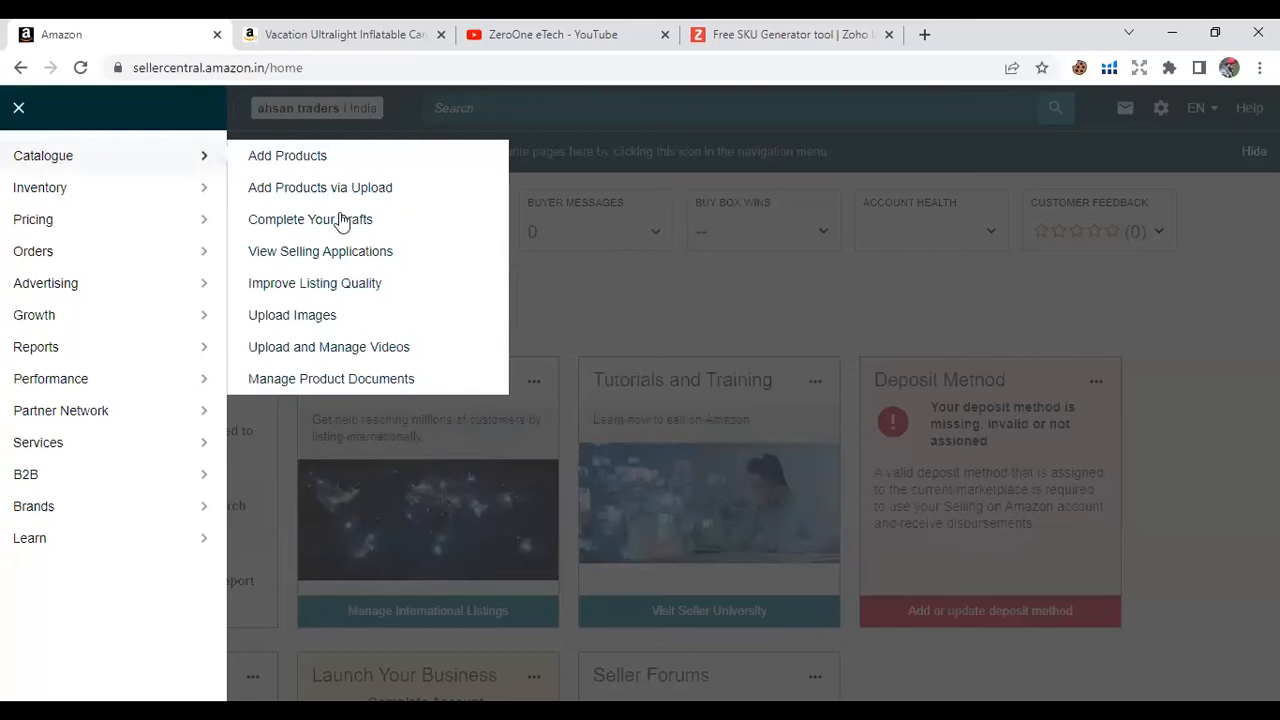
# - Start adding a product not sold on Amazon and discard the unfinished travel pillow listing
pyautogui.click(667, 285)
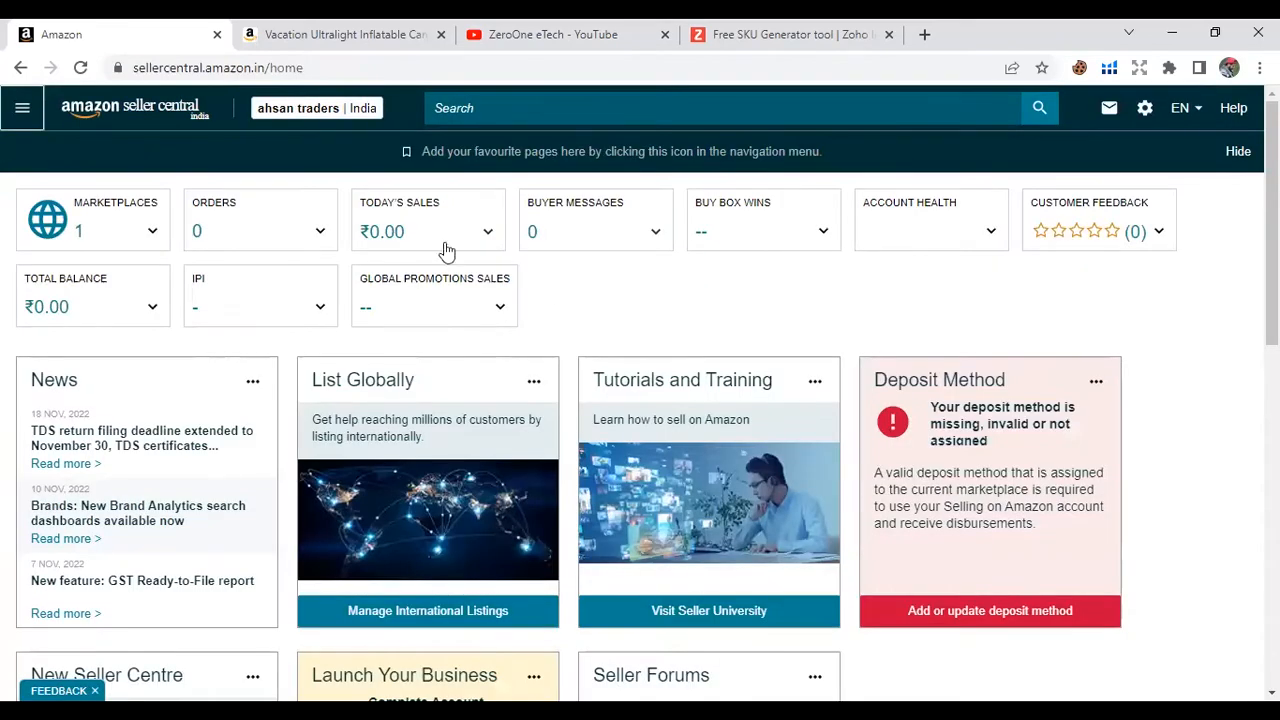
pyautogui.click(24, 108)
pyautogui.moveTo(174, 165)
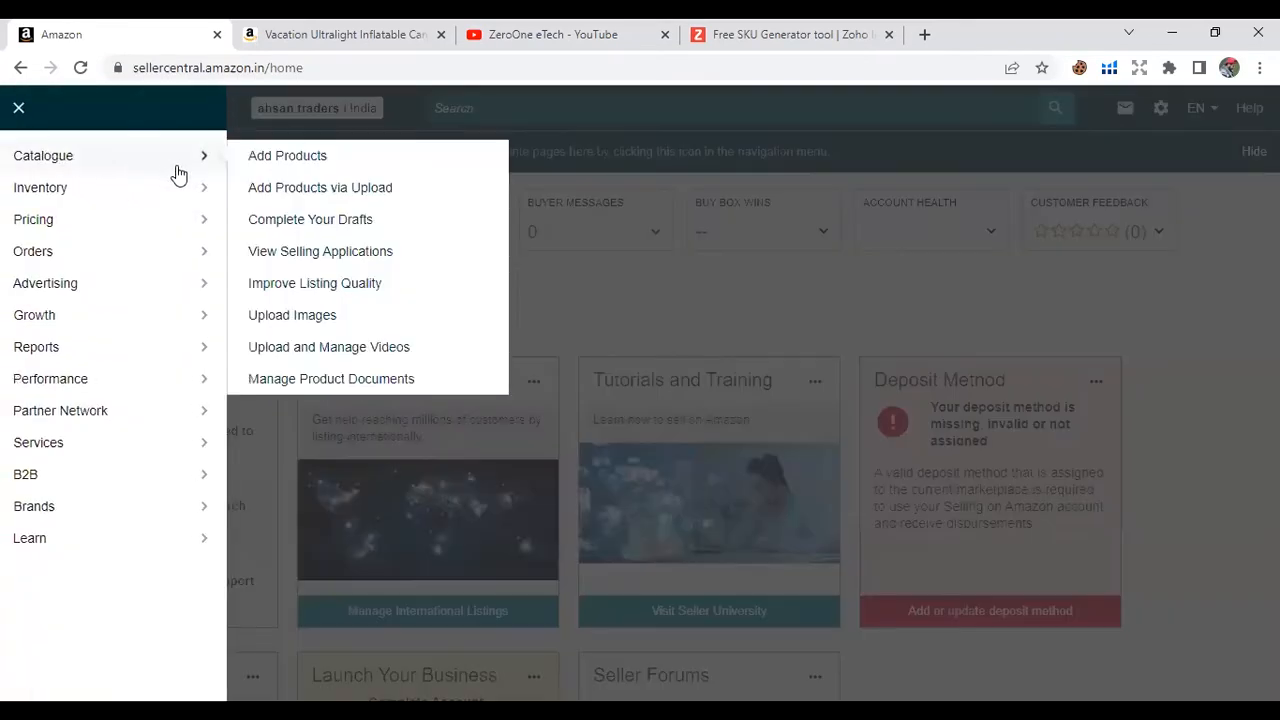
pyautogui.click(324, 158)
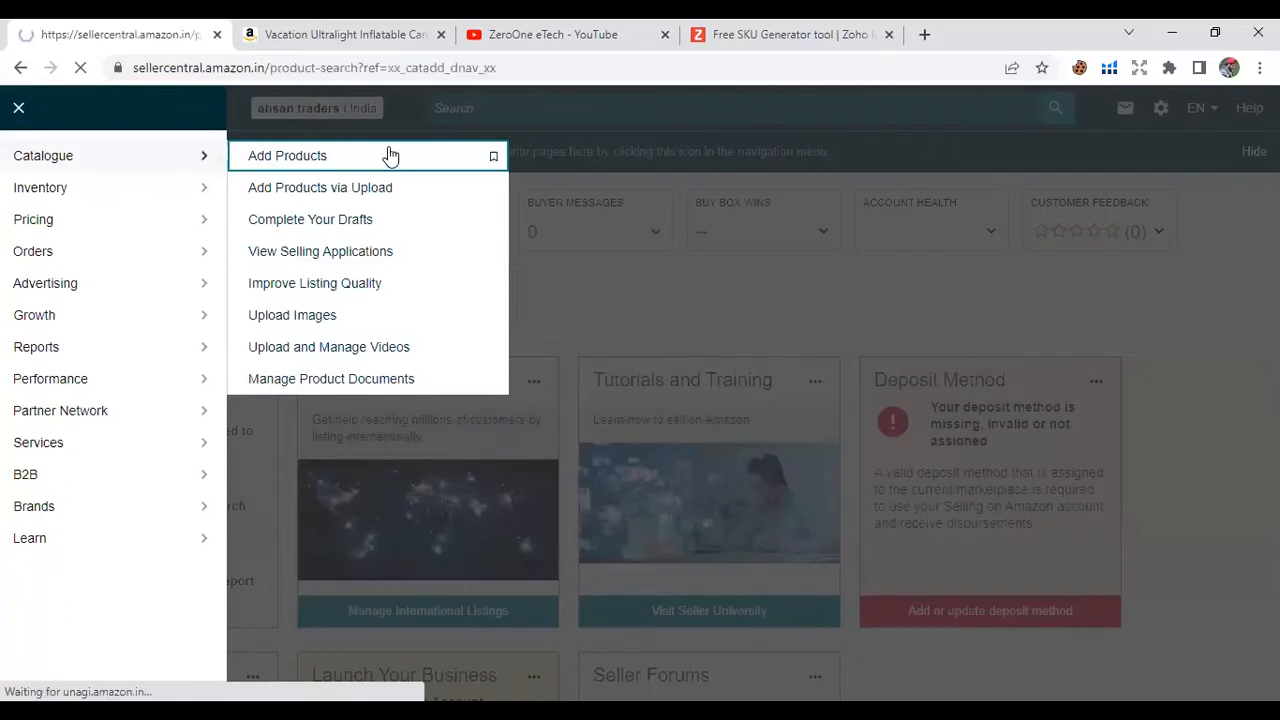
pyautogui.scroll(-2, 500, 485)
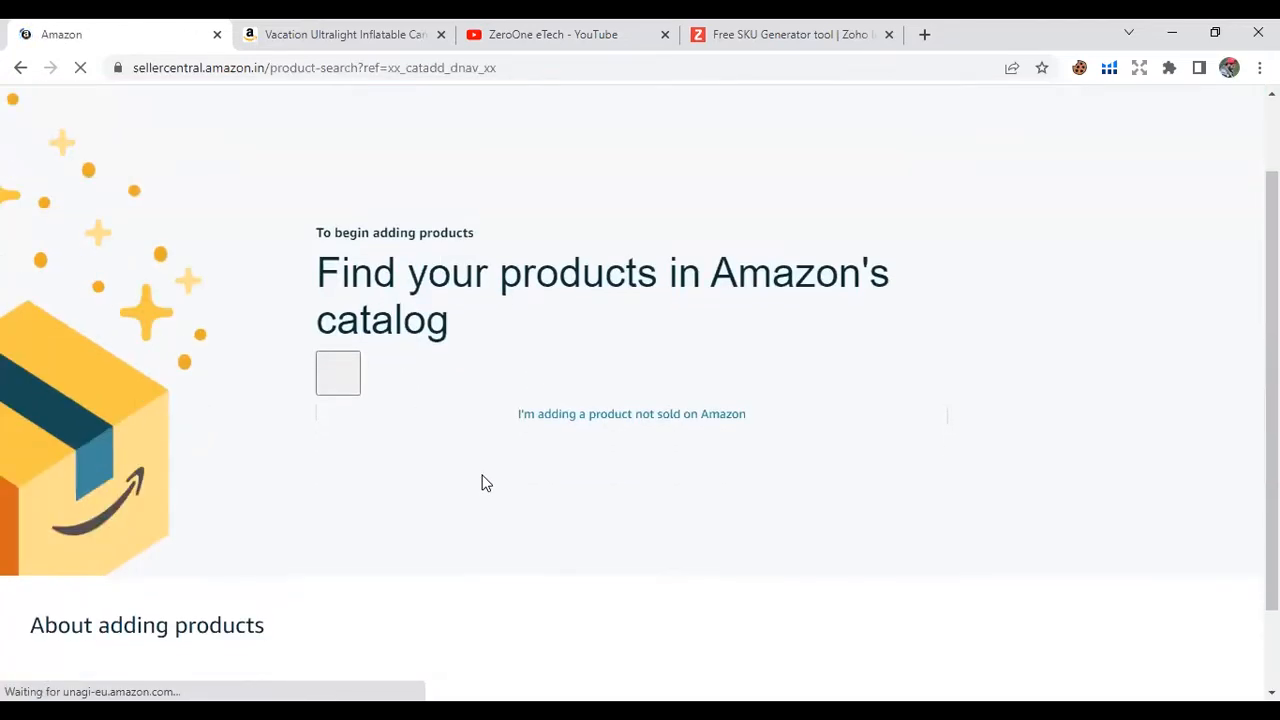
pyautogui.click(398, 369)
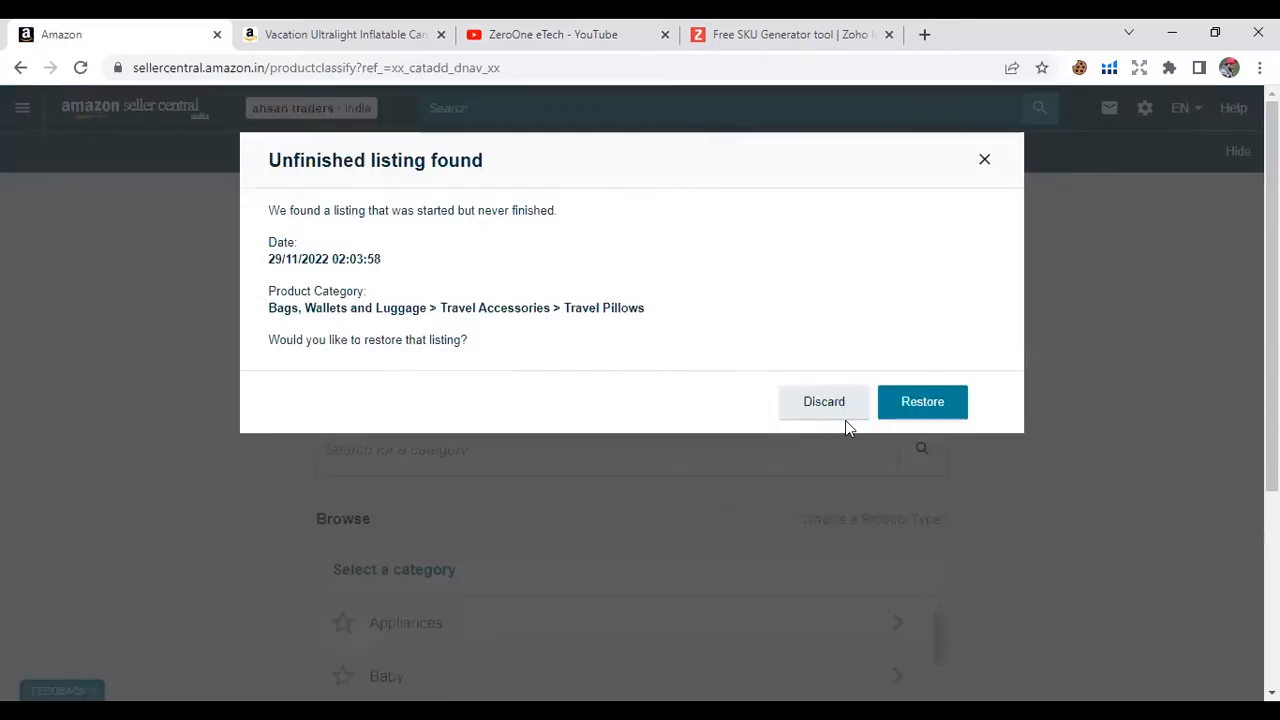
pyautogui.click(812, 408)
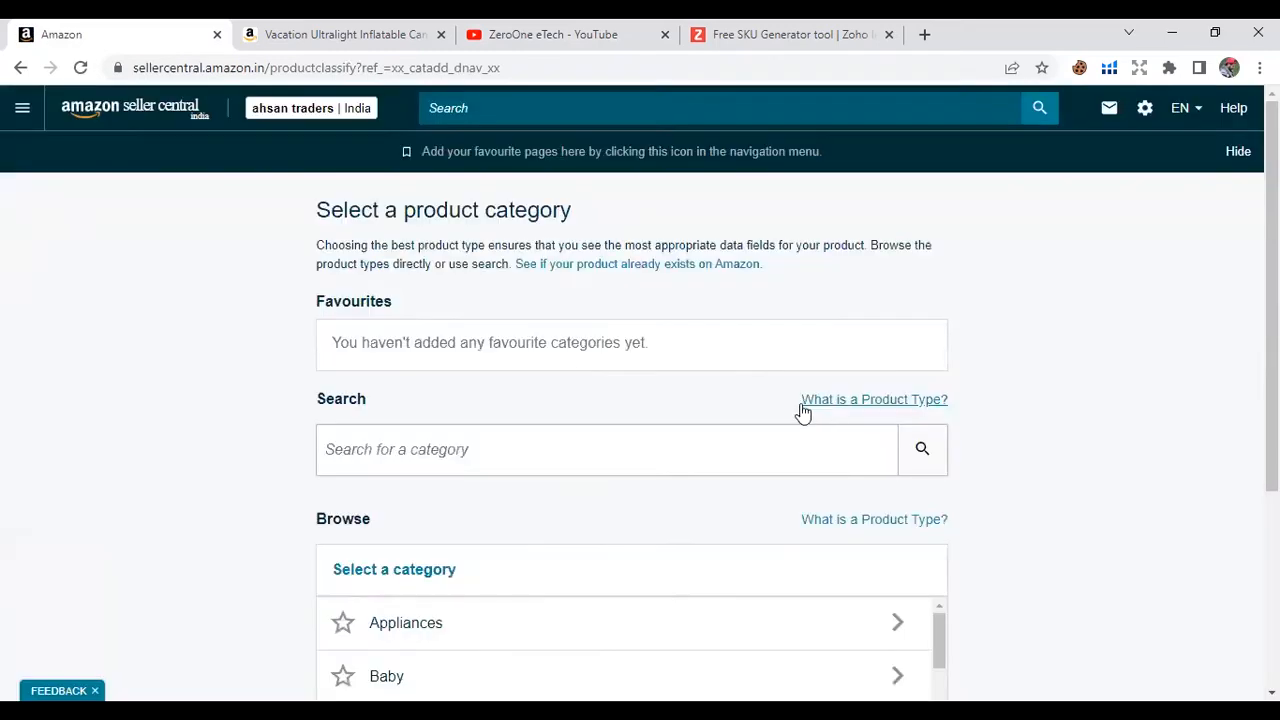
# - Find a product category for "inflatable pillow" and select Bags, Wallets and Luggage > Travel Accessories > Travel Pillows
pyautogui.click(425, 455)
pyautogui.write('inflatable pillow')
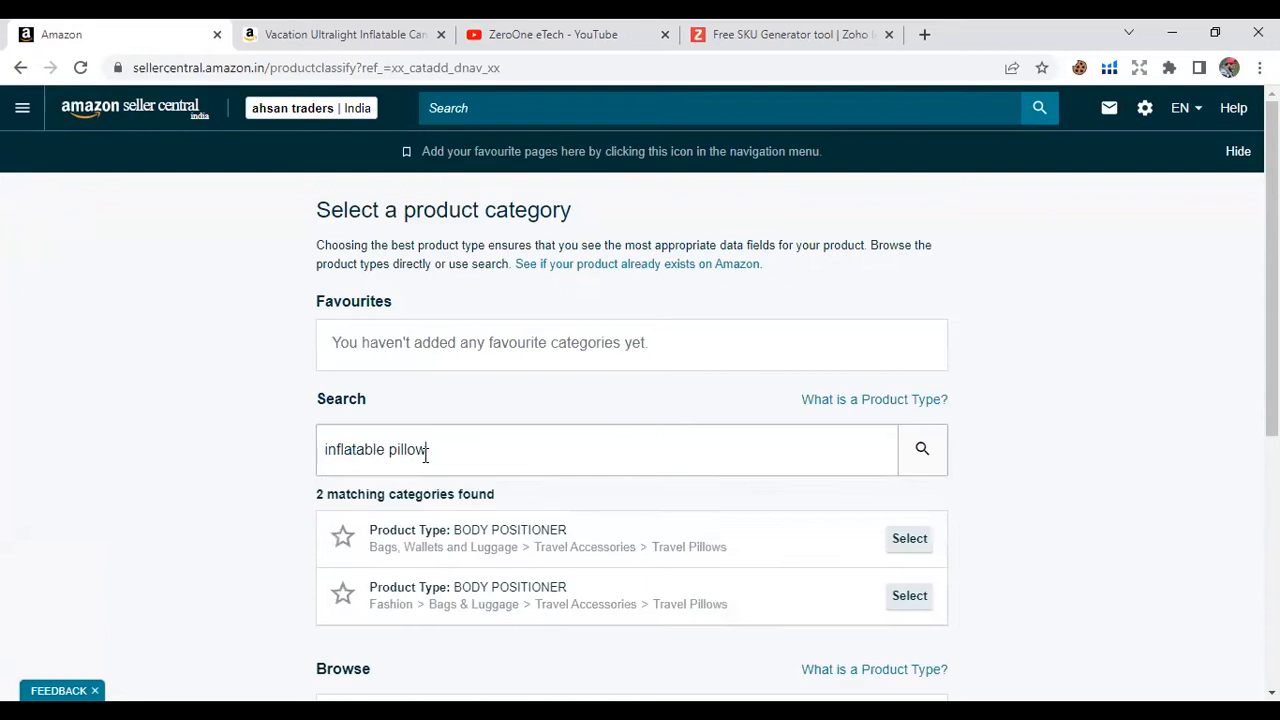
pyautogui.click(931, 544)
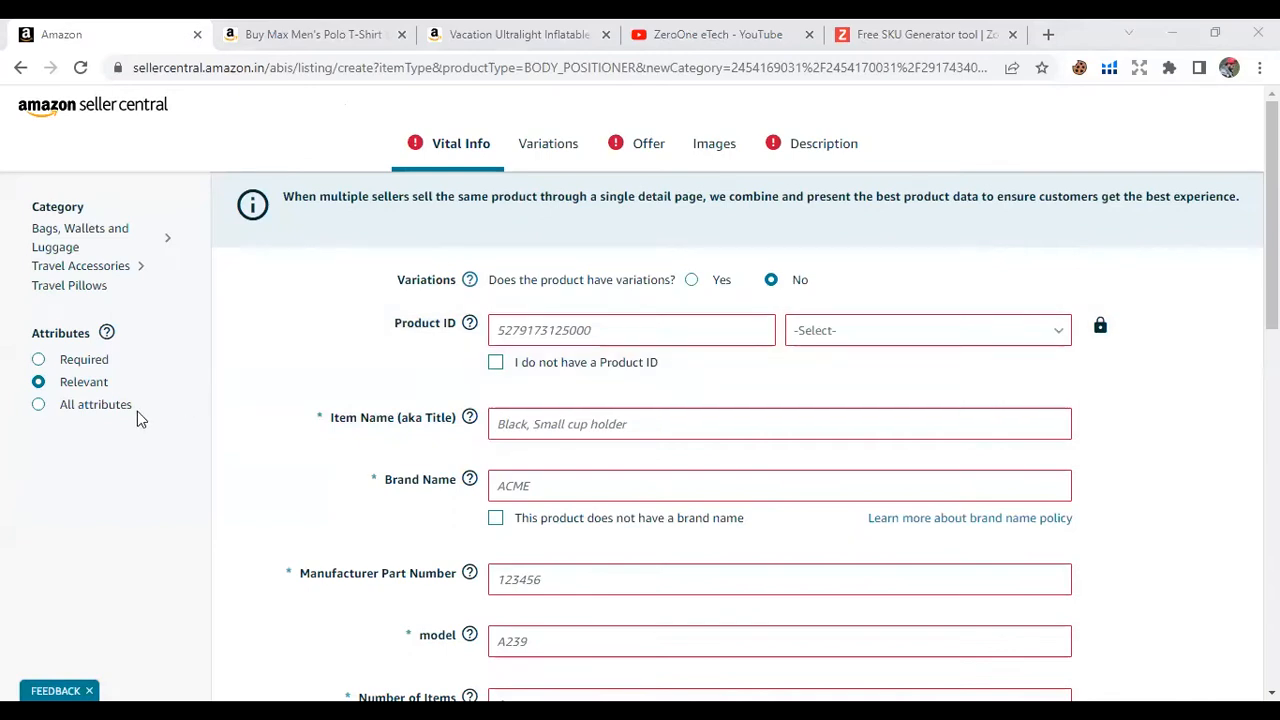
# - Show all attributes in the listing form and mark the product as having variations
pyautogui.click(60, 403)
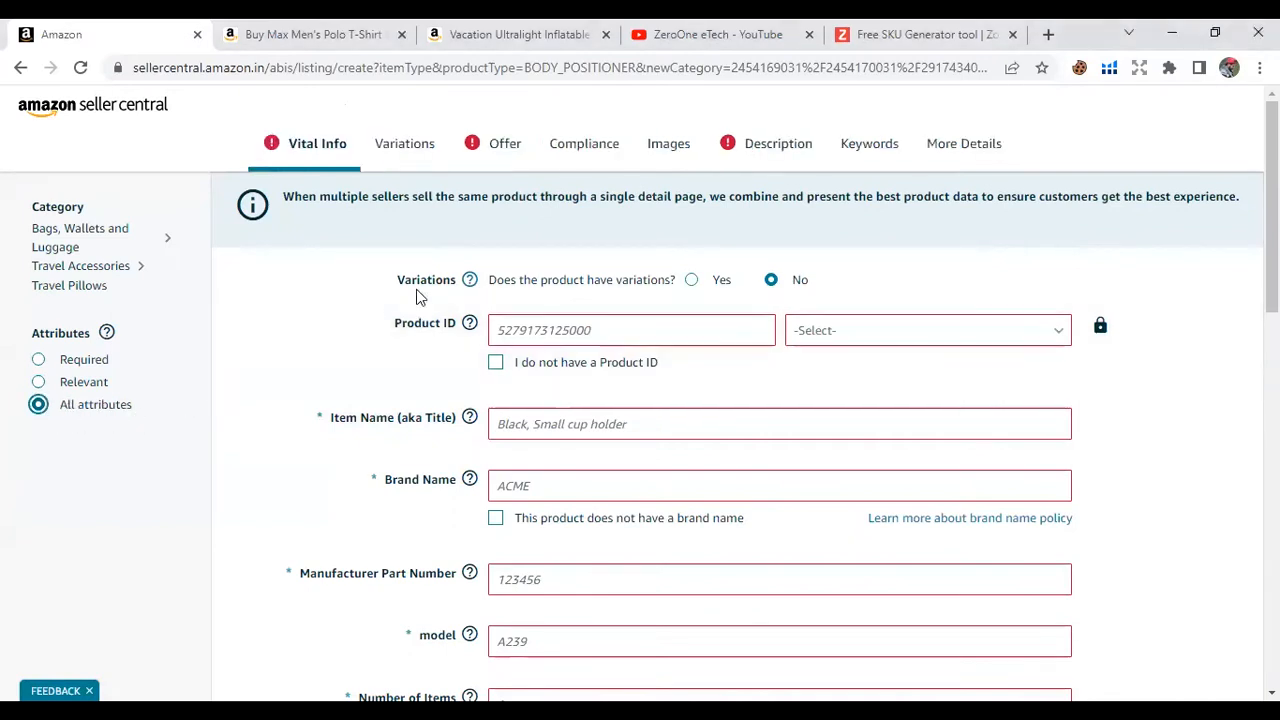
pyautogui.moveTo(488, 280); pyautogui.dragTo(667, 281)
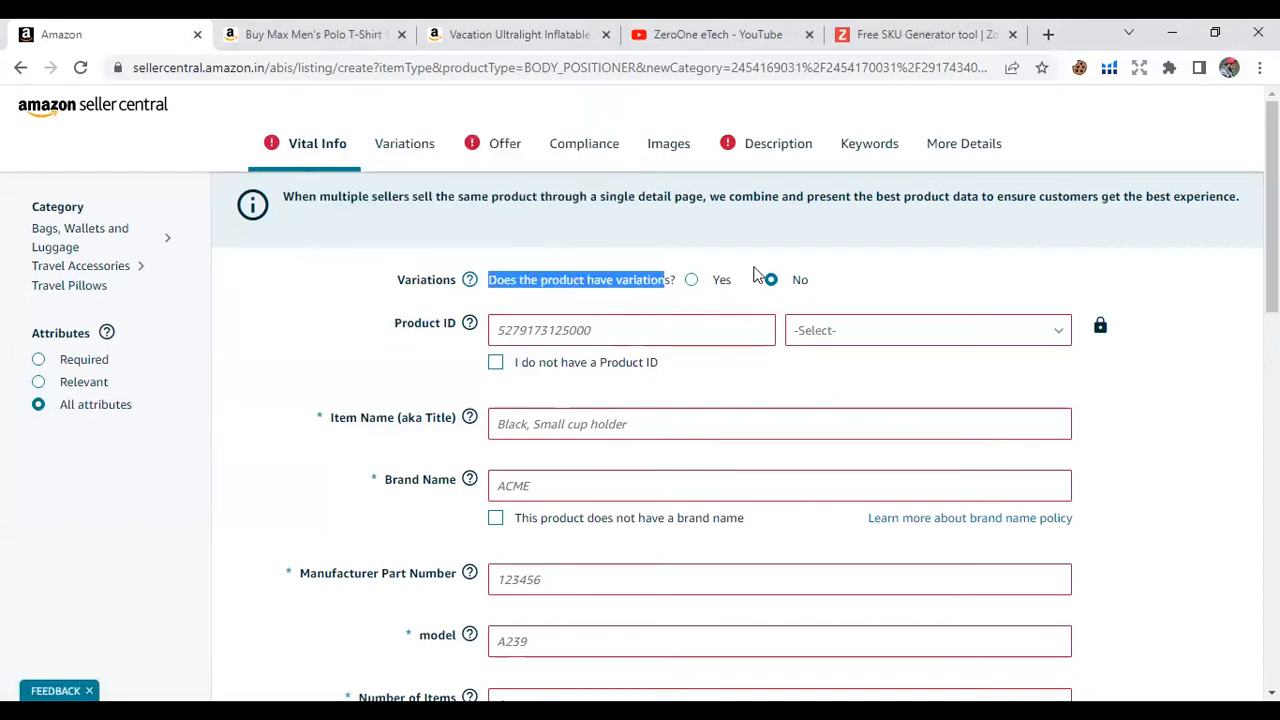
pyautogui.click(802, 284)
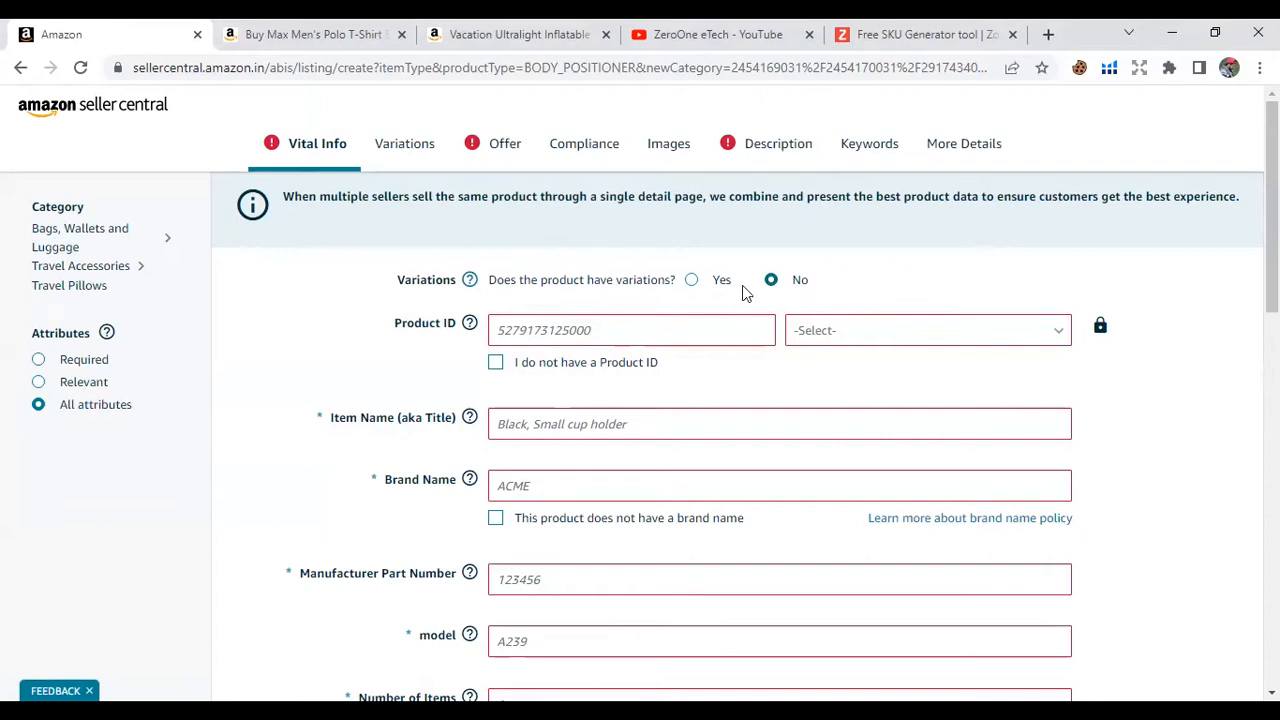
pyautogui.click(693, 281)
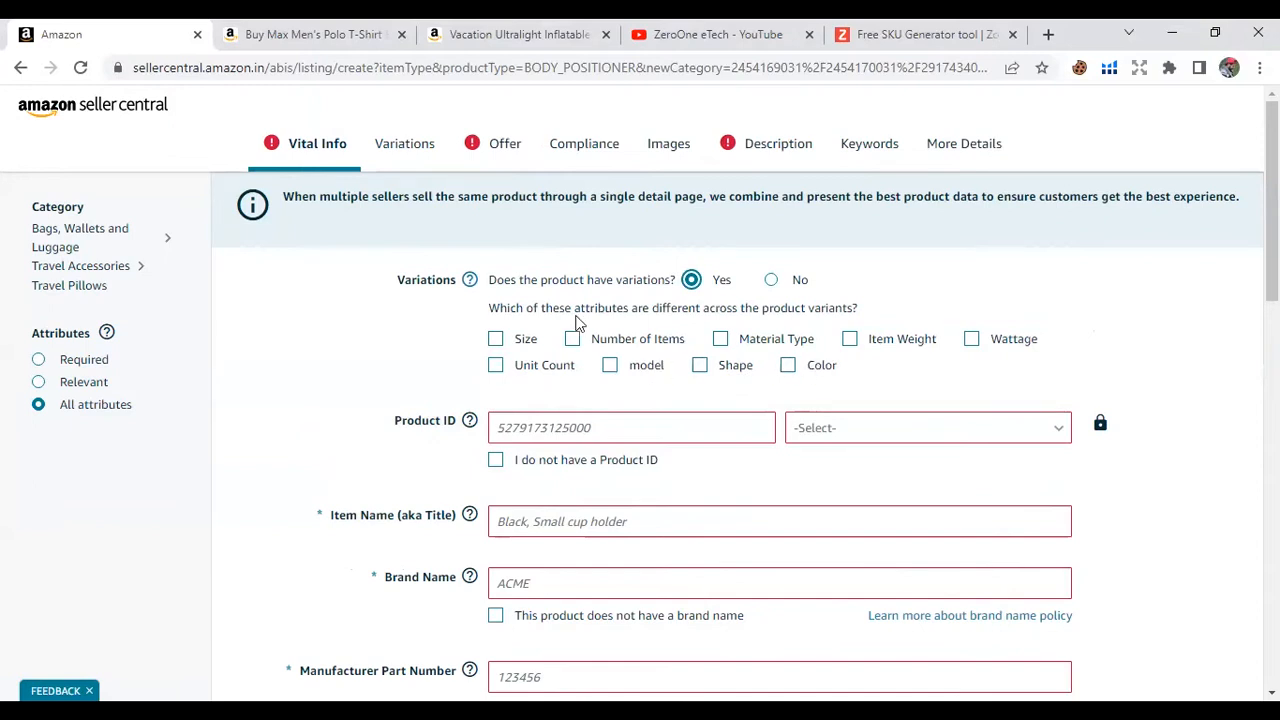
# - Try Color as the attribute that differs across the product variants
pyautogui.click(788, 366)
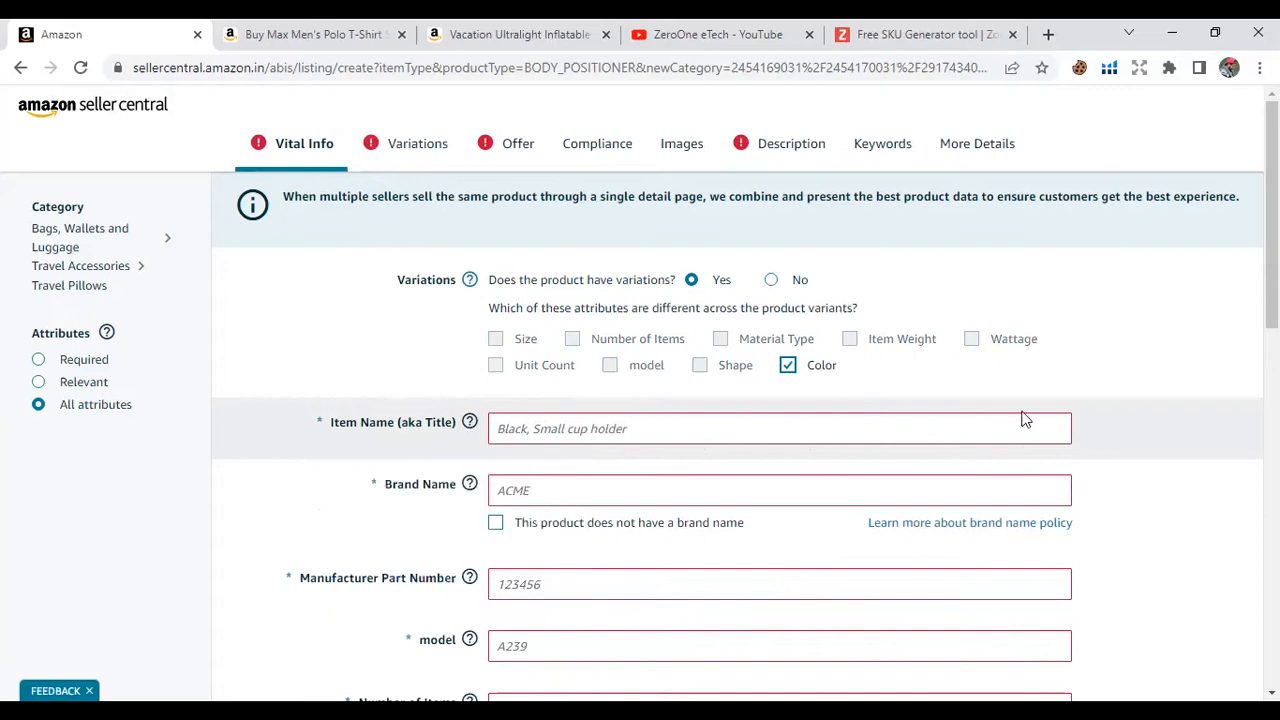
pyautogui.click(788, 366)
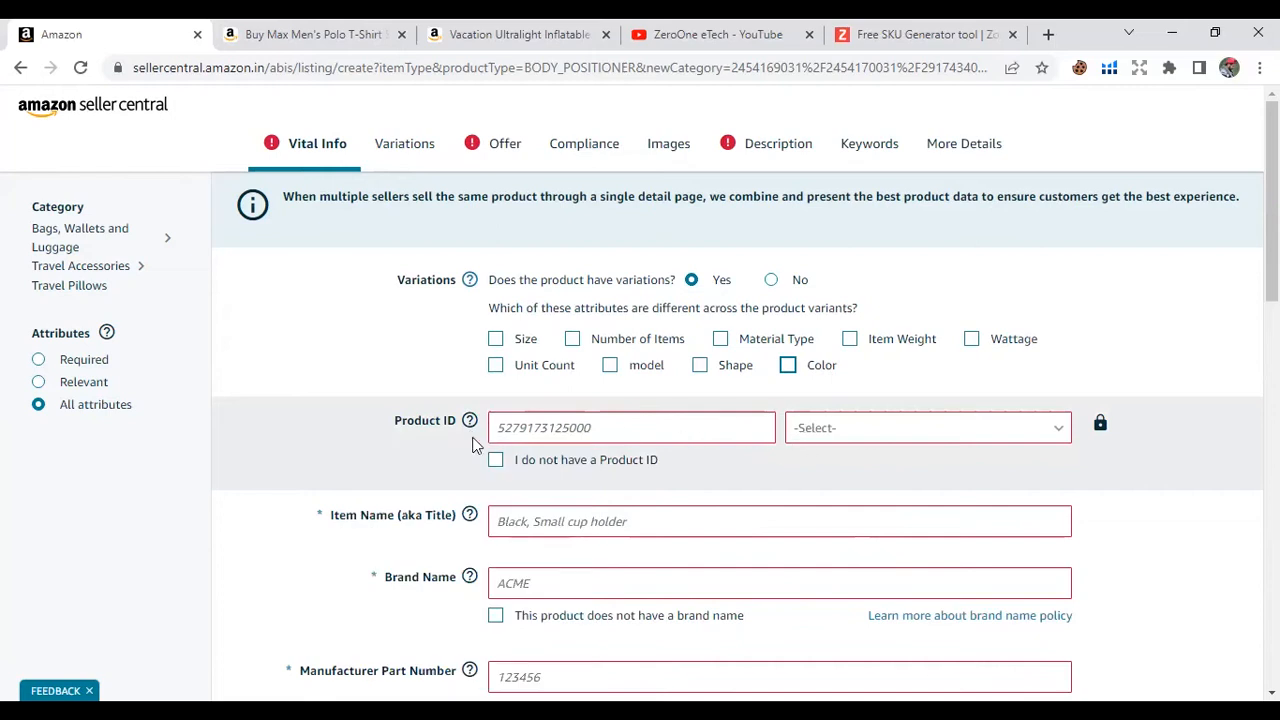
pyautogui.click(396, 420)
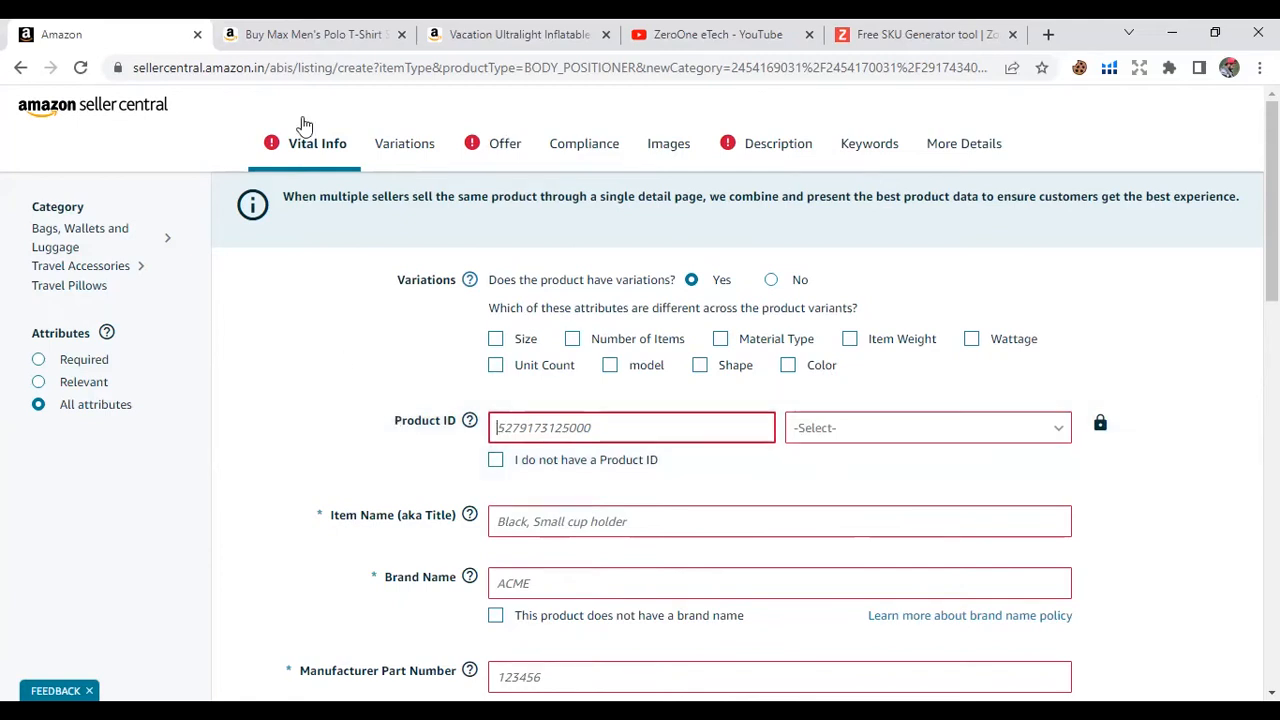
# - Switch to the Max Men's Polo T-Shirt Slim page on Amazon and examine its title and its pink and yellow colour variants
pyautogui.click(303, 34)
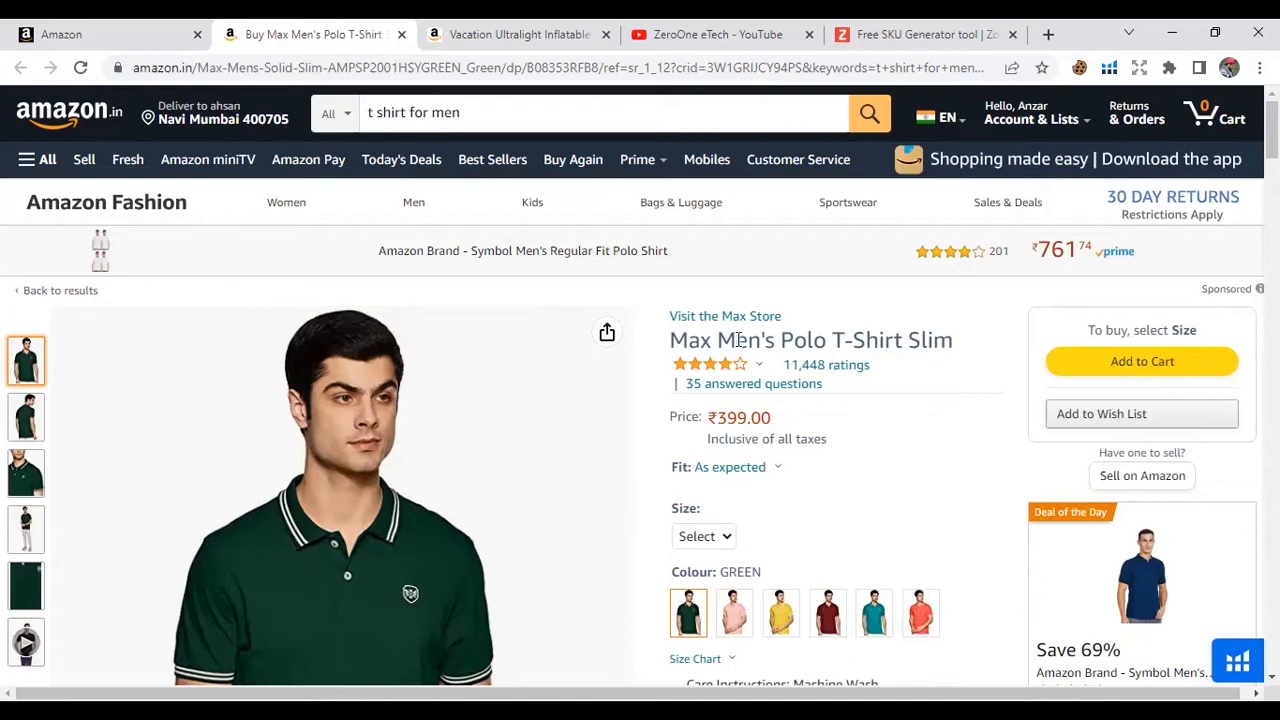
pyautogui.moveTo(672, 344); pyautogui.dragTo(952, 342)
pyautogui.click(976, 356)
pyautogui.scroll(-2, 1000, 430)
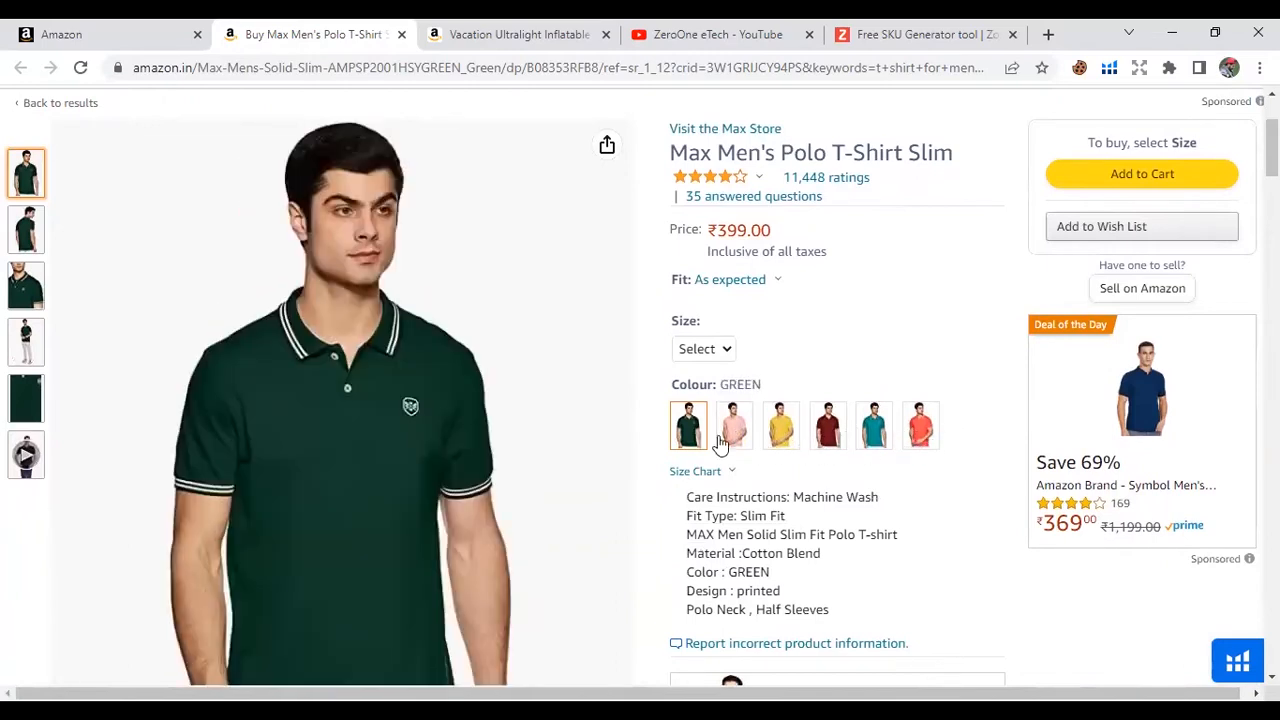
pyautogui.click(734, 425)
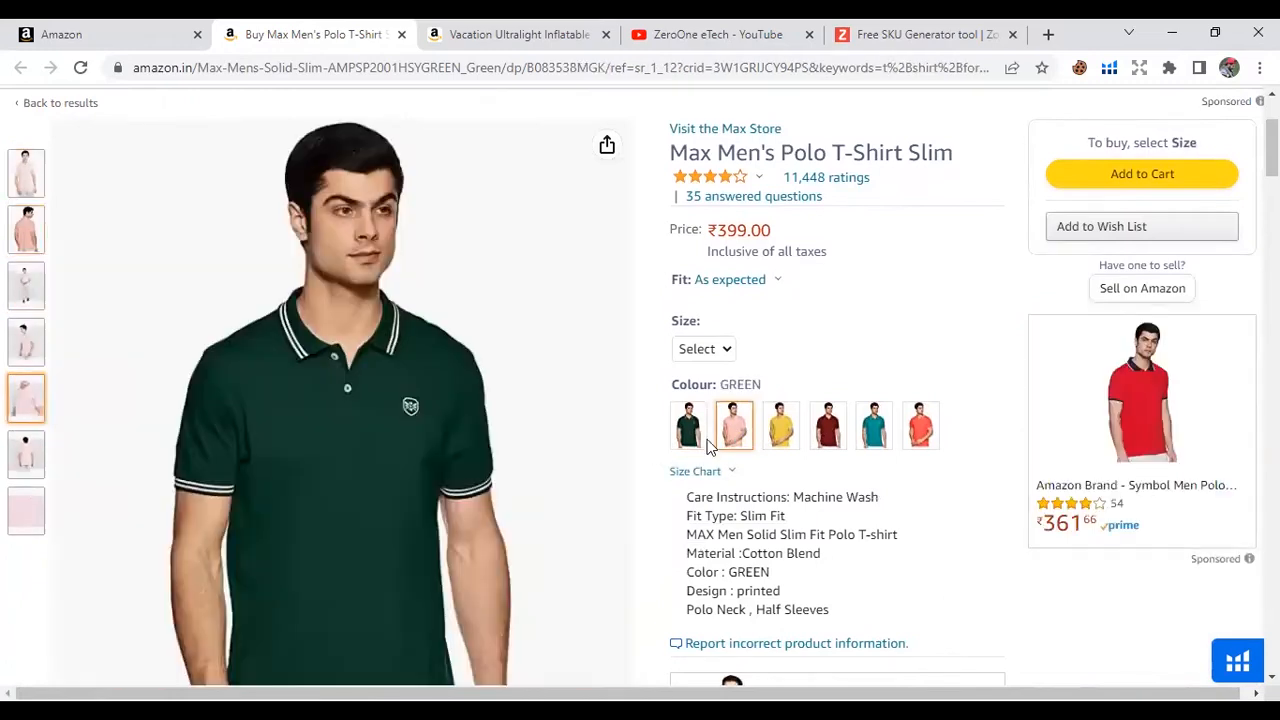
pyautogui.click(780, 425)
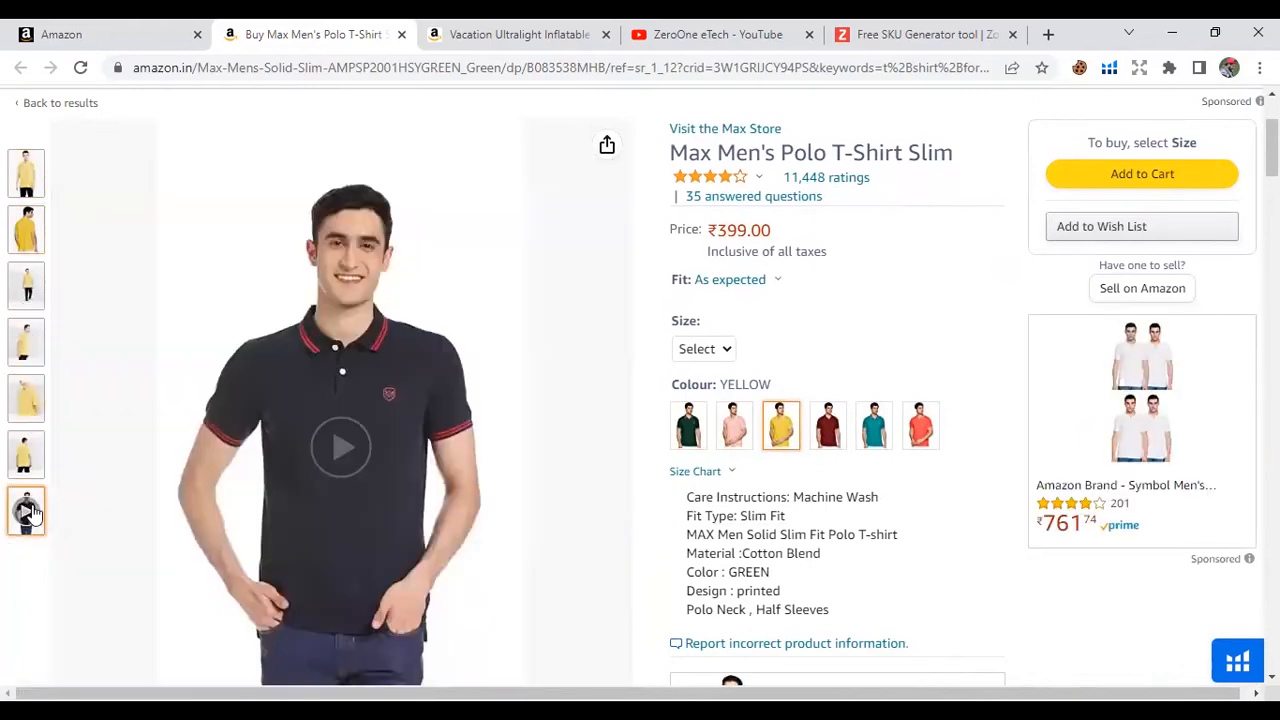
pyautogui.scroll(2, 905, 461)
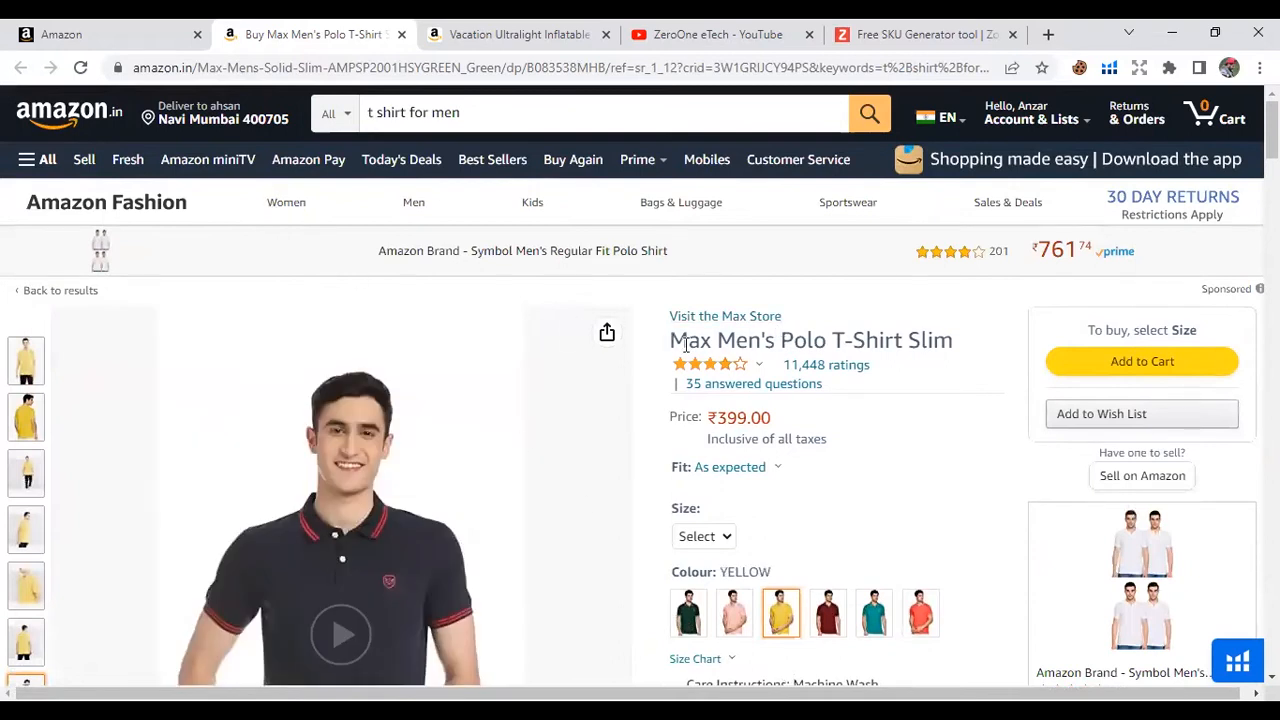
pyautogui.moveTo(671, 341)
pyautogui.mouseDown()
pyautogui.moveTo(969, 345)
pyautogui.moveTo(669, 342)
pyautogui.mouseUp()
pyautogui.click(969, 345)
pyautogui.click(939, 379)
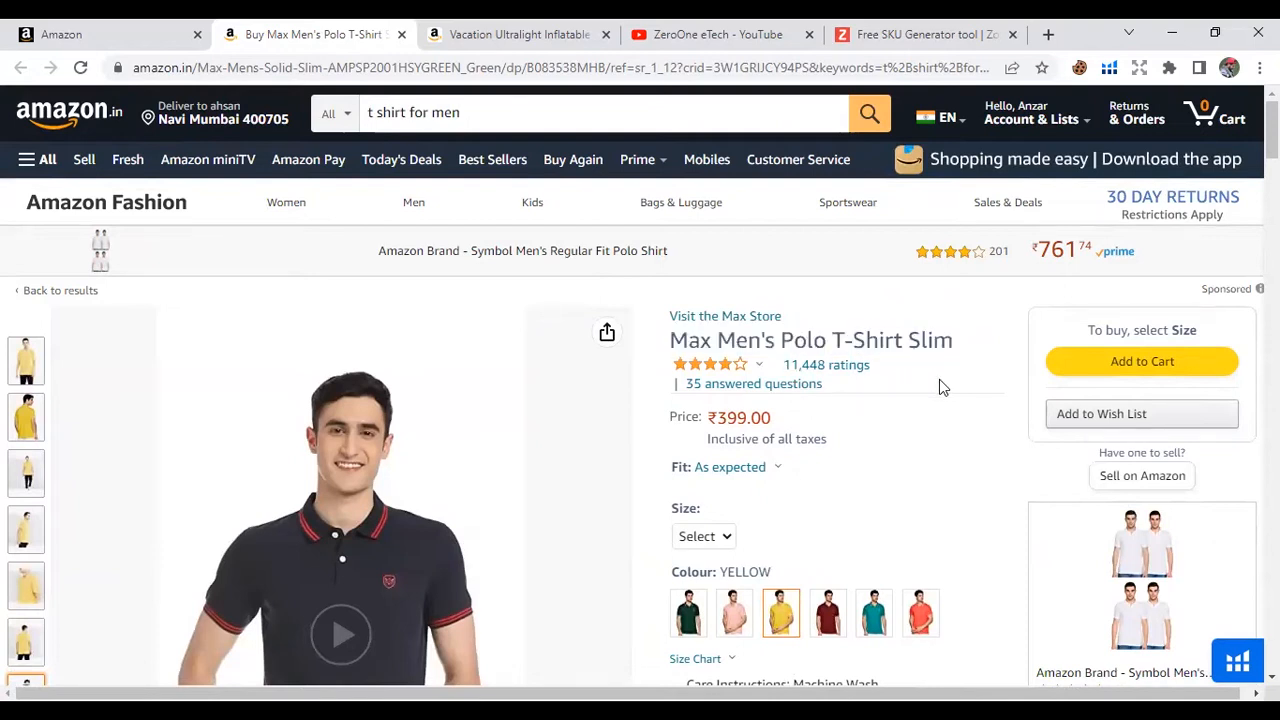
# - Return to the Seller Central listing form and try the Color variation option again
pyautogui.click(130, 33)
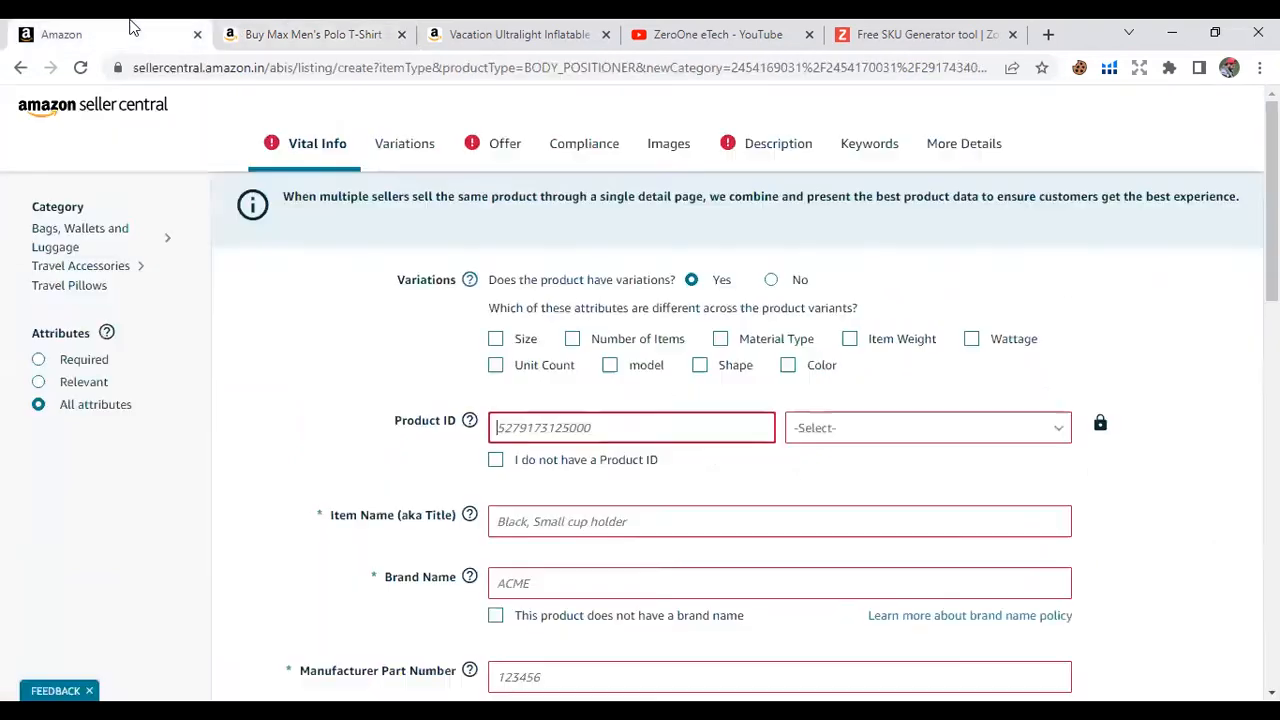
pyautogui.click(788, 366)
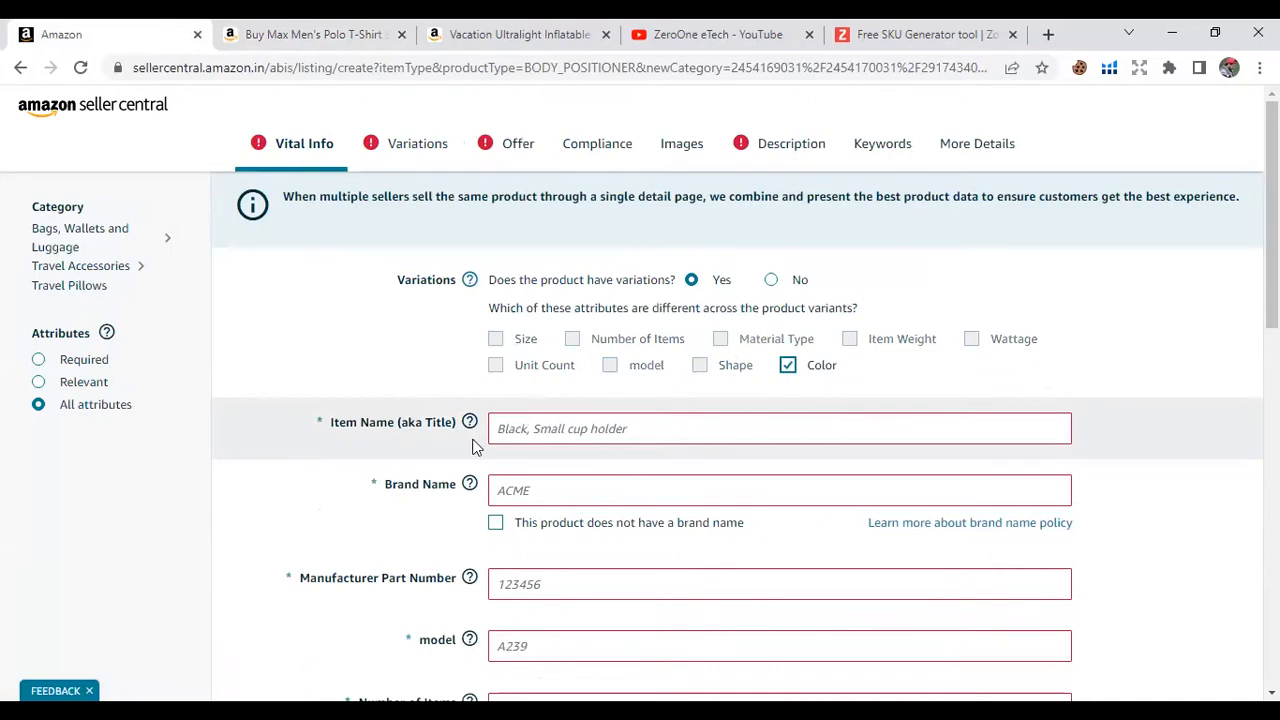
pyautogui.click(788, 366)
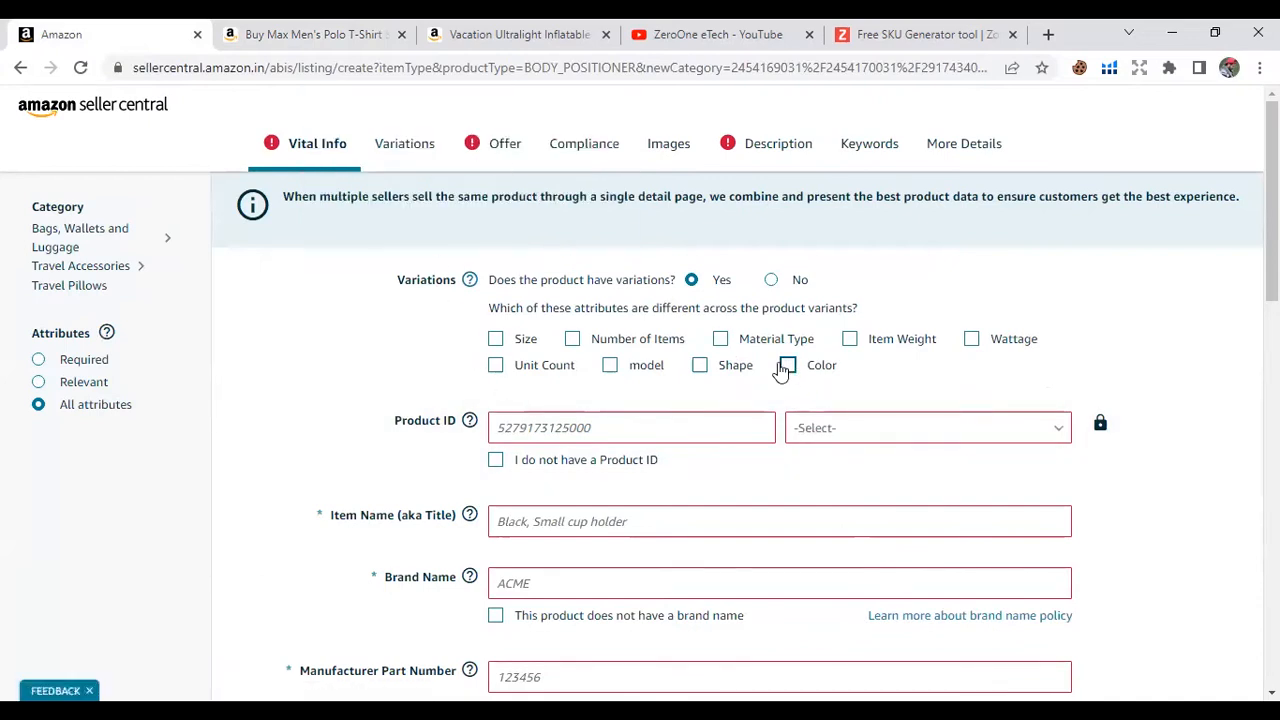
# - Open the listing's offer details and examine the Seller SKU field
pyautogui.click(502, 158)
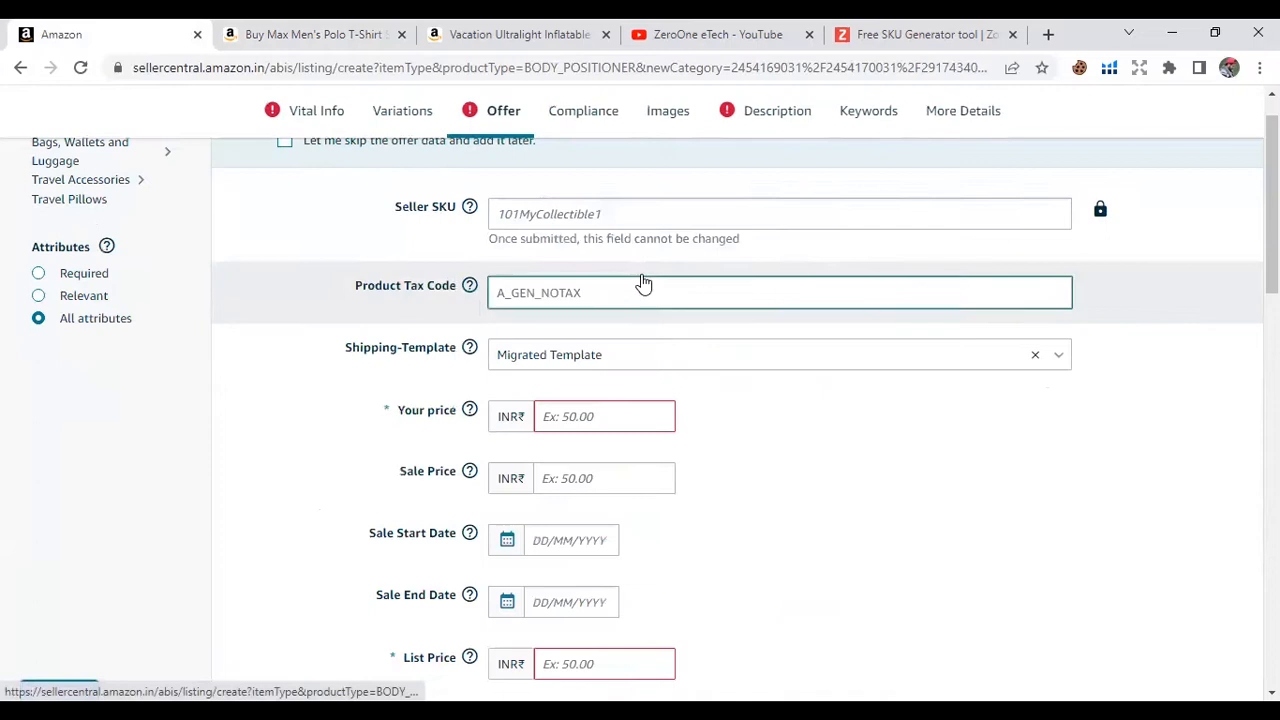
pyautogui.moveTo(396, 205); pyautogui.dragTo(464, 212)
pyautogui.click(446, 220)
pyautogui.scroll(1, 446, 225)
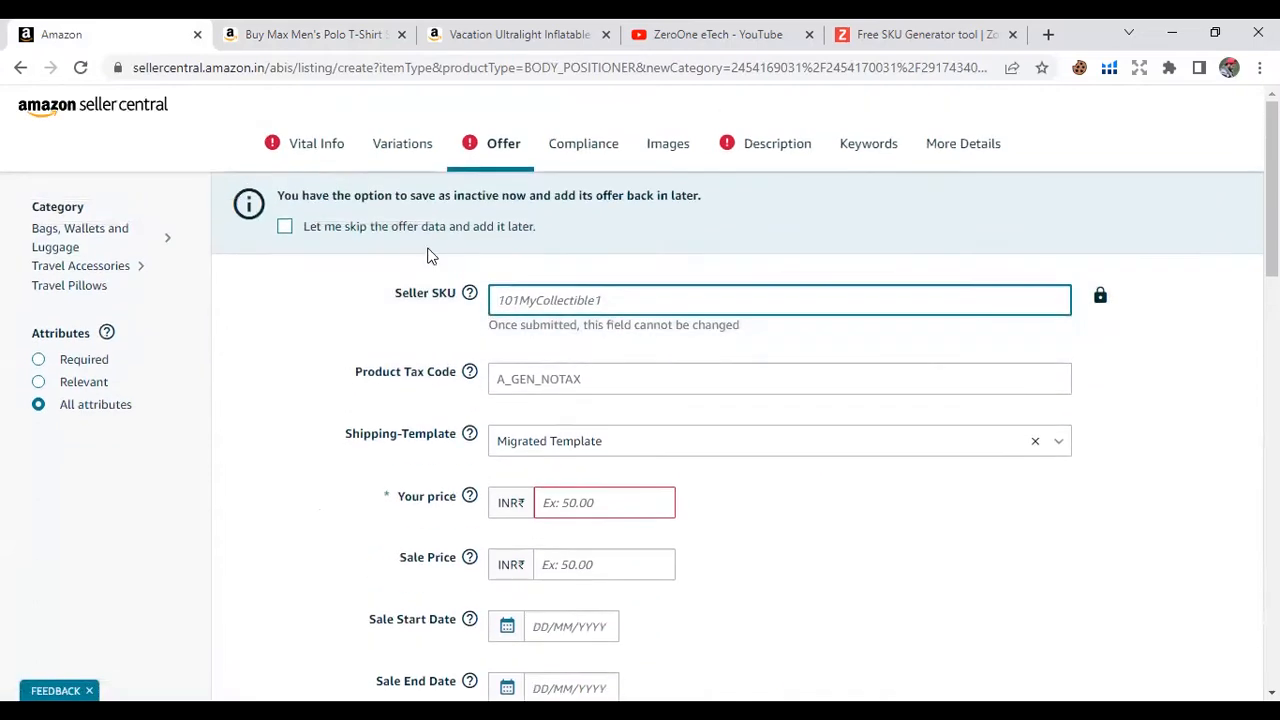
pyautogui.moveTo(394, 293); pyautogui.dragTo(456, 296)
pyautogui.click(431, 316)
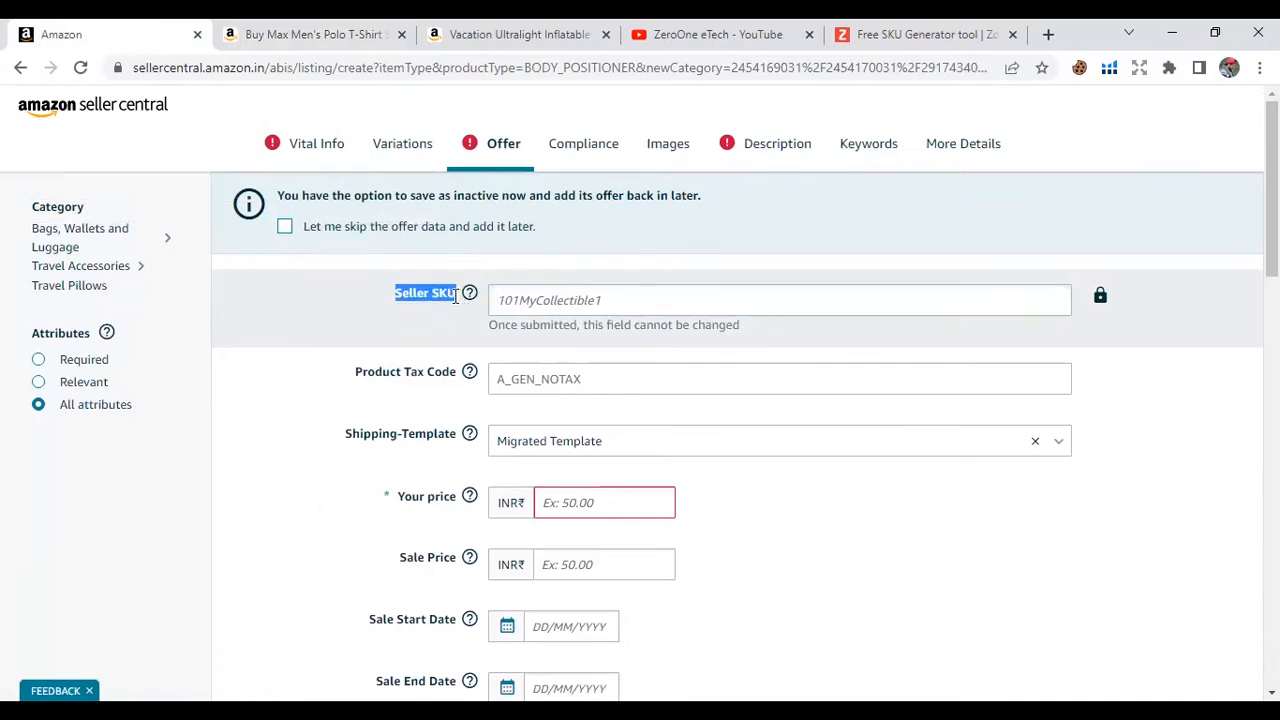
pyautogui.click(456, 296)
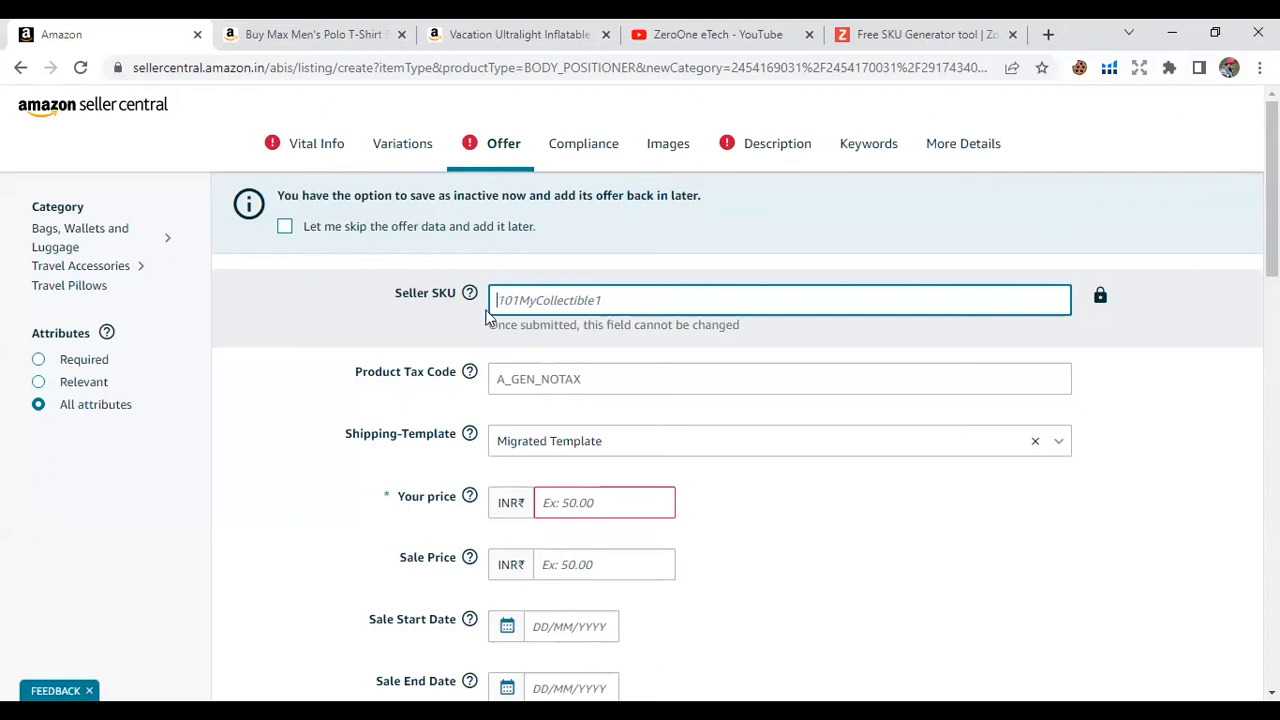
pyautogui.click(427, 295)
pyautogui.tripleClick(427, 295)
pyautogui.click(435, 298)
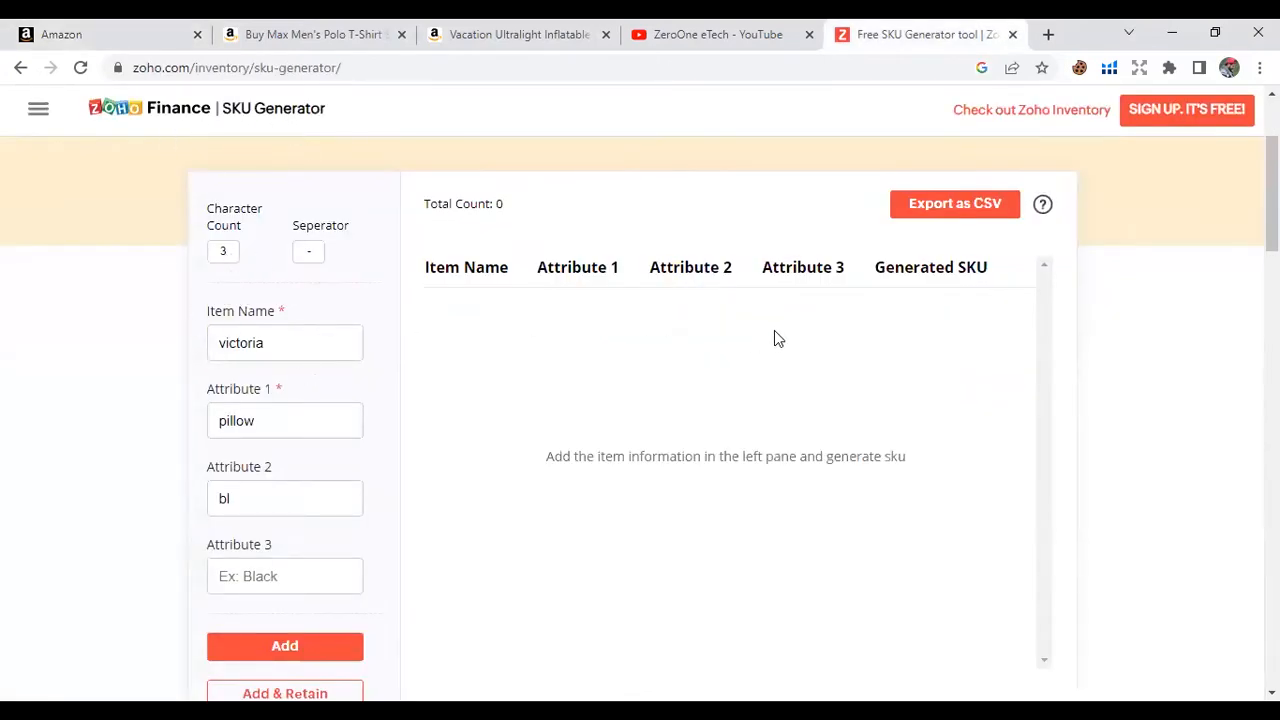
# - In the Zoho SKU Generator, generate a SKU for item victoria with attributes pillow and bl, retaining the entries
pyautogui.scroll(-1, 291, 343)
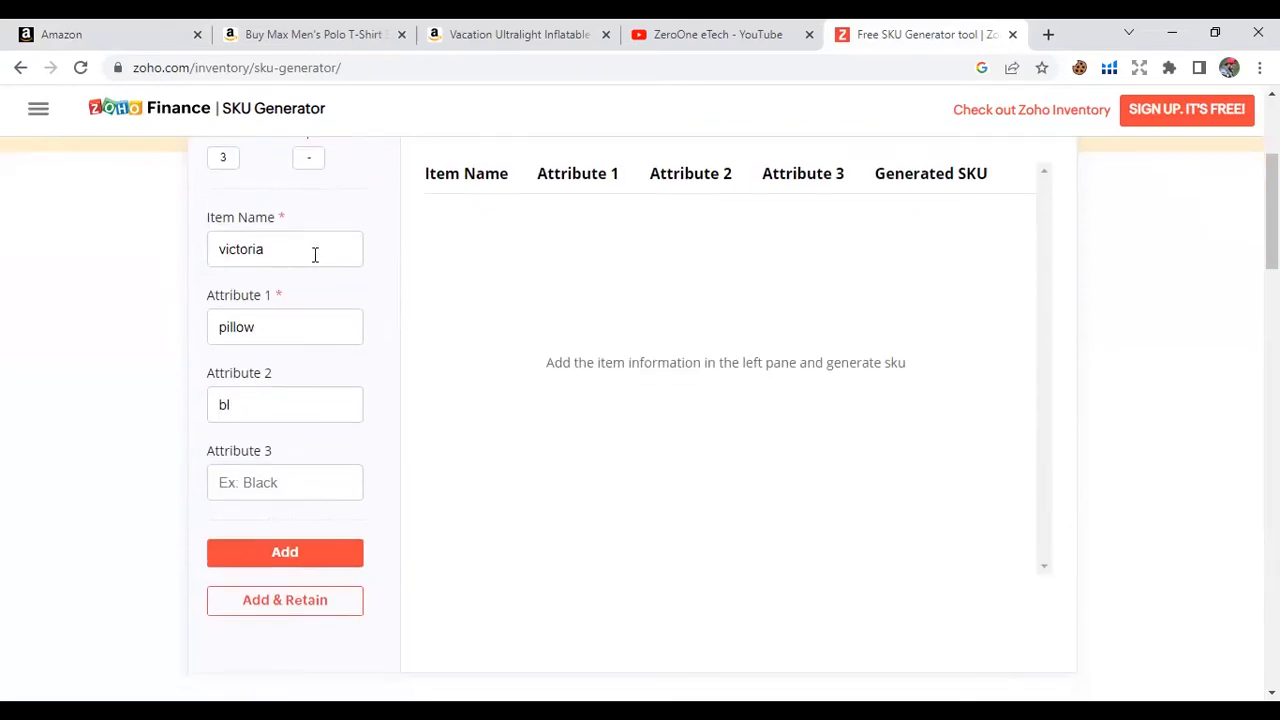
pyautogui.moveTo(279, 326); pyautogui.dragTo(221, 331)
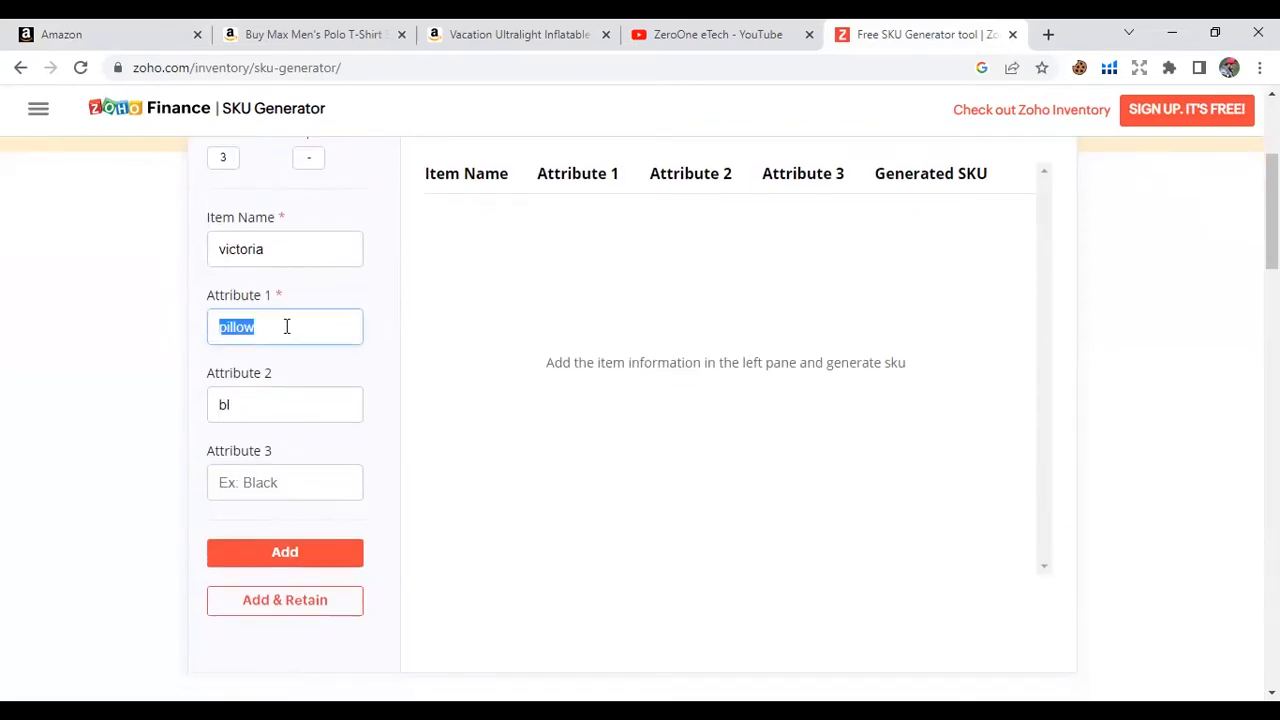
pyautogui.click(255, 404)
pyautogui.doubleClick(245, 402)
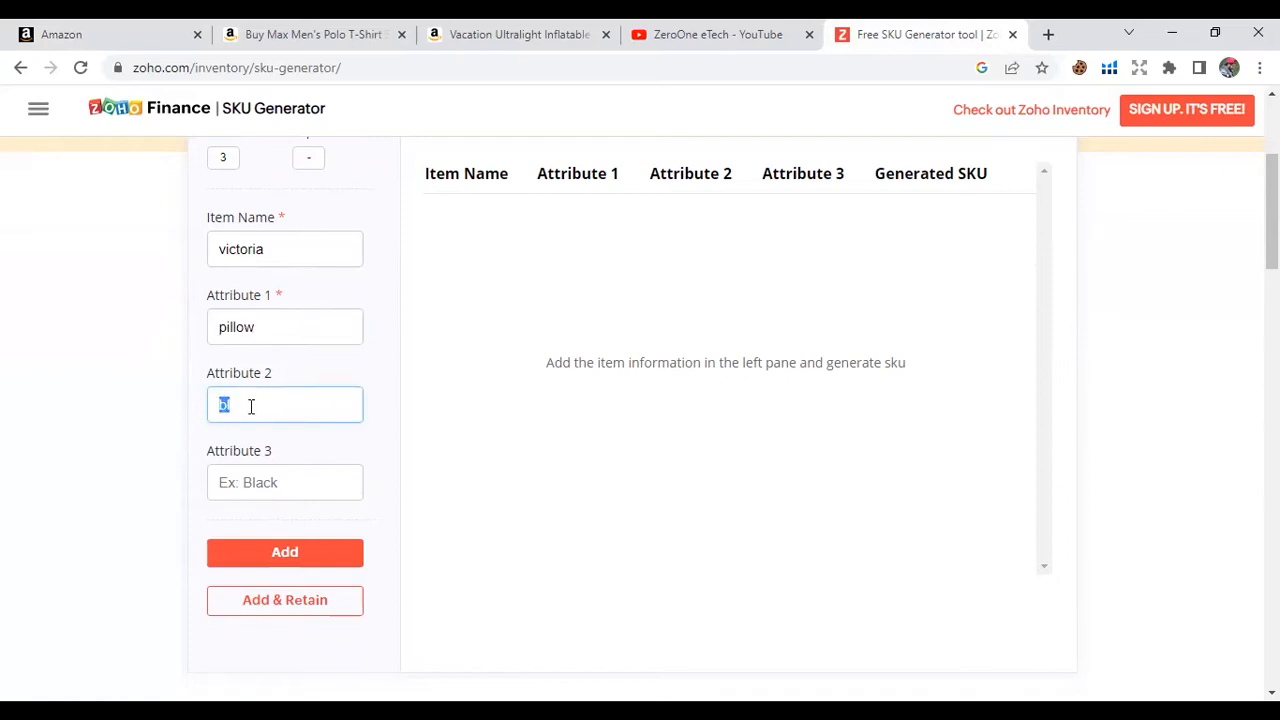
pyautogui.click(303, 603)
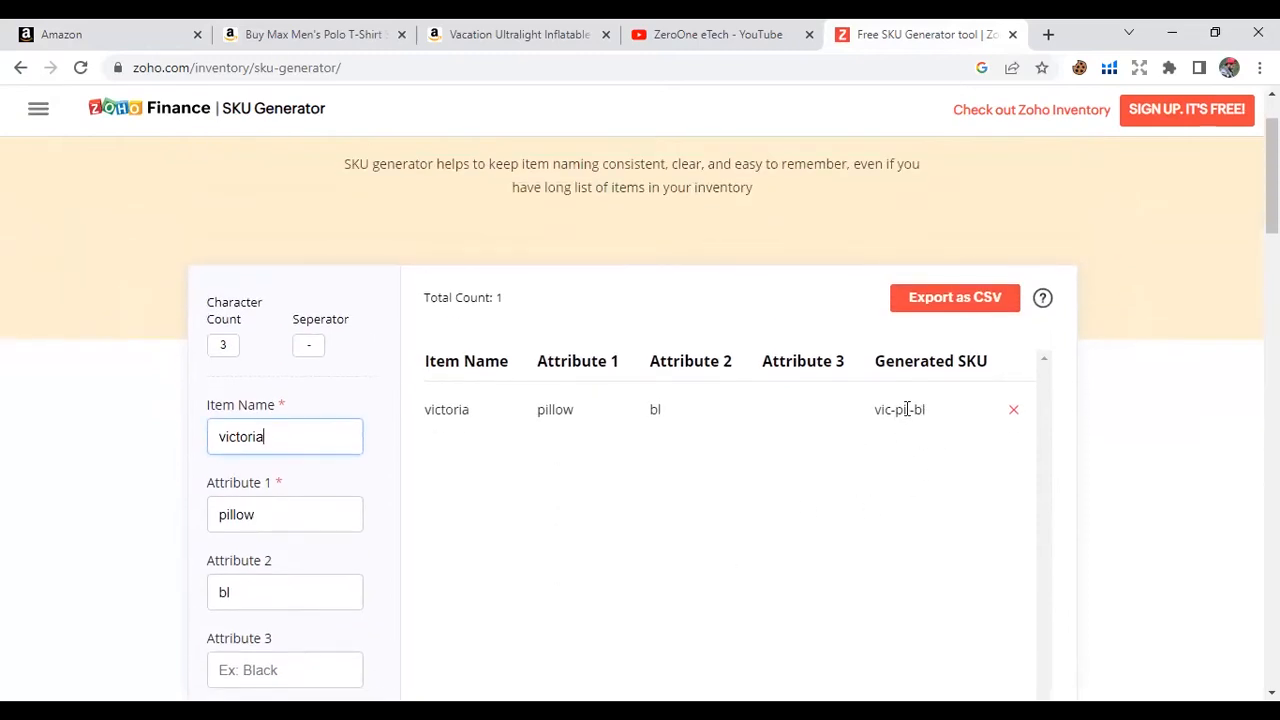
# - Return to the Seller Central offer details and enter "vid" in the Seller SKU field
pyautogui.click(94, 28)
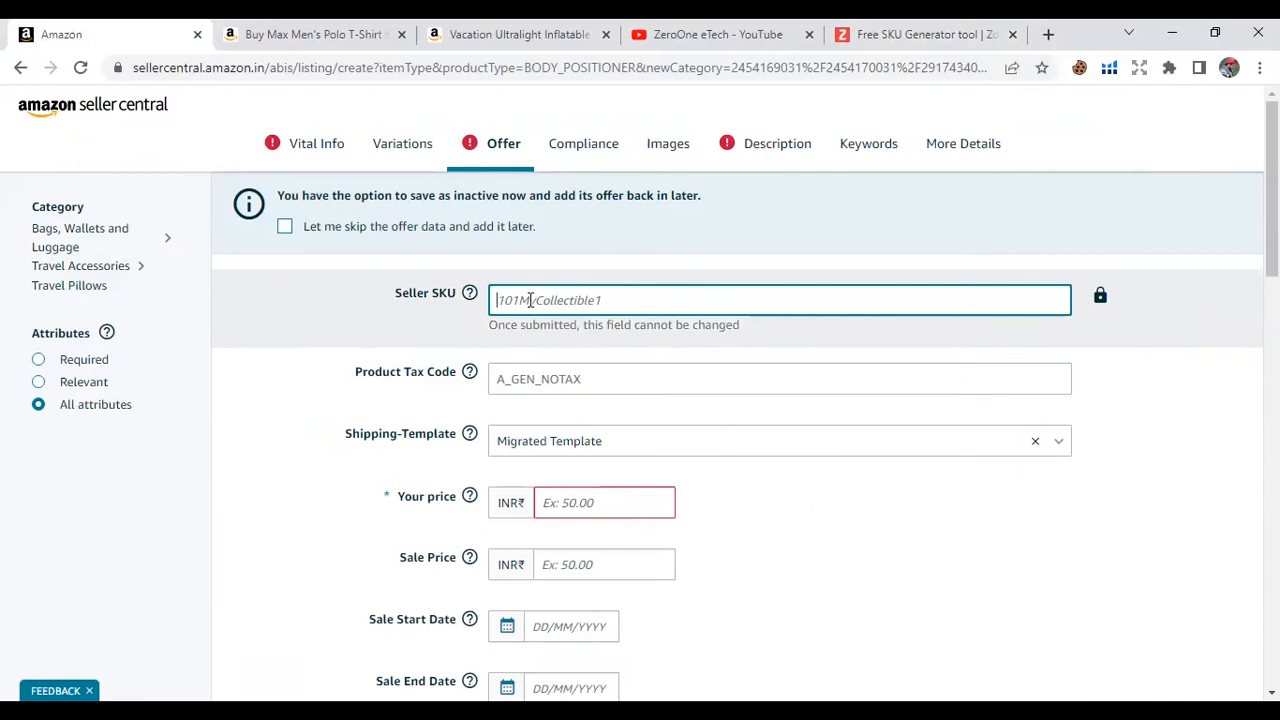
pyautogui.write('vid')
pyautogui.moveTo(600, 305); pyautogui.dragTo(466, 294)
pyautogui.scroll(-15, 868, 540)
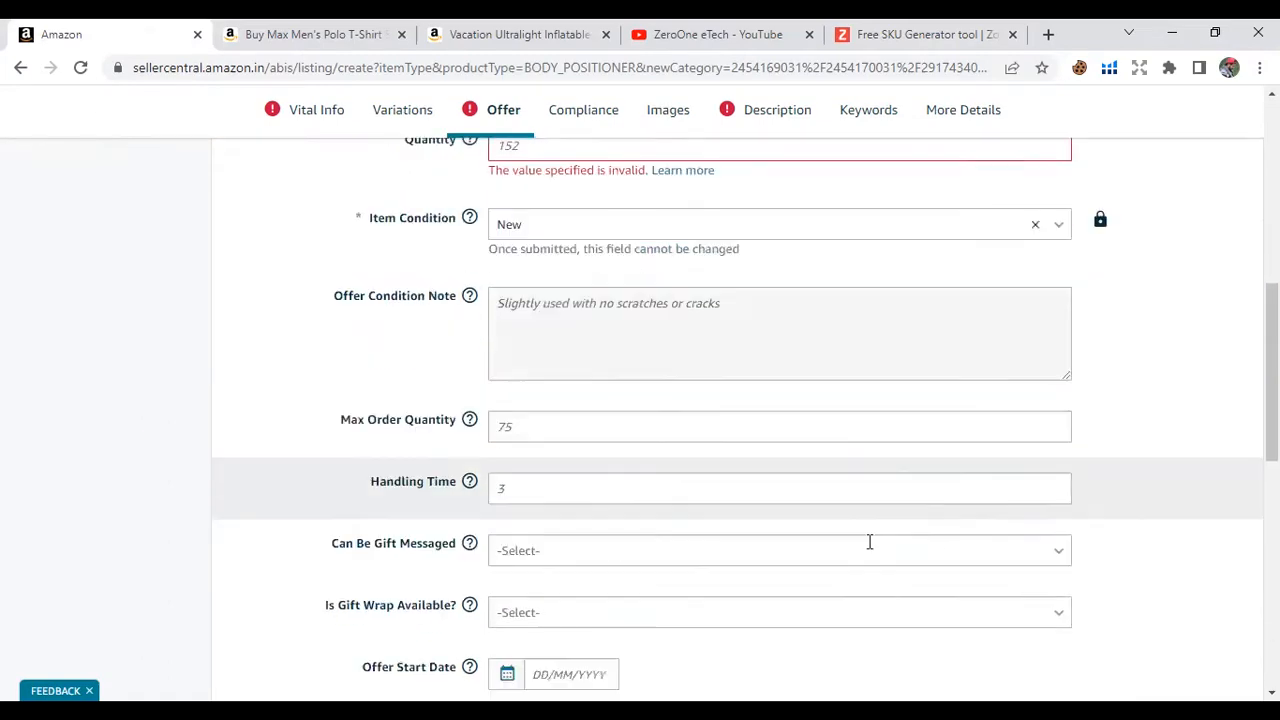
# - Return to the listing's vital info and enable Color as the attribute that differs across variants
pyautogui.scroll(15, 648, 490)
pyautogui.click(314, 140)
pyautogui.click(788, 279)
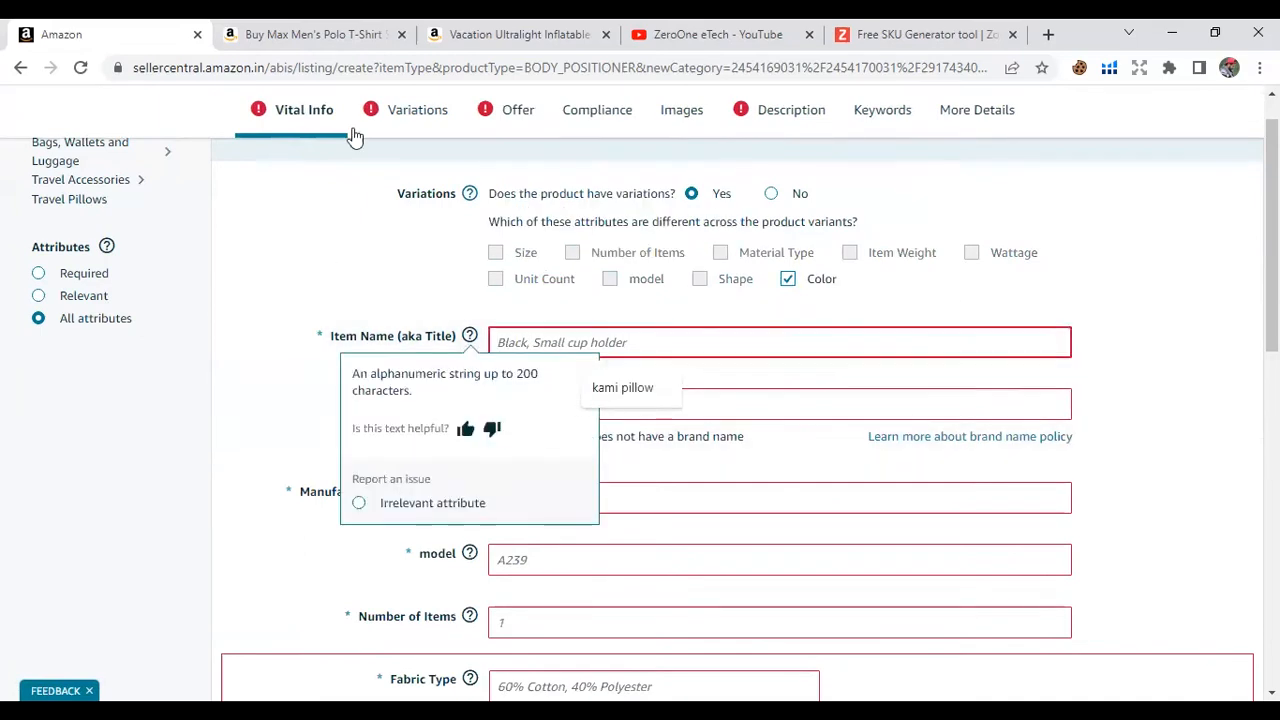
# - Copy the full title of the Vacation Ultralight inflatable pillow from its Amazon product page into the listing's Item Name
pyautogui.click(515, 34)
pyautogui.moveTo(591, 329); pyautogui.dragTo(734, 494)
pyautogui.hotkey('ctrl', 'c')
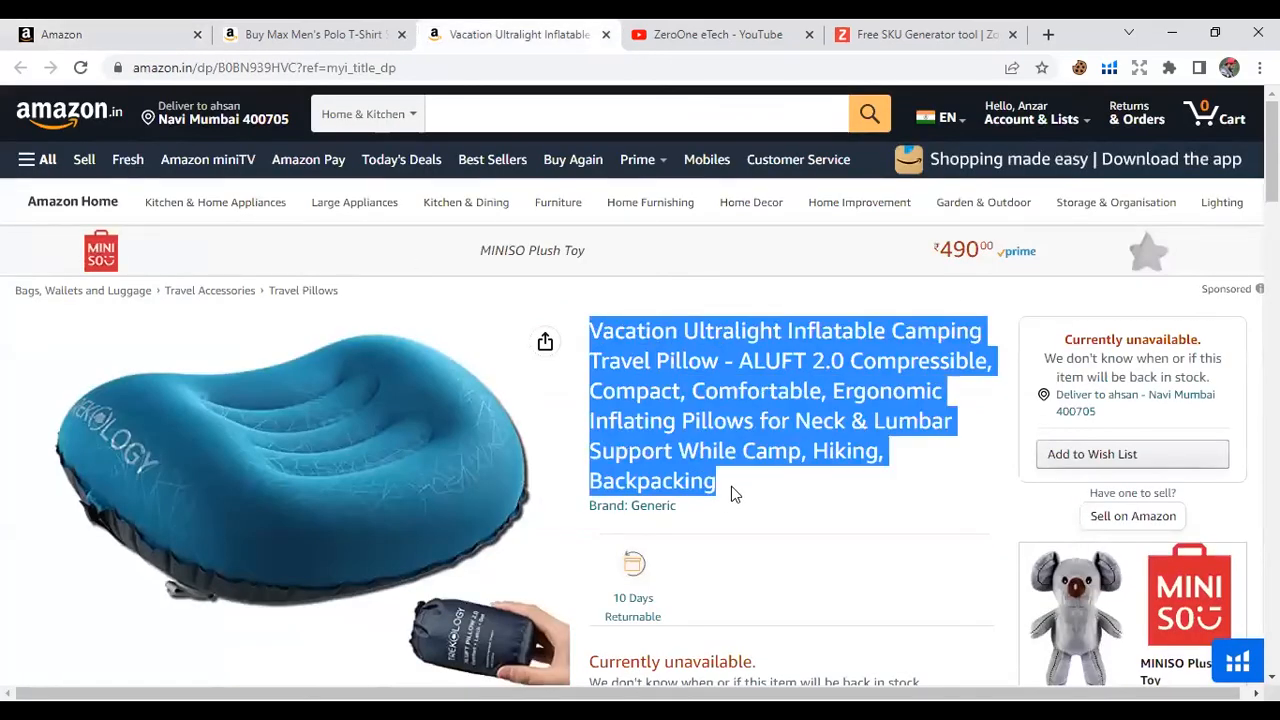
pyautogui.click(109, 30)
pyautogui.click(530, 342)
pyautogui.hotkey('ctrl', 'v')
# - Replace the word Vacation at the start of the item name with Victoria
pyautogui.hotkey('ctrl', 'a')
pyautogui.moveTo(548, 342); pyautogui.dragTo(480, 348)
pyautogui.write('Victoria')
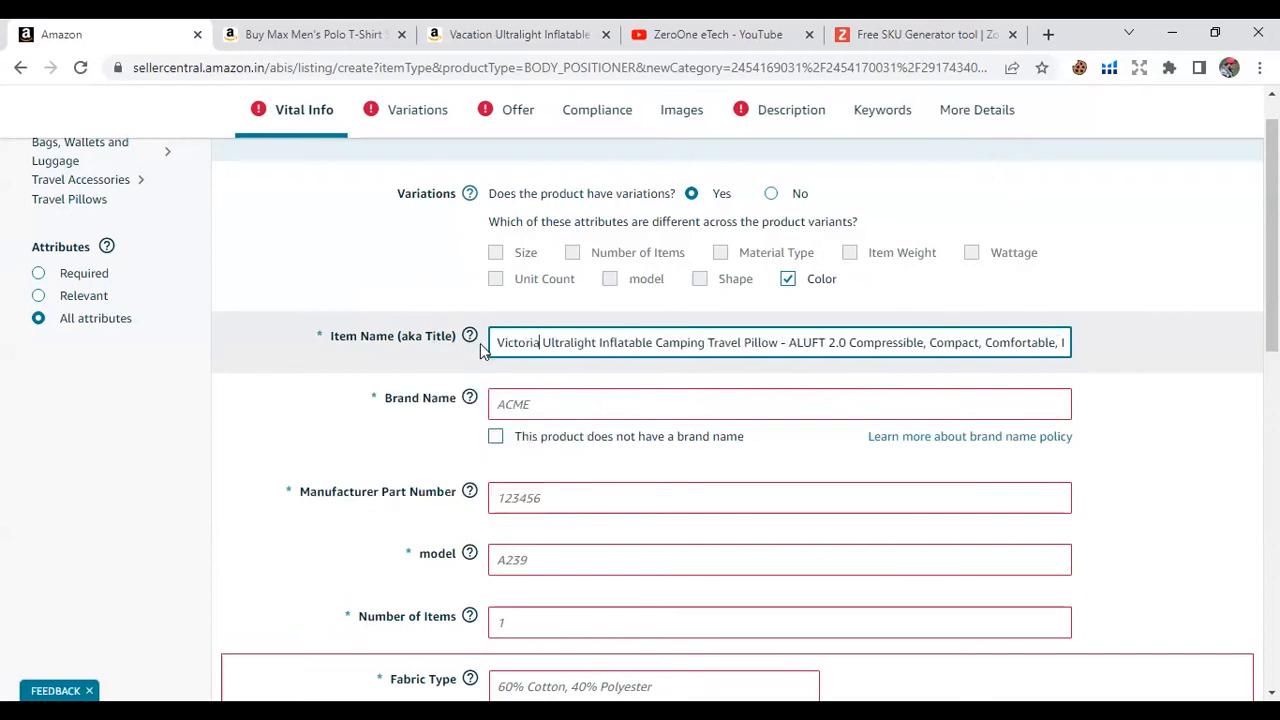
# - Set the brand name to Generic and the manufacturer part number to 123
pyautogui.click(560, 404)
pyautogui.click(614, 449)
pyautogui.click(520, 498)
pyautogui.write('123')
pyautogui.scroll(-1, 540, 480)
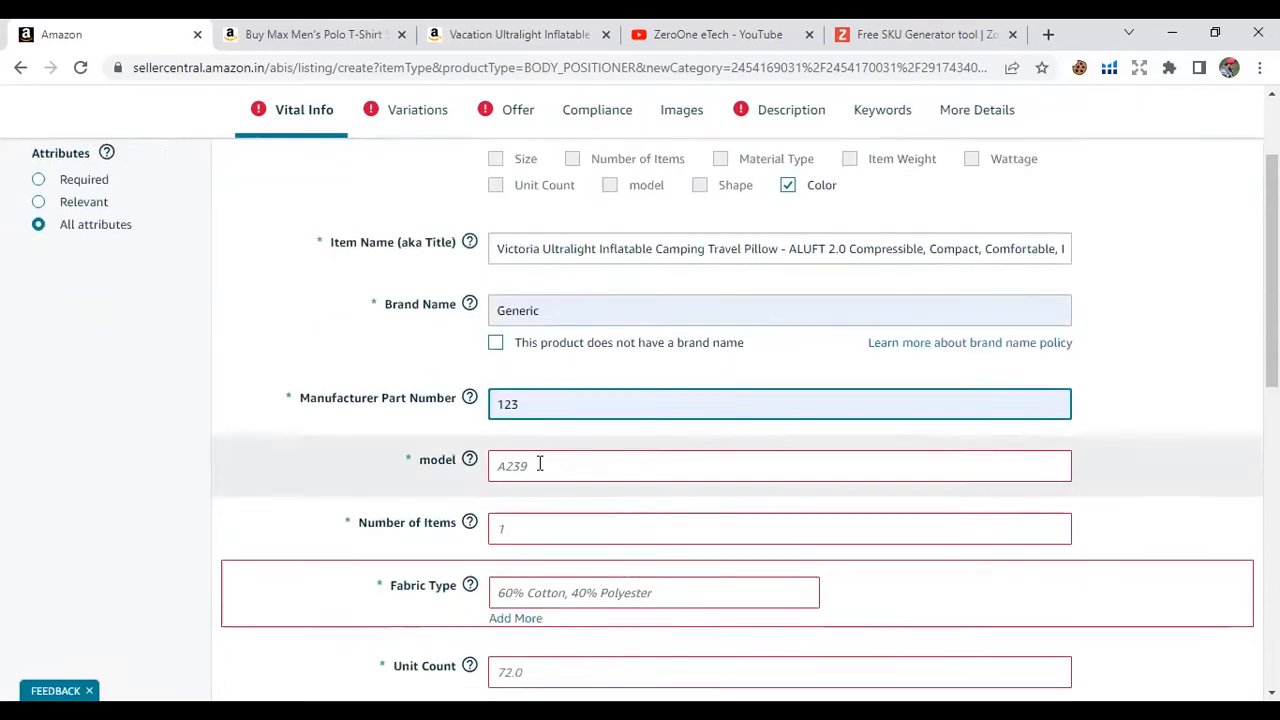
# - Set the model to a12 and the number of items to 1
pyautogui.click(537, 463)
pyautogui.write('a12')
pyautogui.click(529, 526)
pyautogui.write('1')
# - Set the fabric type to 60% polyester and the unit count to 1
pyautogui.scroll(-1, 420, 500)
pyautogui.click(537, 497)
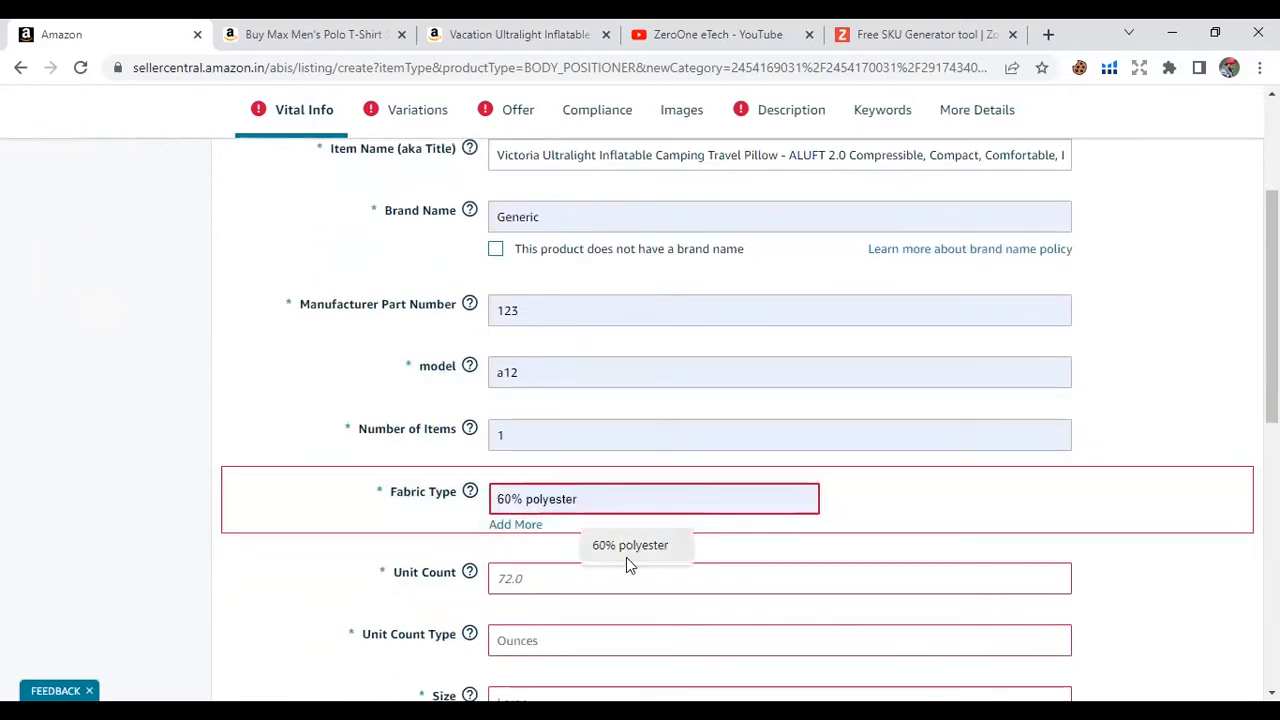
pyautogui.click(628, 563)
pyautogui.click(531, 577)
pyautogui.write('1')
# - Set the unit count type to Count and the size to Standard
pyautogui.click(535, 645)
pyautogui.write('c')
pyautogui.scroll(-2, 546, 600)
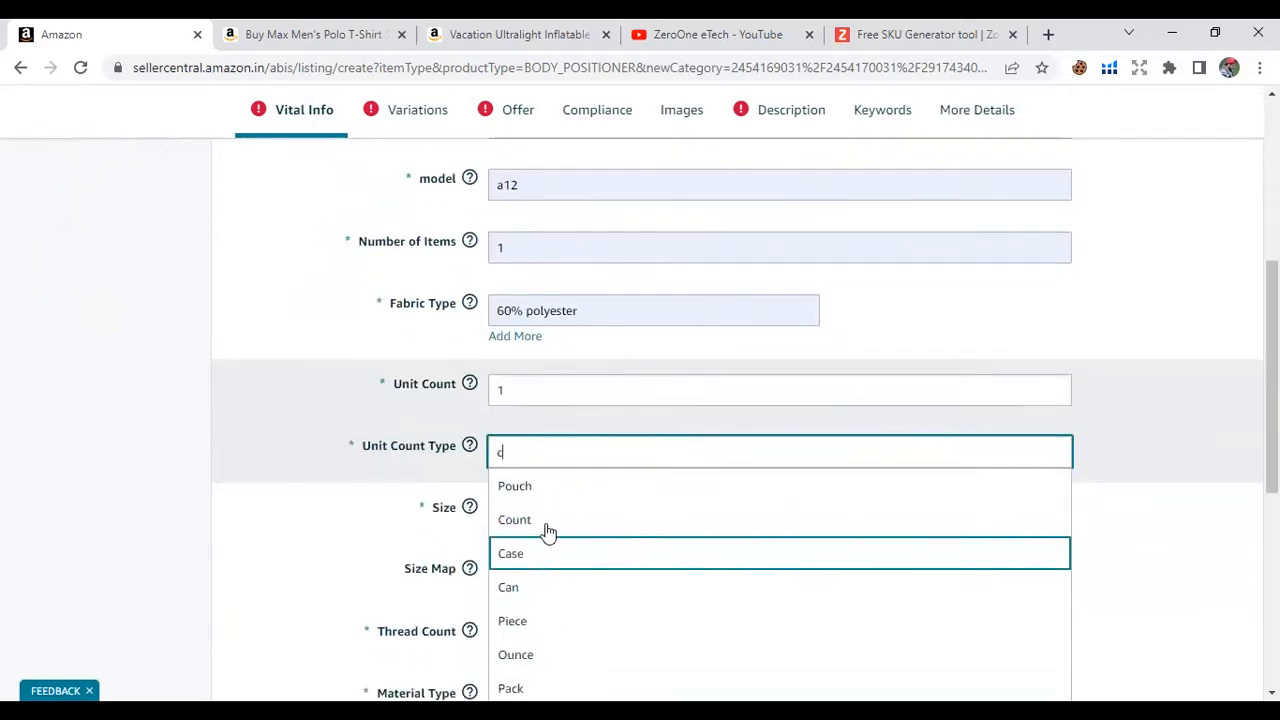
pyautogui.click(546, 522)
pyautogui.click(540, 514)
pyautogui.click(616, 560)
# - Set the thread count to 250 and the material type to Polyester
pyautogui.click(554, 630)
pyautogui.scroll(-2, 554, 614)
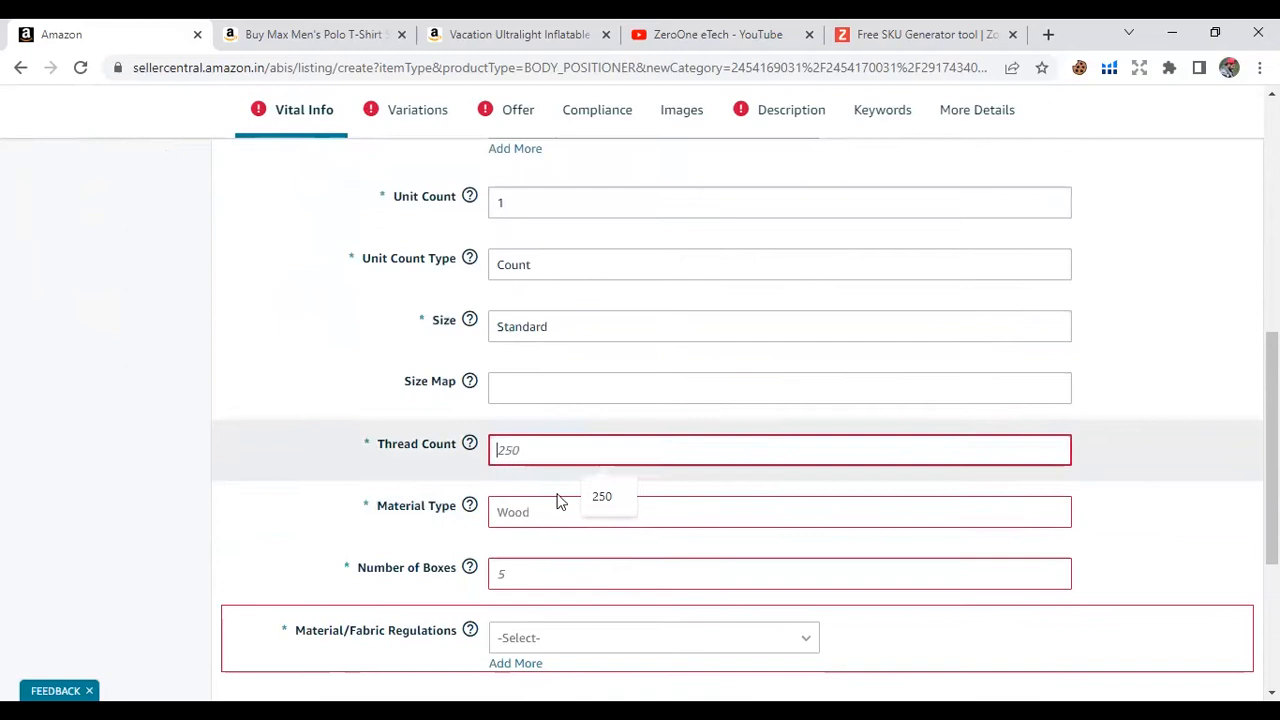
pyautogui.click(600, 494)
pyautogui.click(560, 512)
pyautogui.click(597, 563)
# - Set the number of boxes to 1 and choose a Material/Fabric Regulations option
pyautogui.scroll(-1, 590, 560)
pyautogui.click(543, 479)
pyautogui.click(600, 530)
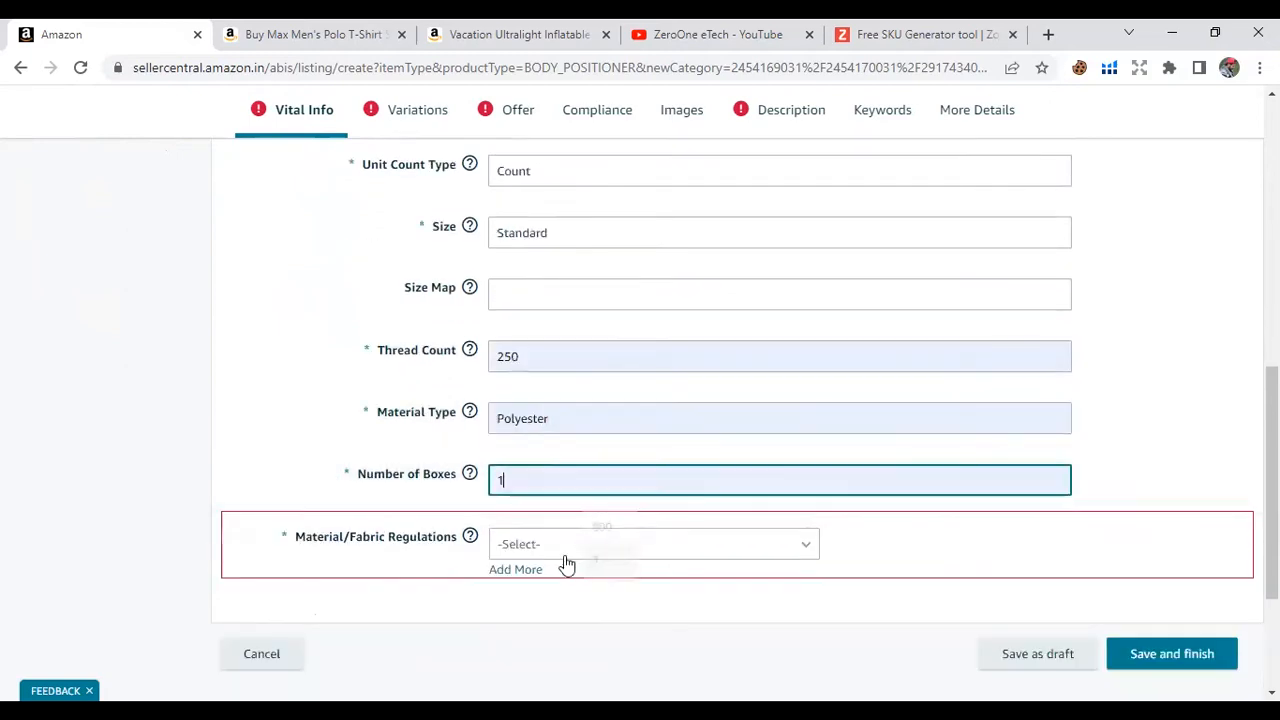
pyautogui.click(568, 546)
pyautogui.click(576, 485)
# - Open the listing's variations and add Grey as a color variant
pyautogui.scroll(6, 560, 580)
pyautogui.scroll(2, 557, 591)
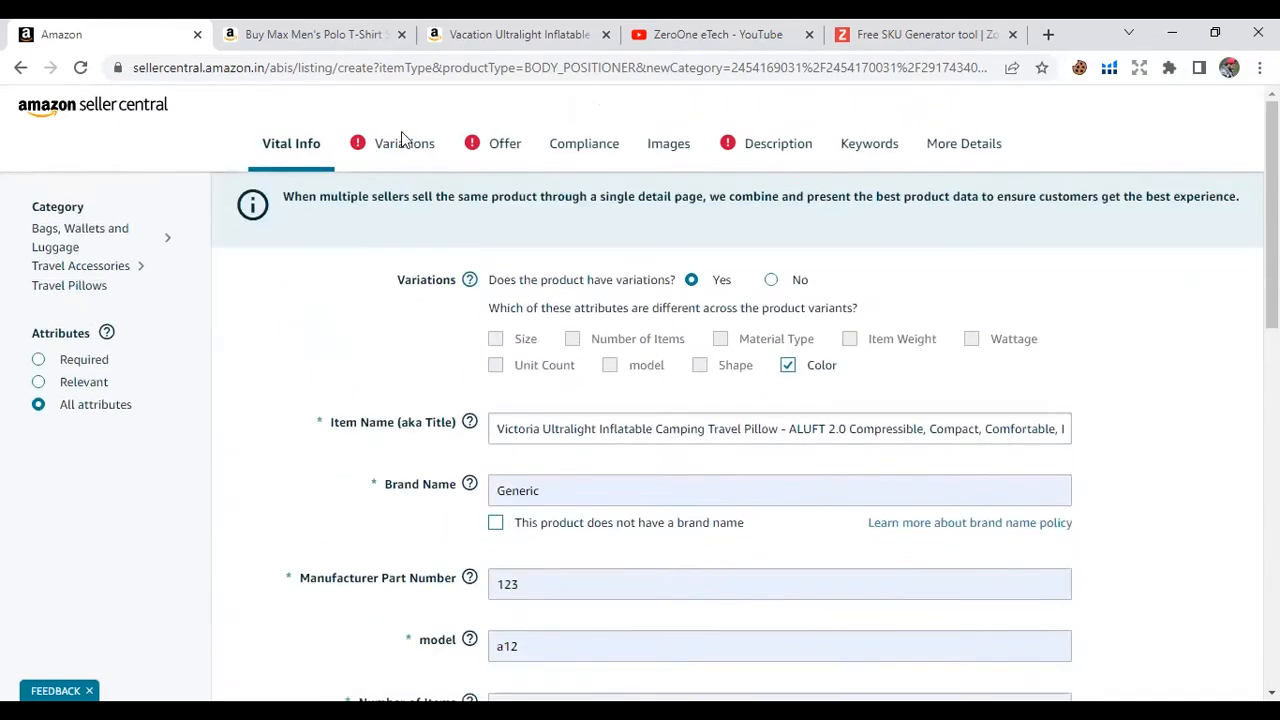
pyautogui.click(400, 155)
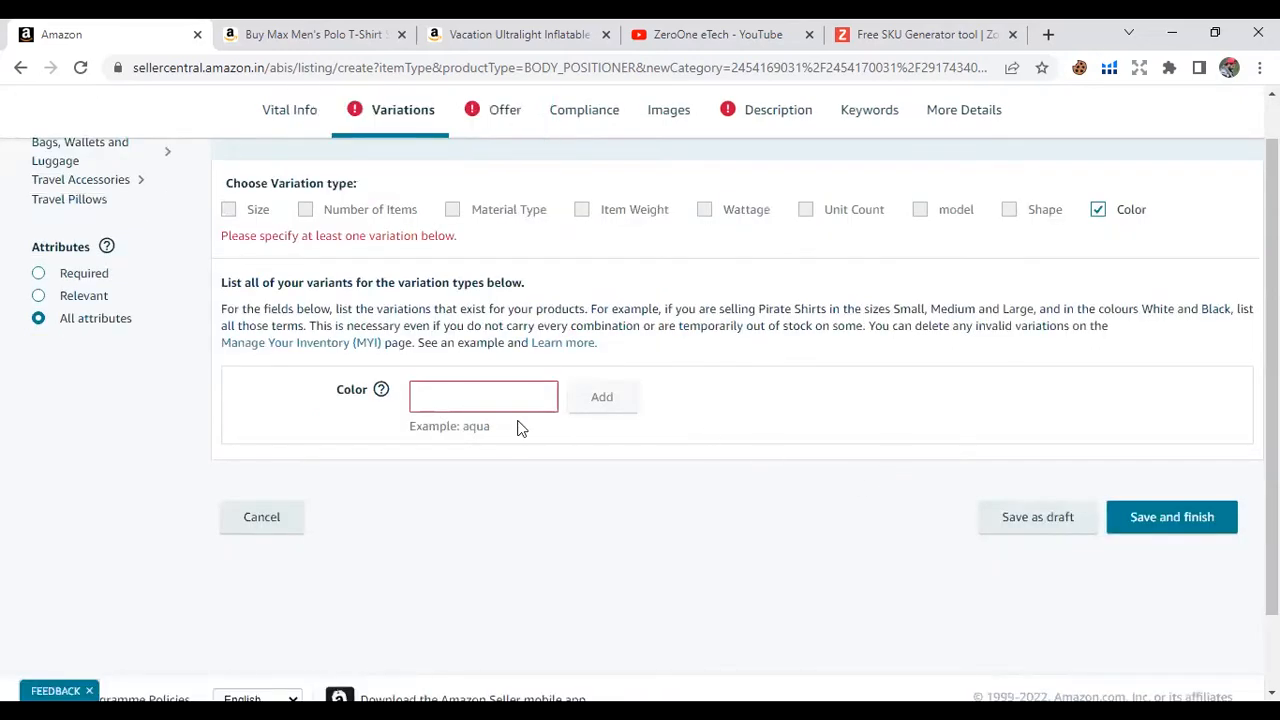
pyautogui.click(455, 400)
pyautogui.write('Aqua')
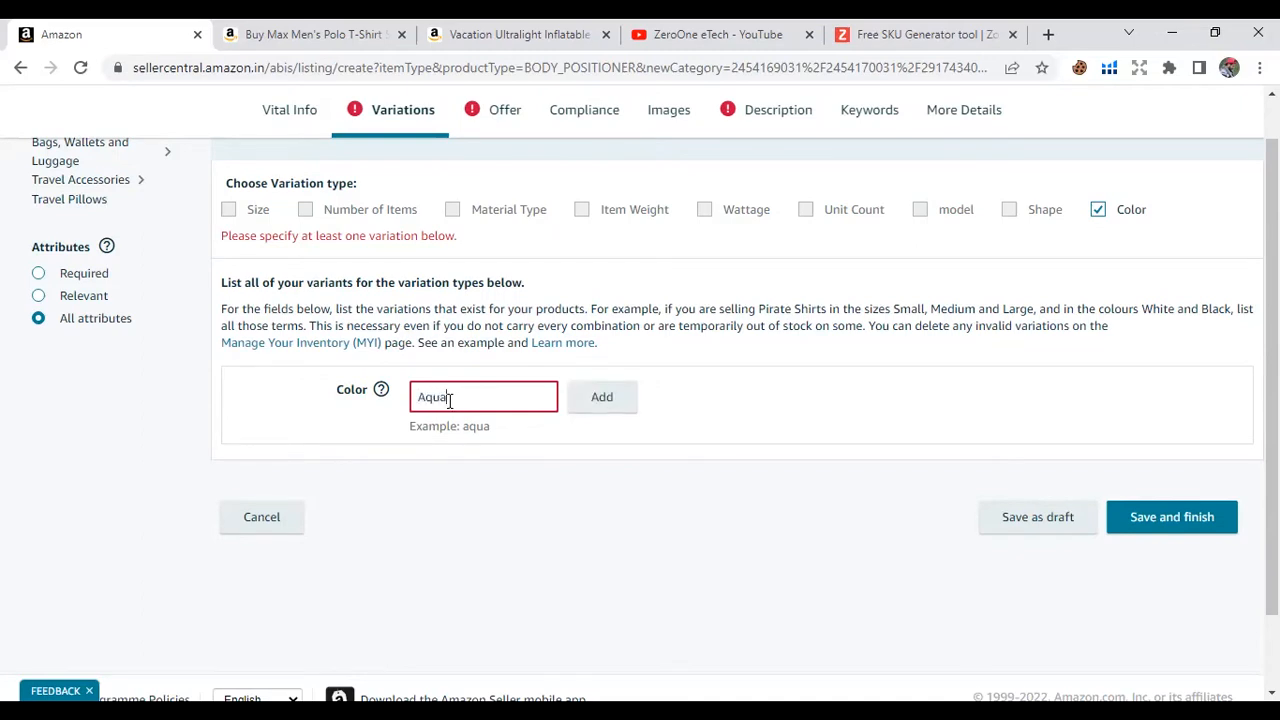
pyautogui.moveTo(472, 392); pyautogui.dragTo(380, 399)
pyautogui.write('Grey')
pyautogui.click(610, 398)
# - Add Aqua as a second color variant
pyautogui.click(434, 376)
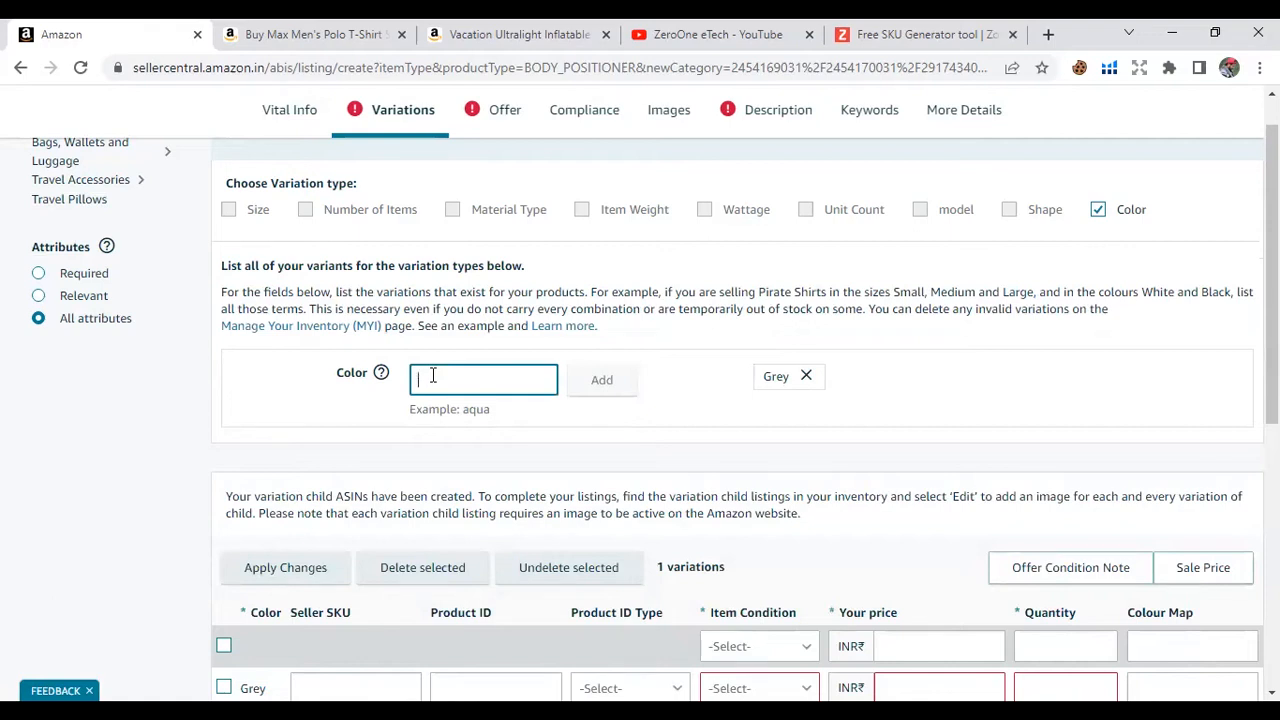
pyautogui.write('Aqua')
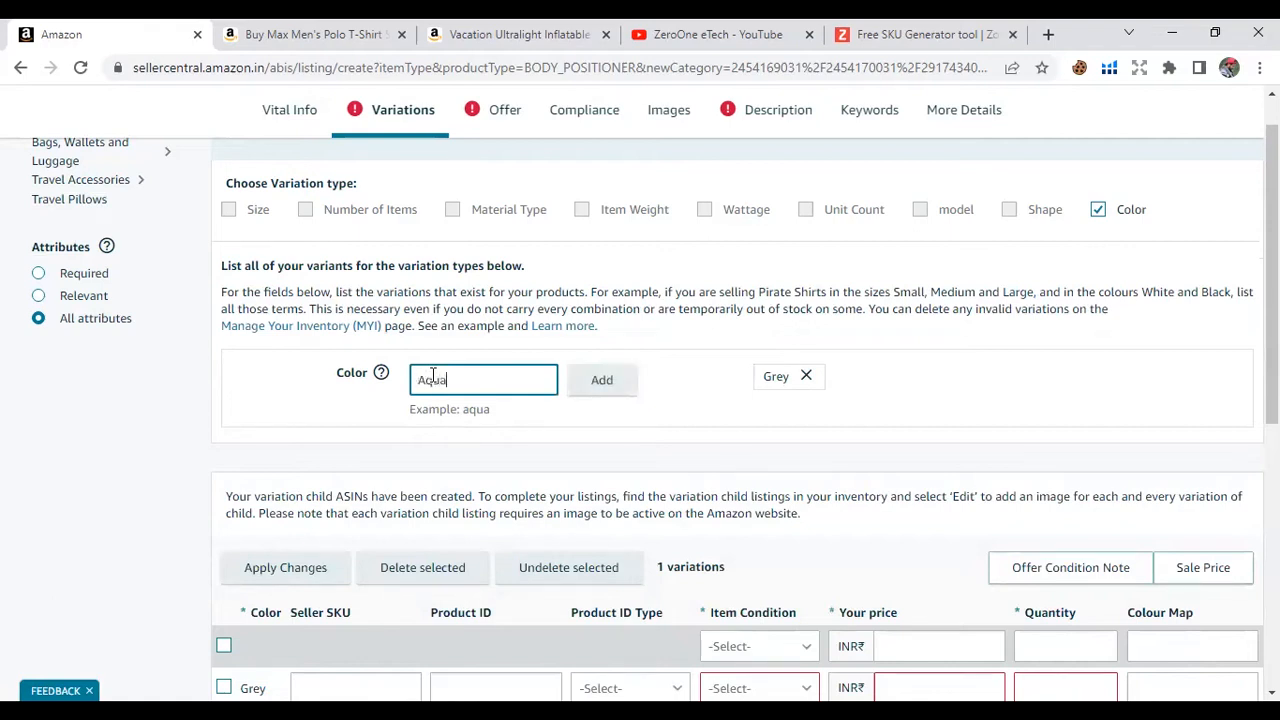
pyautogui.click(601, 390)
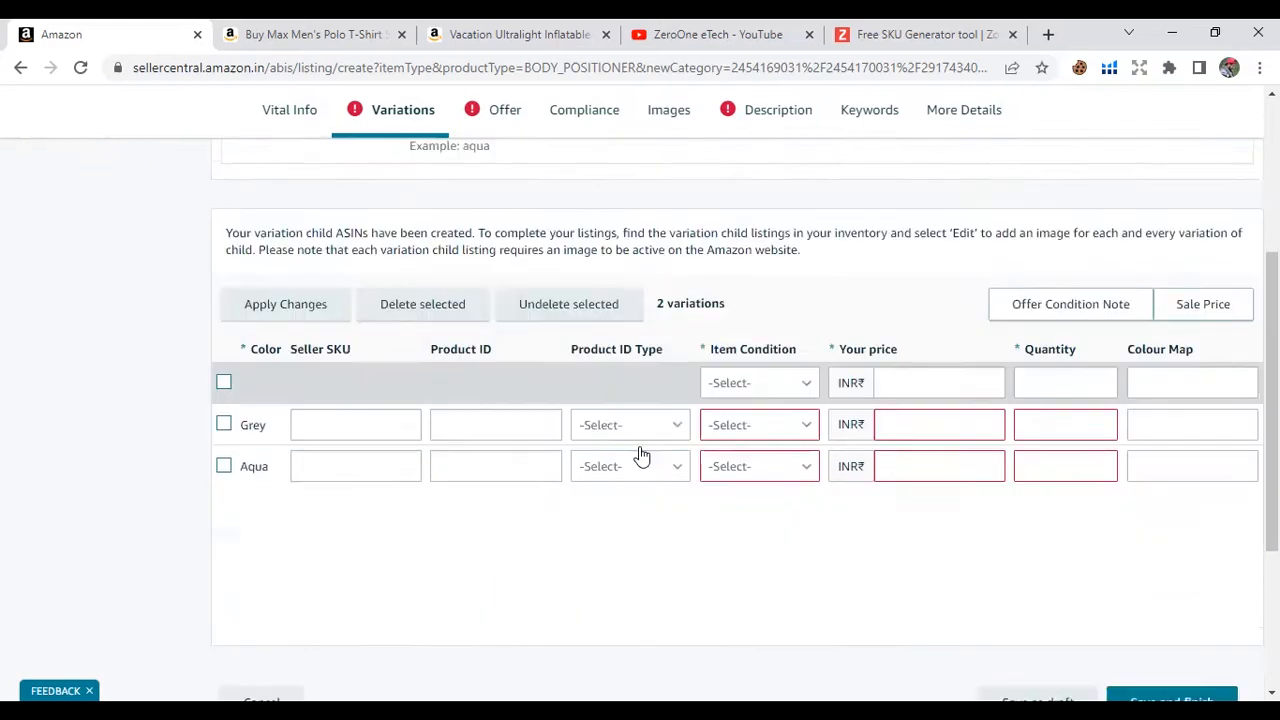
# - Set the product ID type to GTIN for both the Grey and Aqua variants
pyautogui.scroll(-3, 1003, 466)
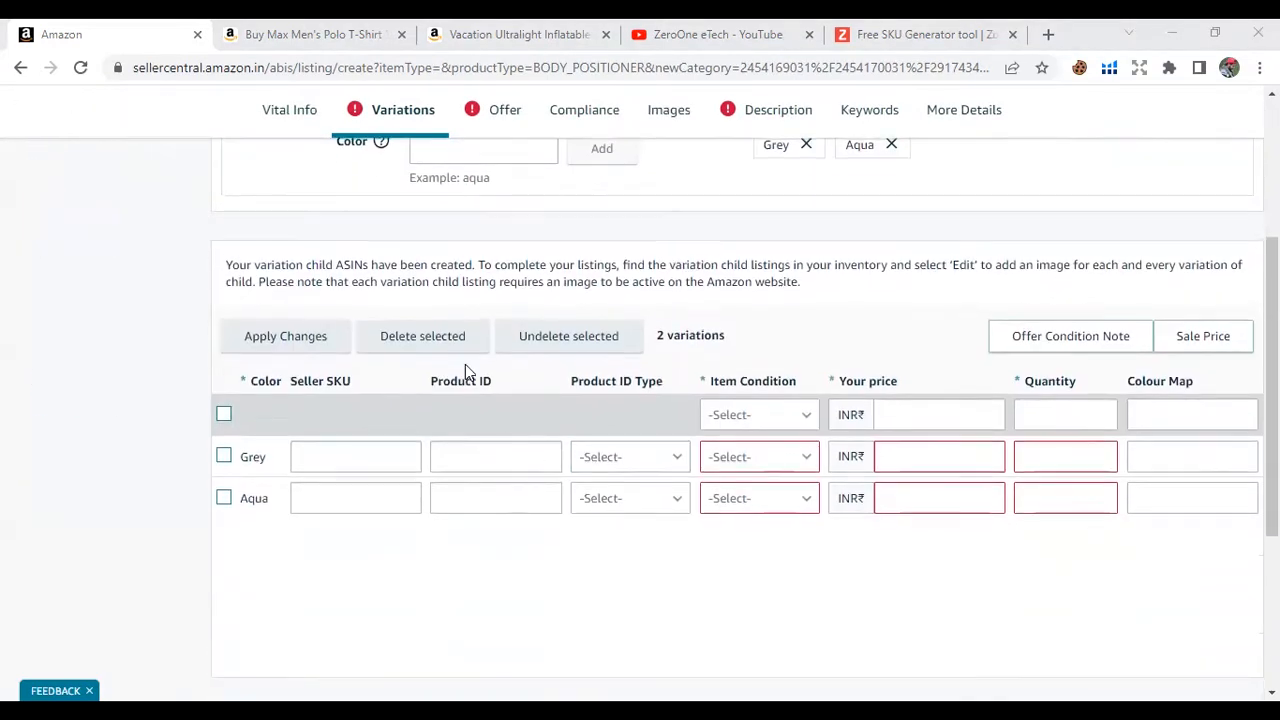
pyautogui.scroll(2, 465, 364)
pyautogui.scroll(-1, 431, 386)
pyautogui.scroll(-2, 431, 394)
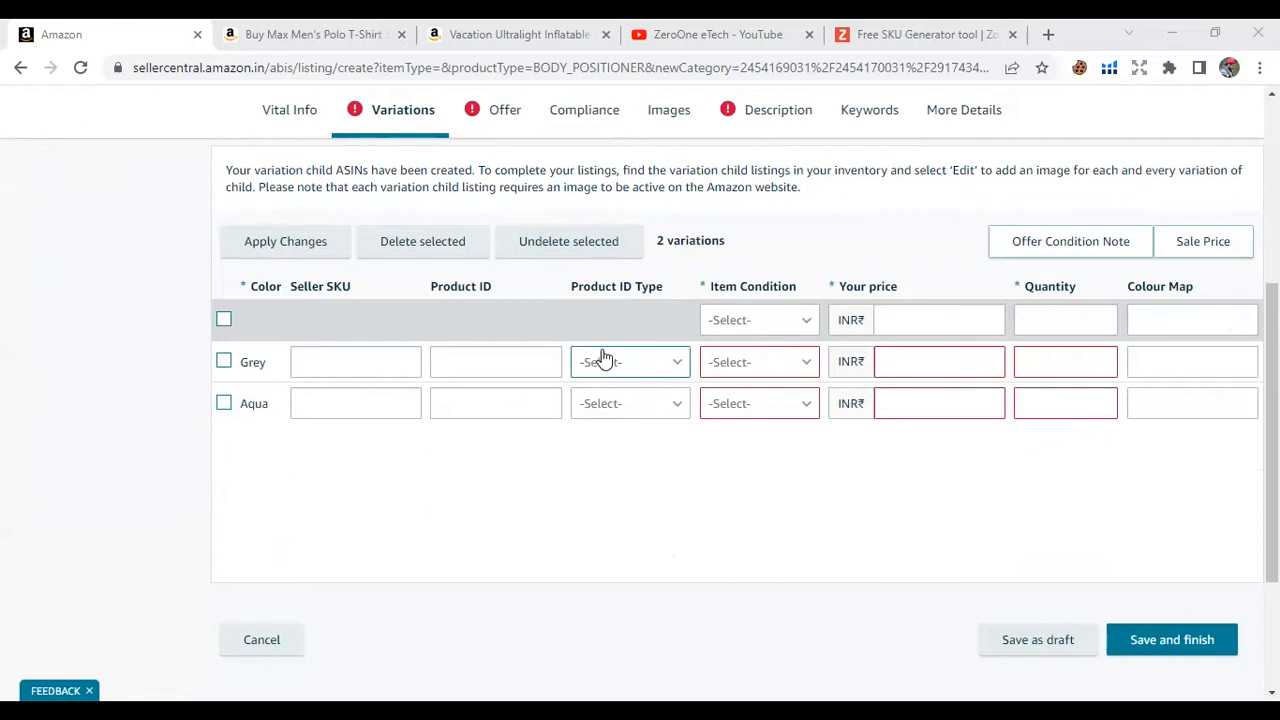
pyautogui.click(643, 365)
pyautogui.click(606, 402)
pyautogui.click(629, 405)
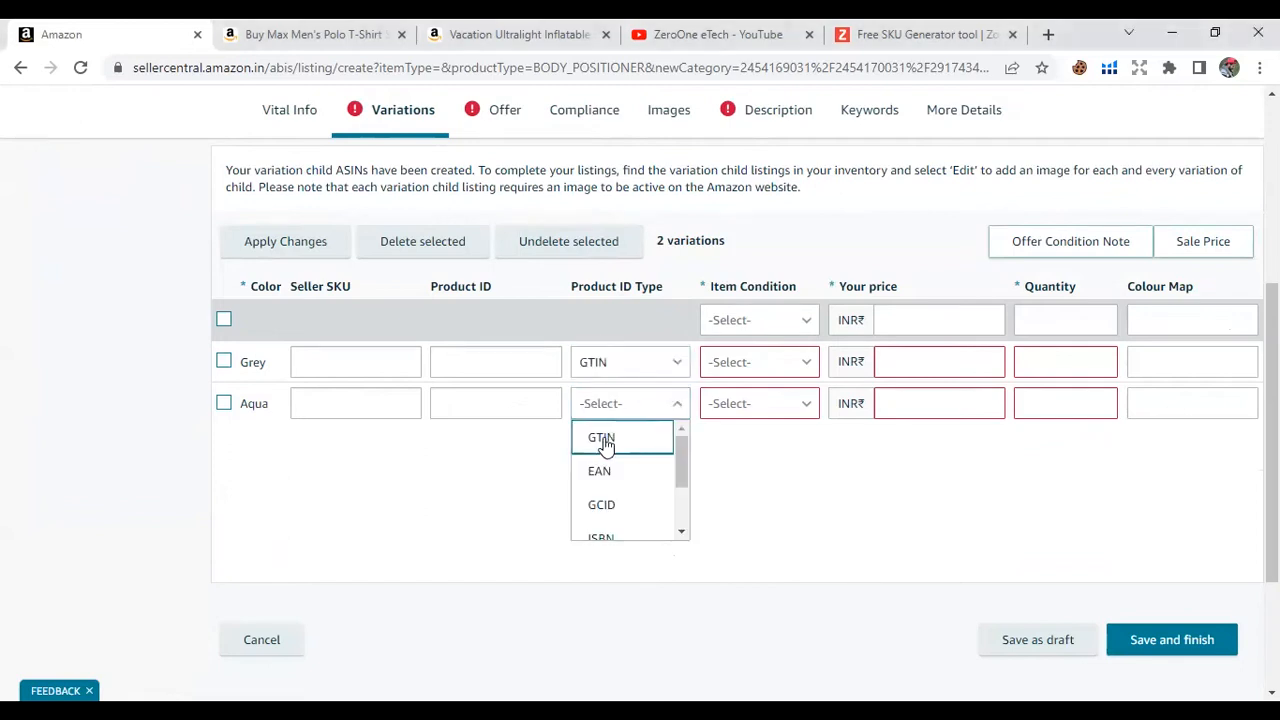
pyautogui.click(605, 440)
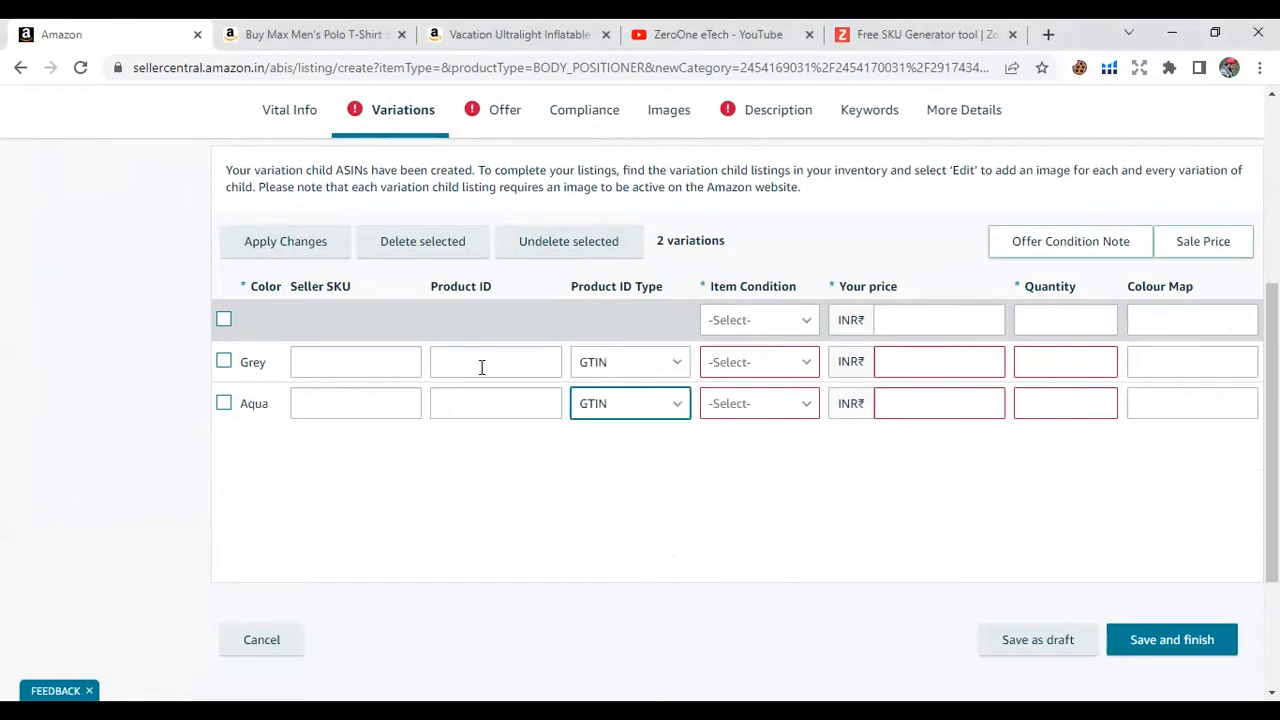
# - Enter the seller SKU vic-travelGr for the Grey variant and vic-travelAq for the Aqua variant
pyautogui.click(336, 361)
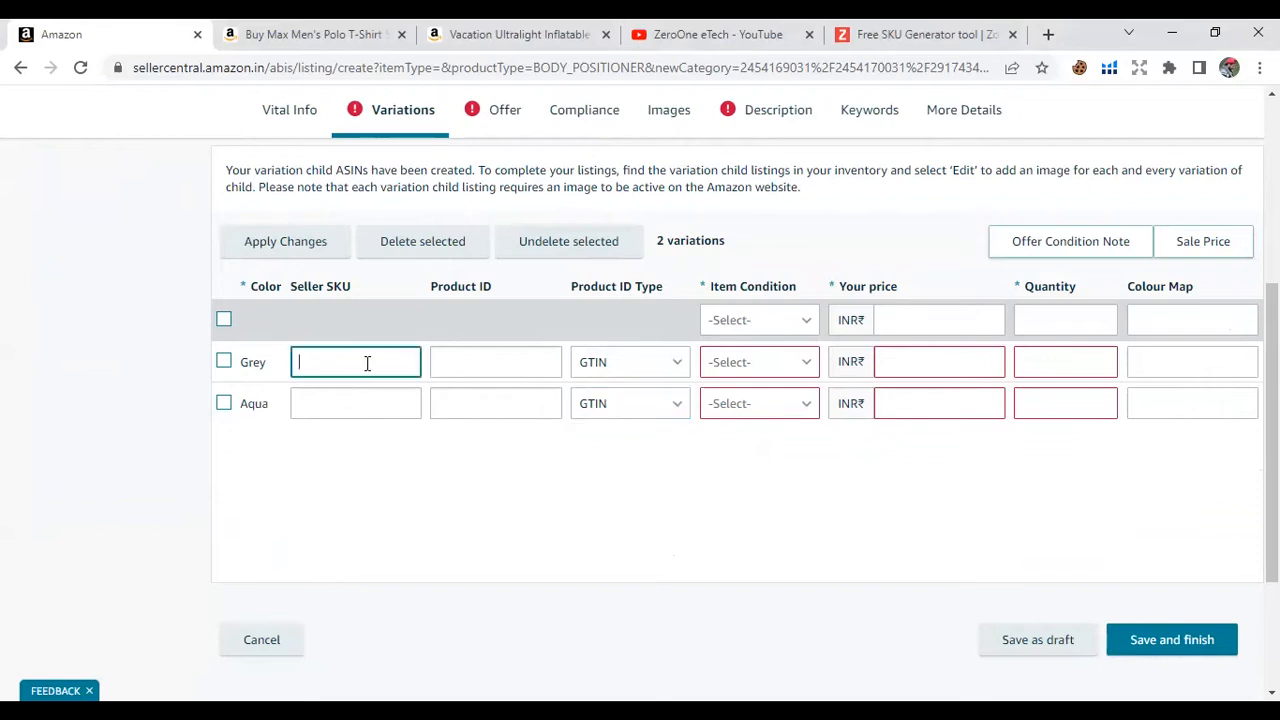
pyautogui.write('vic-travel')
pyautogui.click(338, 395)
pyautogui.write('vic-travel')
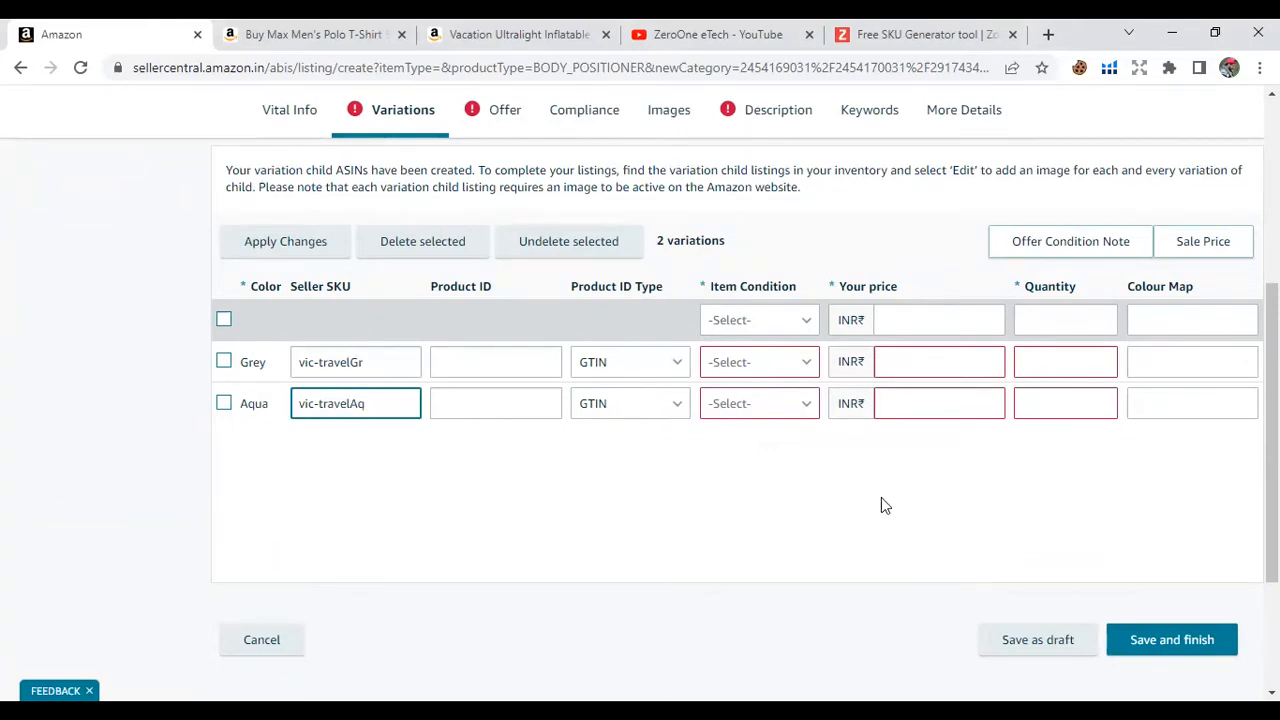
# - Select all variants and apply the item condition New to them
pyautogui.click(224, 320)
pyautogui.click(760, 320)
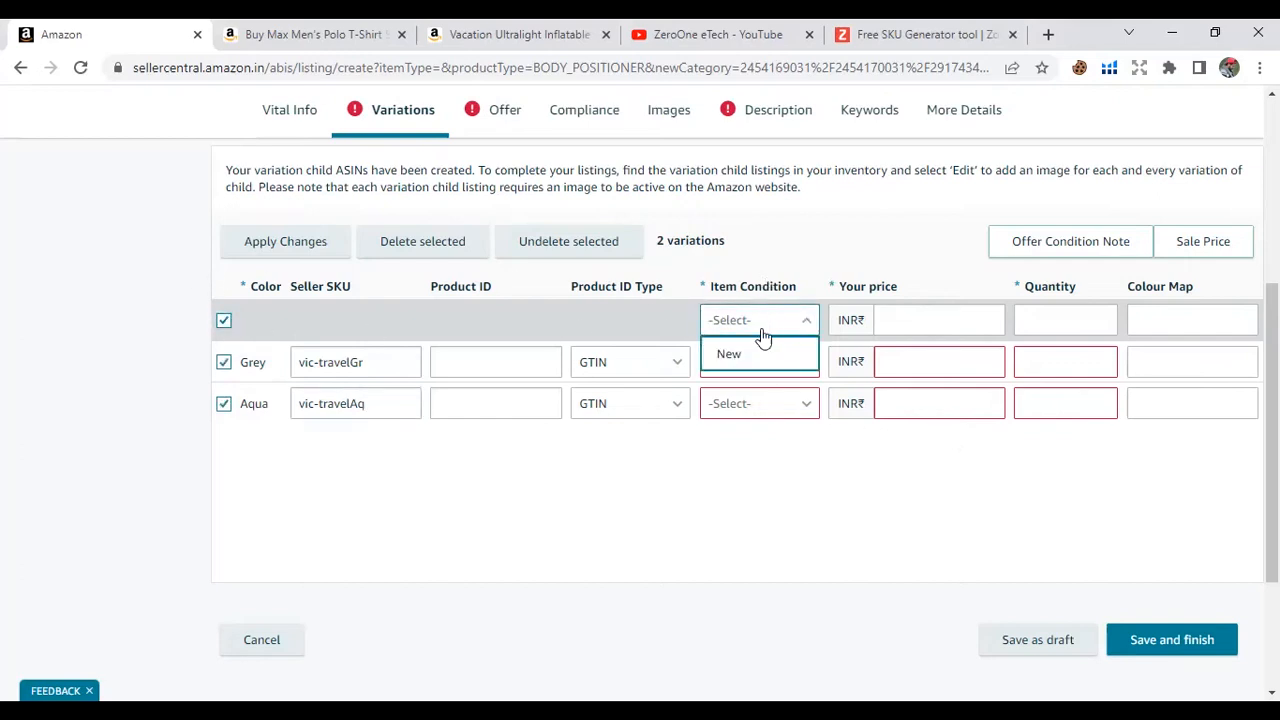
pyautogui.click(745, 355)
pyautogui.click(285, 241)
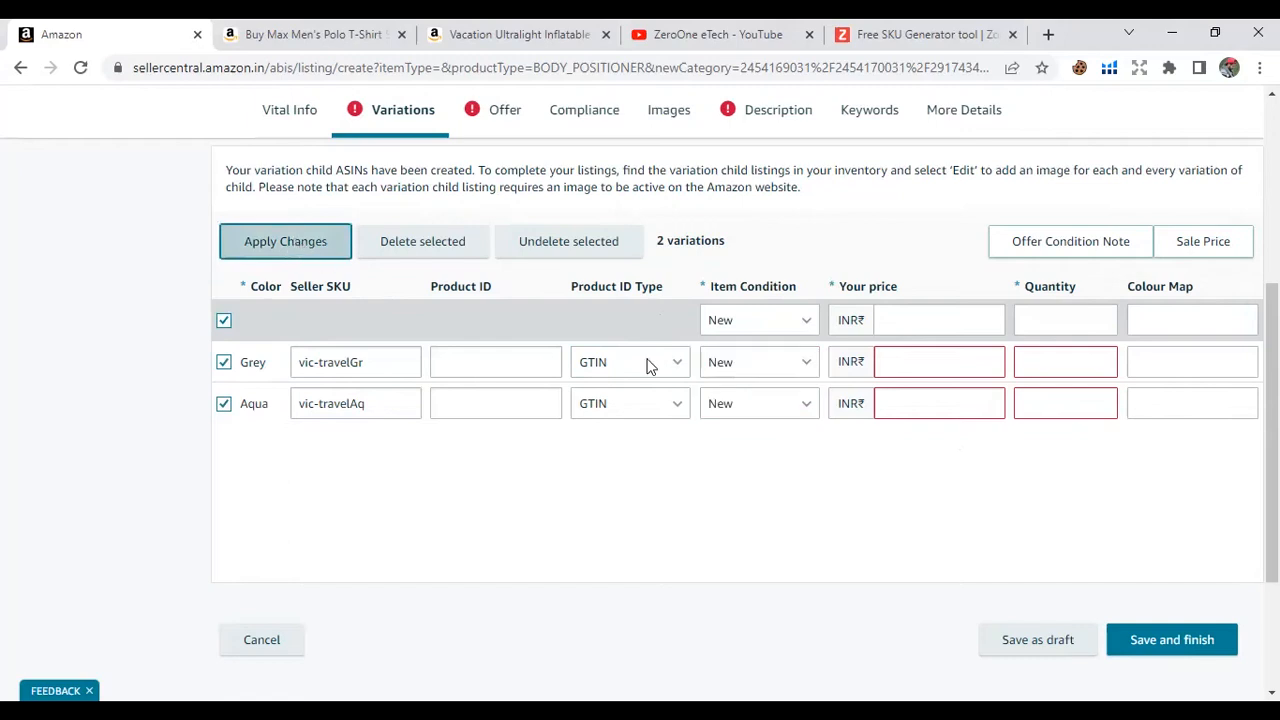
# - Apply a price of INR 999 to all selected variants
pyautogui.click(955, 323)
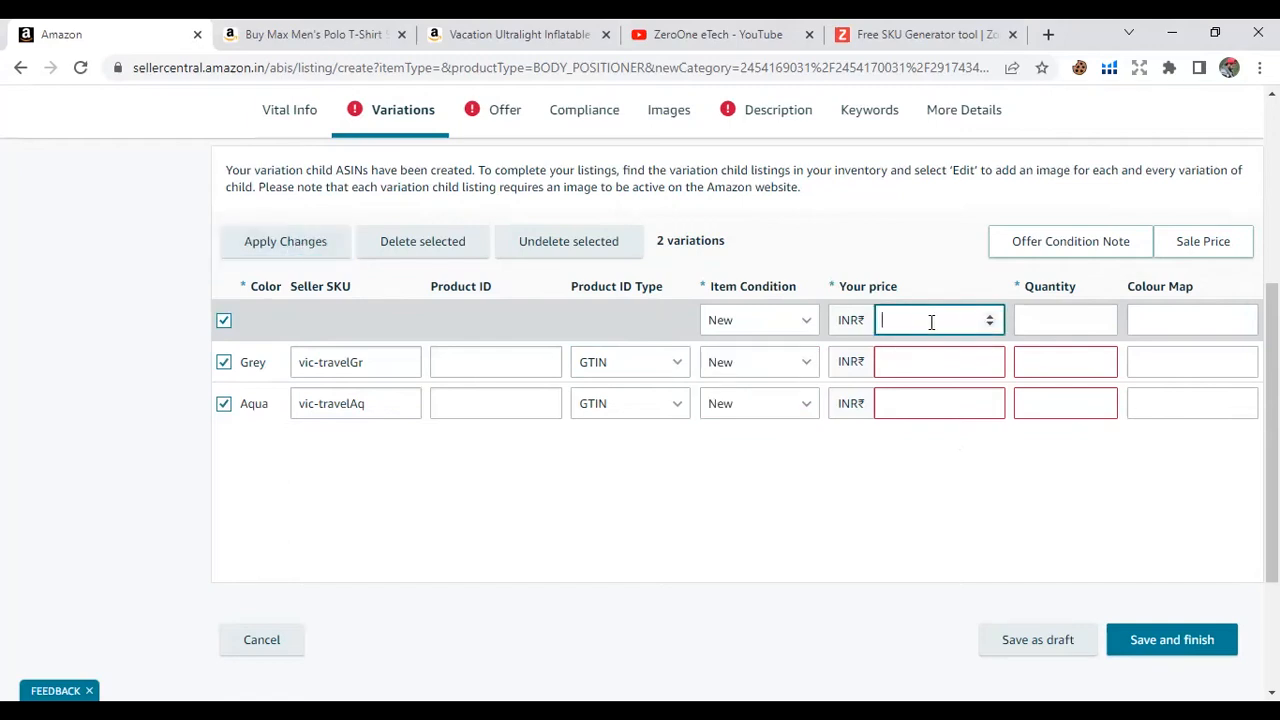
pyautogui.write('999')
pyautogui.click(289, 252)
# - Apply a quantity of 10 to all selected variants
pyautogui.click(1051, 328)
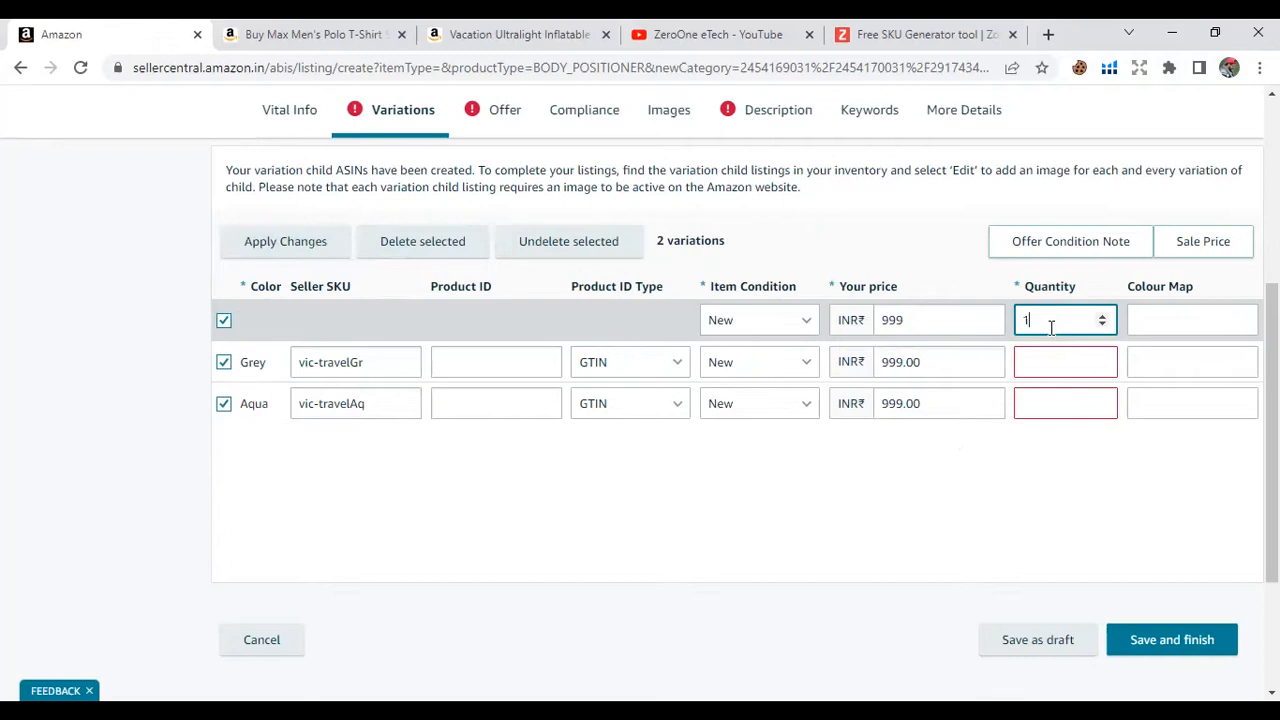
pyautogui.write('10')
pyautogui.click(298, 245)
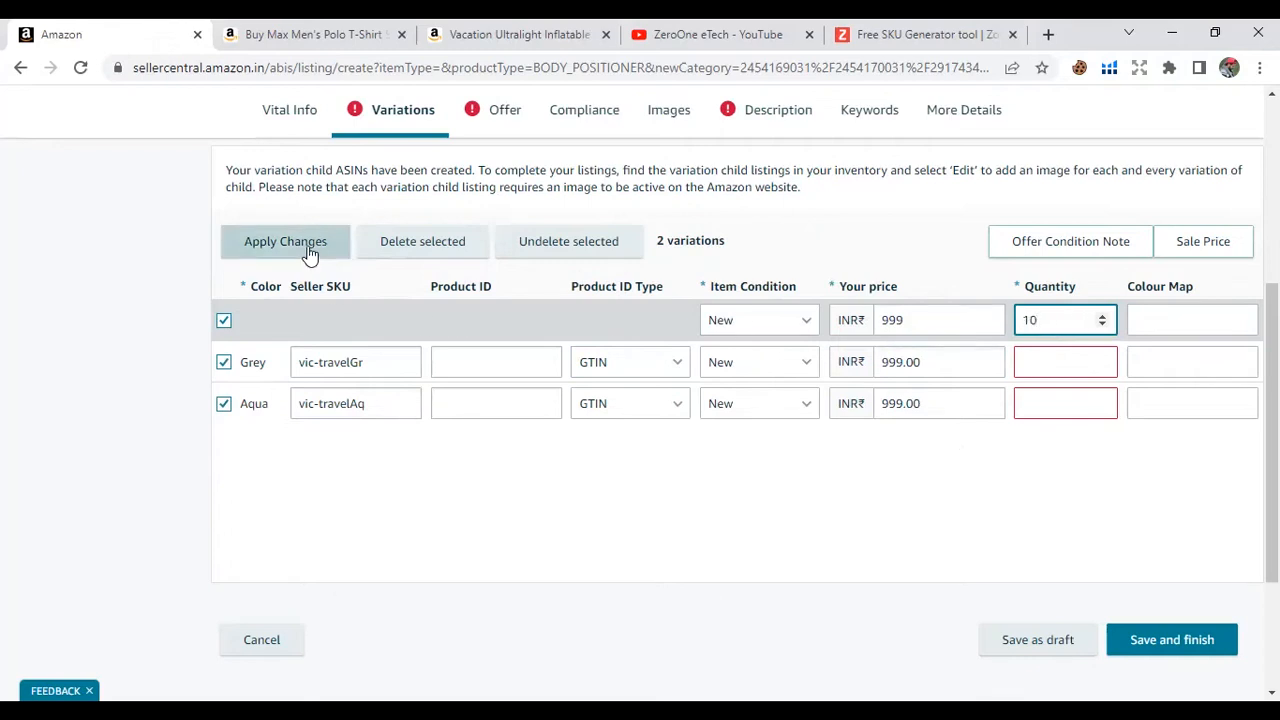
# - Open the listing's offer details and set the list price to INR 9999
pyautogui.scroll(4, 800, 517)
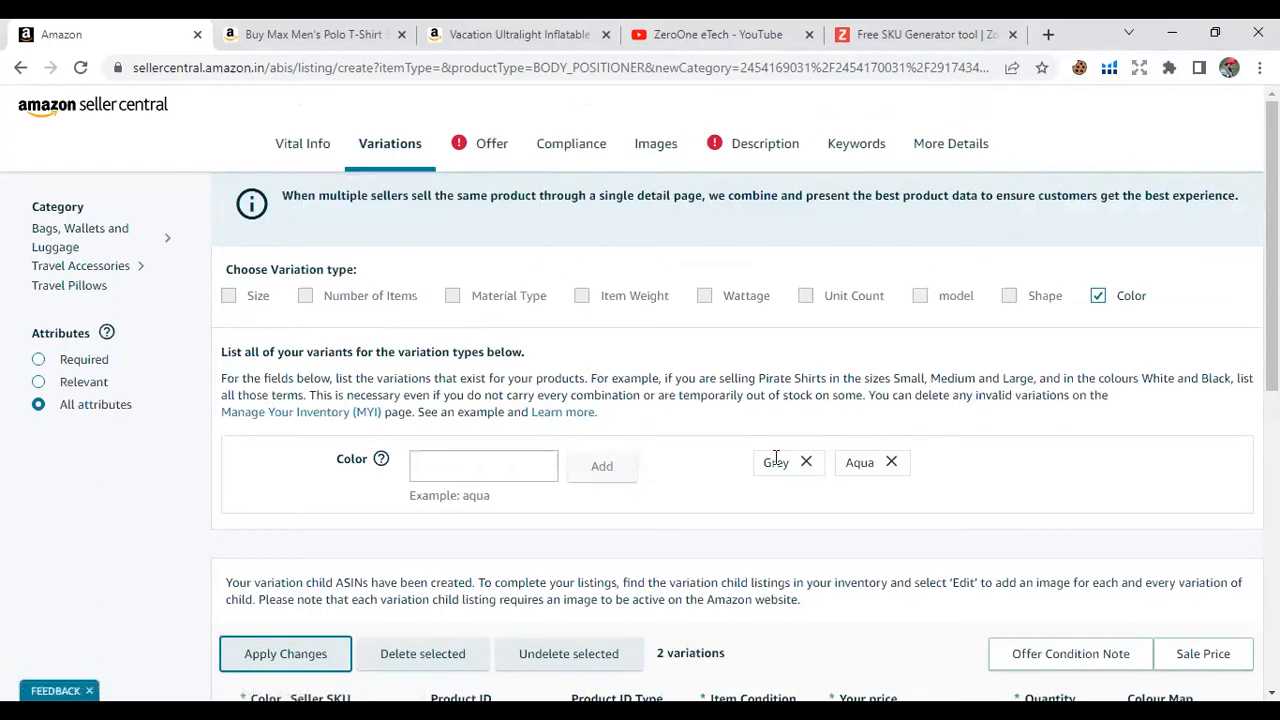
pyautogui.click(491, 145)
pyautogui.click(586, 341)
pyautogui.write('000')
pyautogui.click(524, 343)
pyautogui.doubleClick(567, 350)
pyautogui.write('9999')
# - Set the max order quantity to 2 and the country of origin to China
pyautogui.scroll(-1, 583, 366)
pyautogui.click(527, 313)
pyautogui.write('2')
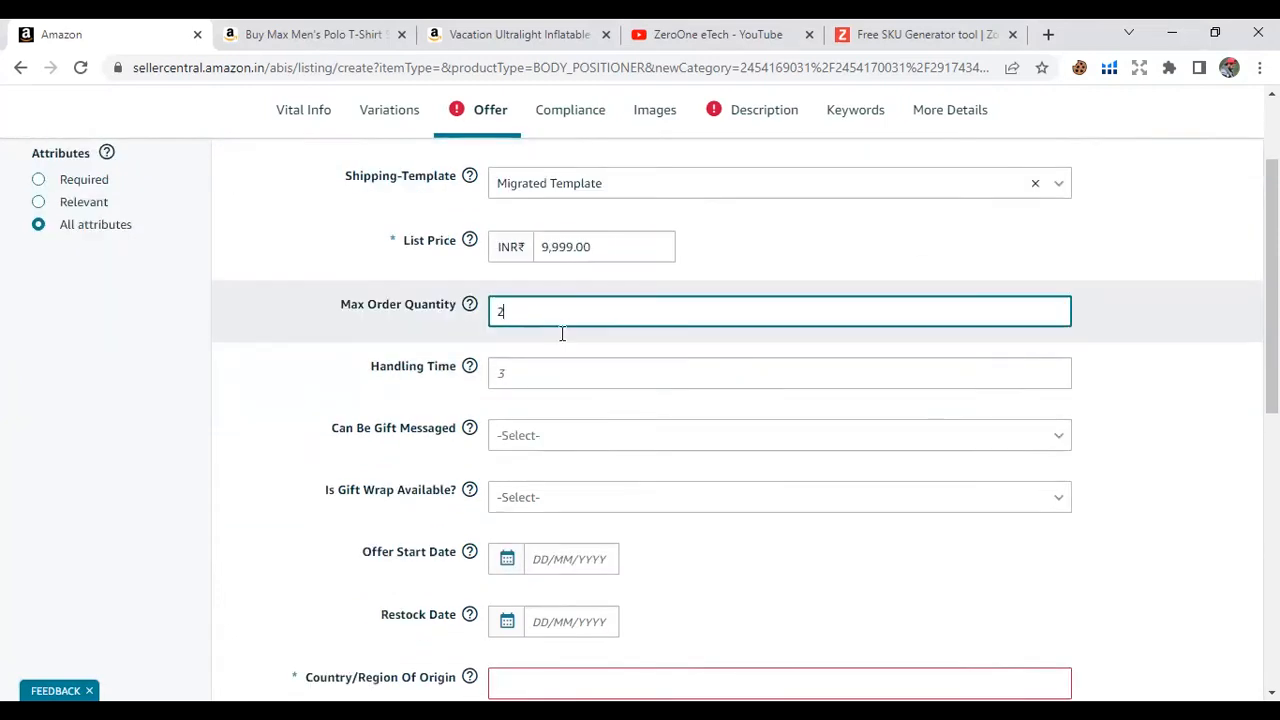
pyautogui.click(532, 373)
pyautogui.scroll(-3, 551, 429)
pyautogui.click(545, 402)
pyautogui.write('ch')
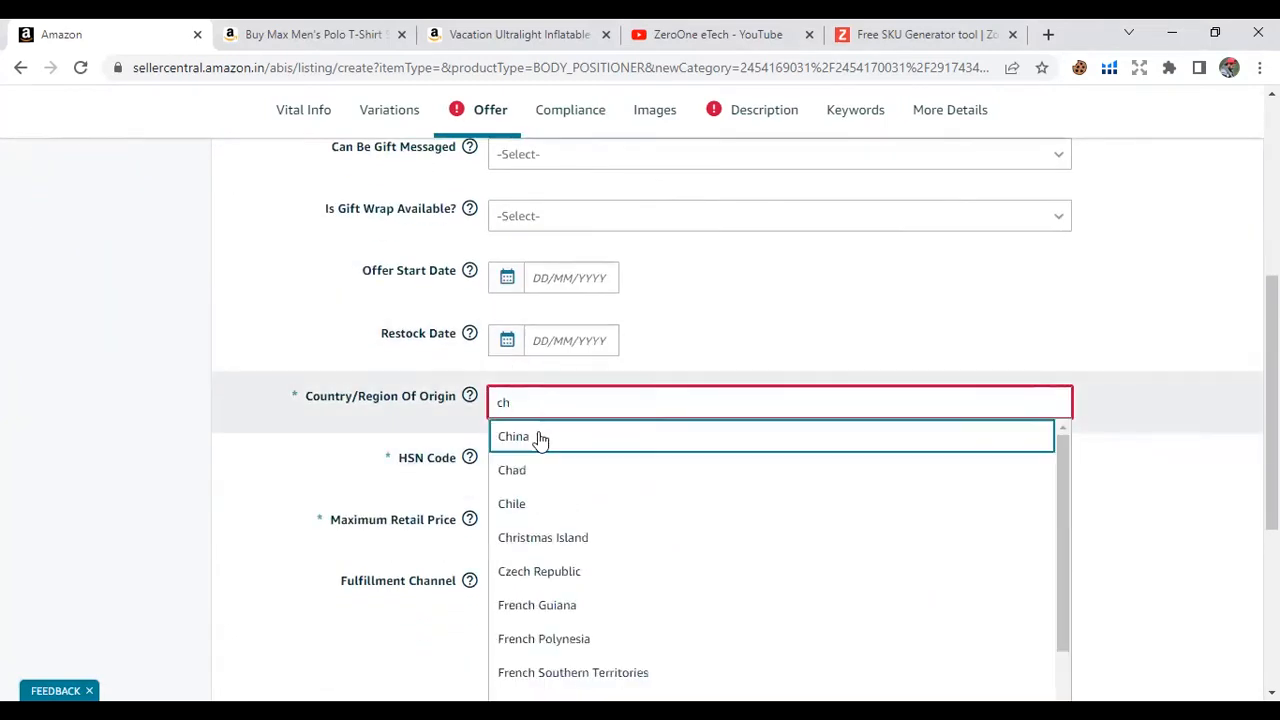
pyautogui.click(534, 437)
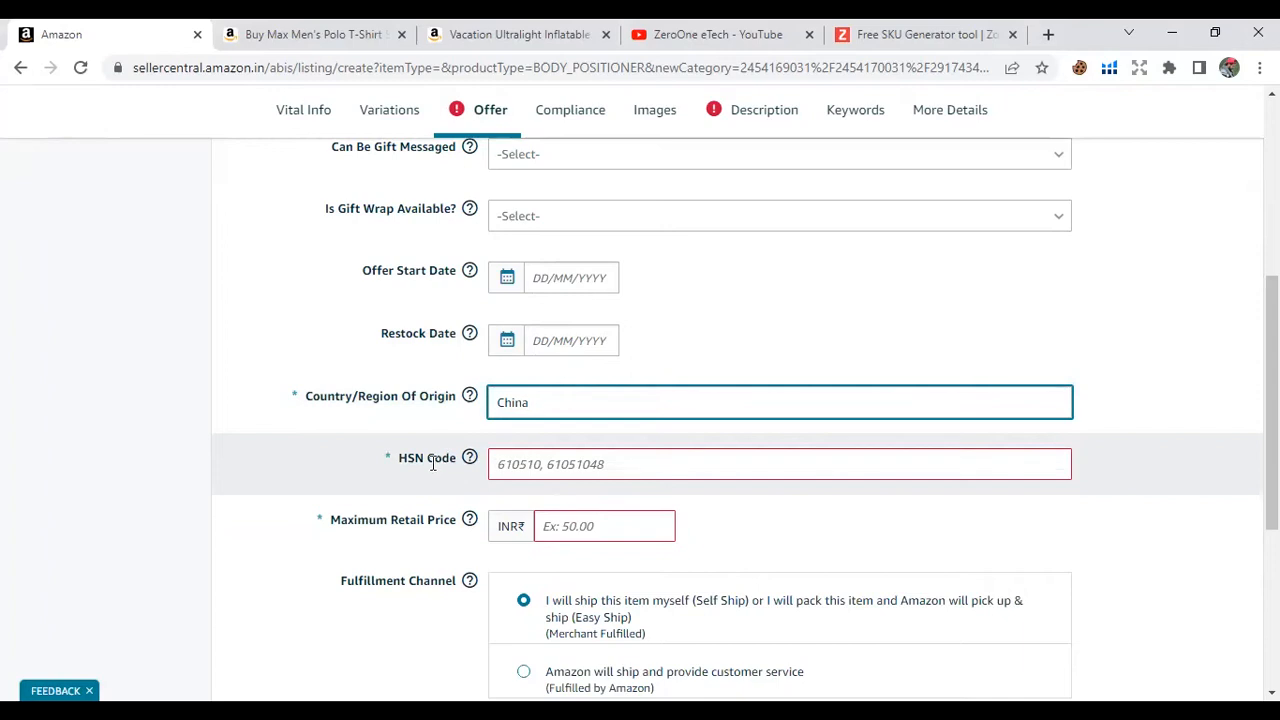
# - Look up the required HSN code by searching Google for "camping pillow hsn code" in a new tab, and examine the results
pyautogui.click(620, 464)
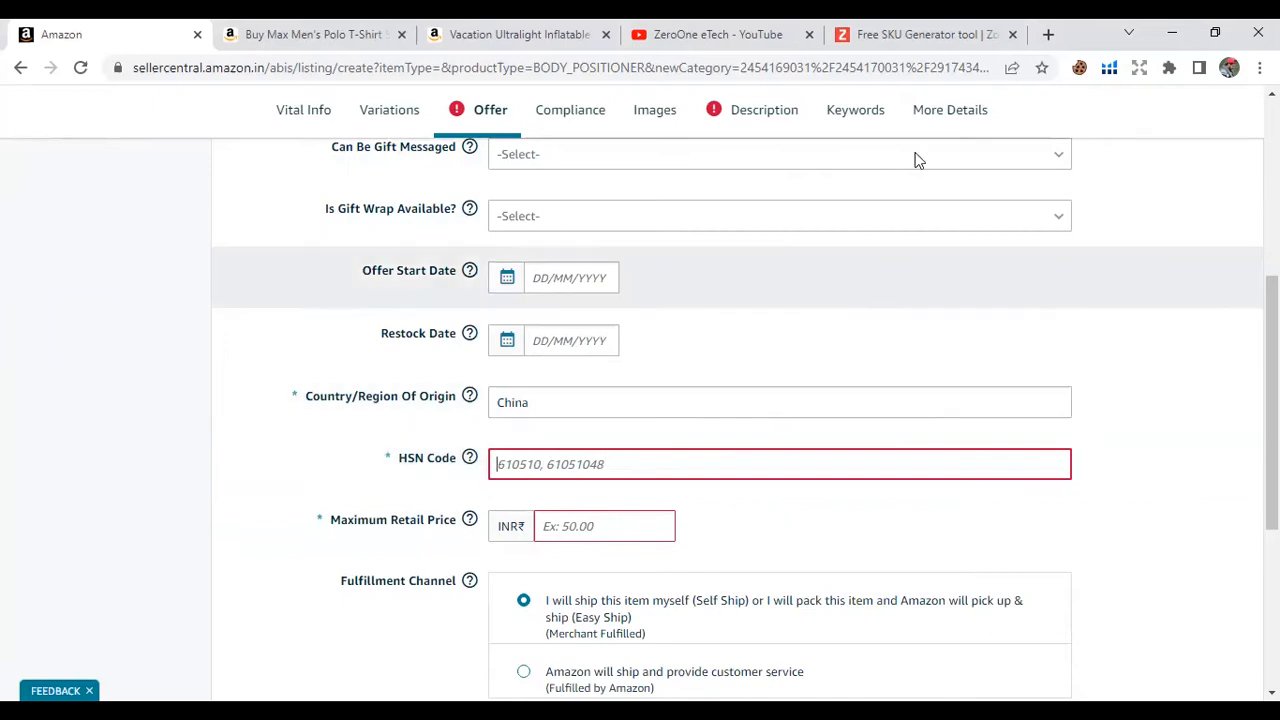
pyautogui.click(1050, 35)
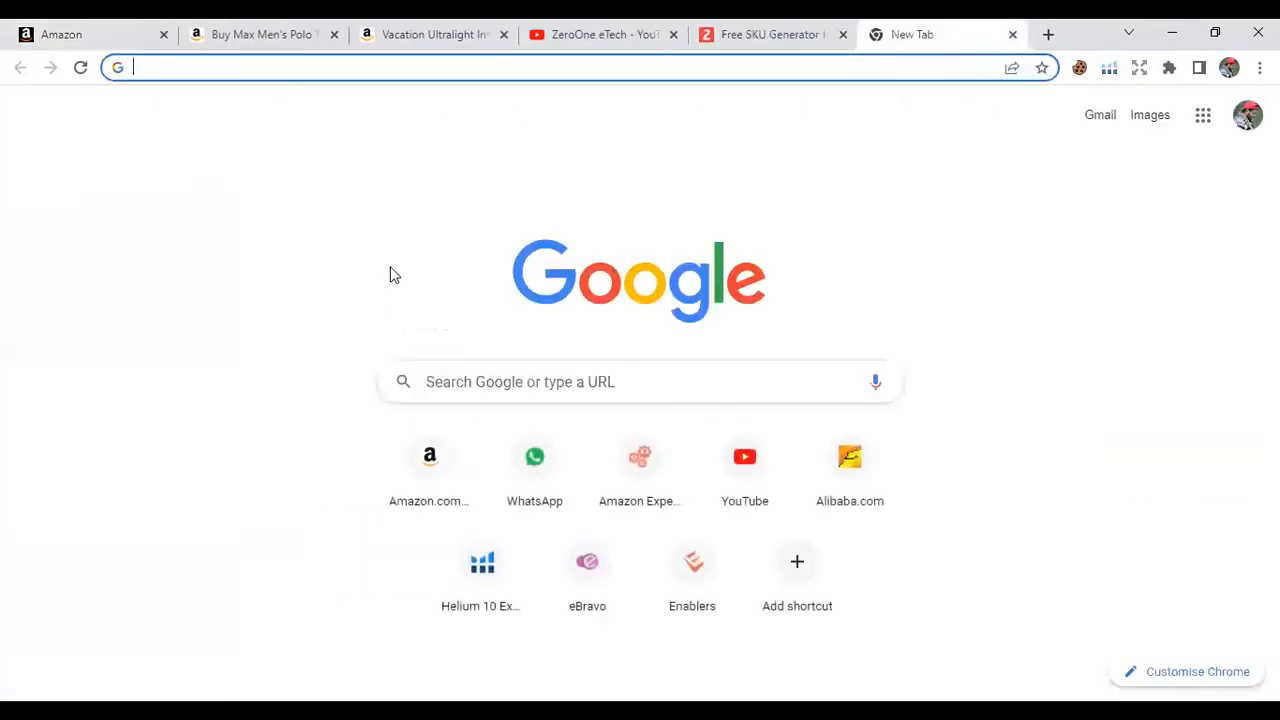
pyautogui.write('camping p')
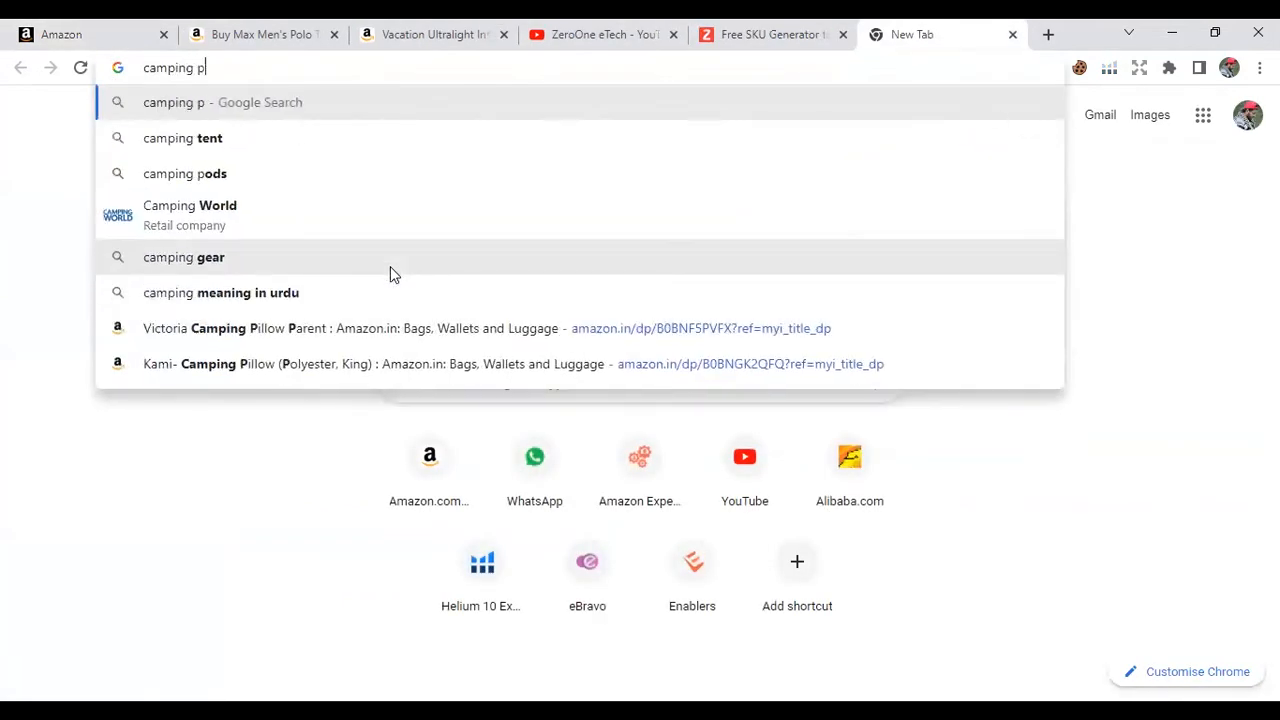
pyautogui.write('illow hsn c')
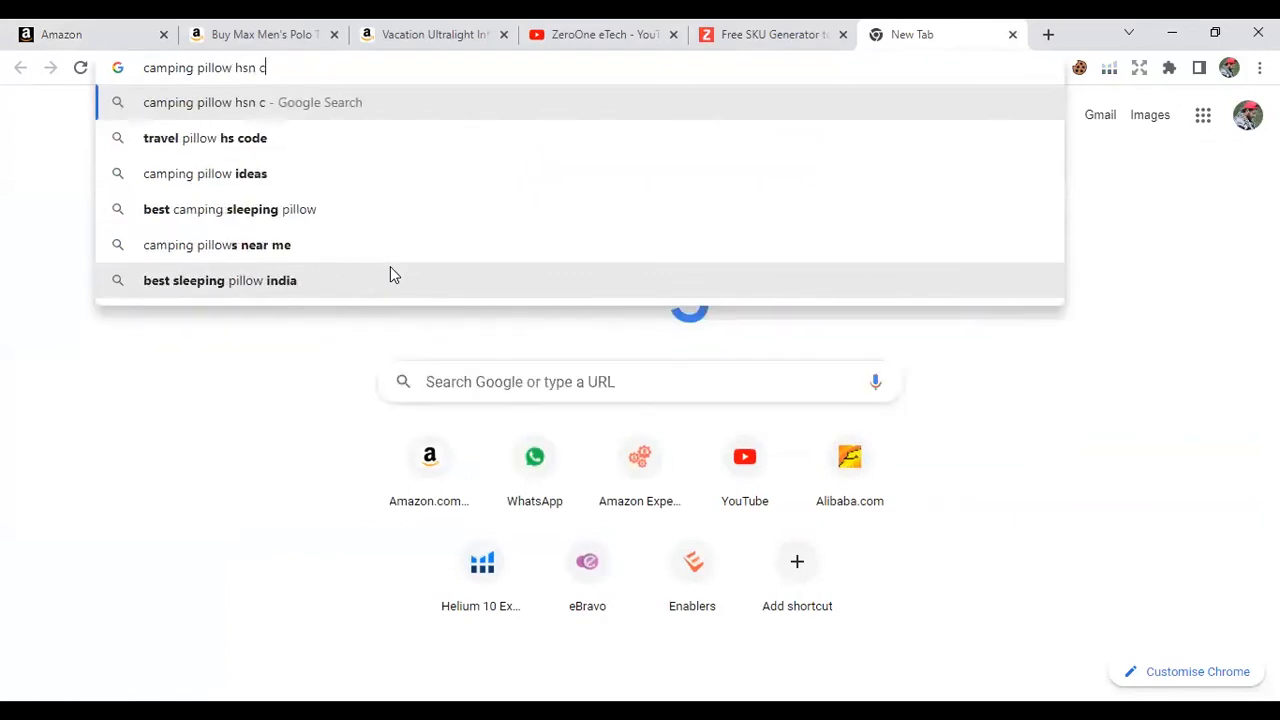
pyautogui.write('ode')
pyautogui.press('Return')
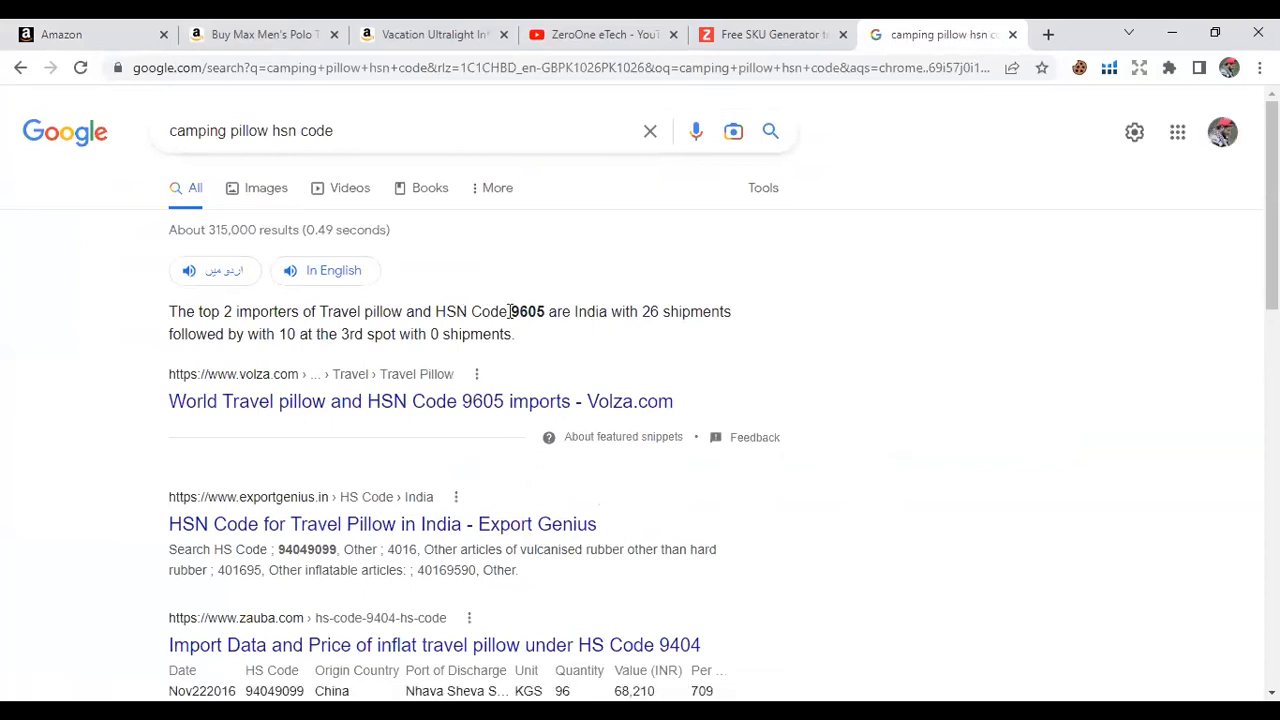
pyautogui.scroll(-1, 429, 476)
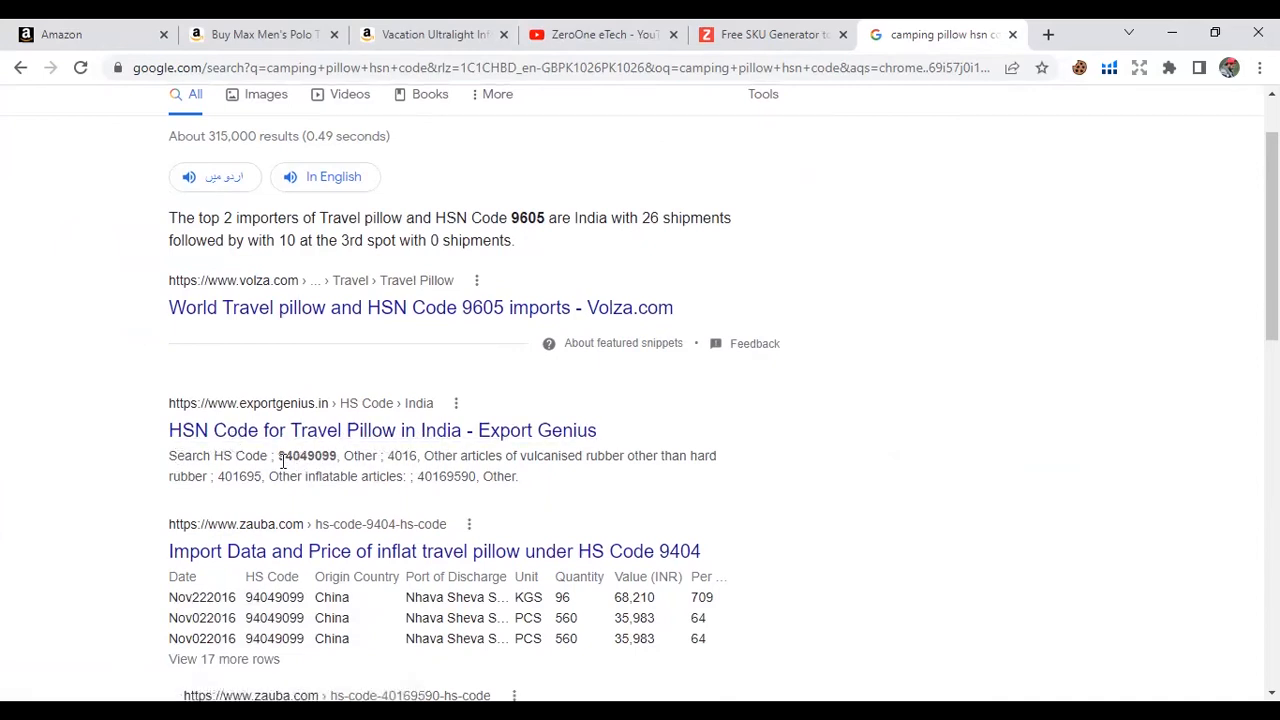
# - Copy the HSN code 94049099 from the Export Genius search result into the listing's HSN Code field
pyautogui.moveTo(279, 459); pyautogui.dragTo(338, 461)
pyautogui.hotkey('ctrl', 'c')
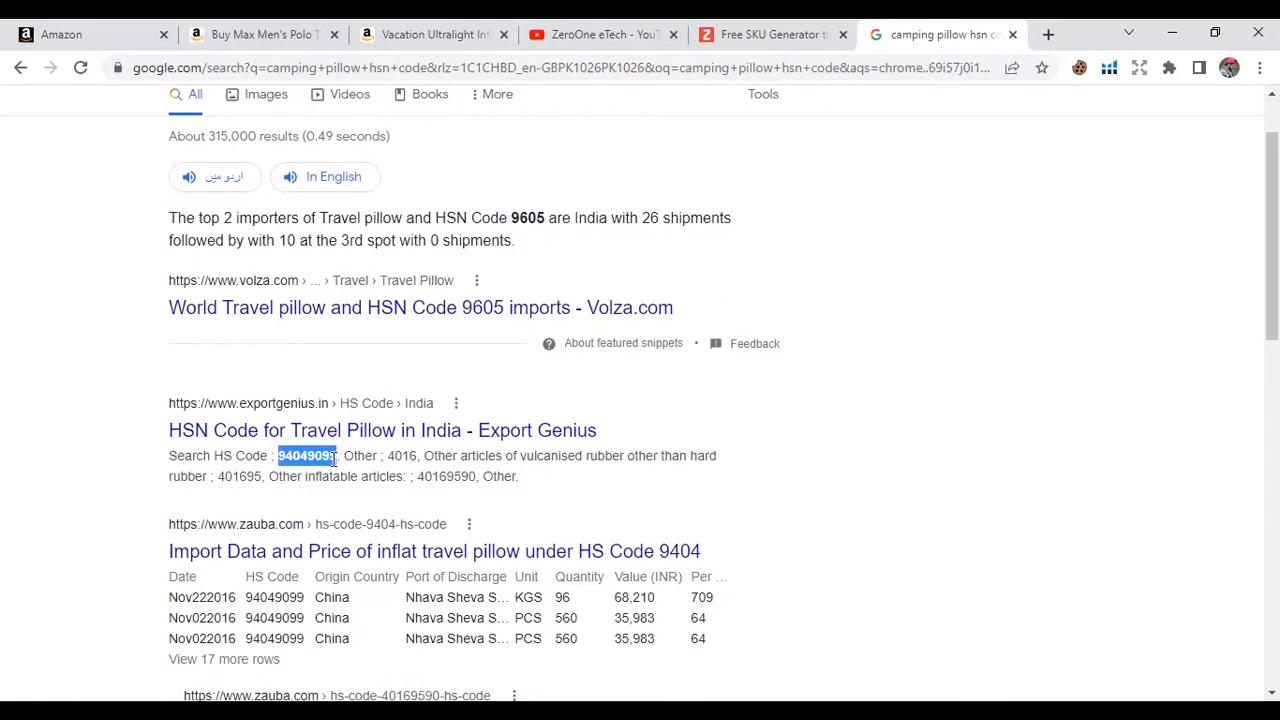
pyautogui.click(150, 30)
pyautogui.hotkey('ctrl', 'v')
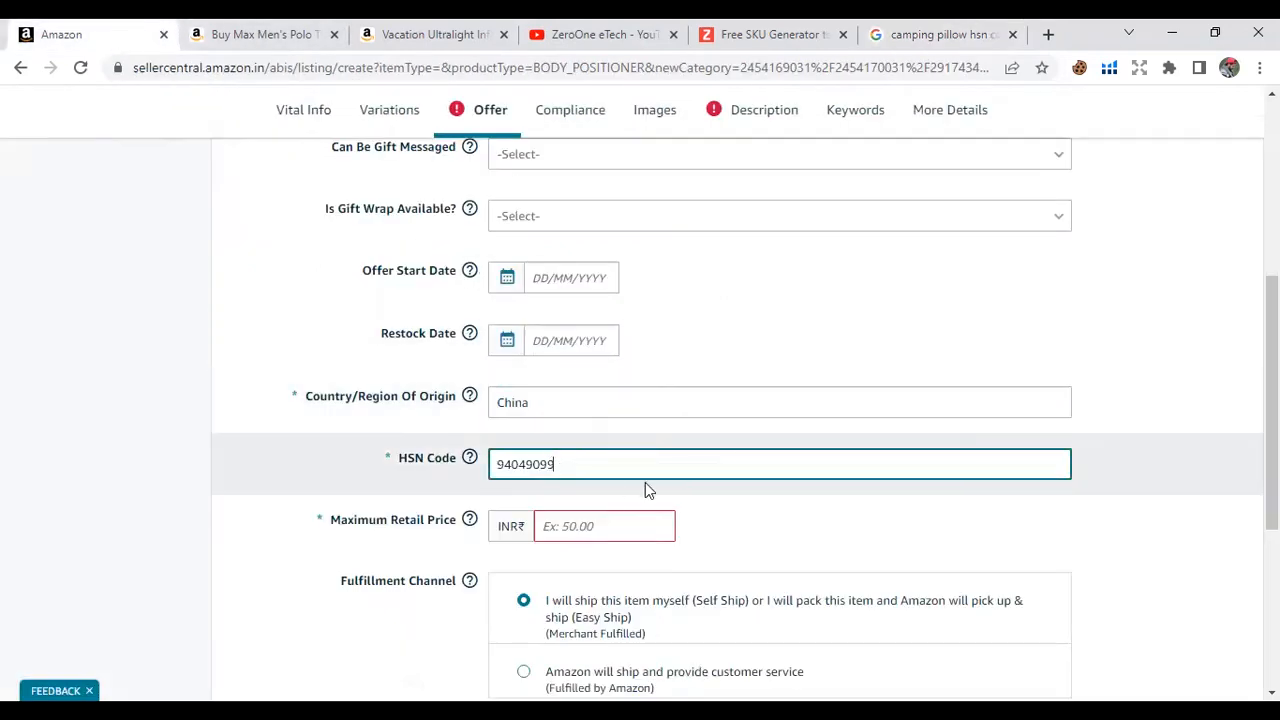
# - Set the offer's Maximum Retail Price to INR 999
pyautogui.click(572, 522)
pyautogui.write('99')
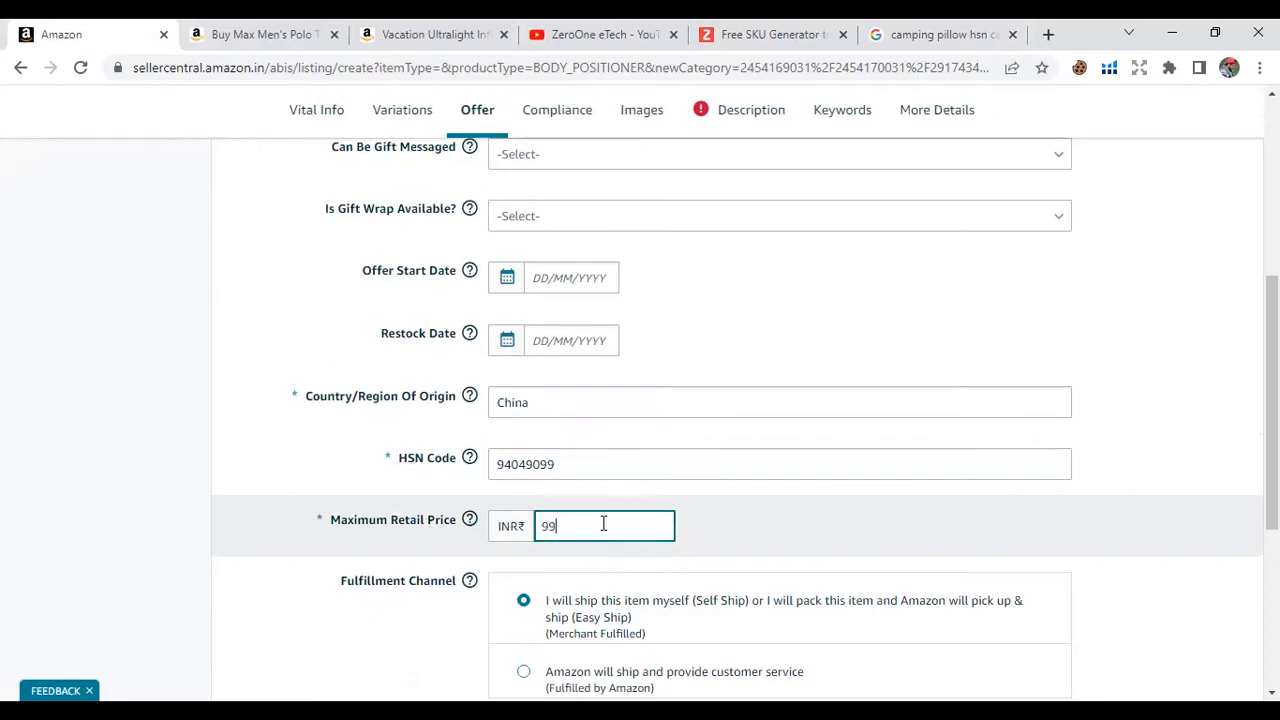
pyautogui.write('9')
pyautogui.scroll(-3, 603, 524)
pyautogui.scroll(1, 590, 438)
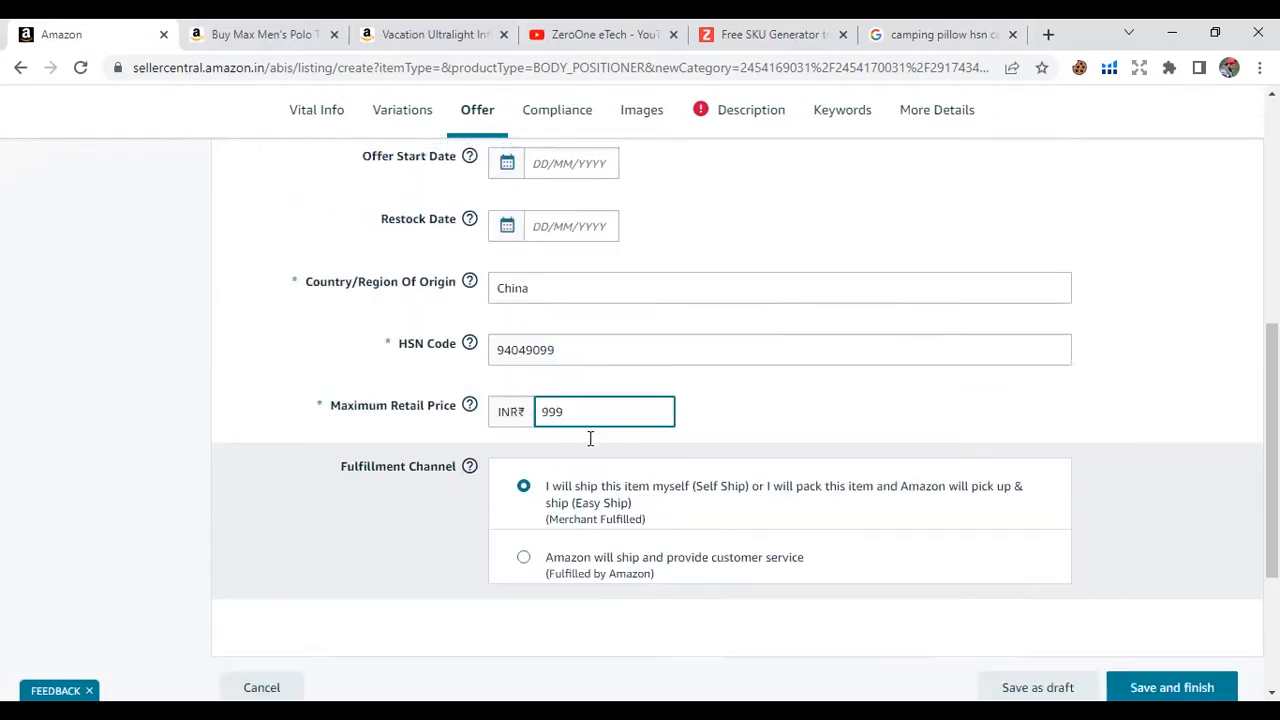
# - Upload image_01.jpg from the Assignment_#5 folder as the listing's MAIN product image
pyautogui.scroll(5, 656, 521)
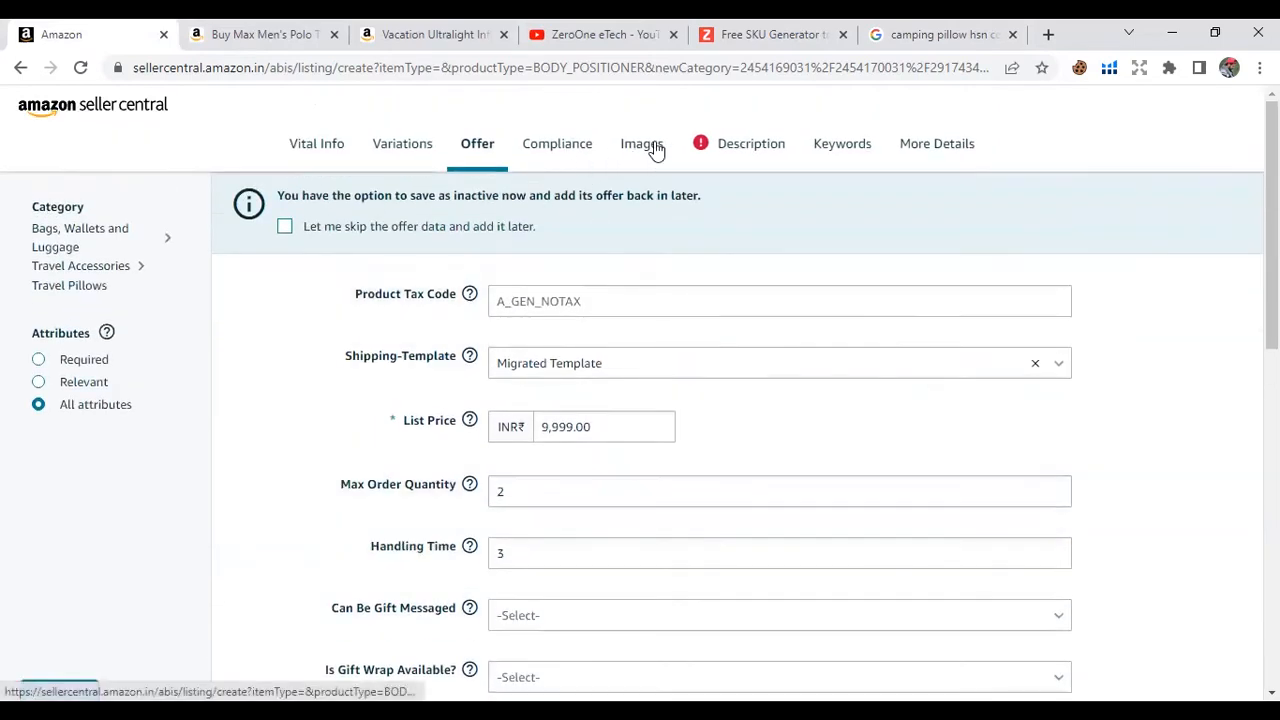
pyautogui.click(655, 148)
pyautogui.click(335, 452)
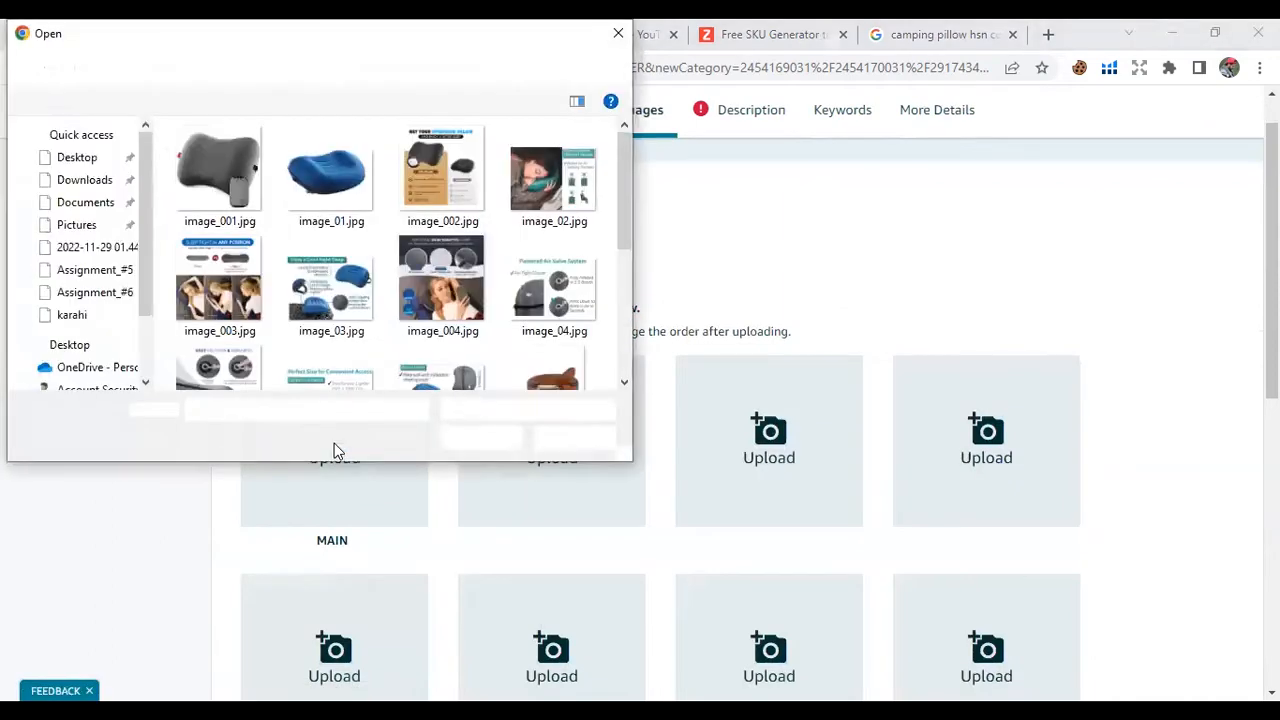
pyautogui.moveTo(622, 180)
pyautogui.mouseDown()
pyautogui.moveTo(619, 289)
pyautogui.moveTo(625, 171)
pyautogui.mouseUp()
pyautogui.click(330, 161)
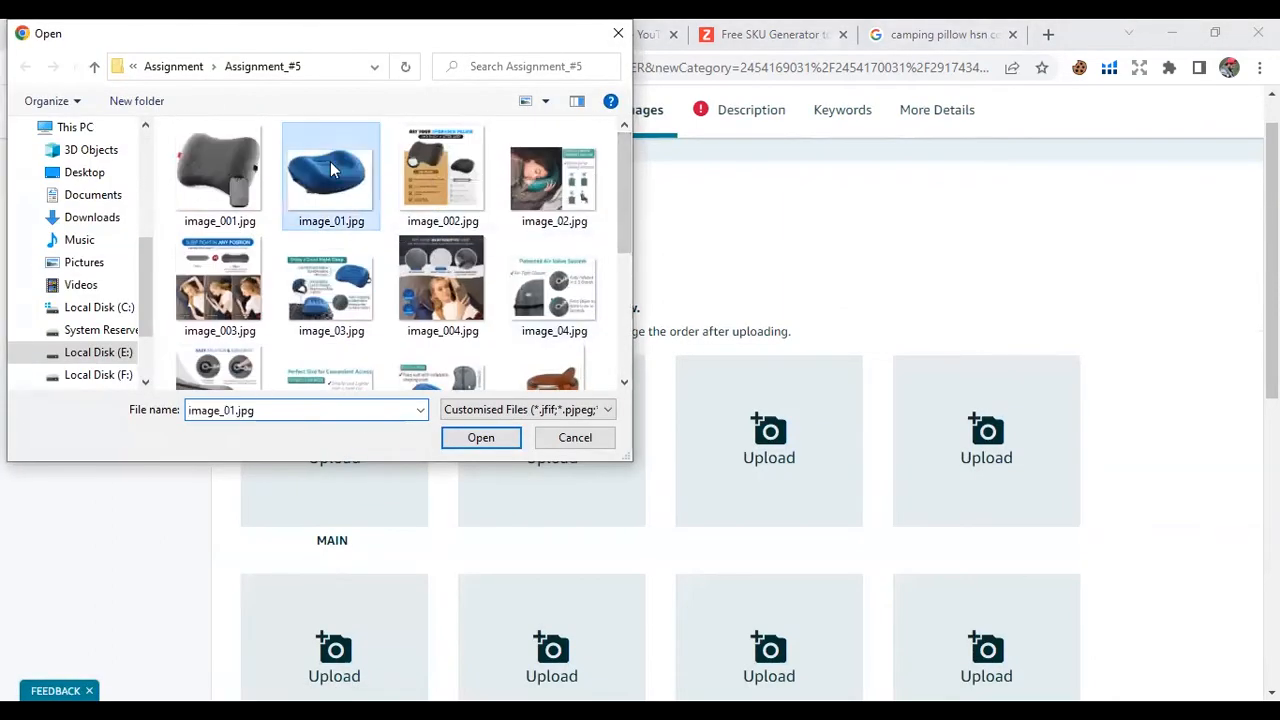
pyautogui.click(480, 438)
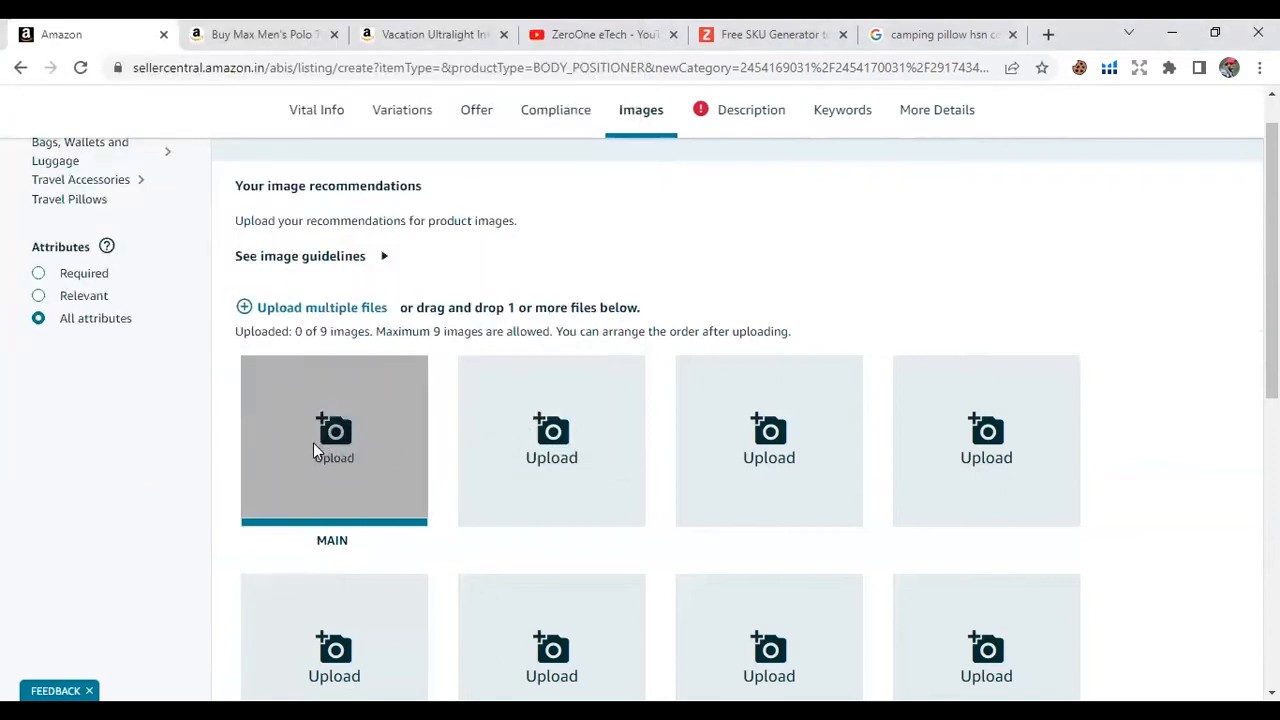
# - Upload image_03.jpg as the second product image and image_003.jpg as the third
pyautogui.click(545, 438)
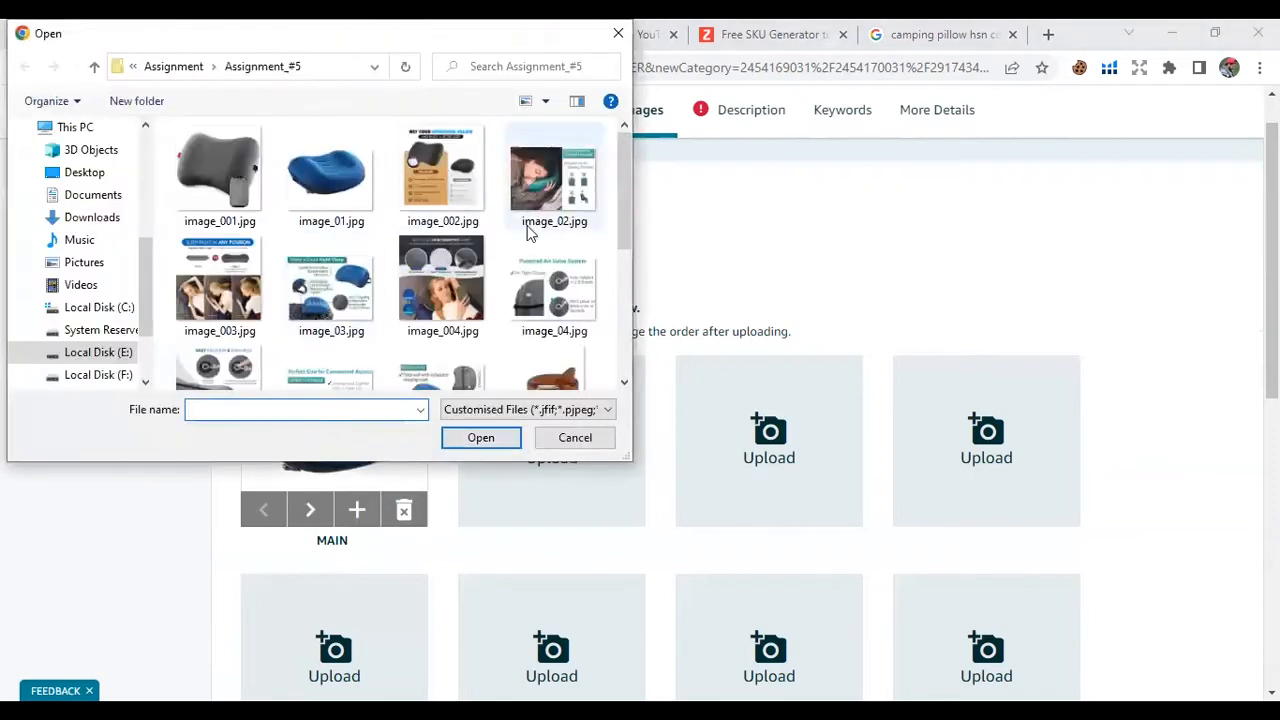
pyautogui.click(330, 285)
pyautogui.click(480, 438)
pyautogui.click(811, 437)
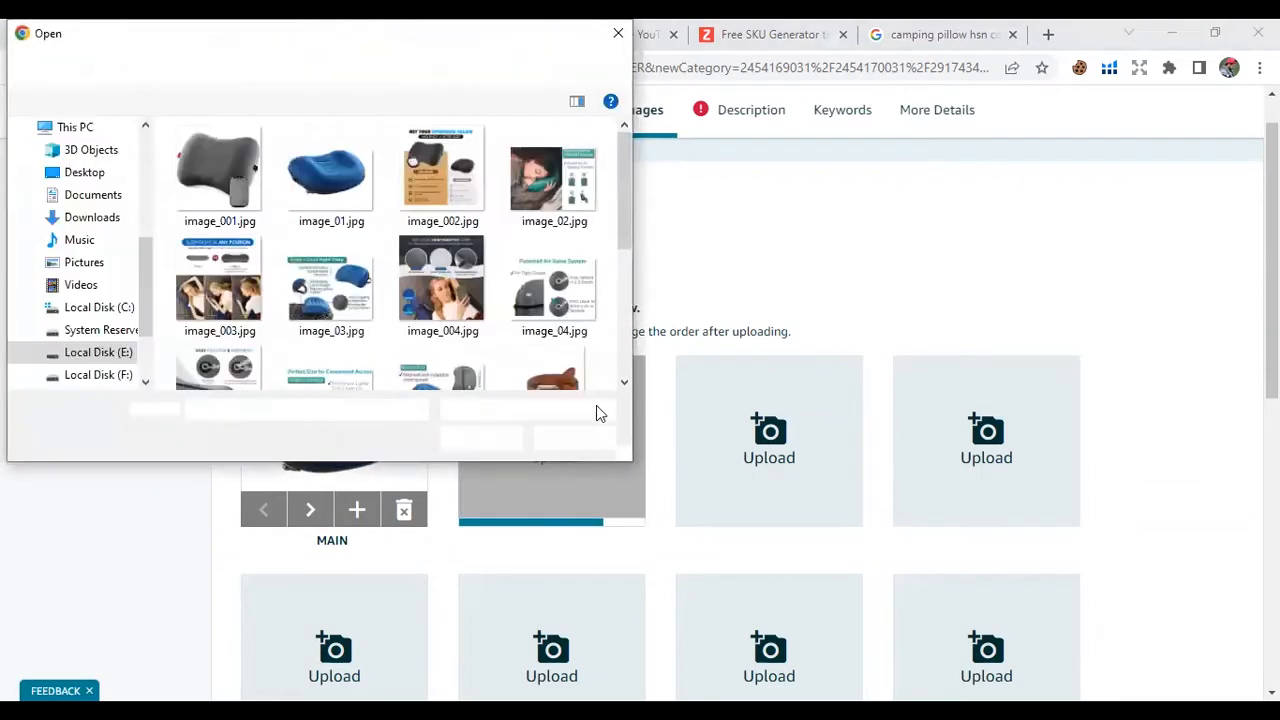
pyautogui.click(219, 285)
pyautogui.click(480, 438)
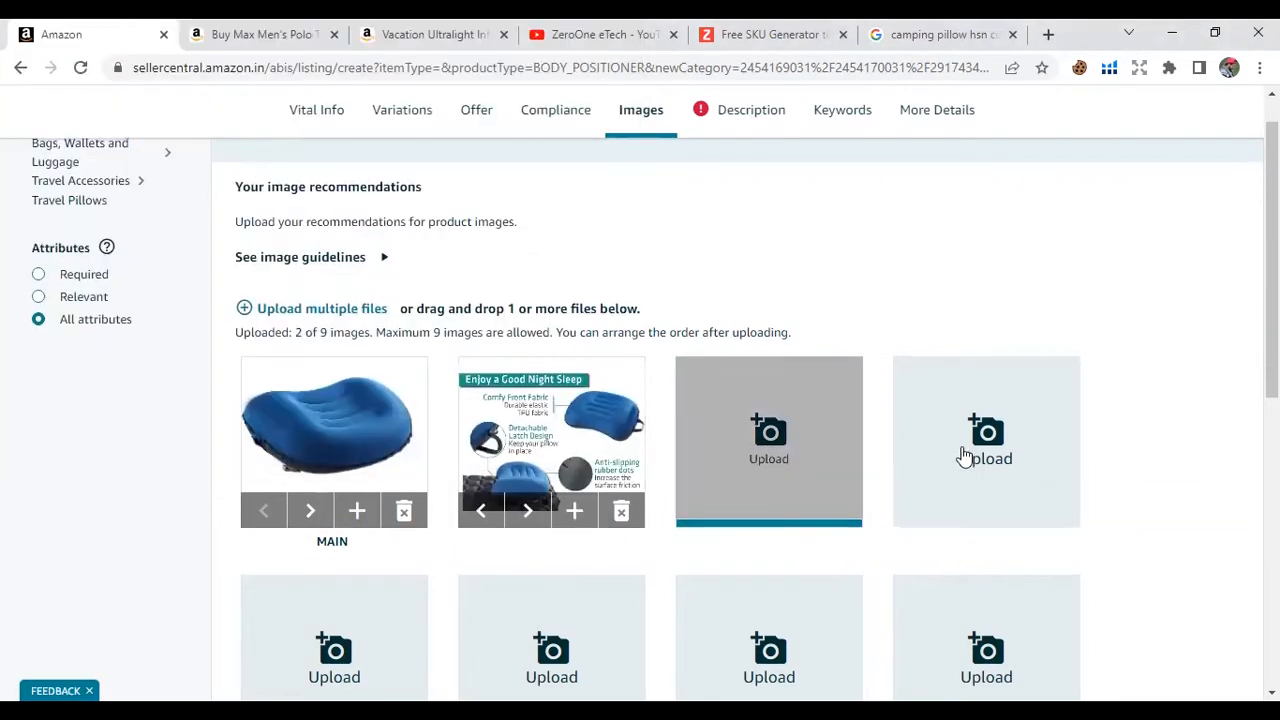
# - Copy the full product description from the Vacation Ultralight pillow page into the listing's Product Description
pyautogui.scroll(1, 733, 160)
pyautogui.click(735, 150)
pyautogui.click(420, 34)
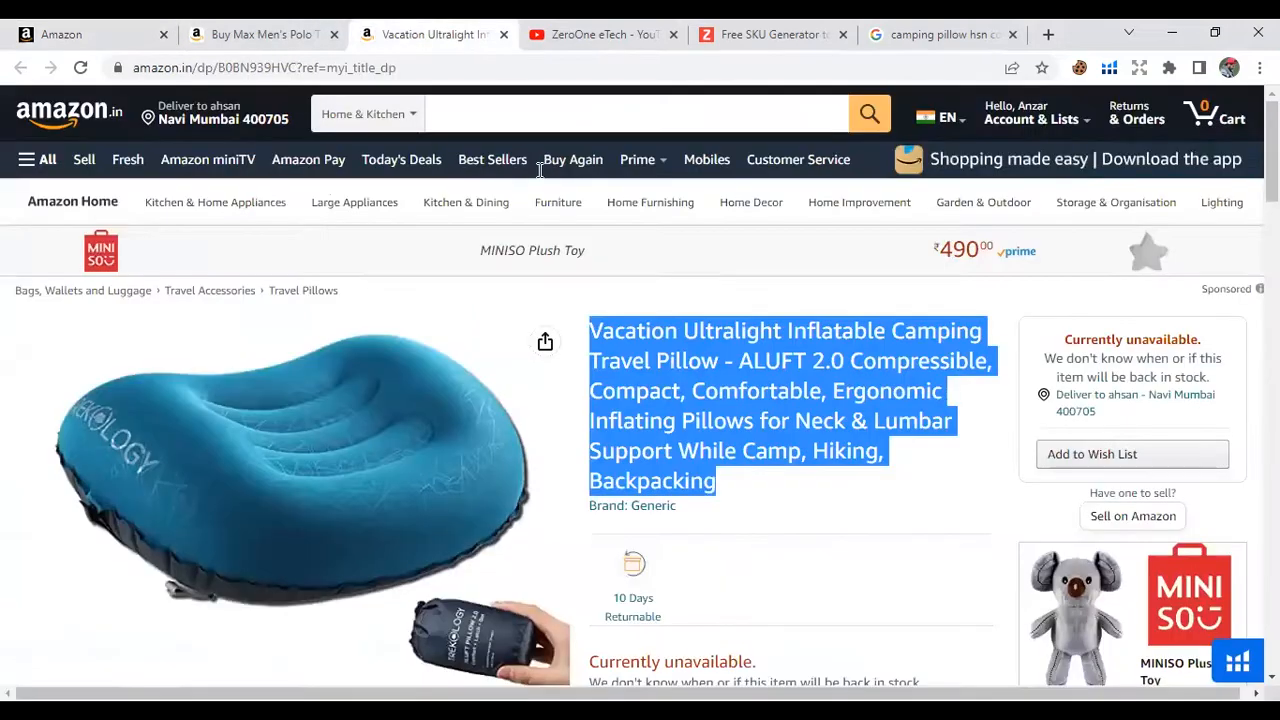
pyautogui.scroll(-10, 540, 170)
pyautogui.moveTo(48, 506); pyautogui.dragTo(951, 571)
pyautogui.hotkey('ctrl', 'c')
pyautogui.click(85, 33)
pyautogui.click(558, 244)
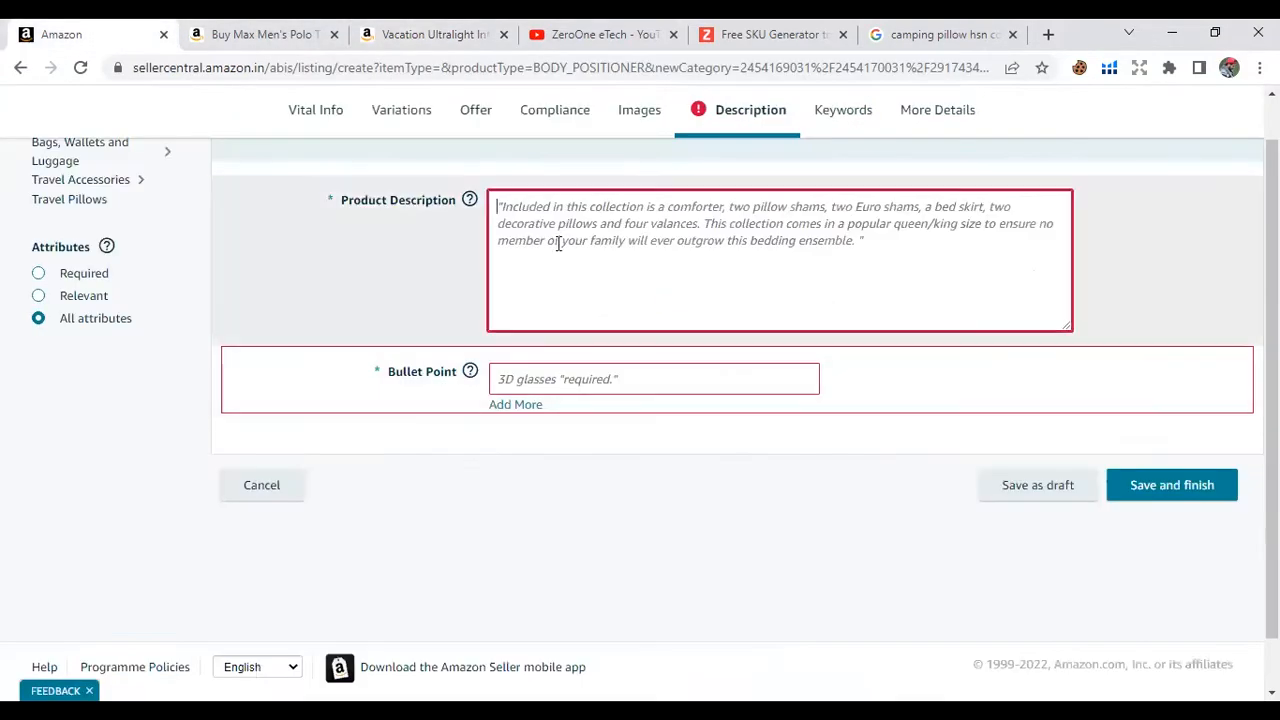
pyautogui.hotkey('ctrl', 'v')
# - Add a second bullet point field and fill the first with the "INFLATES INSTANTLY WITH 3-5 BREATHS" paragraph from the reference pillow page
pyautogui.click(520, 405)
pyautogui.click(427, 34)
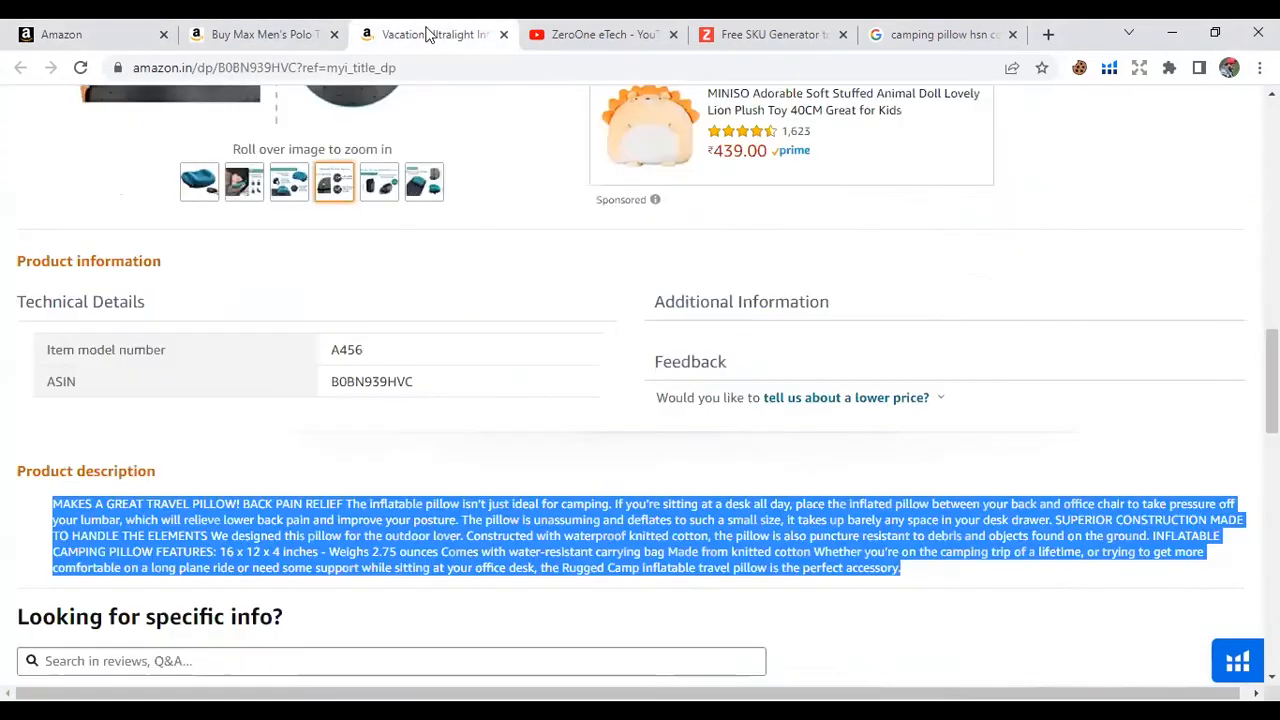
pyautogui.scroll(15, 737, 409)
pyautogui.scroll(-3, 609, 375)
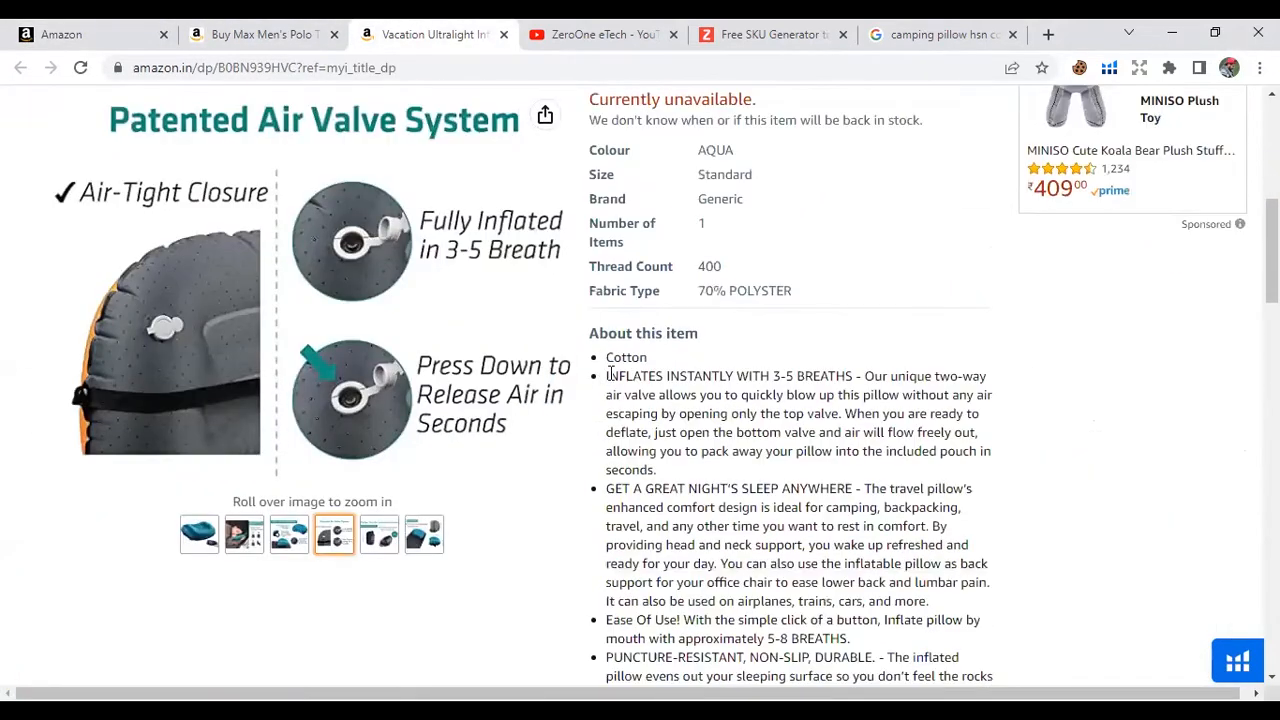
pyautogui.moveTo(606, 380); pyautogui.dragTo(670, 476)
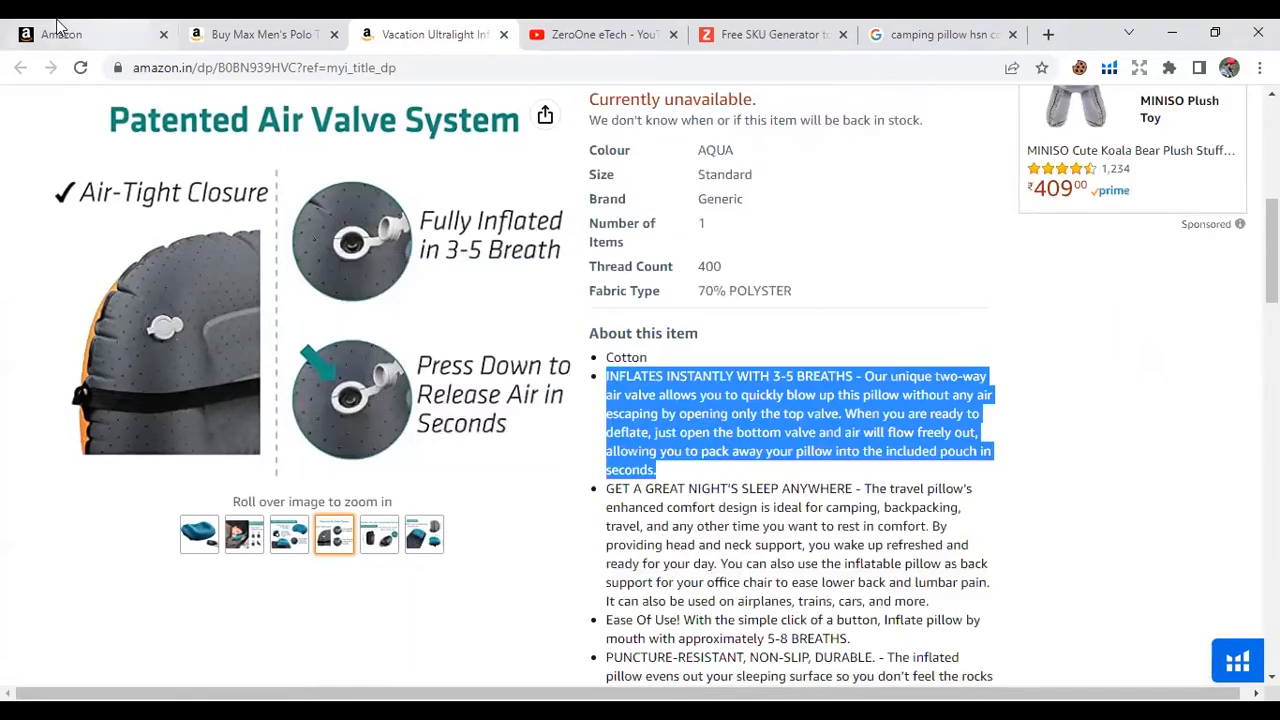
pyautogui.click(85, 33)
pyautogui.click(526, 386)
pyautogui.hotkey('ctrl', 'v')
# - Copy the "GET A GREAT NIGHT'S SLEEP ANYWHERE" paragraph from the reference pillow page into the second bullet point
pyautogui.hotkey('ctrl', 'Tab')
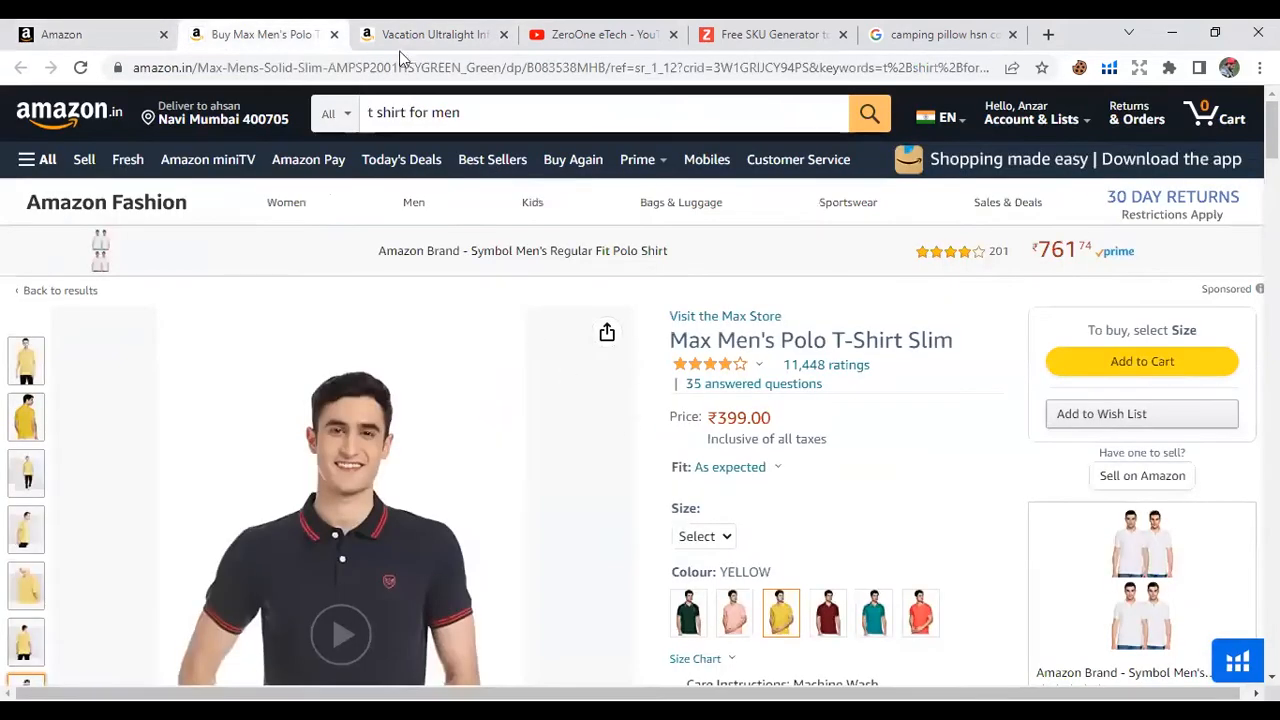
pyautogui.hotkey('ctrl', 'Tab')
pyautogui.moveTo(606, 492); pyautogui.dragTo(952, 612)
pyautogui.hotkey('ctrl', 'c')
pyautogui.click(42, 22)
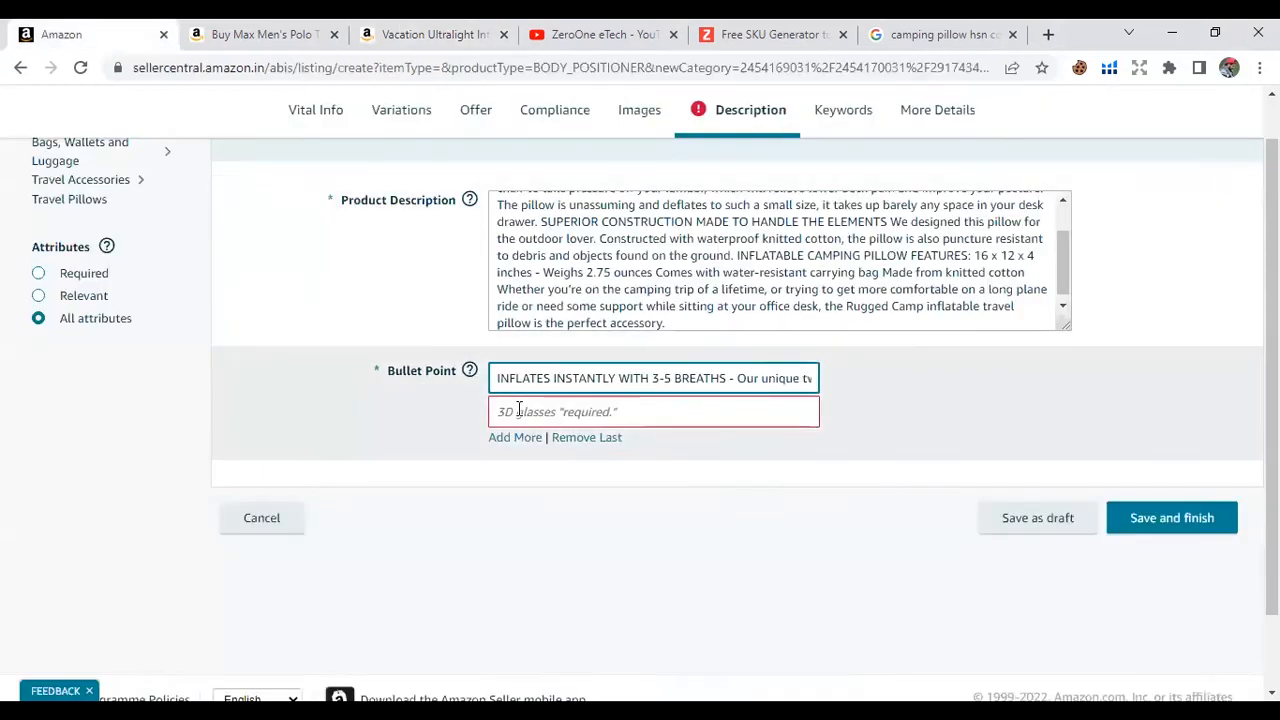
pyautogui.hotkey('ctrl', 'v')
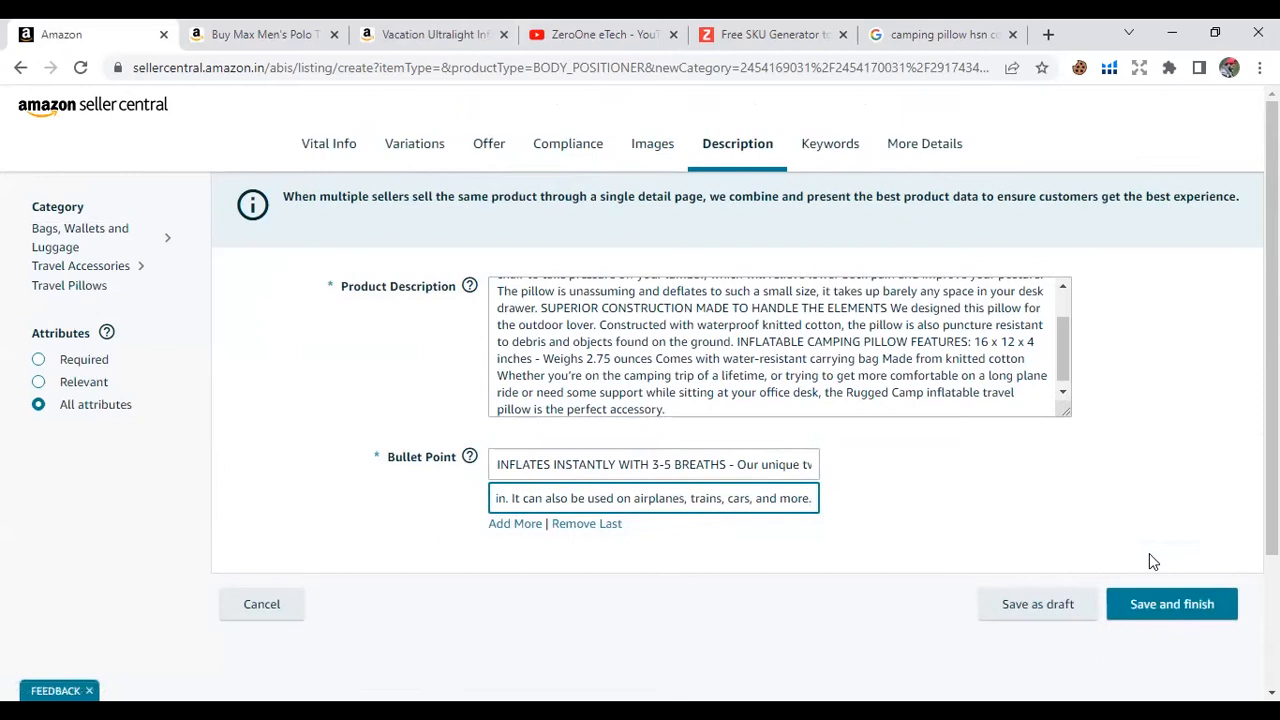
# - Save and finish the travel pillow listing to submit it, and check the submission notice
pyautogui.click(1160, 612)
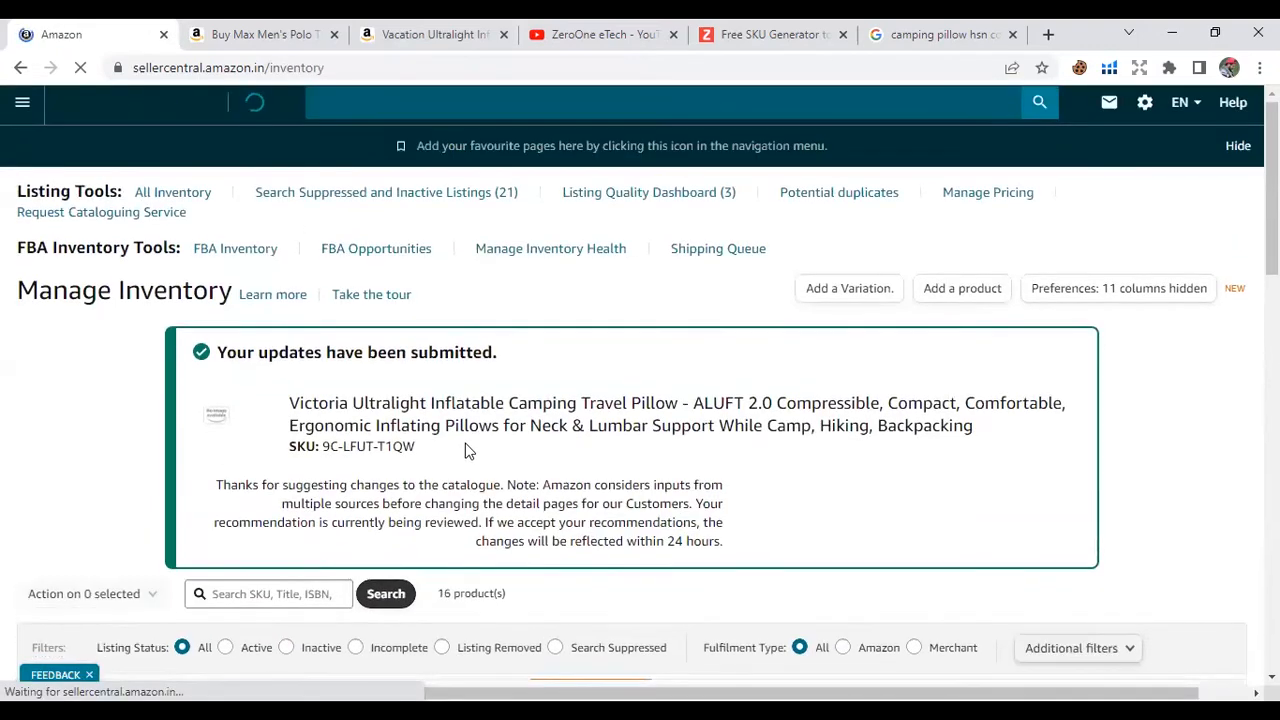
pyautogui.scroll(-2, 468, 450)
pyautogui.scroll(-1, 469, 451)
pyautogui.scroll(2, 469, 451)
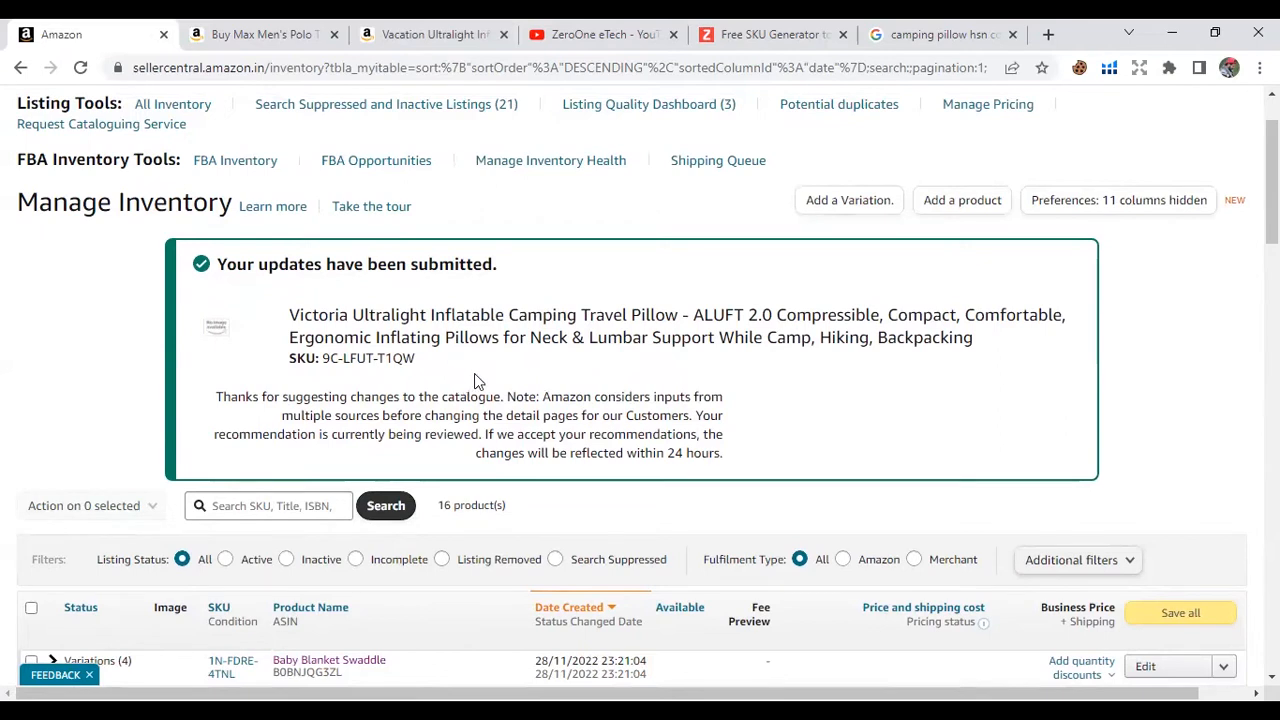
pyautogui.scroll(2, 57, 235)
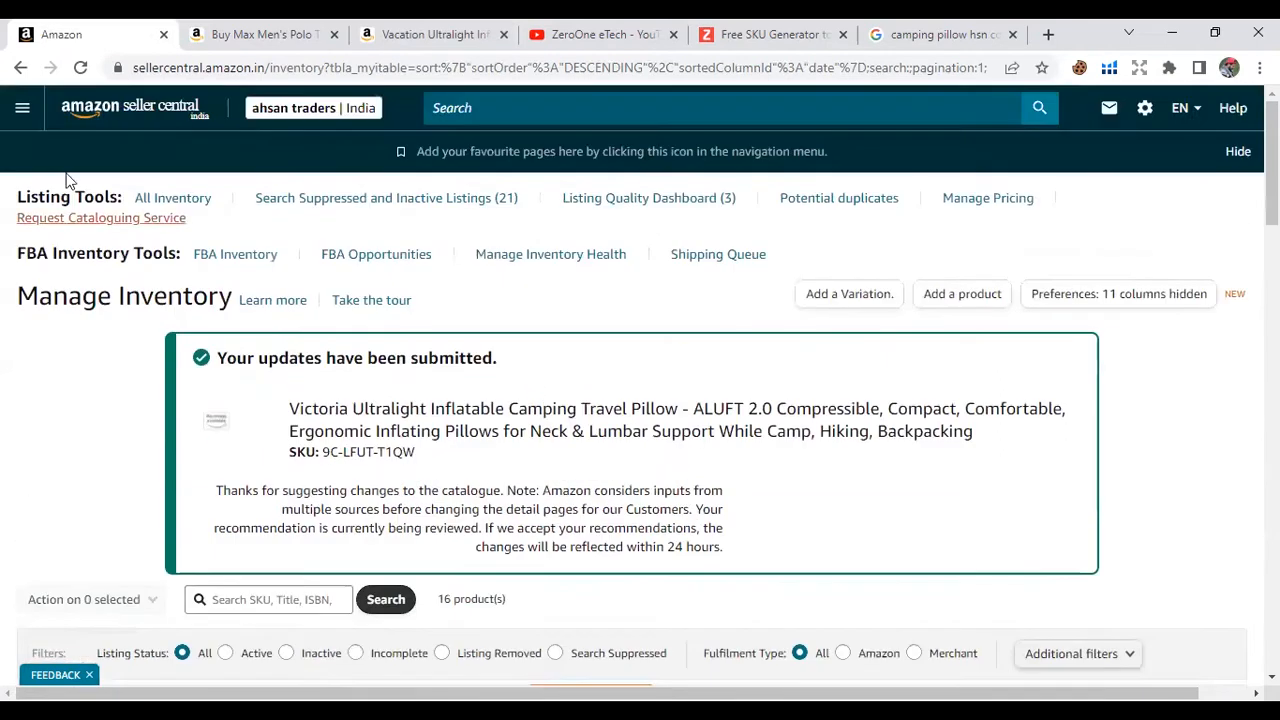
# - Open the Manage All Inventory page and reload it to refresh the product list
pyautogui.click(24, 109)
pyautogui.moveTo(154, 168)
pyautogui.moveTo(80, 196)
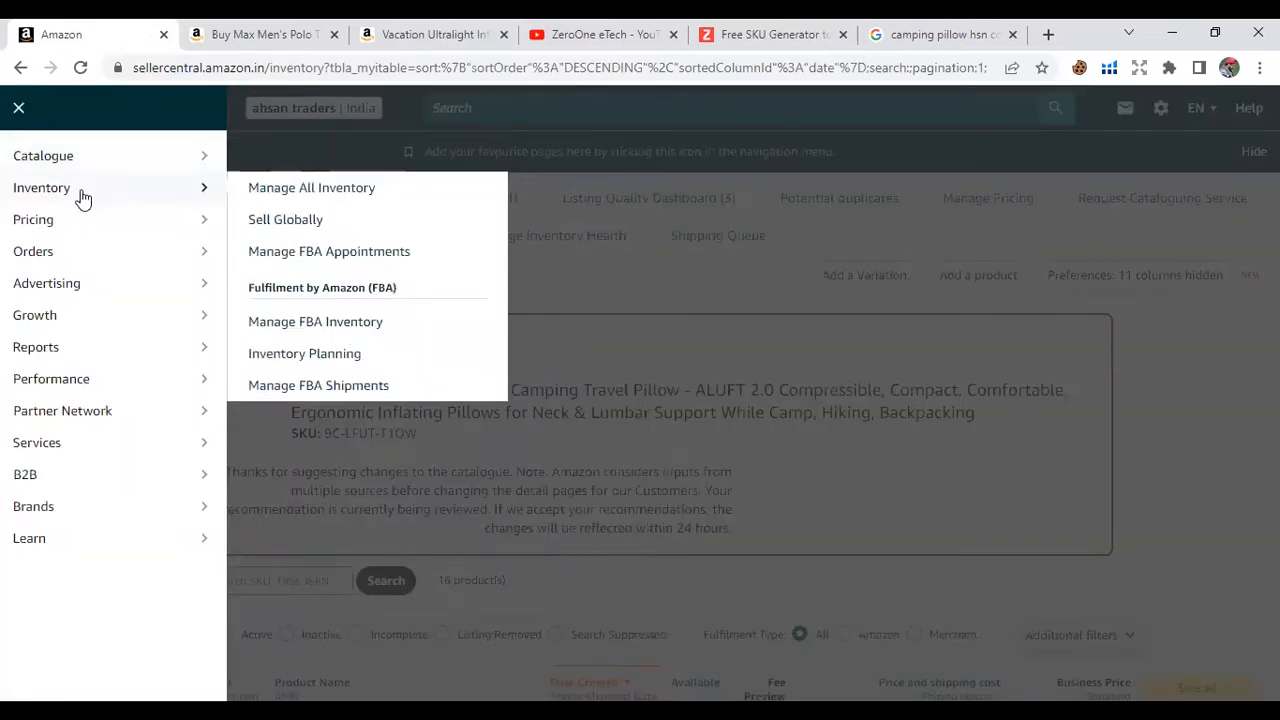
pyautogui.click(301, 191)
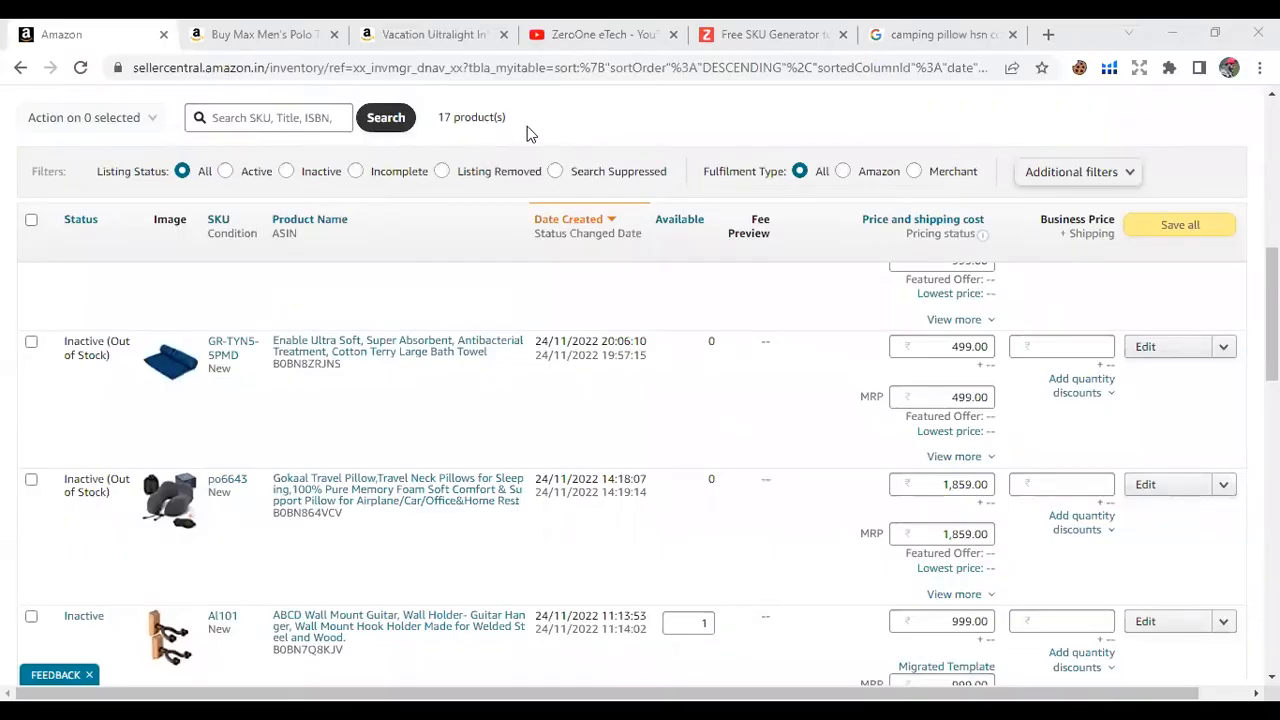
pyautogui.click(79, 67)
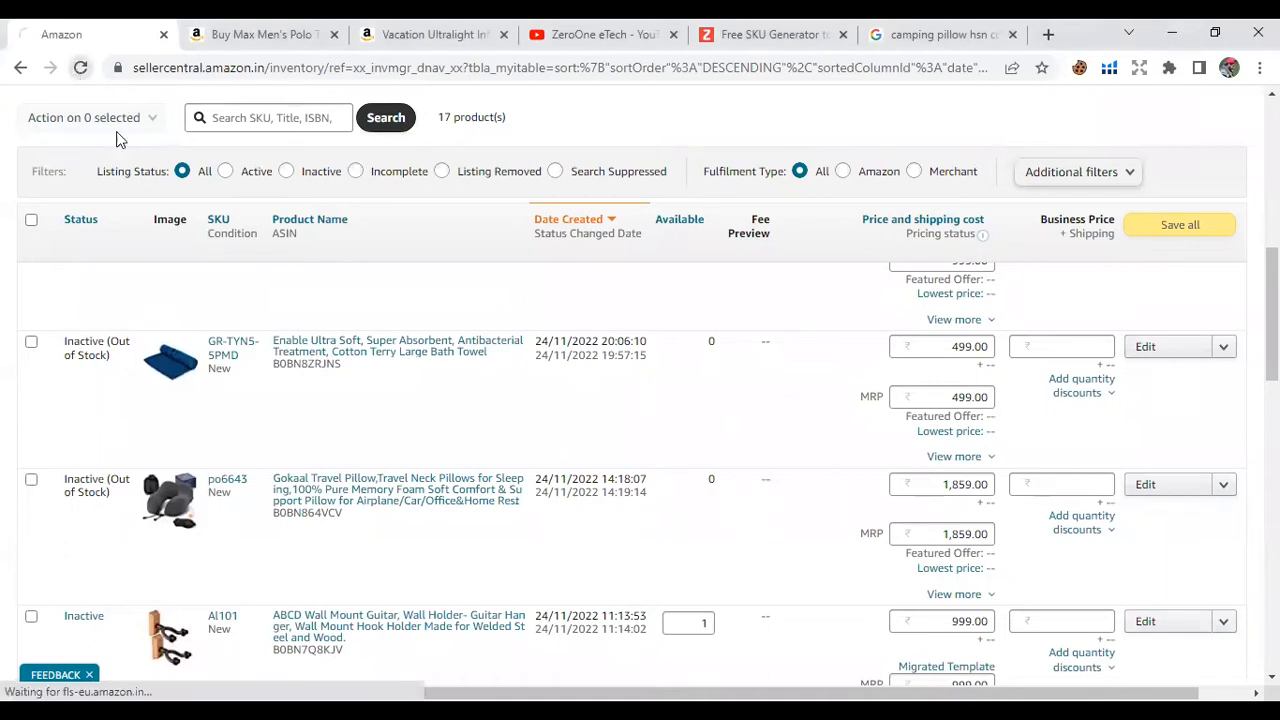
pyautogui.scroll(7, 209, 267)
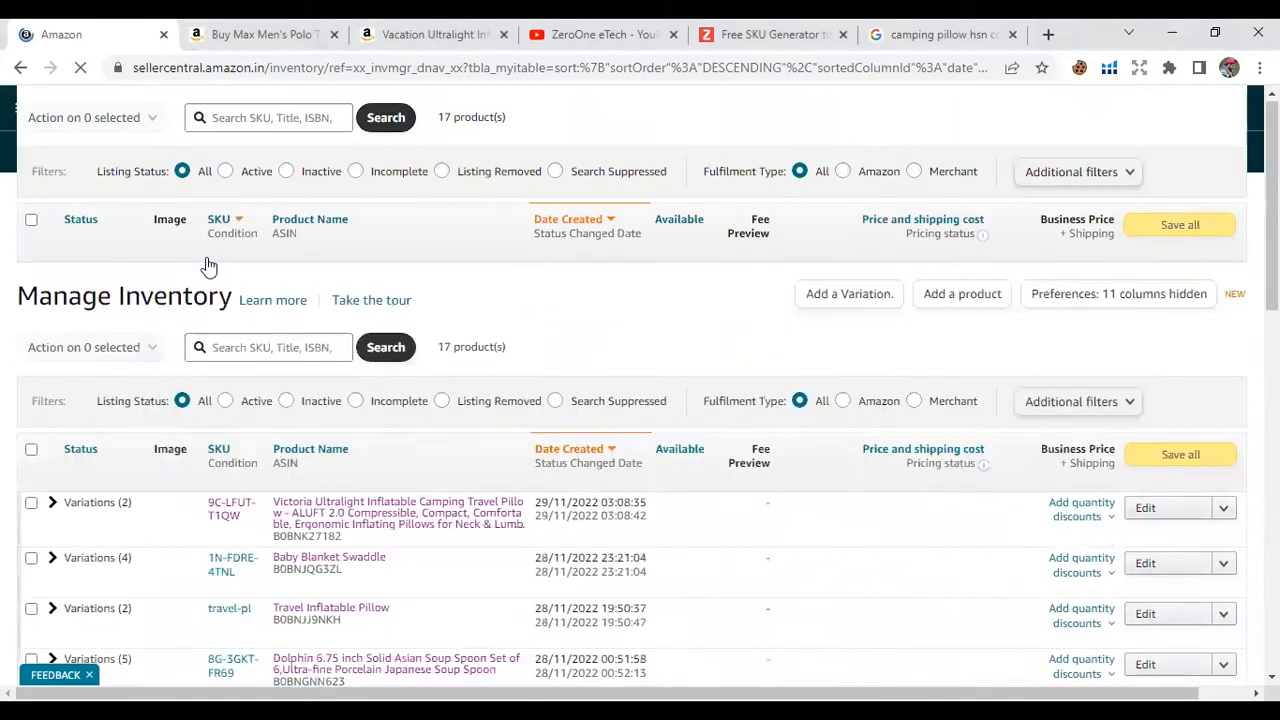
# - Expand the variations of the Victoria Ultralight Inflatable Camping Travel Pillow listing and examine its child products
pyautogui.scroll(-2, 218, 366)
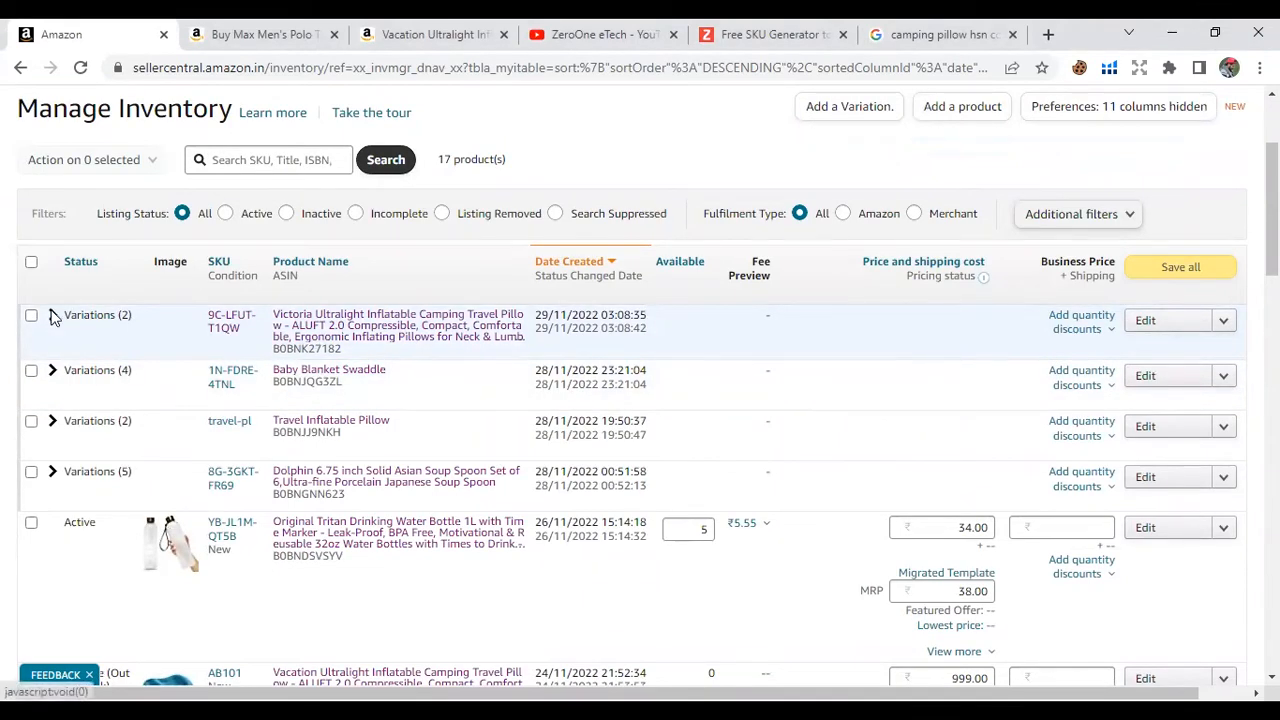
pyautogui.click(52, 315)
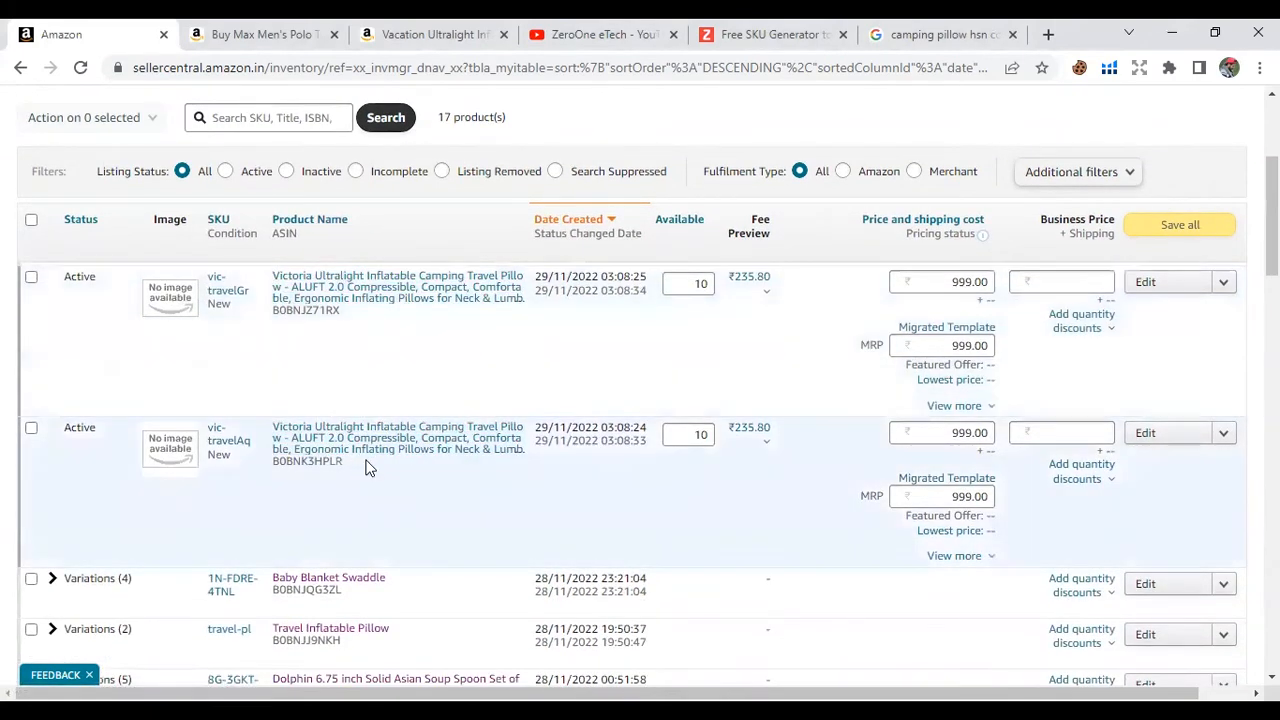
pyautogui.scroll(1, 366, 465)
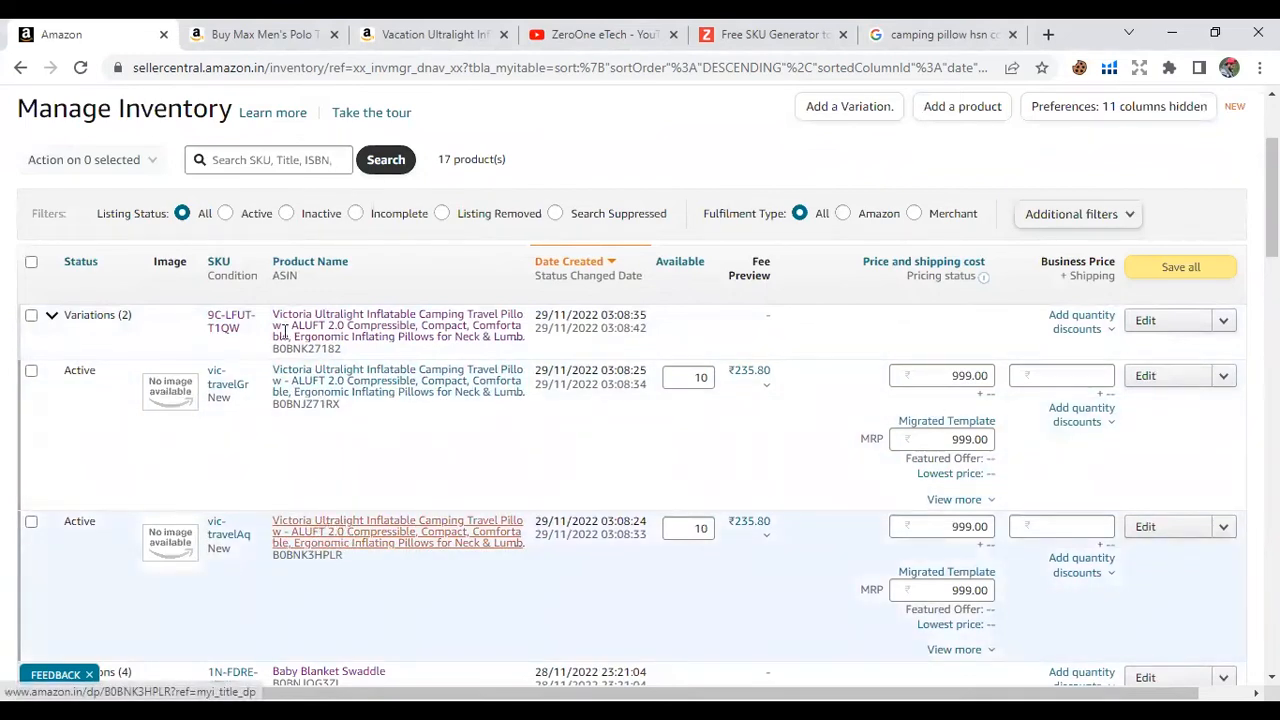
# - Compare the image sets of the green, pink and maroon variants on the Max Men's Polo T-Shirt page, and return to the inventory
pyautogui.click(226, 28)
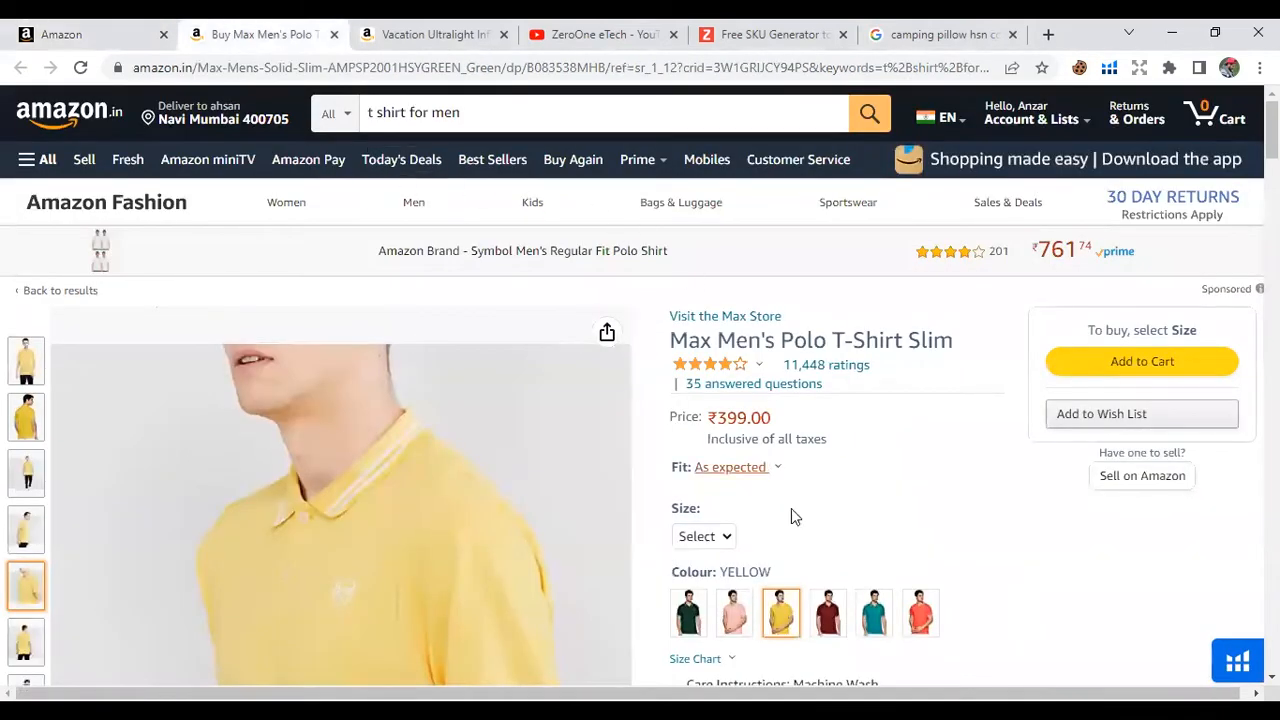
pyautogui.scroll(-1, 820, 500)
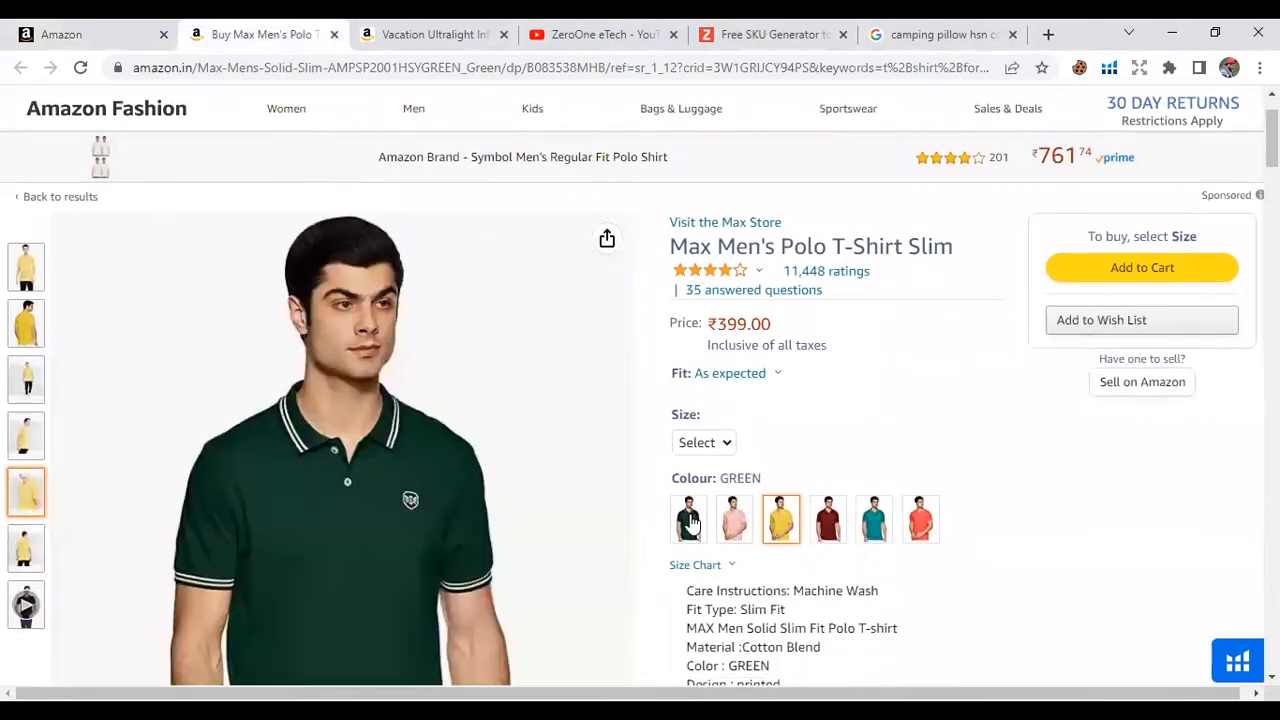
pyautogui.click(688, 518)
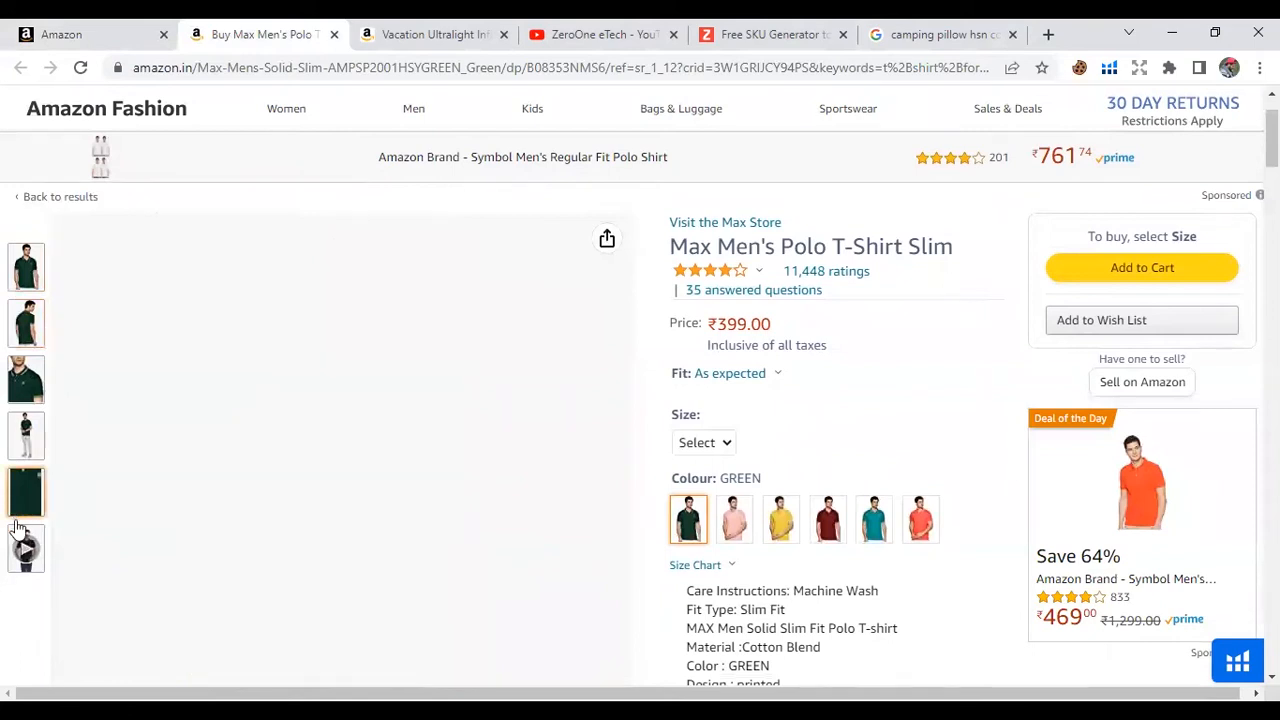
pyautogui.click(731, 519)
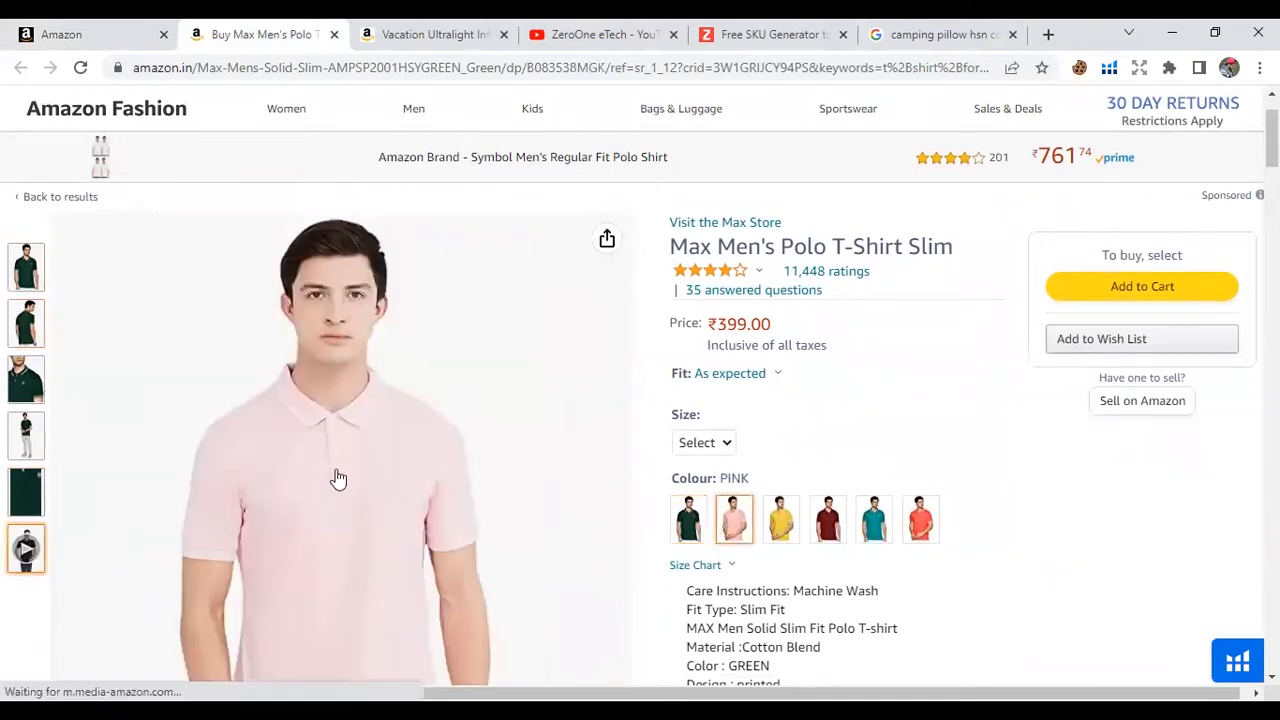
pyautogui.click(828, 519)
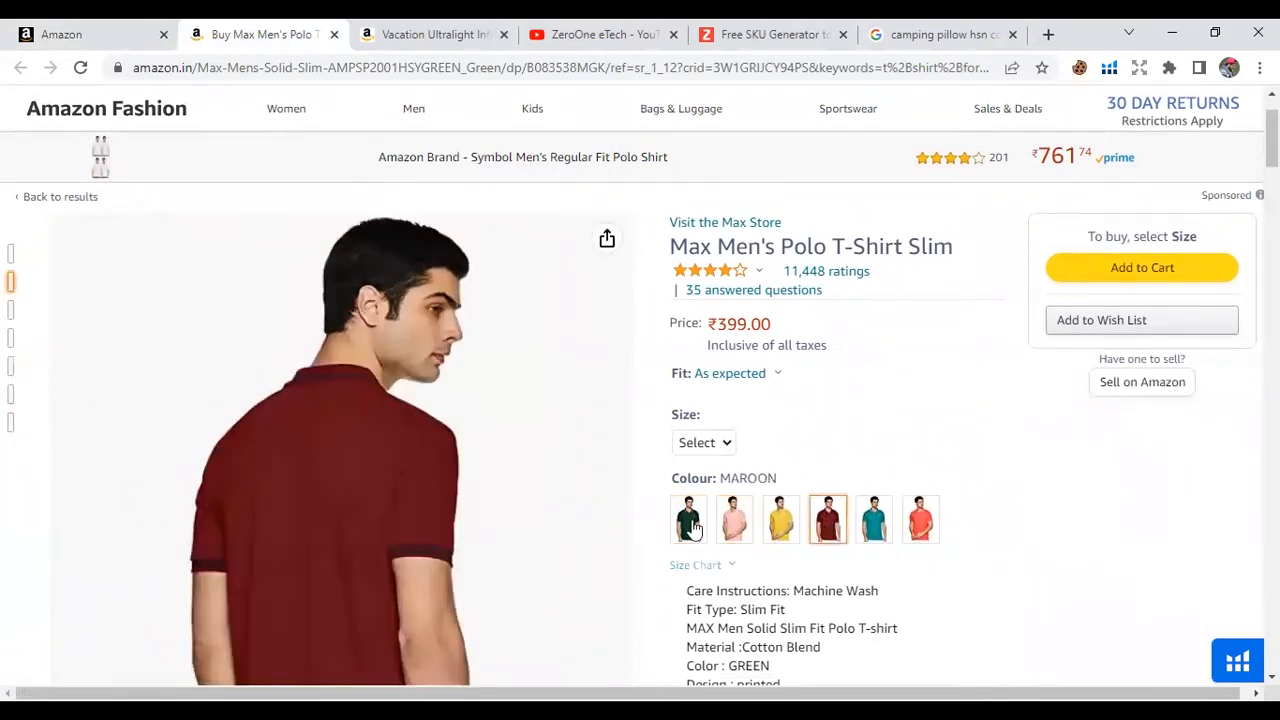
pyautogui.click(45, 32)
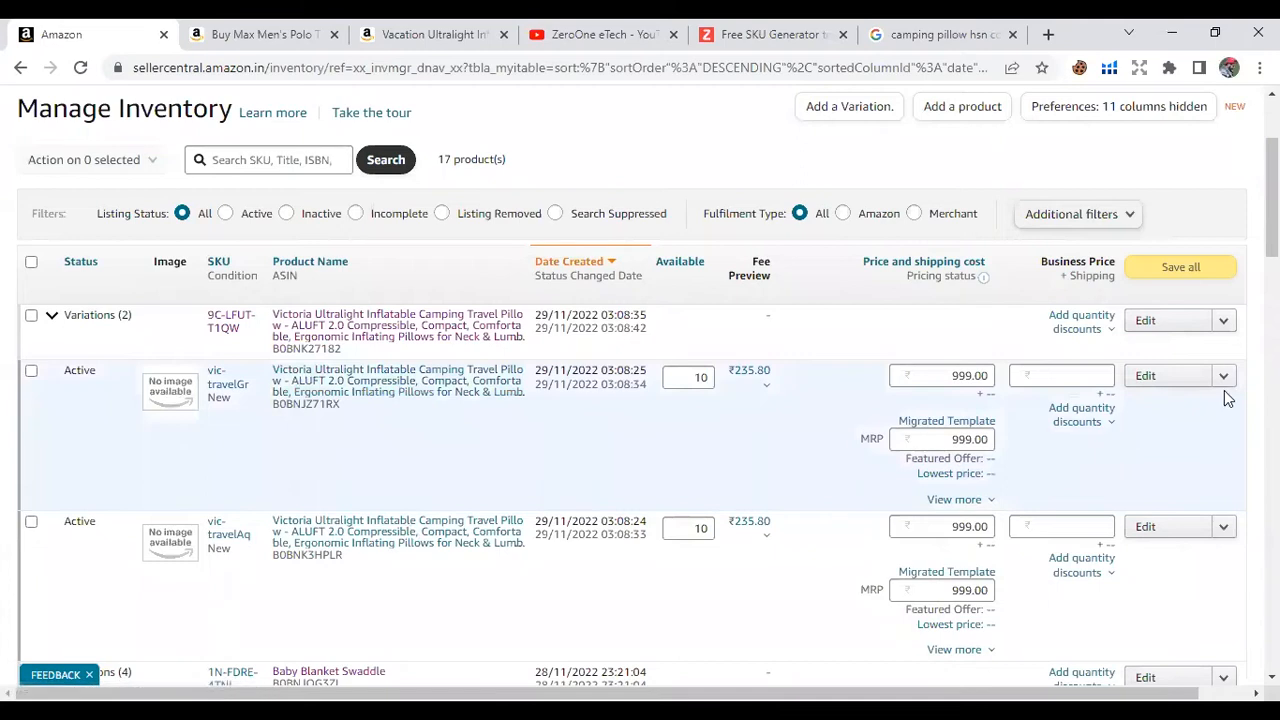
# - Open the grey pillow variant (SKU vic-travelGr) for editing and go to its image upload section
pyautogui.click(1222, 378)
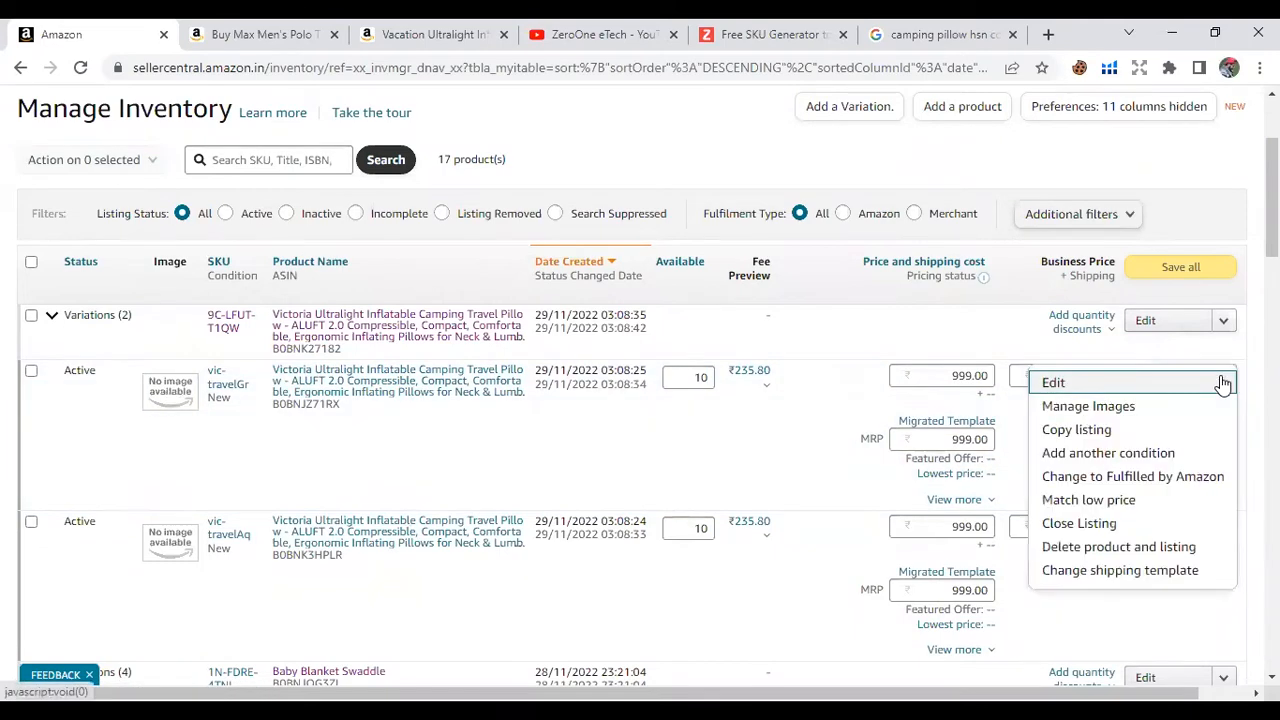
pyautogui.click(1091, 381)
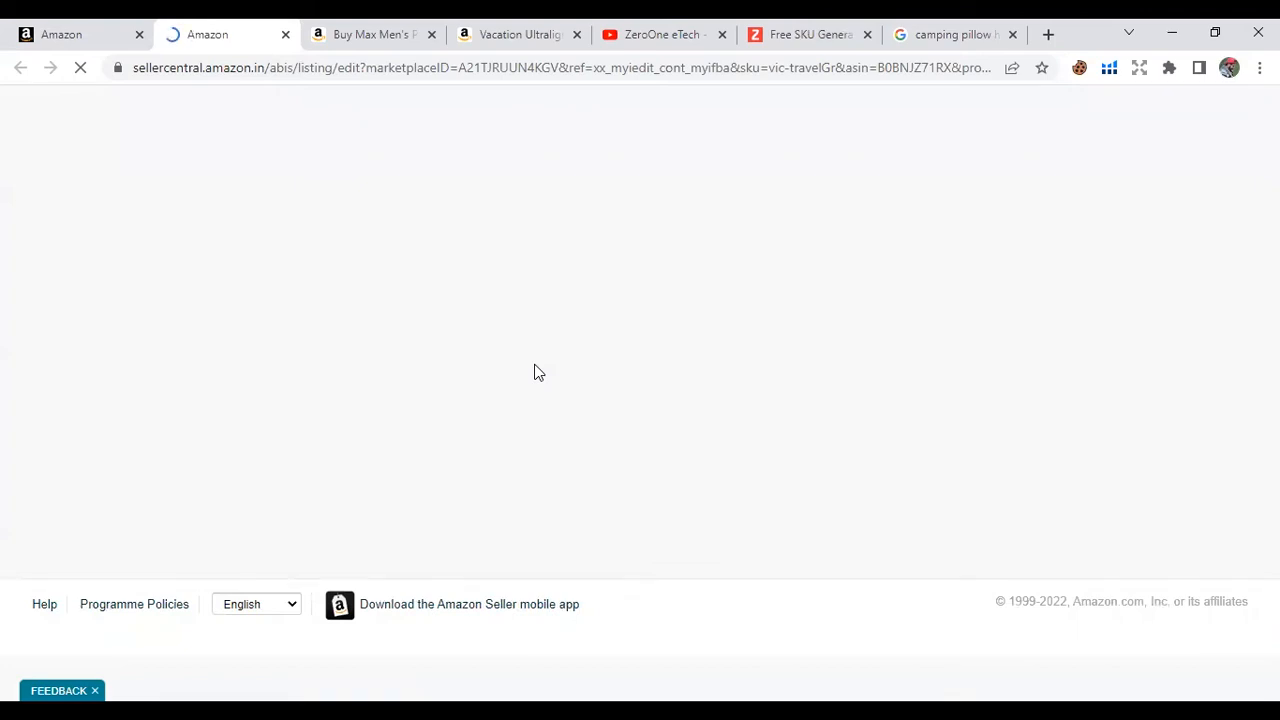
pyautogui.click(72, 30)
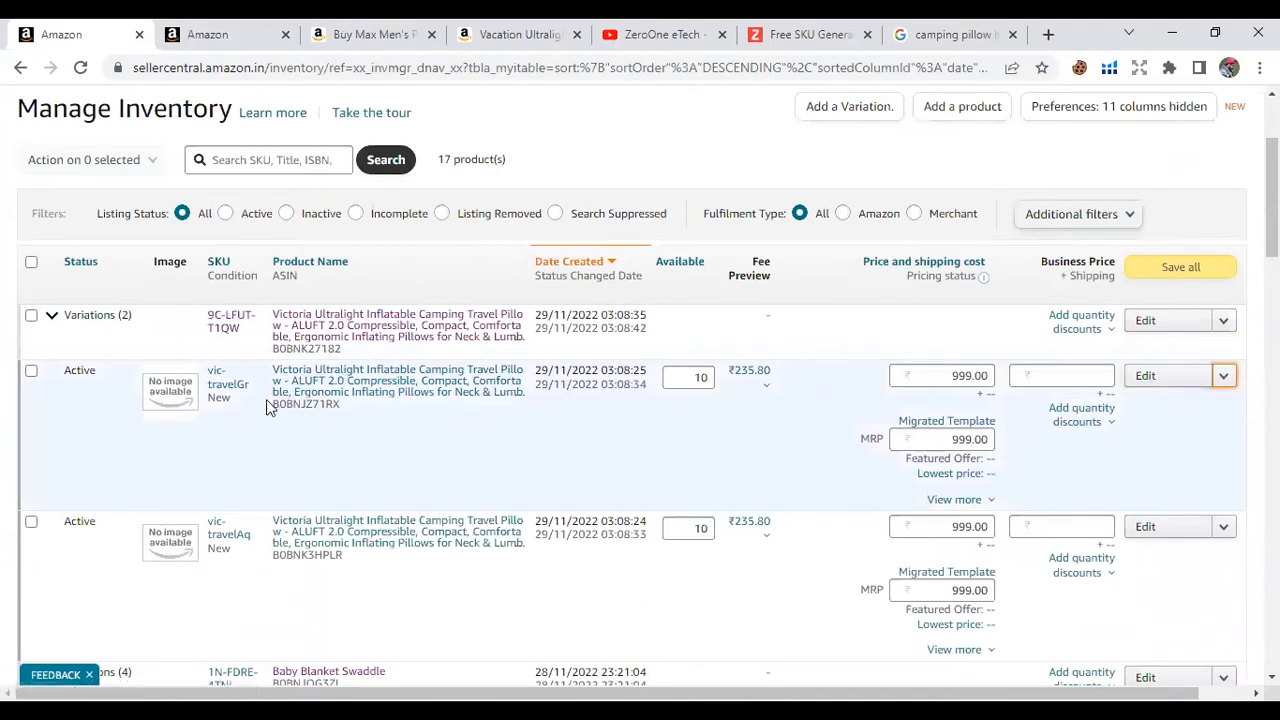
pyautogui.click(213, 24)
pyautogui.scroll(-5, 700, 490)
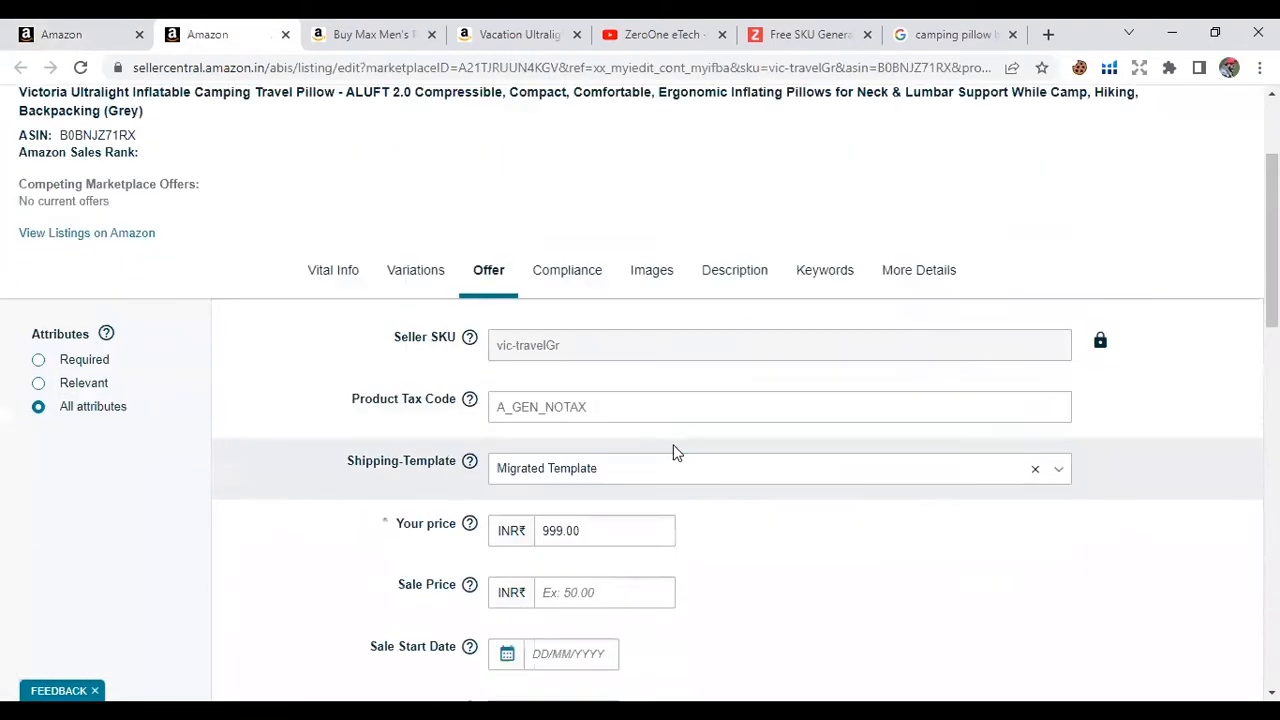
pyautogui.scroll(5, 668, 457)
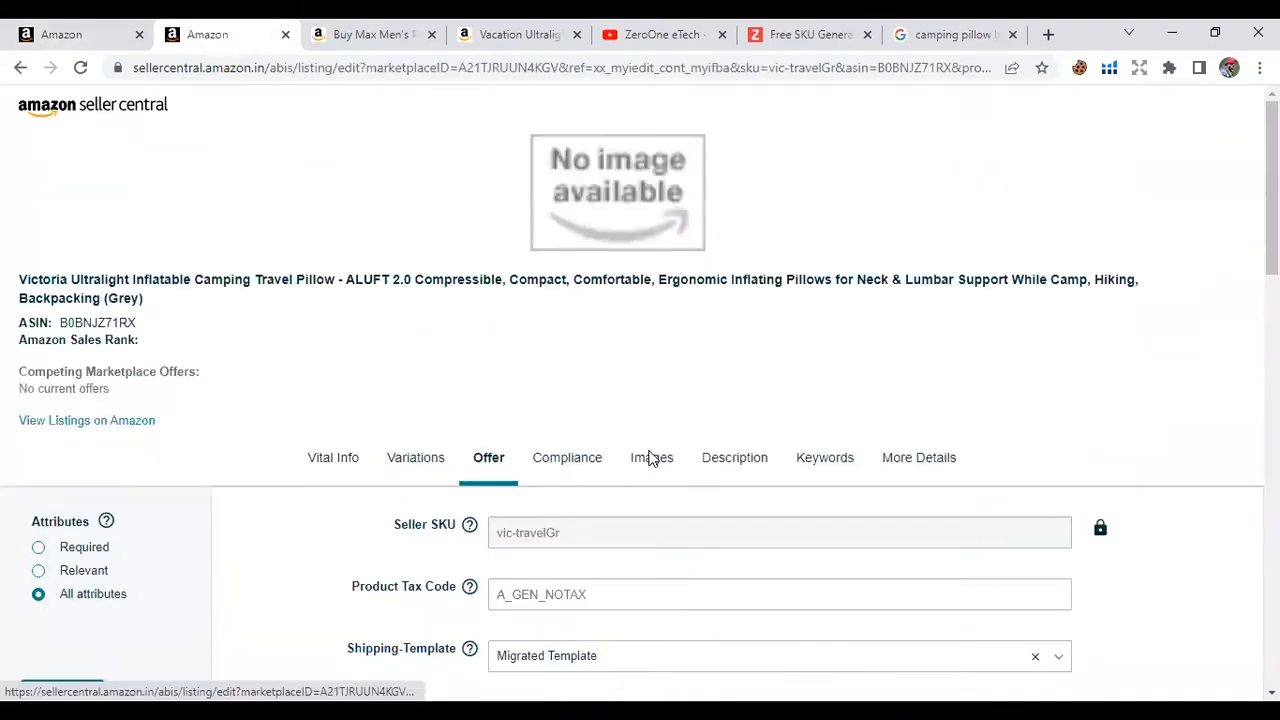
pyautogui.click(651, 457)
pyautogui.scroll(-2, 420, 389)
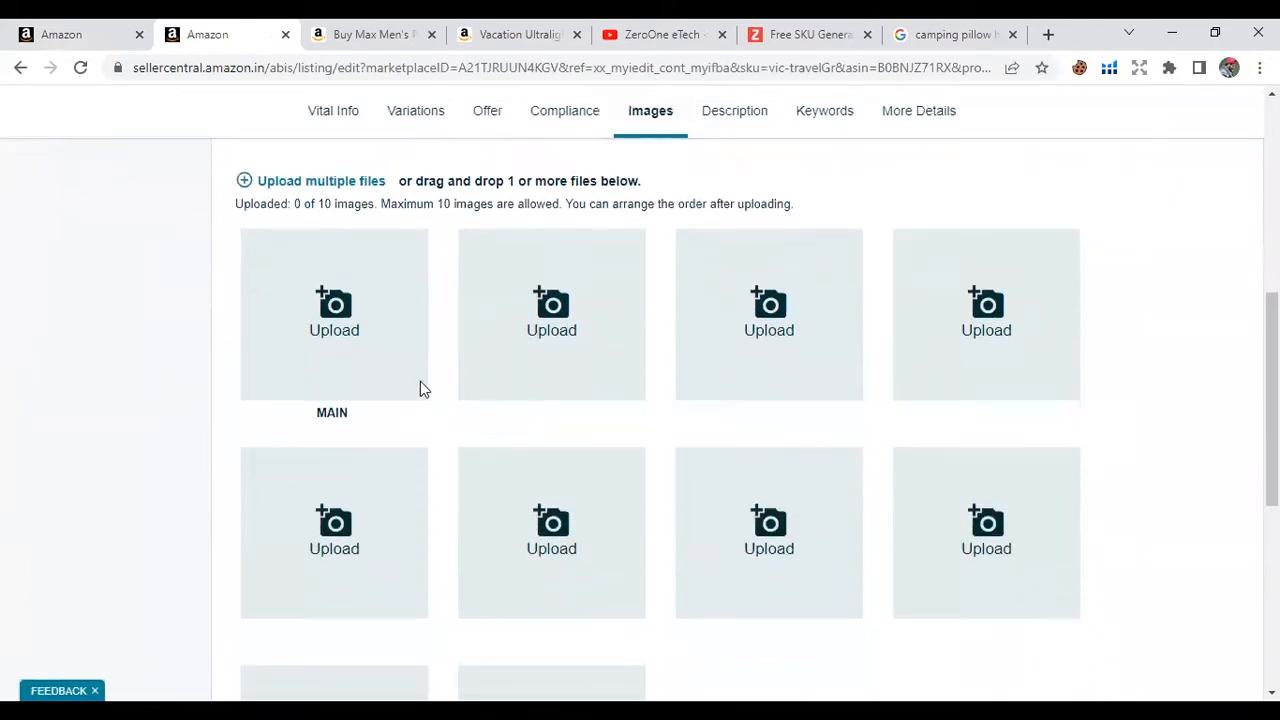
# - Upload image_001.jpg as the grey variant's main image, followed by image_04.jpg and image_005.jpg as additional images
pyautogui.click(360, 306)
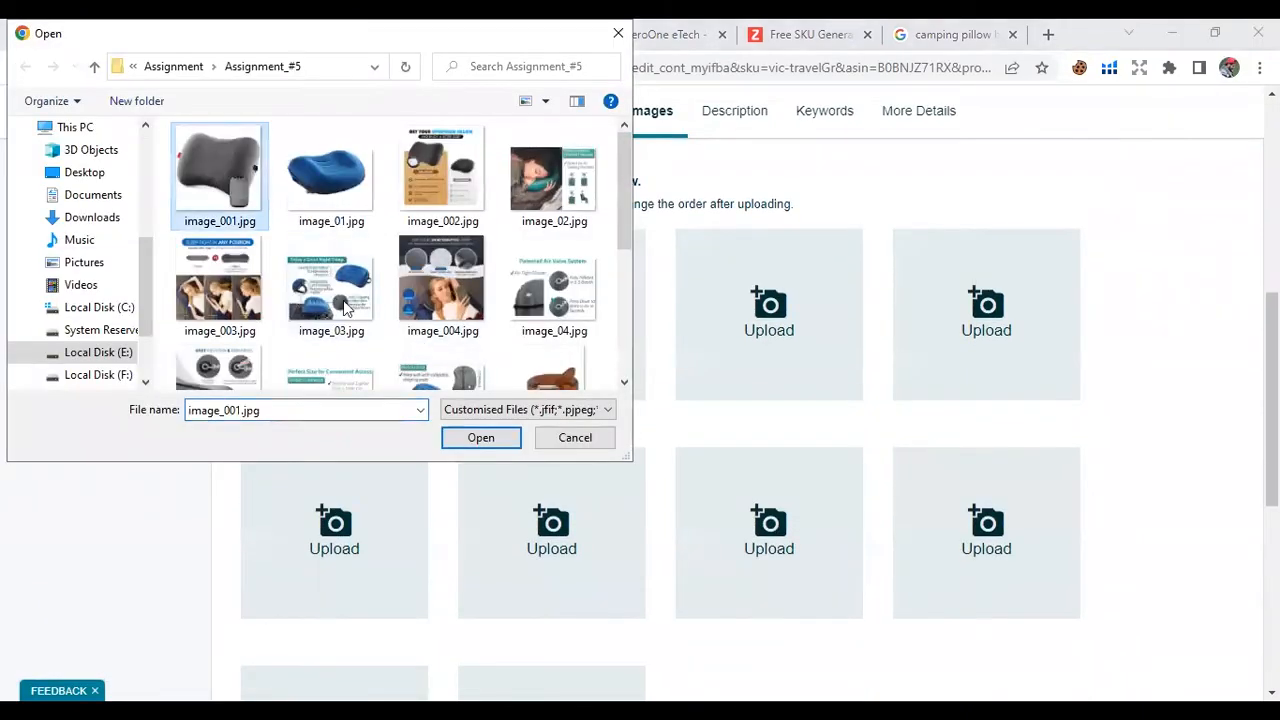
pyautogui.click(482, 438)
pyautogui.click(570, 287)
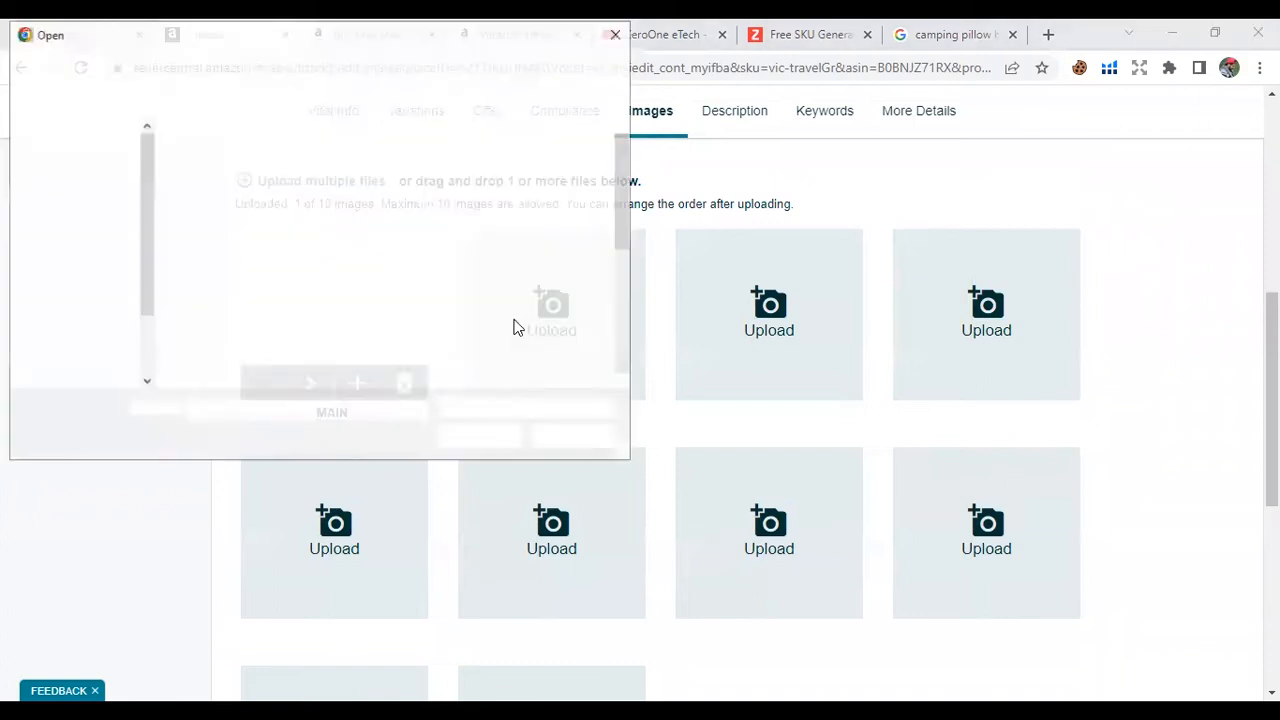
pyautogui.click(566, 286)
pyautogui.click(508, 437)
pyautogui.click(752, 312)
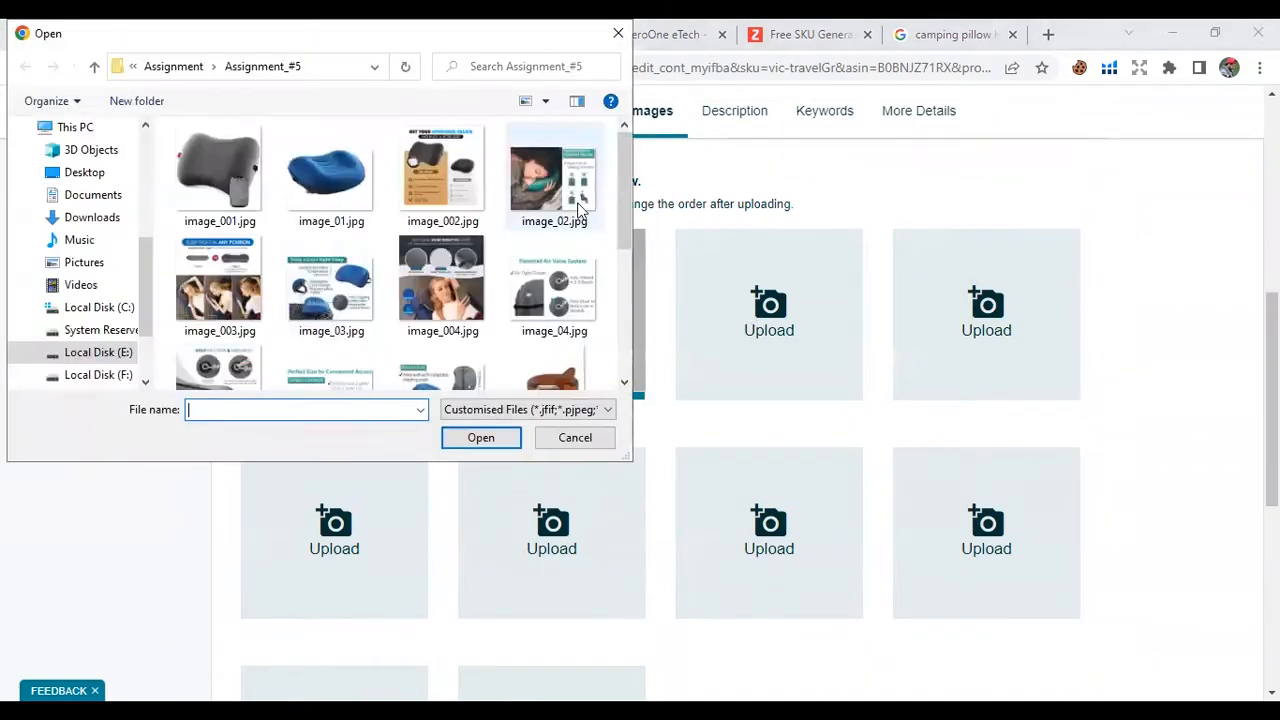
pyautogui.scroll(-3, 613, 245)
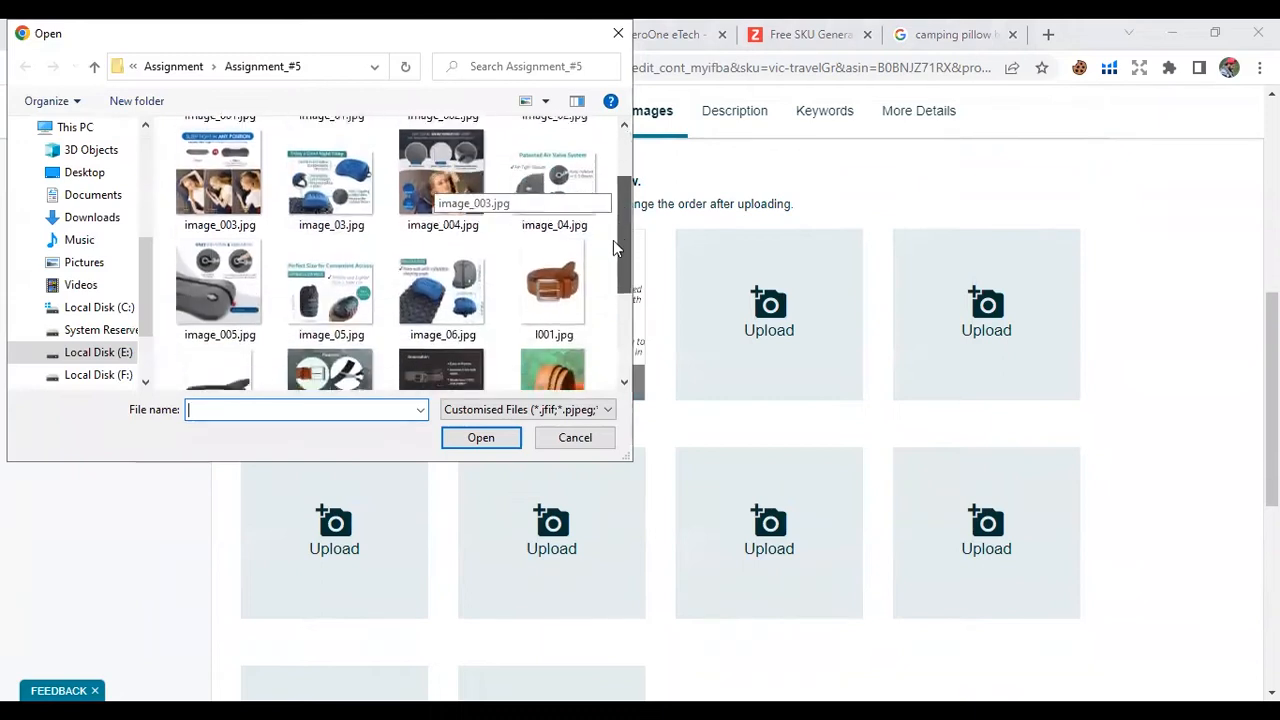
pyautogui.click(245, 280)
pyautogui.click(463, 440)
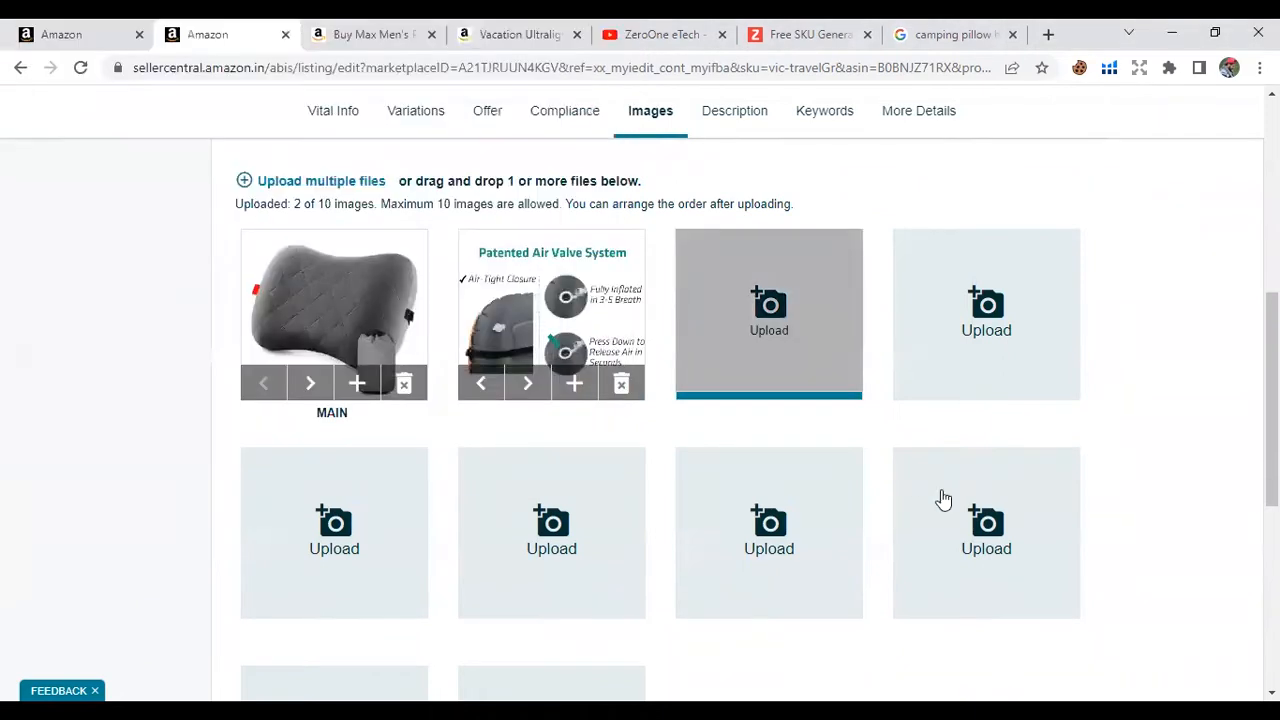
pyautogui.scroll(-3, 1196, 500)
pyautogui.scroll(2, 1175, 500)
pyautogui.scroll(2, 1123, 500)
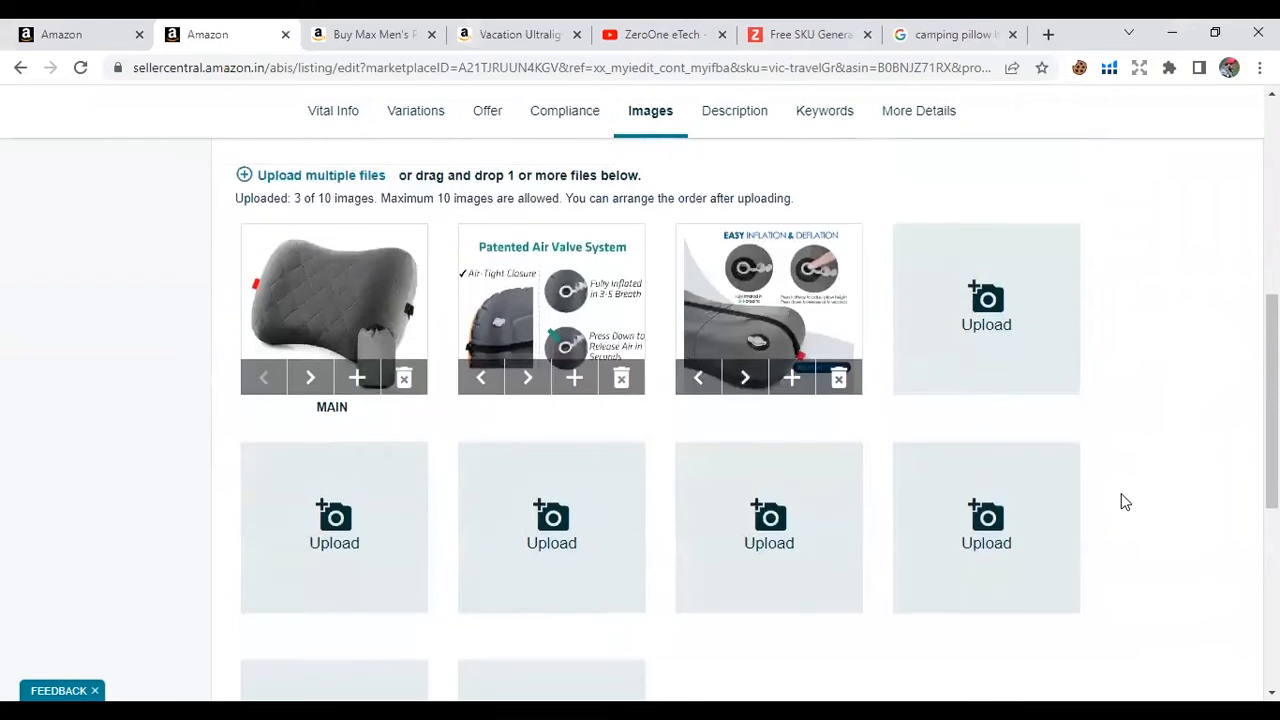
# - Save and submit the grey variant's image changes, and return to the inventory list
pyautogui.scroll(-5, 1134, 537)
pyautogui.click(1164, 478)
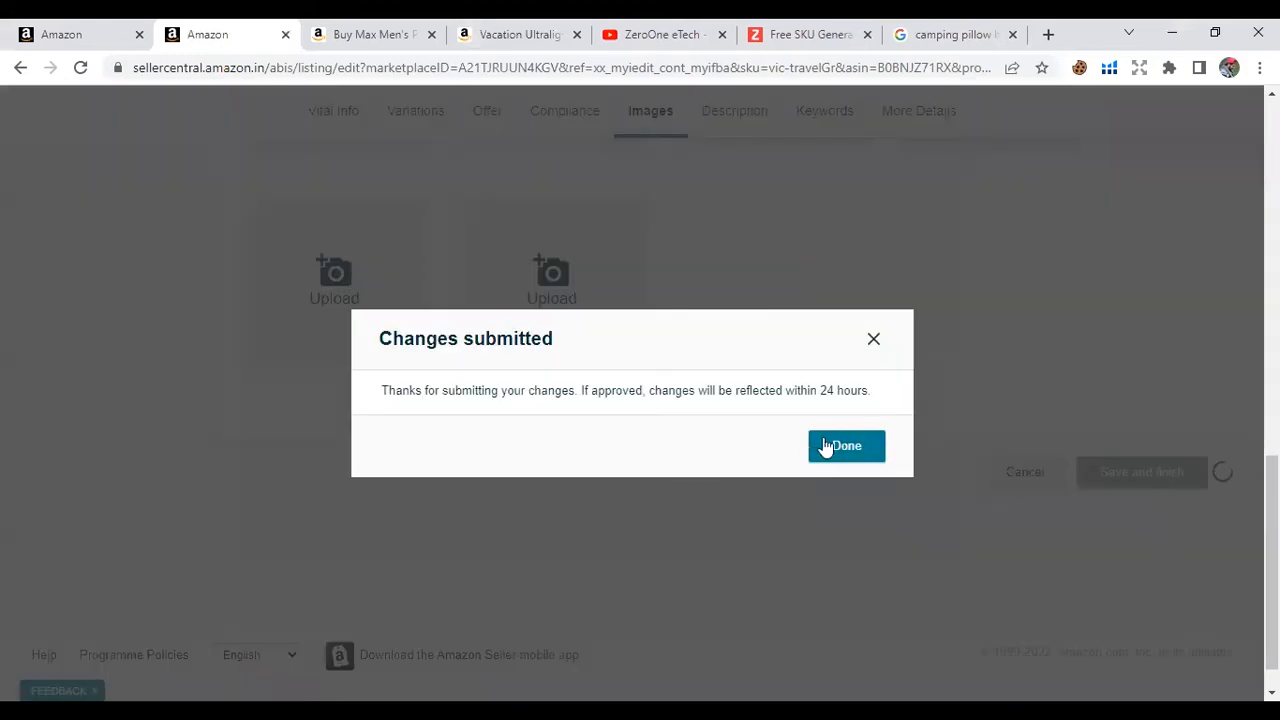
pyautogui.click(823, 448)
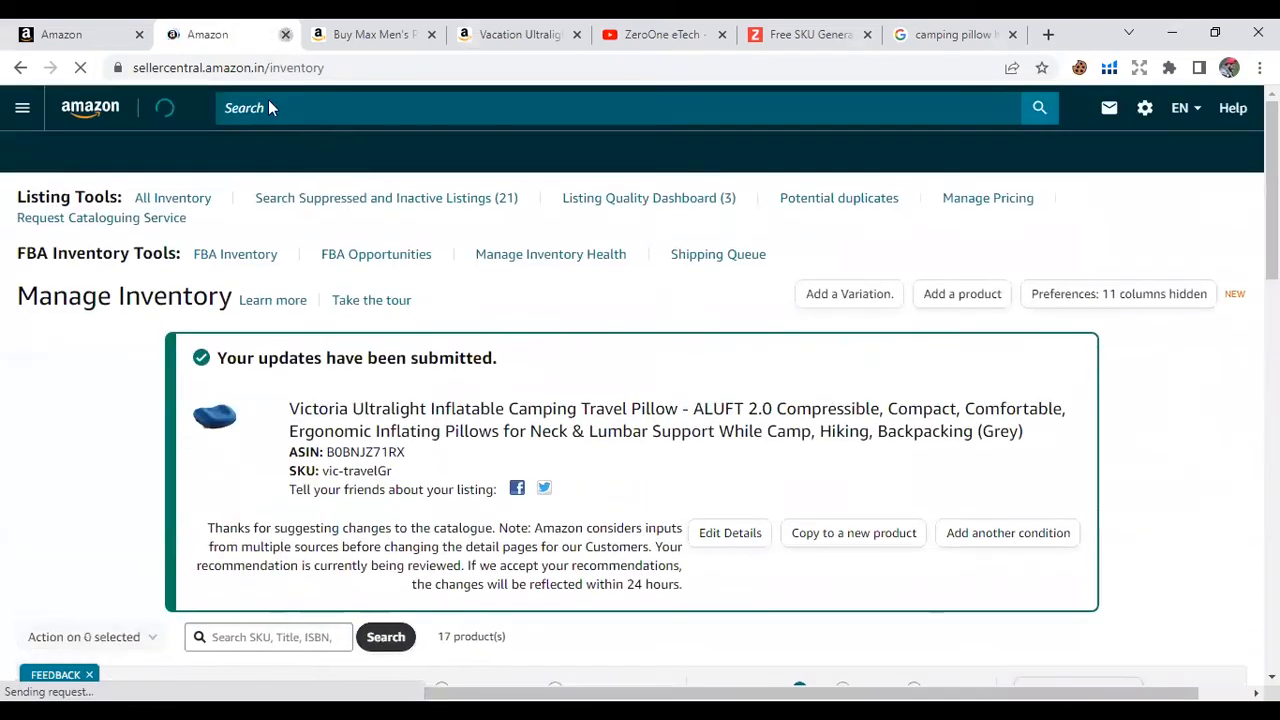
pyautogui.click(78, 35)
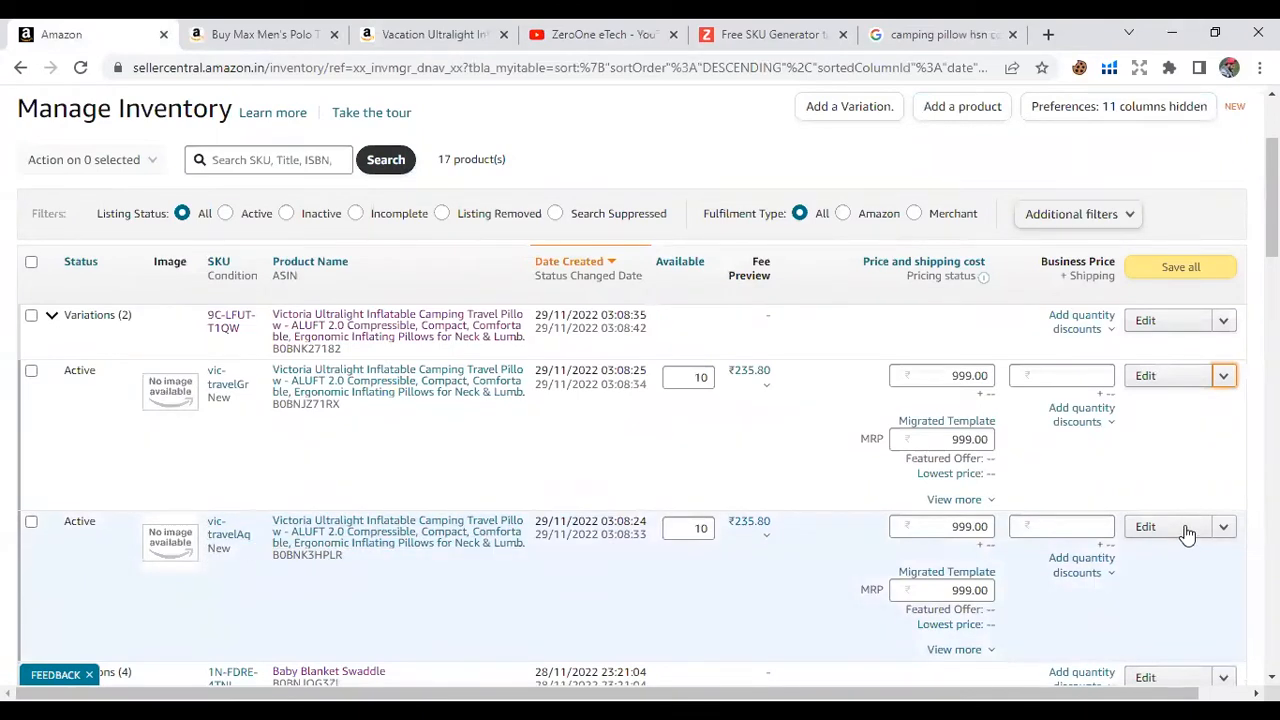
# - Open the aqua pillow variant (SKU vic-travelAq) for editing and go to its image upload section
pyautogui.click(1145, 527)
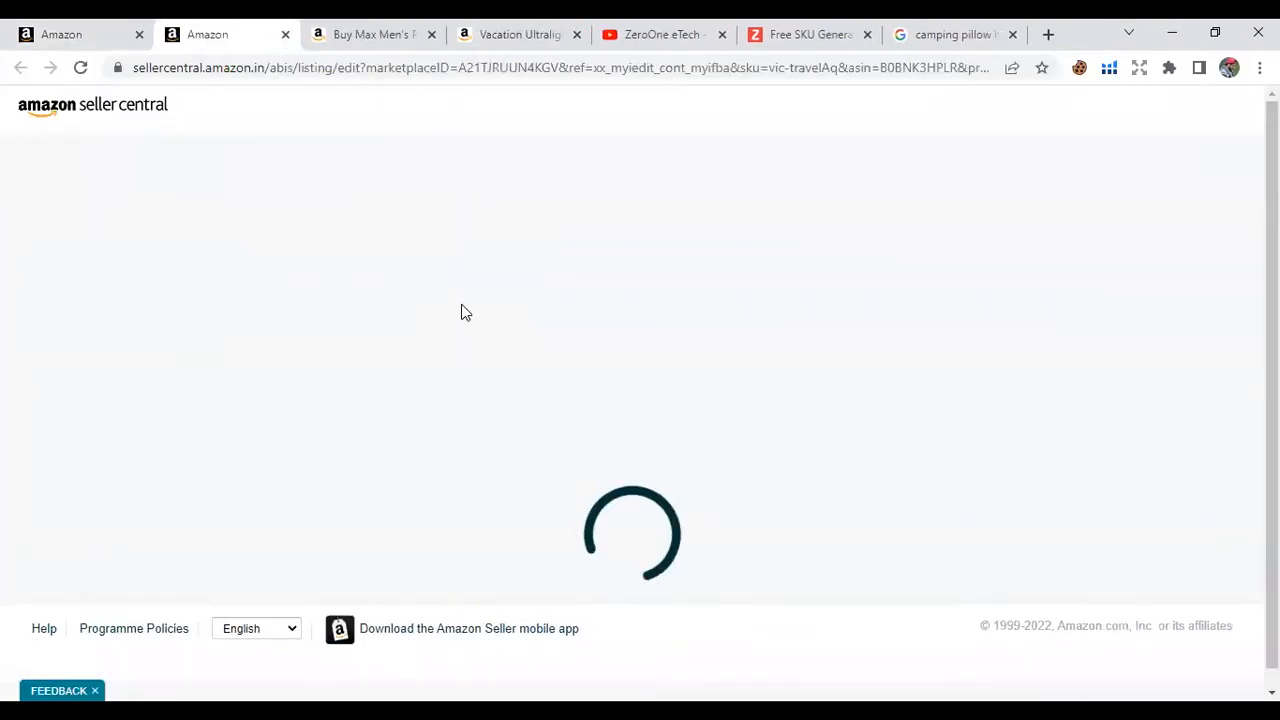
pyautogui.click(655, 292)
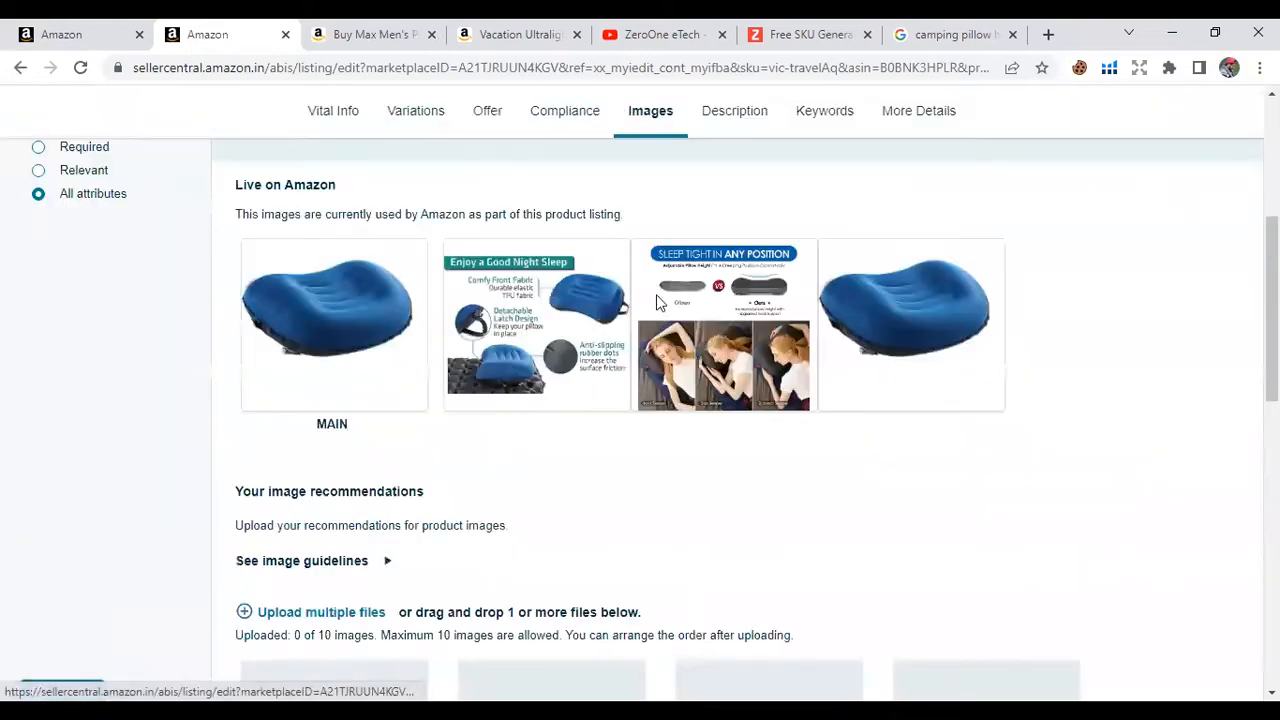
pyautogui.scroll(-5, 538, 345)
# - Upload the teal pillow photo as the aqua variant's main image and add one additional image
pyautogui.click(360, 264)
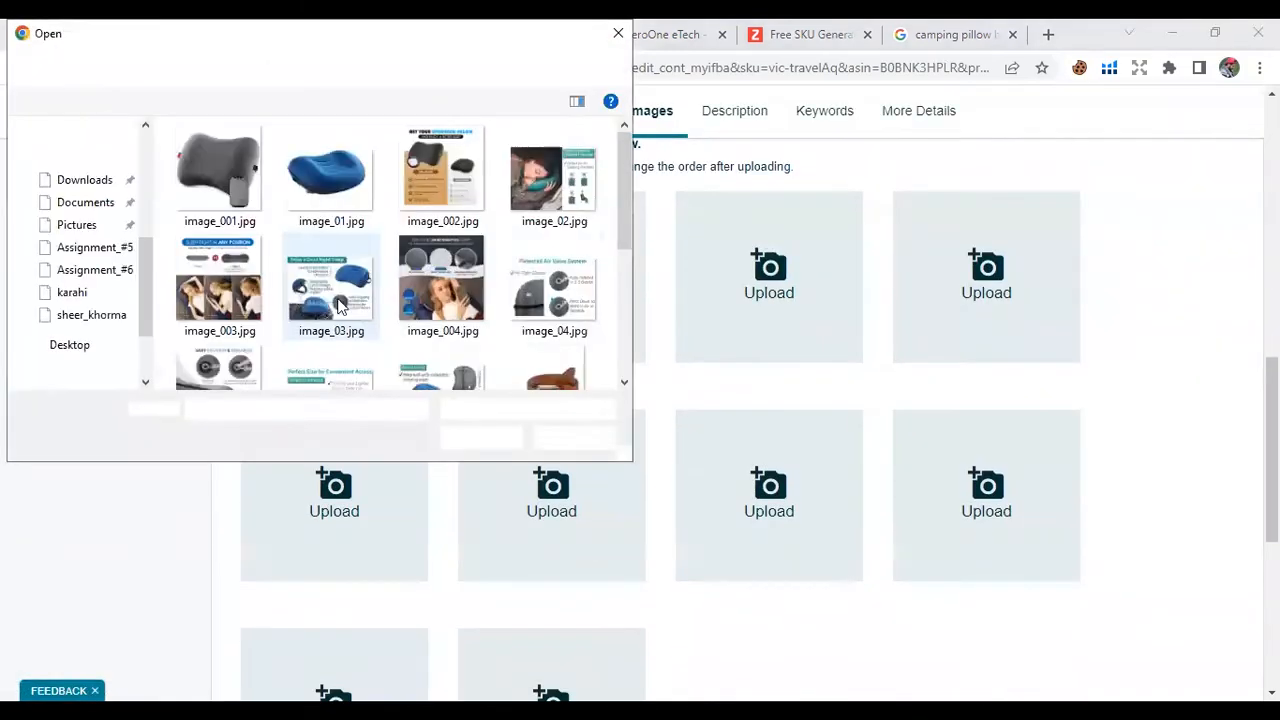
pyautogui.moveTo(621, 208)
pyautogui.mouseDown()
pyautogui.moveTo(628, 317)
pyautogui.moveTo(617, 180)
pyautogui.mouseUp()
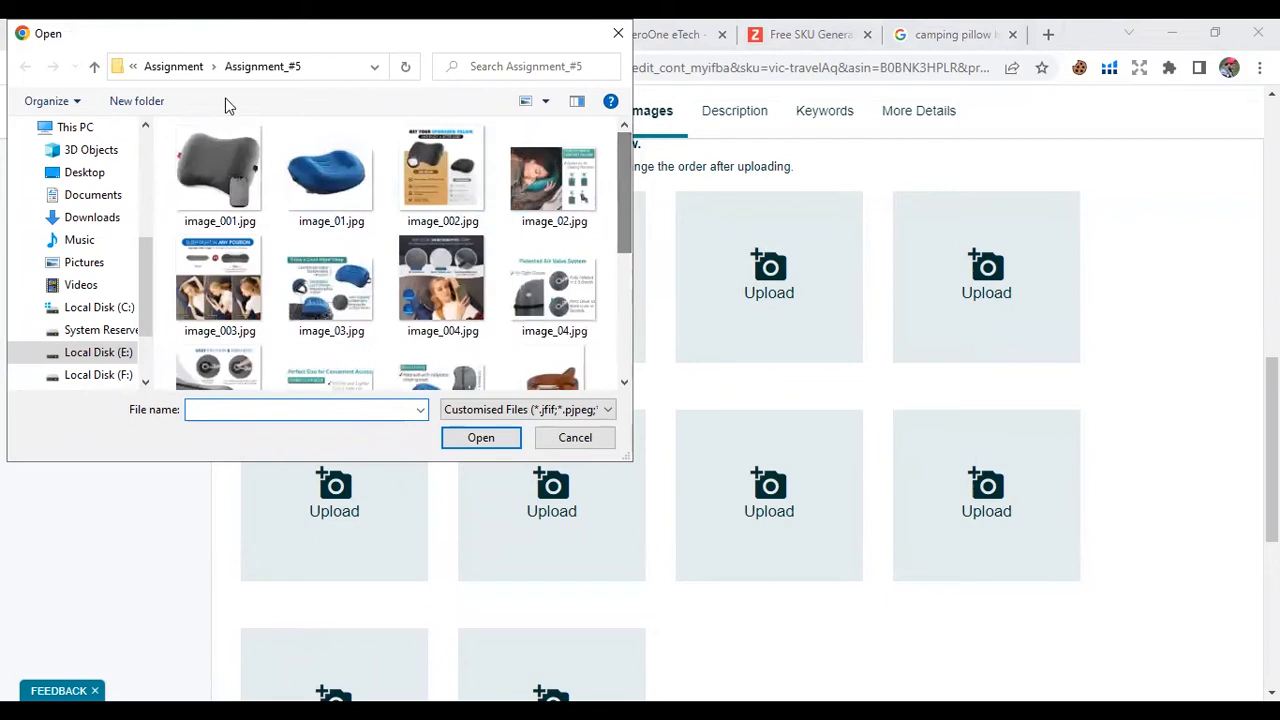
pyautogui.click(190, 66)
pyautogui.doubleClick(229, 251)
pyautogui.scroll(-2, 486, 280)
pyautogui.click(334, 320)
pyautogui.click(480, 437)
pyautogui.click(528, 306)
pyautogui.moveTo(628, 223); pyautogui.dragTo(628, 328)
pyautogui.click(440, 200)
pyautogui.click(491, 446)
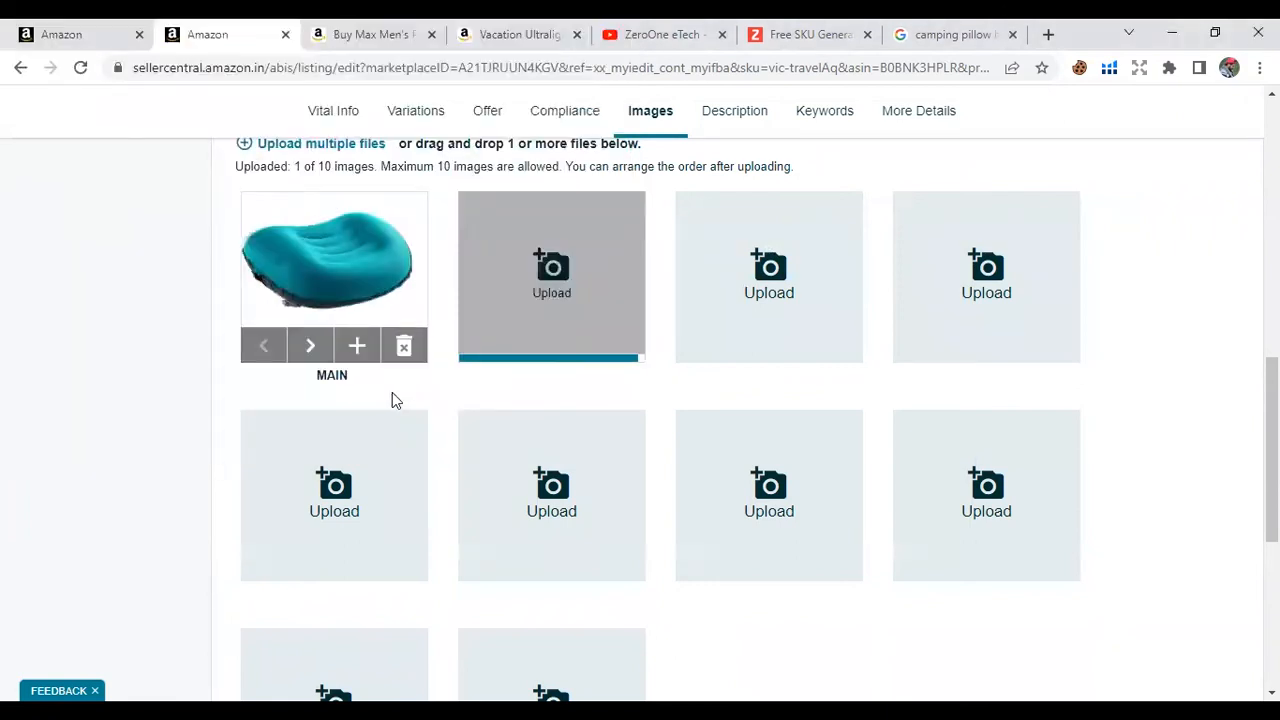
# - Review the aqua variant's product description and bullet points
pyautogui.scroll(-5, 1197, 526)
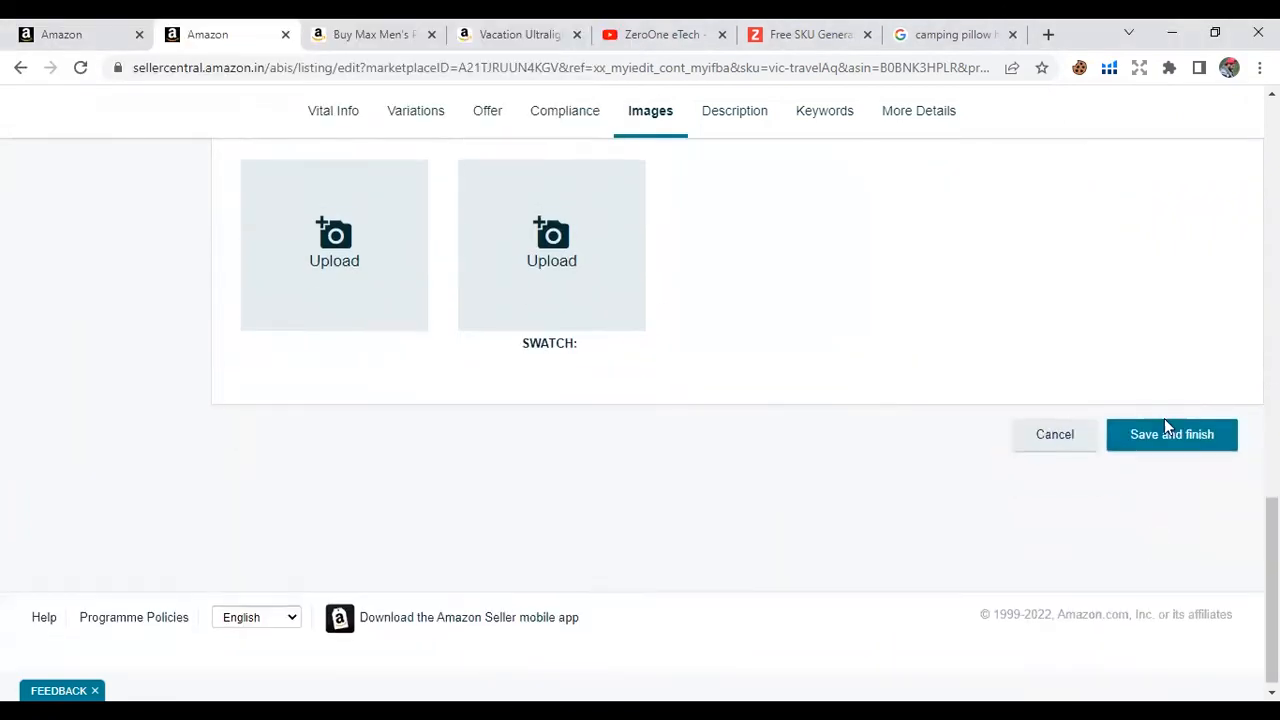
pyautogui.moveTo(1272, 575); pyautogui.dragTo(1272, 292)
pyautogui.scroll(3, 982, 232)
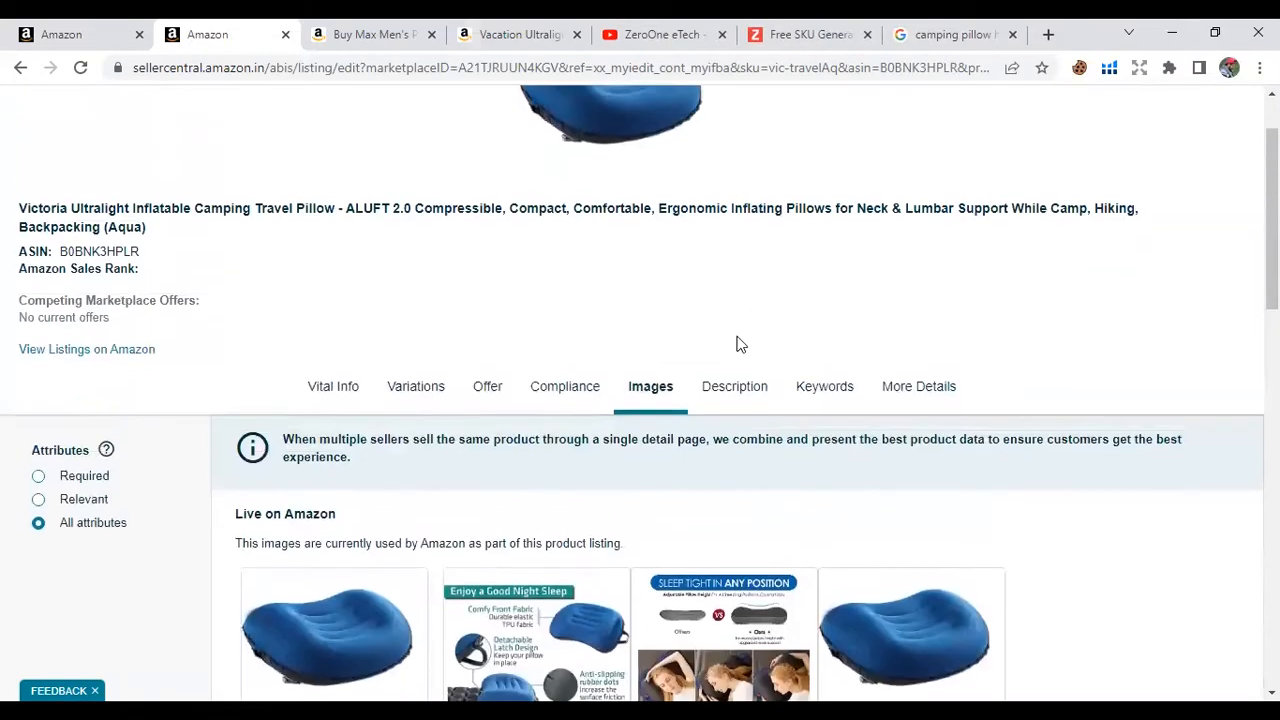
pyautogui.click(732, 390)
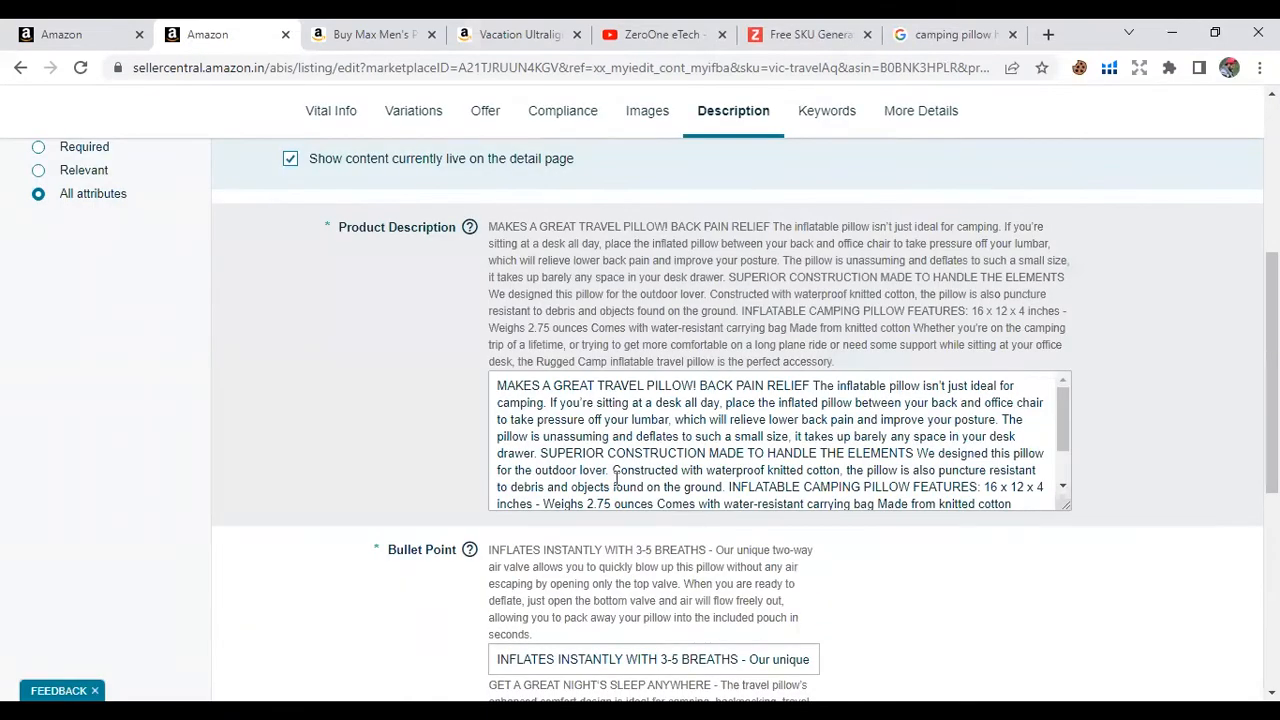
pyautogui.scroll(-2, 615, 478)
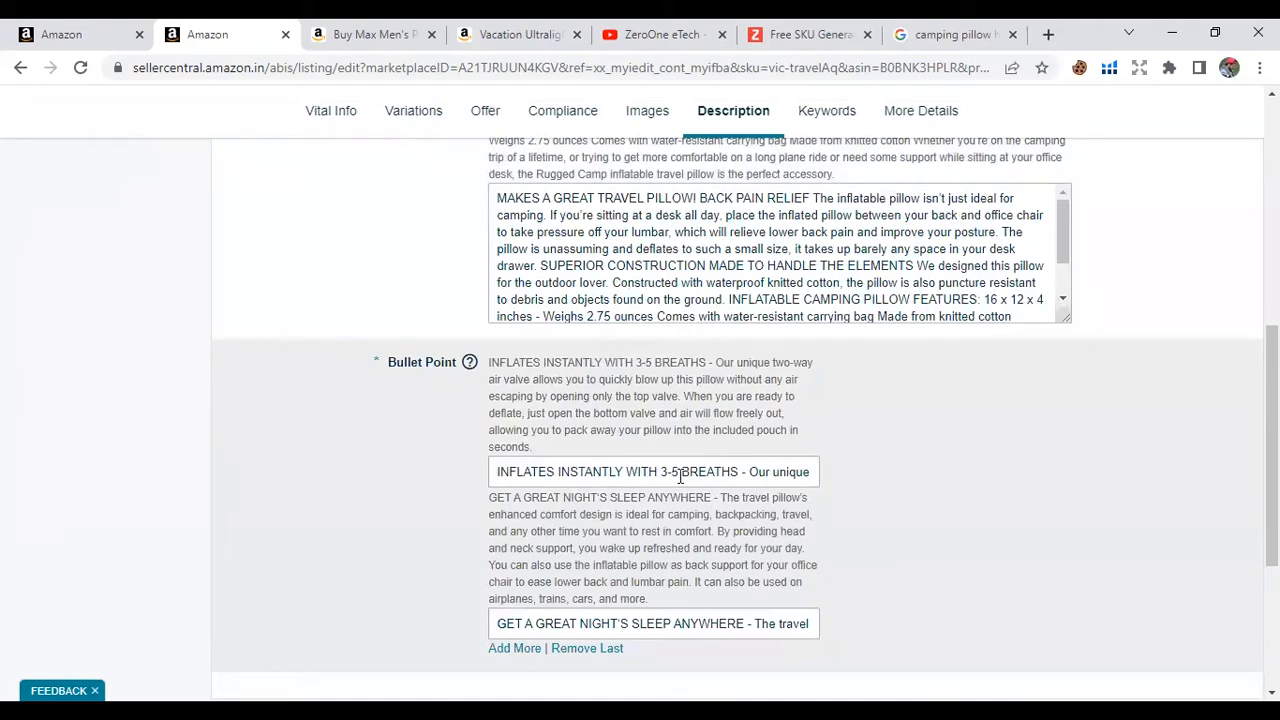
pyautogui.scroll(-2, 700, 592)
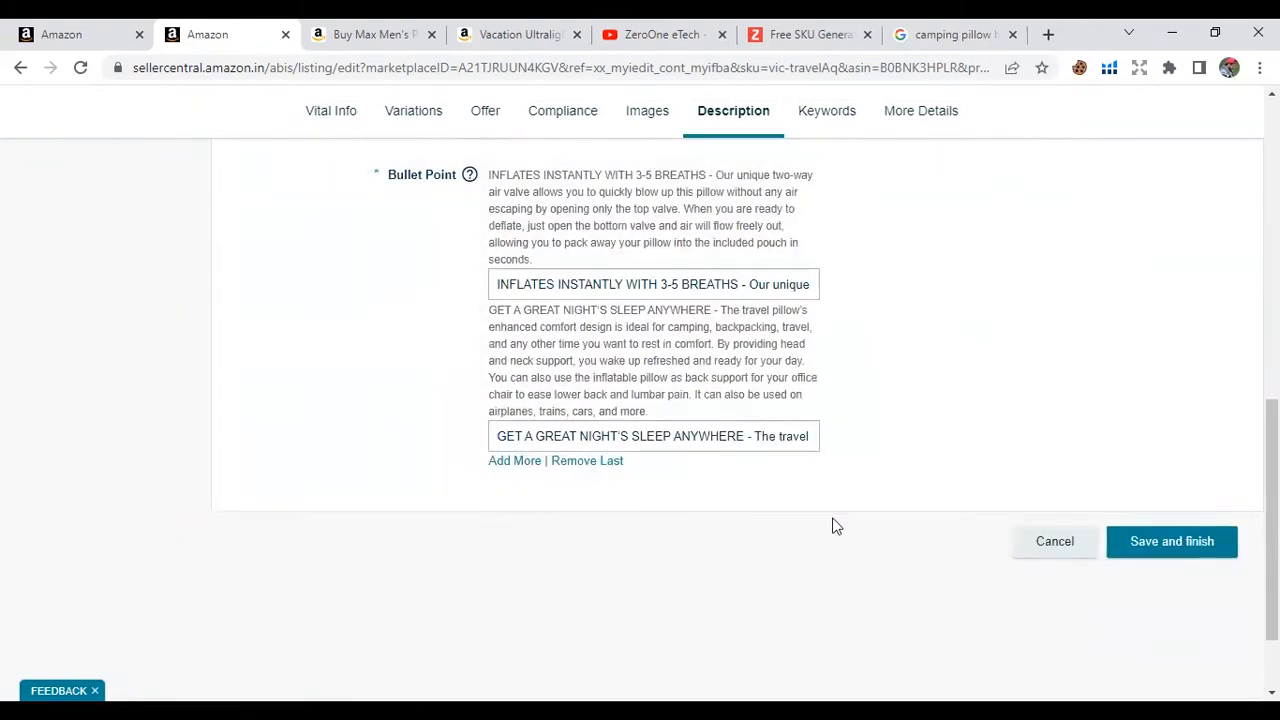
pyautogui.click(1080, 543)
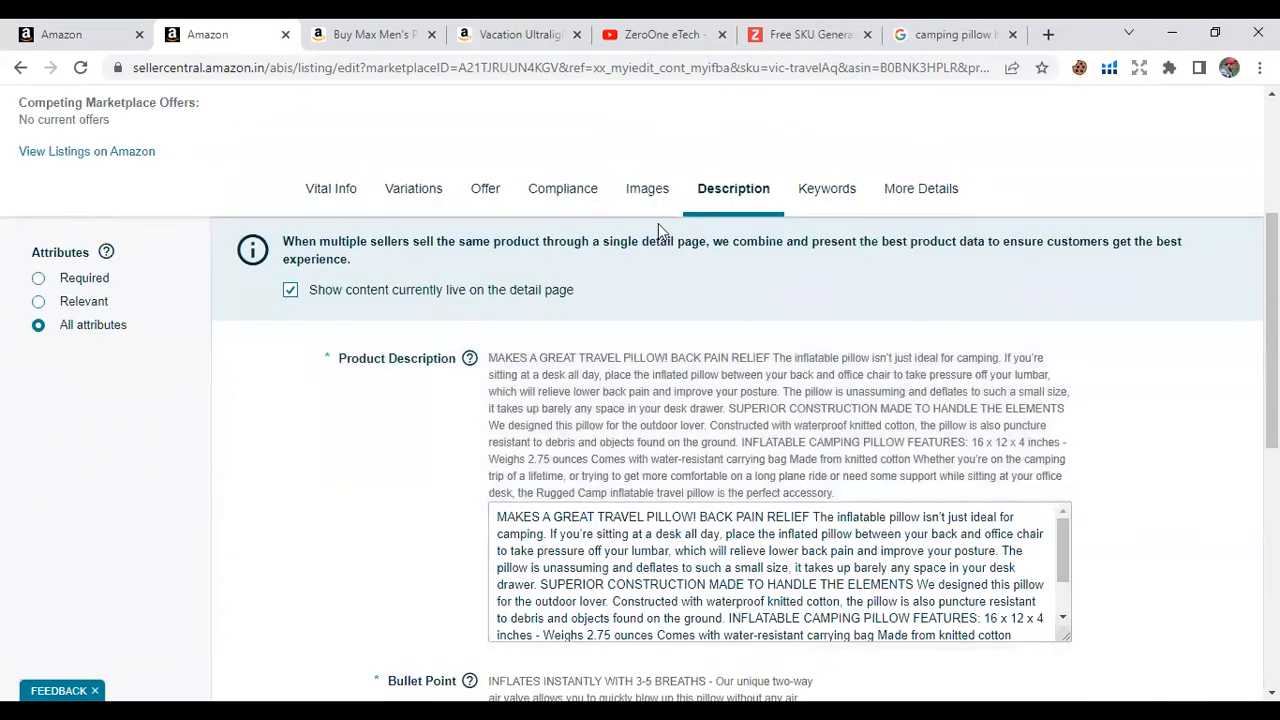
# - Save and submit the aqua variant's image changes, and return to the inventory to check both pillow variants
pyautogui.click(648, 188)
pyautogui.scroll(-10, 1037, 486)
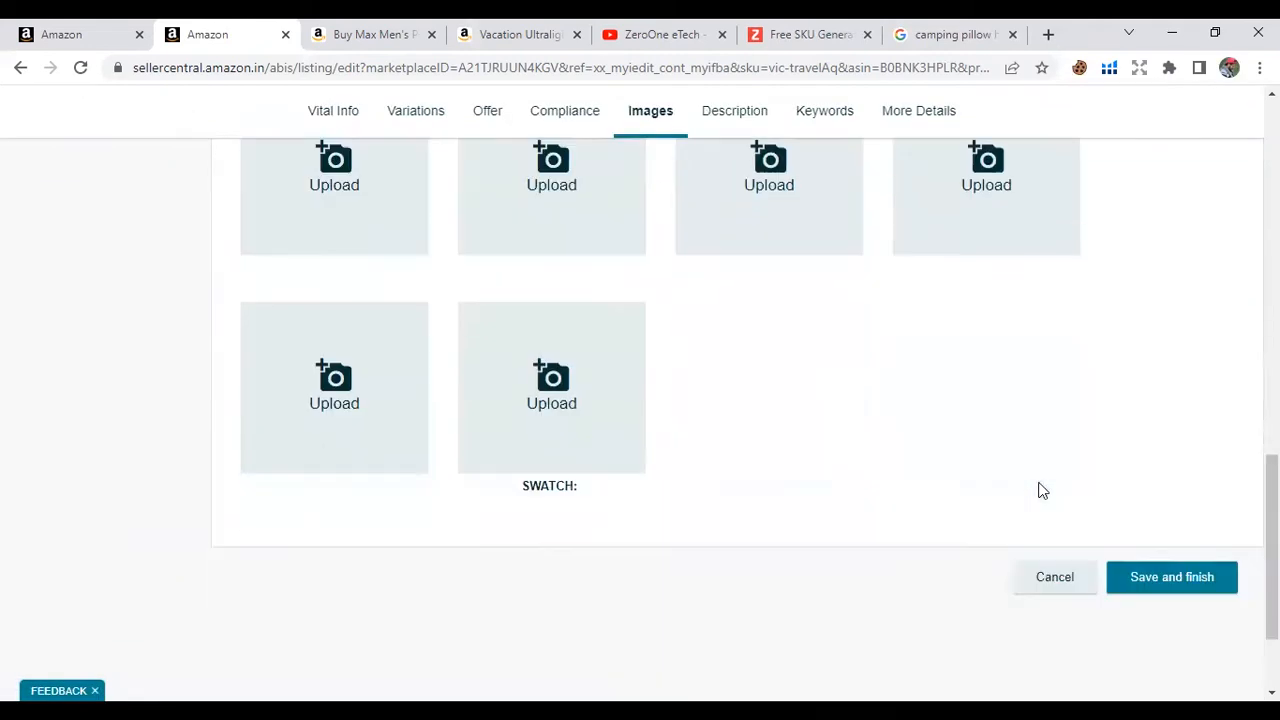
pyautogui.click(1187, 450)
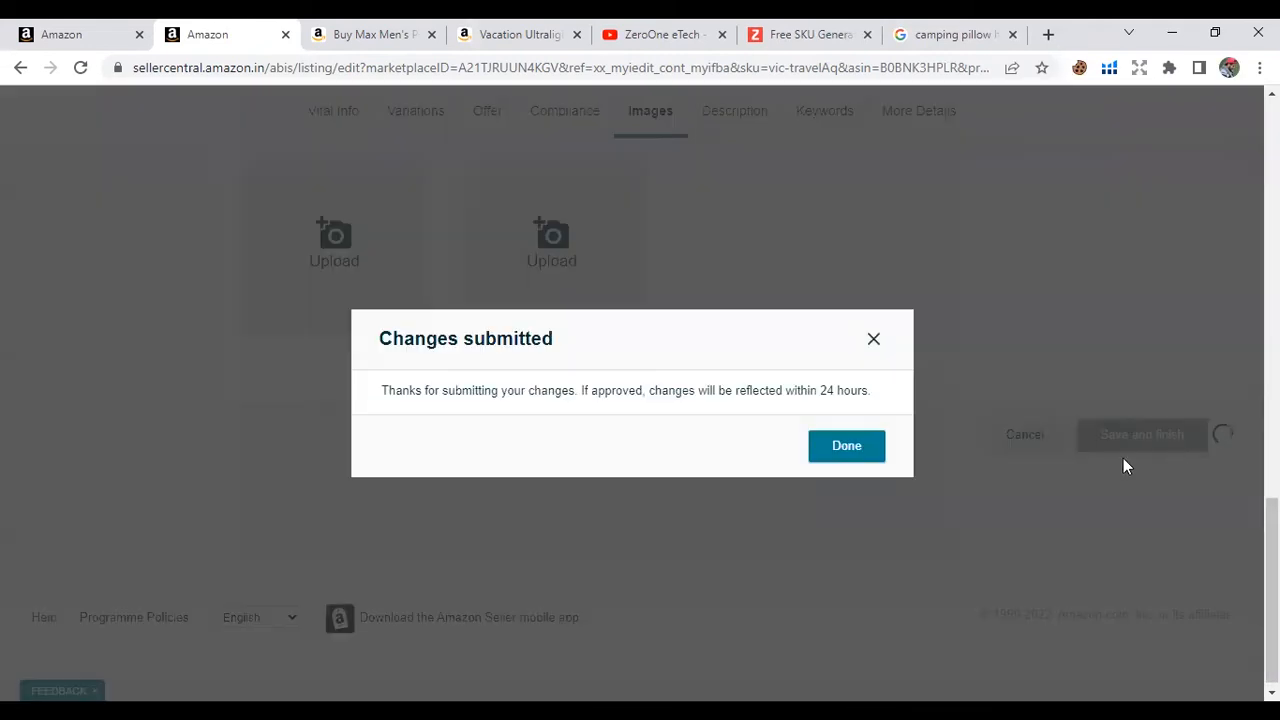
pyautogui.click(818, 455)
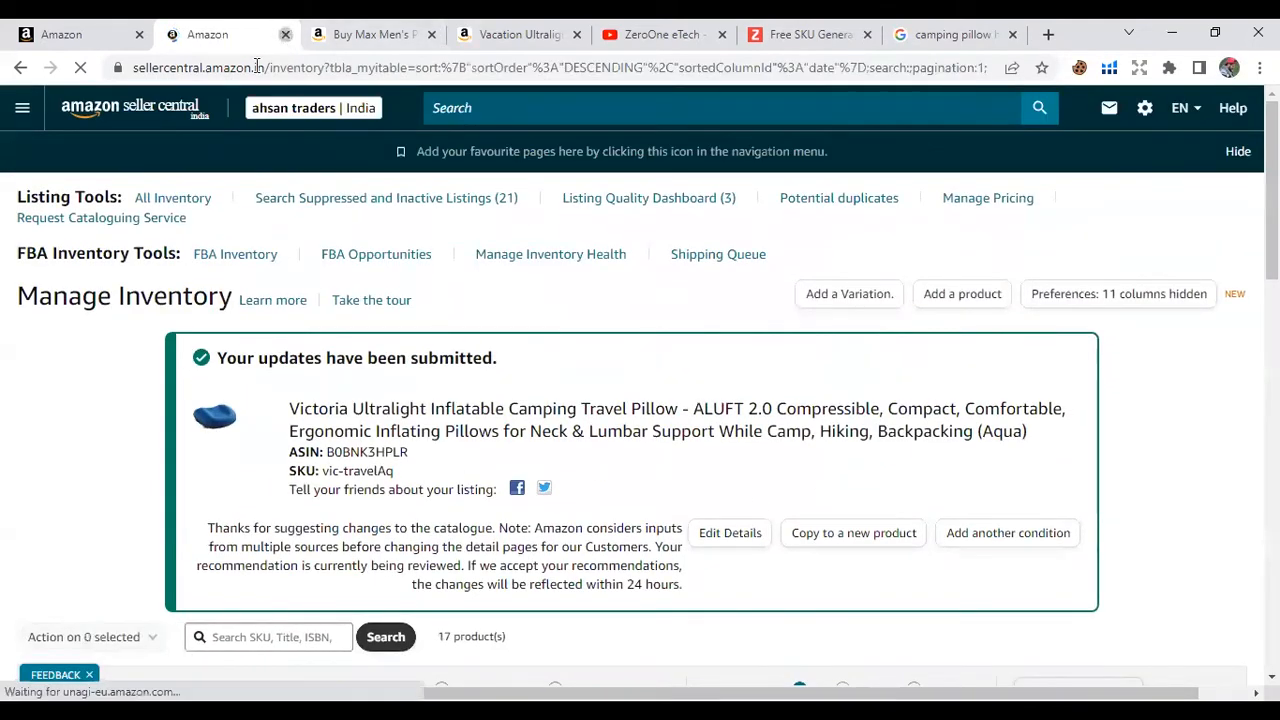
pyautogui.click(286, 35)
pyautogui.scroll(-1, 497, 413)
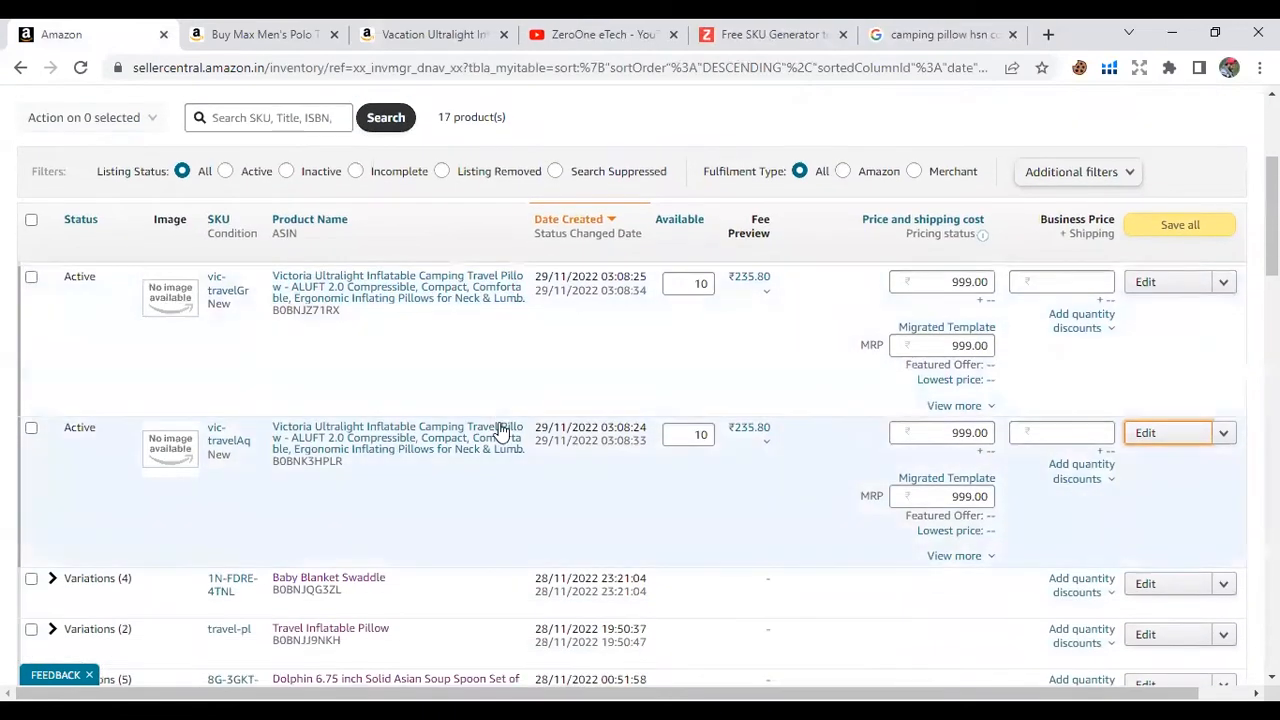
pyautogui.scroll(1, 447, 455)
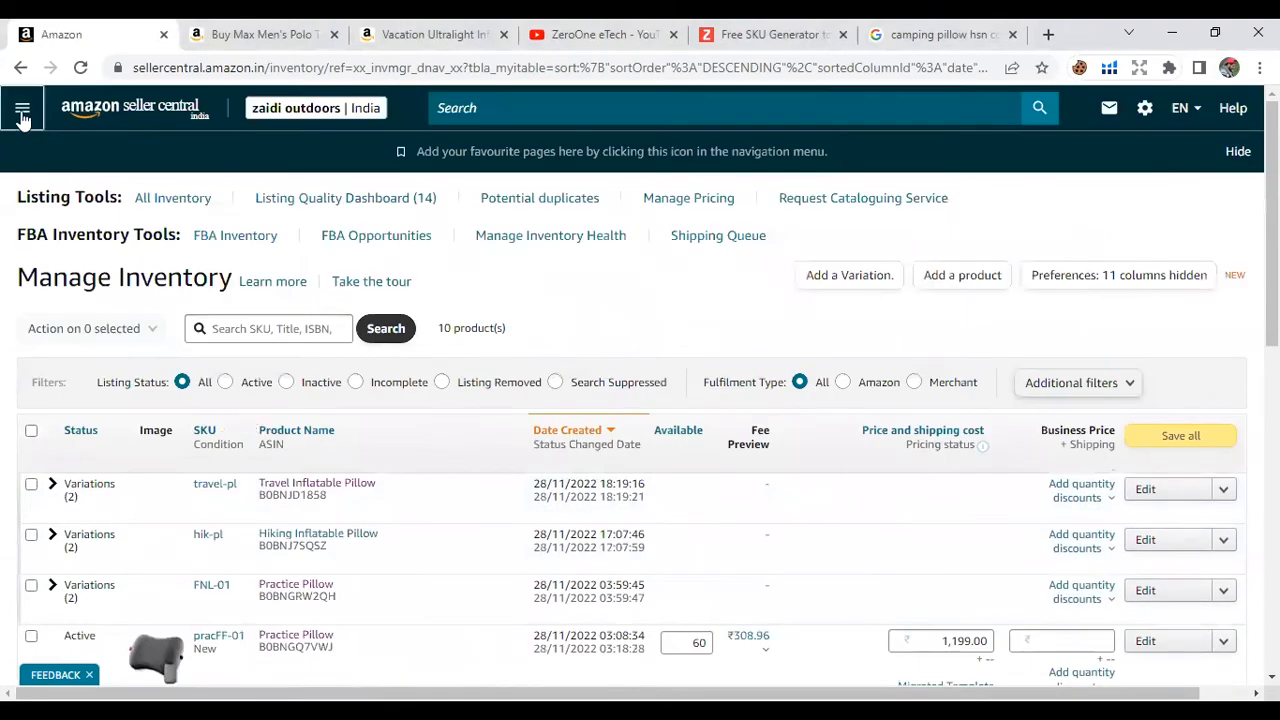
# - Duplicate the inventory page in a second browser tab and open the Add Products page in the original one
pyautogui.rightClick(104, 104)
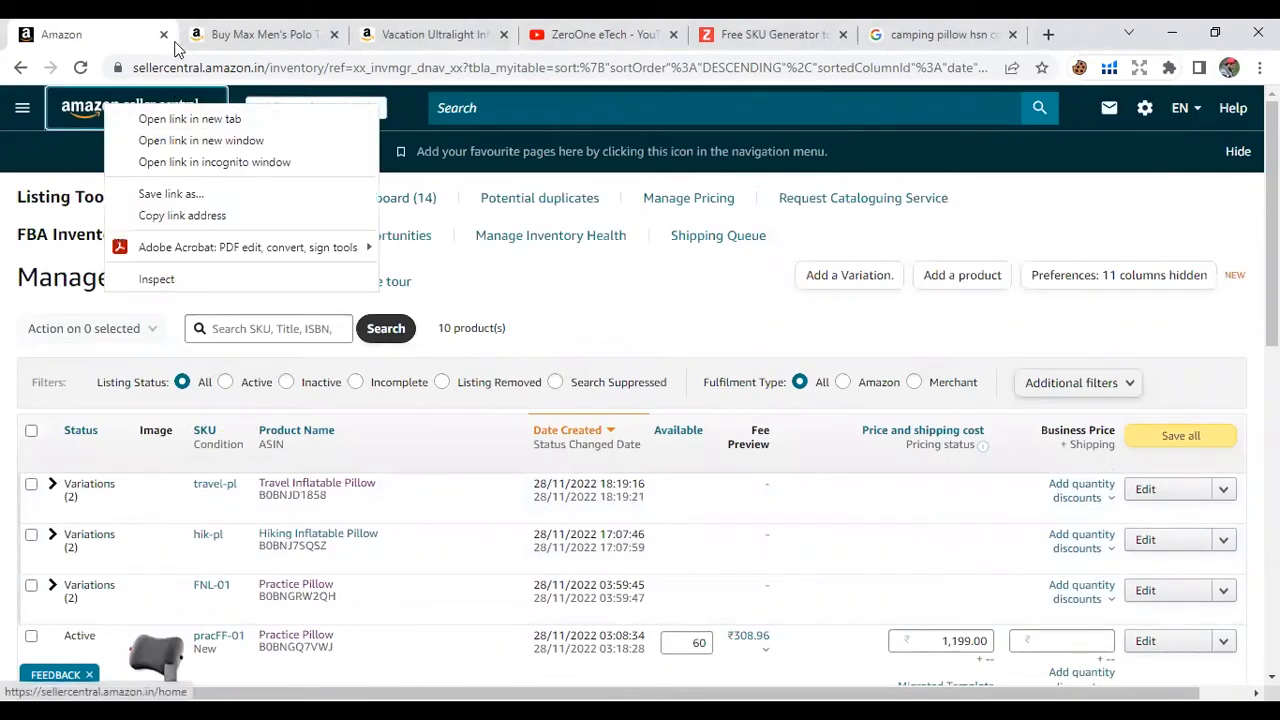
pyautogui.rightClick(123, 37)
pyautogui.click(160, 170)
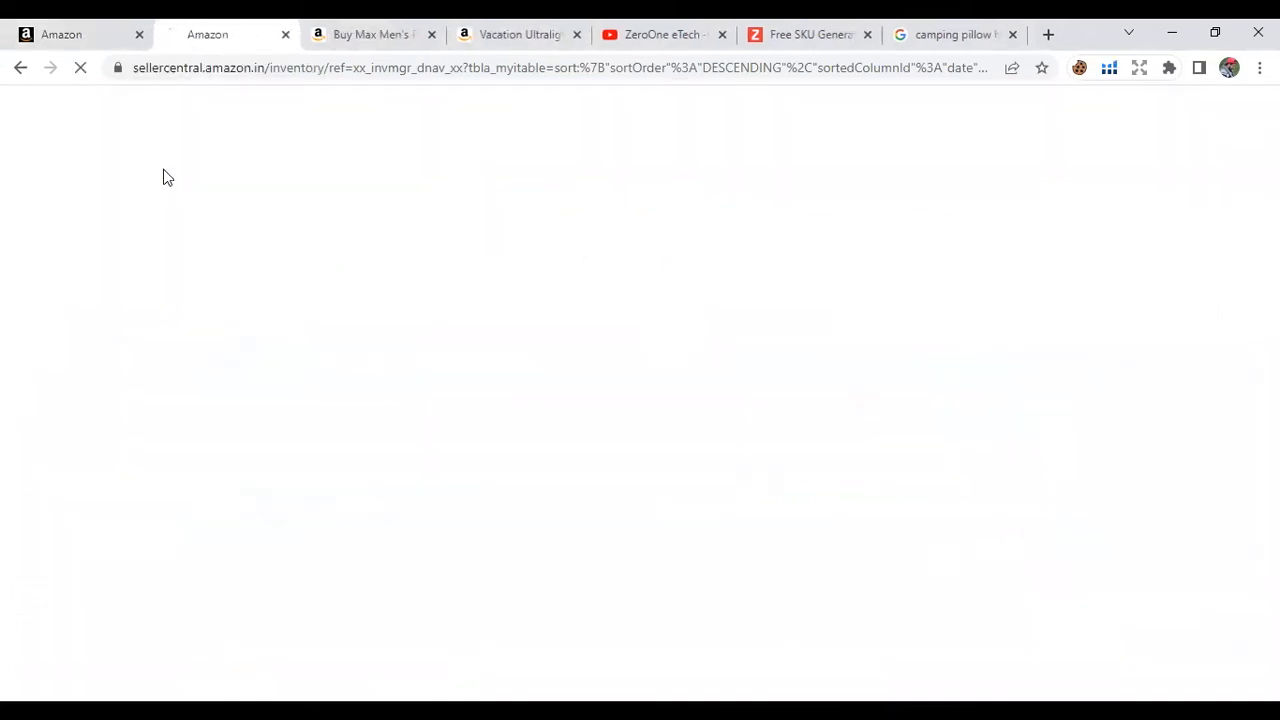
pyautogui.click(100, 30)
pyautogui.click(22, 107)
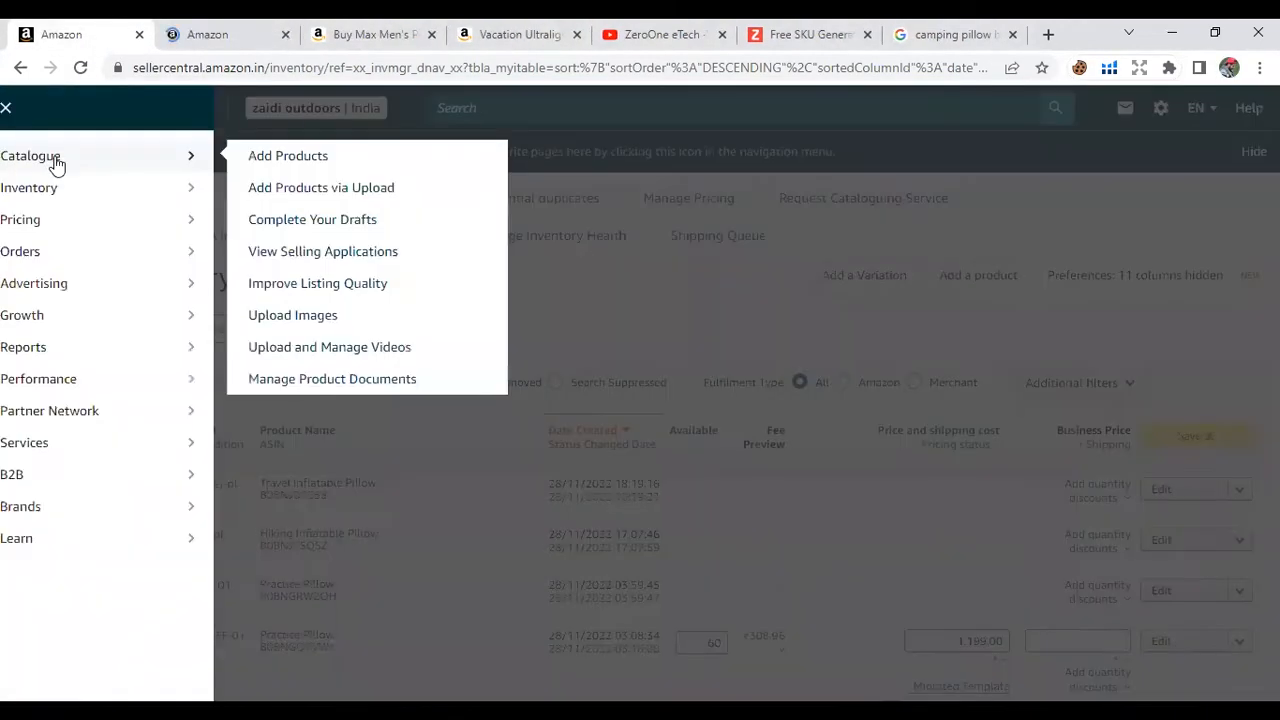
pyautogui.click(294, 166)
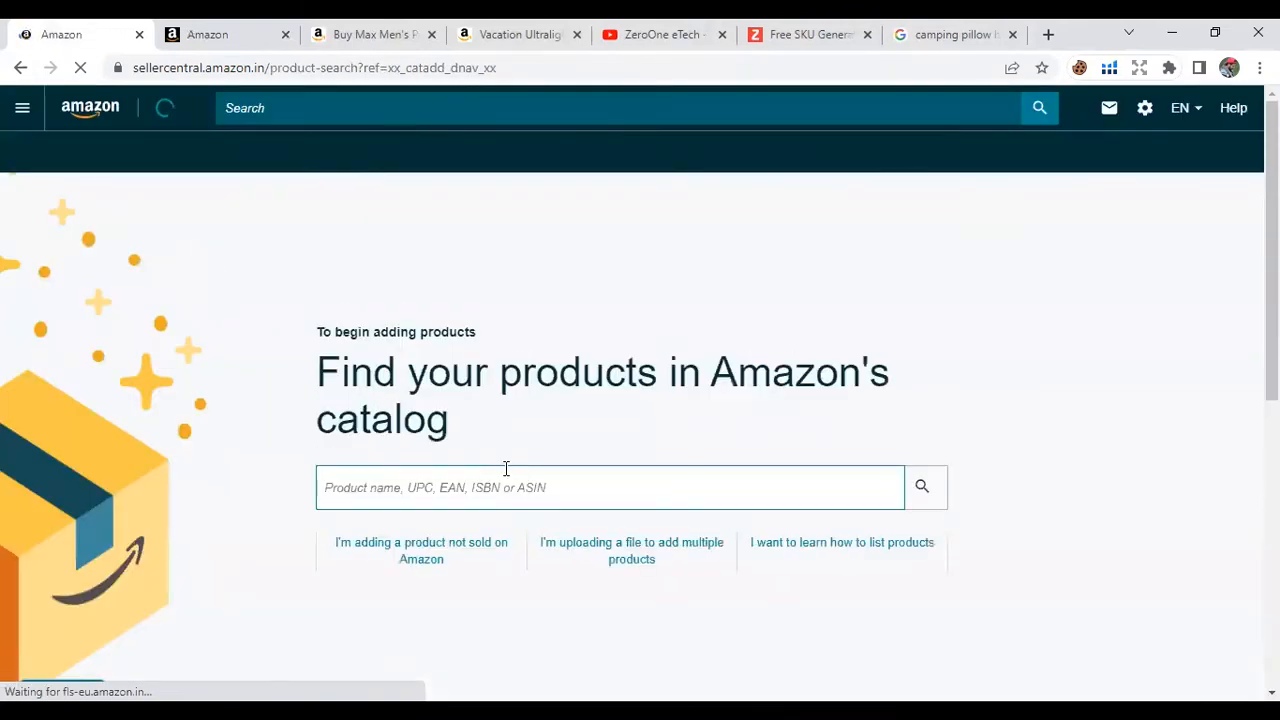
# - Start a listing for a product not sold on Amazon in the Body Positioner type under Bags, Wallets and Luggage, found by searching "inflatable pillow"
pyautogui.scroll(-2, 540, 470)
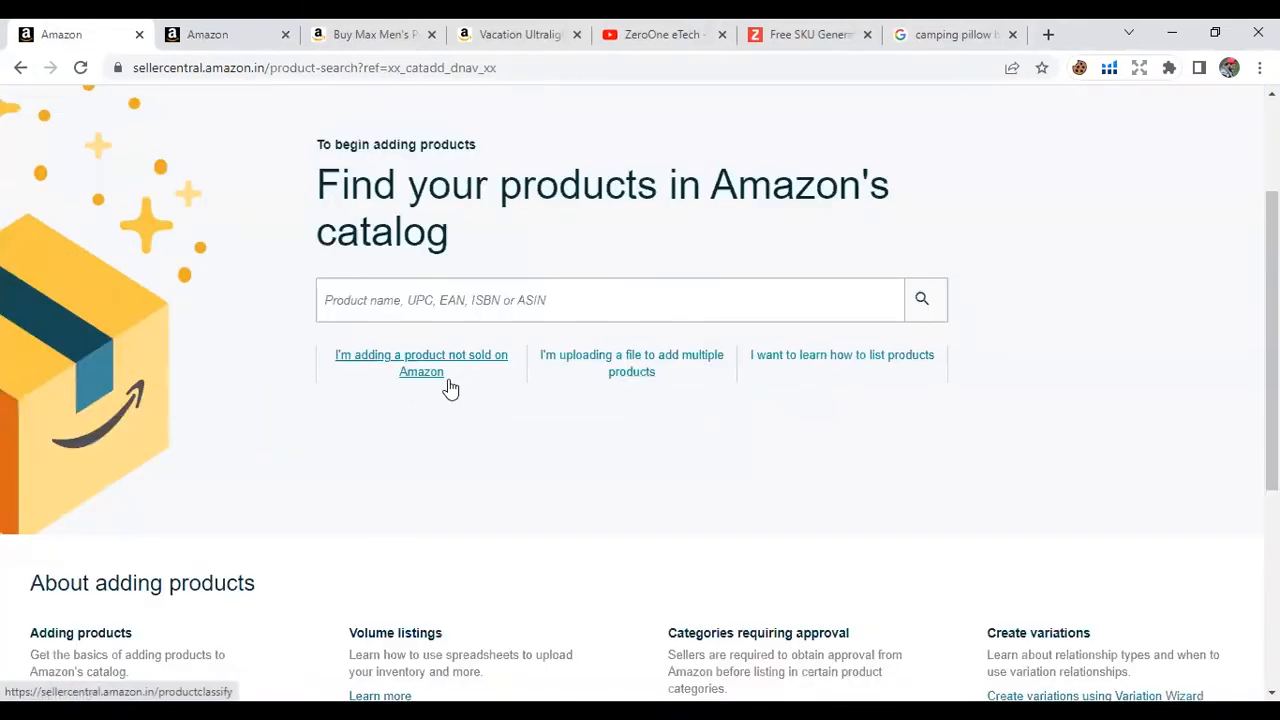
pyautogui.click(405, 362)
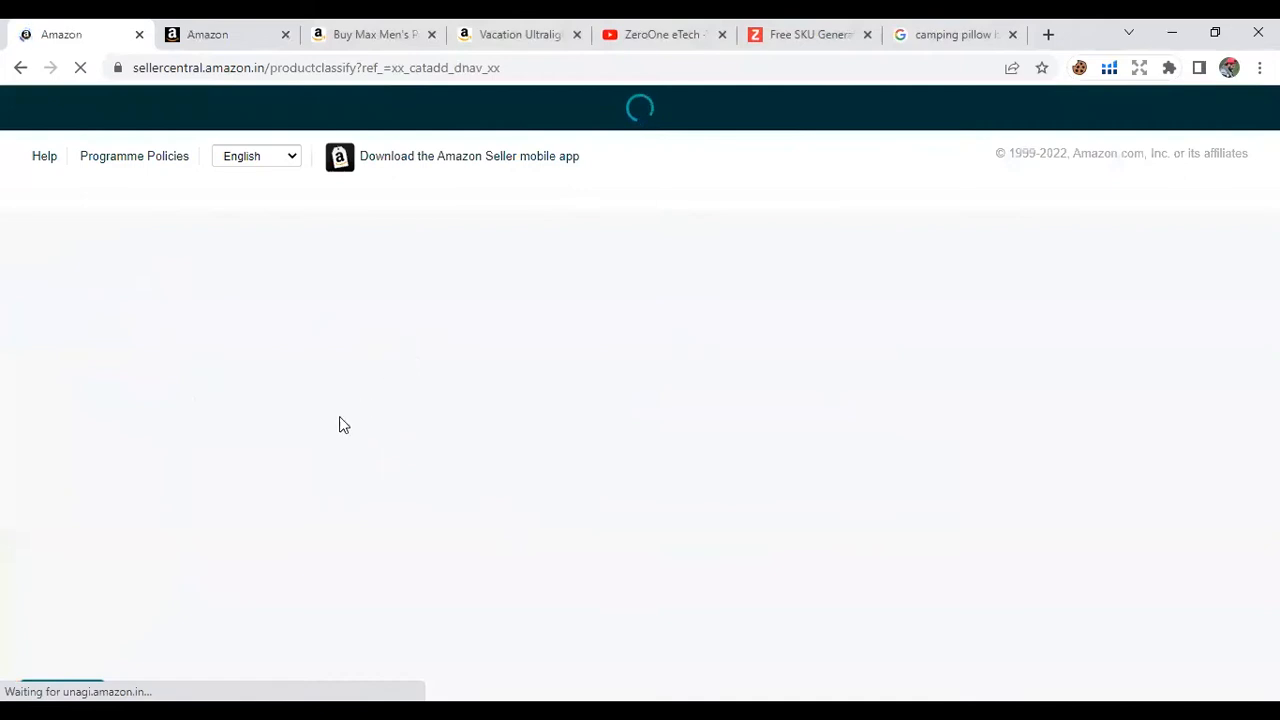
pyautogui.click(824, 402)
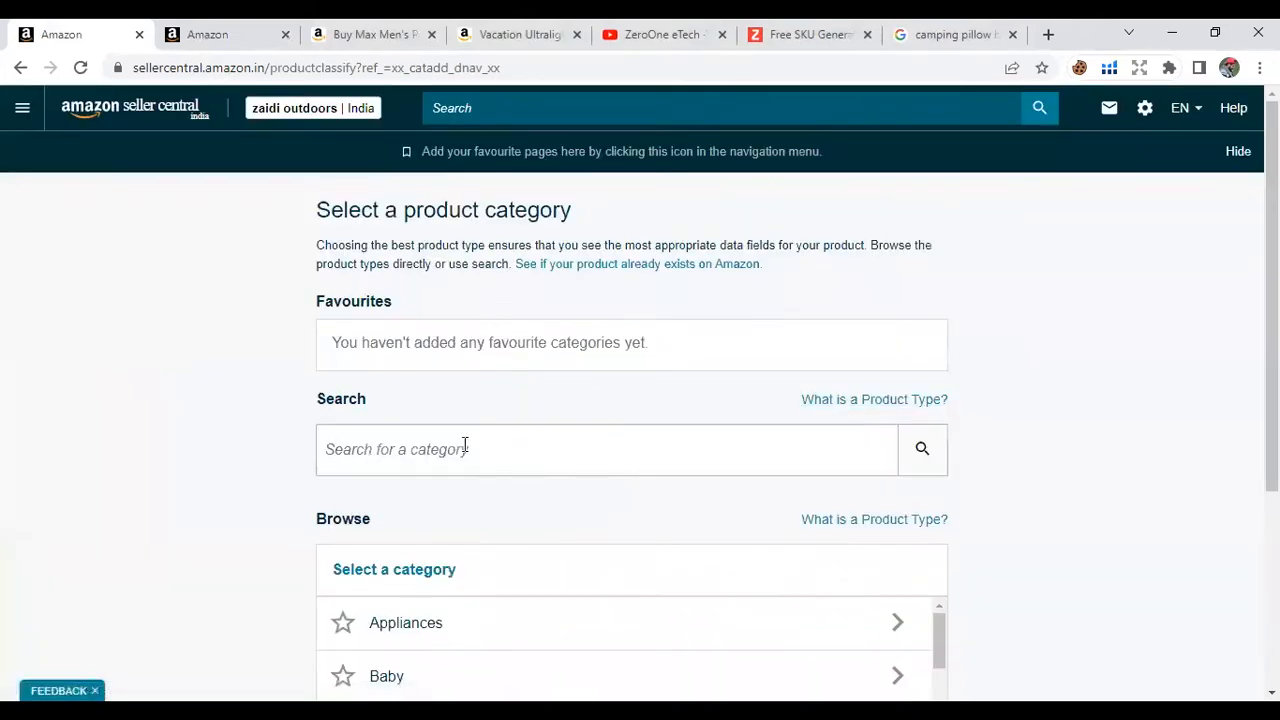
pyautogui.scroll(-1, 463, 449)
pyautogui.click(384, 365)
pyautogui.write('inflatable pill')
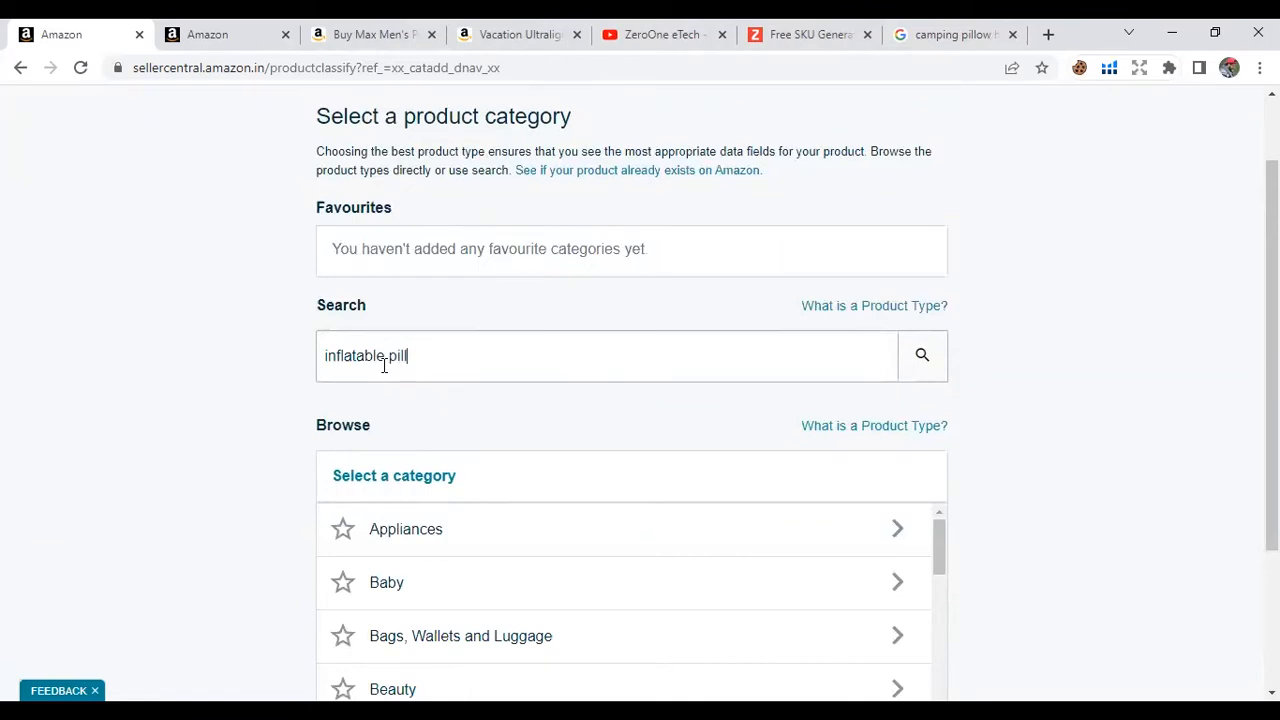
pyautogui.click(906, 355)
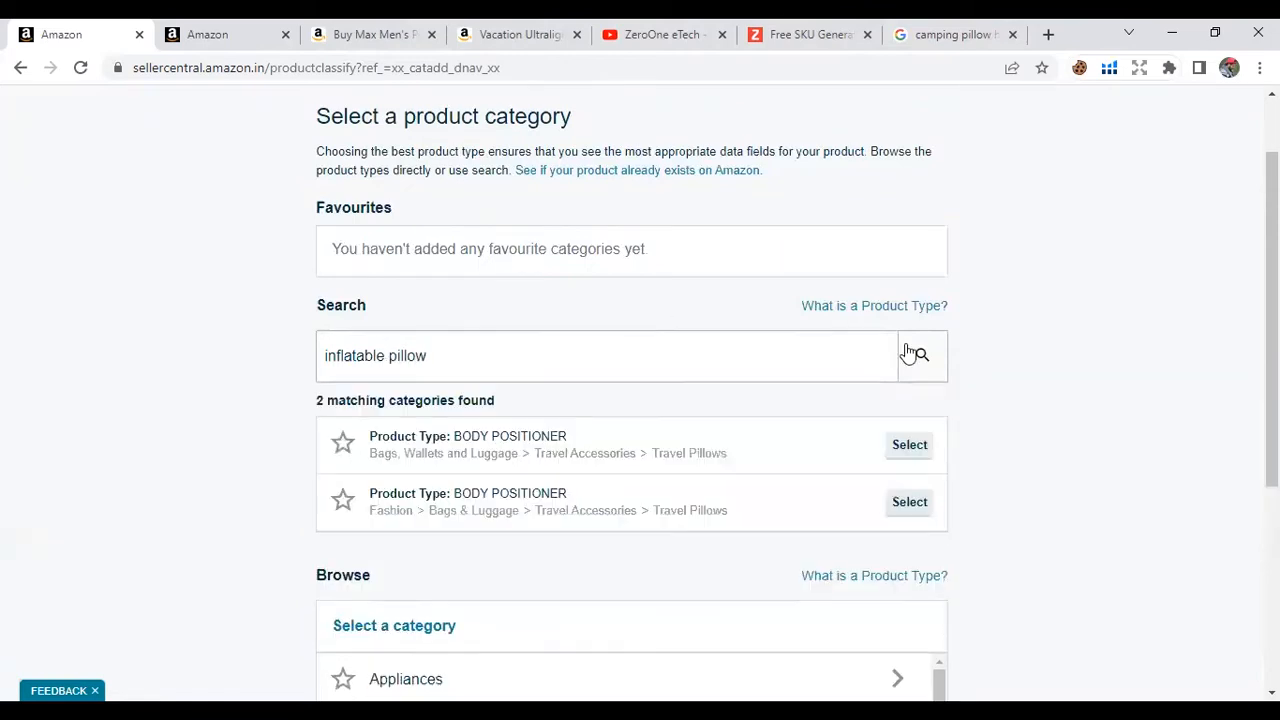
pyautogui.click(900, 452)
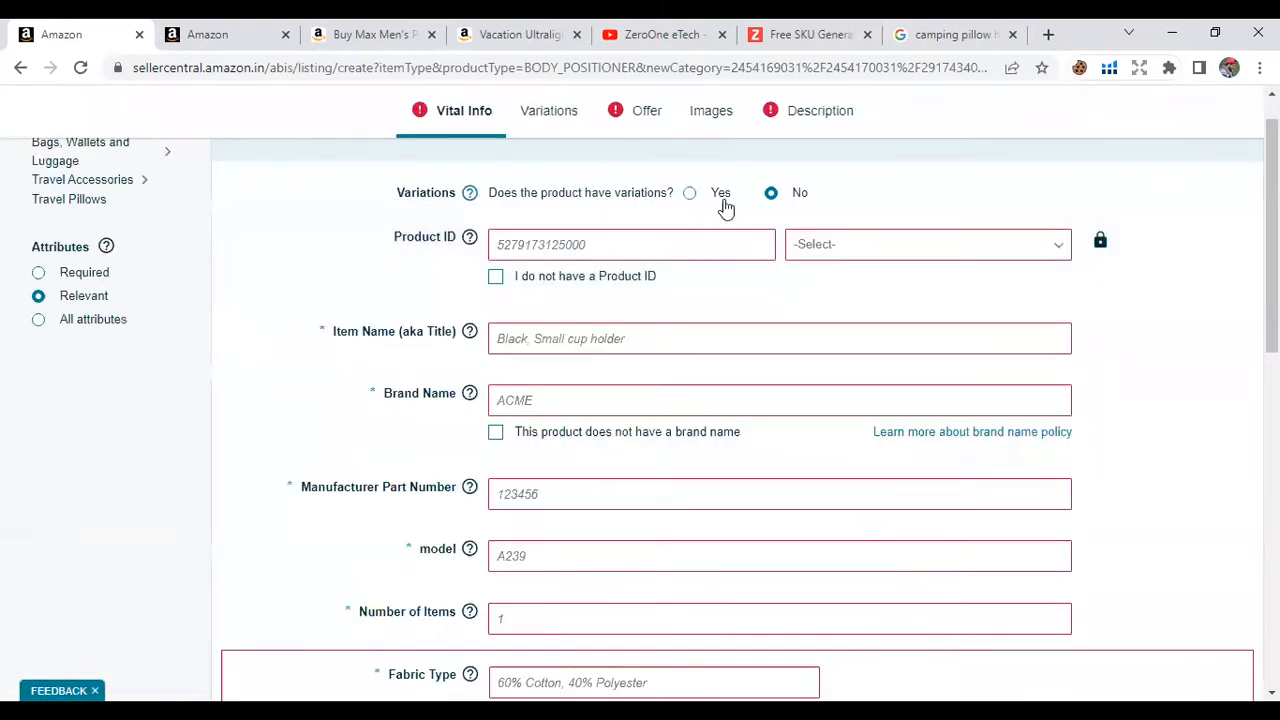
# - Show all attributes in the listing form and set the product to have variations by Color
pyautogui.click(88, 320)
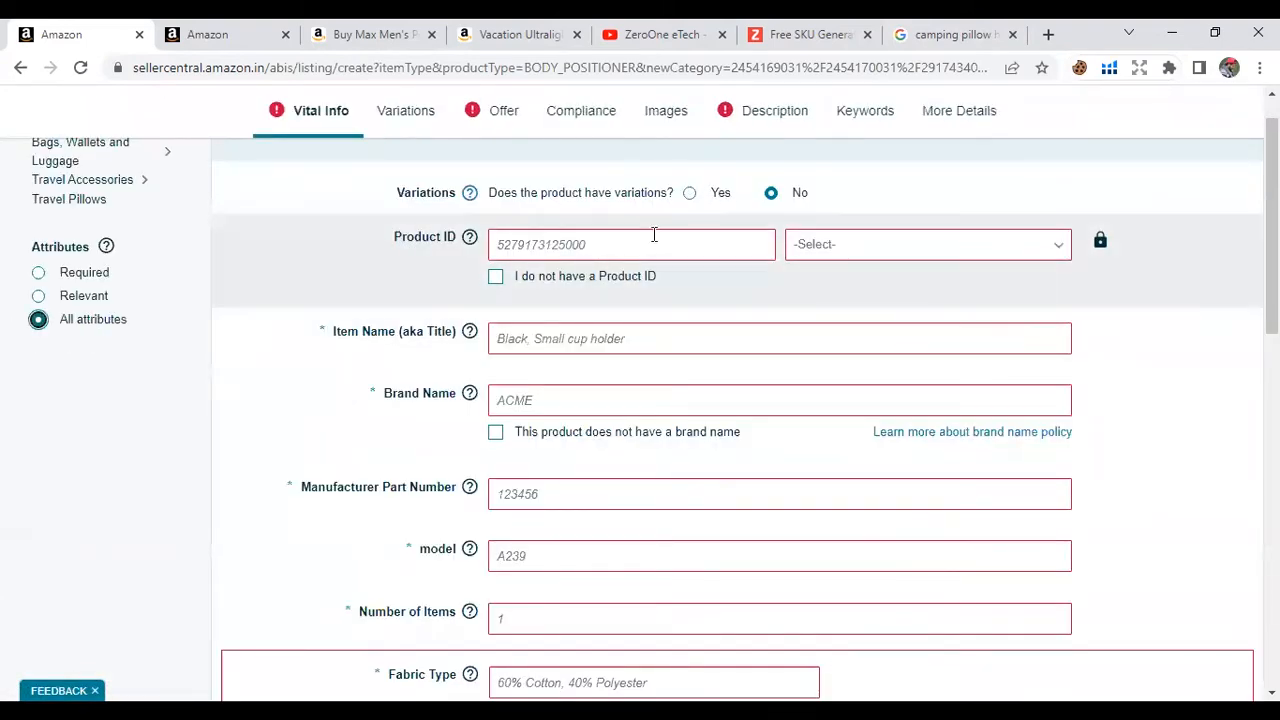
pyautogui.click(692, 192)
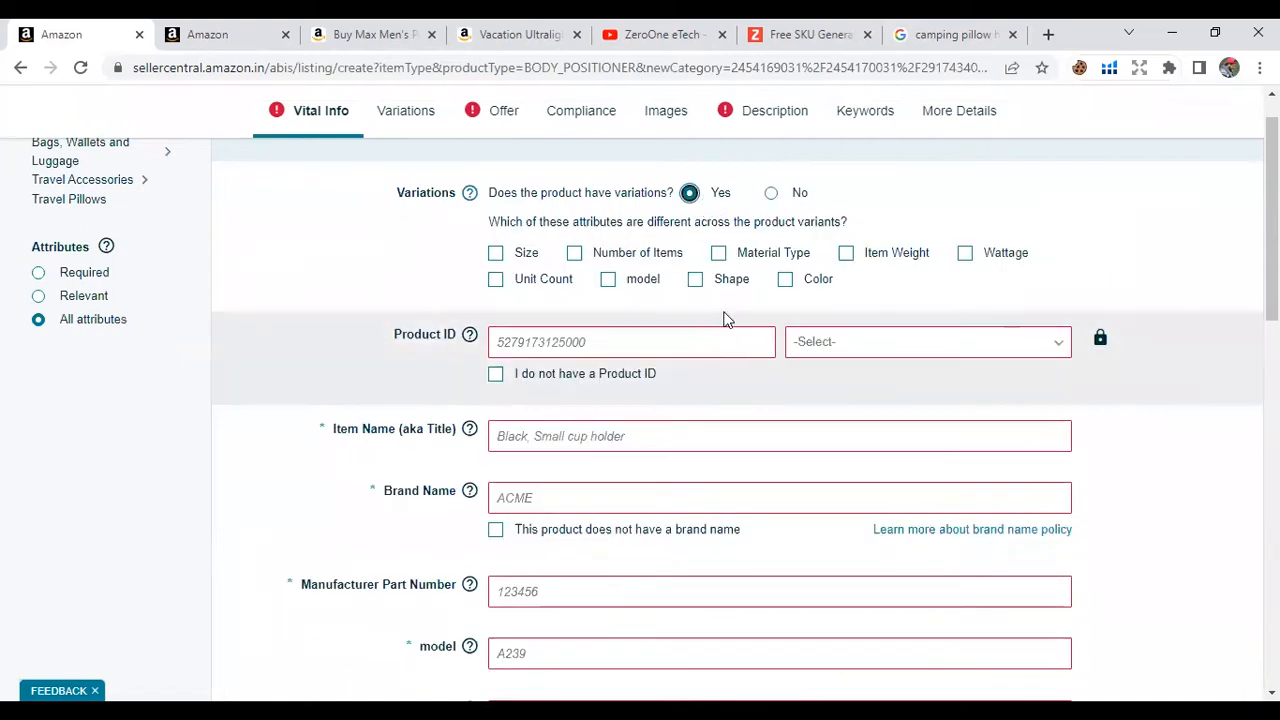
pyautogui.click(781, 283)
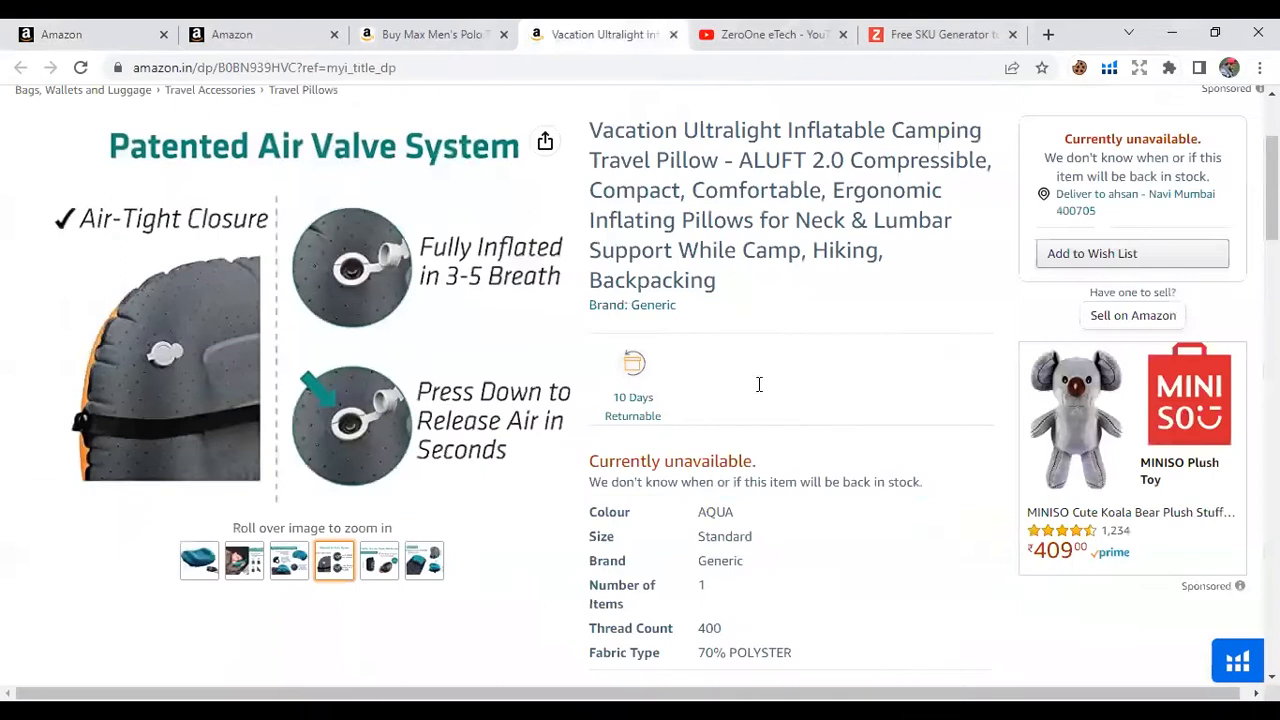
# - Copy "Ultralight Inflatable Camping Travel Pillow - ALUFT 2.0 Compressible, Compact, Comfortable" from the existing listing's title into the new product's item name
pyautogui.scroll(2, 757, 383)
pyautogui.moveTo(683, 331); pyautogui.dragTo(824, 392)
pyautogui.hotkey('ctrl', 'c')
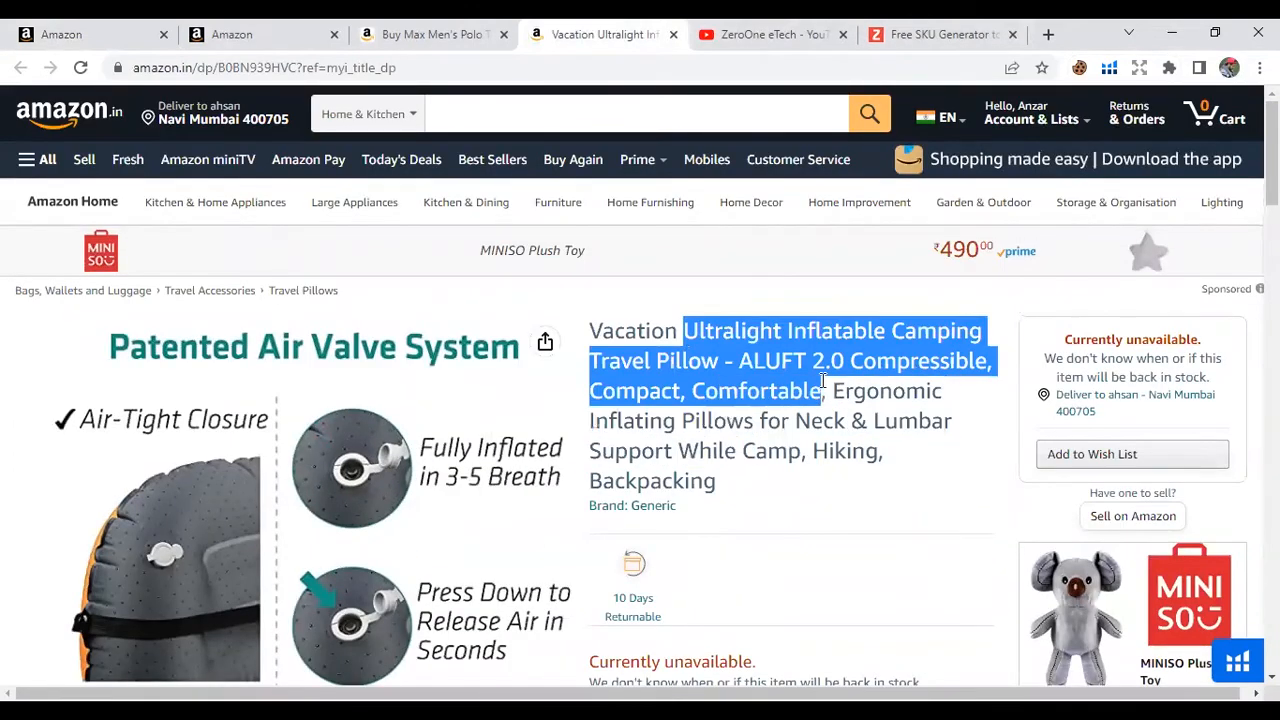
pyautogui.click(24, 22)
pyautogui.click(549, 343)
pyautogui.hotkey('ctrl', 'v')
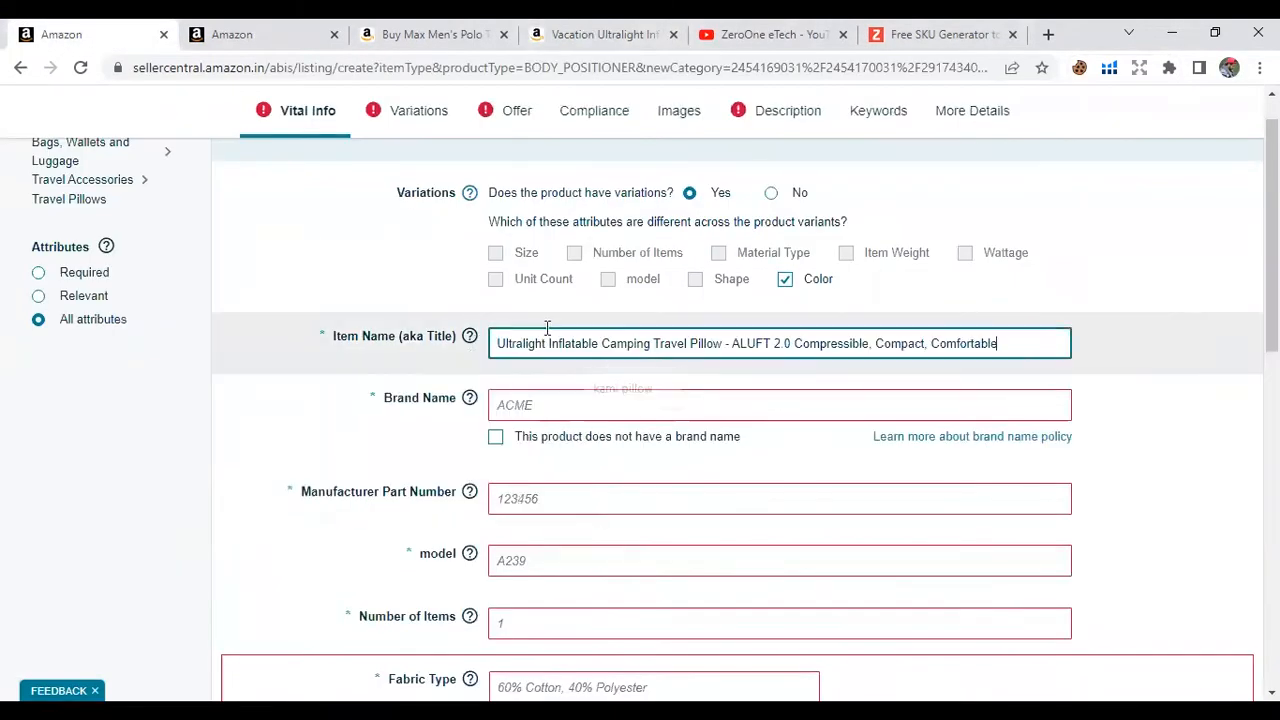
pyautogui.moveTo(550, 343); pyautogui.dragTo(467, 348)
pyautogui.click(499, 346)
# - Set the brand name to Generic, the manufacturer part number to 123 and the model to a12
pyautogui.click(528, 402)
pyautogui.click(598, 448)
pyautogui.click(536, 500)
pyautogui.click(600, 541)
pyautogui.click(558, 558)
pyautogui.click(600, 599)
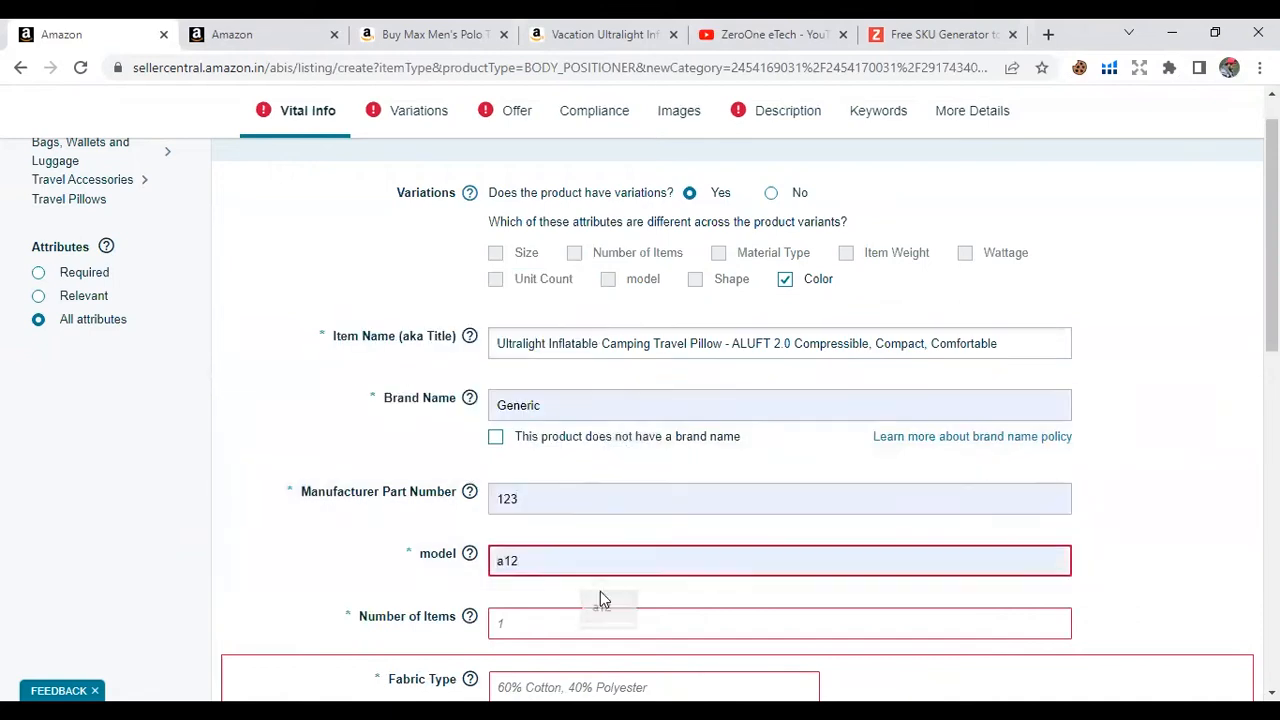
# - Set the number of items to 1 and the fabric type to 60% polyester
pyautogui.scroll(-1, 600, 592)
pyautogui.click(531, 525)
pyautogui.click(596, 577)
pyautogui.click(531, 590)
pyautogui.click(596, 636)
# - Set the unit count to 1 with unit count type Count, and the size to Standard
pyautogui.scroll(-2, 587, 584)
pyautogui.click(557, 486)
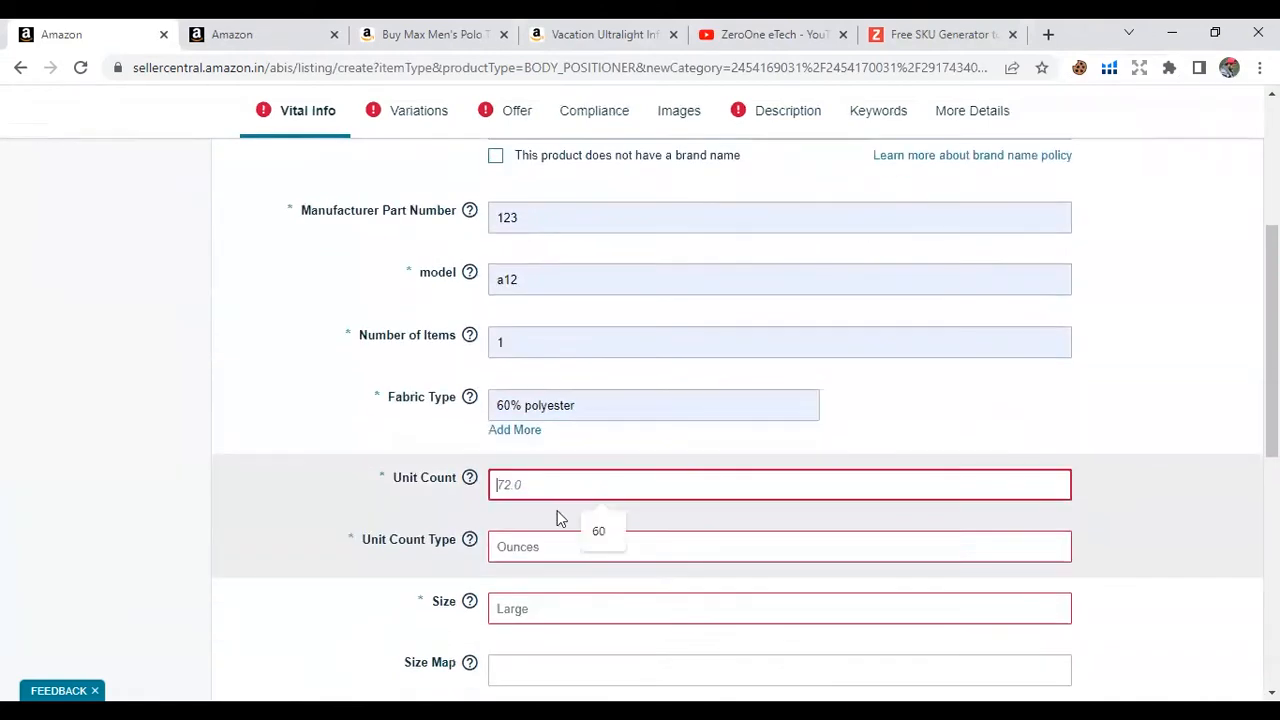
pyautogui.write('1')
pyautogui.click(529, 546)
pyautogui.write('c')
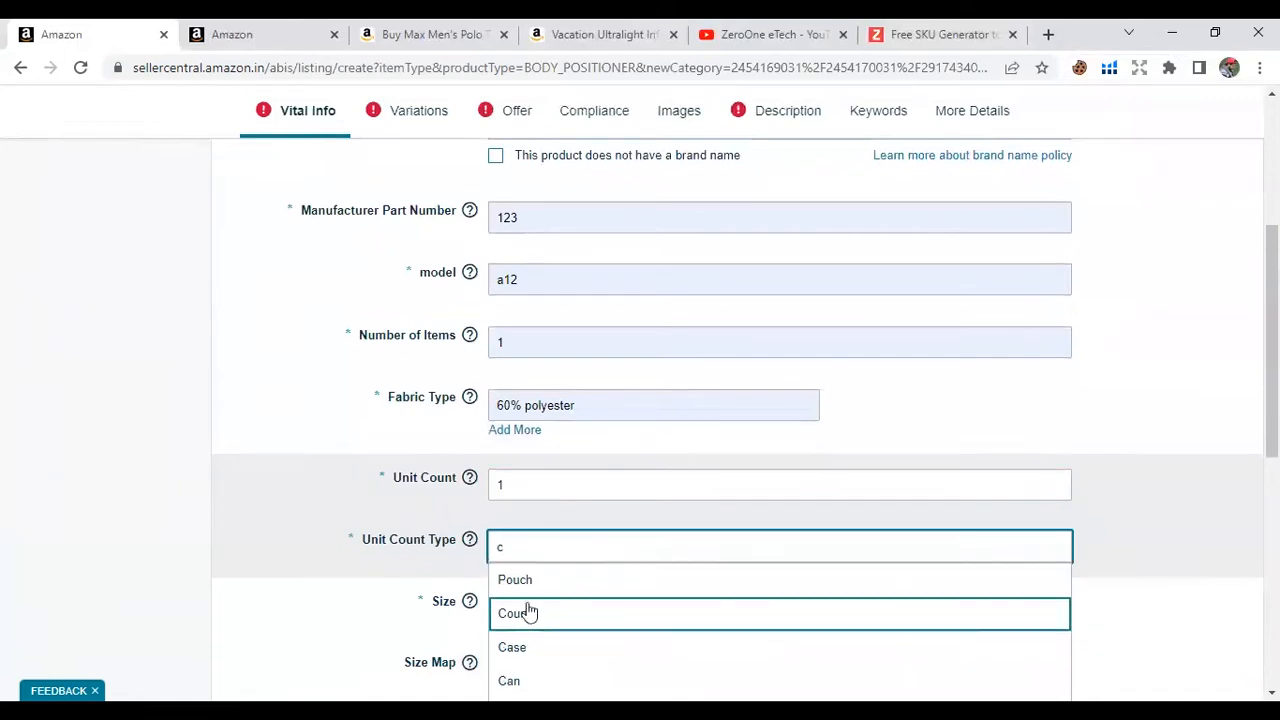
pyautogui.click(529, 612)
pyautogui.click(549, 620)
pyautogui.write('Standard')
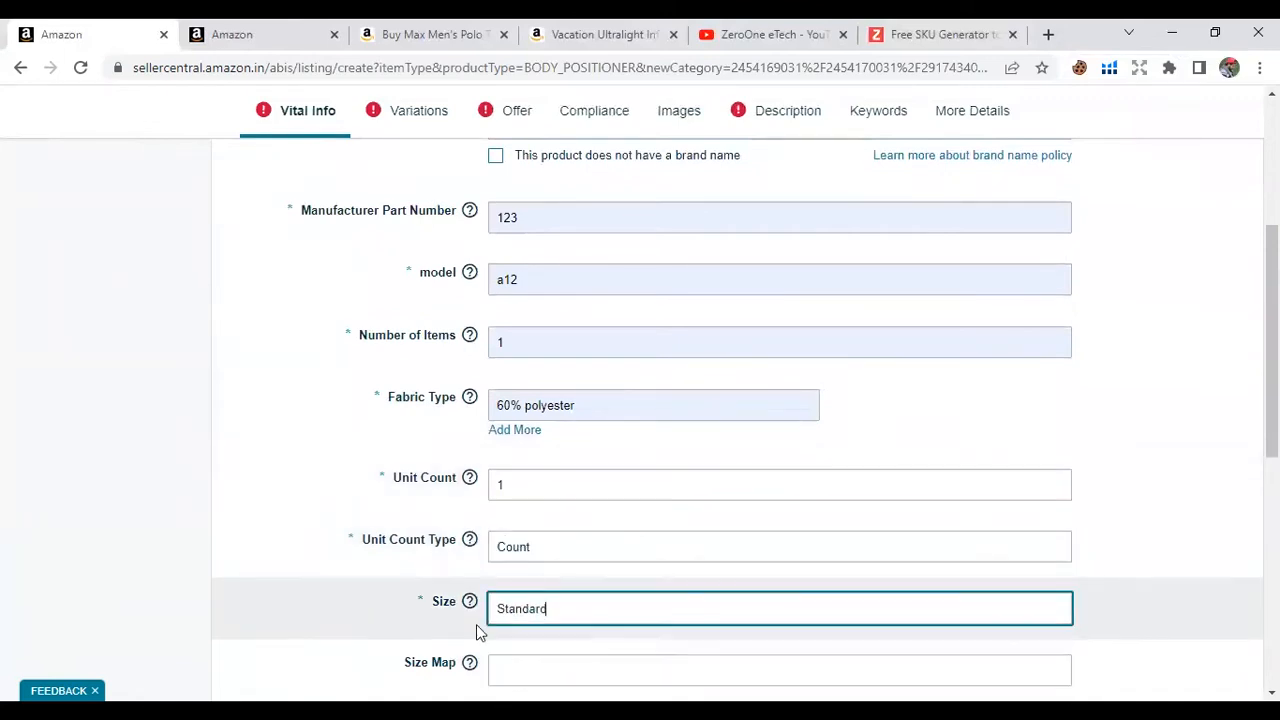
# - Fill in the remaining required vital info fields and open the listing's Variations section
pyautogui.scroll(-3, 476, 624)
pyautogui.click(530, 357)
pyautogui.click(568, 404)
pyautogui.click(551, 421)
pyautogui.click(607, 472)
pyautogui.click(535, 457)
pyautogui.click(553, 482)
pyautogui.click(597, 560)
pyautogui.click(556, 545)
pyautogui.scroll(15, 443, 486)
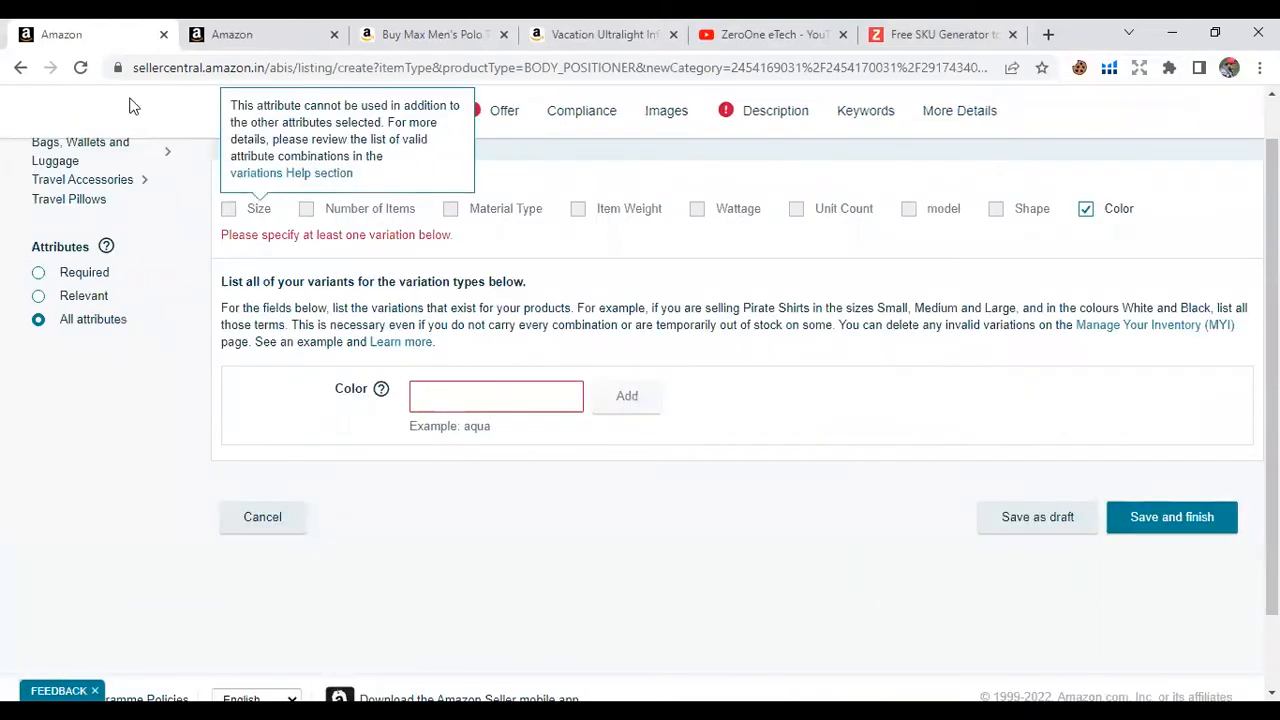
# - Check the cam01 and cam02 pillows in the inventory, and add the color variants aqua and grey to the new listing
pyautogui.click(225, 34)
pyautogui.scroll(-2, 352, 533)
pyautogui.scroll(-6, 352, 533)
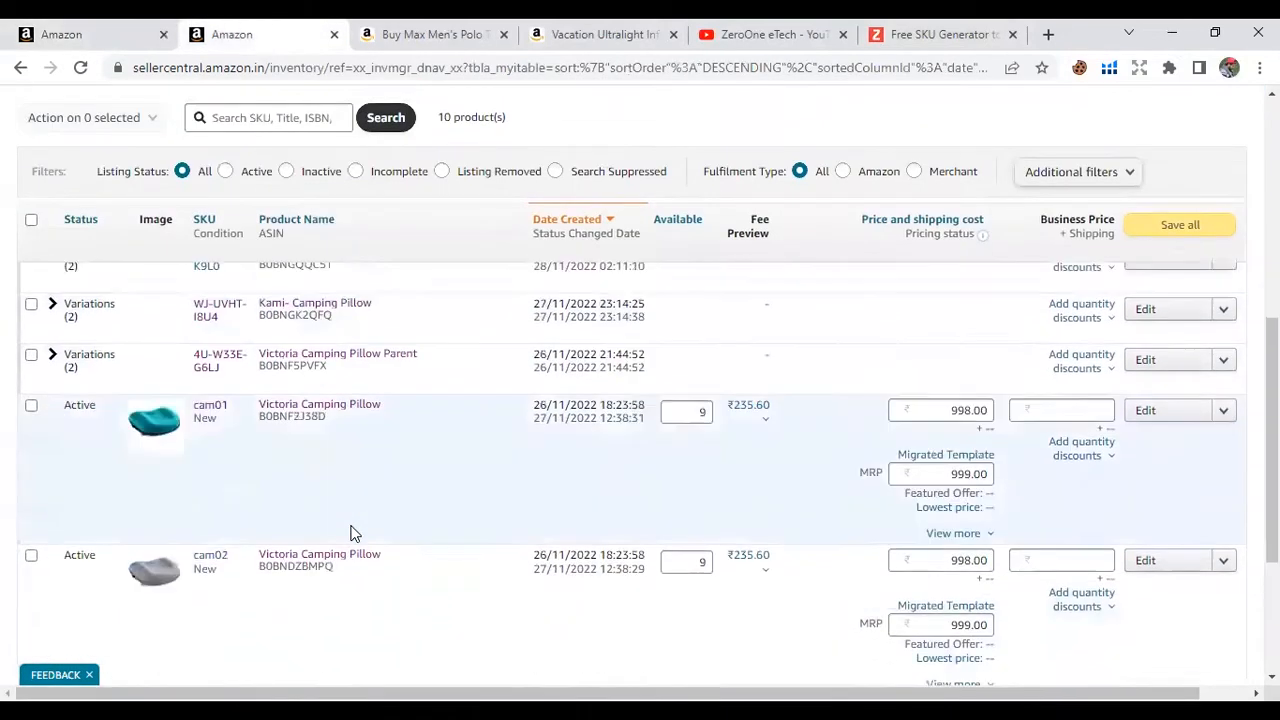
pyautogui.scroll(2, 286, 515)
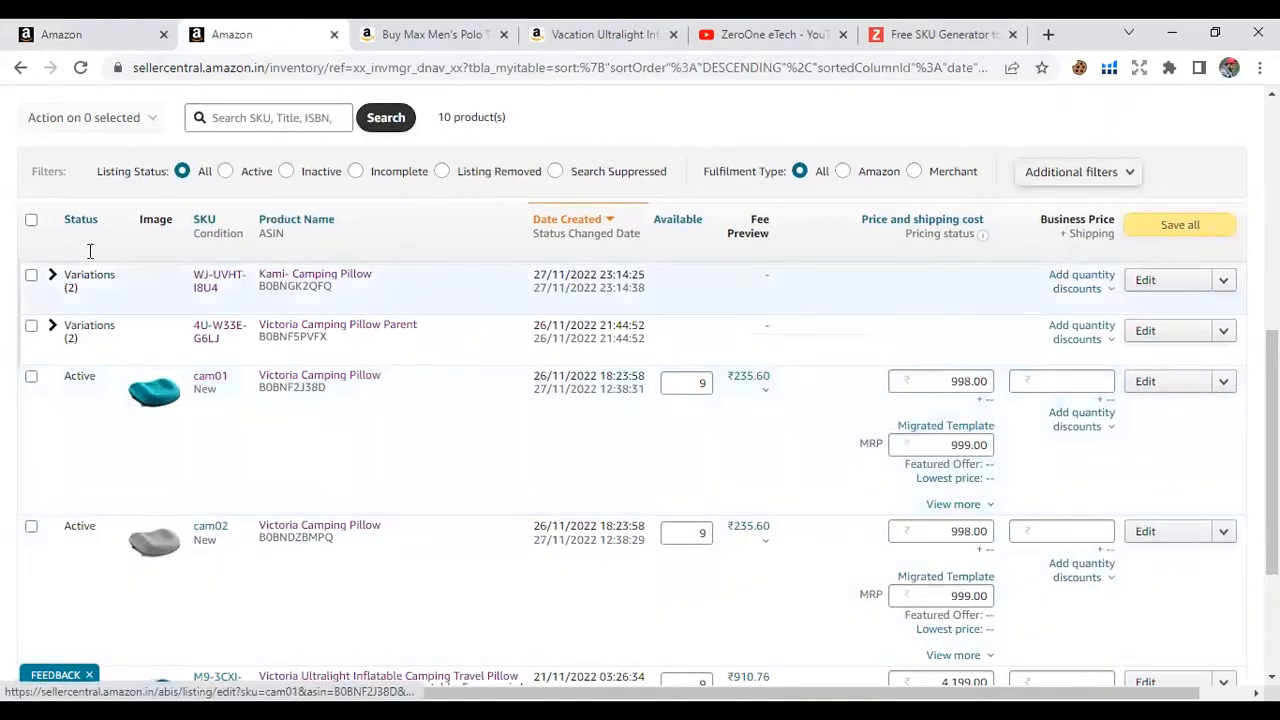
pyautogui.click(68, 34)
pyautogui.click(494, 404)
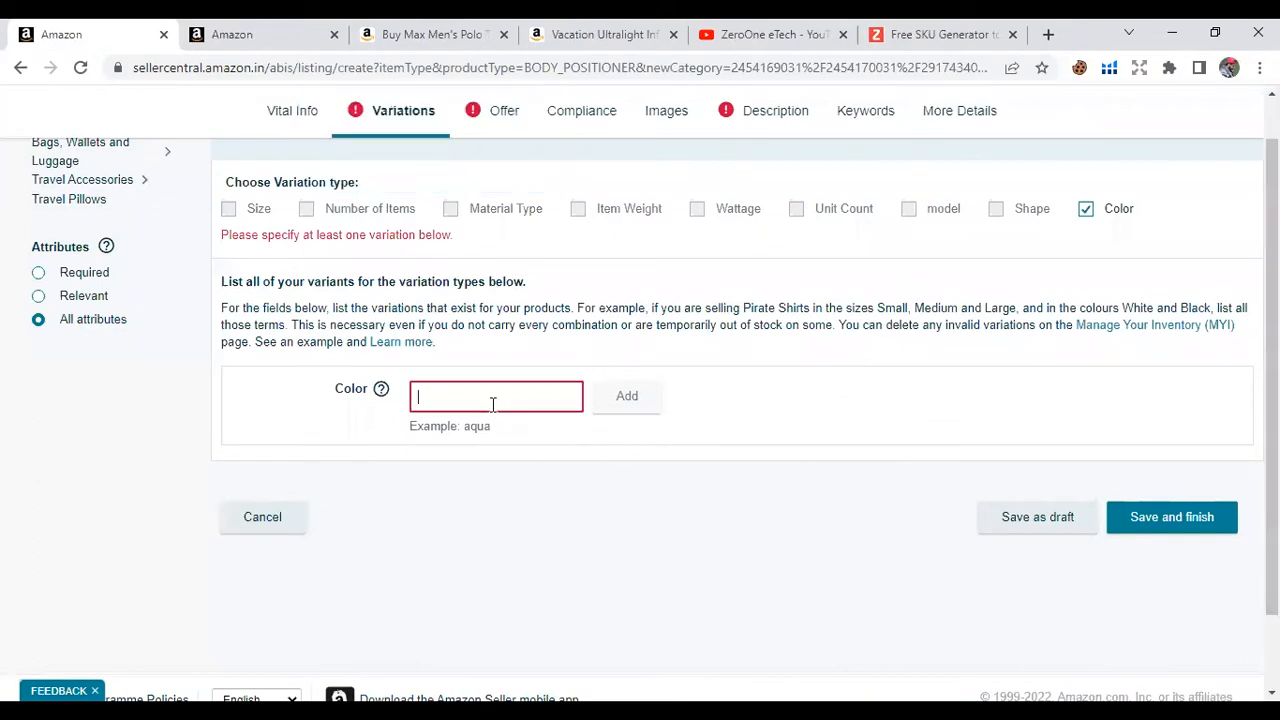
pyautogui.write('aqua')
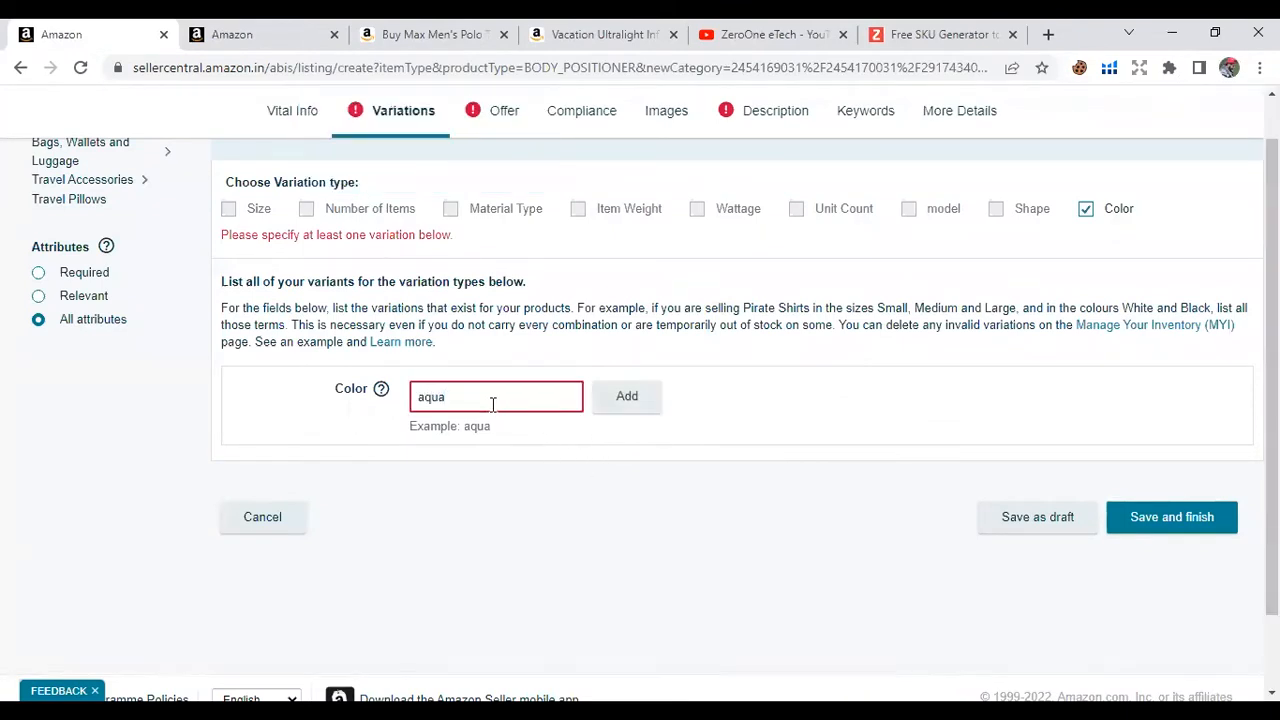
pyautogui.click(600, 397)
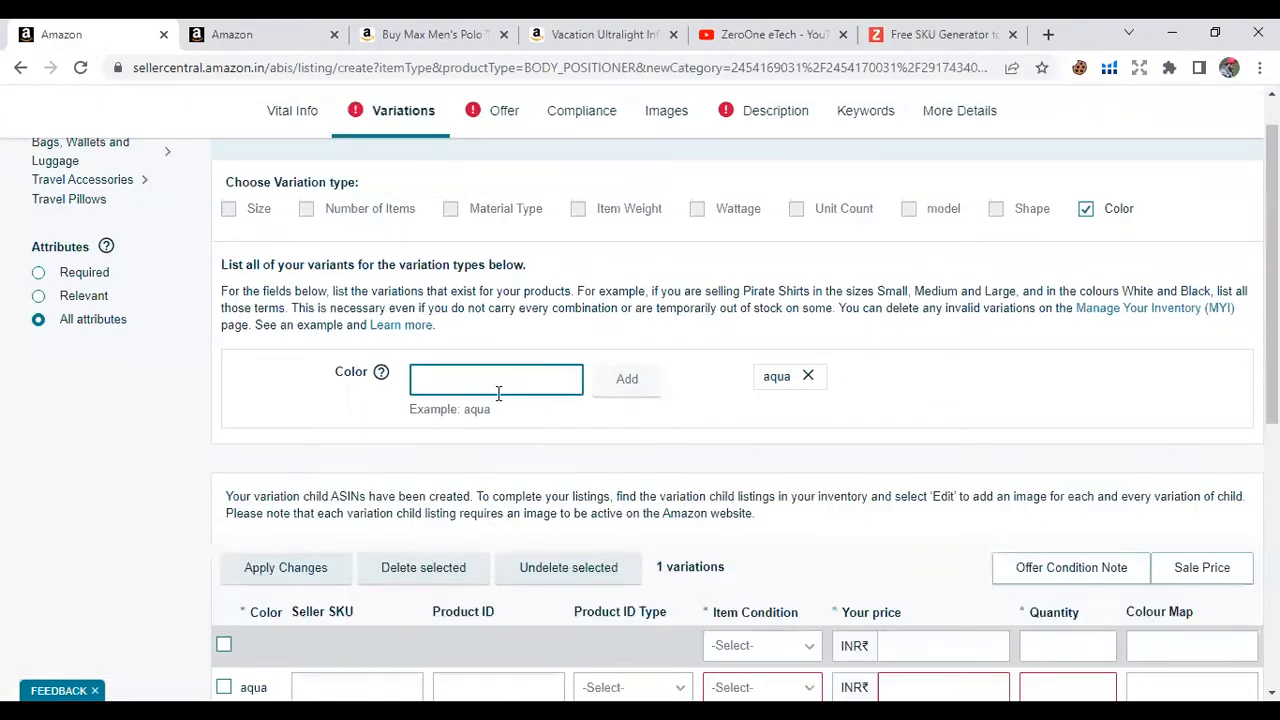
pyautogui.write('grey')
pyautogui.click(625, 381)
# - Set the product ID type to ASIN for both the aqua and grey variants
pyautogui.scroll(-2, 590, 420)
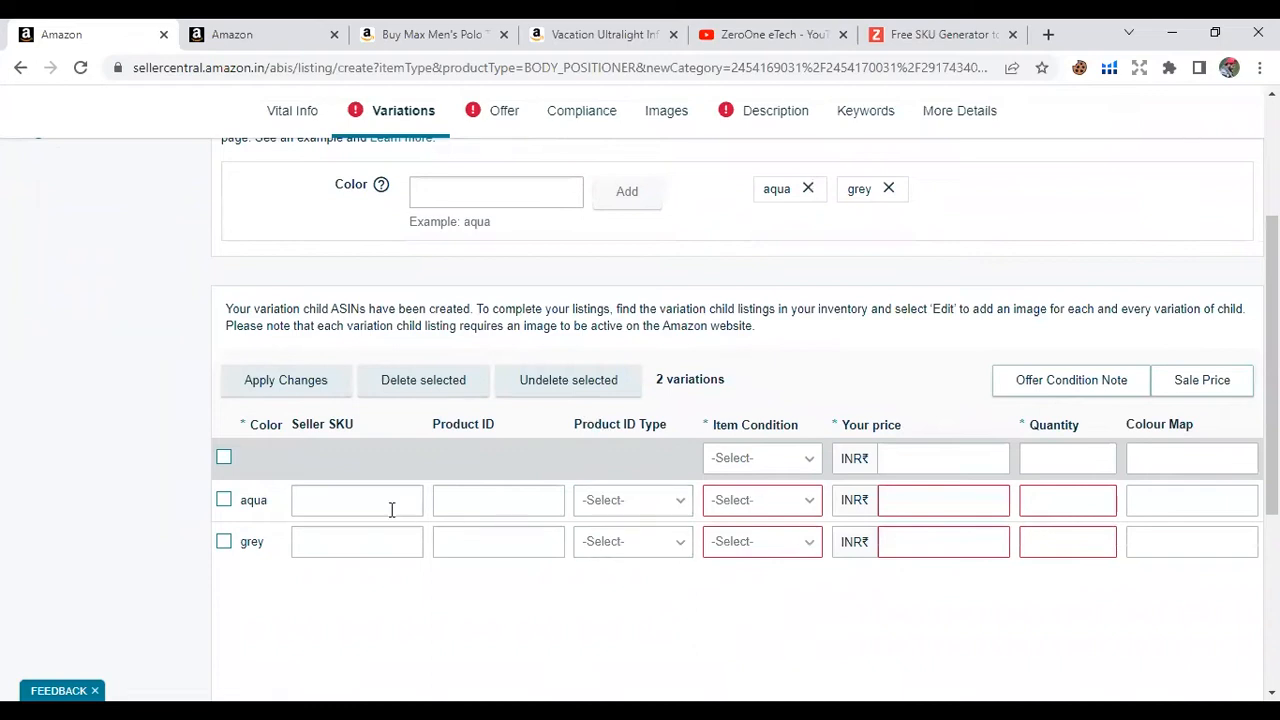
pyautogui.click(674, 503)
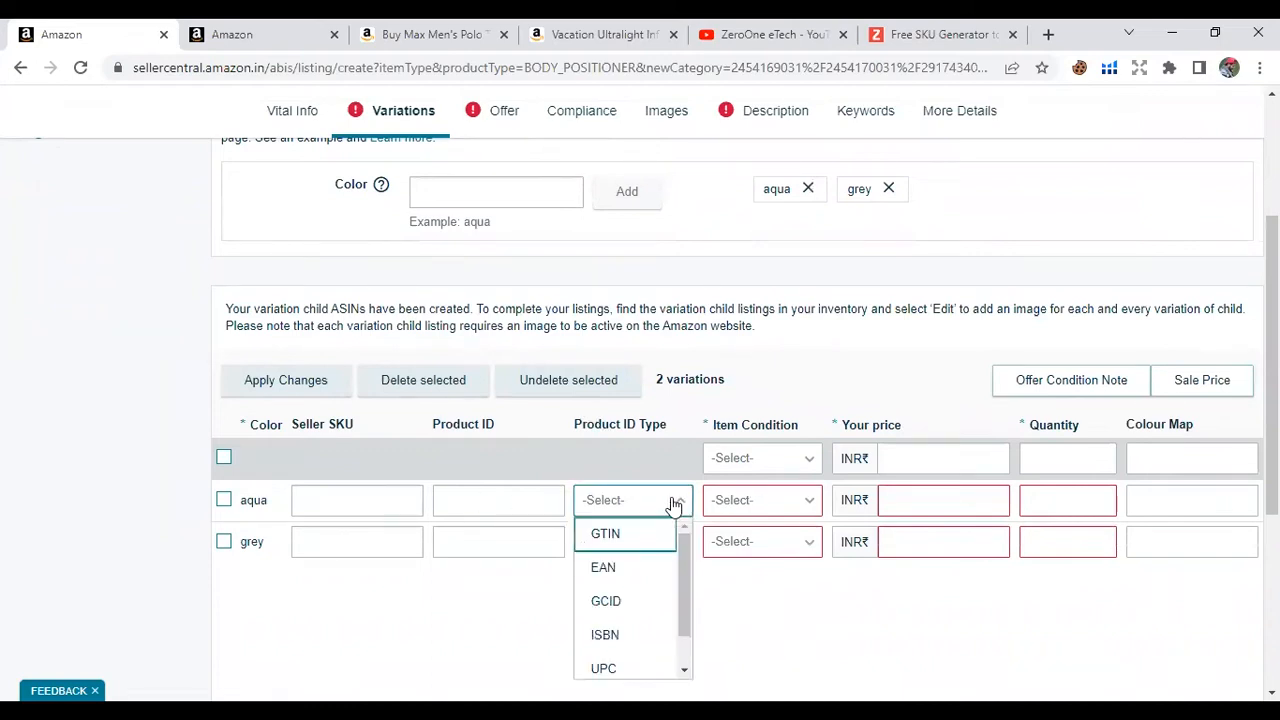
pyautogui.click(633, 540)
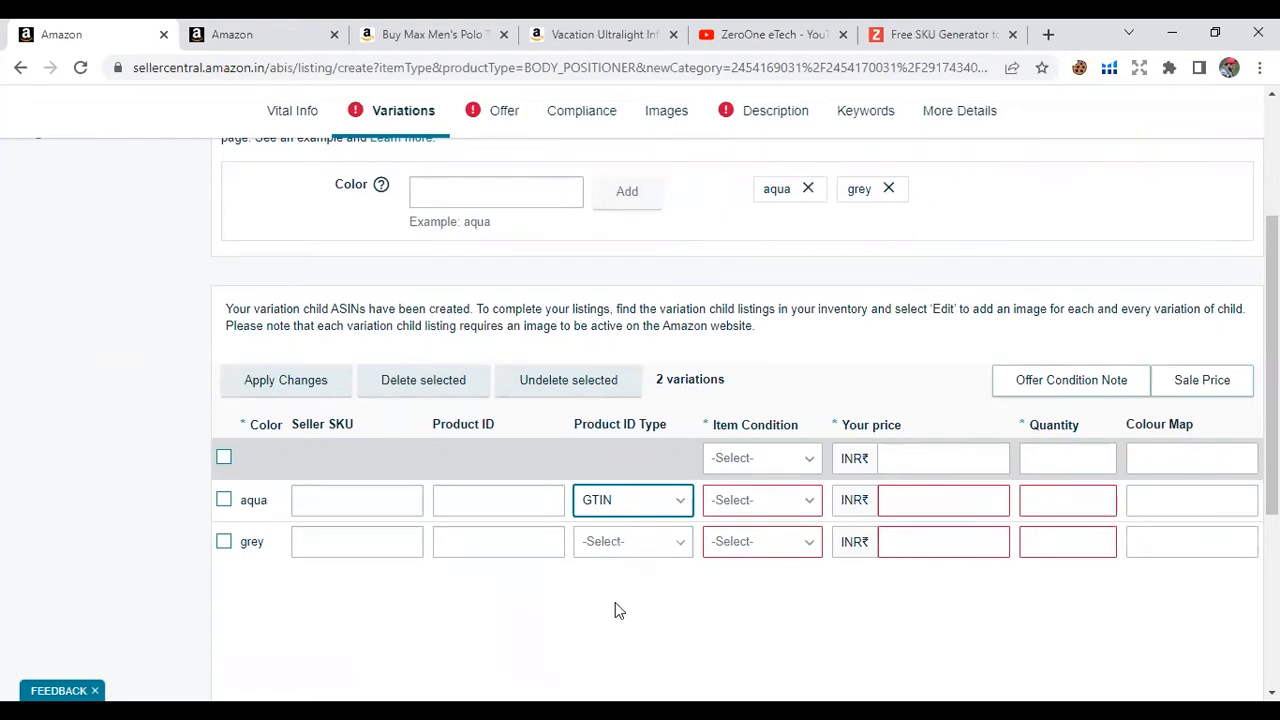
pyautogui.click(638, 505)
pyautogui.scroll(-1, 634, 600)
pyautogui.click(604, 661)
pyautogui.click(630, 541)
pyautogui.scroll(-1, 636, 620)
pyautogui.click(618, 661)
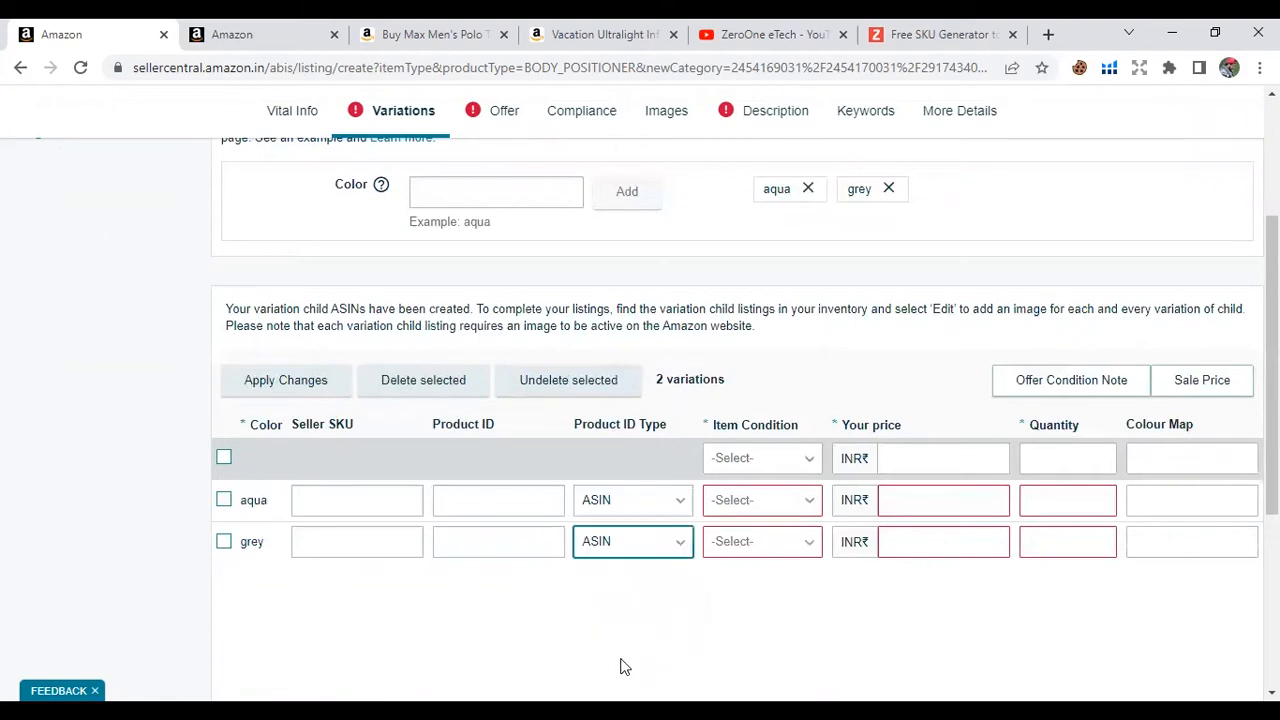
# - Copy the teal cam01 pillow's ASIN B0BNF2J38D from the inventory into the aqua variant's product ID
pyautogui.click(240, 36)
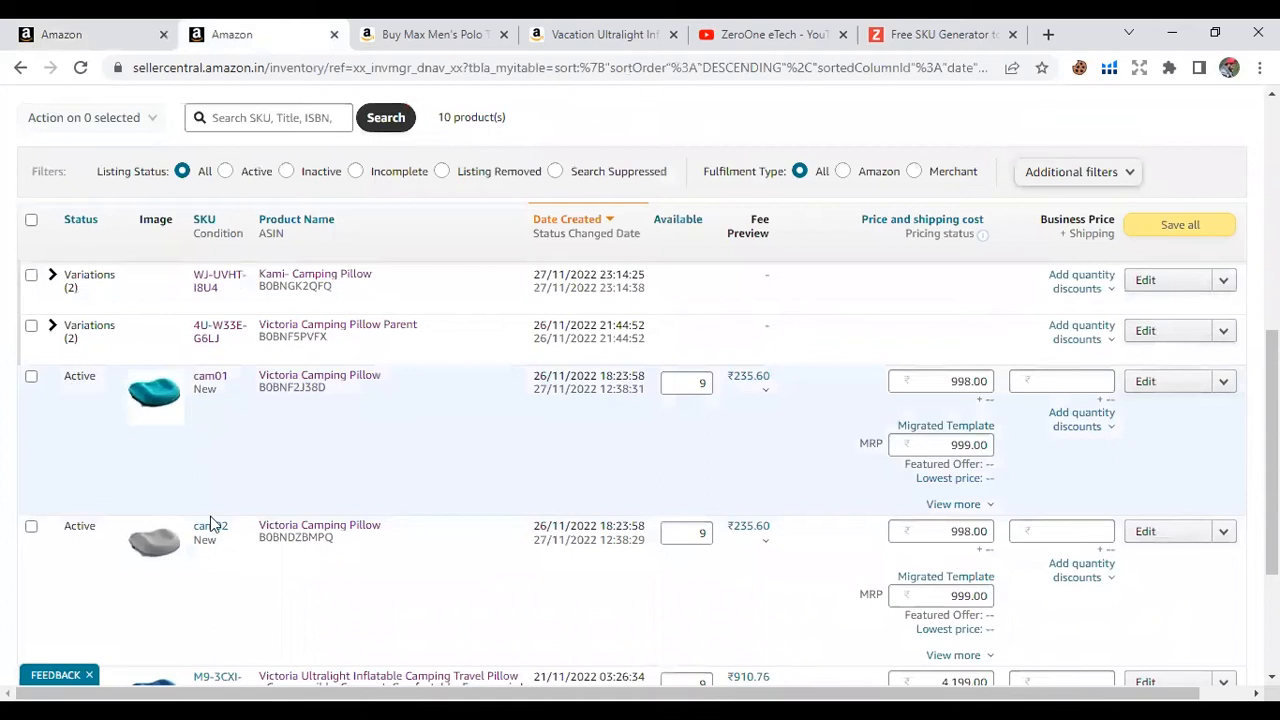
pyautogui.scroll(-2, 210, 521)
pyautogui.scroll(2, 283, 568)
pyautogui.moveTo(336, 390); pyautogui.dragTo(257, 392)
pyautogui.hotkey('ctrl', 'c')
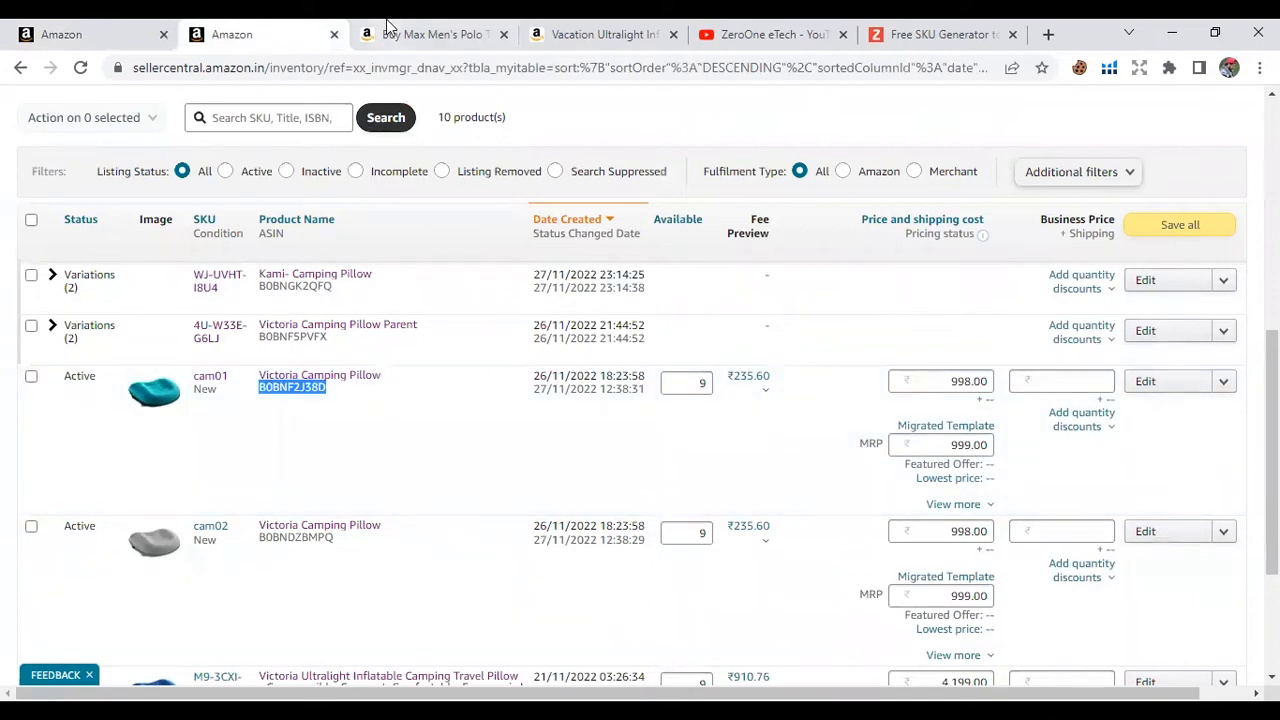
pyautogui.click(140, 34)
pyautogui.click(466, 504)
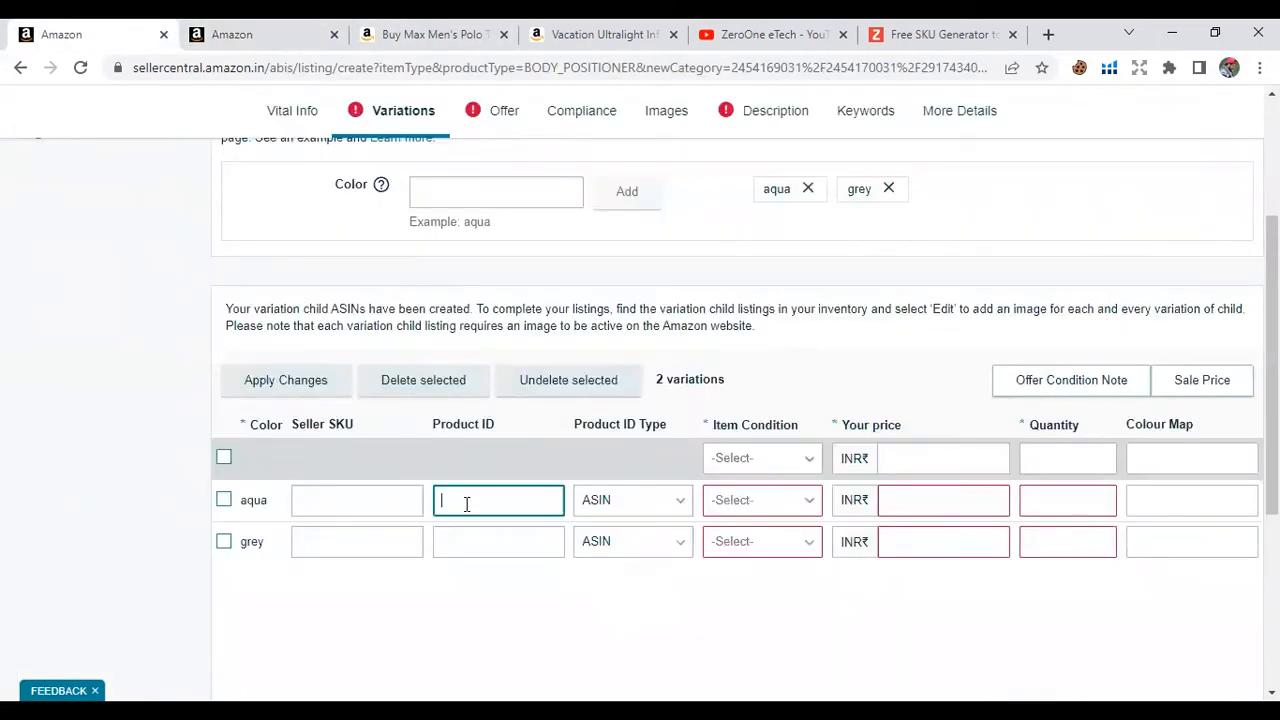
pyautogui.hotkey('ctrl', 'v')
# - Copy the grey cam02 pillow's ASIN B0BNDZBMPQ from the inventory into the grey variant's product ID
pyautogui.click(231, 34)
pyautogui.moveTo(341, 539); pyautogui.dragTo(254, 540)
pyautogui.click(338, 545)
pyautogui.moveTo(336, 540); pyautogui.dragTo(263, 540)
pyautogui.hotkey('ctrl', 'c')
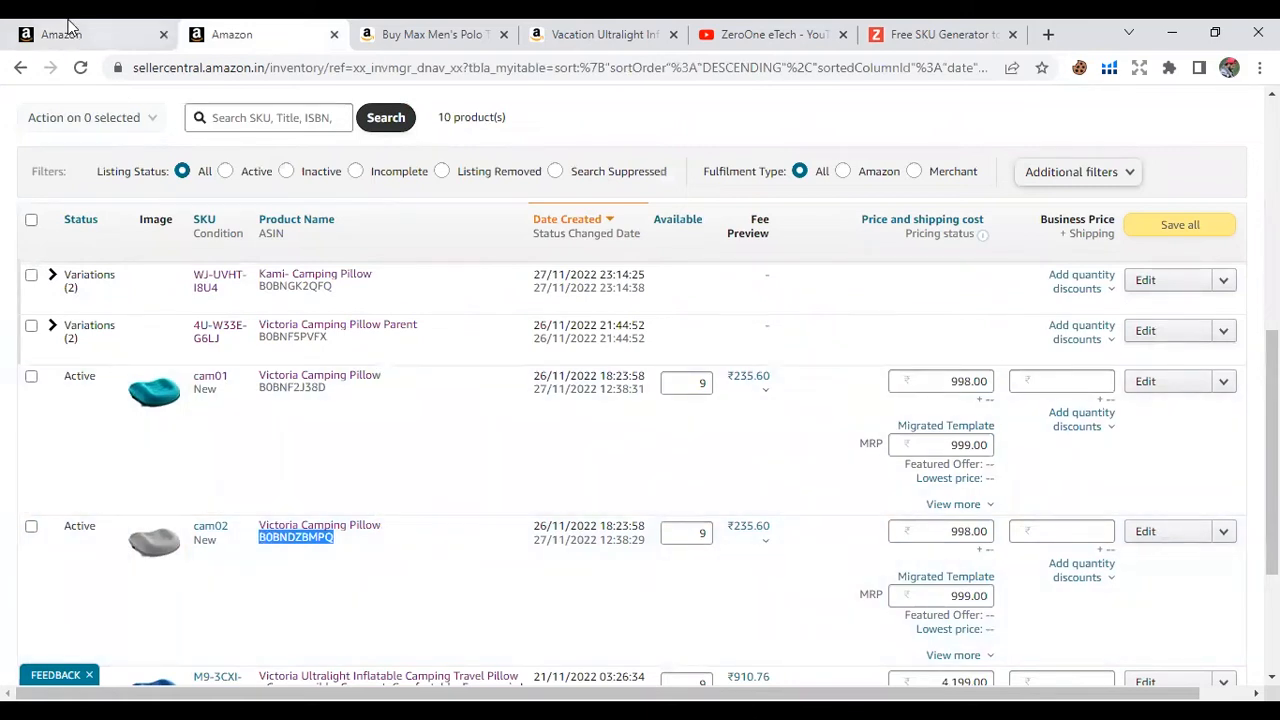
pyautogui.click(70, 30)
pyautogui.click(470, 541)
pyautogui.hotkey('ctrl', 'v')
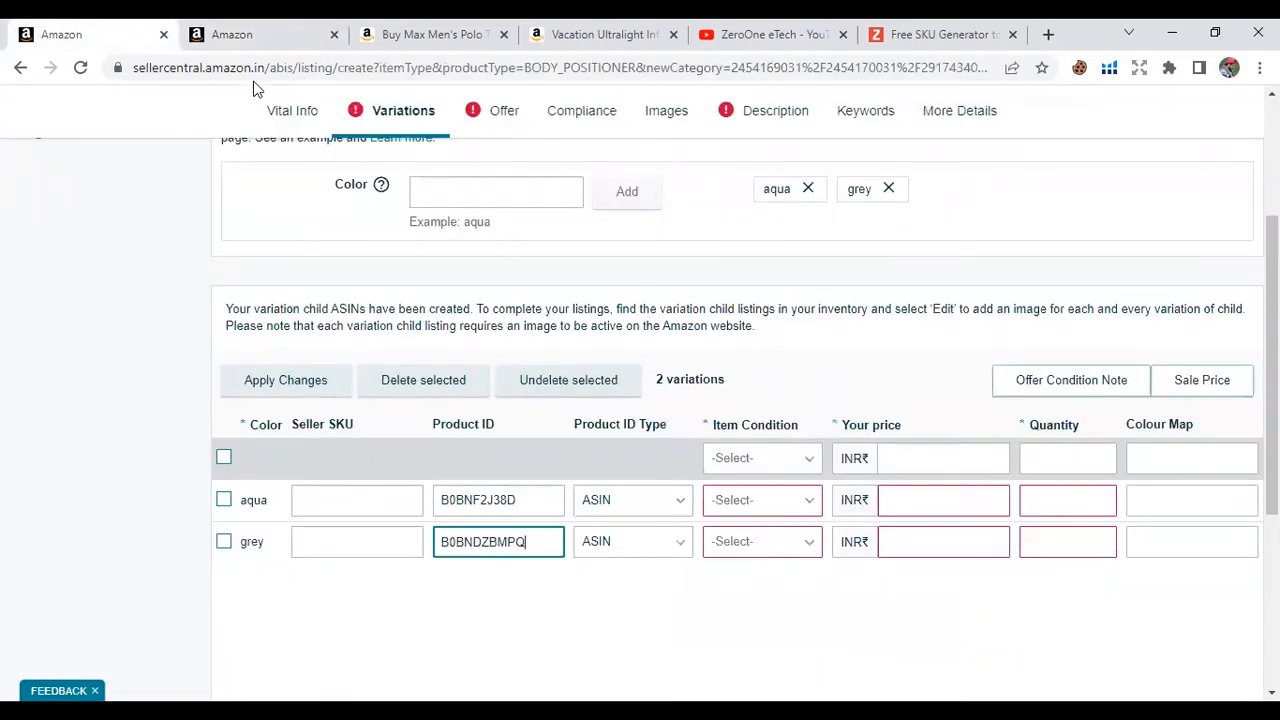
# - Look up both pillows' SKUs in the inventory and enter cam01 for the aqua variant and cam02 for the grey variant
pyautogui.click(245, 34)
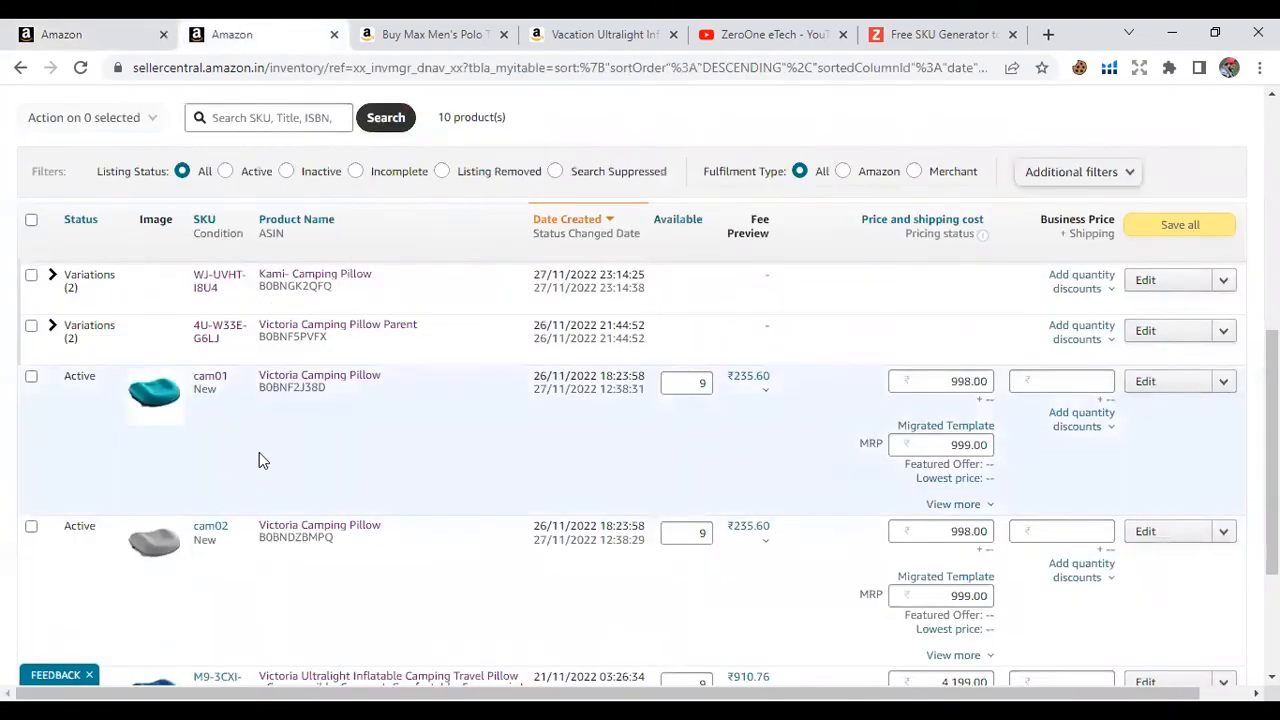
pyautogui.moveTo(230, 377); pyautogui.dragTo(199, 378)
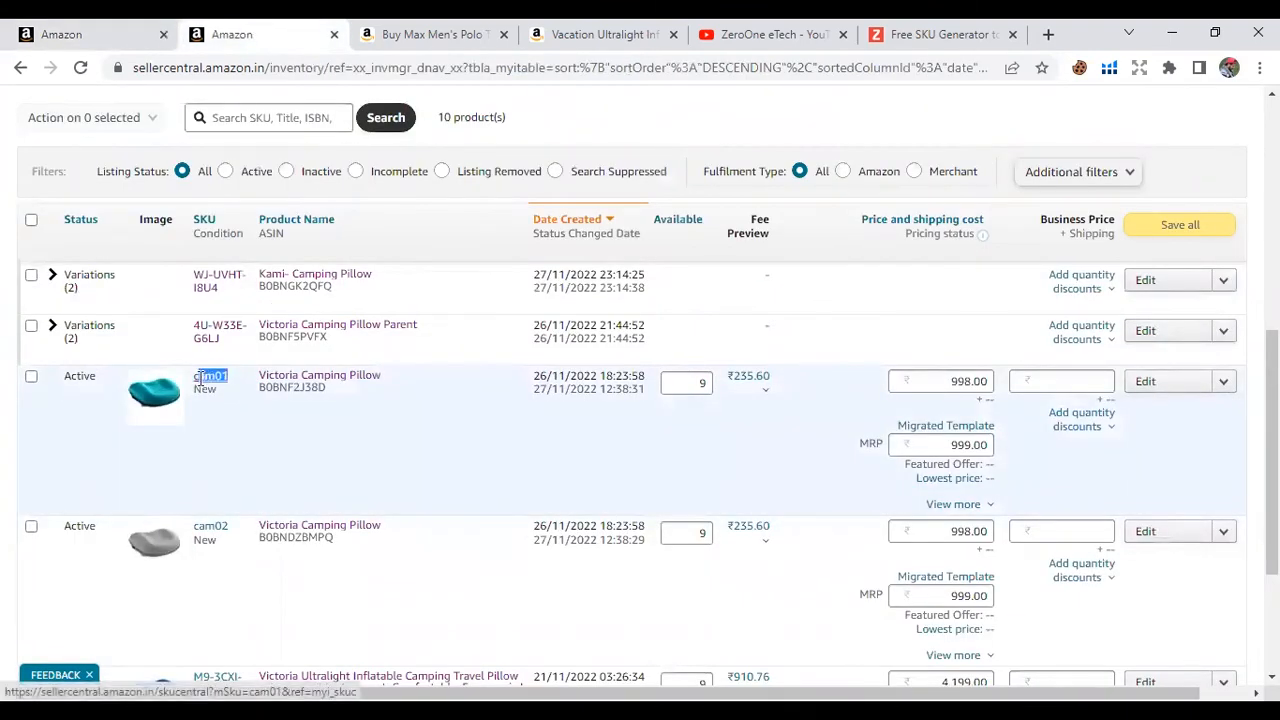
pyautogui.click(251, 446)
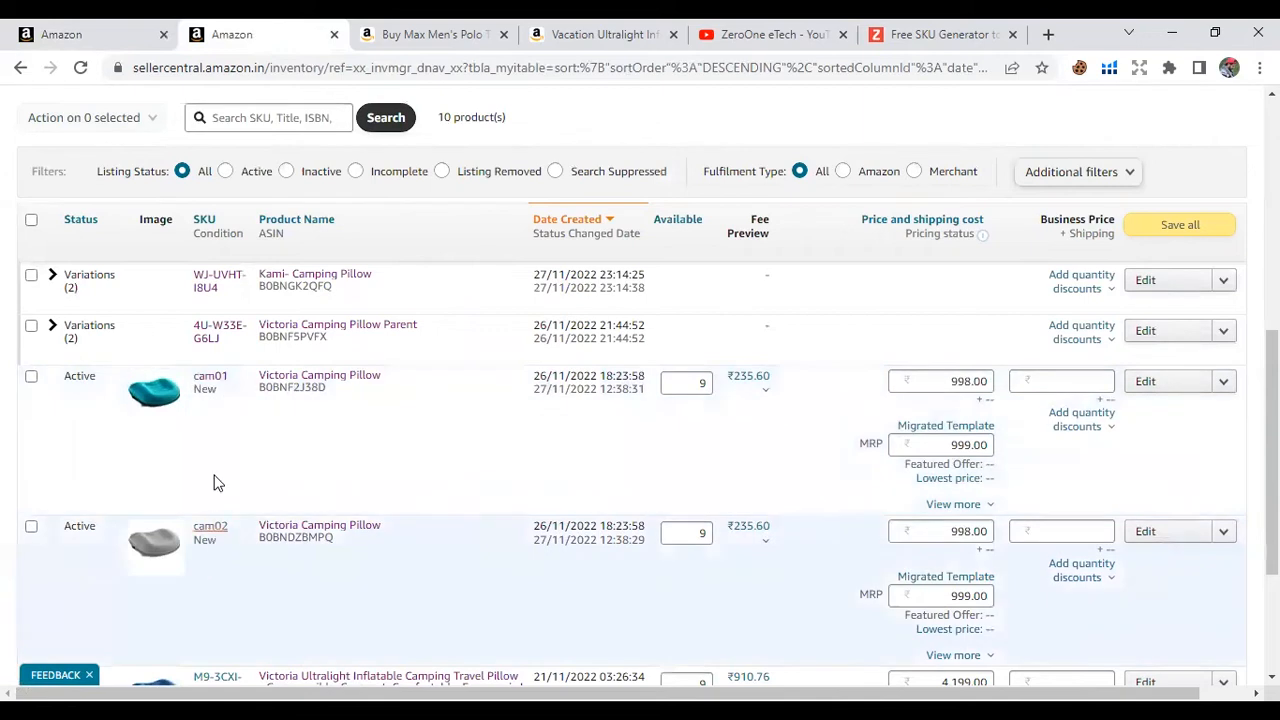
pyautogui.click(97, 30)
pyautogui.click(320, 499)
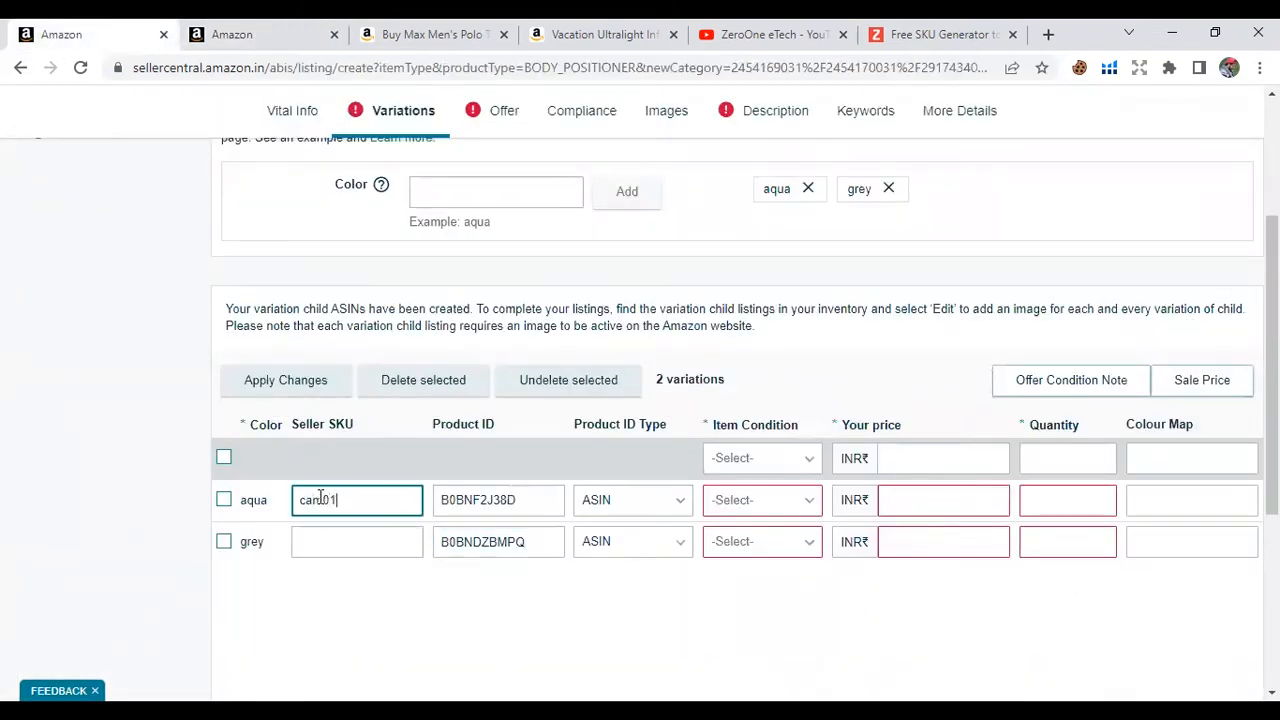
pyautogui.click(324, 543)
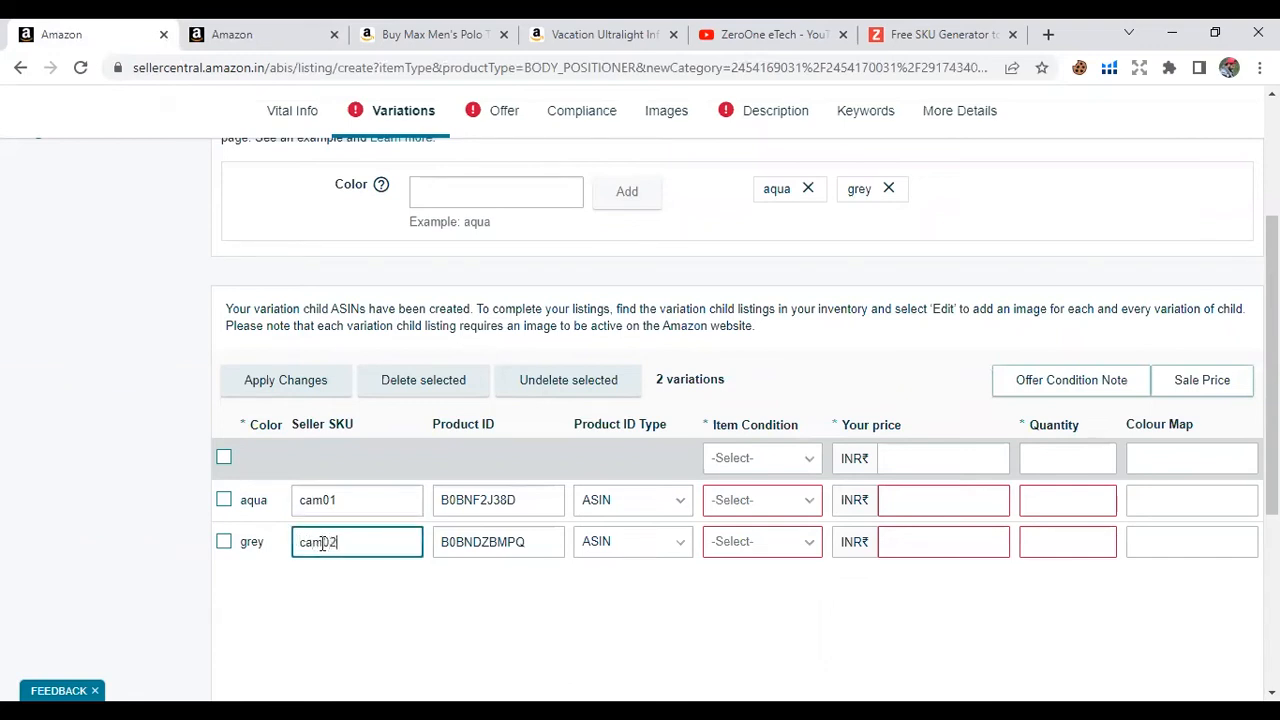
# - Select all variation rows and apply the item condition New to both the aqua and grey variants
pyautogui.click(270, 34)
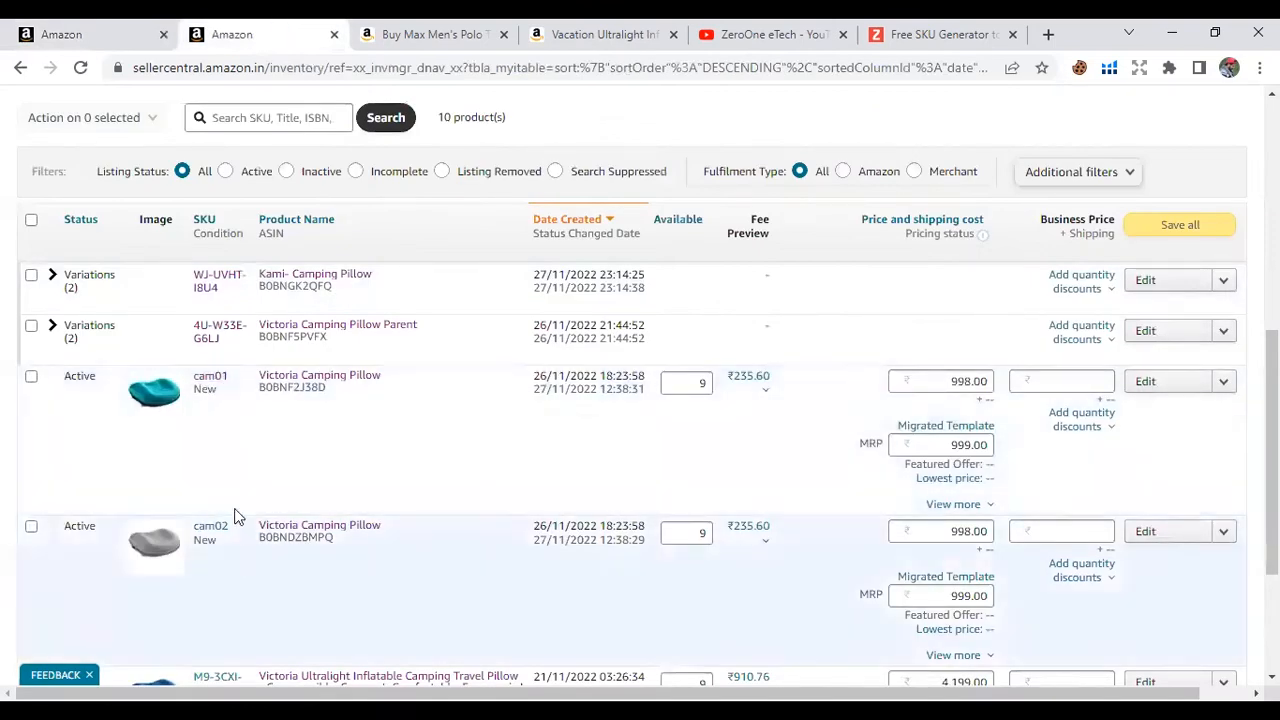
pyautogui.click(113, 27)
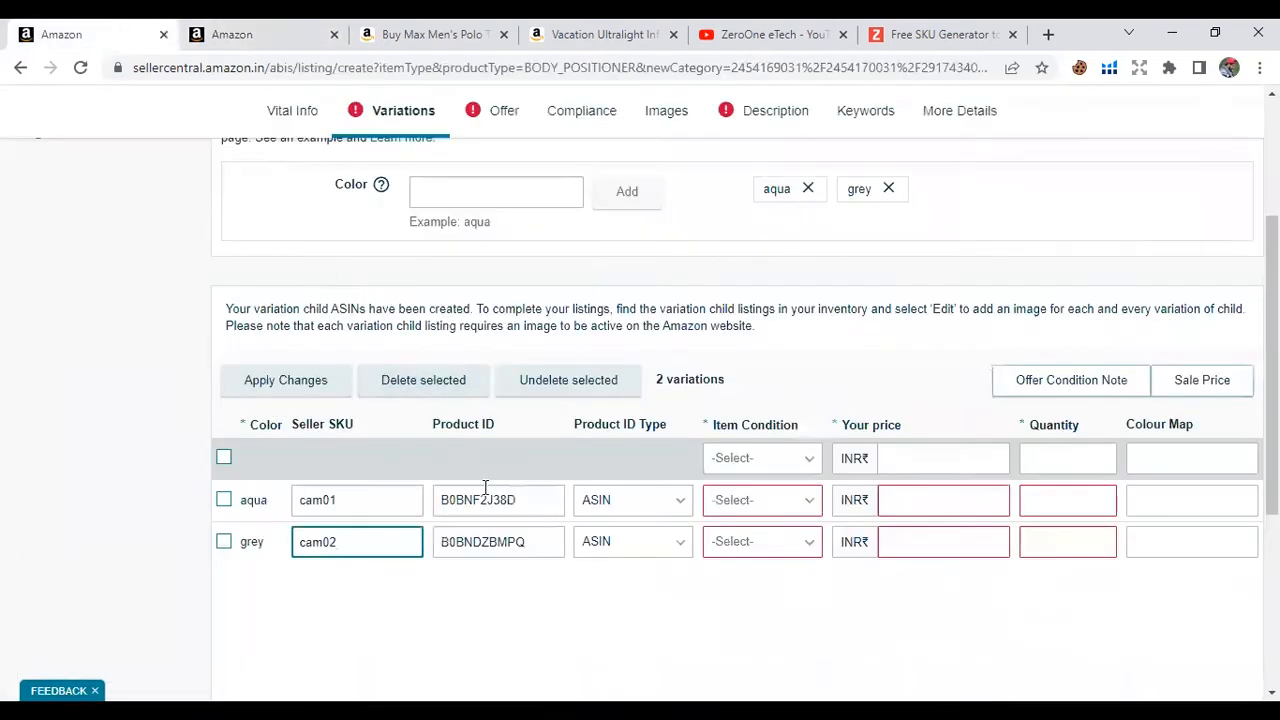
pyautogui.click(224, 458)
pyautogui.click(770, 458)
pyautogui.click(745, 492)
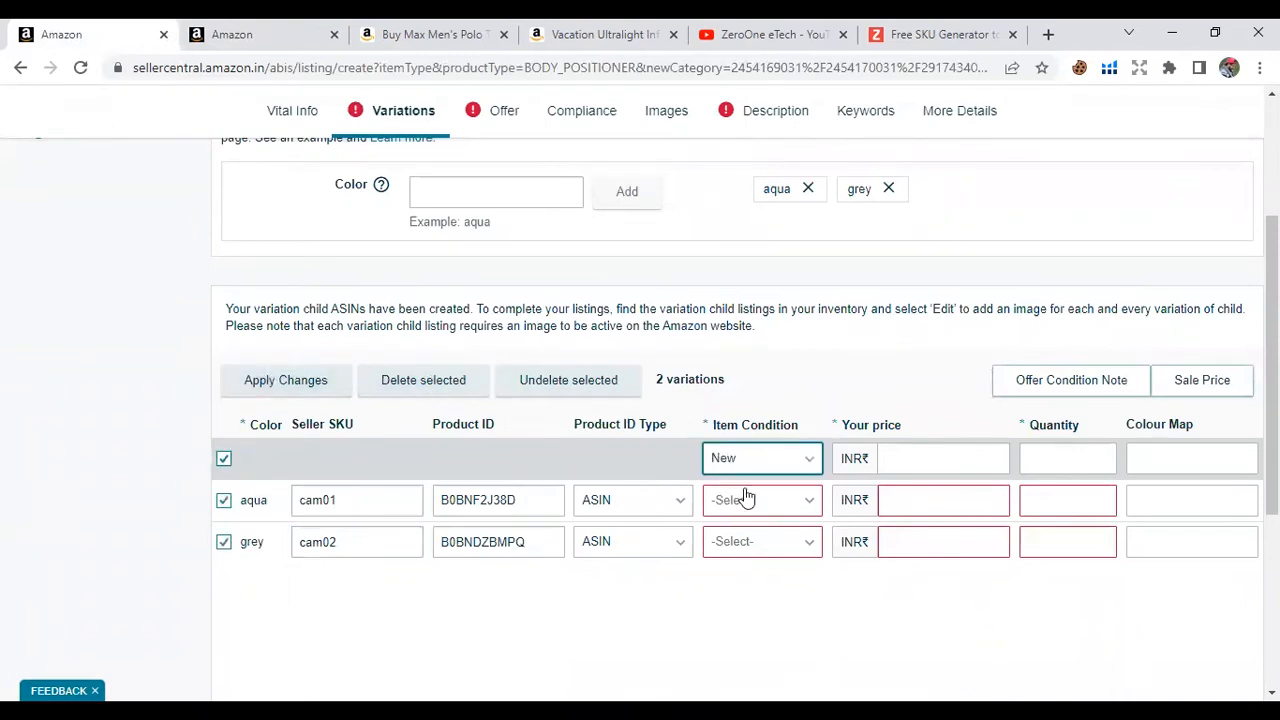
pyautogui.click(286, 380)
# - Check the cam01 pillow's price in the inventory and apply a price of INR 999 to both variants
pyautogui.click(901, 458)
pyautogui.click(249, 36)
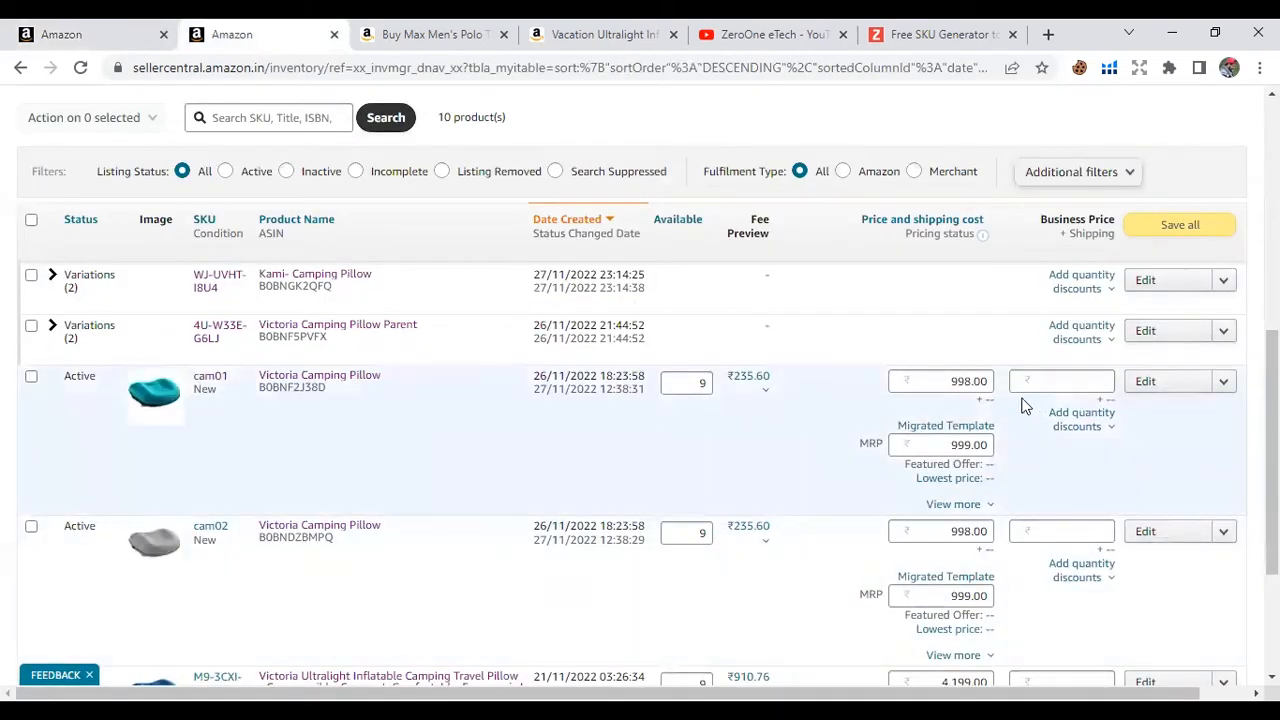
pyautogui.click(933, 382)
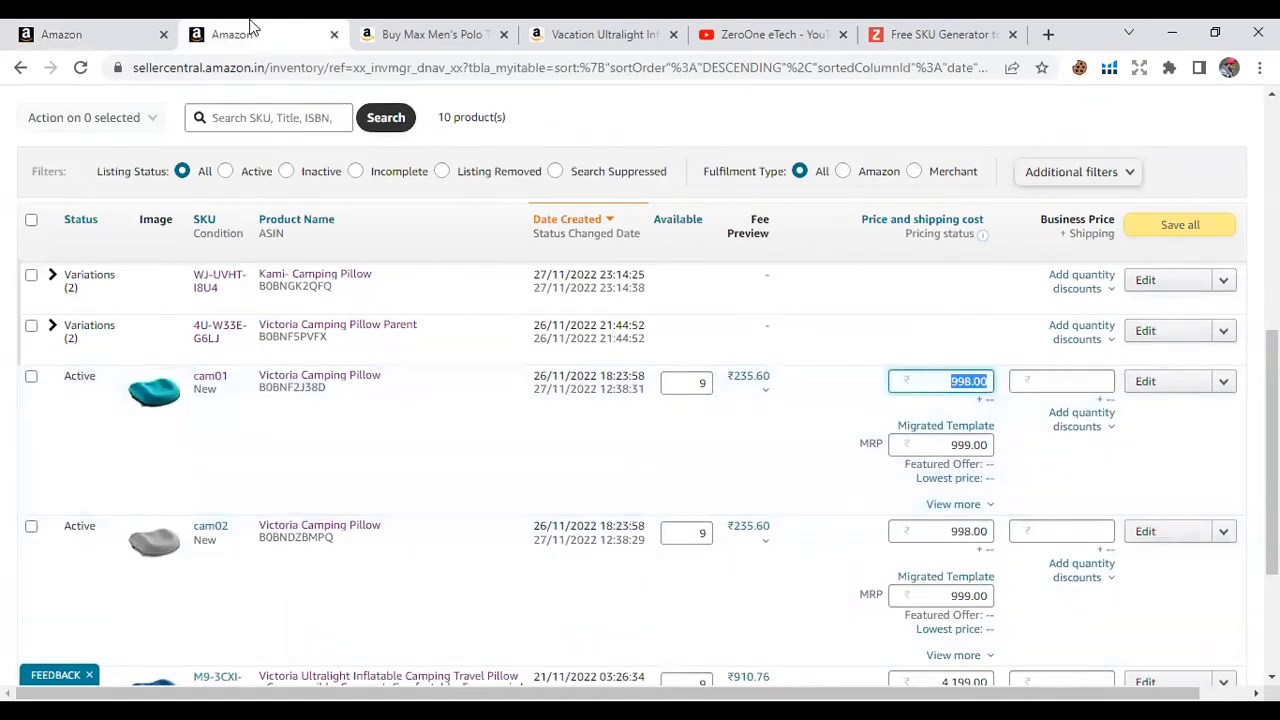
pyautogui.click(140, 30)
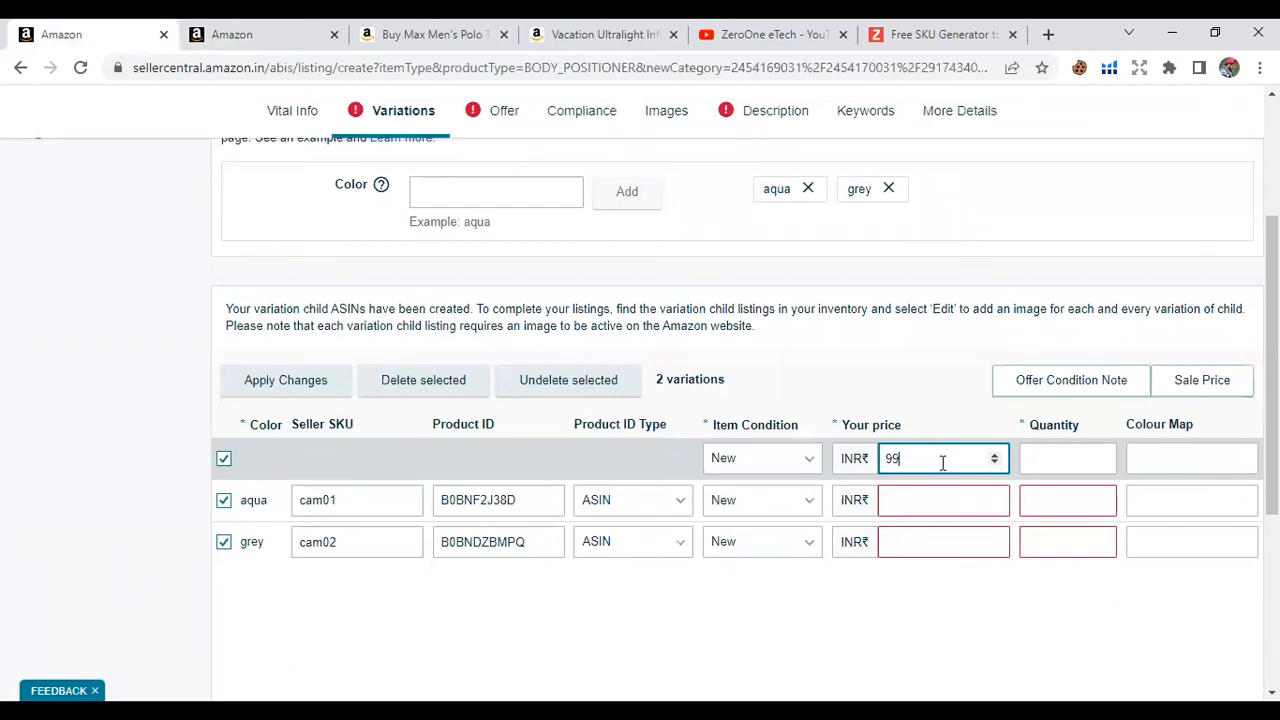
pyautogui.click(270, 382)
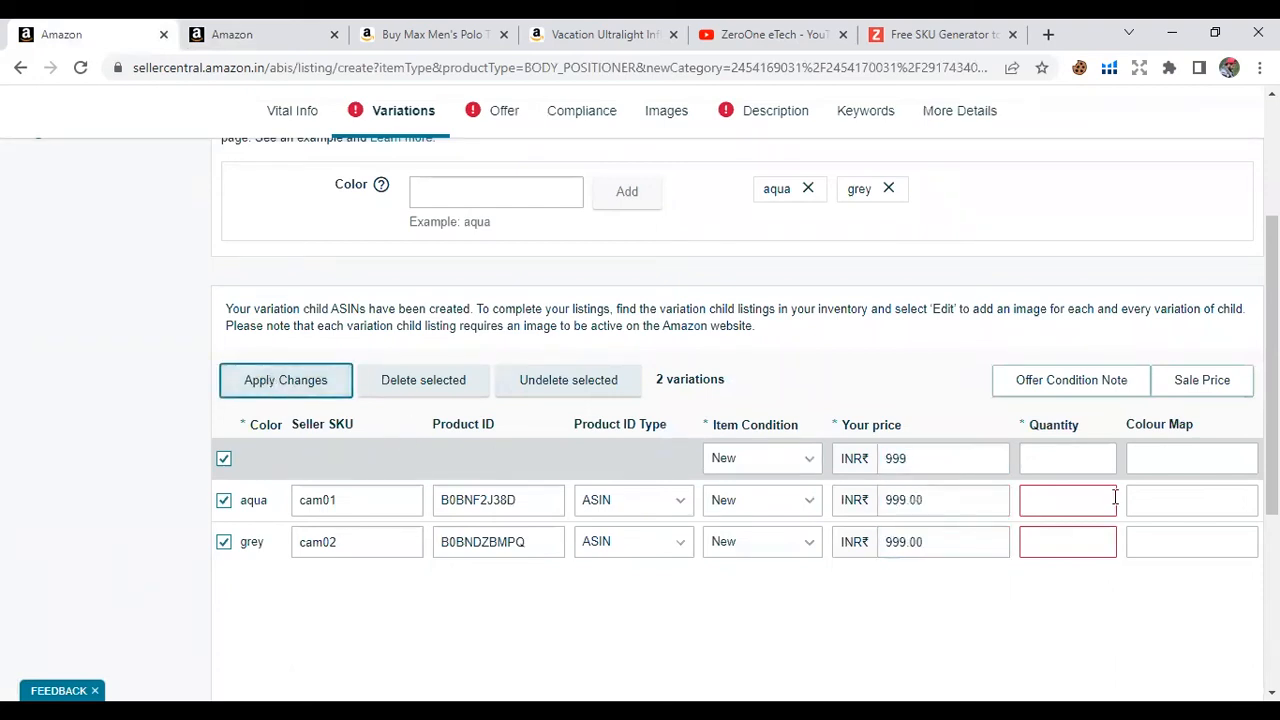
# - Check the available stock in the inventory and apply a quantity of 9 to both variants
pyautogui.click(210, 30)
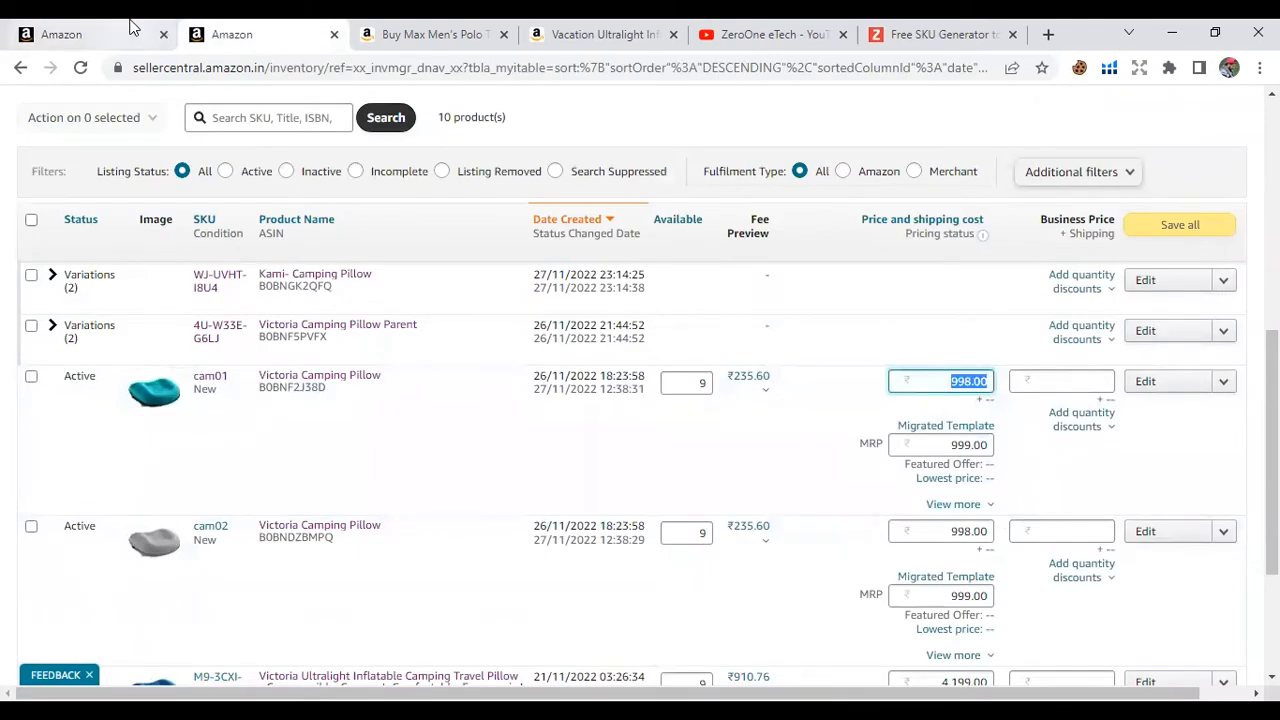
pyautogui.click(130, 28)
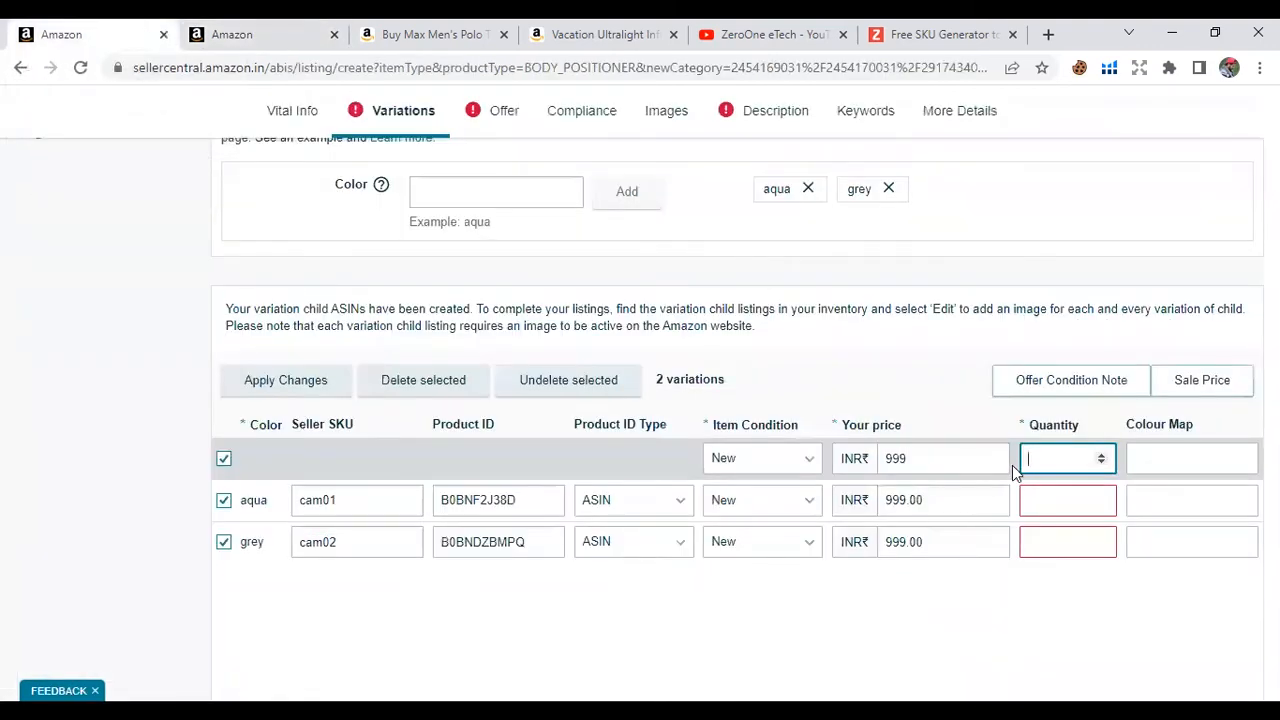
pyautogui.write('9')
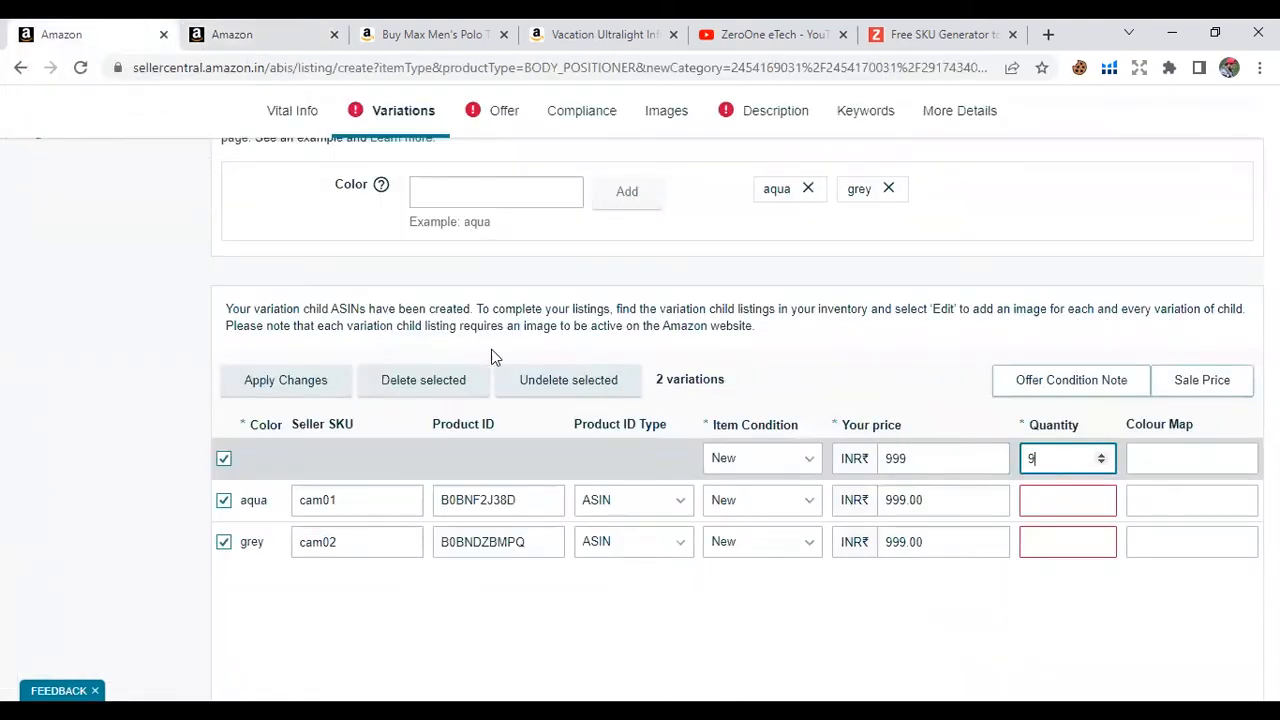
pyautogui.click(276, 388)
# - In the offer details, set the list price to 999, the max order quantity to 2 and the handling time to 3
pyautogui.scroll(1, 1068, 610)
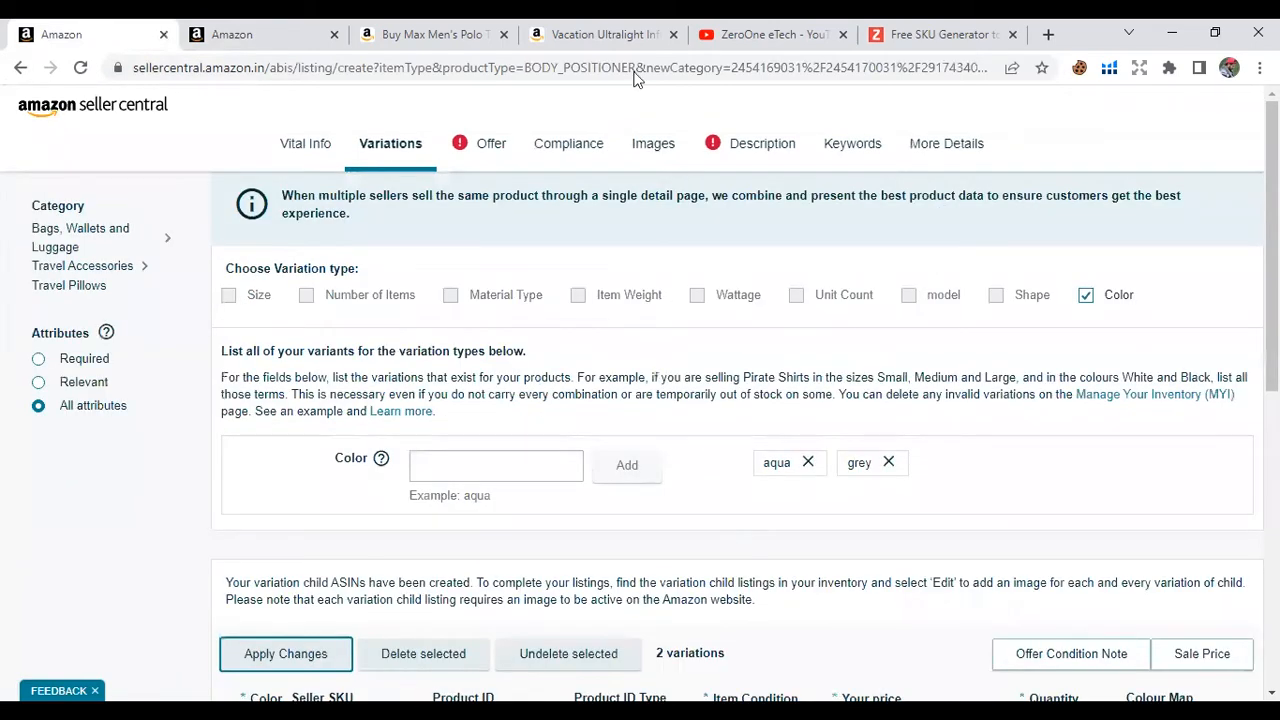
pyautogui.click(491, 143)
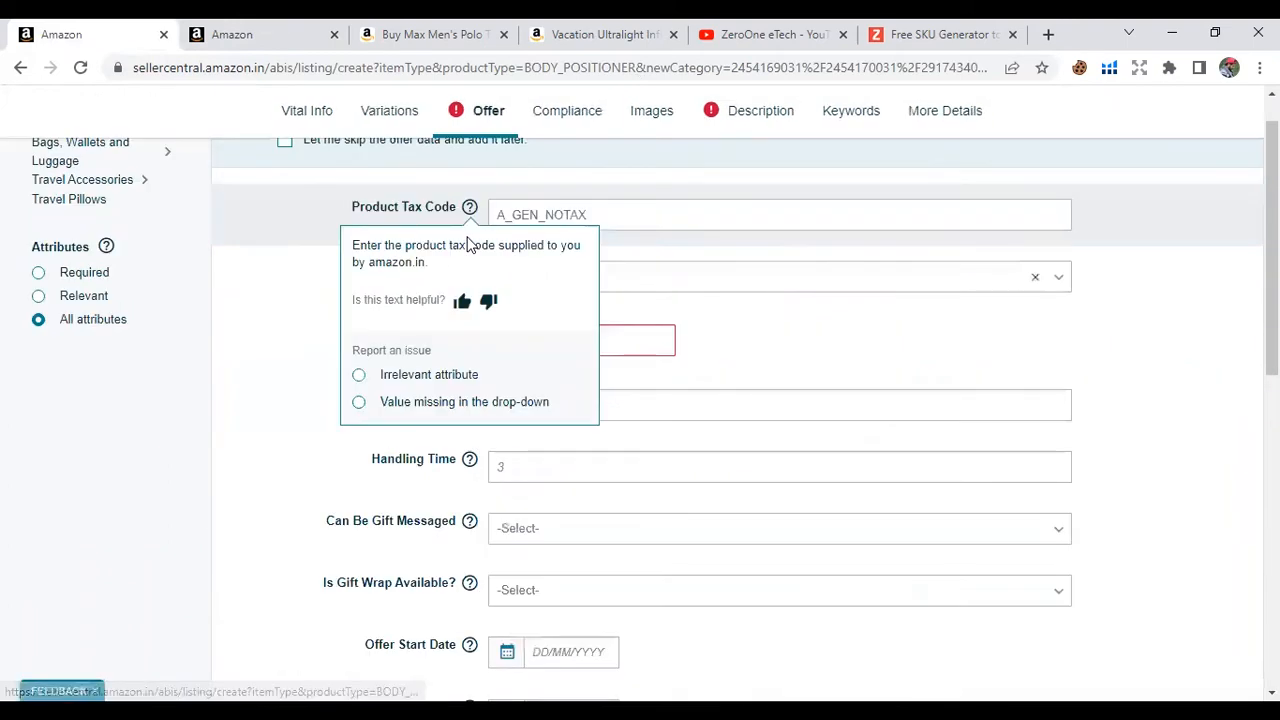
pyautogui.click(600, 341)
pyautogui.write('99')
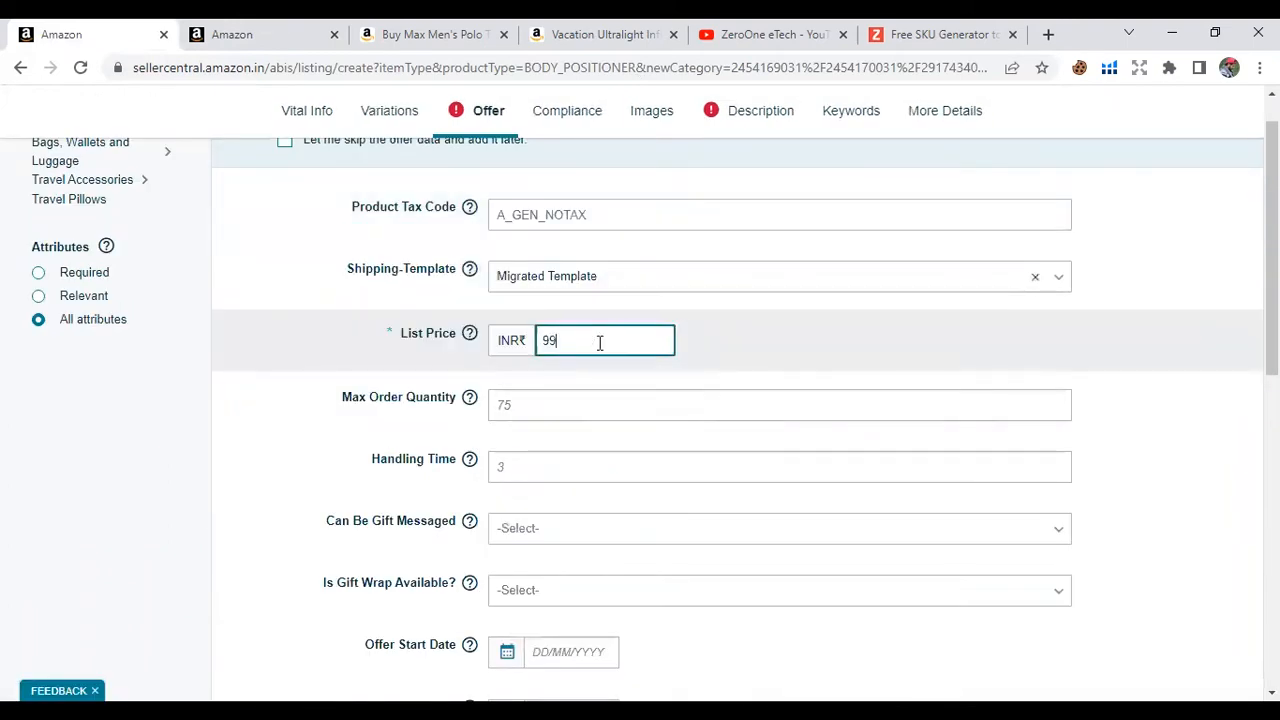
pyautogui.write('9')
pyautogui.click(528, 403)
pyautogui.write('2')
pyautogui.click(528, 466)
pyautogui.write('3')
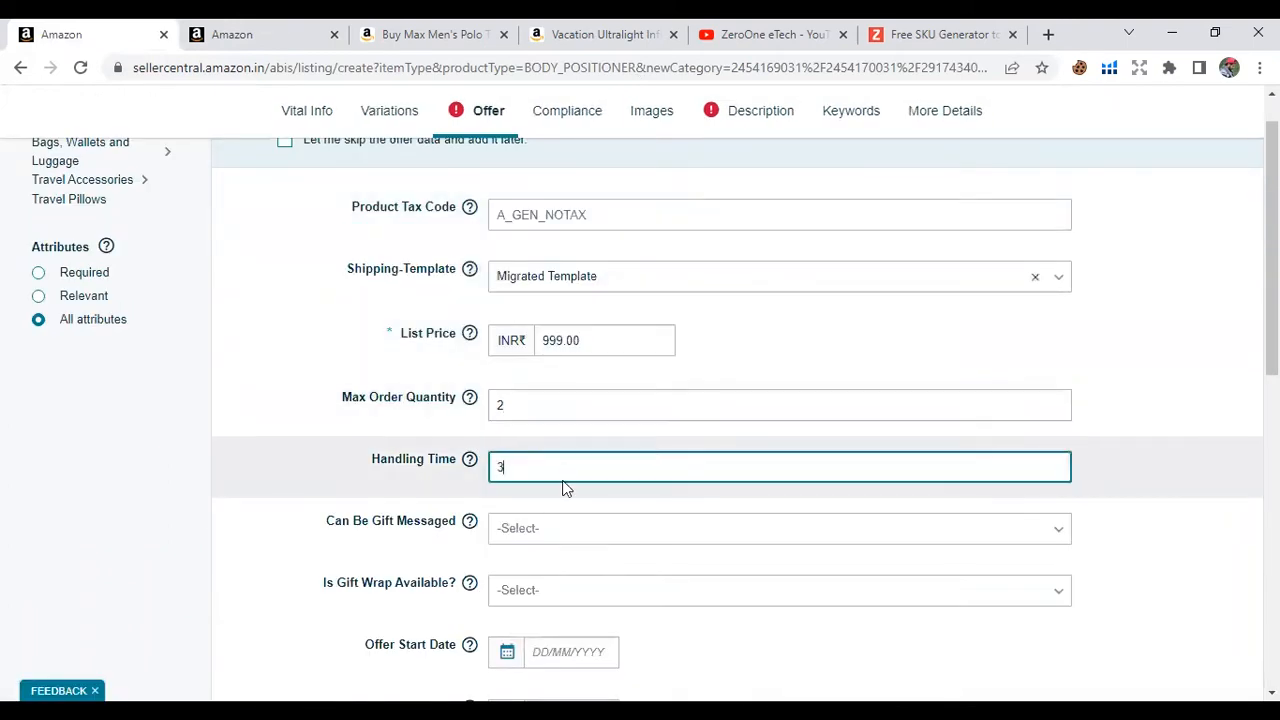
# - Set the country of origin to China, the HSN code to 619356 and the maximum retail price to 999
pyautogui.scroll(-3, 563, 487)
pyautogui.click(503, 403)
pyautogui.write('China')
pyautogui.click(590, 464)
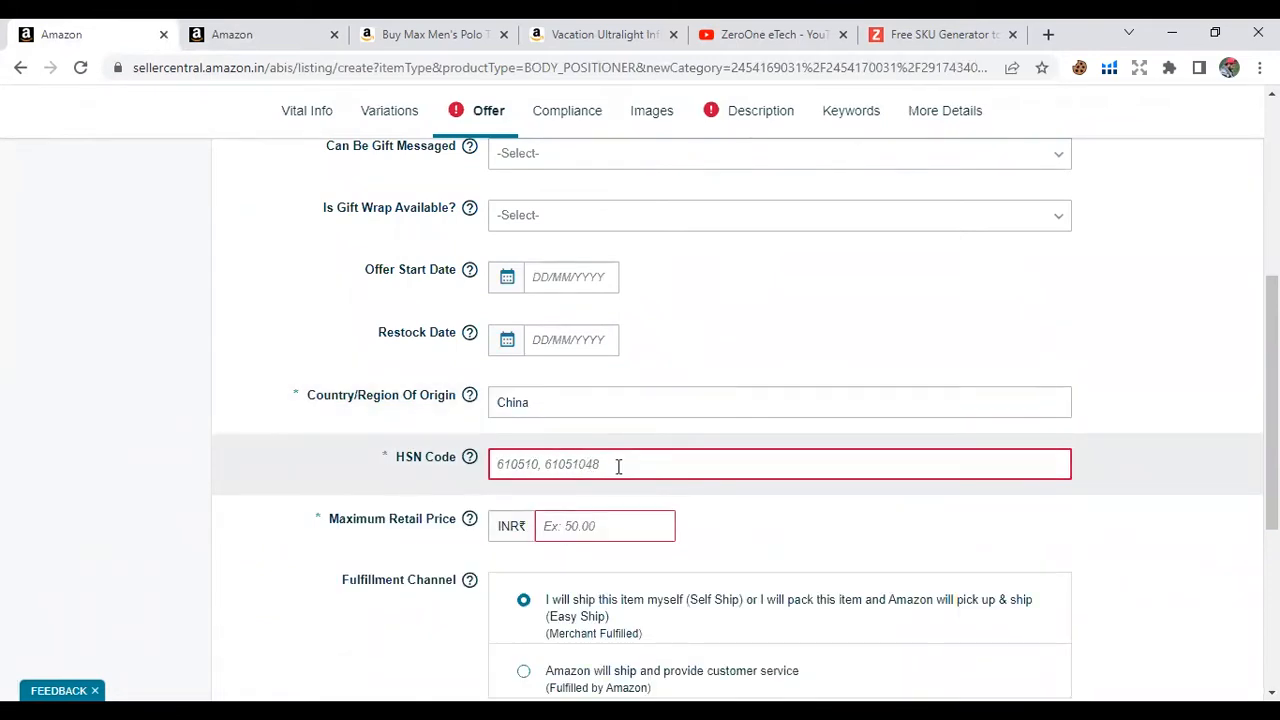
pyautogui.write('619')
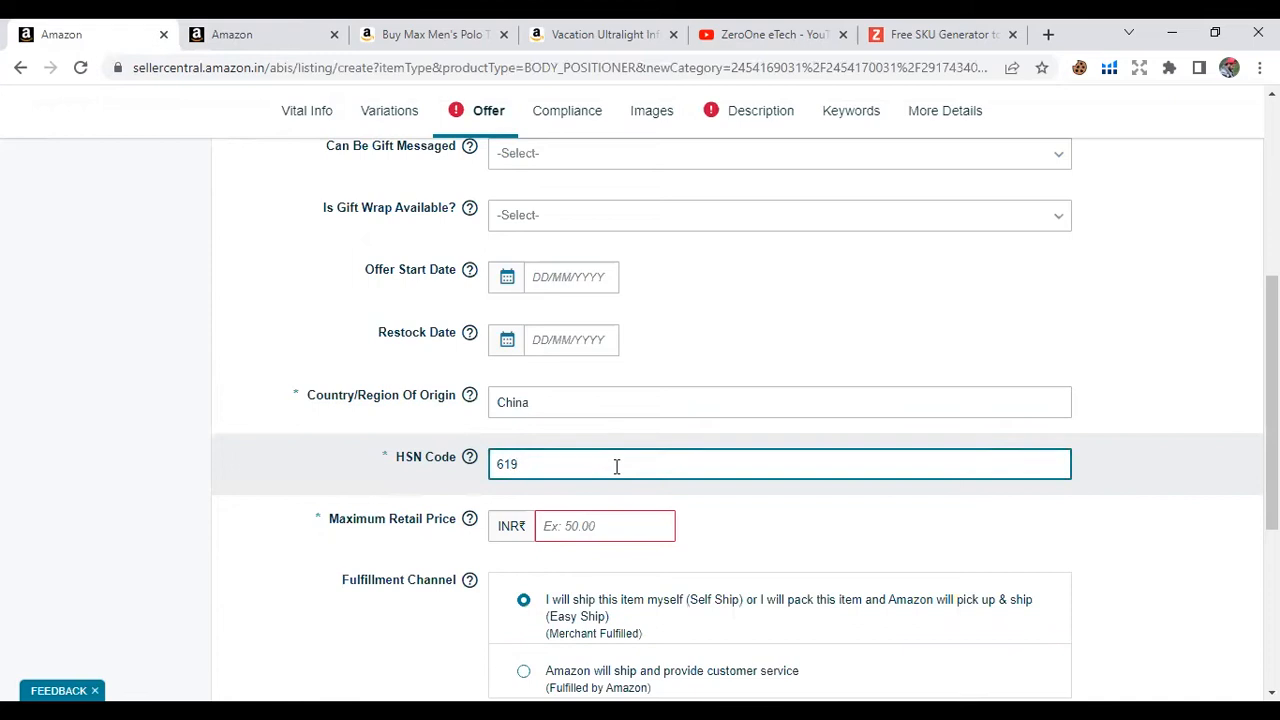
pyautogui.write('356')
pyautogui.click(590, 526)
pyautogui.write('999.00')
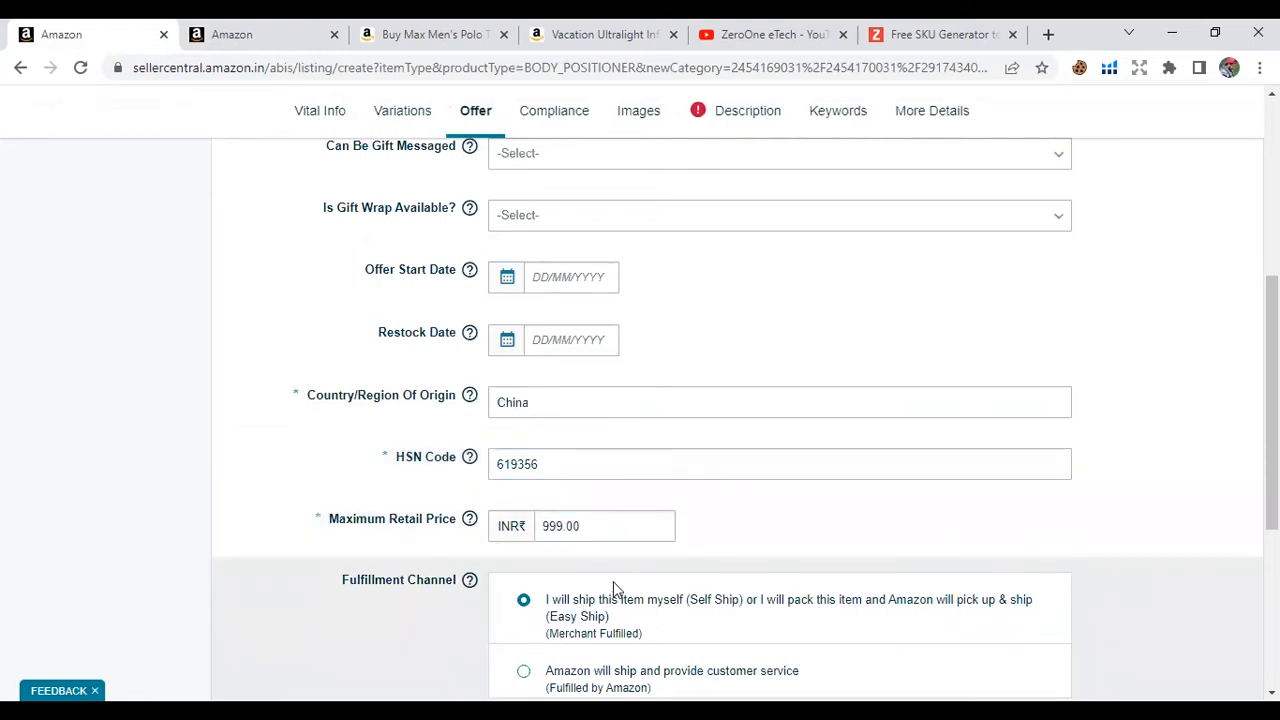
# - Copy the product description from the Vacation Ultralight pillow's Amazon page into the listing's product description
pyautogui.scroll(-3, 608, 590)
pyautogui.scroll(7, 751, 560)
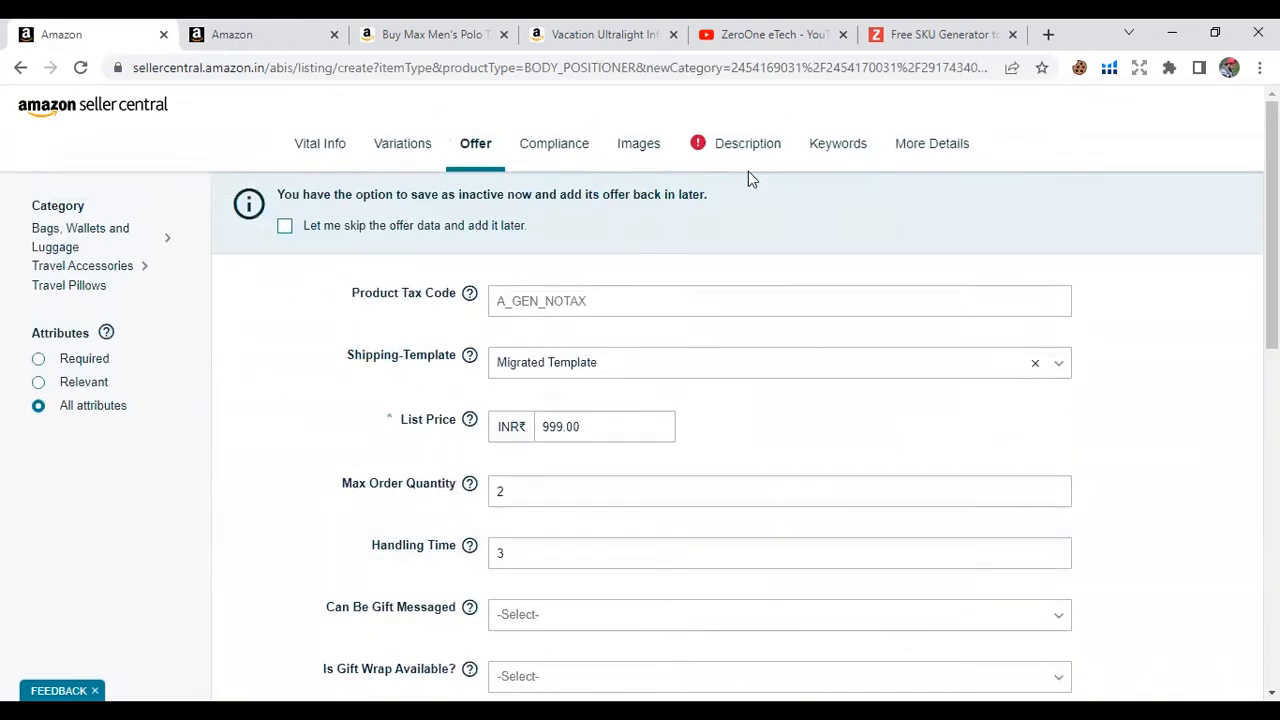
pyautogui.click(729, 151)
pyautogui.click(628, 36)
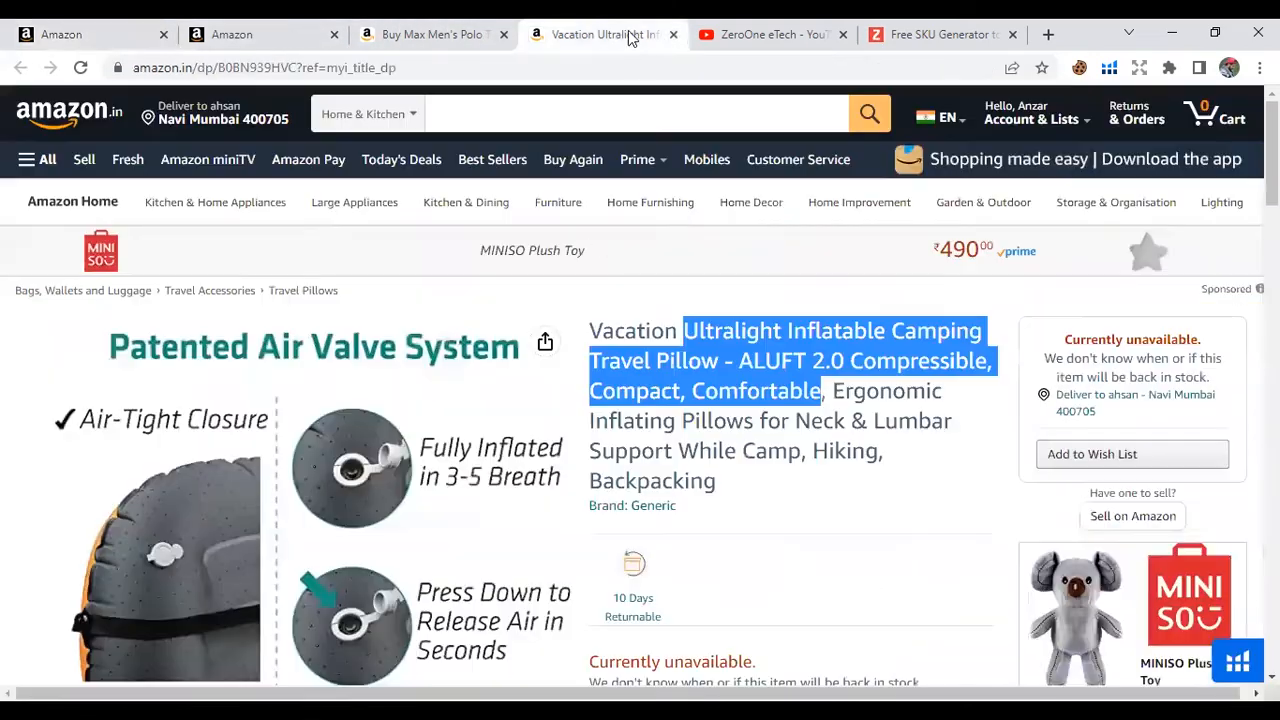
pyautogui.scroll(-10, 748, 506)
pyautogui.moveTo(55, 310); pyautogui.dragTo(909, 380)
pyautogui.click(60, 34)
pyautogui.hotkey('ctrl', 'v')
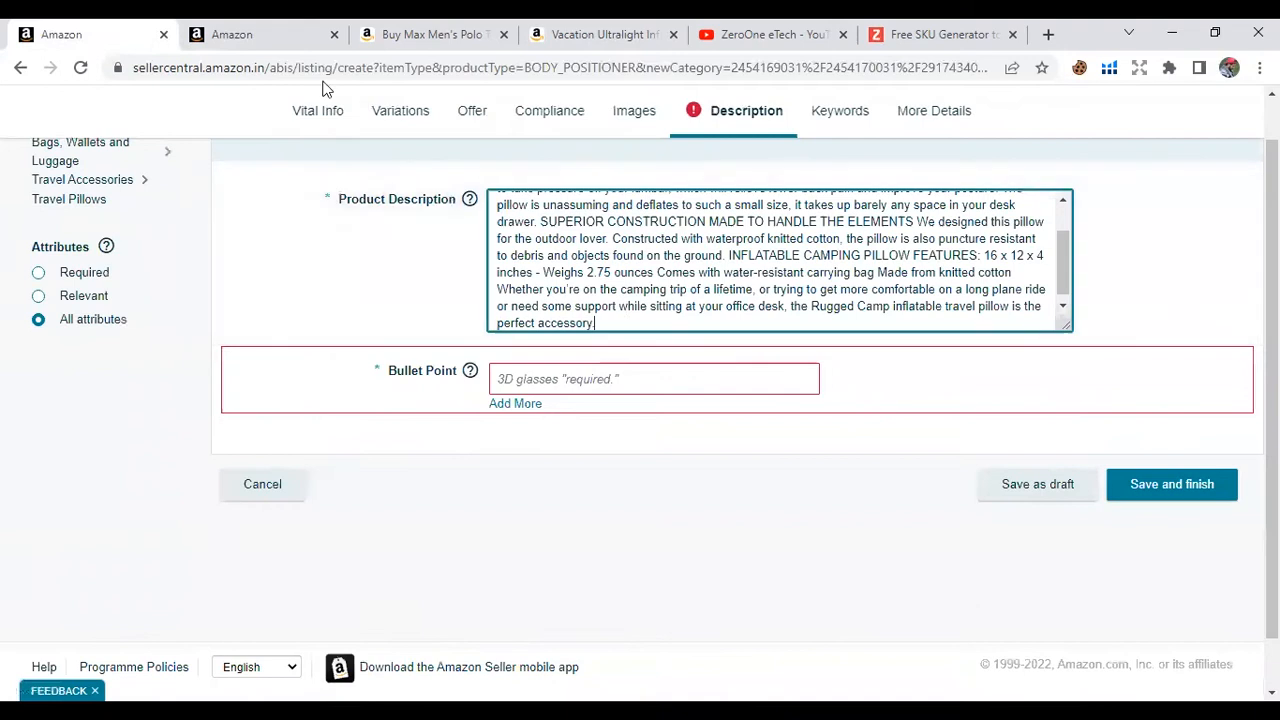
# - Copy the material Cotton from the Vacation Ultralight pillow's Amazon page into the first bullet point
pyautogui.click(580, 36)
pyautogui.scroll(10, 555, 418)
pyautogui.scroll(2, 768, 419)
pyautogui.moveTo(600, 357); pyautogui.dragTo(657, 364)
pyautogui.hotkey('ctrl', 'c')
pyautogui.hotkey('ctrl', '1')
pyautogui.click(560, 379)
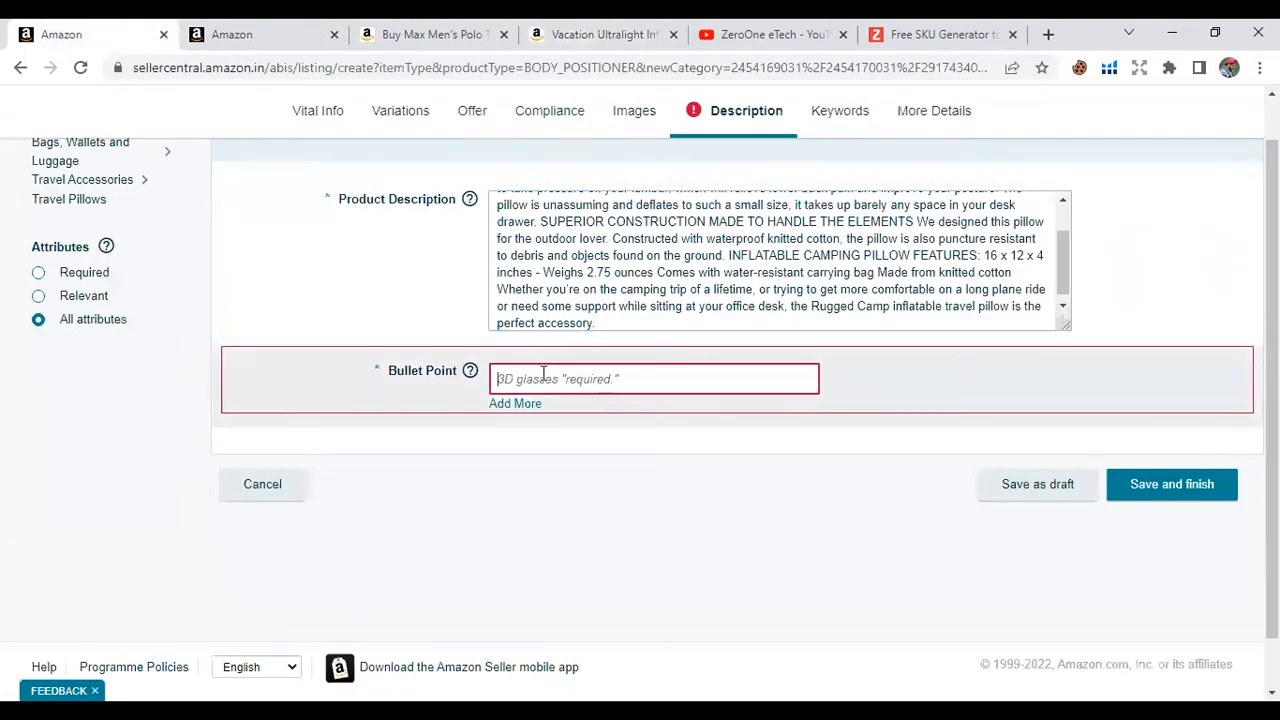
pyautogui.hotkey('ctrl', 'v')
# - Add a second bullet point from the Vacation pillow's page reading "pack away your pillow into the included pouch in seconds"
pyautogui.click(515, 403)
pyautogui.hotkey('ctrl', '4')
pyautogui.moveTo(607, 376); pyautogui.dragTo(671, 471)
pyautogui.click(91, 30)
pyautogui.write('pack away your pillow into the included pouch in seconds')
# - Save and finish the new parent listing with its two color variations
pyautogui.scroll(1, 838, 501)
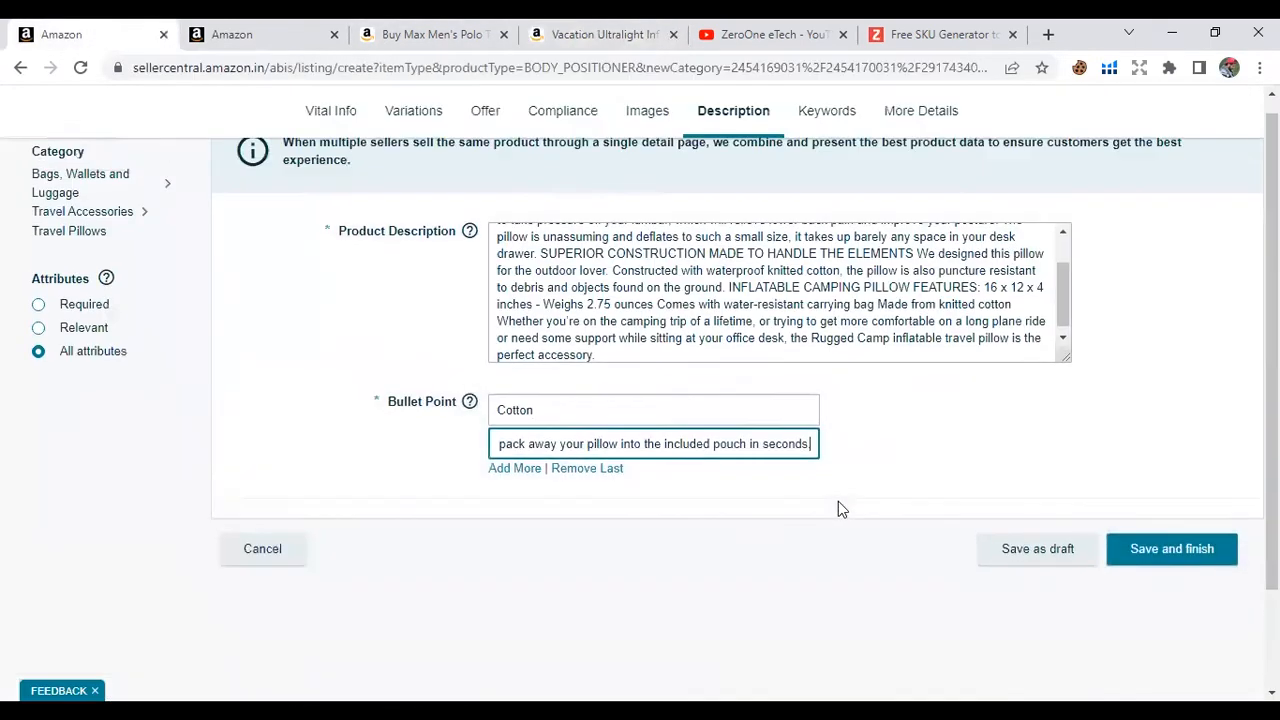
pyautogui.click(1135, 610)
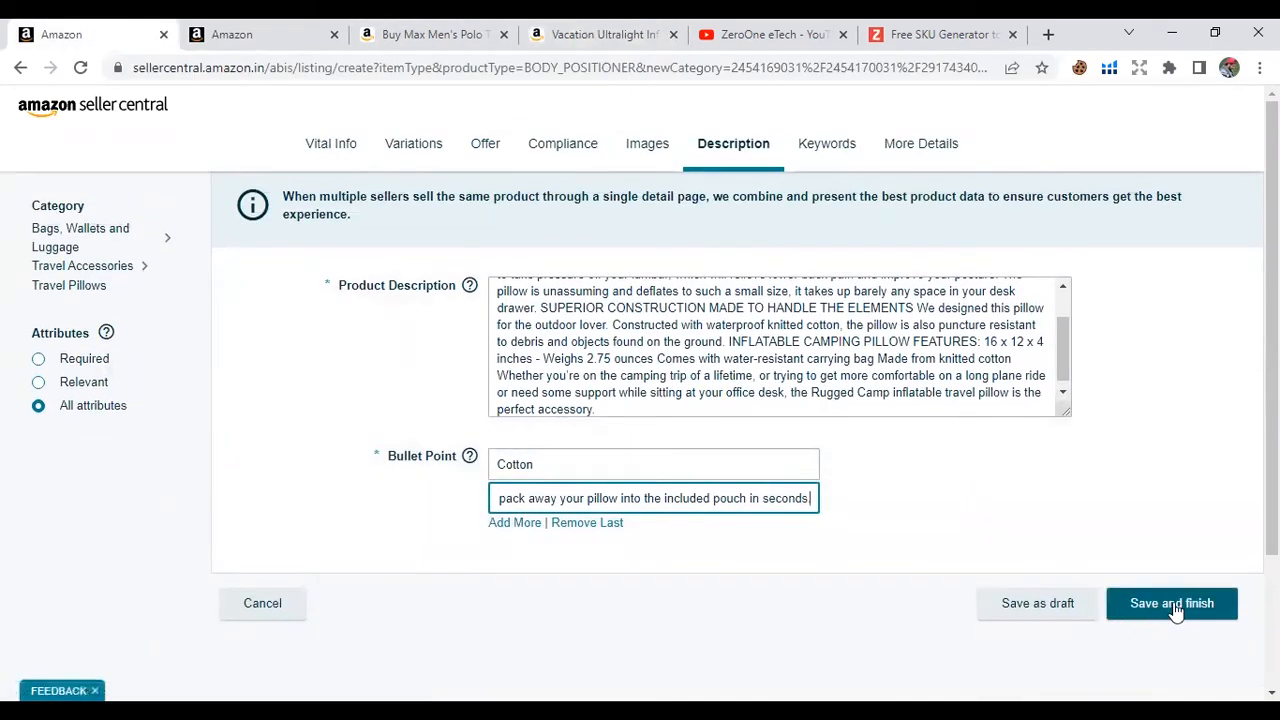
pyautogui.click(1160, 608)
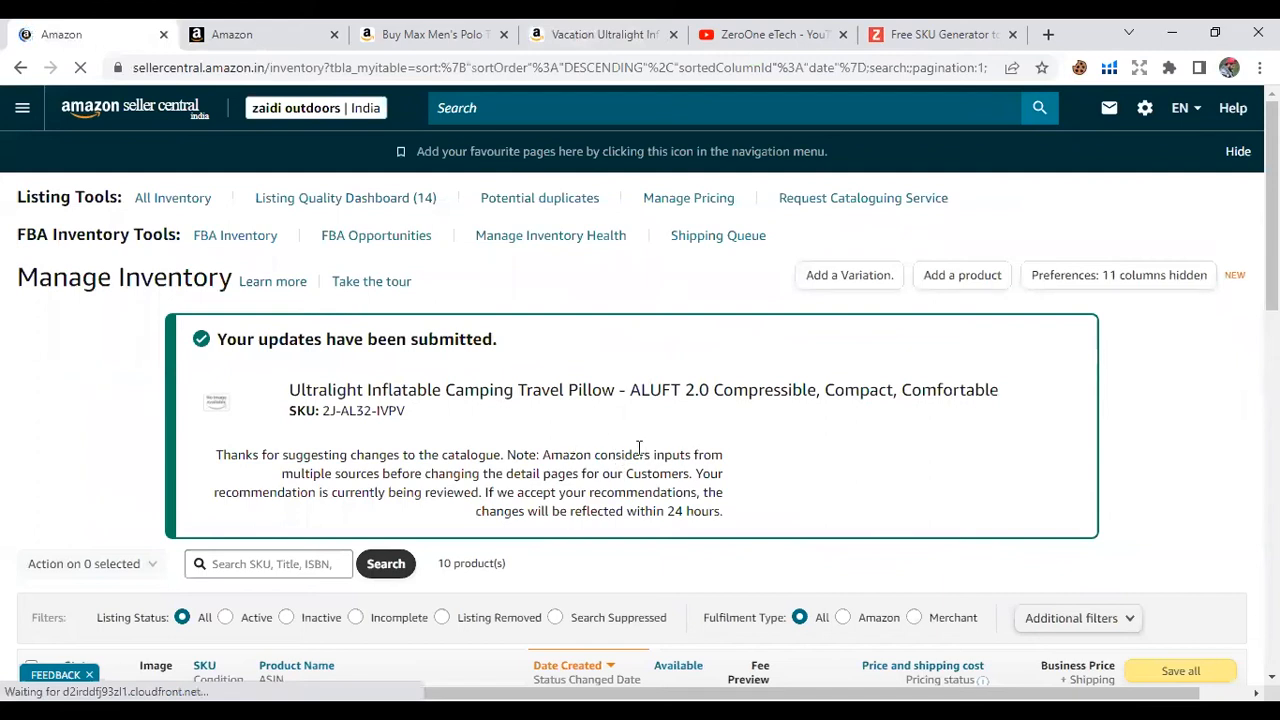
# - Refresh the inventory and expand the new Ultralight Inflatable Camping Travel Pillow parent to review its variations
pyautogui.scroll(-3, 593, 442)
pyautogui.scroll(-3, 328, 431)
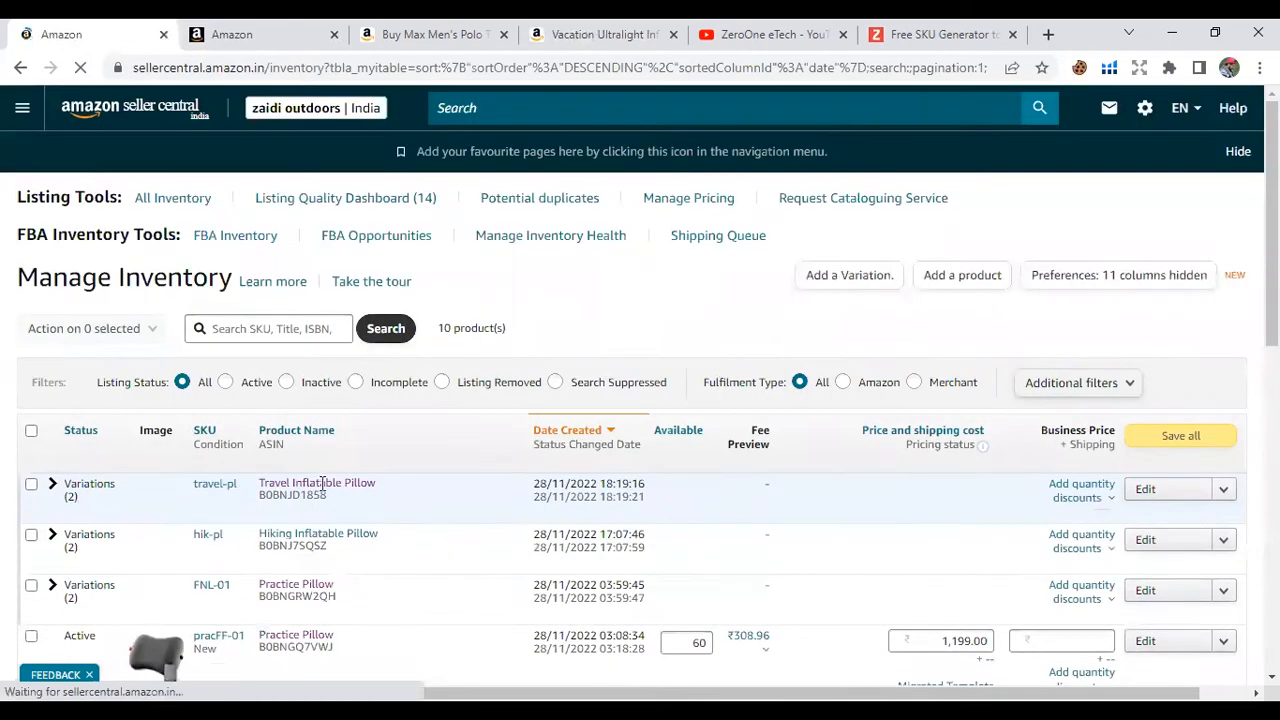
pyautogui.scroll(-5, 204, 528)
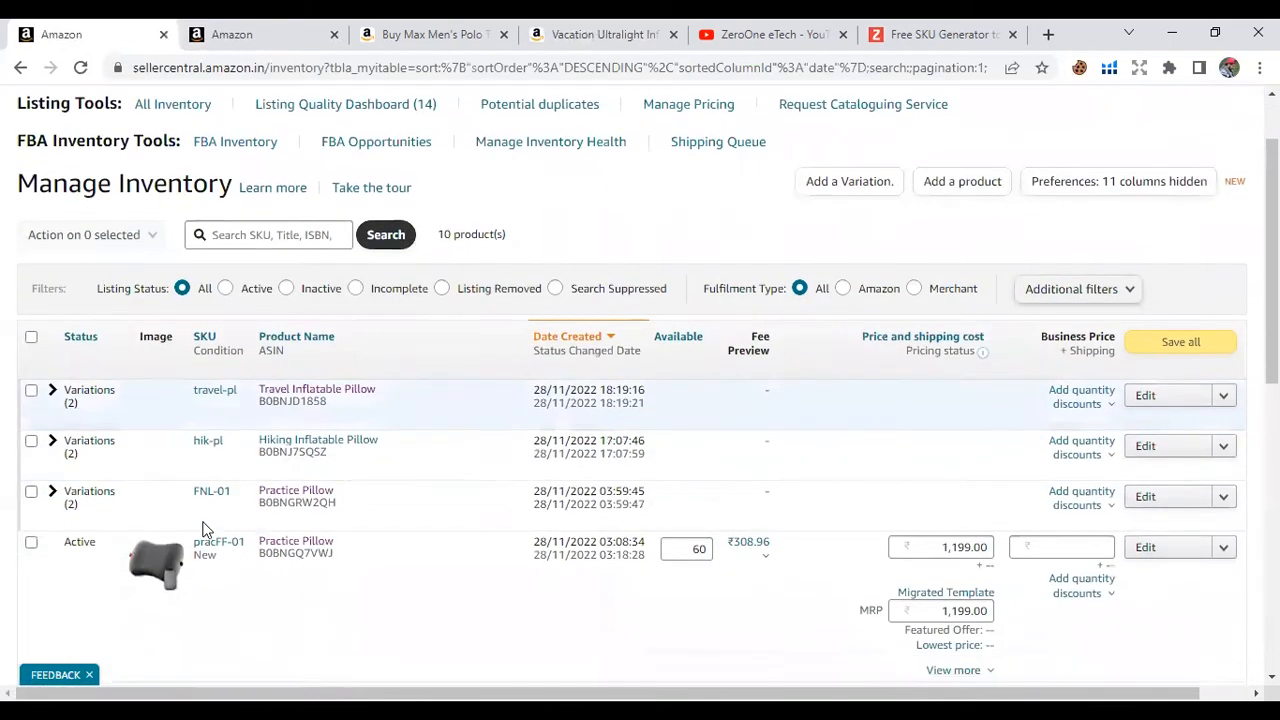
pyautogui.scroll(-2, 240, 556)
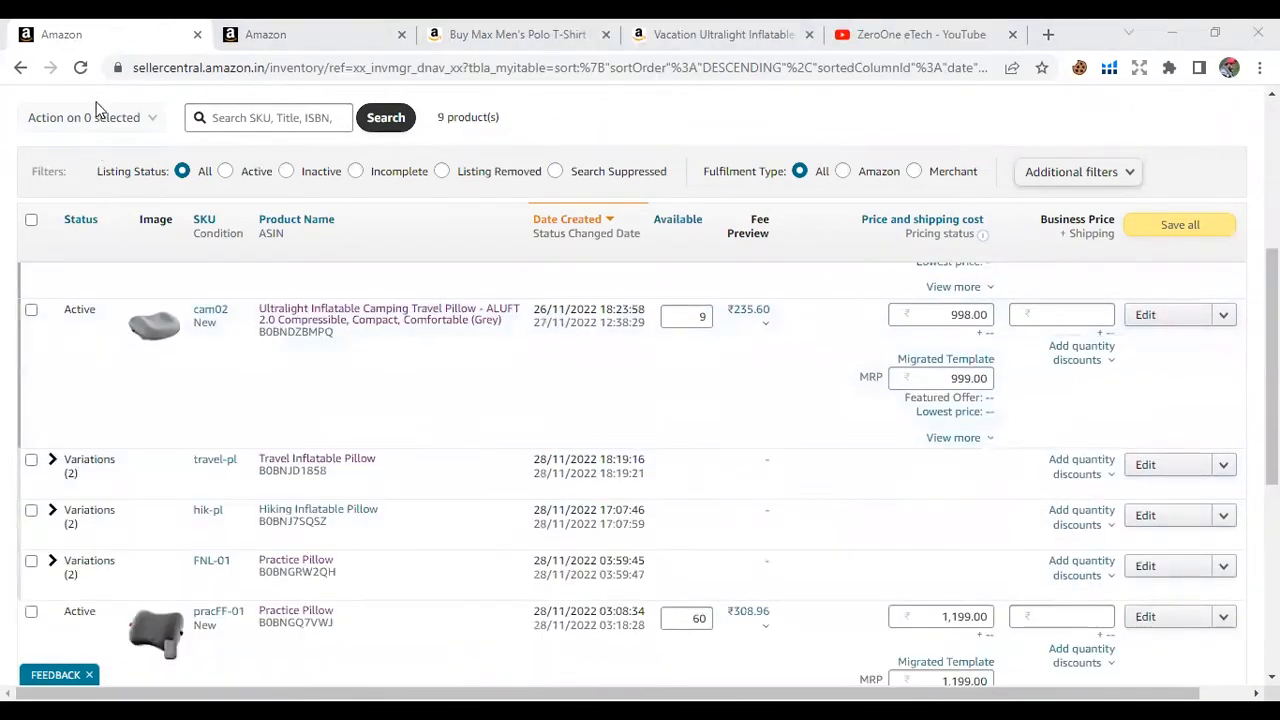
pyautogui.click(80, 67)
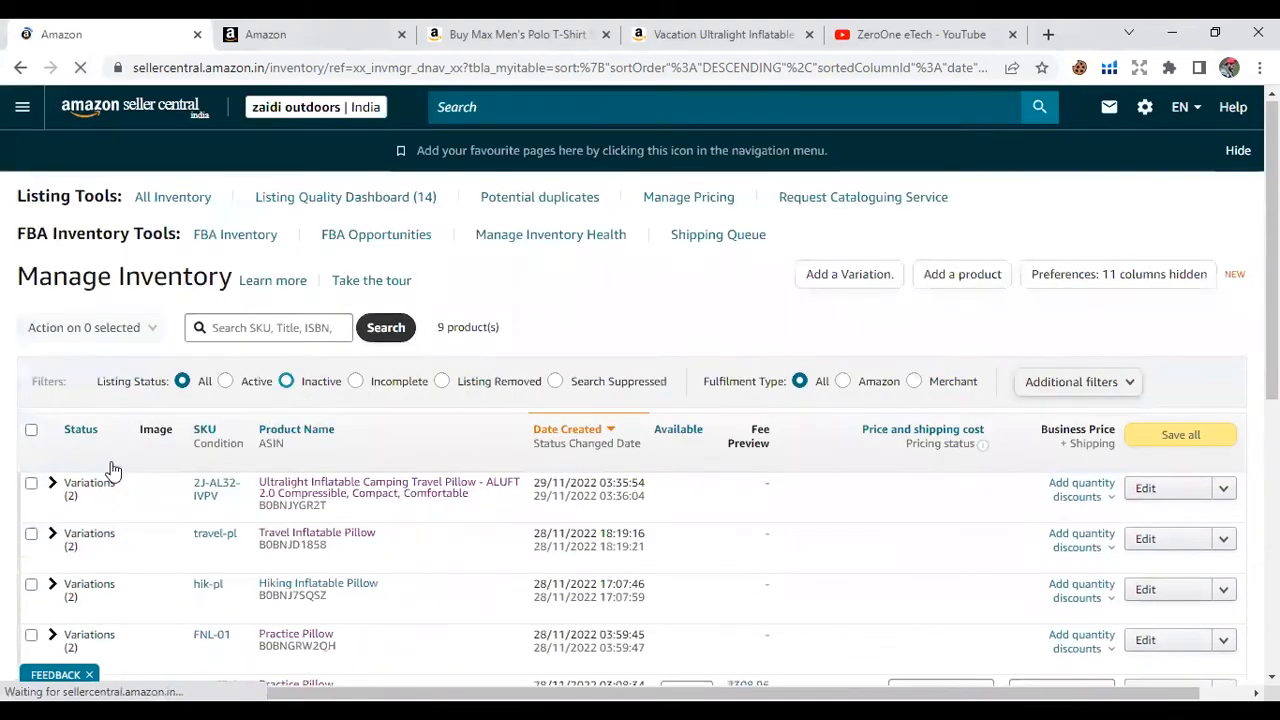
pyautogui.scroll(-1, 249, 467)
pyautogui.scroll(-2, 249, 467)
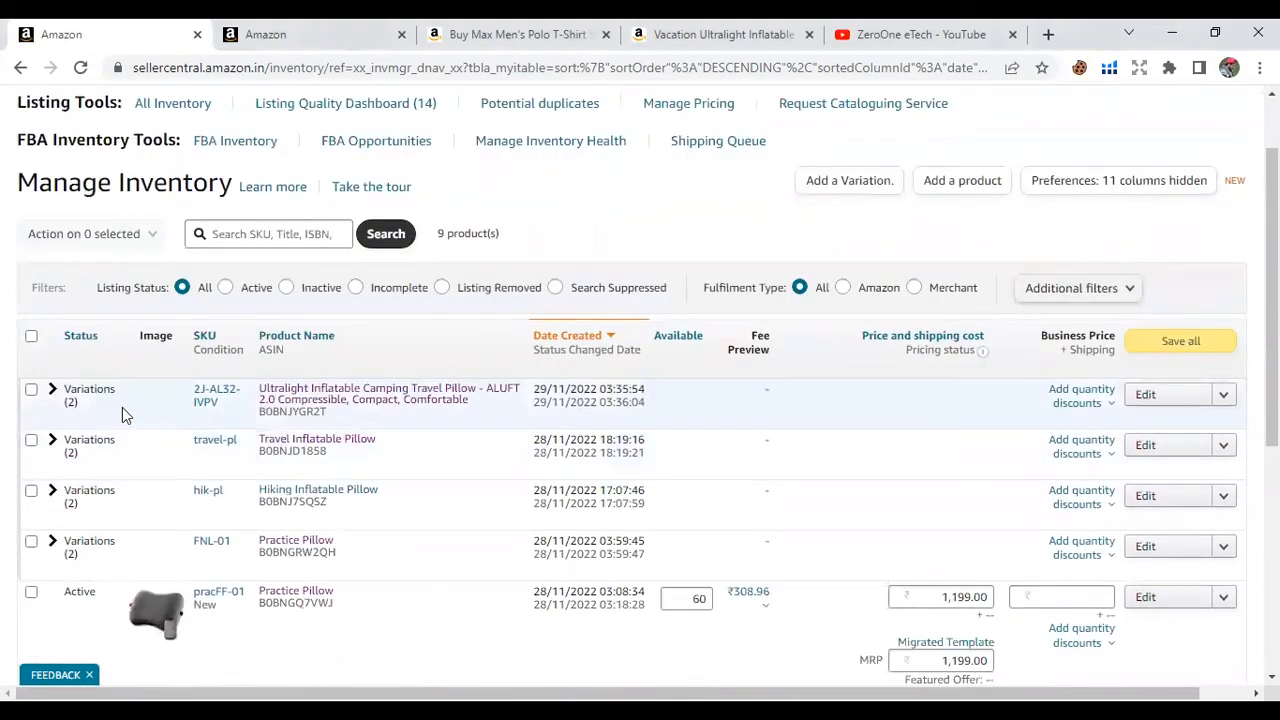
pyautogui.click(53, 390)
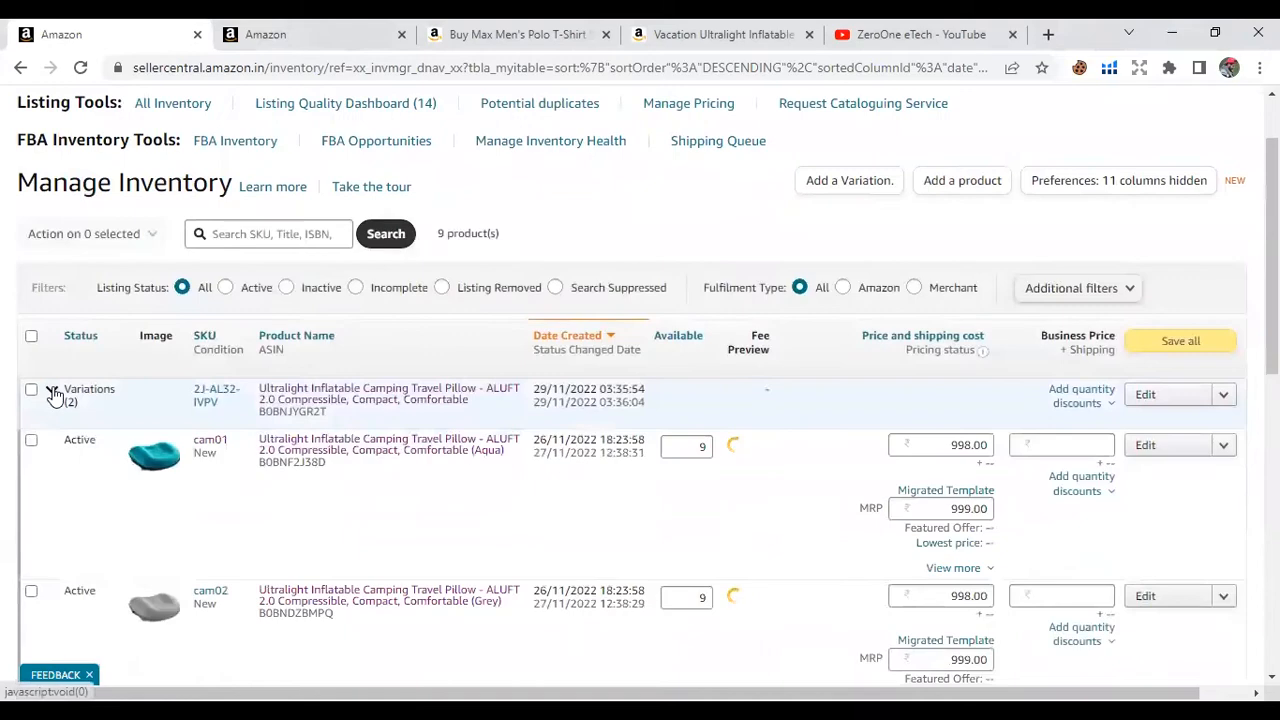
pyautogui.scroll(-2, 53, 390)
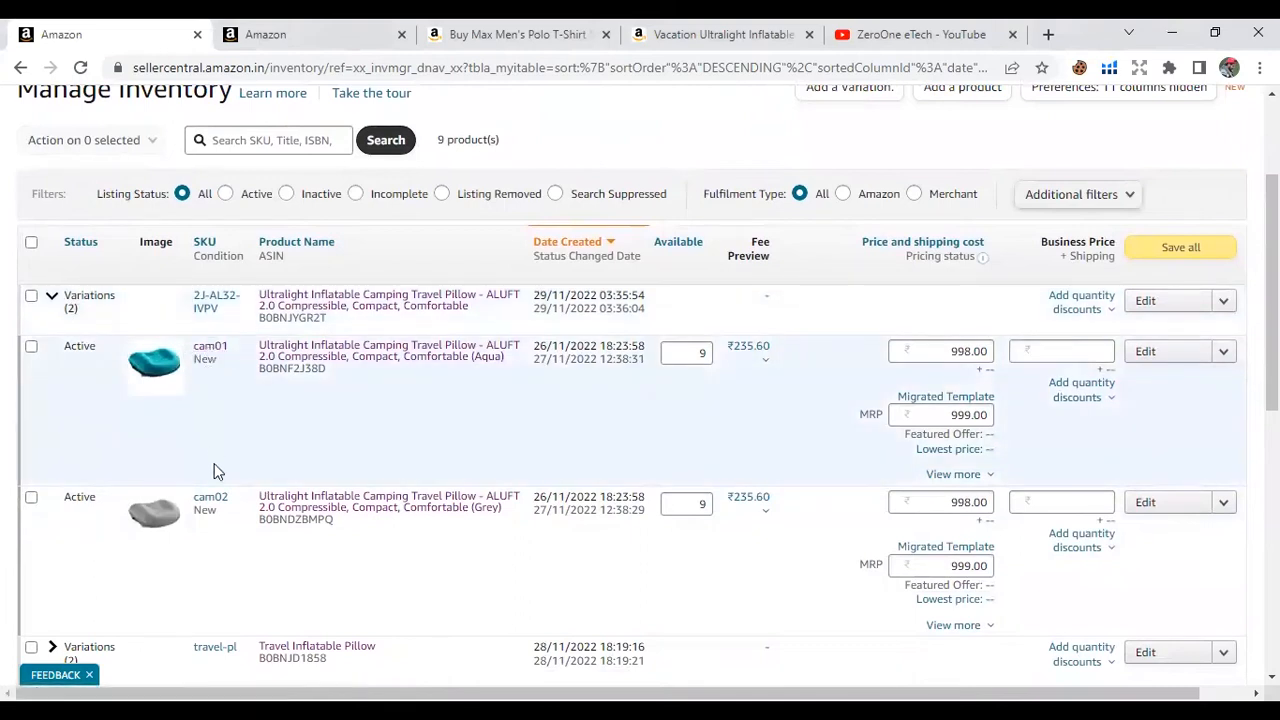
# - Open the aqua cam01 listing's variation details and compare its parent SKU with the new parent in the inventory
pyautogui.click(1173, 352)
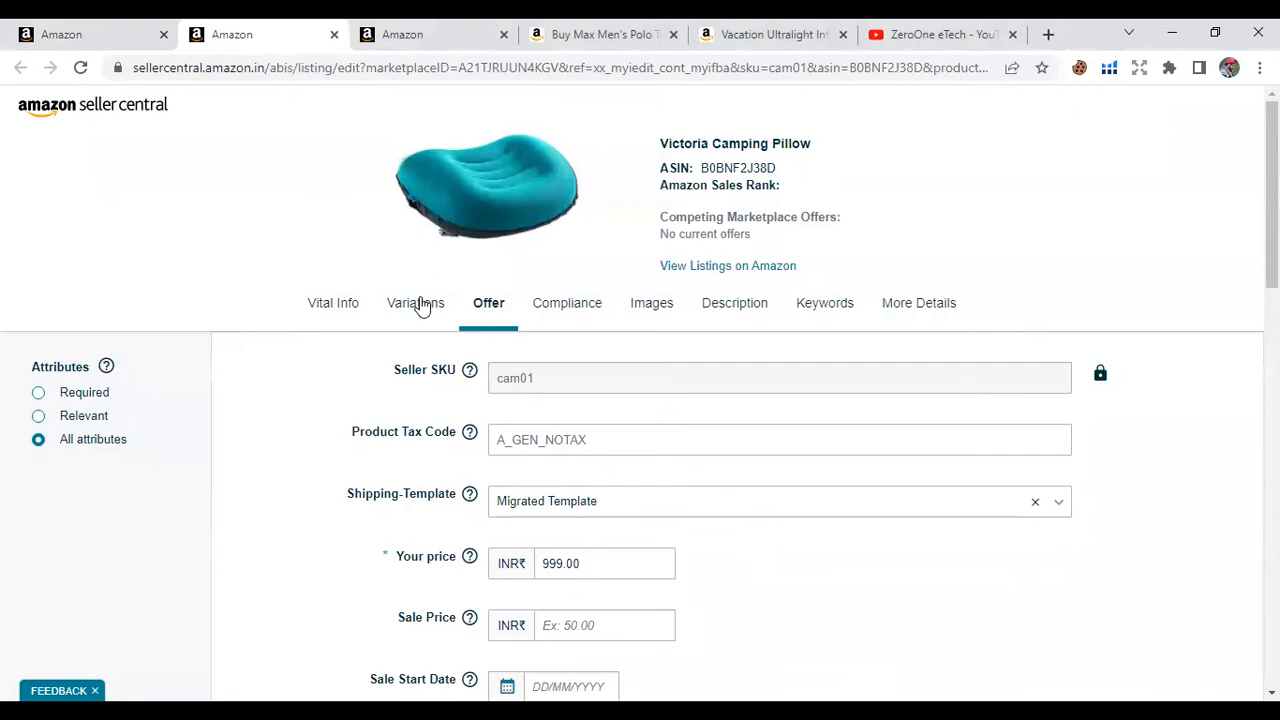
pyautogui.click(420, 300)
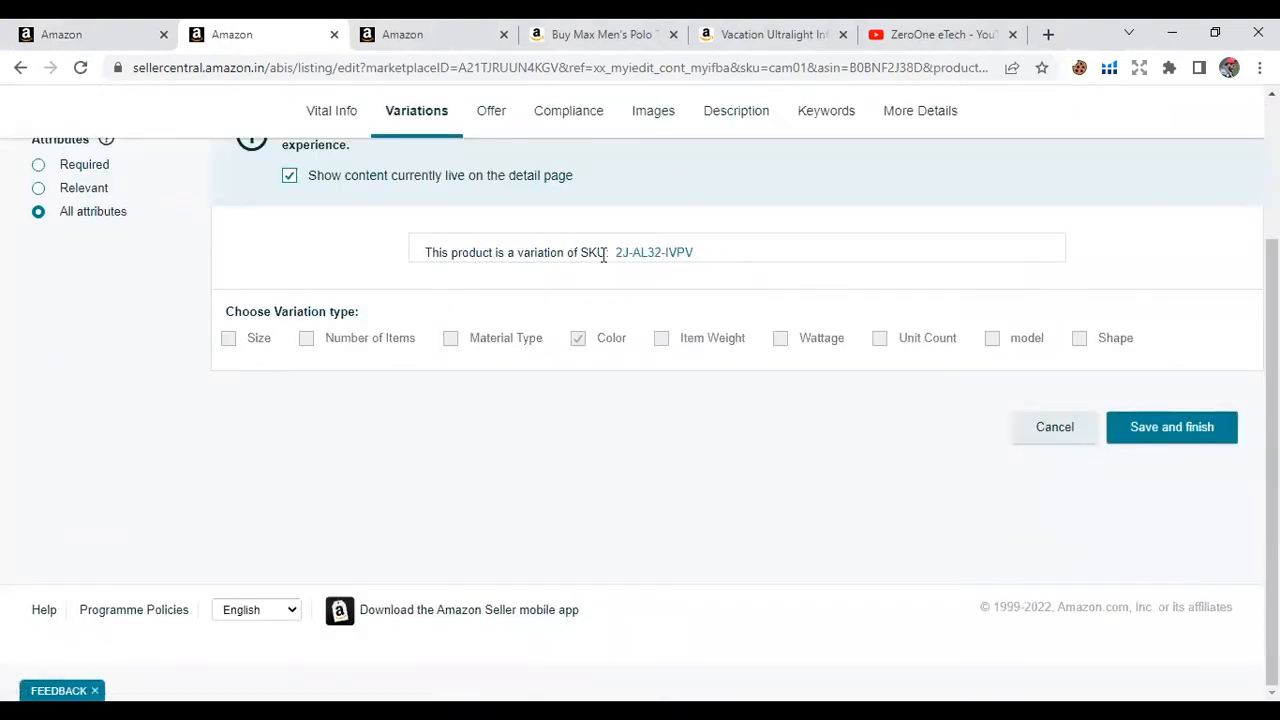
pyautogui.click(109, 26)
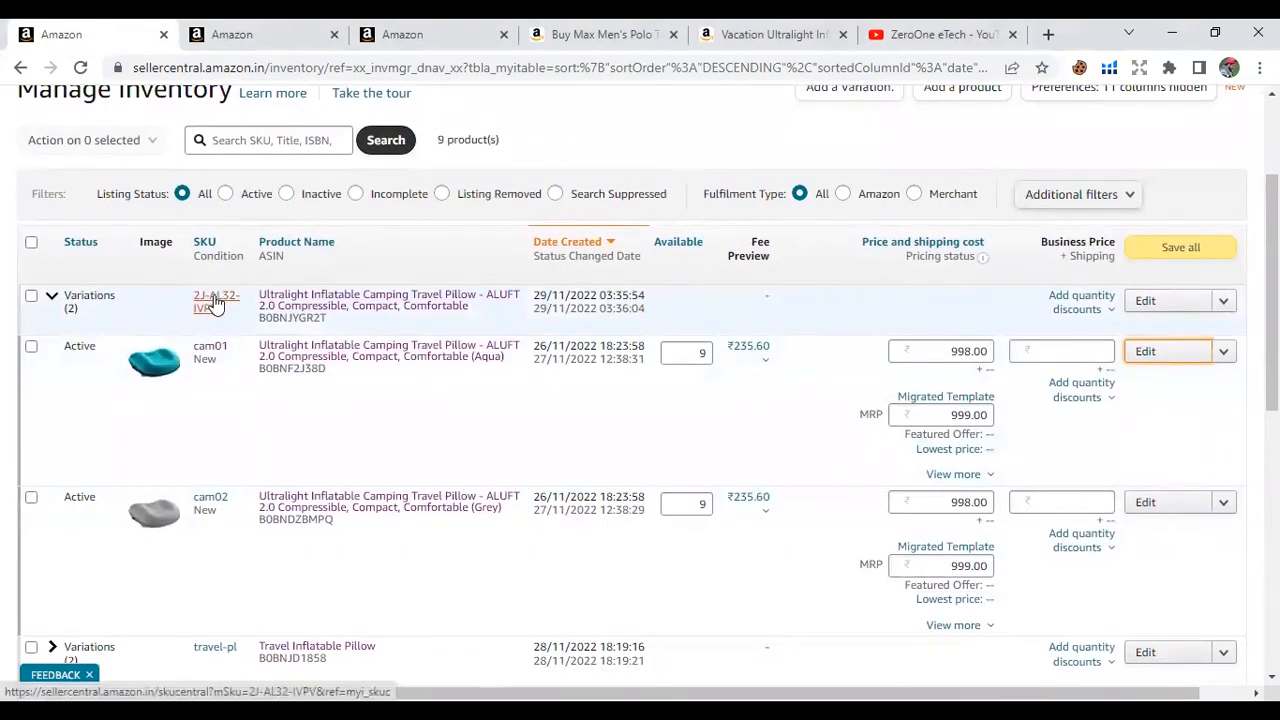
pyautogui.scroll(-1, 240, 350)
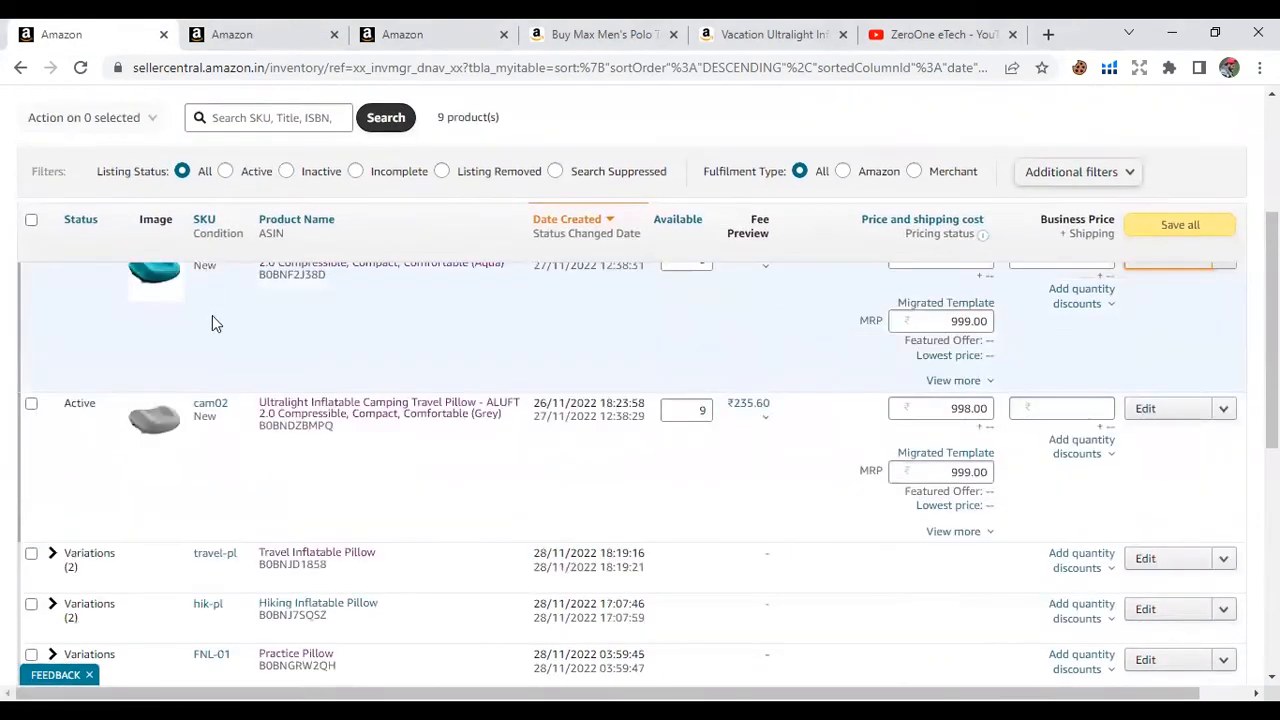
# - Review the new pillow parent with its aqua and grey variations and return to the Seller Central home page
pyautogui.scroll(2, 206, 410)
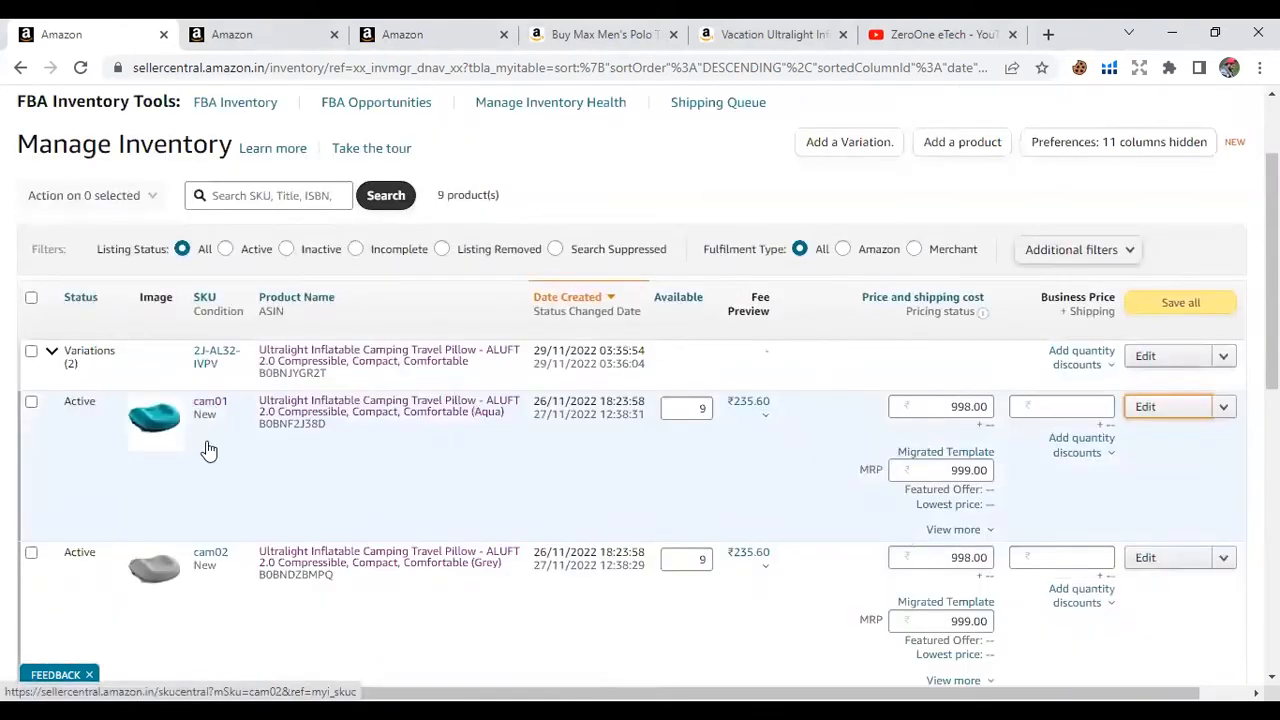
pyautogui.scroll(3, 208, 450)
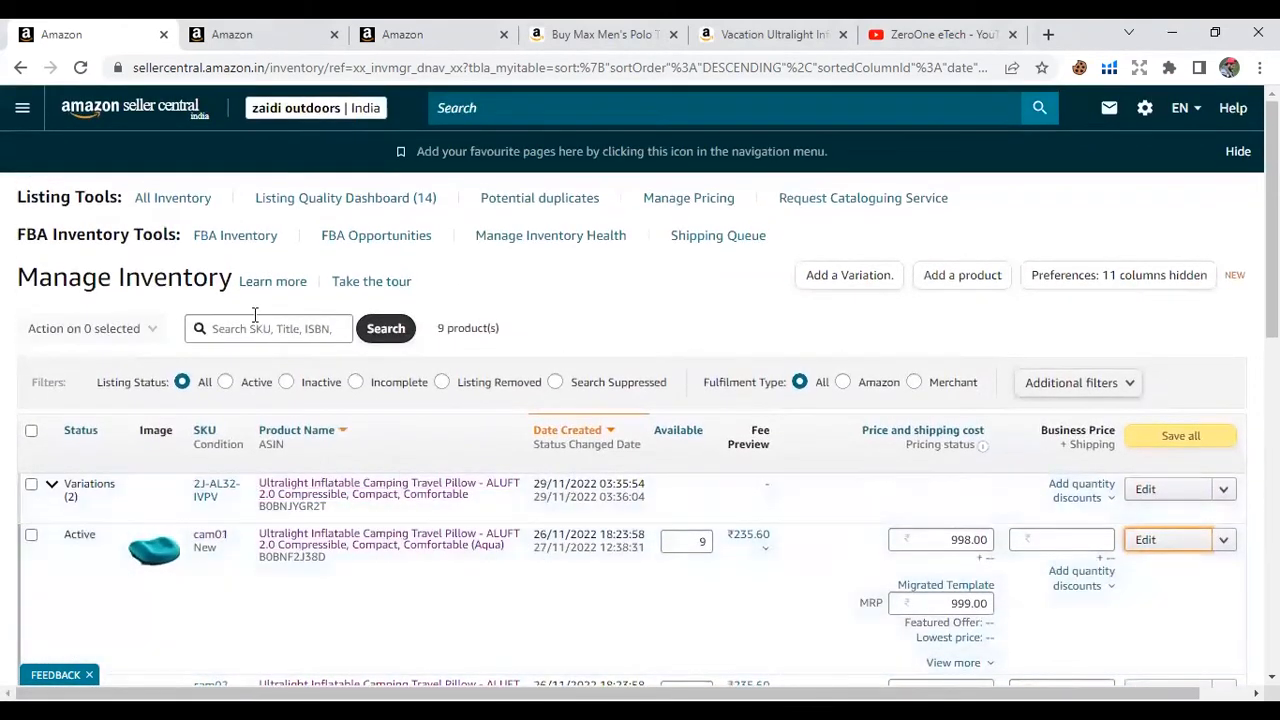
pyautogui.click(95, 118)
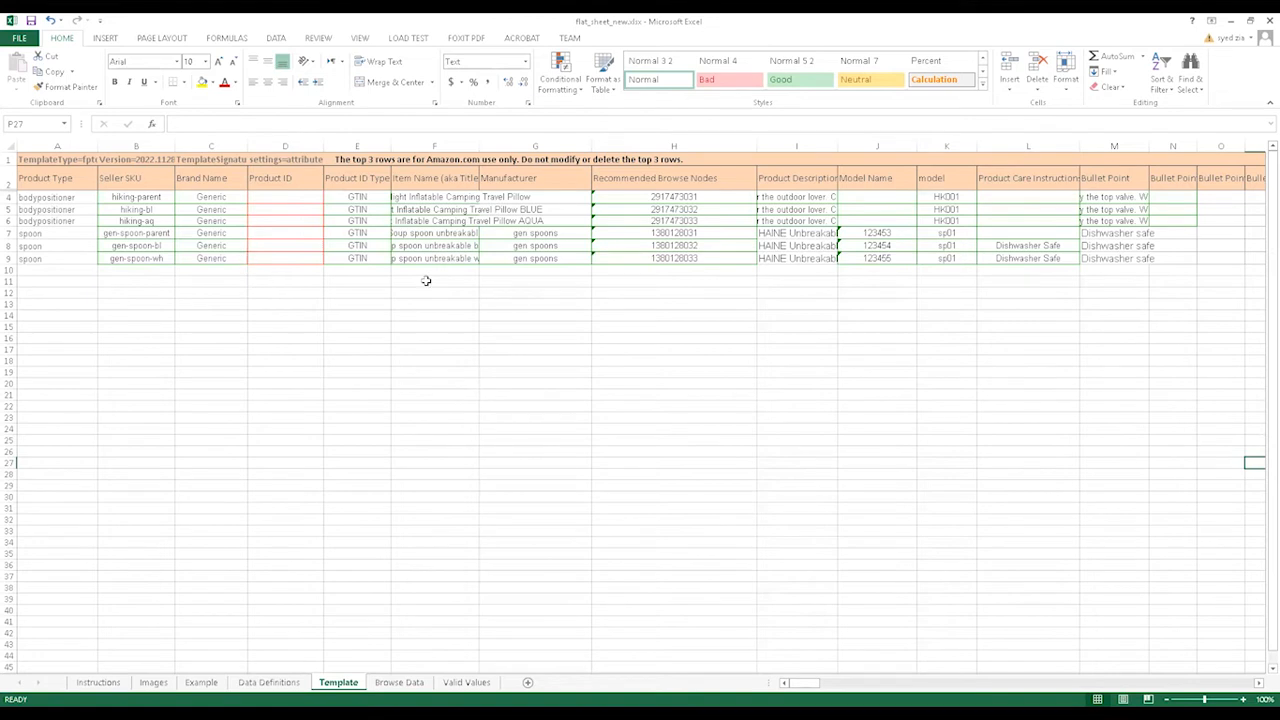
# - Switch from the flat_sheet_new workbook to Seller Central in the browser and open the Manage Inventory list
pyautogui.moveTo(805, 688)
pyautogui.mouseDown()
pyautogui.moveTo(955, 690)
pyautogui.moveTo(786, 688)
pyautogui.mouseUp()
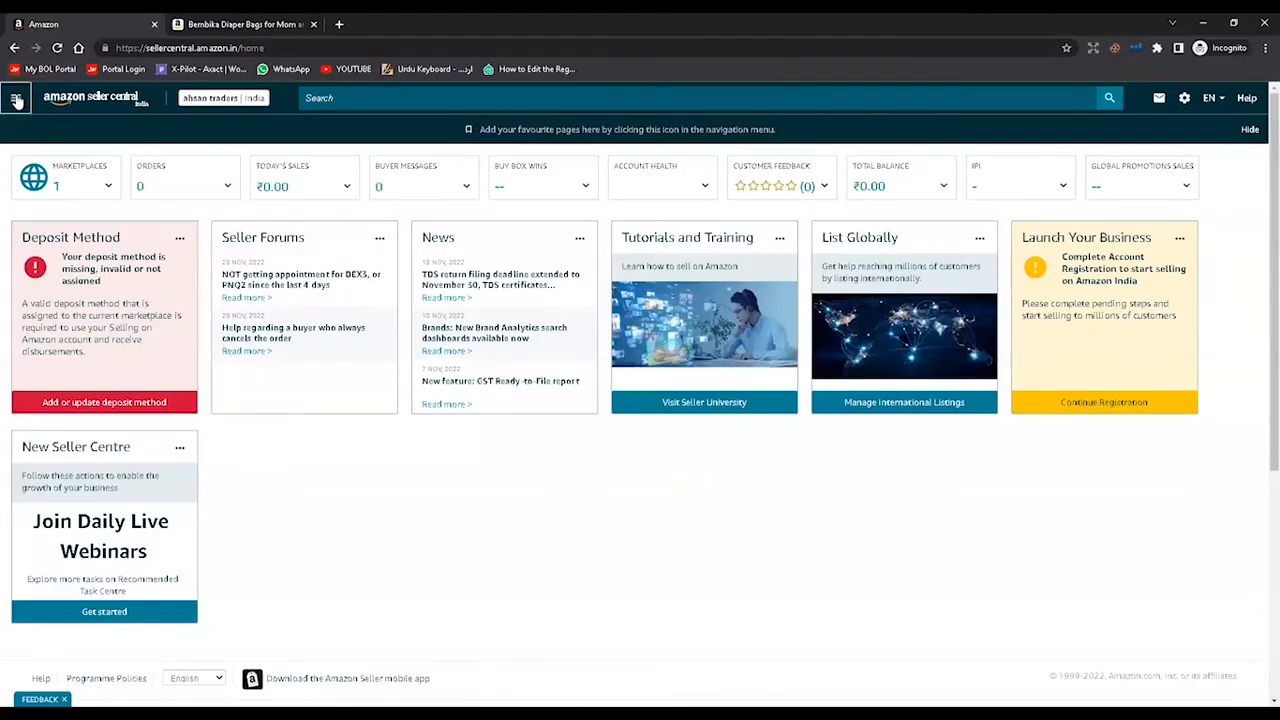
pyautogui.click(16, 100)
pyautogui.moveTo(87, 159)
pyautogui.click(204, 158)
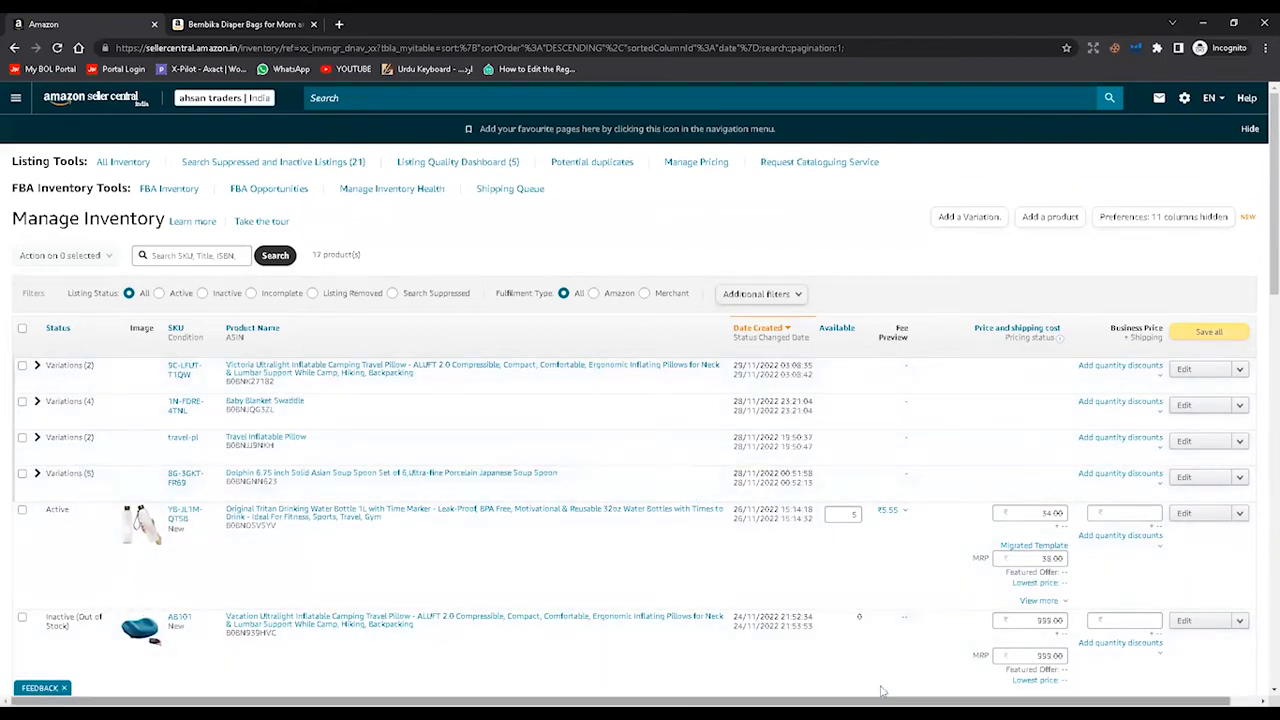
# - Check the flat_sheet_new template in Excel briefly and open the Add Products via Upload page in Seller Central
pyautogui.hotkey('alt', 'Tab')
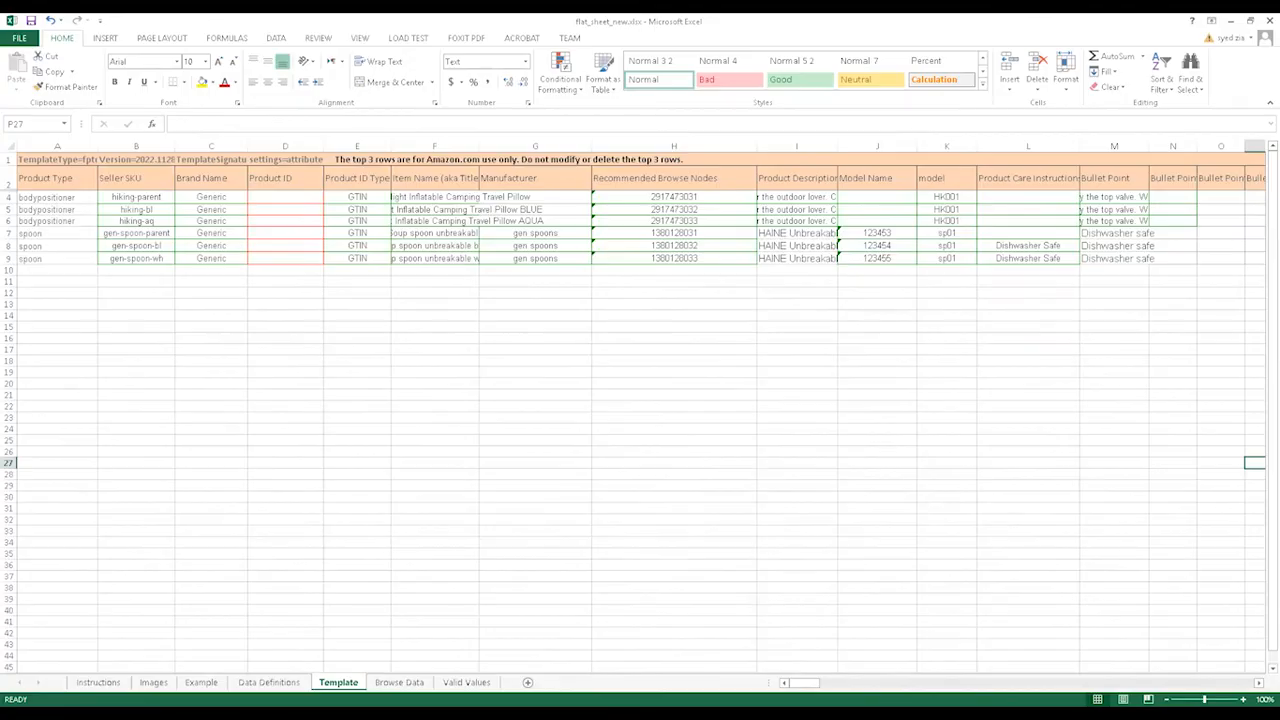
pyautogui.hotkey('alt', 'Tab')
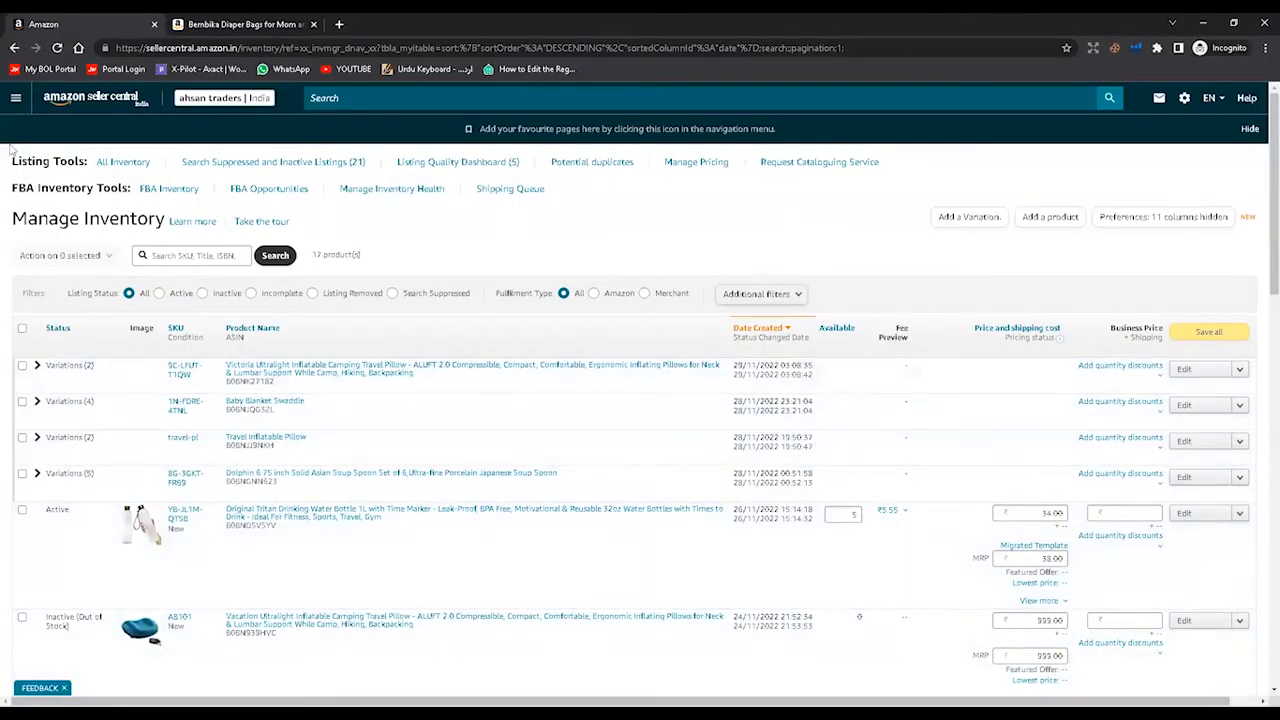
pyautogui.click(15, 97)
pyautogui.moveTo(60, 133)
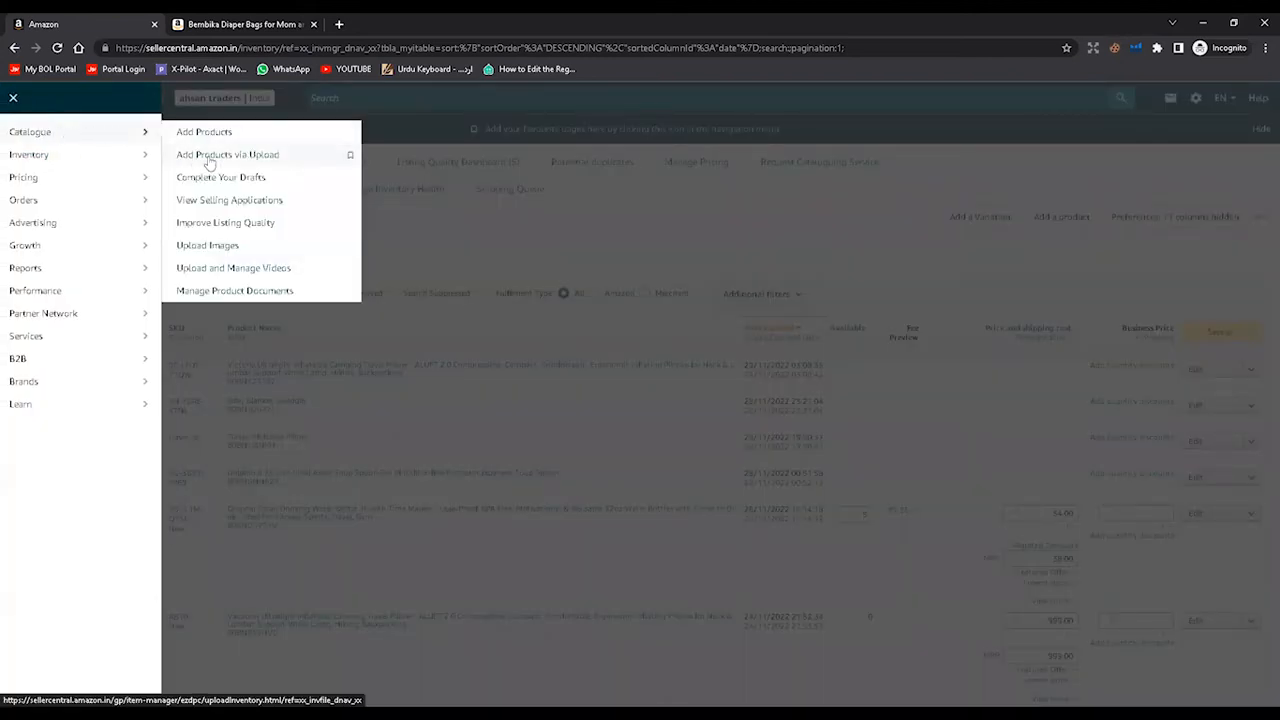
pyautogui.click(265, 158)
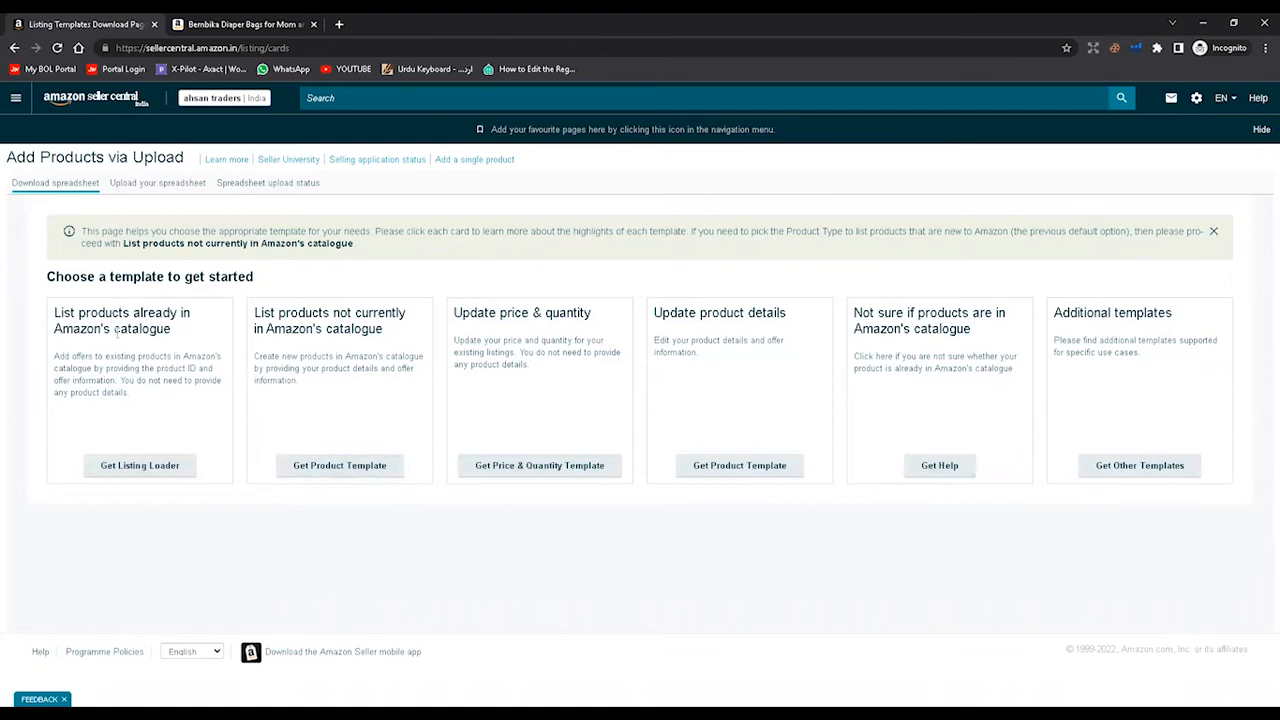
# - Read the descriptions of the templates for products already in and not currently in Amazon's catalogue
pyautogui.moveTo(55, 329)
pyautogui.mouseDown()
pyautogui.moveTo(171, 330)
pyautogui.moveTo(57, 330)
pyautogui.mouseUp()
pyautogui.click(145, 349)
pyautogui.click(145, 368)
pyautogui.moveTo(157, 368); pyautogui.dragTo(188, 368)
pyautogui.click(289, 359)
pyautogui.moveTo(256, 358); pyautogui.dragTo(297, 380)
pyautogui.moveTo(254, 313); pyautogui.dragTo(383, 330)
pyautogui.click(304, 361)
# - Read the descriptions of the Update price & quantity and Update product details templates
pyautogui.moveTo(465, 313); pyautogui.dragTo(588, 313)
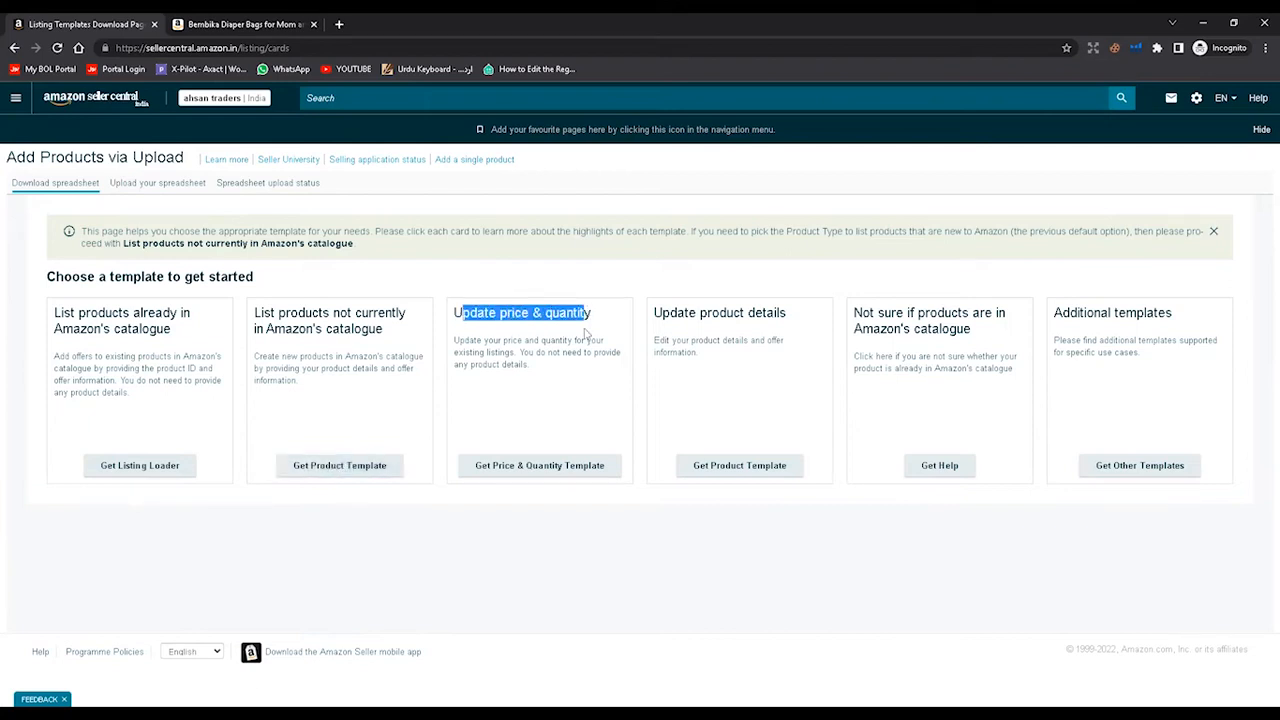
pyautogui.click(587, 335)
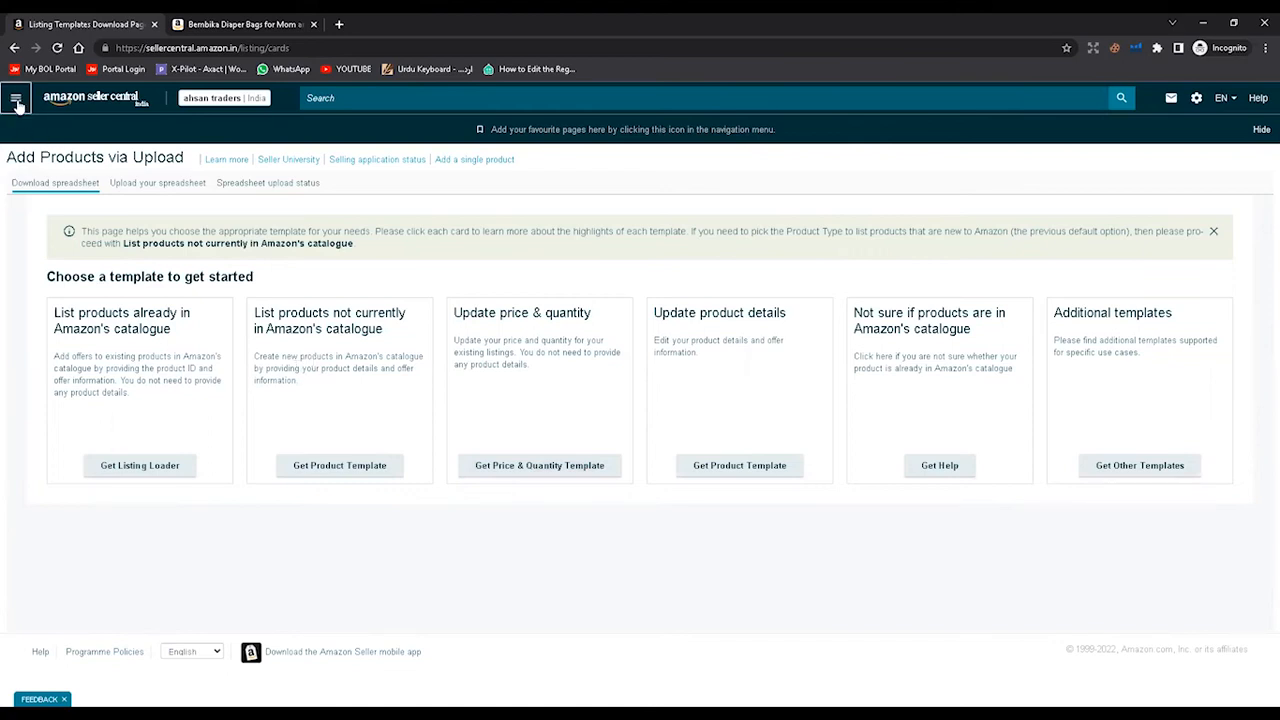
pyautogui.moveTo(689, 340); pyautogui.dragTo(780, 339)
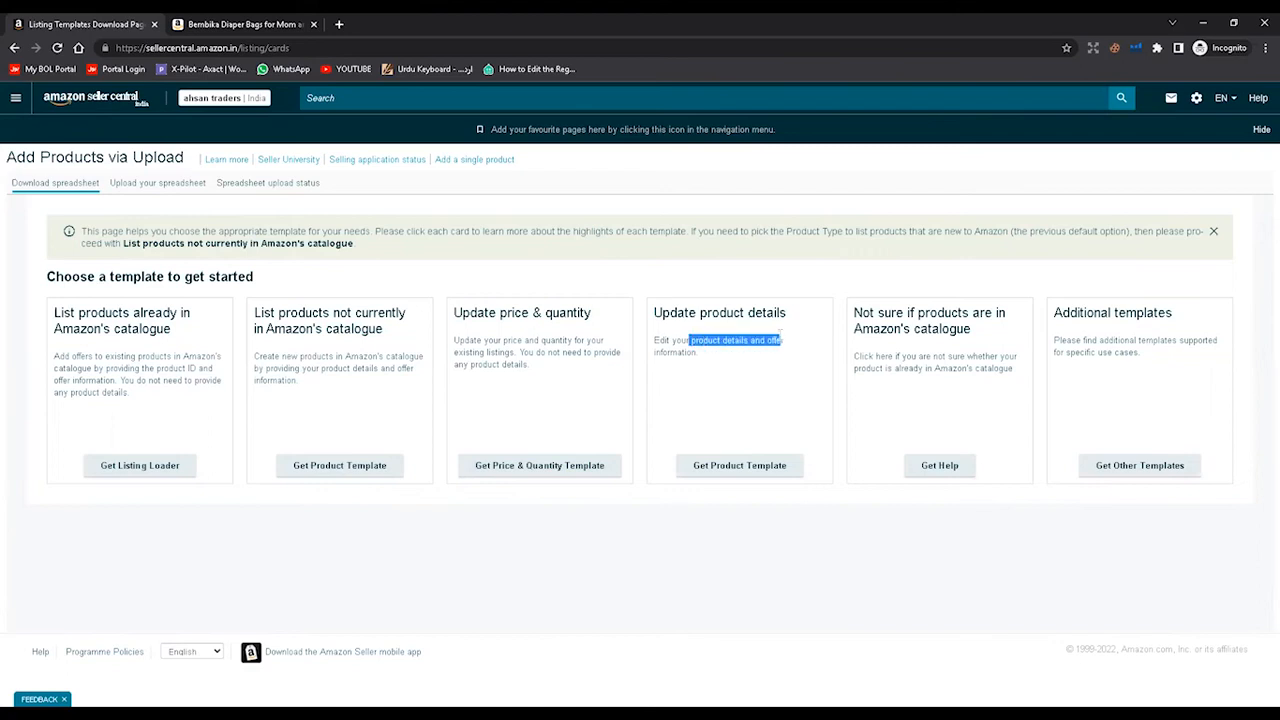
pyautogui.click(775, 383)
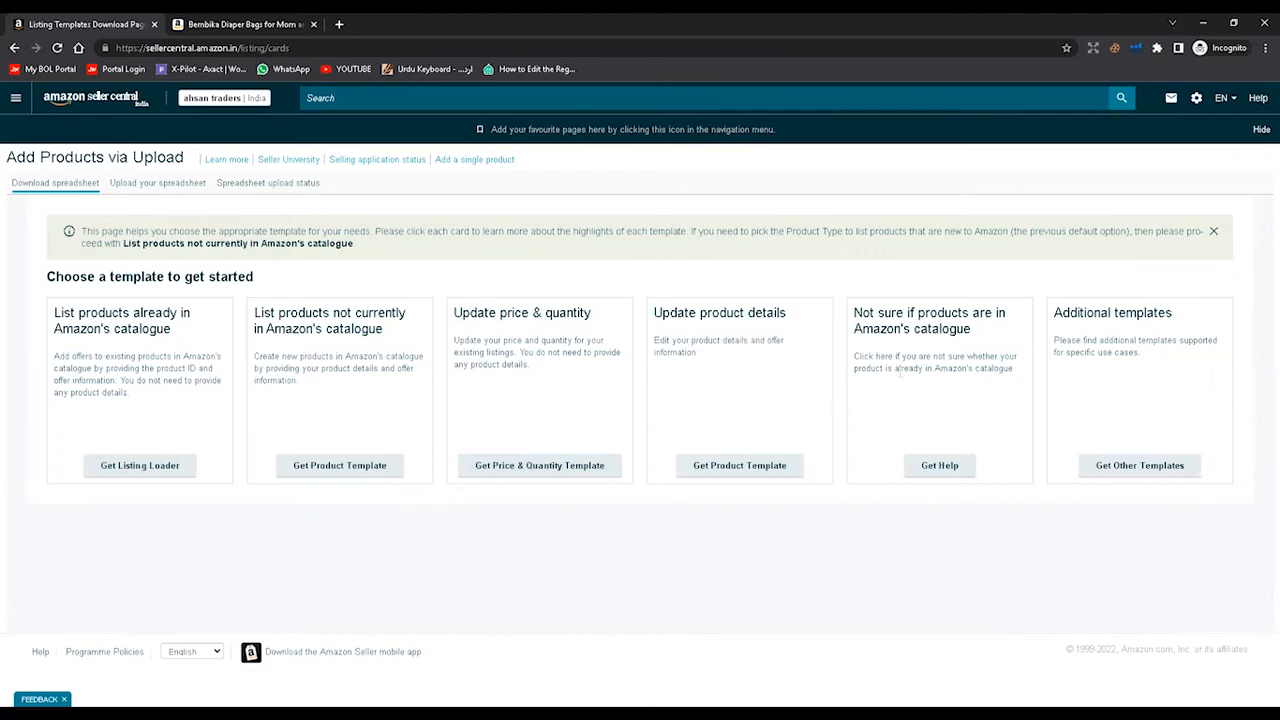
# - Request the product template for listing products not currently in Amazon's catalogue
pyautogui.click(349, 466)
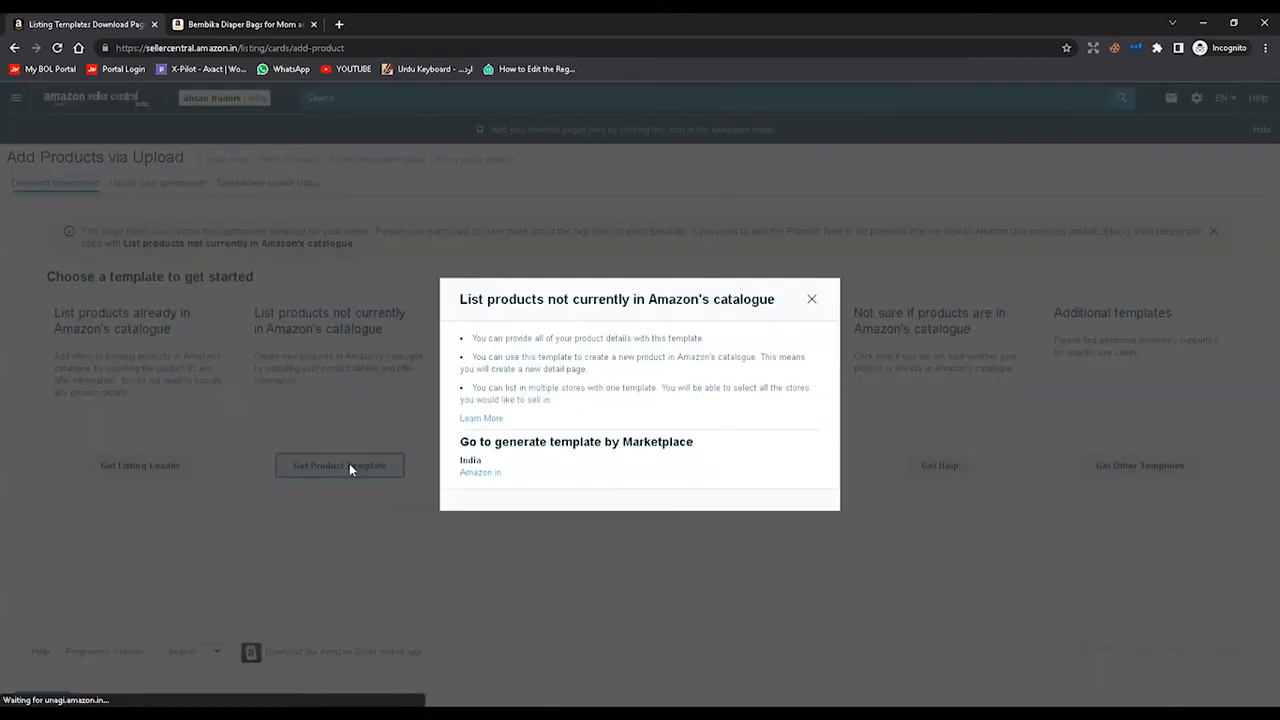
# - Search the Amazon.in template's product types for "inflable pillow" and select Travel Pillows under Bags, Wallets and Luggage
pyautogui.click(479, 474)
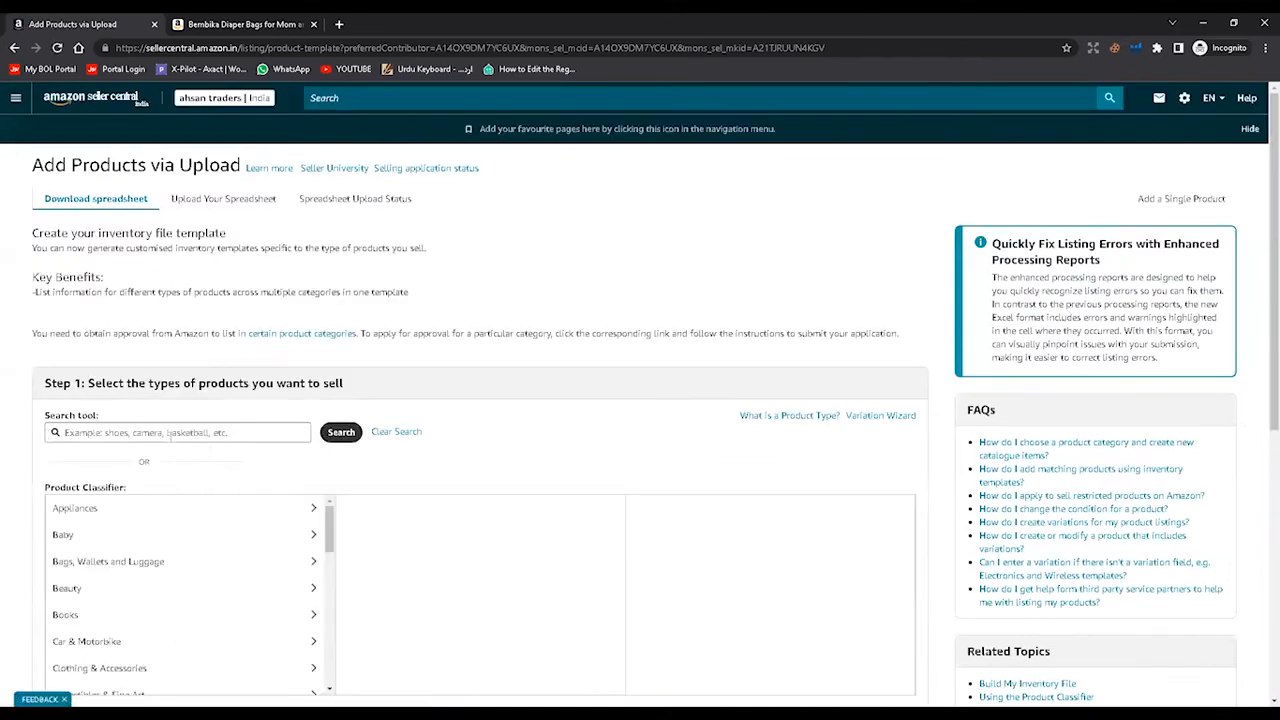
pyautogui.click(135, 432)
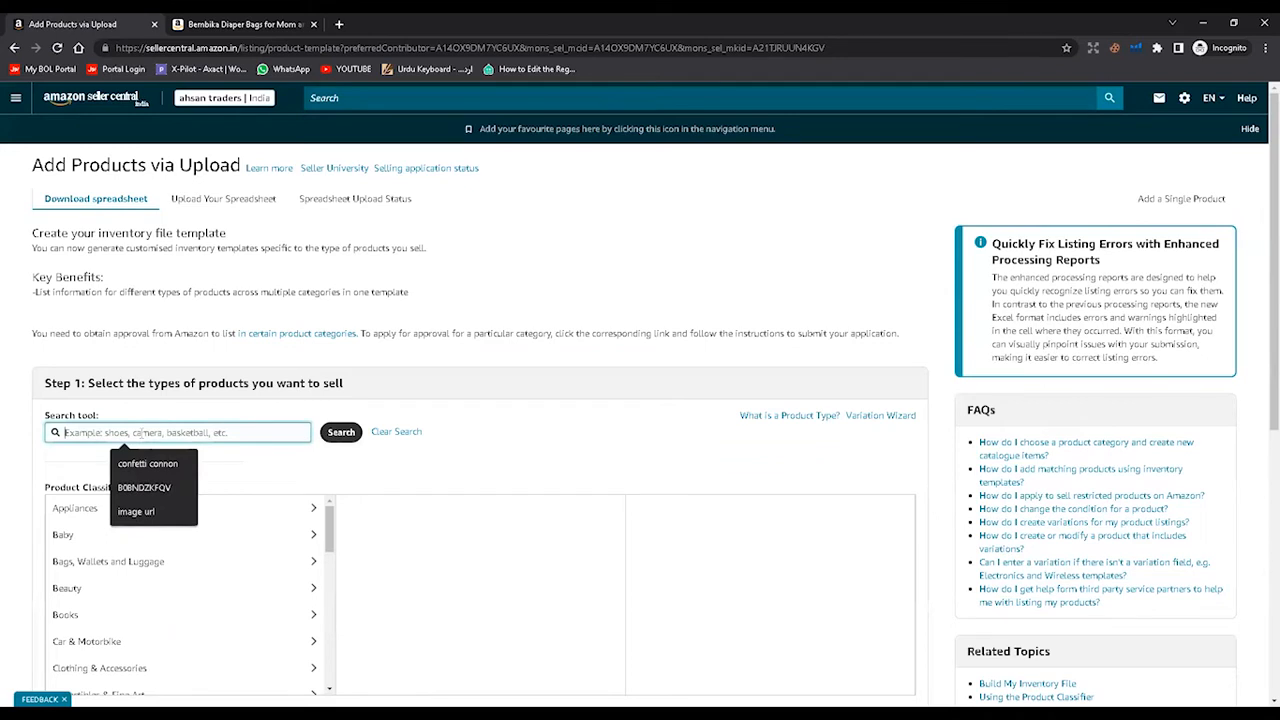
pyautogui.write('in')
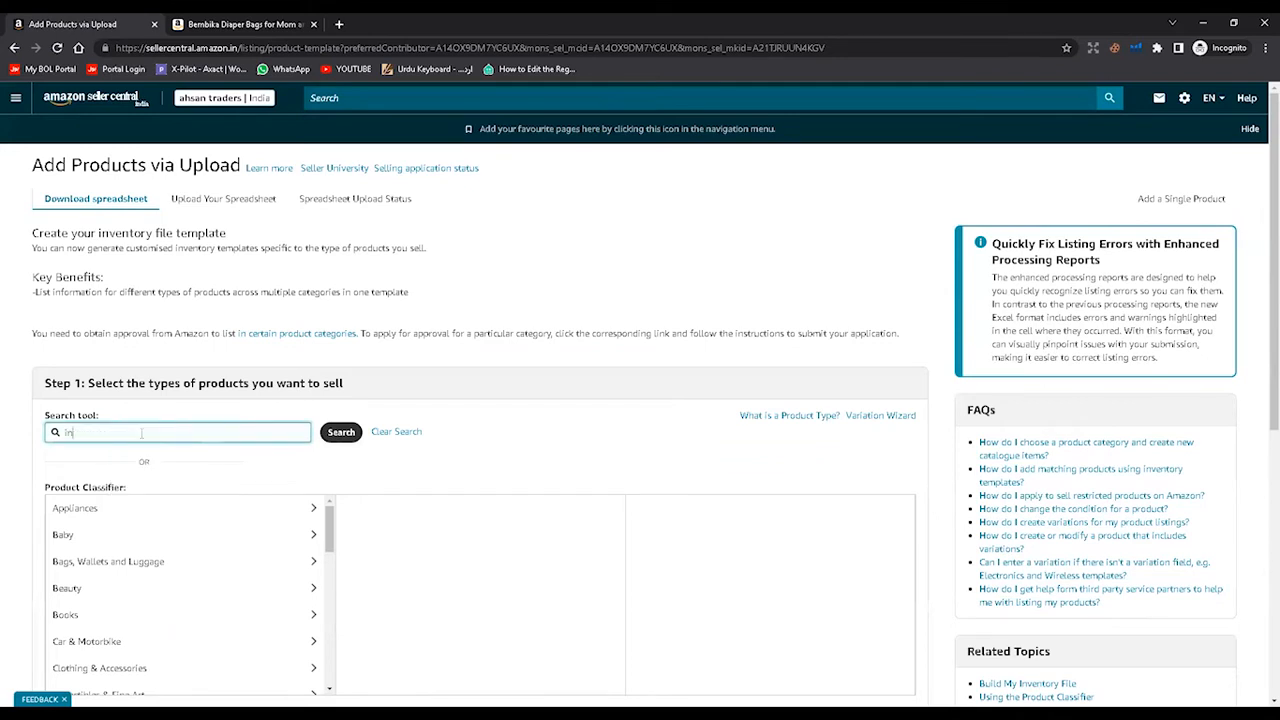
pyautogui.write('flatable pillow')
pyautogui.press('Return')
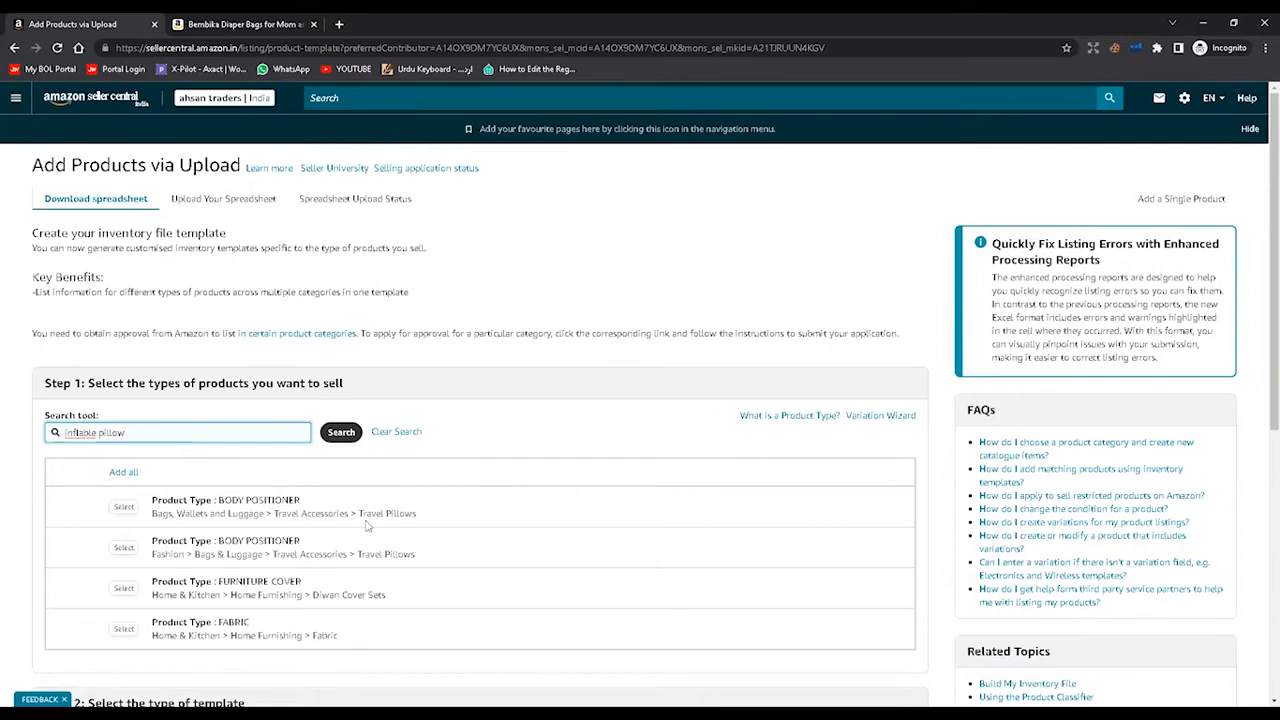
pyautogui.click(124, 508)
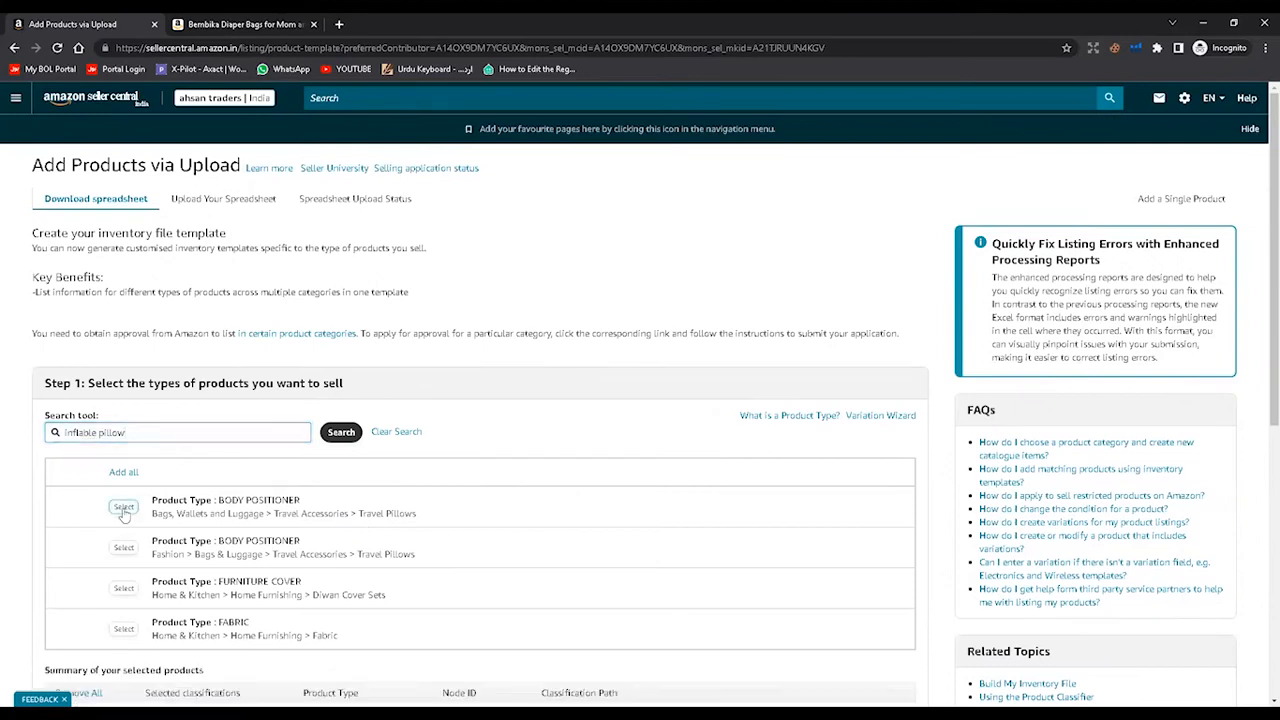
# - Reload the Bembika diaper bag listing with everything after the product ID removed from its web address
pyautogui.tripleClick(158, 434)
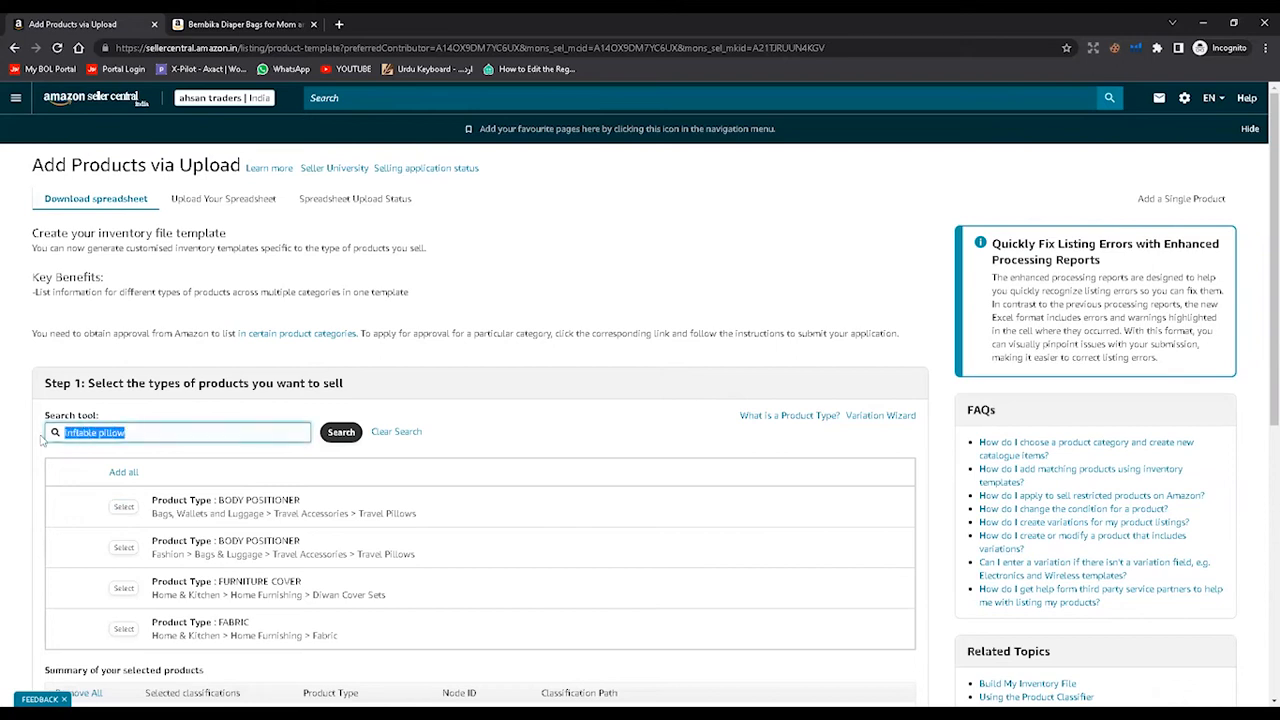
pyautogui.click(240, 24)
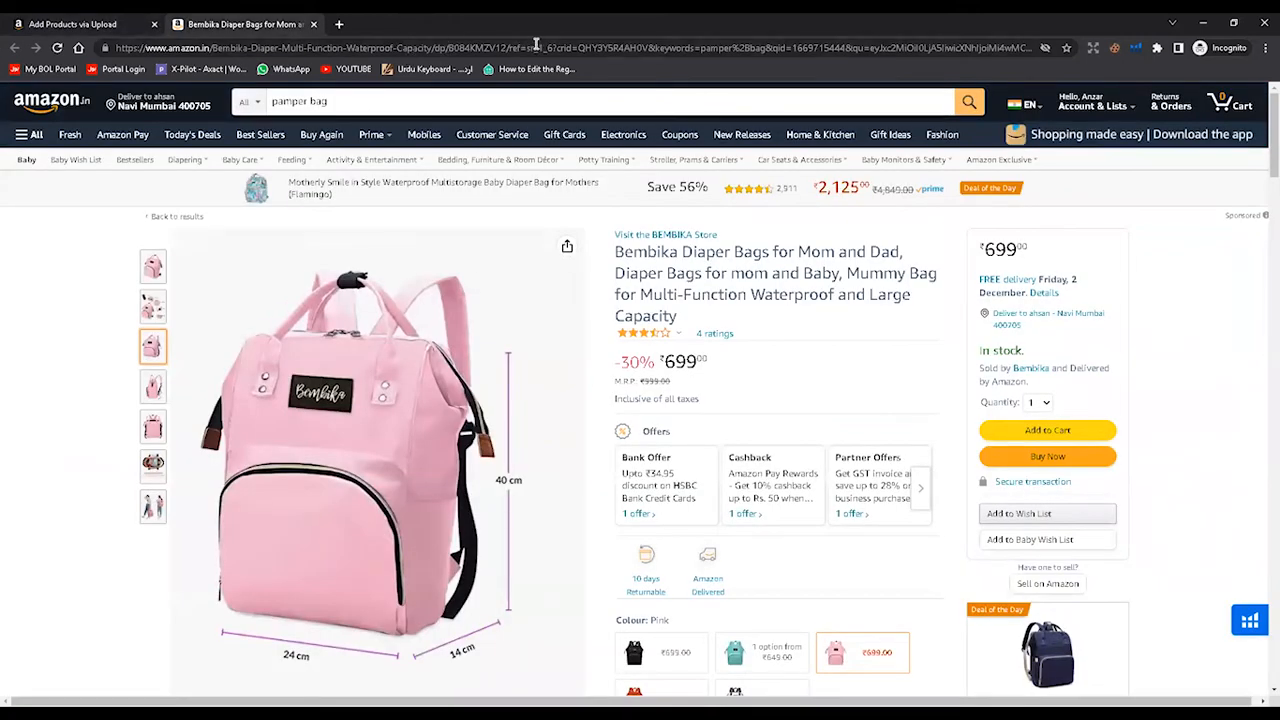
pyautogui.moveTo(512, 47); pyautogui.dragTo(1020, 47)
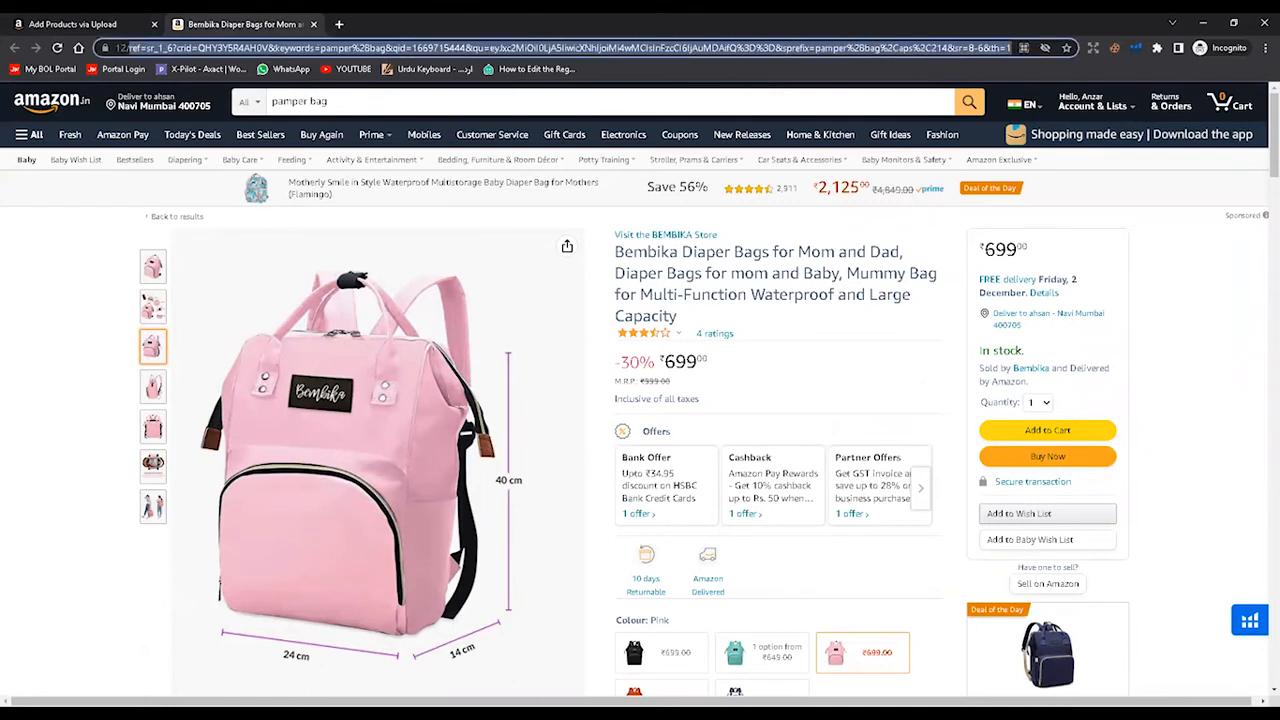
pyautogui.press('BackSpace')
pyautogui.press('Return')
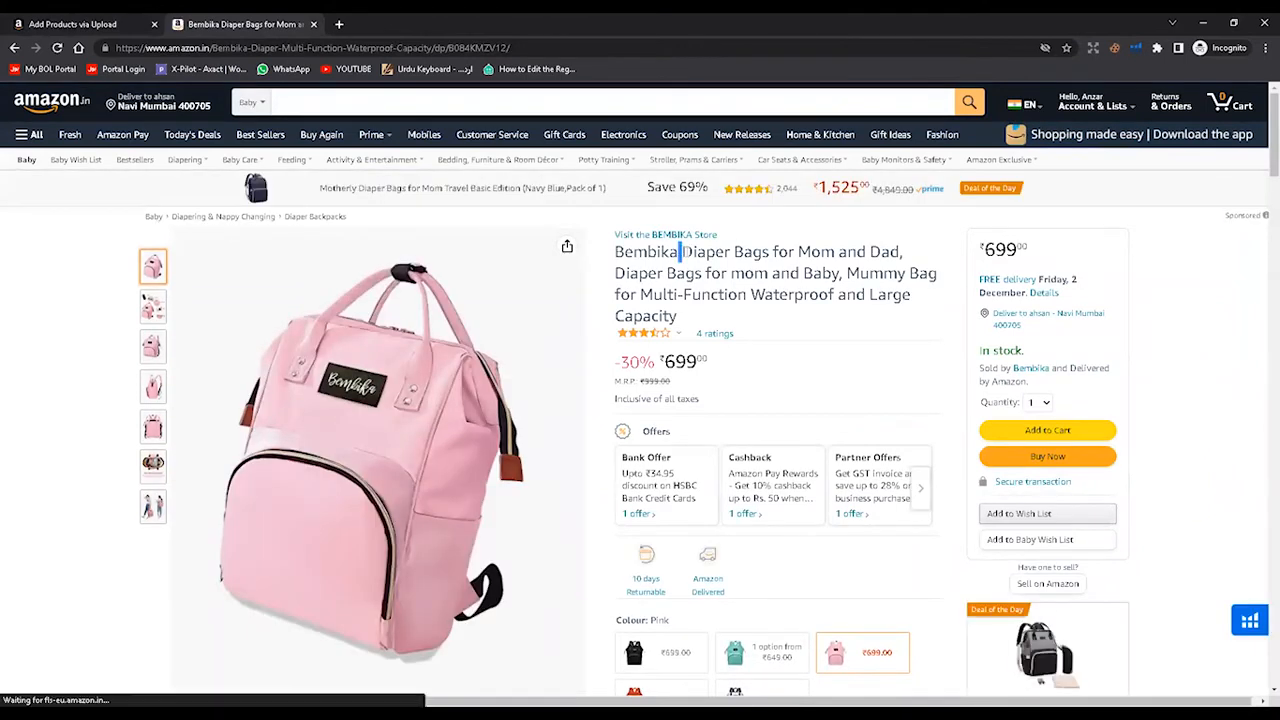
# - Copy "Diaper Bags" from the listing title and use it to search the template's product types
pyautogui.moveTo(682, 252); pyautogui.dragTo(752, 253)
pyautogui.rightClick(752, 253)
pyautogui.click(776, 263)
pyautogui.click(114, 22)
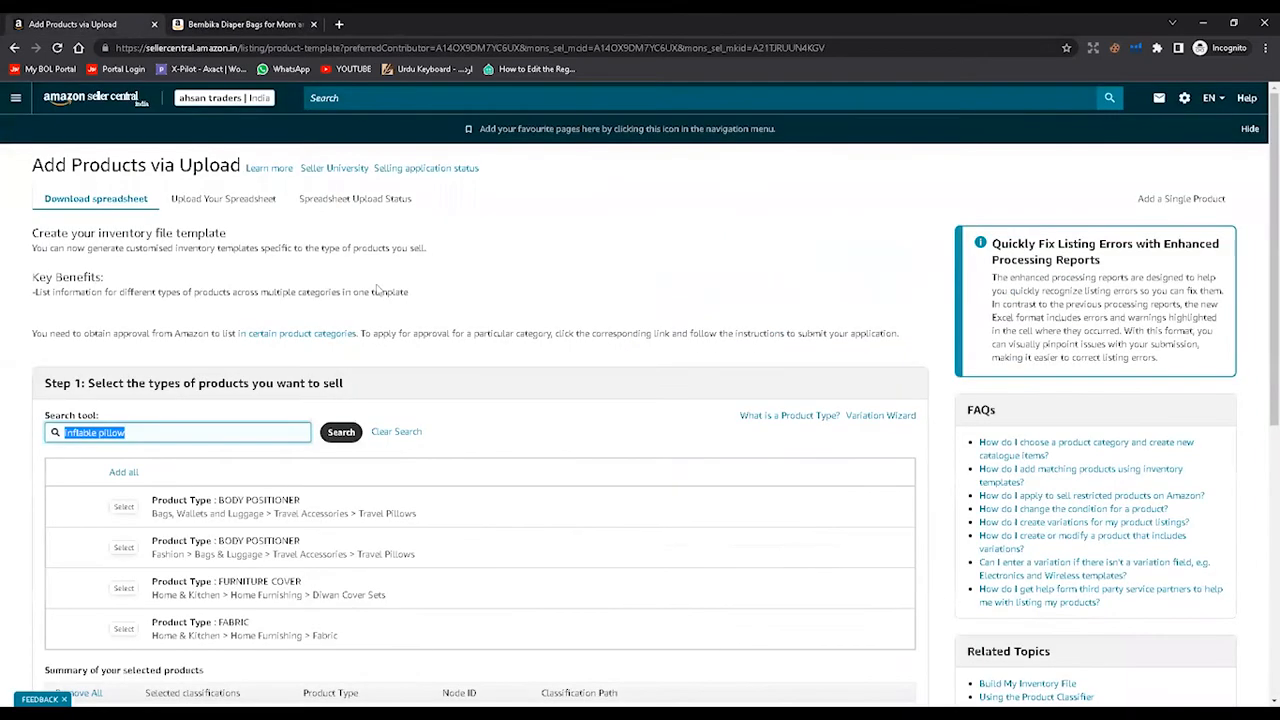
pyautogui.rightClick(155, 432)
pyautogui.click(193, 476)
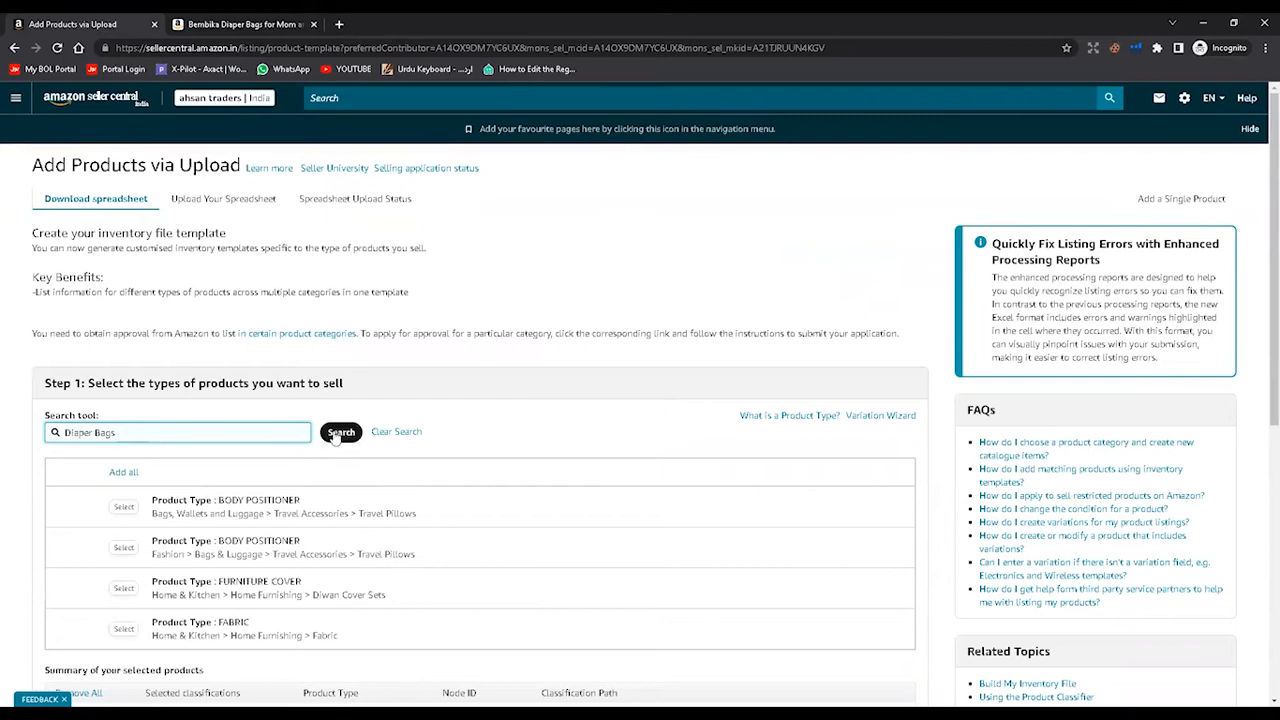
pyautogui.click(340, 433)
# - Check the listing's category path and select the matching BACKPACK product type, Baby > Diapering & Nappy Changing > Diaper Backpacks
pyautogui.scroll(-1, 226, 392)
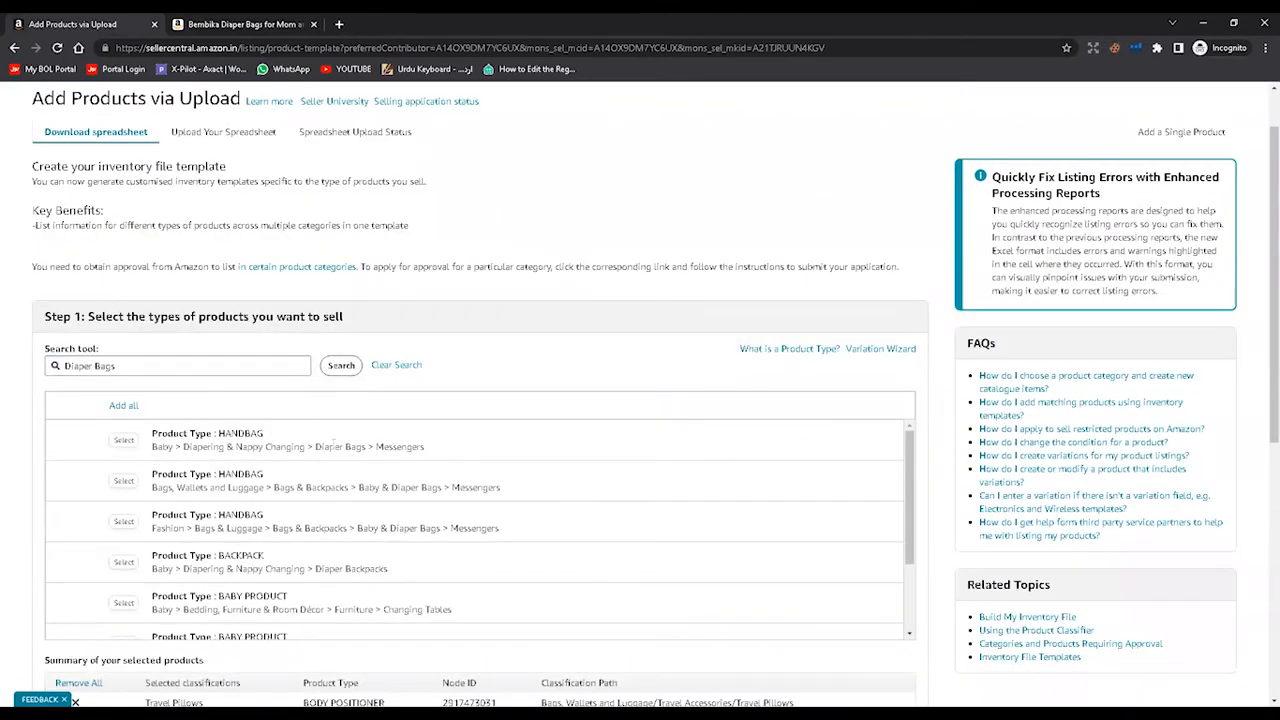
pyautogui.click(218, 19)
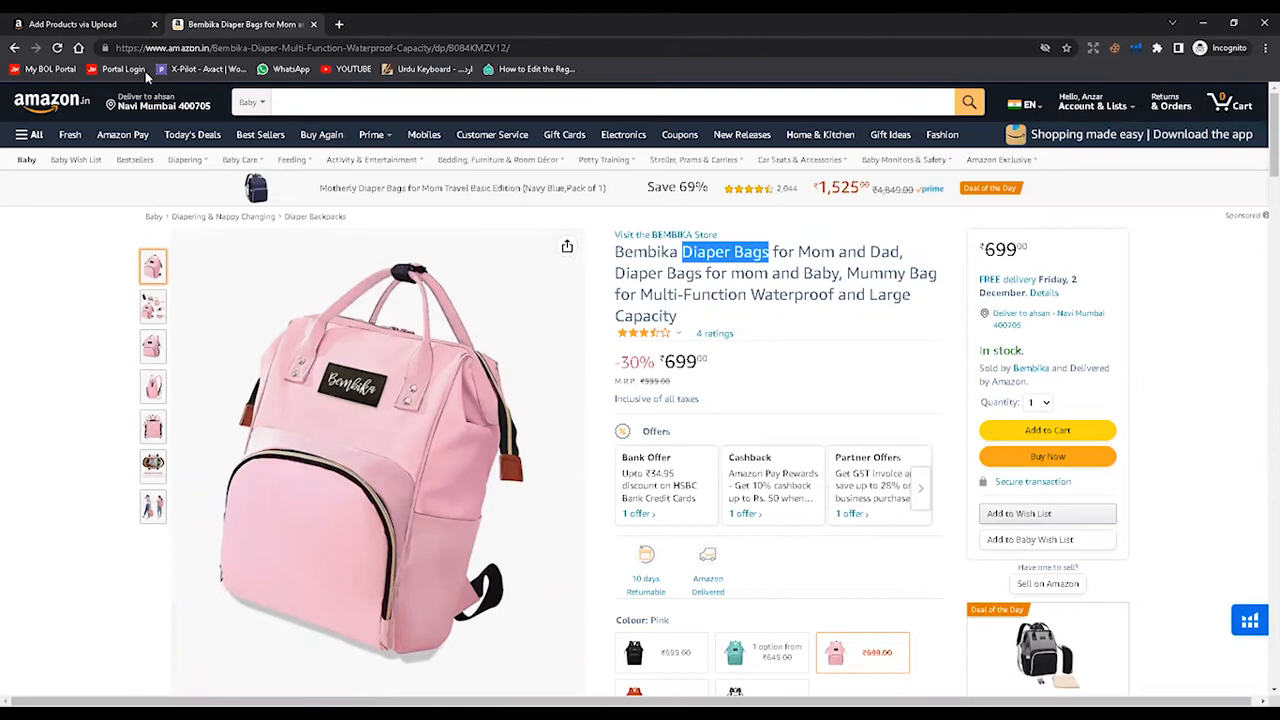
pyautogui.click(85, 23)
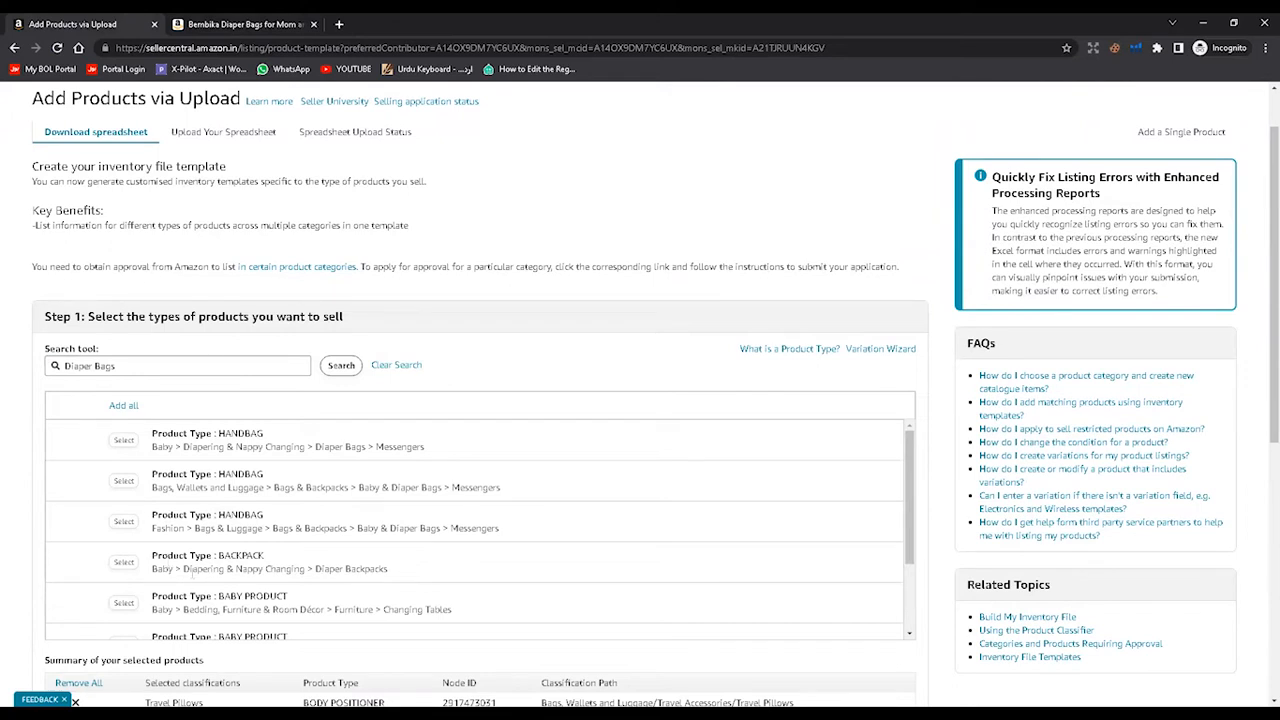
pyautogui.click(232, 22)
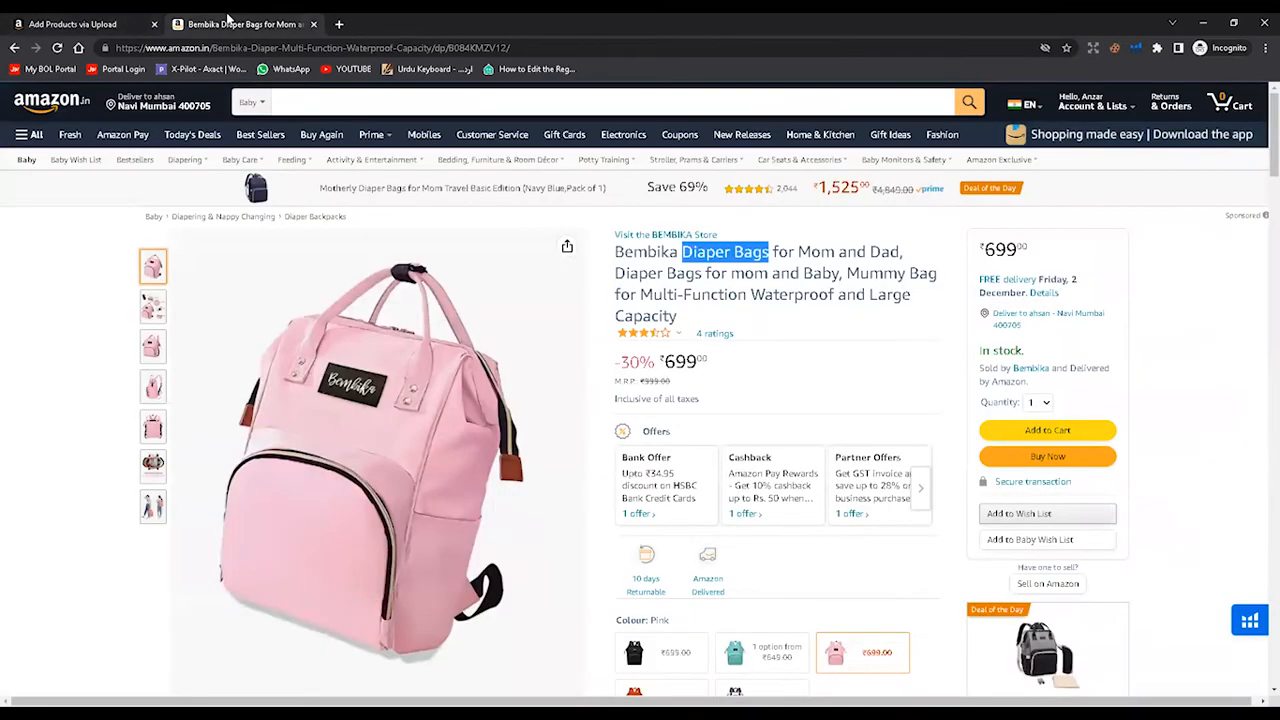
pyautogui.click(32, 20)
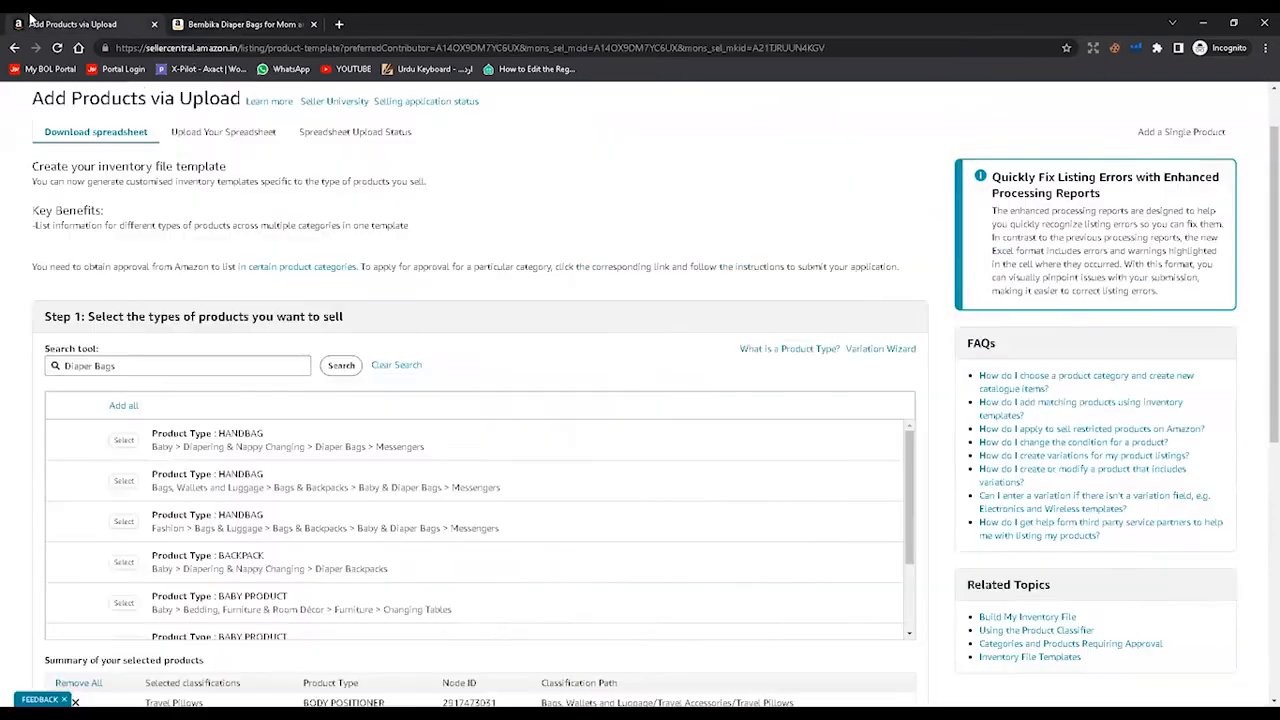
pyautogui.click(125, 563)
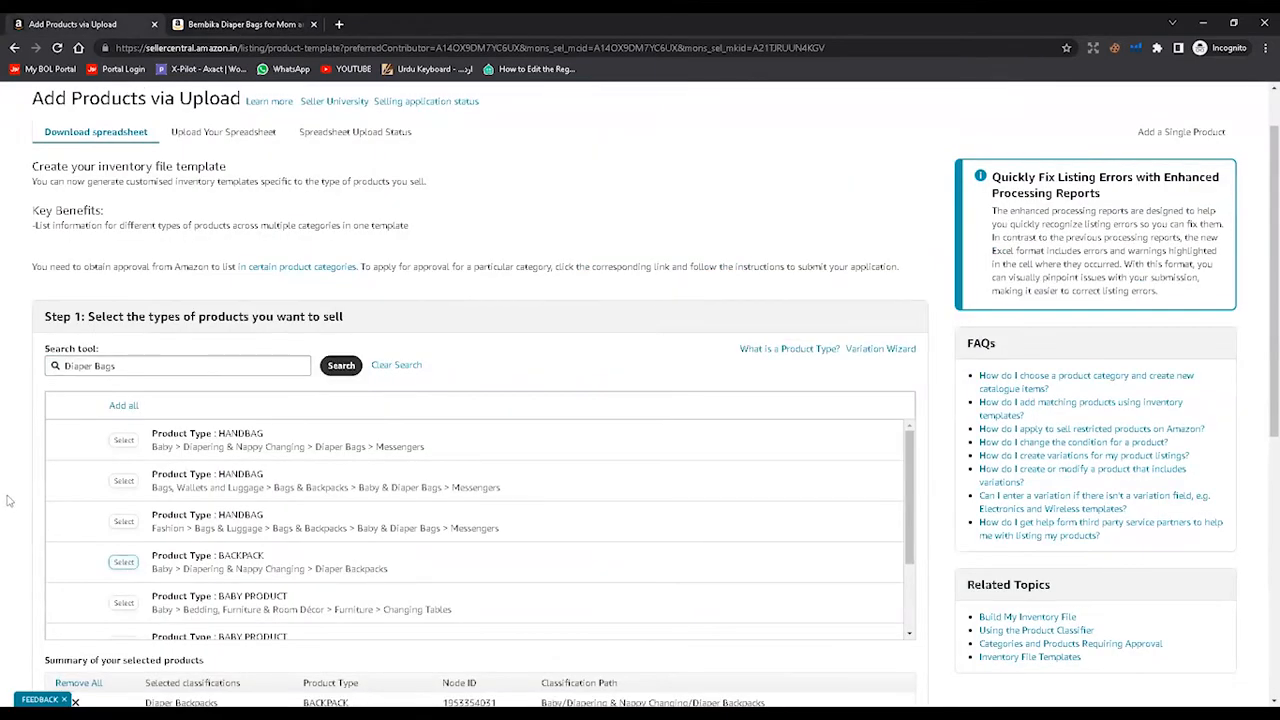
# - Review the node IDs of Diaper Backpacks and Travel Pillows in the summary of selected products
pyautogui.scroll(-3, 8, 498)
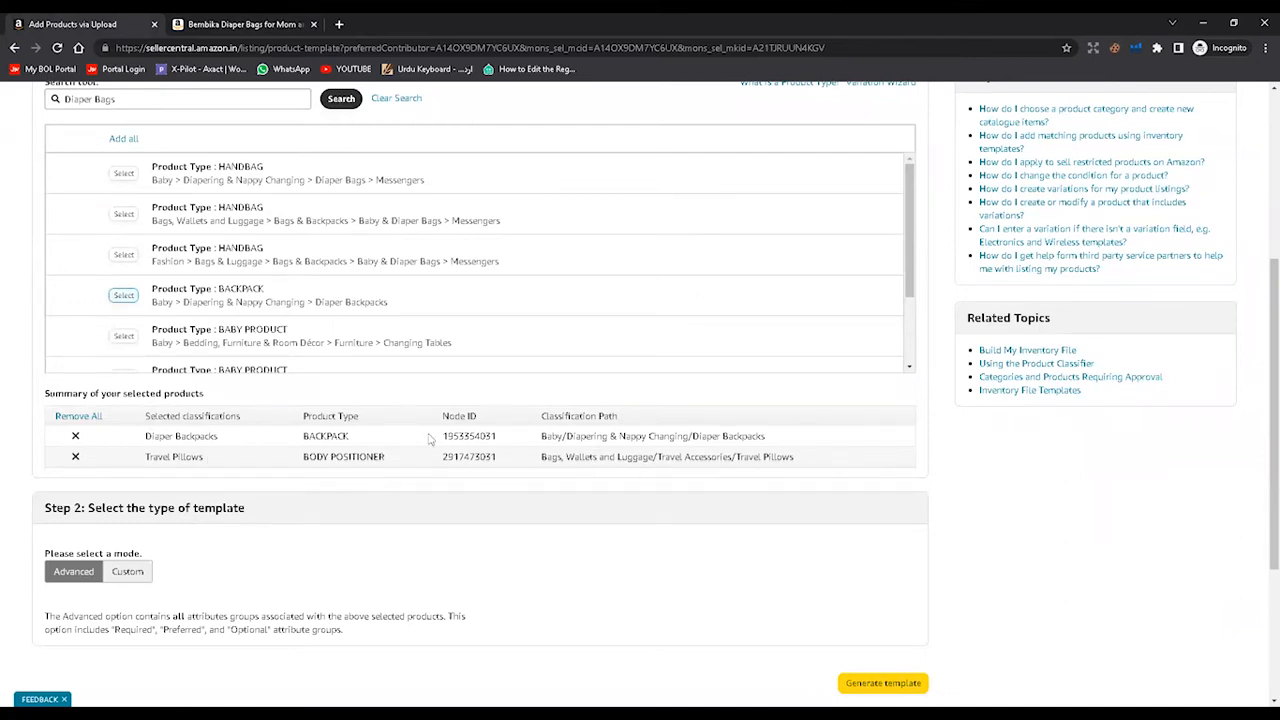
pyautogui.moveTo(443, 417); pyautogui.dragTo(486, 420)
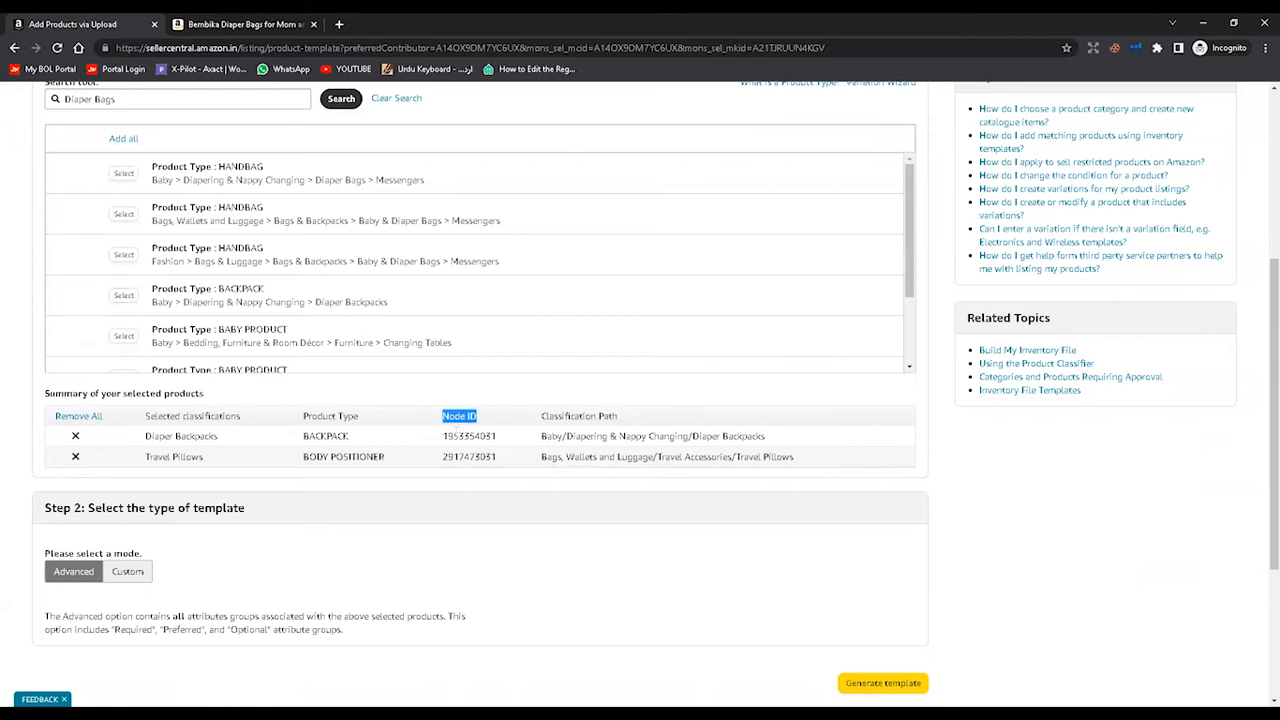
pyautogui.moveTo(175, 436); pyautogui.dragTo(519, 439)
pyautogui.moveTo(213, 459); pyautogui.dragTo(175, 457)
pyautogui.moveTo(438, 460); pyautogui.dragTo(527, 461)
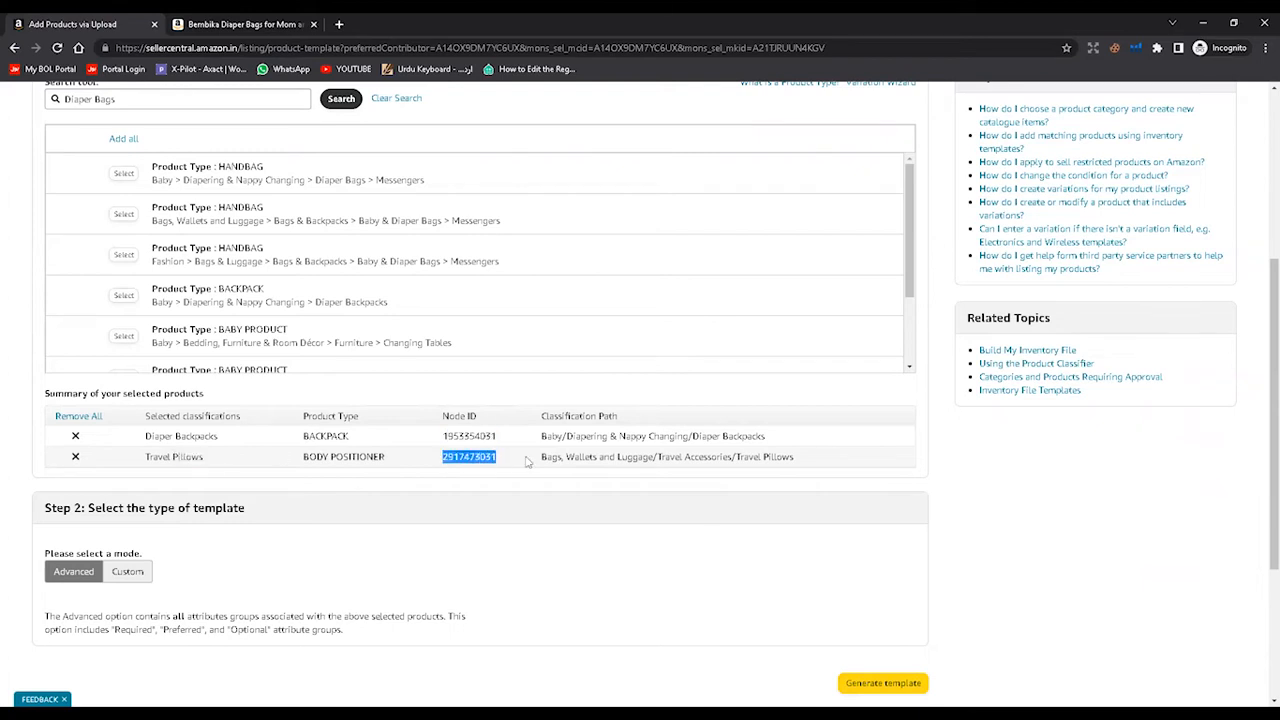
pyautogui.click(527, 461)
pyautogui.moveTo(445, 437); pyautogui.dragTo(505, 460)
pyautogui.click(515, 462)
# - Generate the Advanced template for both selected product types, review the mode's description, and open the downloaded DiaperBackpacks_TravelPillows workbook in Excel
pyautogui.scroll(-2, 391, 543)
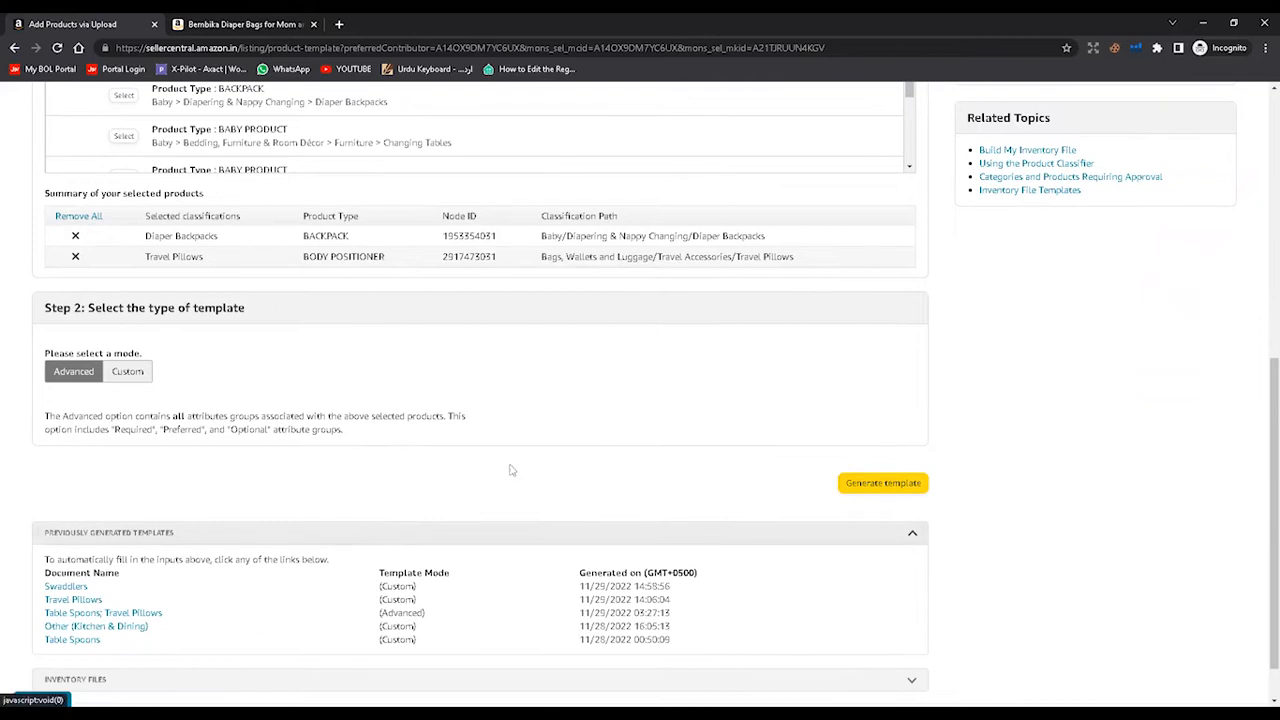
pyautogui.click(883, 484)
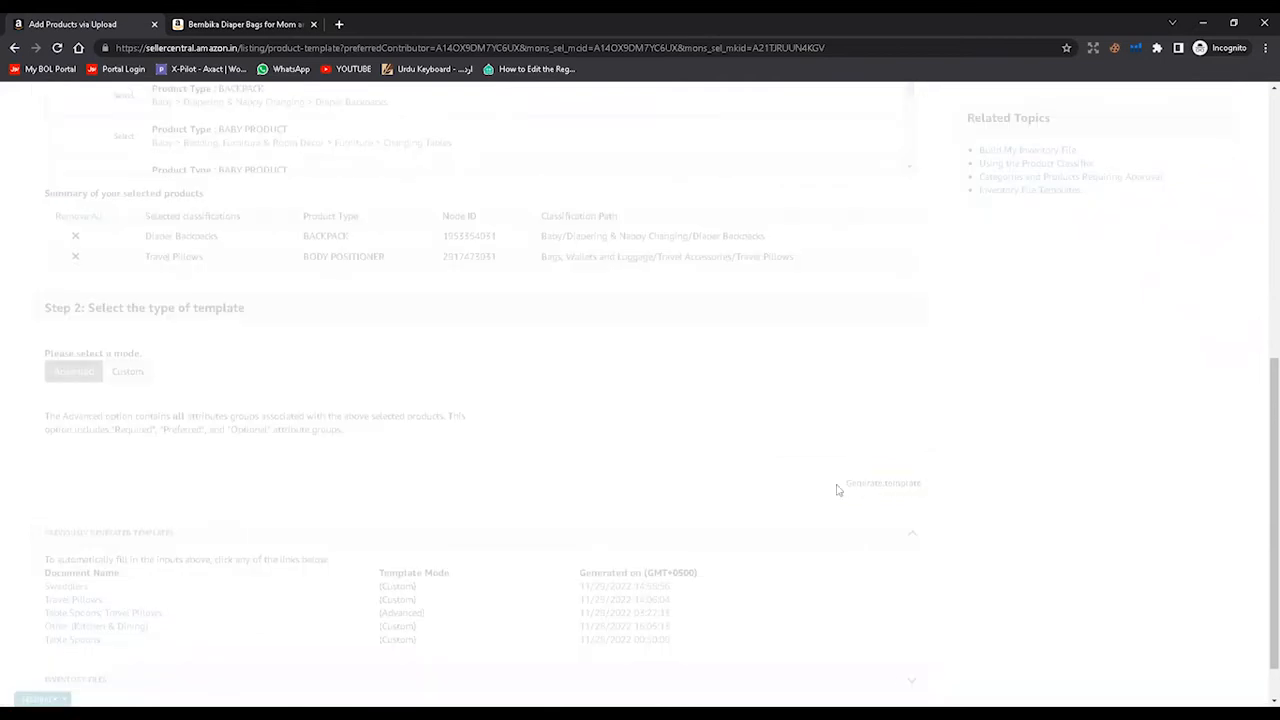
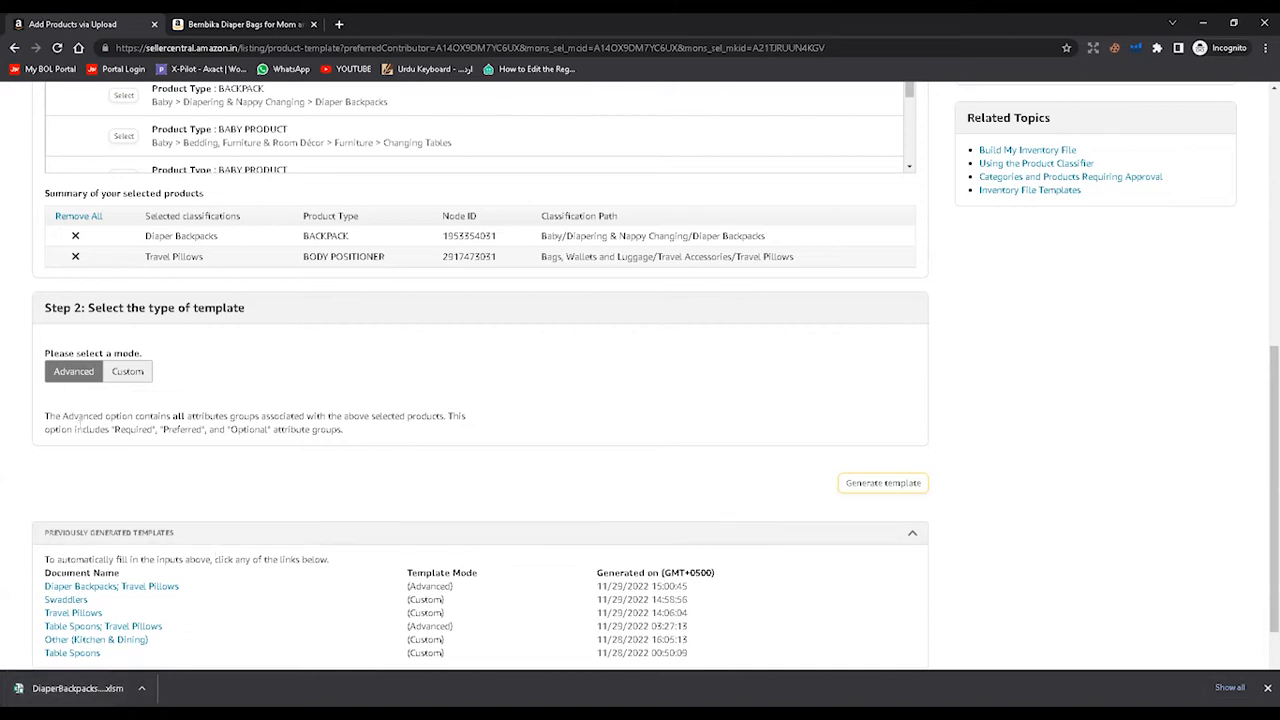
pyautogui.moveTo(45, 416); pyautogui.dragTo(350, 432)
pyautogui.scroll(3, 350, 432)
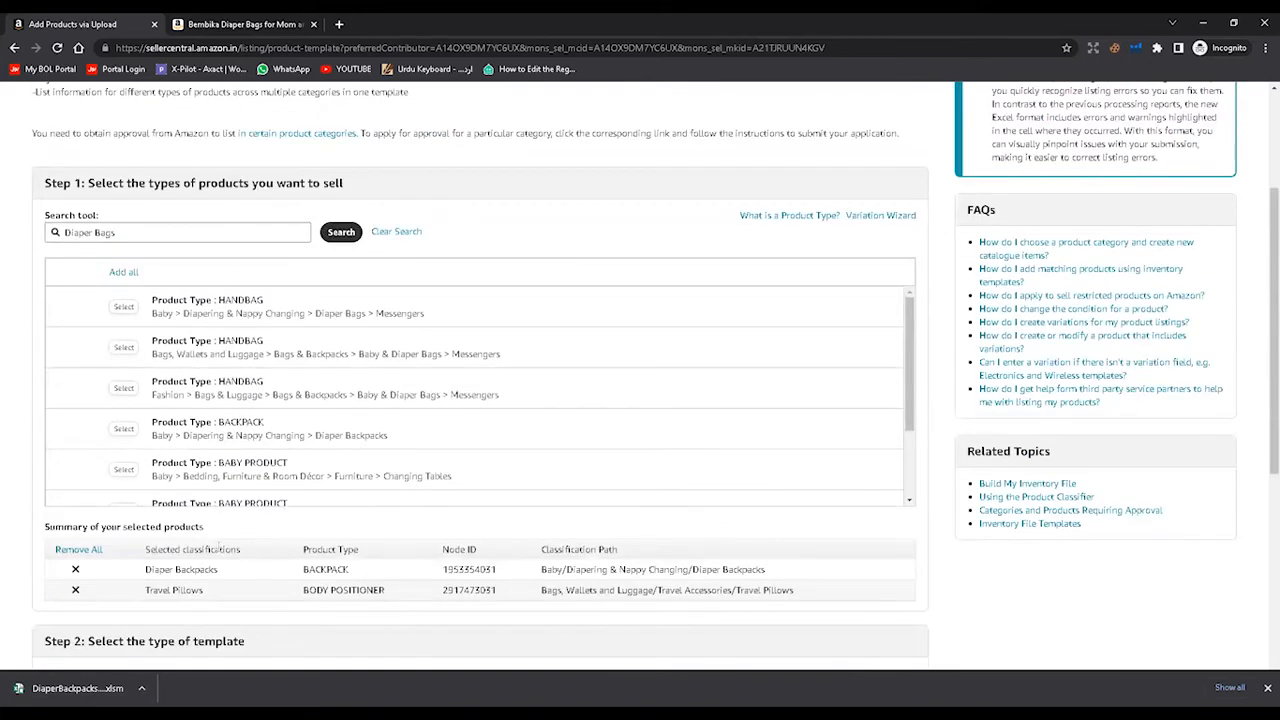
pyautogui.scroll(-3, 339, 495)
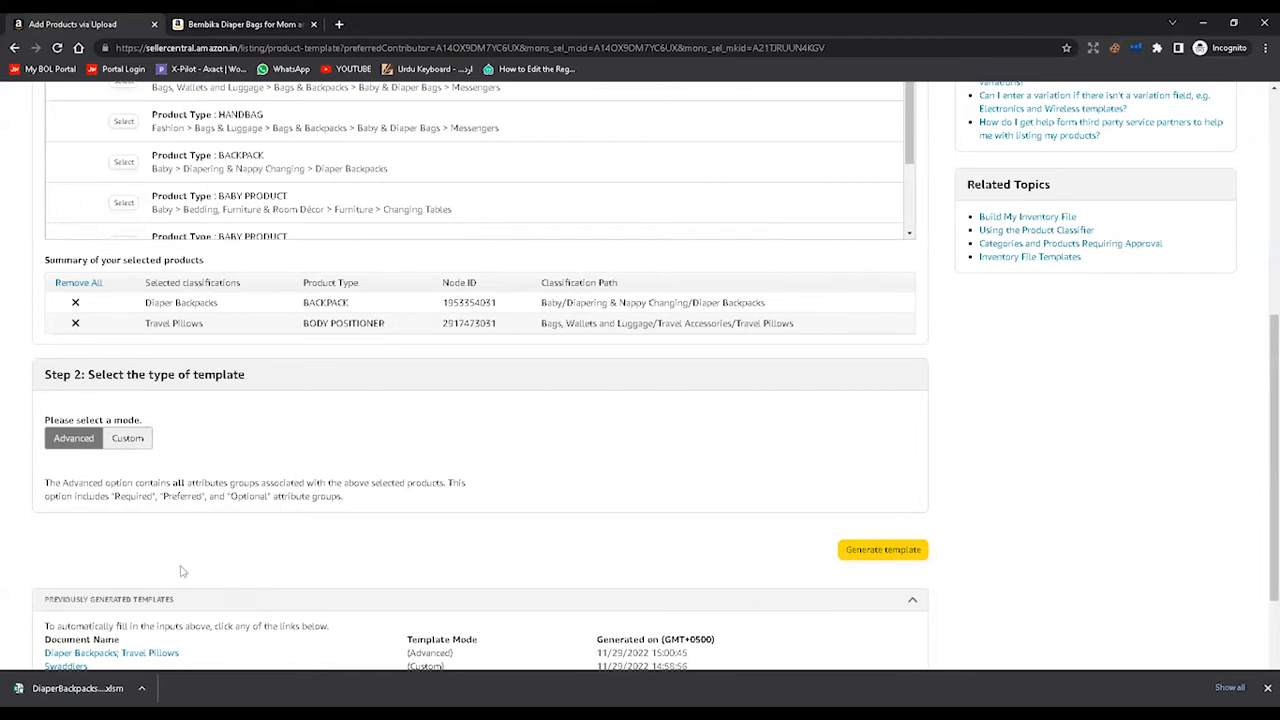
pyautogui.click(88, 689)
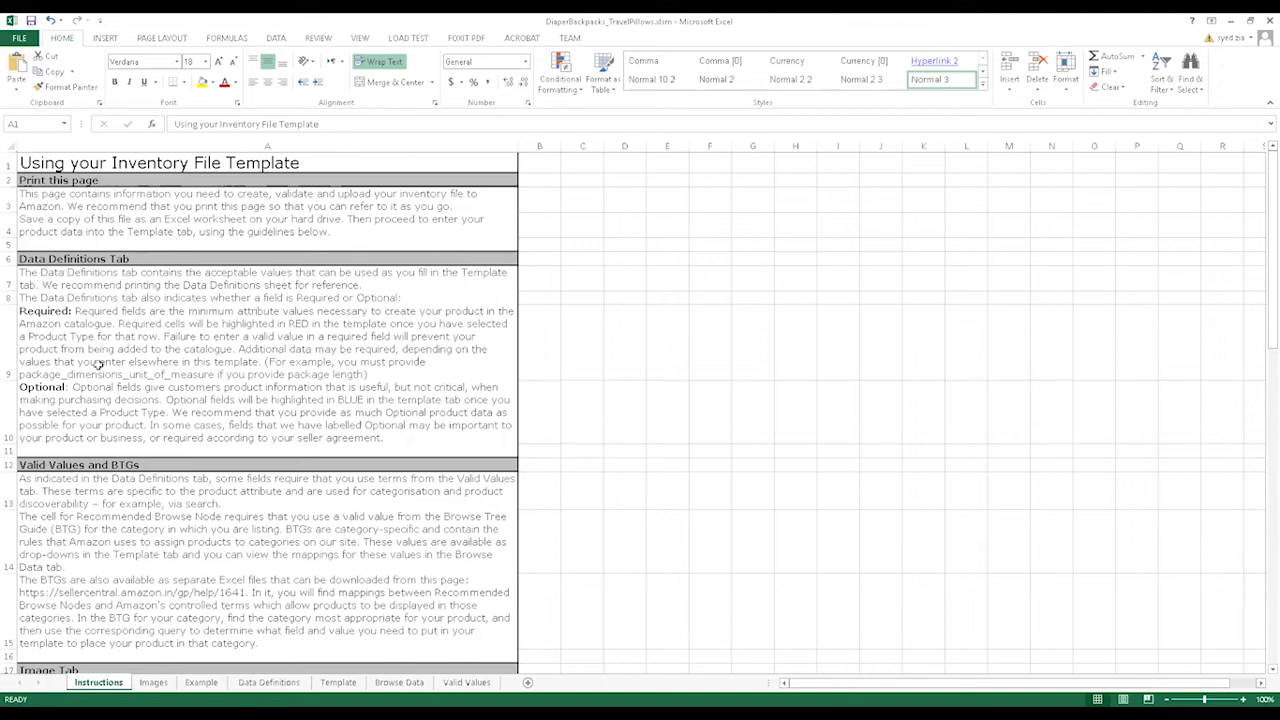
# - Read through the workbook's Instructions sheet and the image standards and examples on the Images sheet
pyautogui.scroll(-2, 142, 352)
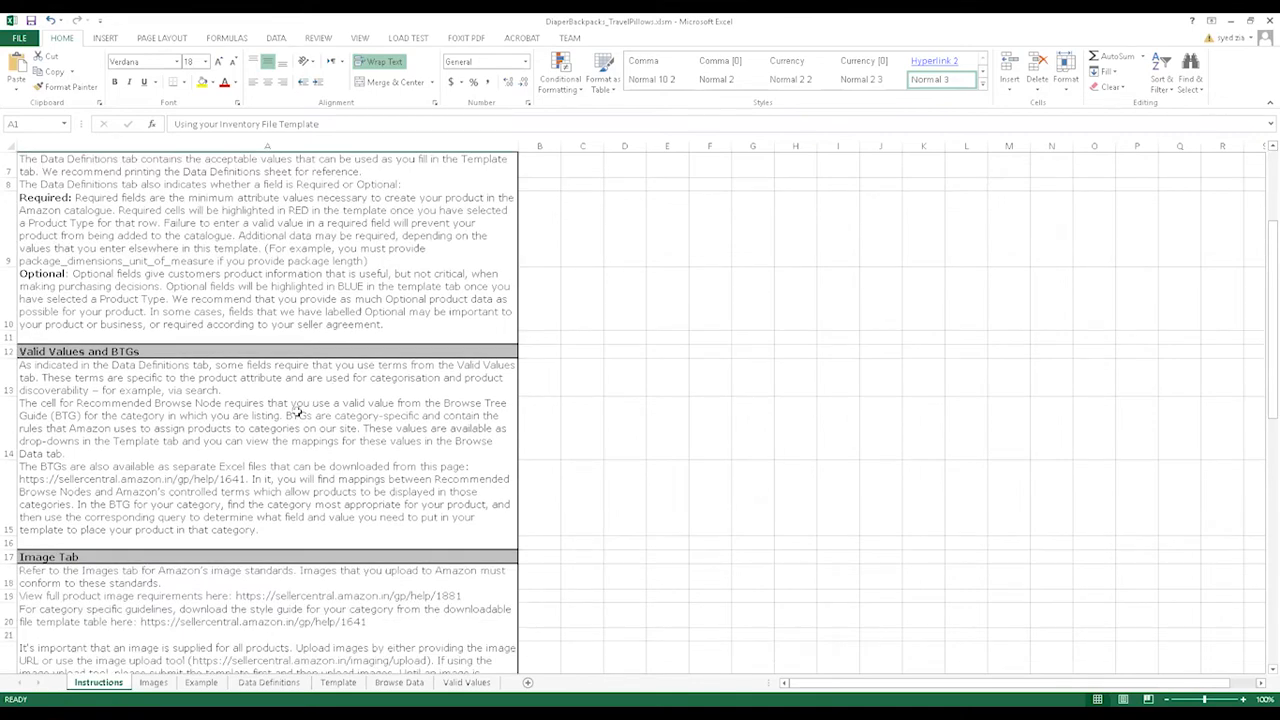
pyautogui.scroll(-8, 296, 410)
pyautogui.scroll(5, 262, 413)
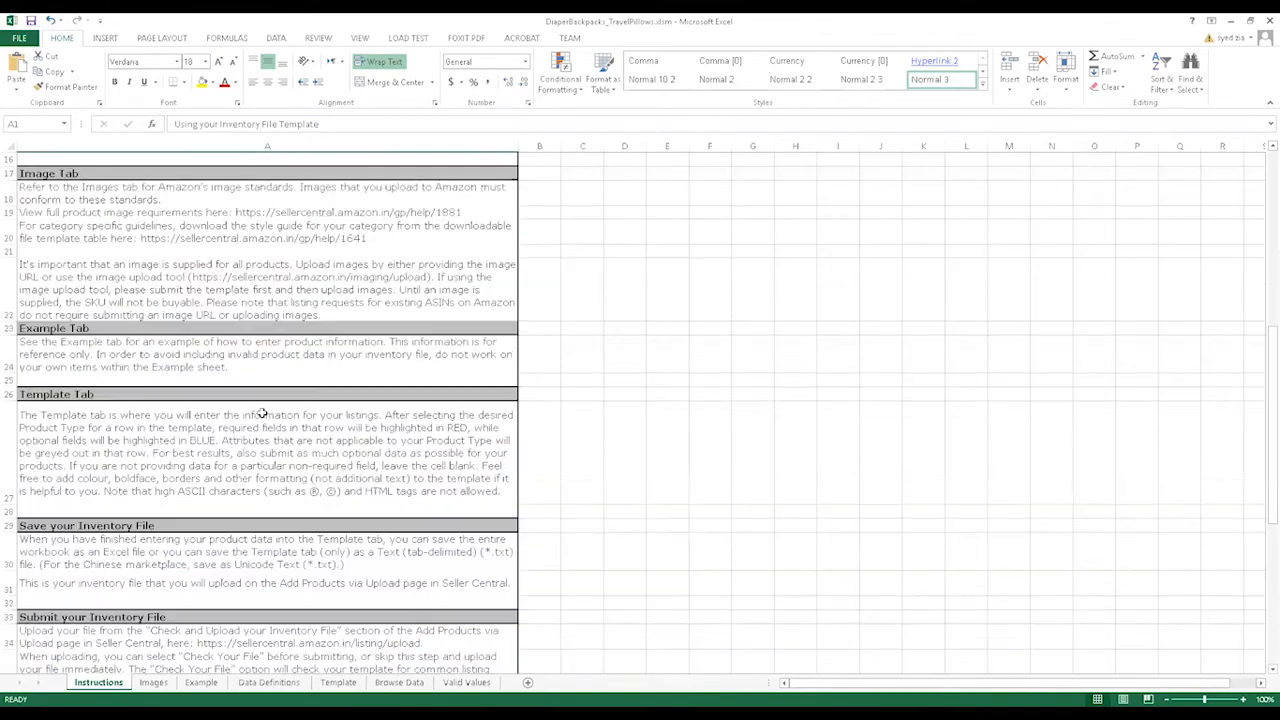
pyautogui.scroll(5, 262, 413)
pyautogui.click(155, 684)
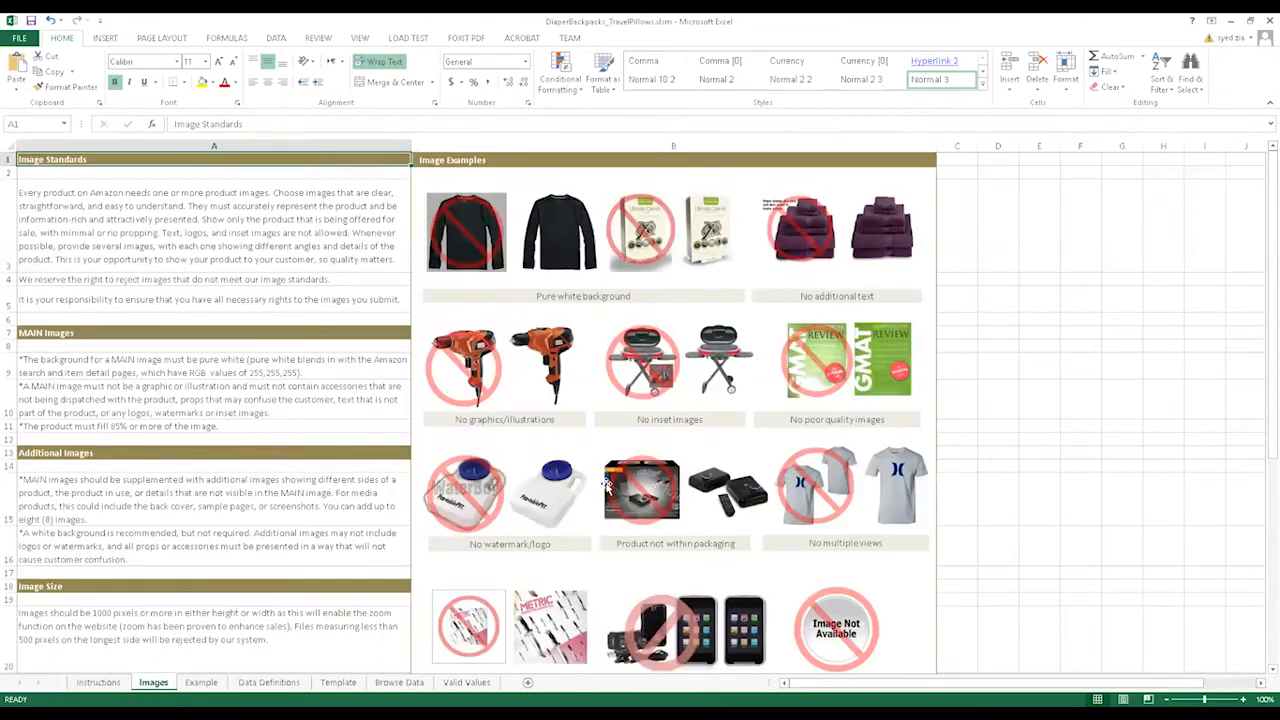
pyautogui.scroll(-6, 202, 505)
pyautogui.scroll(6, 203, 507)
# - Read through the Example sheet's sample listings, from the no-variation products to the parent and child variation examples
pyautogui.click(201, 682)
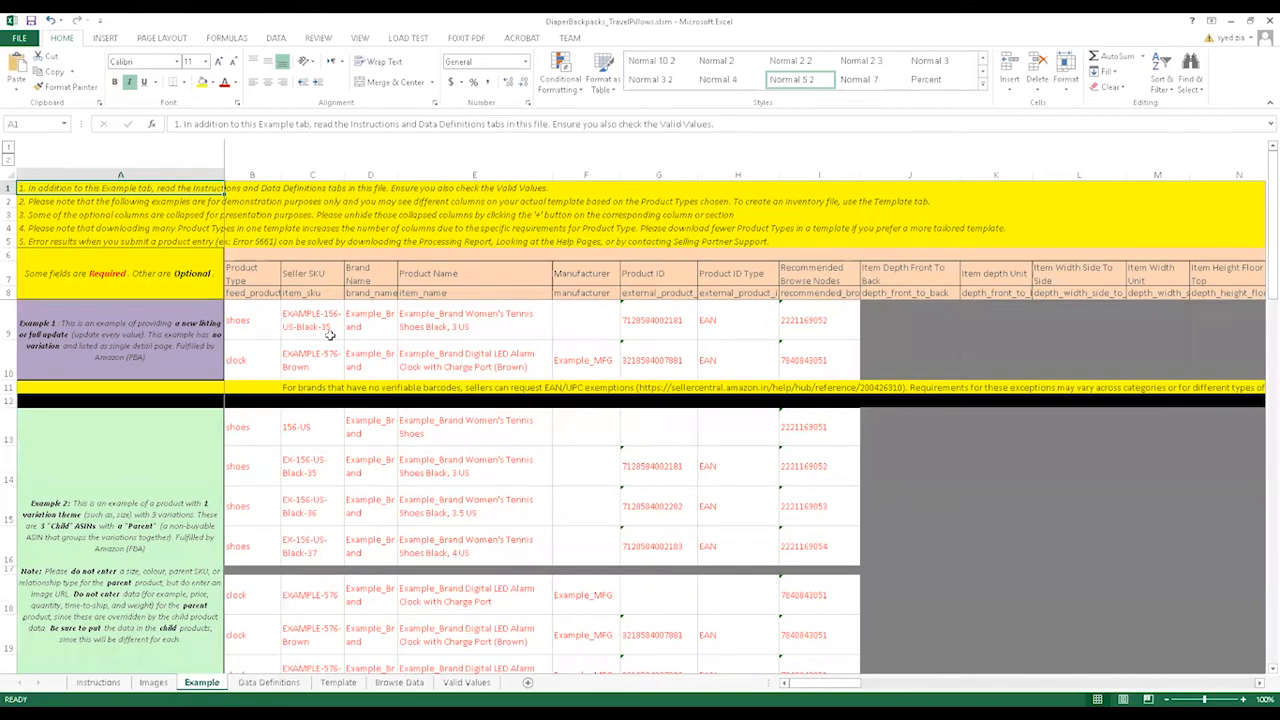
pyautogui.click(170, 334)
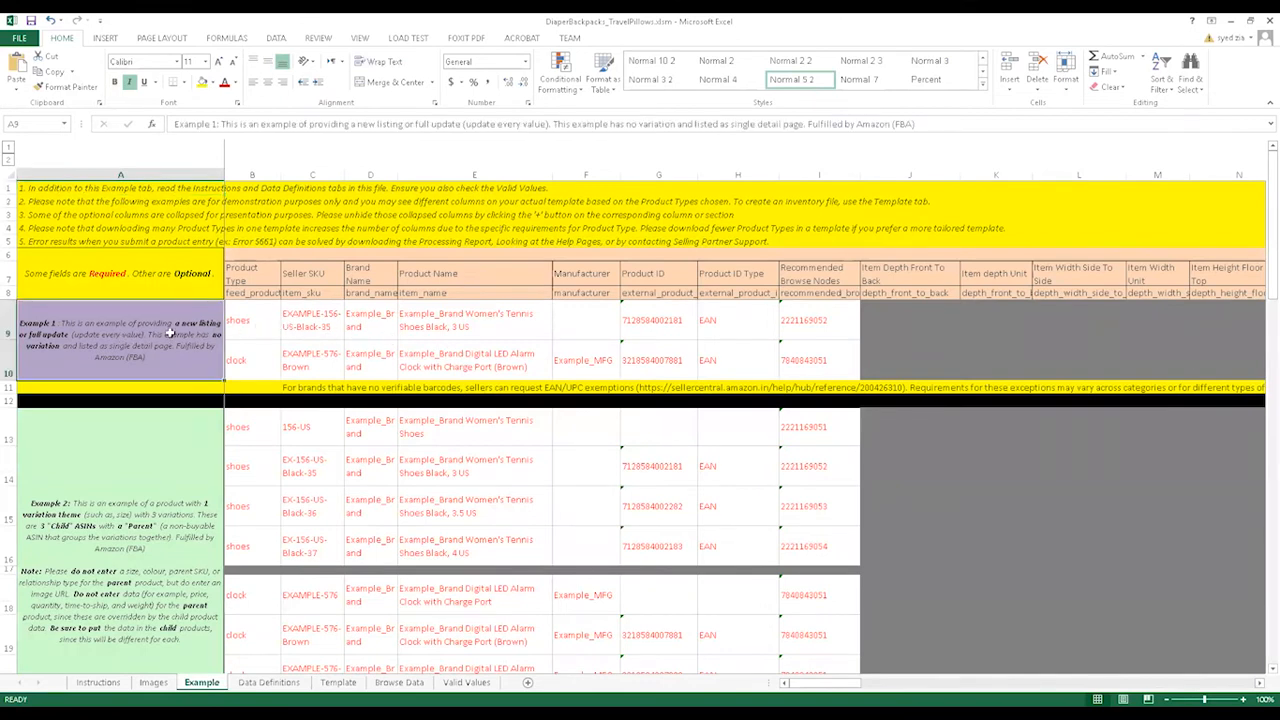
pyautogui.click(275, 317)
pyautogui.click(302, 322)
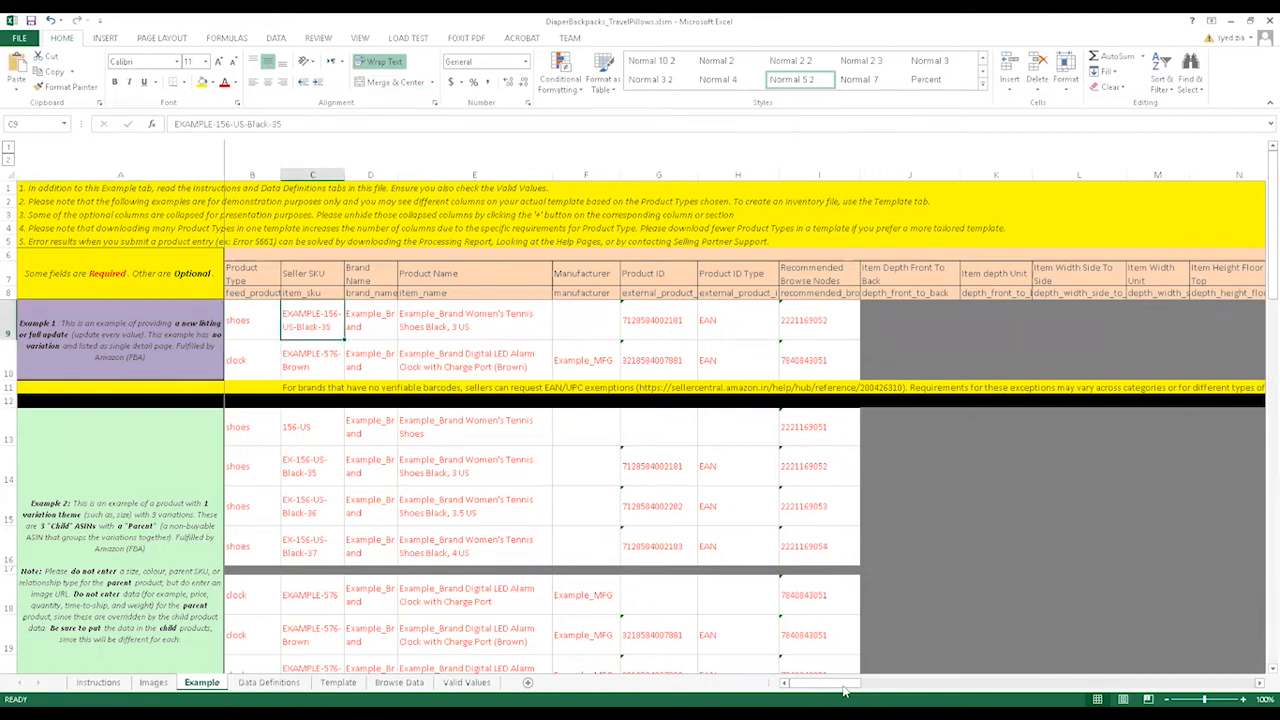
pyautogui.moveTo(836, 684); pyautogui.dragTo(916, 682)
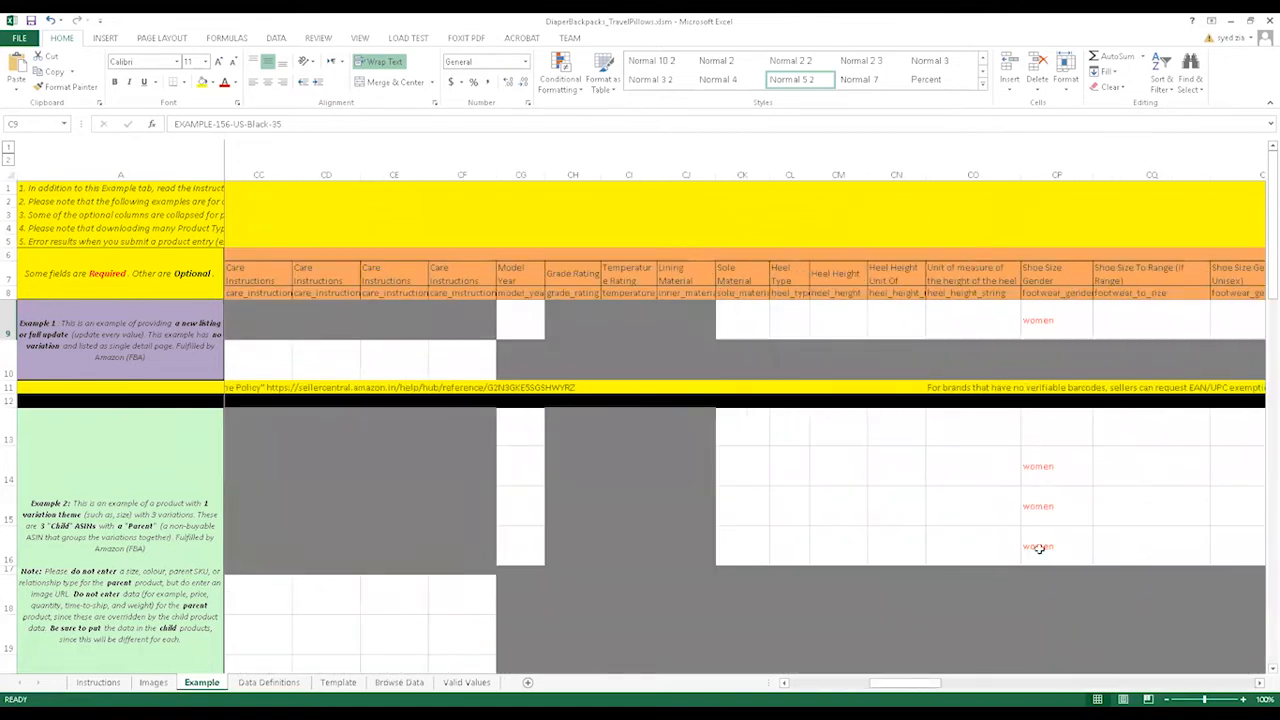
pyautogui.moveTo(924, 684); pyautogui.dragTo(842, 684)
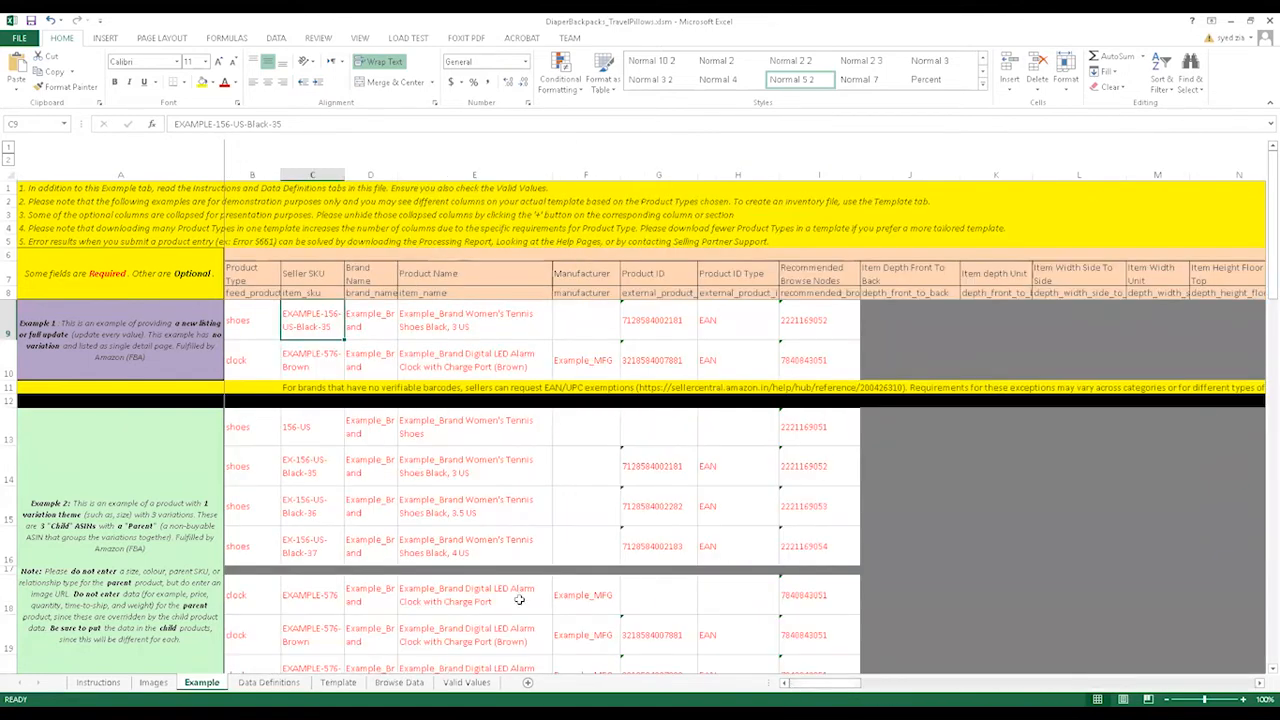
pyautogui.scroll(-2, 95, 442)
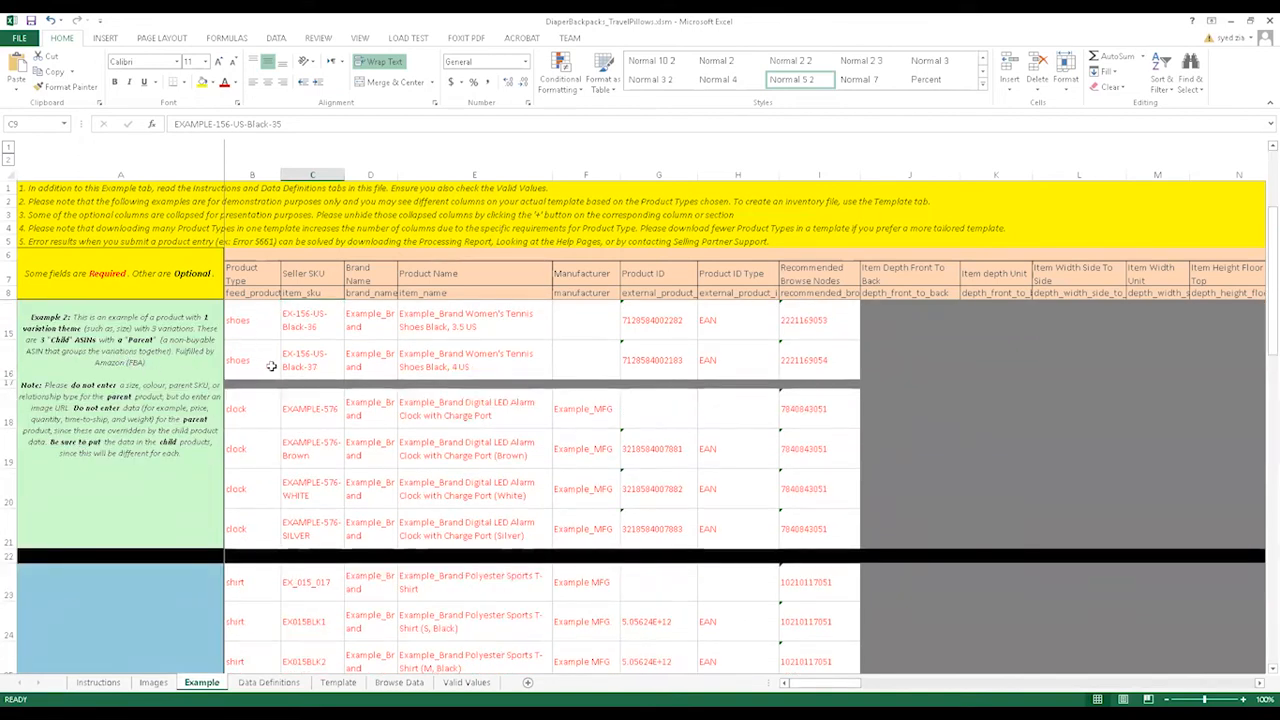
pyautogui.scroll(-5, 306, 478)
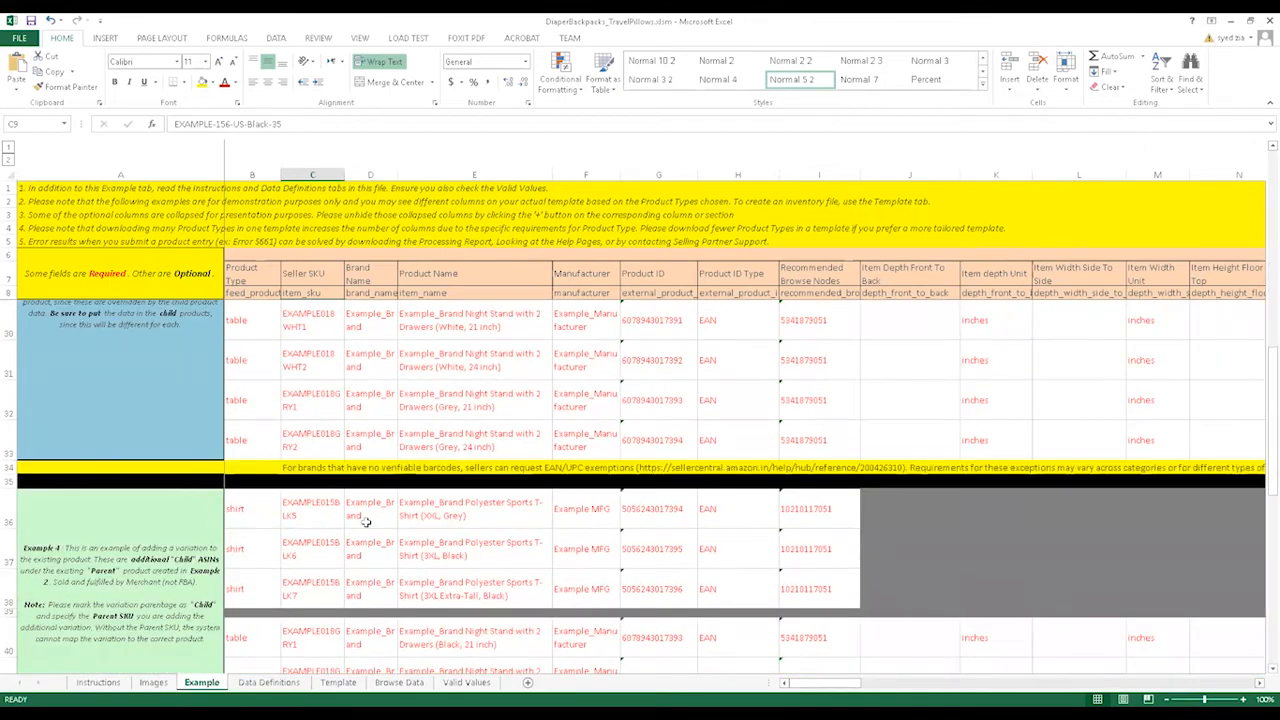
pyautogui.scroll(3, 366, 521)
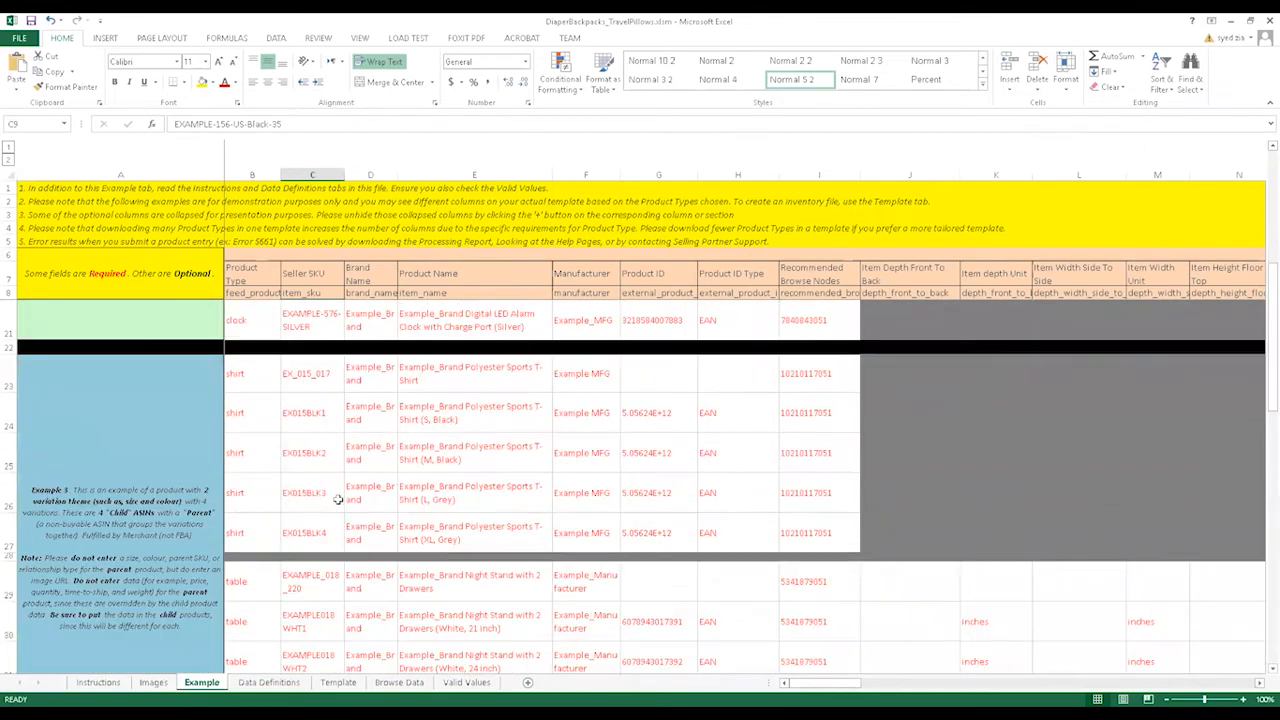
pyautogui.scroll(4, 338, 499)
# - Review the required fields on the Data Definitions sheet, including the definitions for Product Type, Seller SKU, Brand Name and Product ID
pyautogui.click(268, 682)
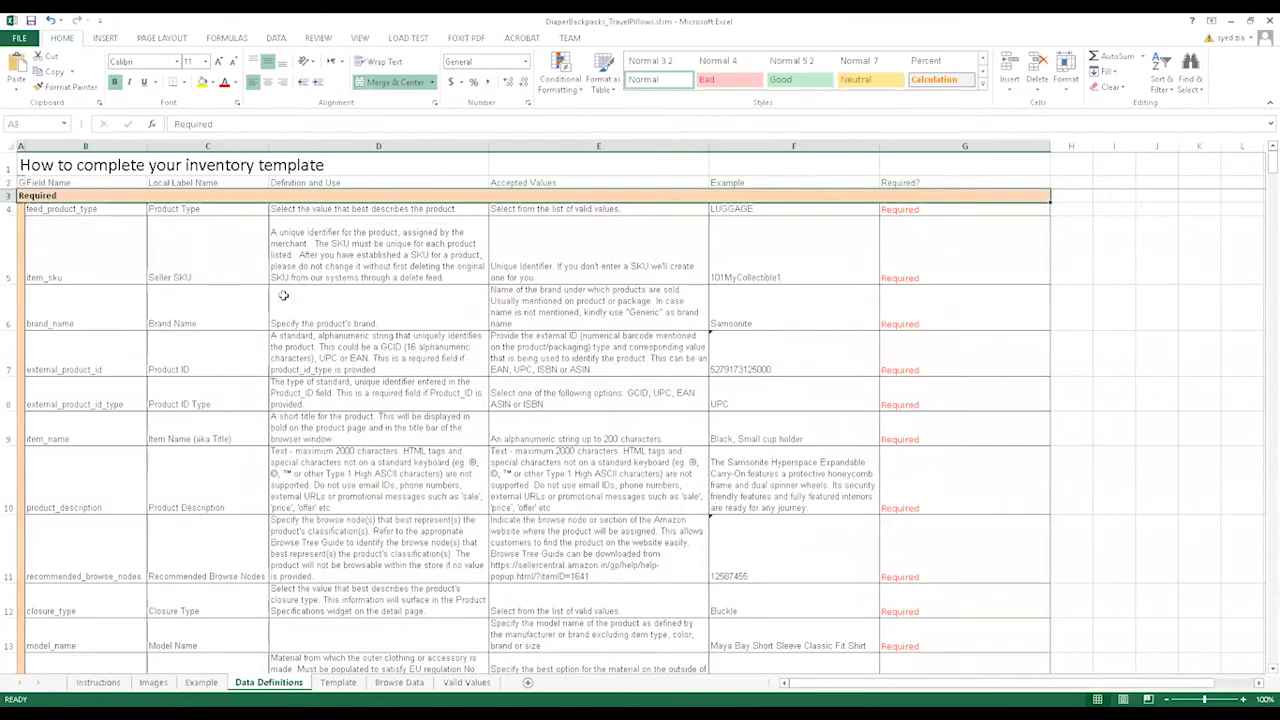
pyautogui.click(185, 210)
pyautogui.click(192, 262)
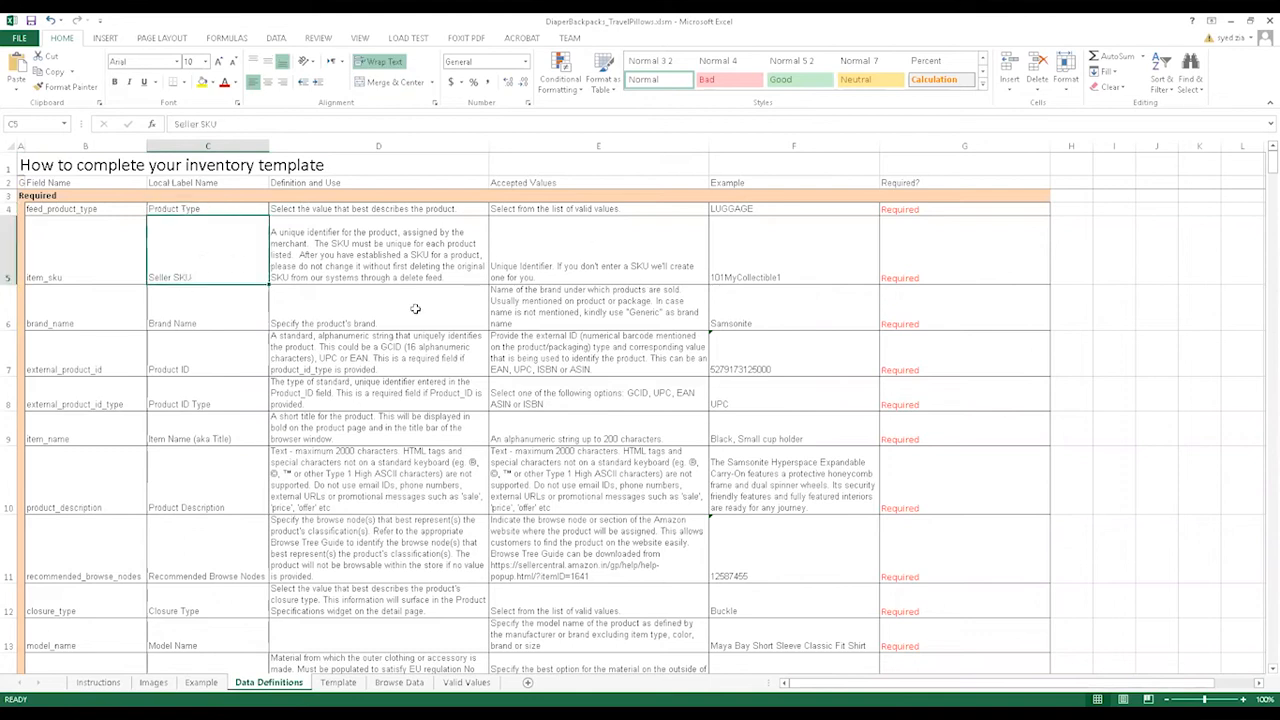
pyautogui.click(194, 313)
pyautogui.click(180, 369)
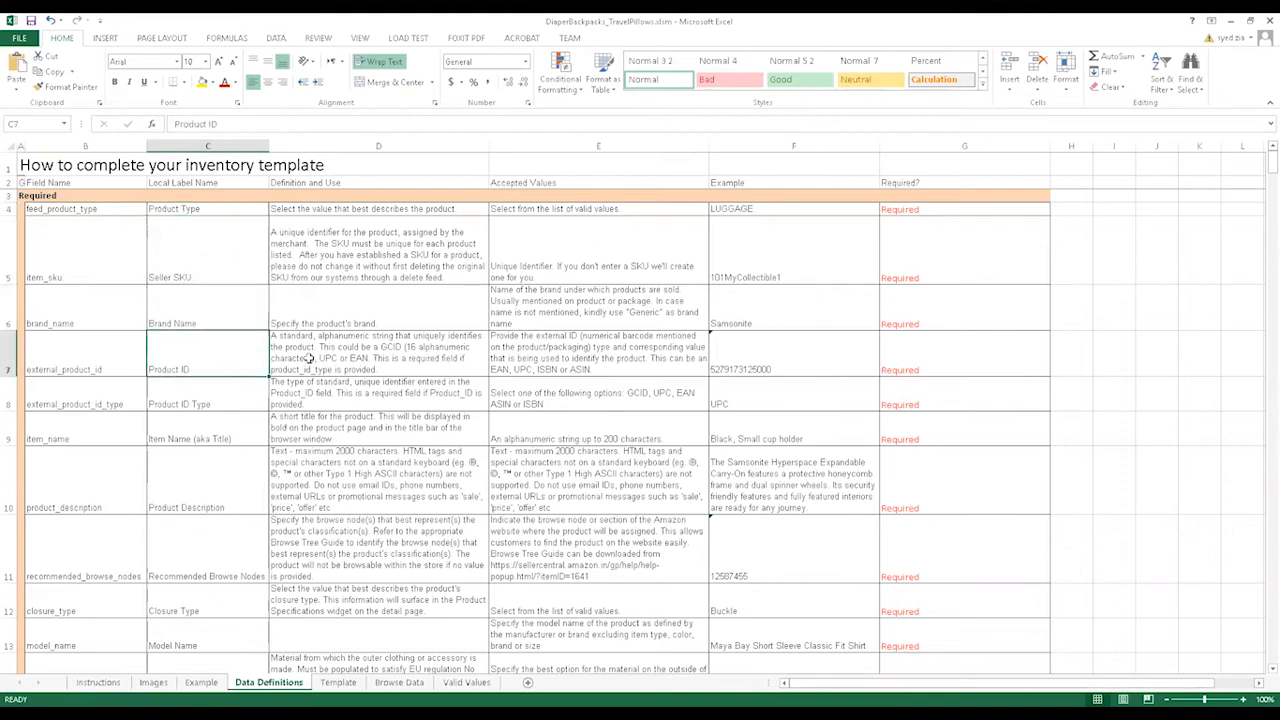
pyautogui.click(378, 356)
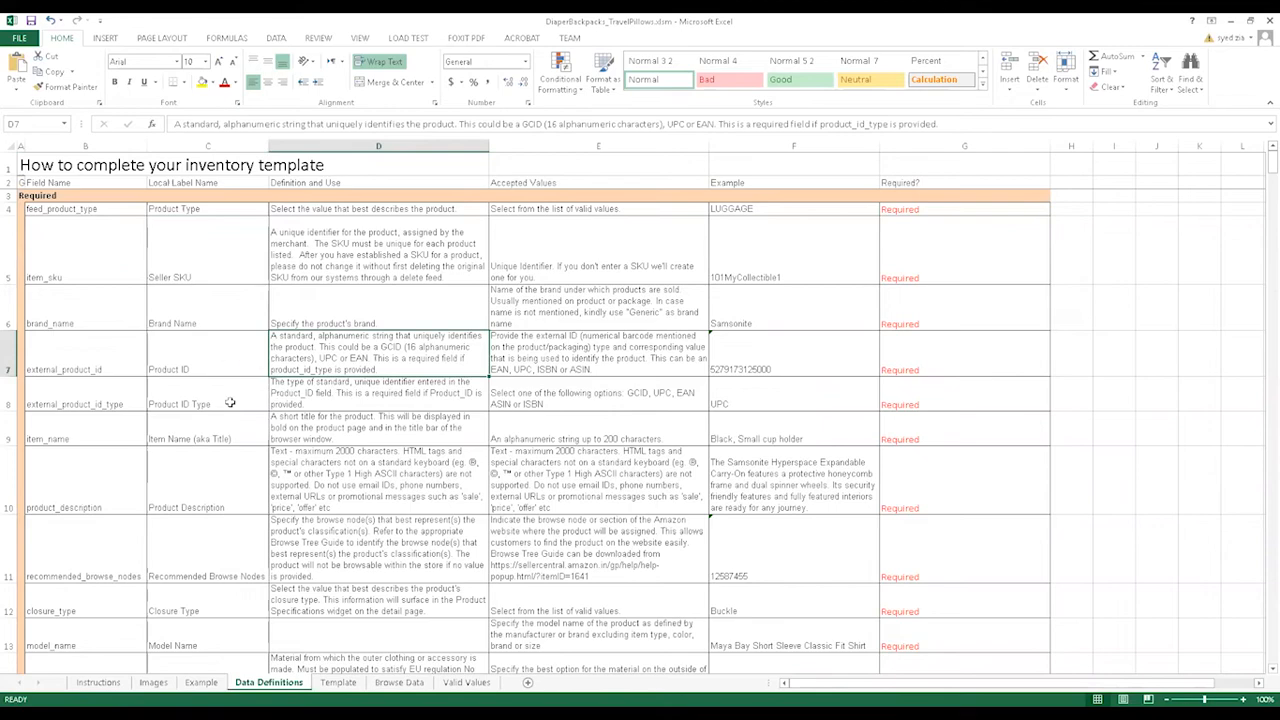
pyautogui.scroll(-10, 223, 493)
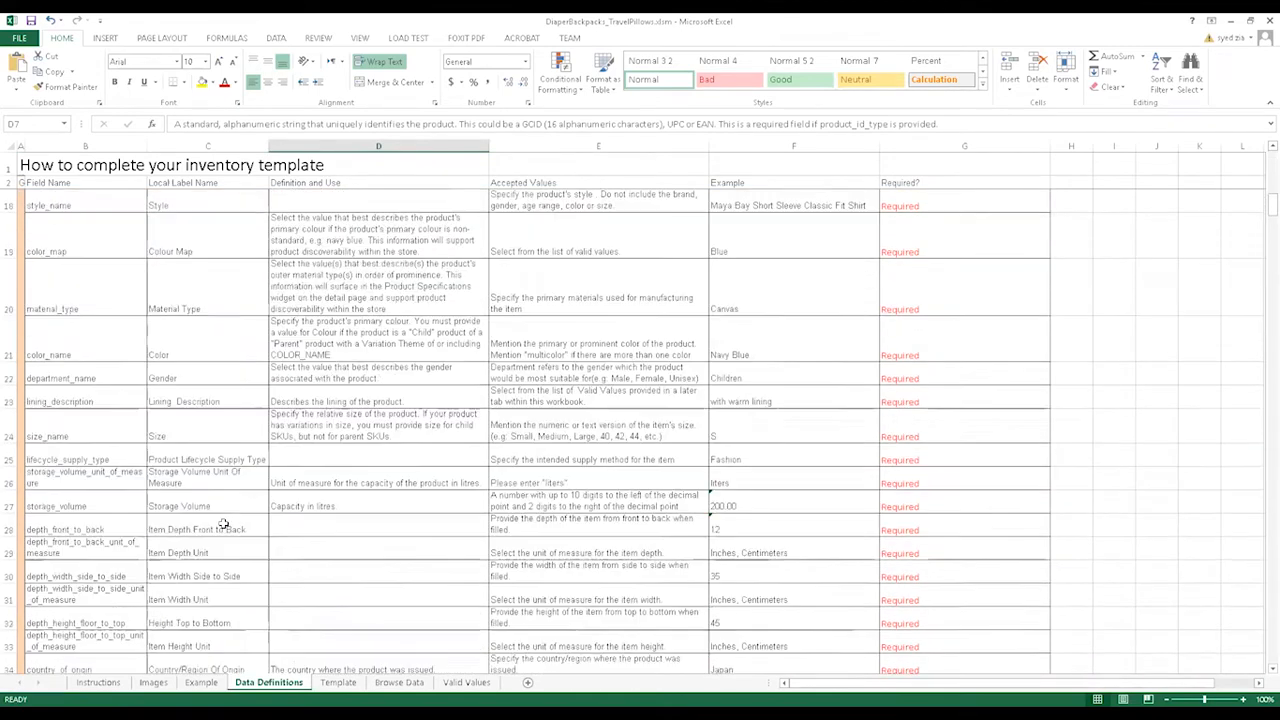
pyautogui.scroll(10, 227, 543)
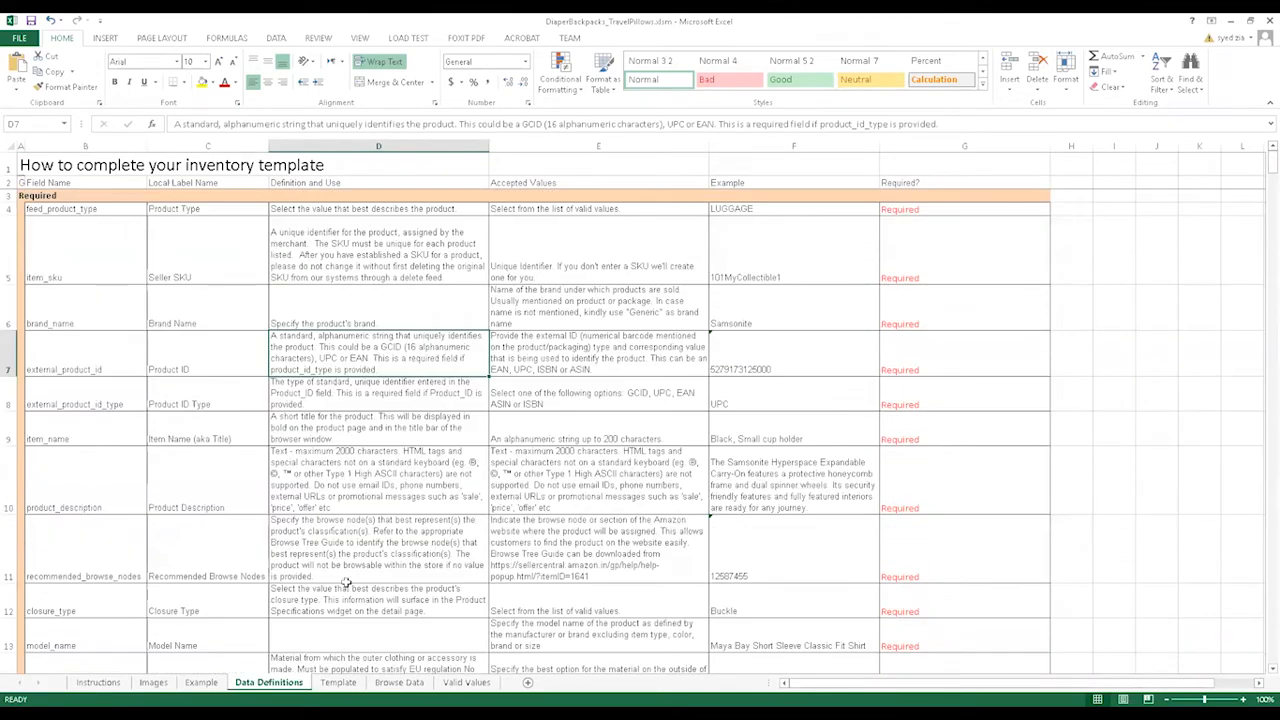
# - Open the Template sheet and widen its Product Type column so the header fits comfortably
pyautogui.click(339, 683)
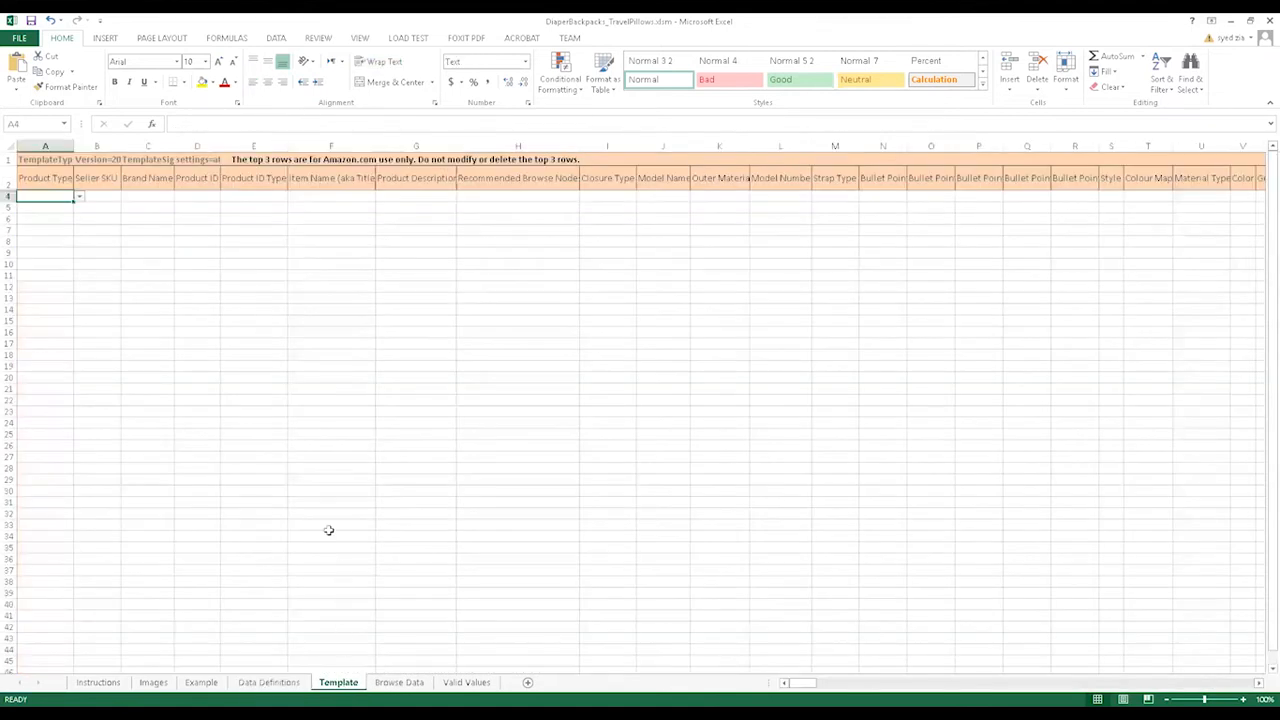
pyautogui.moveTo(255, 276); pyautogui.dragTo(1092, 571)
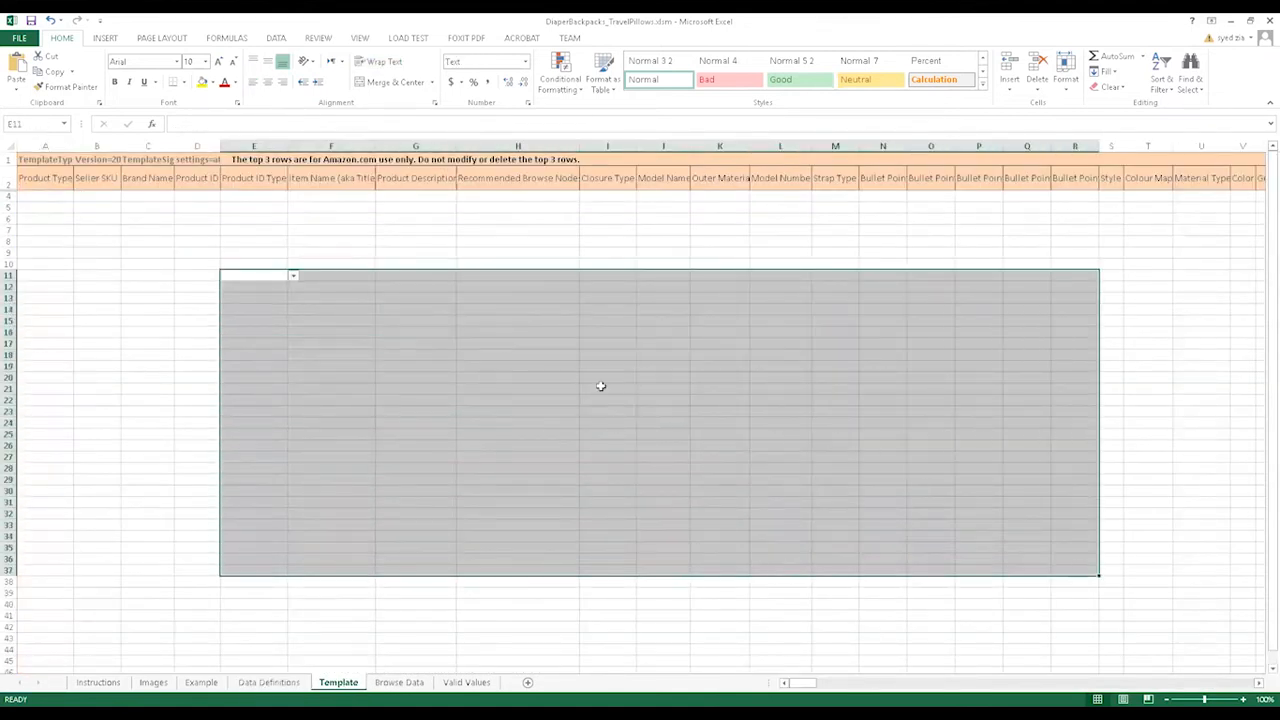
pyautogui.click(266, 243)
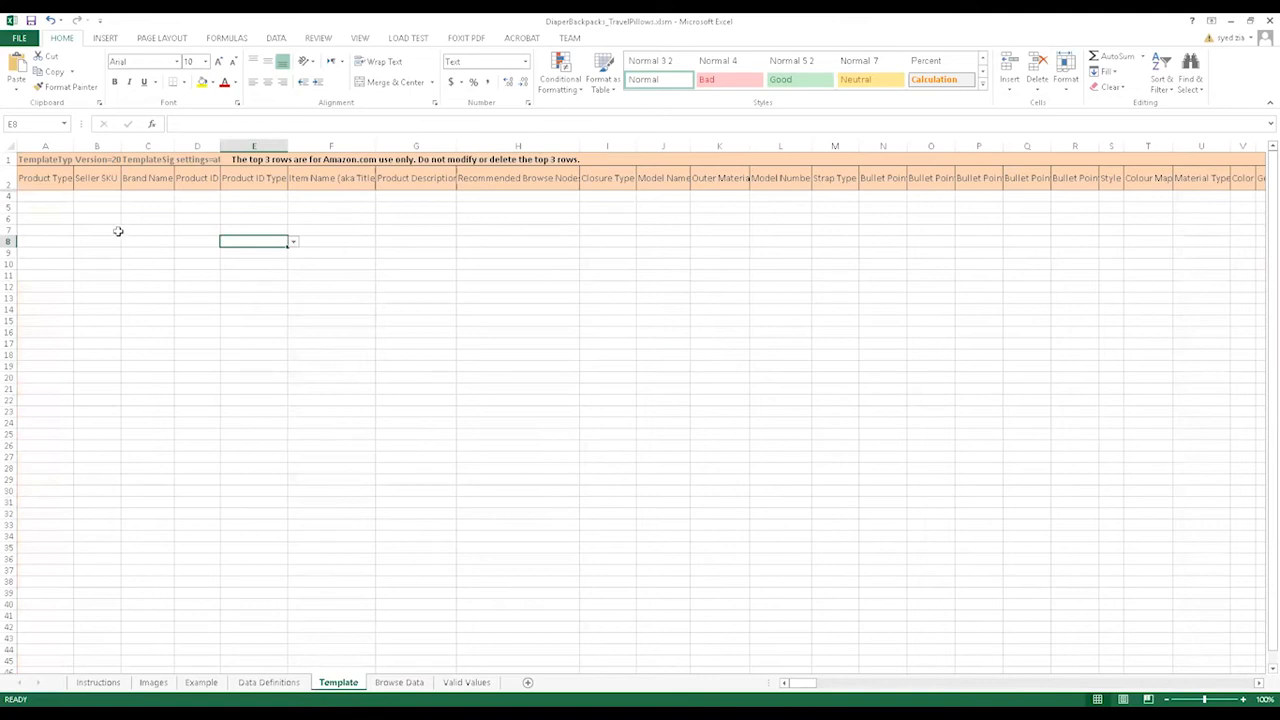
pyautogui.click(52, 198)
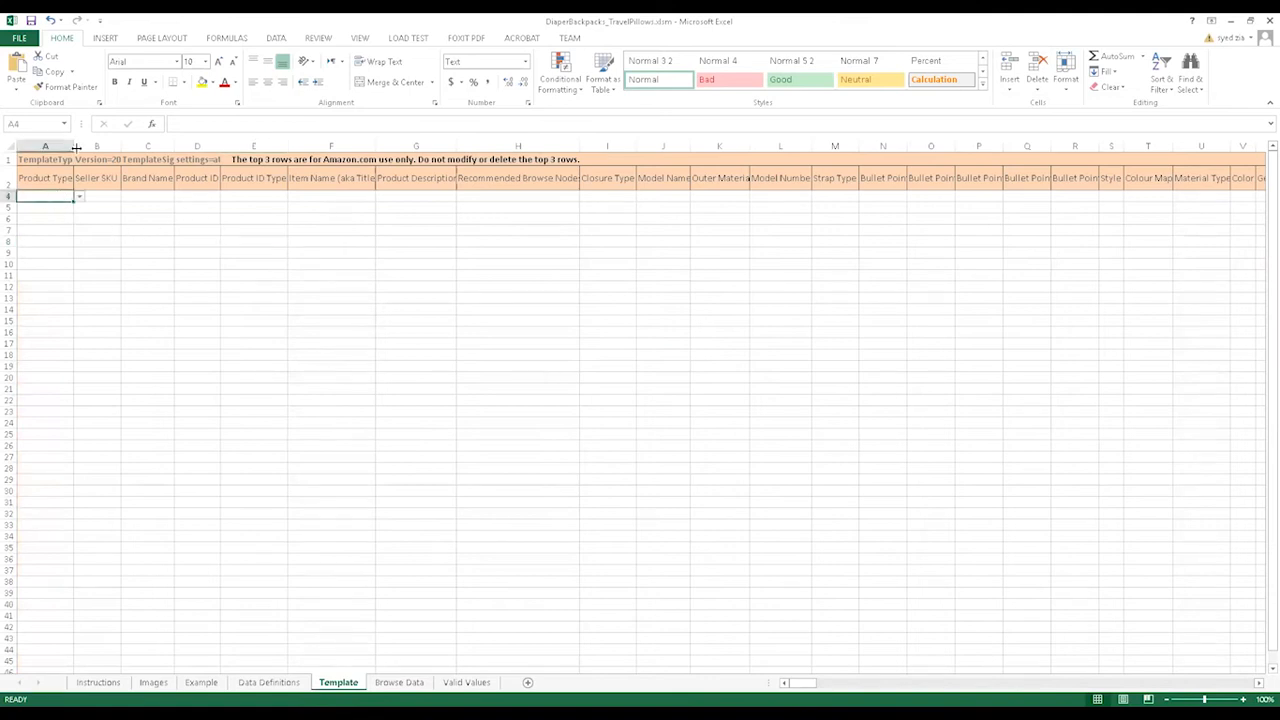
pyautogui.moveTo(113, 146); pyautogui.dragTo(112, 146)
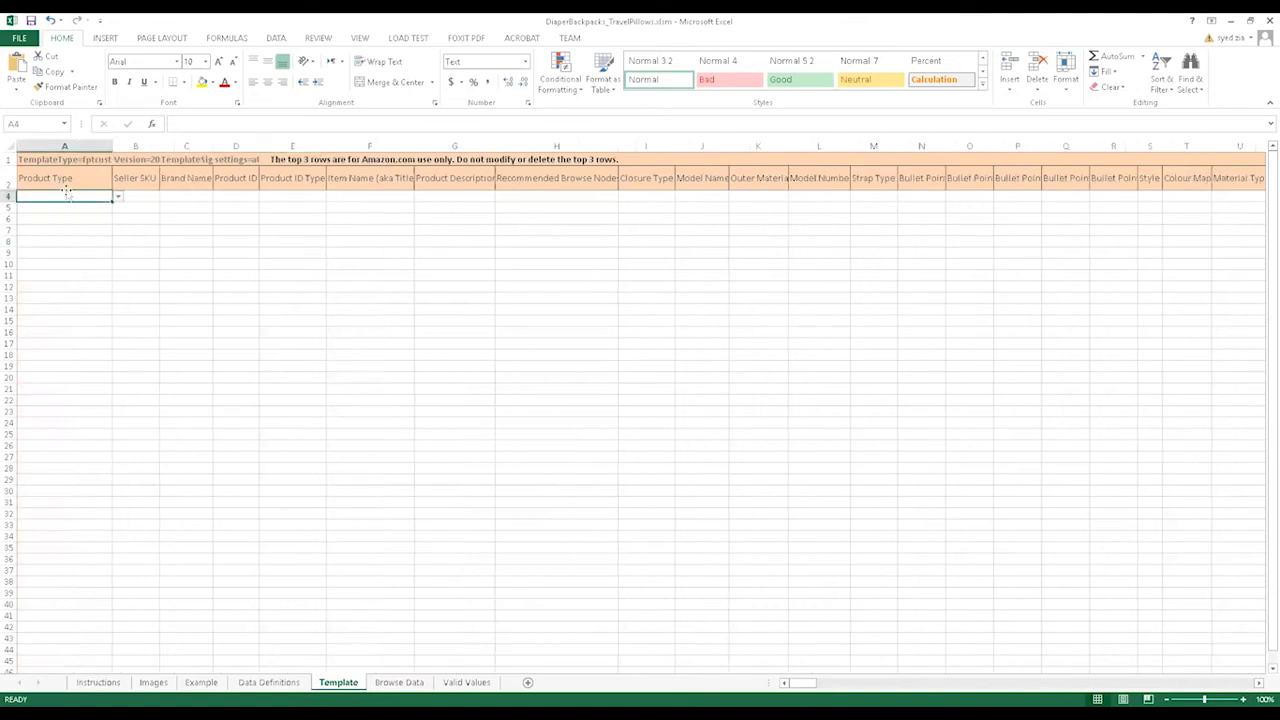
# - Check the definitions of Product Type and Product ID Type on the Data Definitions sheet
pyautogui.click(283, 684)
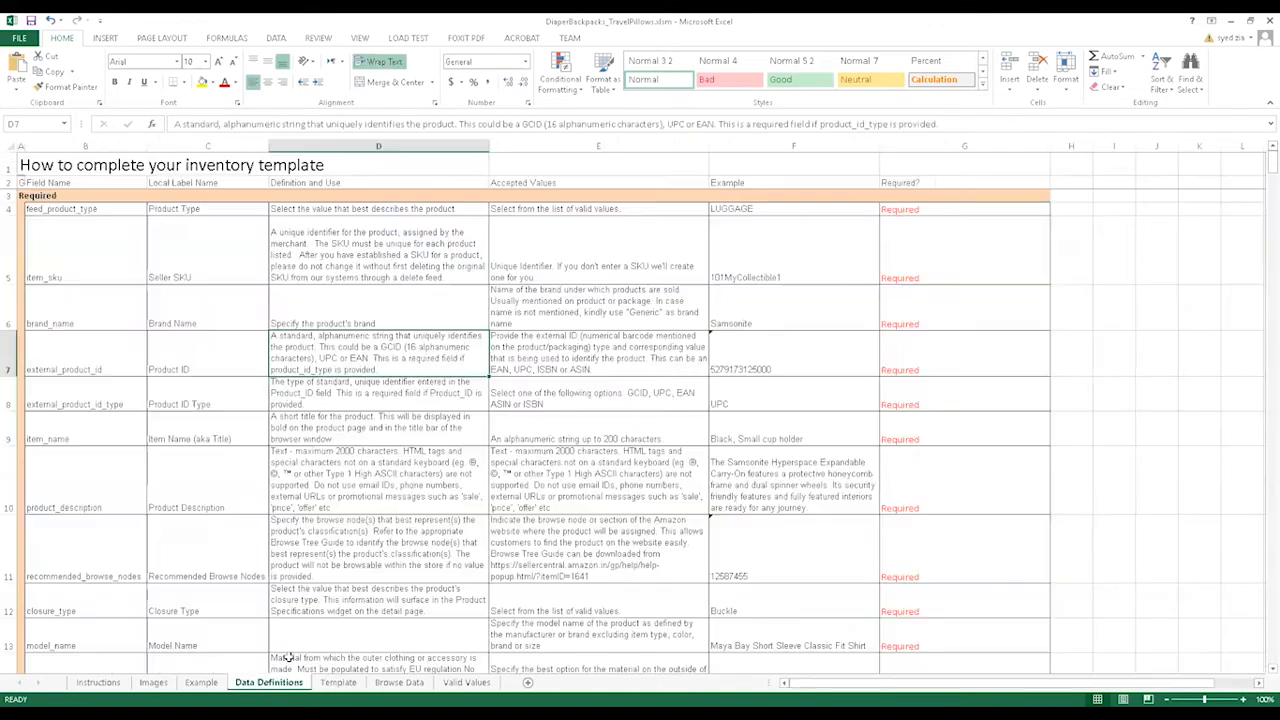
pyautogui.click(204, 212)
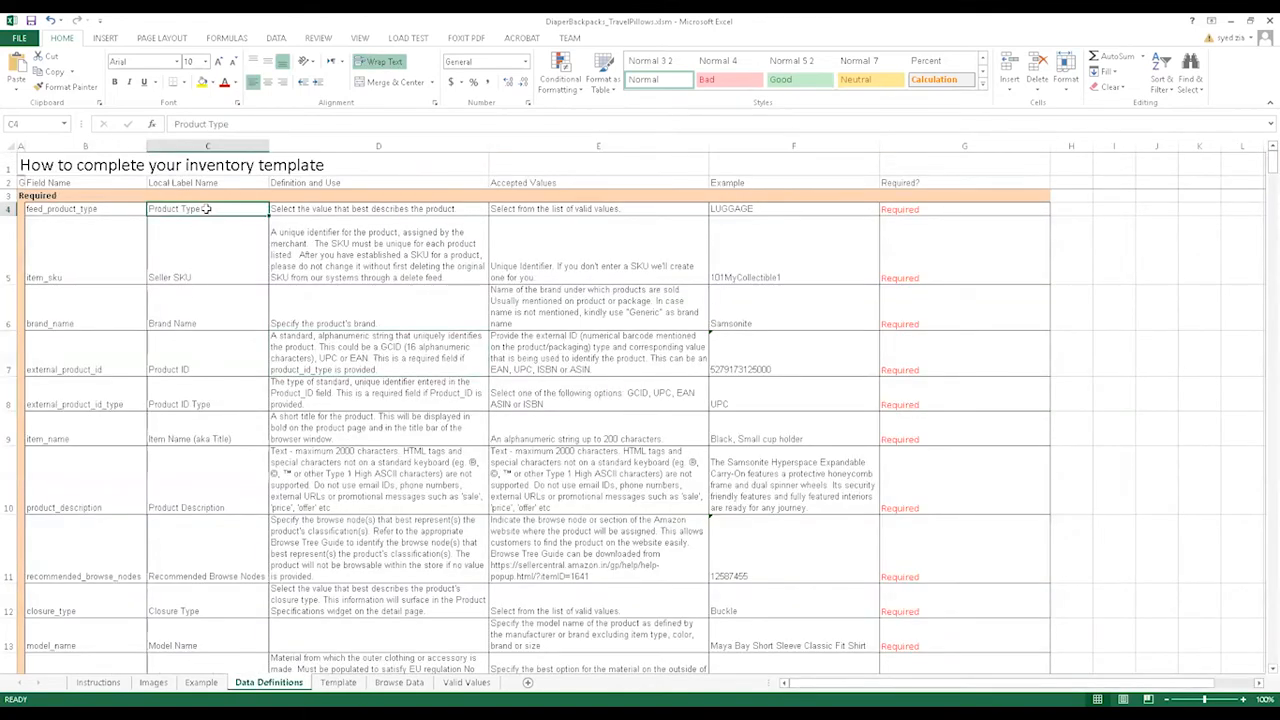
pyautogui.click(429, 210)
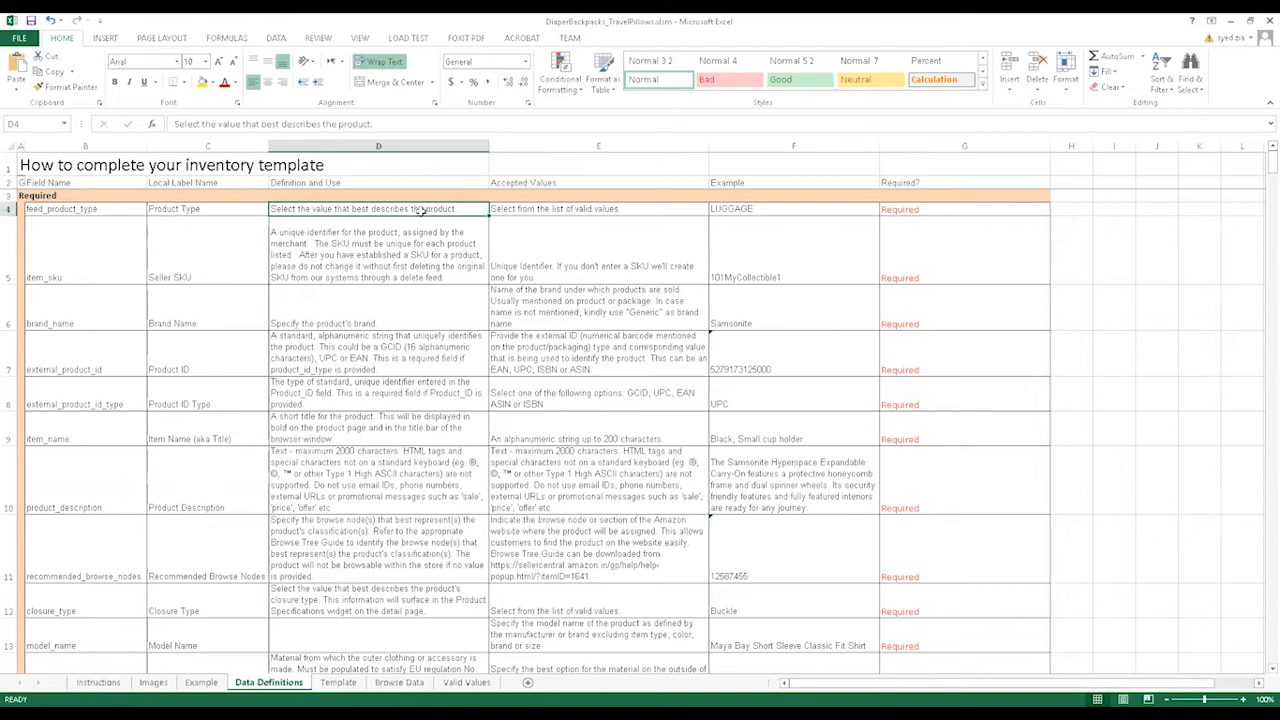
pyautogui.click(352, 406)
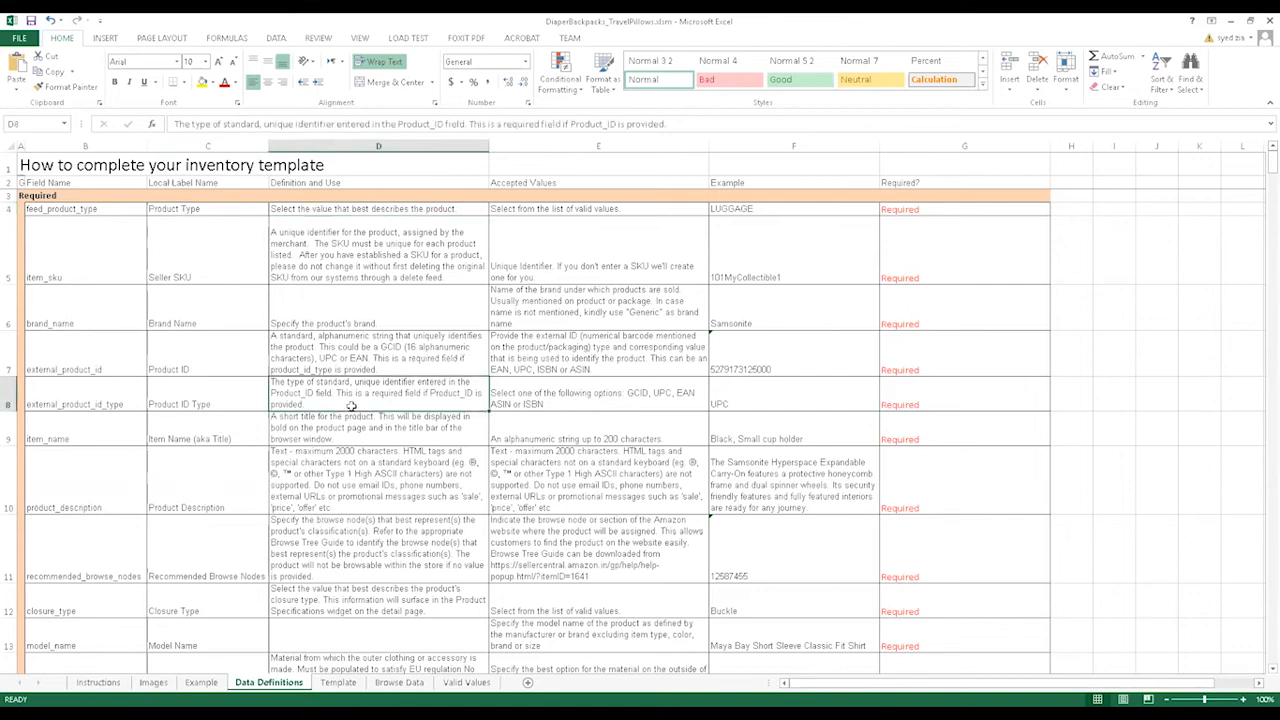
# - Set the Product Type in row 4 of the Template sheet to bodypositioner
pyautogui.click(338, 683)
pyautogui.click(119, 197)
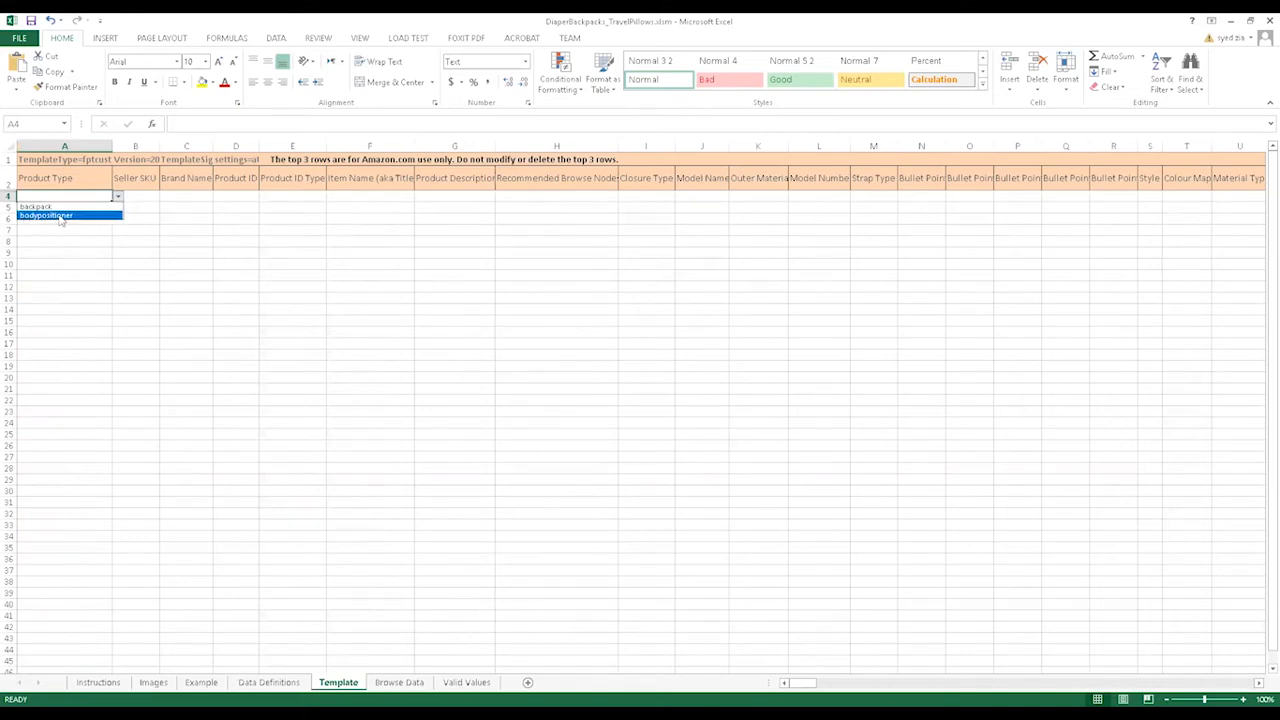
pyautogui.click(62, 217)
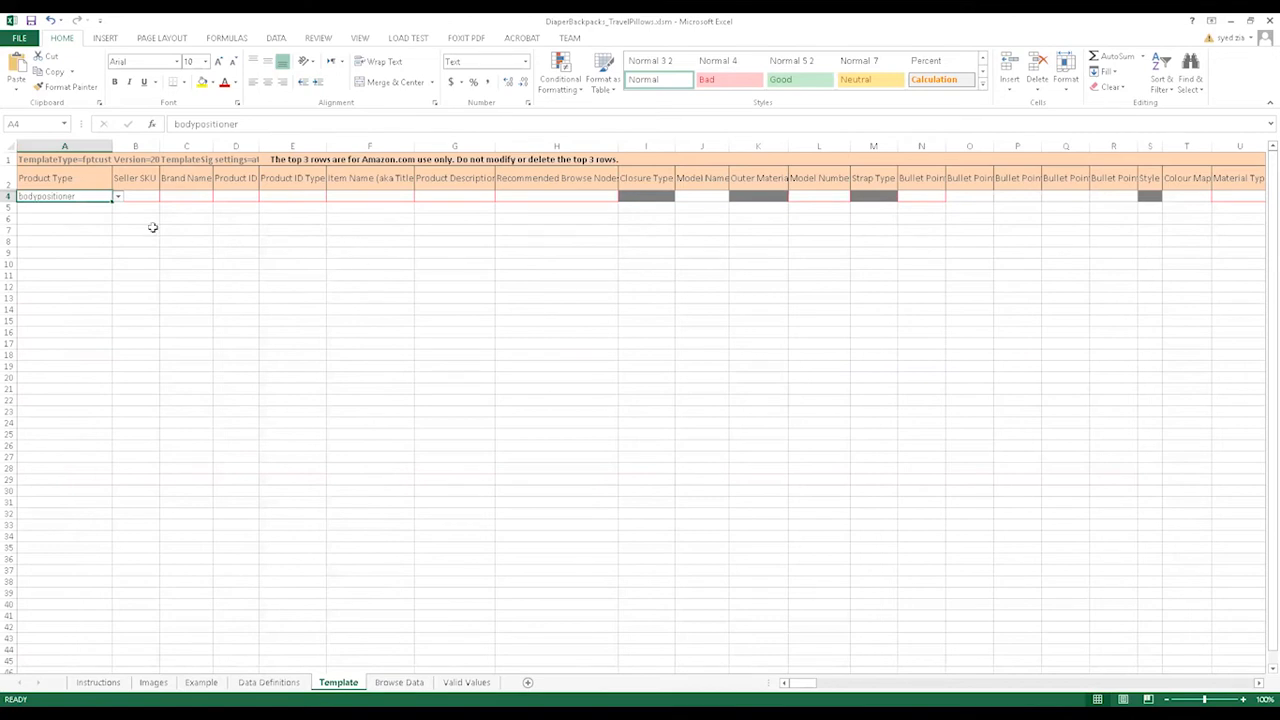
pyautogui.click(486, 308)
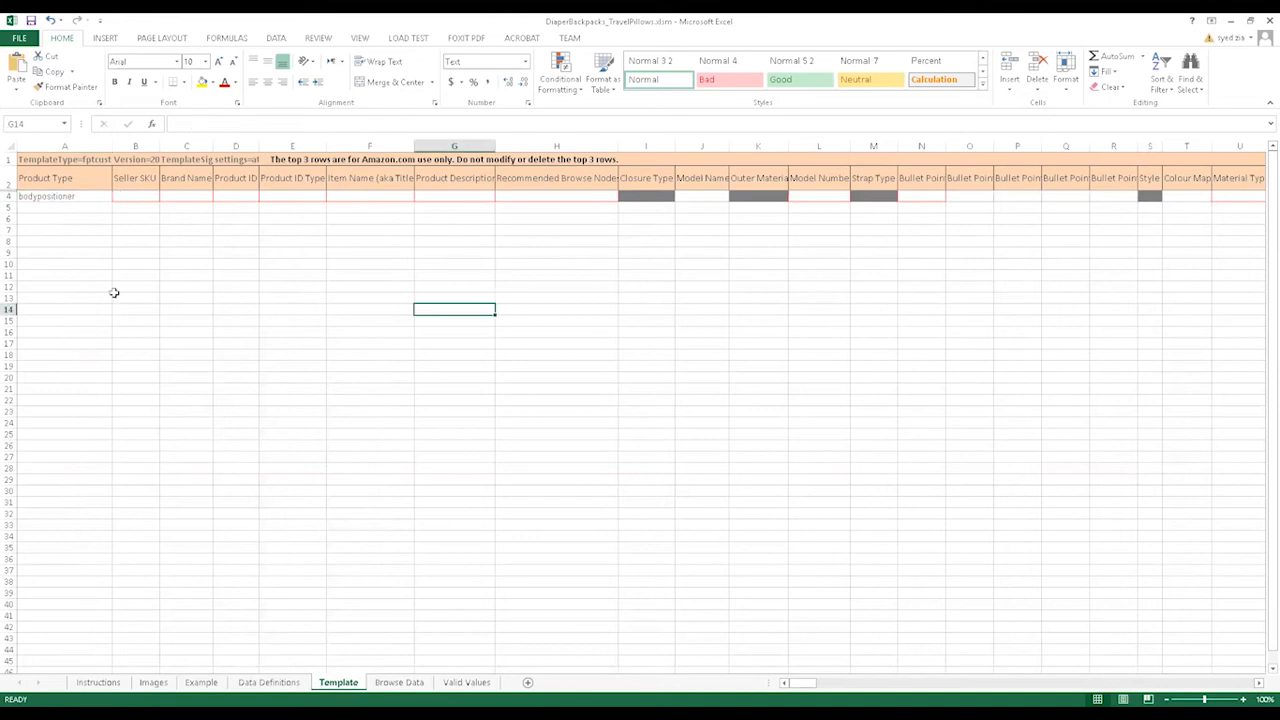
# - Set the Product Type to bodypositioner in rows 5 and 6 as well
pyautogui.click(42, 197)
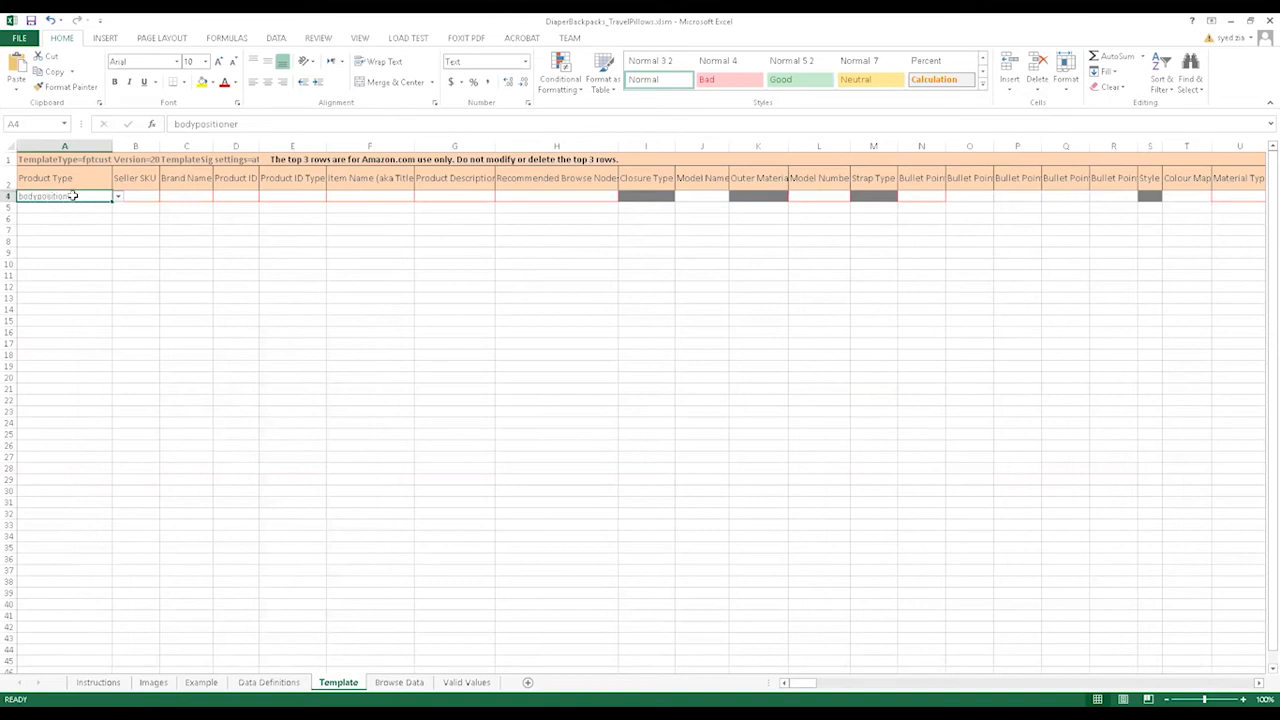
pyautogui.click(69, 209)
pyautogui.click(118, 209)
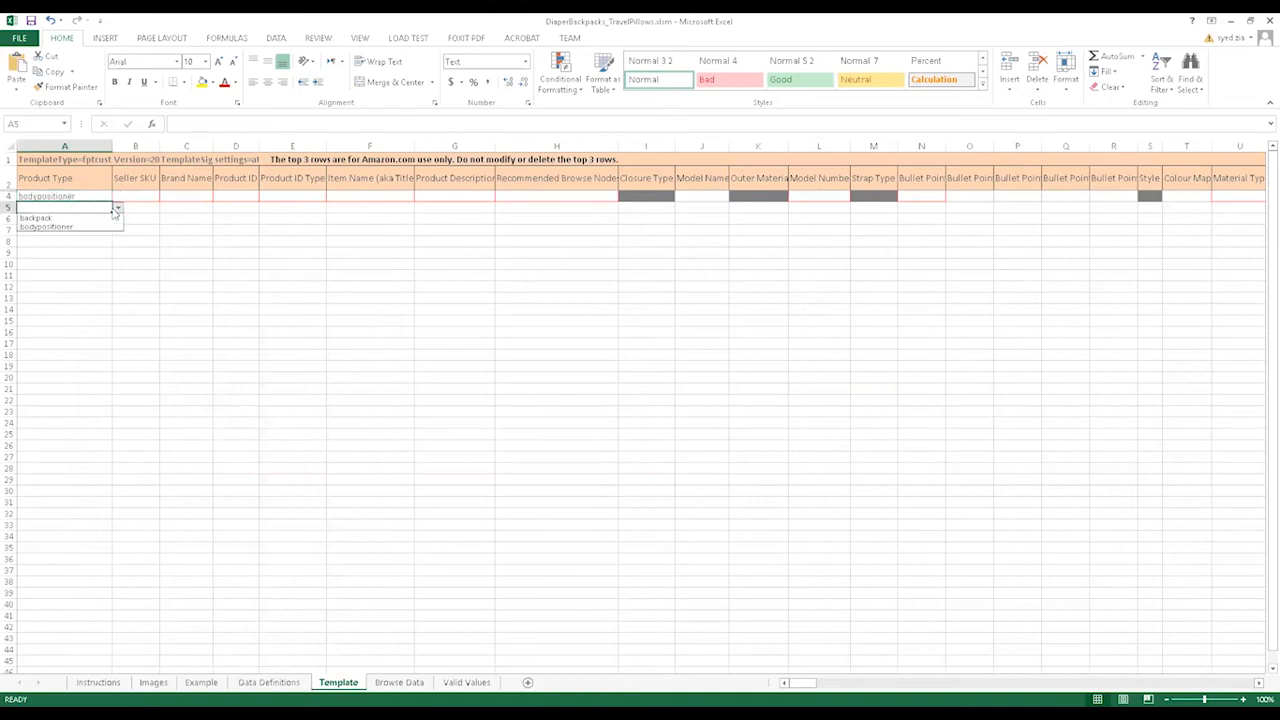
pyautogui.click(73, 227)
pyautogui.click(71, 218)
pyautogui.click(118, 220)
pyautogui.click(60, 238)
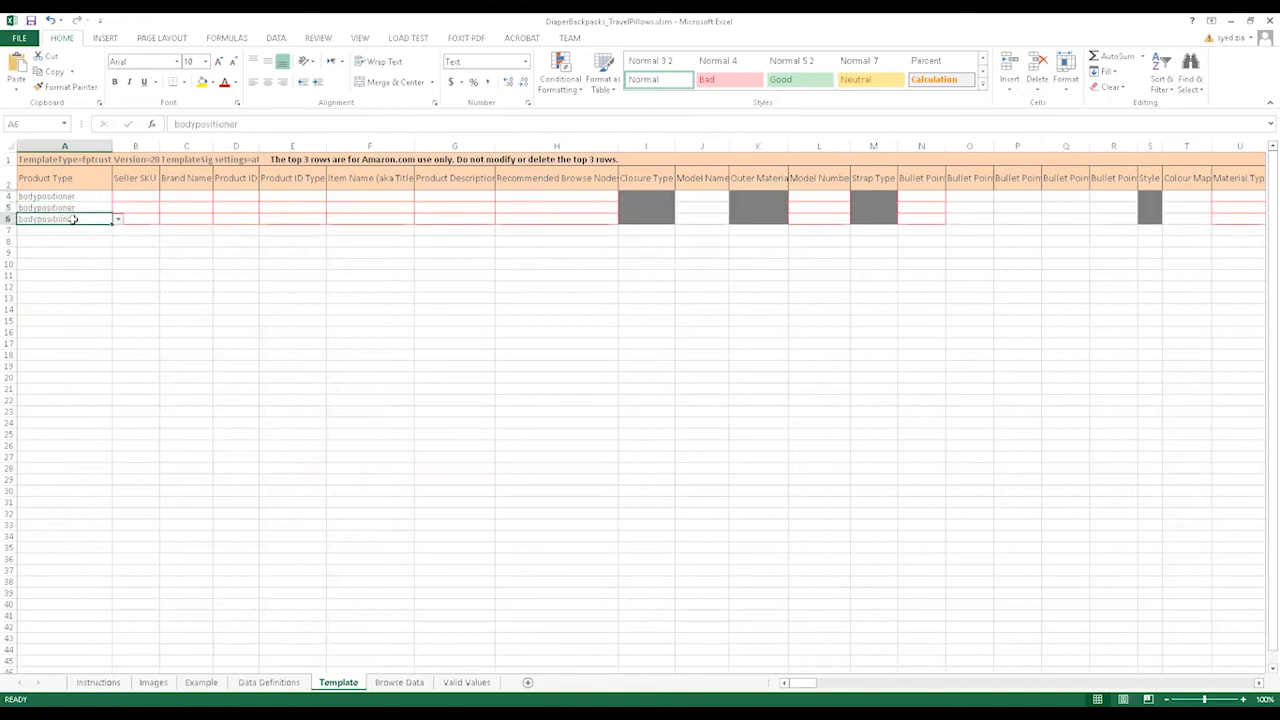
pyautogui.click(186, 297)
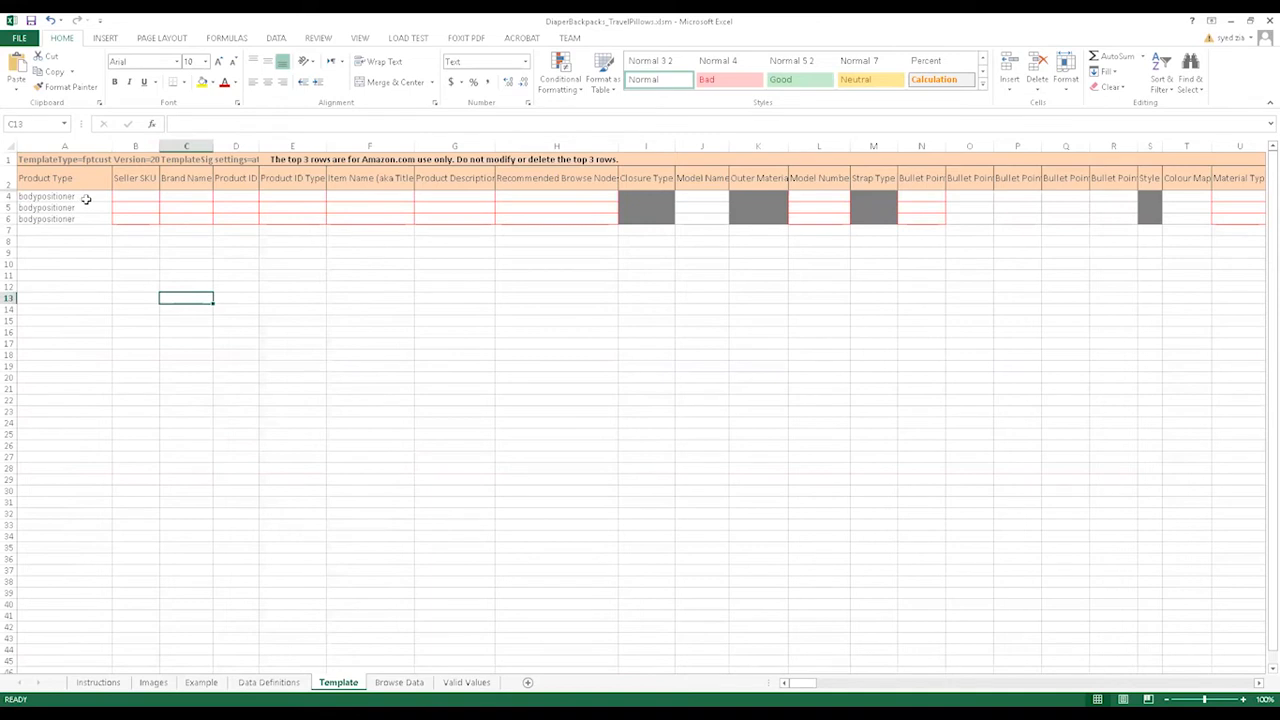
pyautogui.click(72, 198)
pyautogui.click(46, 209)
pyautogui.click(46, 231)
pyautogui.click(46, 219)
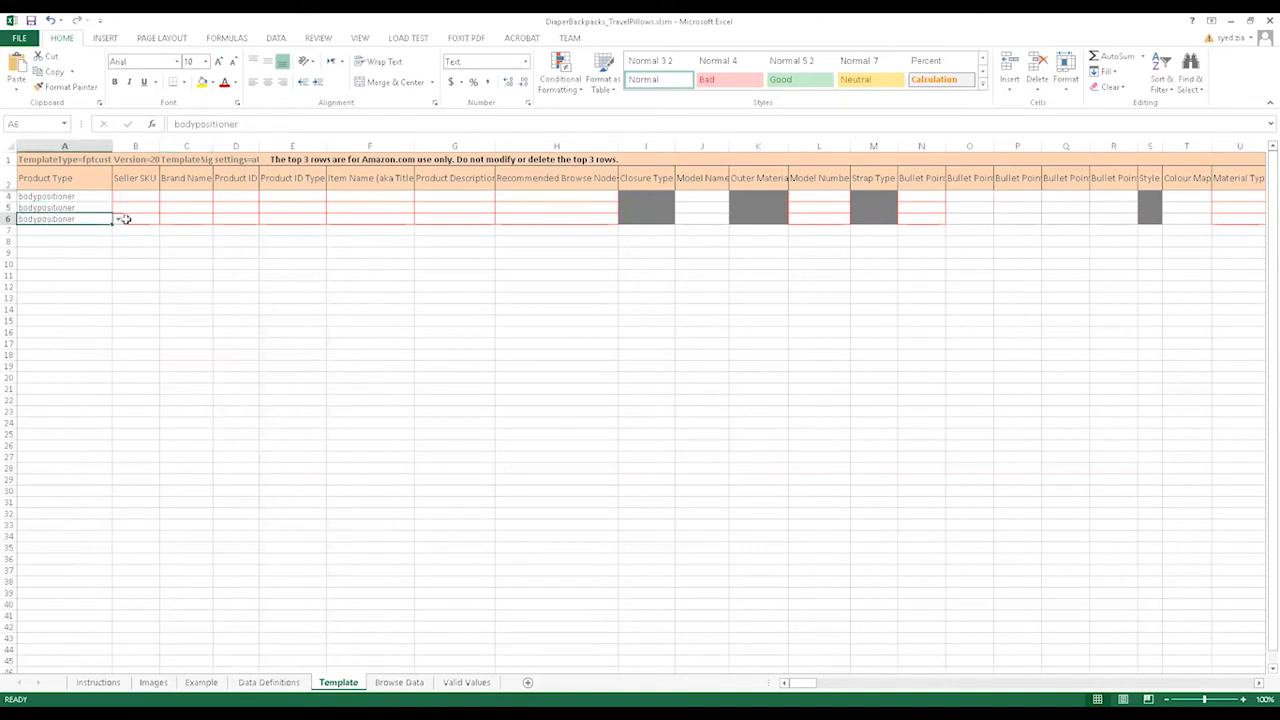
# - Widen the Seller SKU column of the Template sheet
pyautogui.click(142, 198)
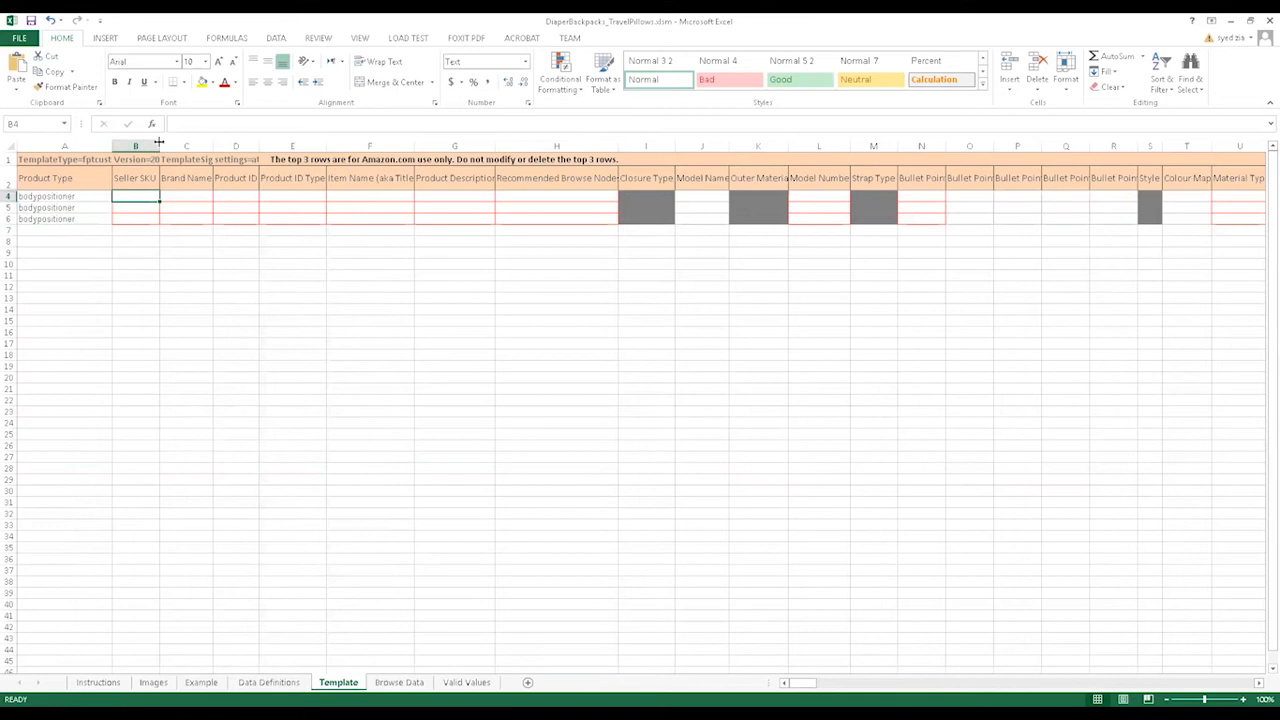
pyautogui.moveTo(186, 152); pyautogui.dragTo(191, 150)
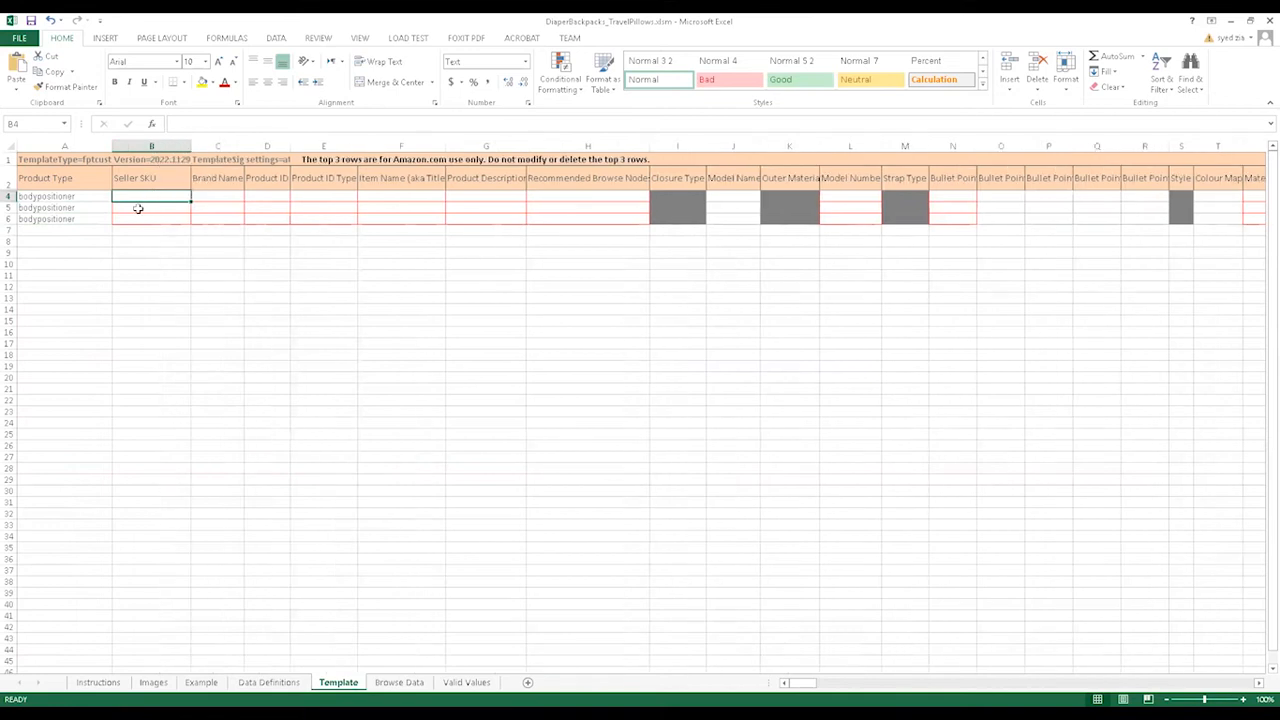
pyautogui.moveTo(214, 197); pyautogui.dragTo(221, 216)
# - Check the guidance for Product ID Type and set row 4's value to GTIN
pyautogui.click(323, 196)
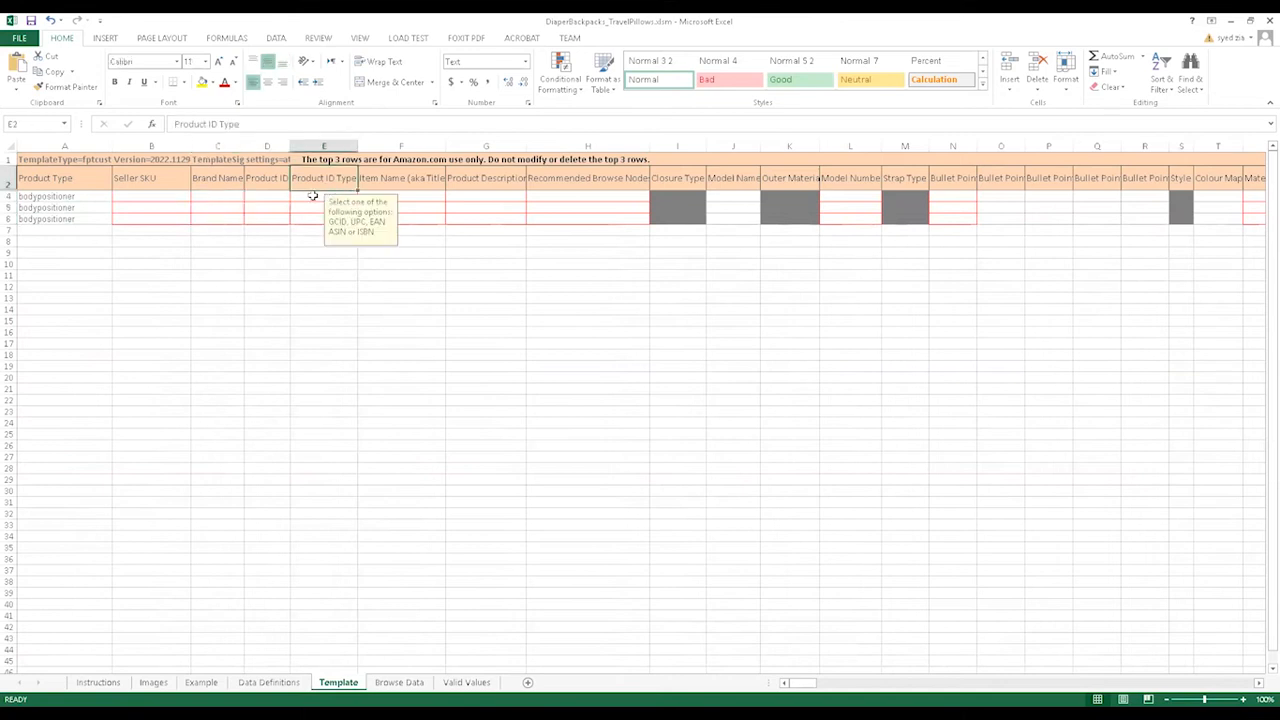
pyautogui.click(363, 198)
pyautogui.click(320, 206)
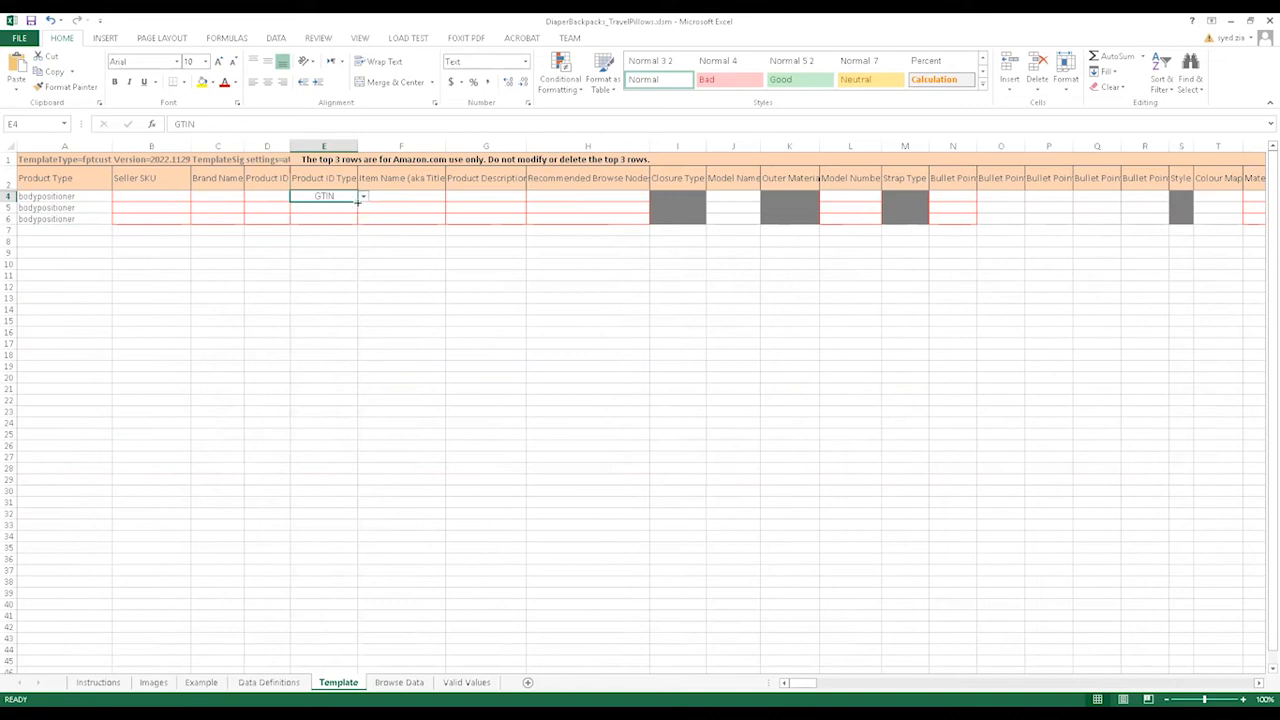
# - Copy the GTIN Product ID Type from row 4 down to rows 5 and 6
pyautogui.moveTo(355, 200); pyautogui.dragTo(355, 220)
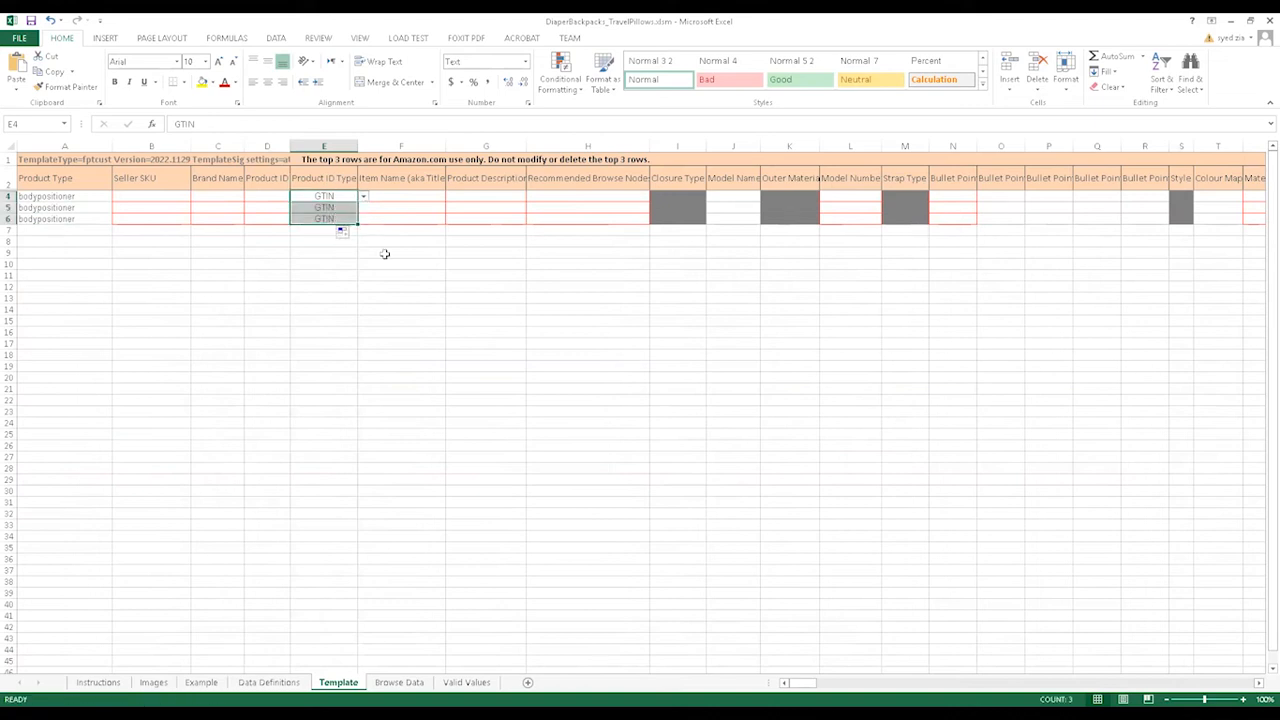
pyautogui.click(330, 252)
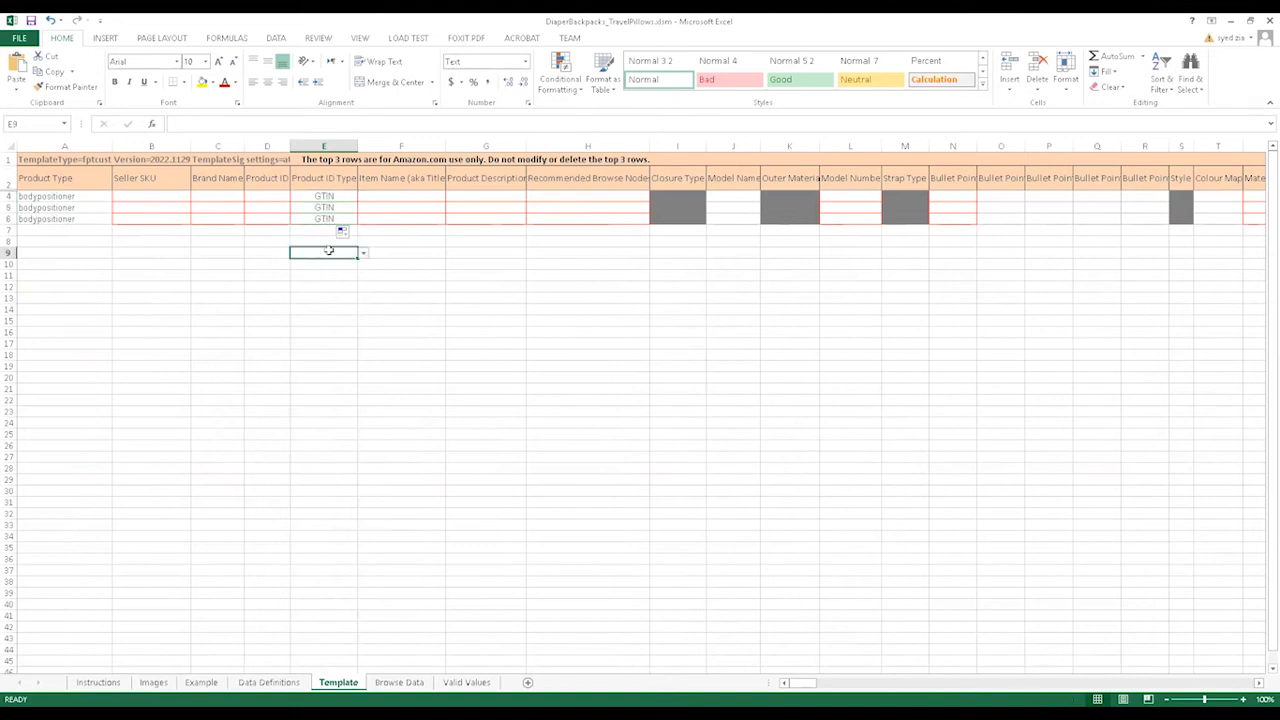
pyautogui.click(441, 333)
pyautogui.moveTo(270, 195); pyautogui.dragTo(270, 219)
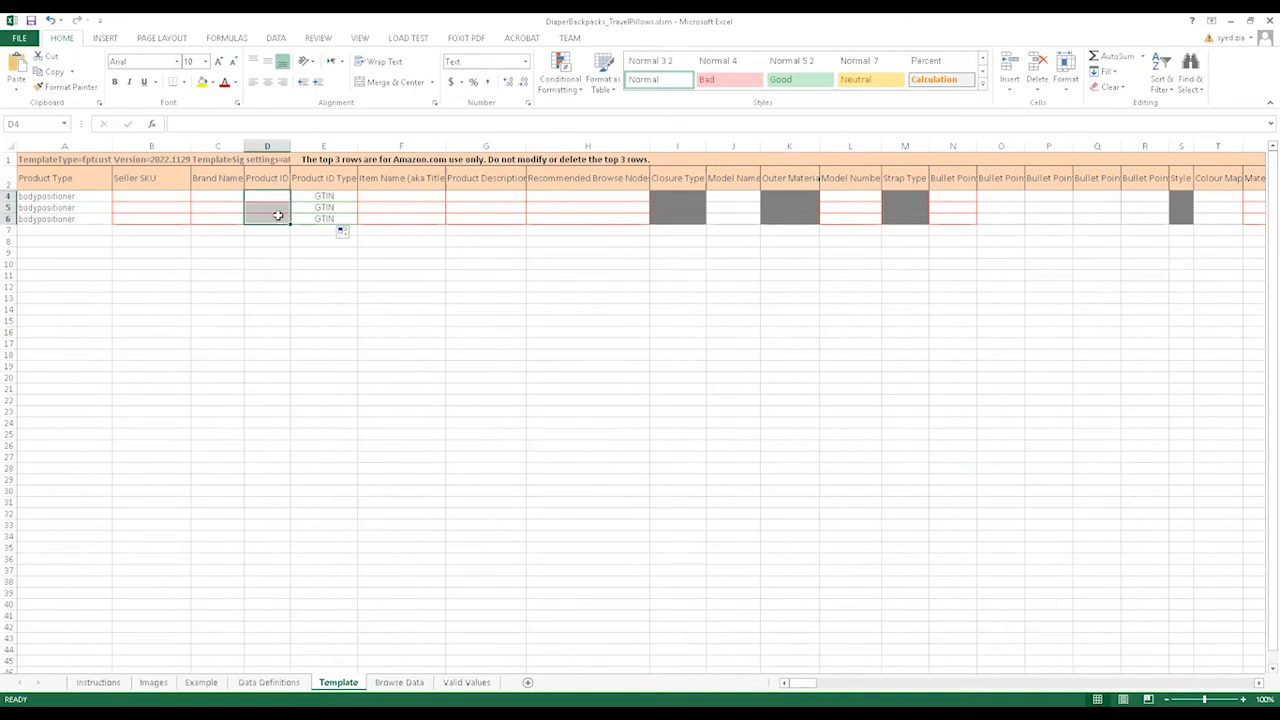
pyautogui.click(360, 273)
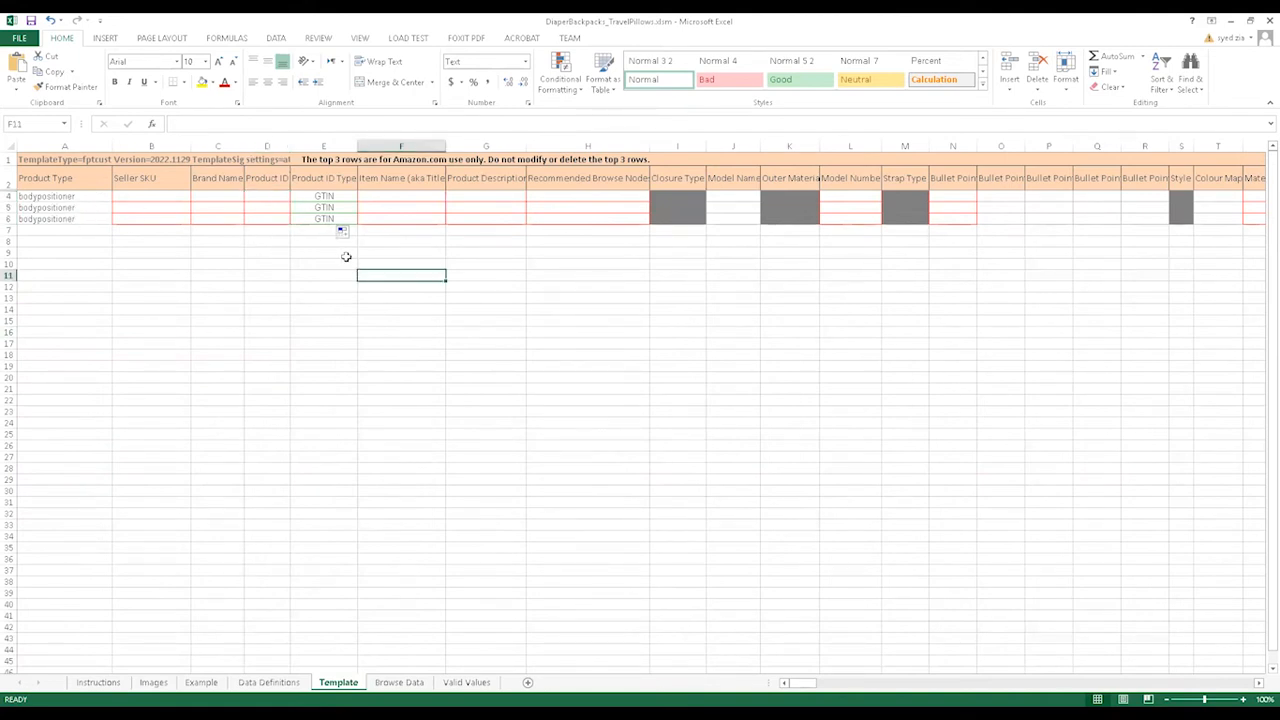
# - Enter Generic as the Brand Name for the bodypositioner product in row 4
pyautogui.moveTo(76, 197); pyautogui.dragTo(81, 220)
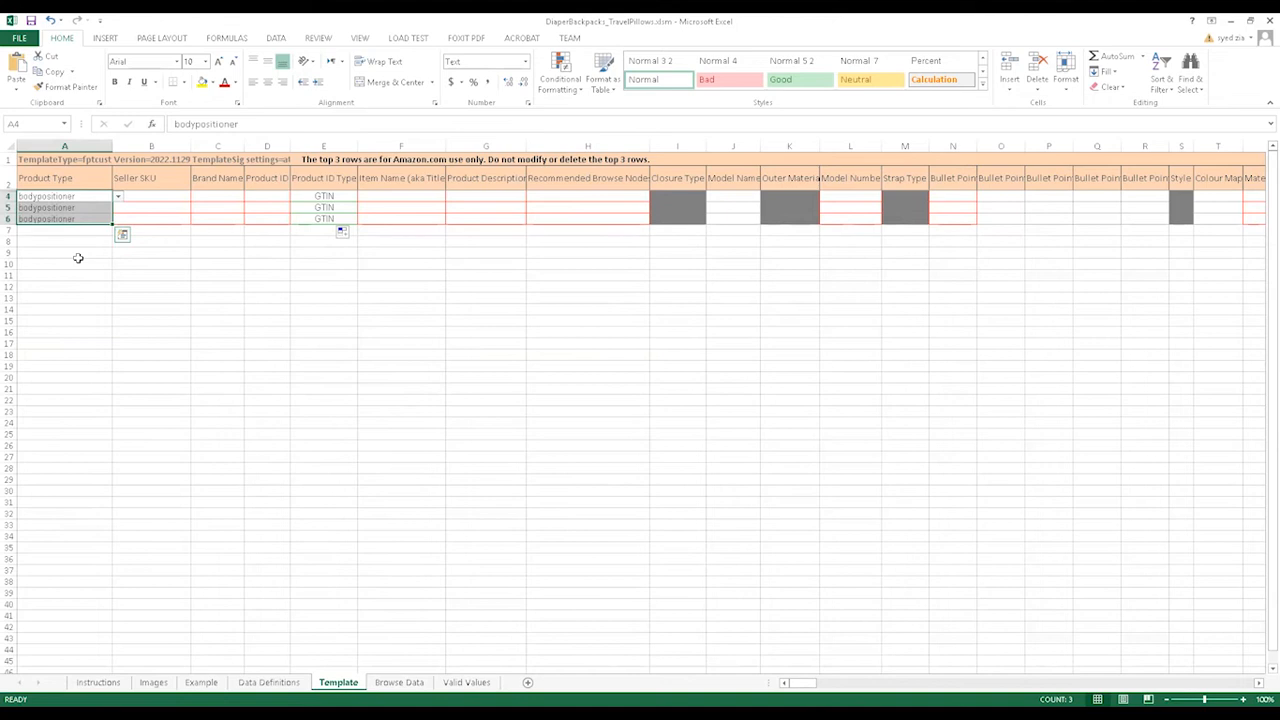
pyautogui.click(221, 197)
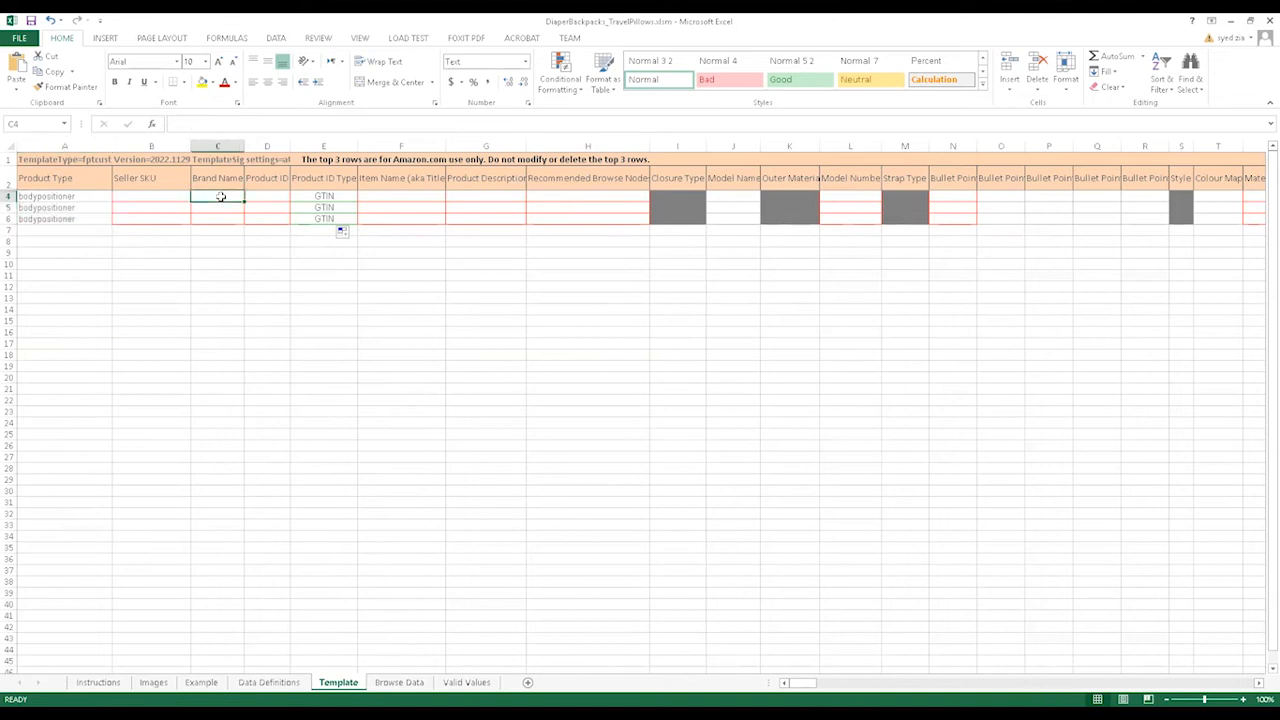
pyautogui.write('Generic')
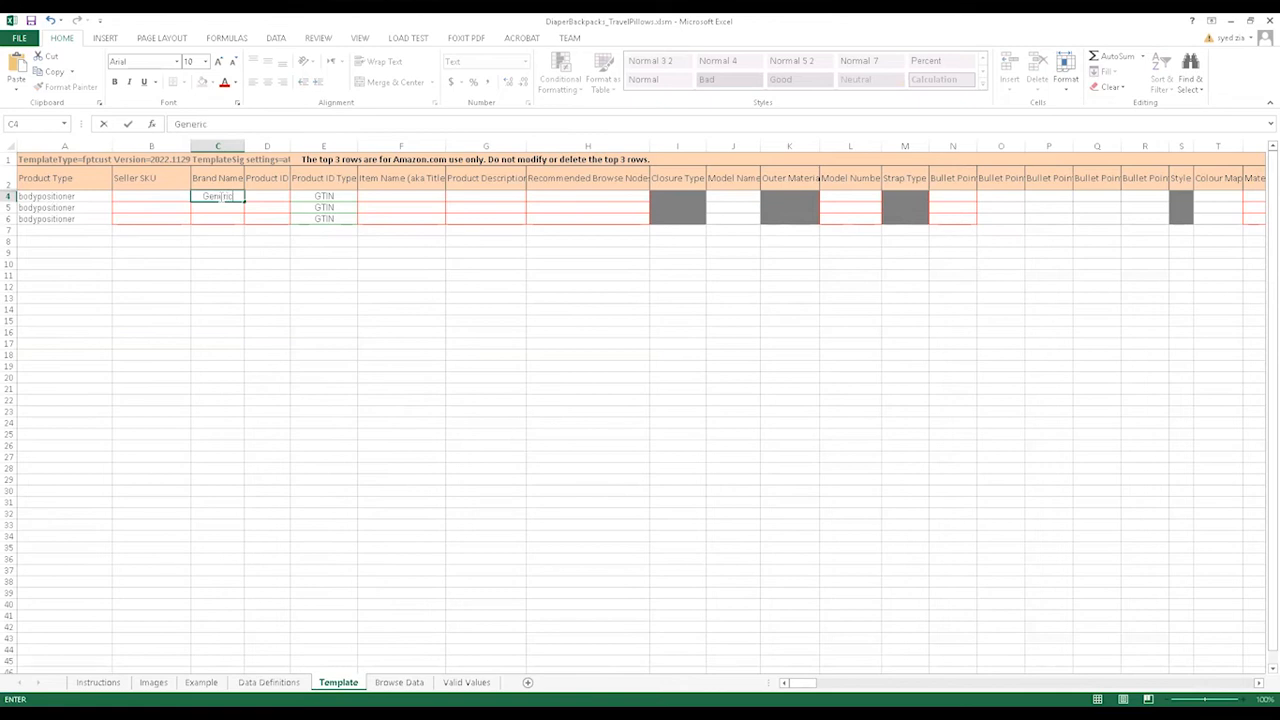
pyautogui.click(255, 235)
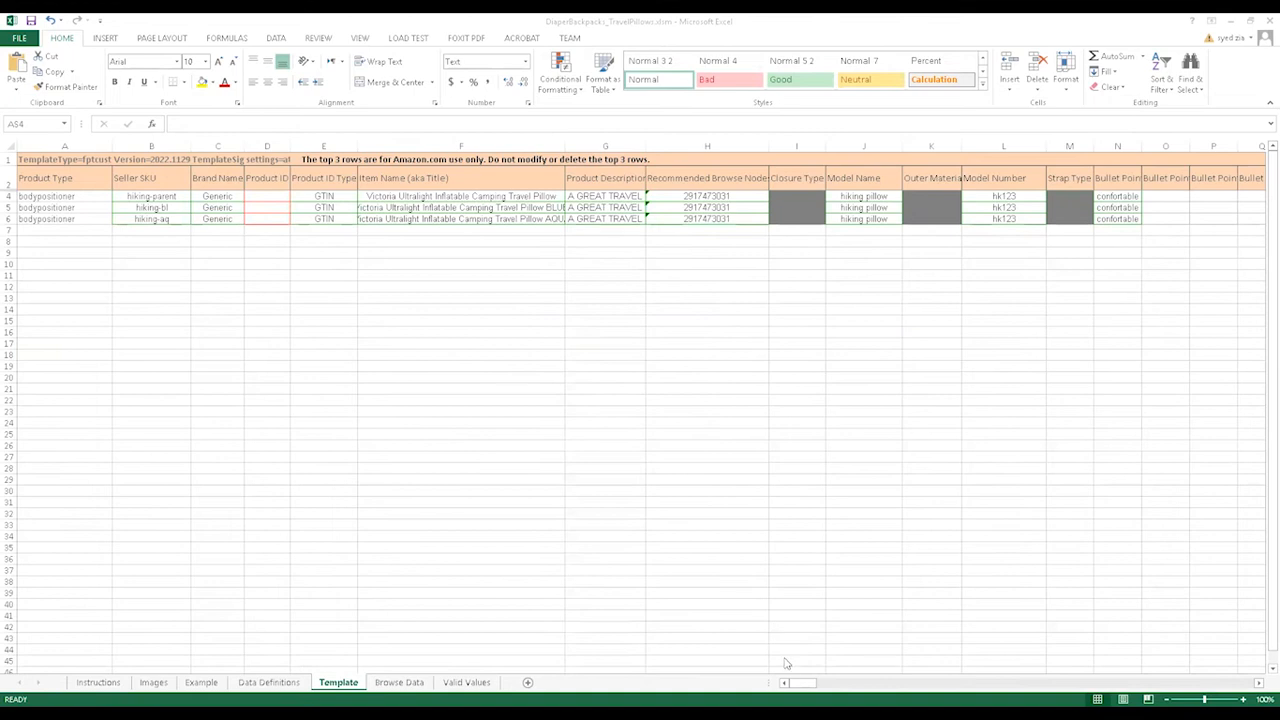
# - Review the three filled rows from Product Type and Seller SKU through Item Name and Product Description
pyautogui.moveTo(800, 683)
pyautogui.mouseDown()
pyautogui.moveTo(870, 683)
pyautogui.moveTo(798, 683)
pyautogui.mouseUp()
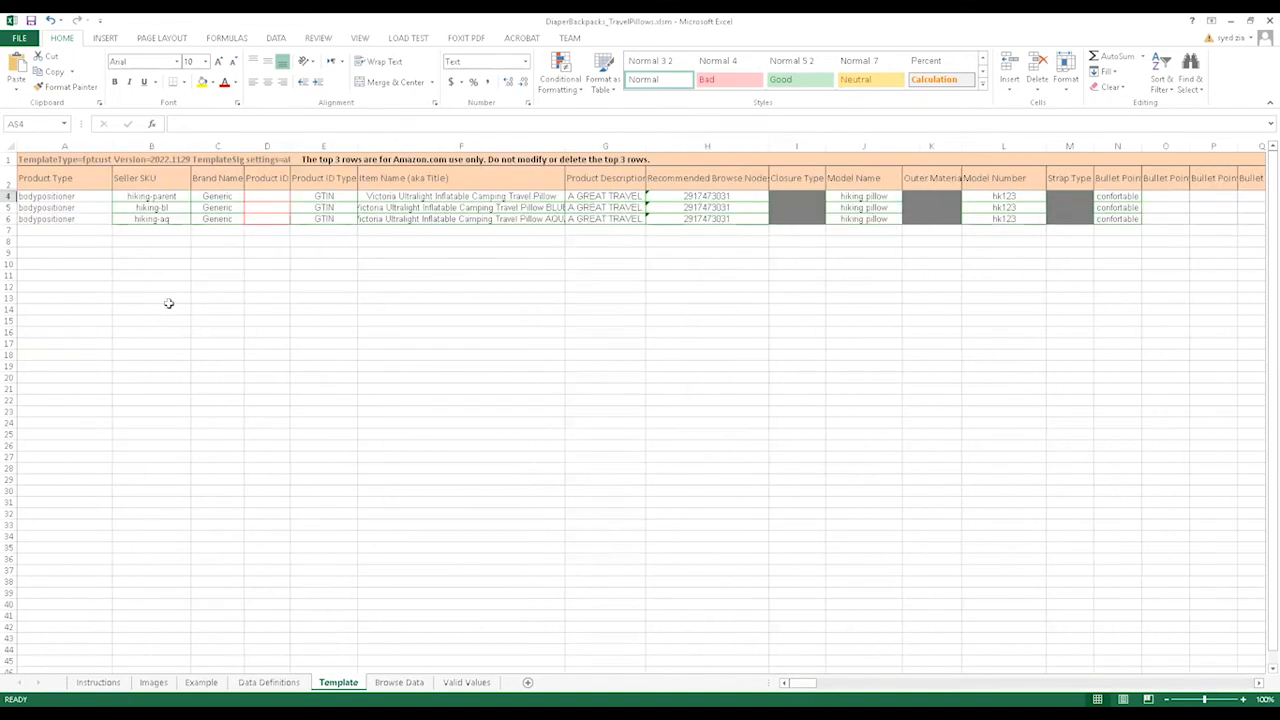
pyautogui.click(82, 263)
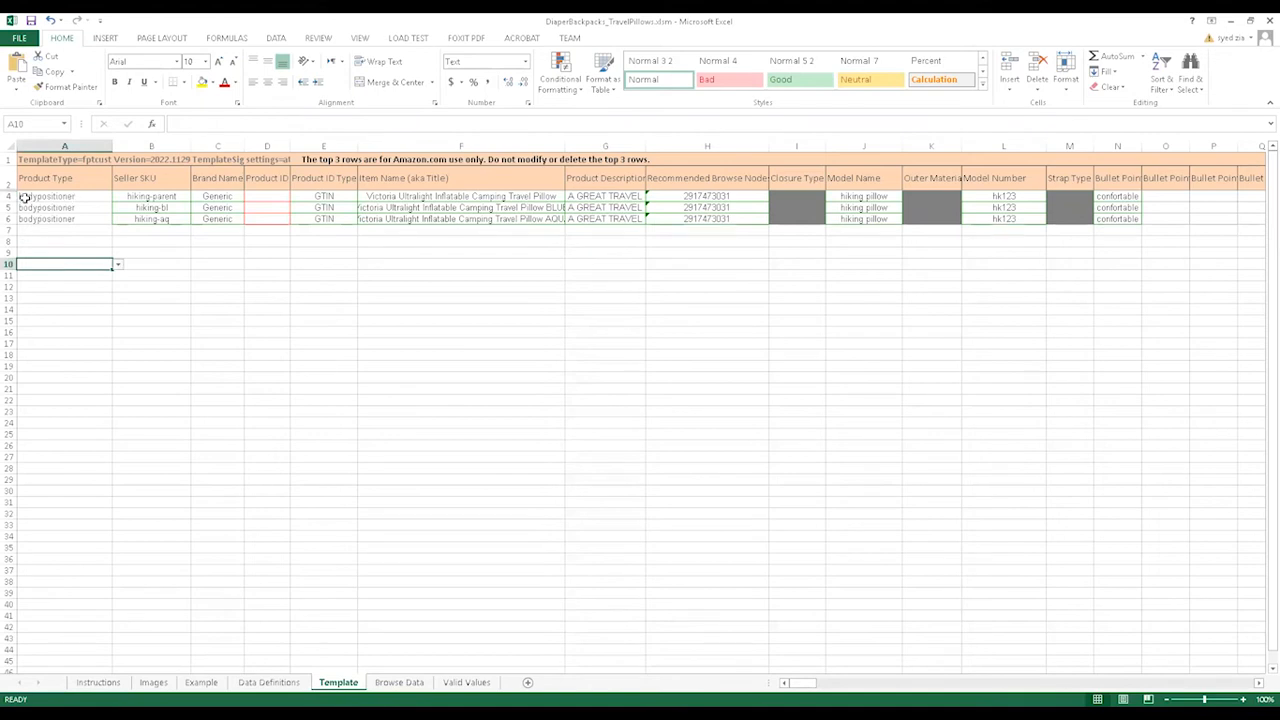
pyautogui.moveTo(63, 207); pyautogui.dragTo(63, 218)
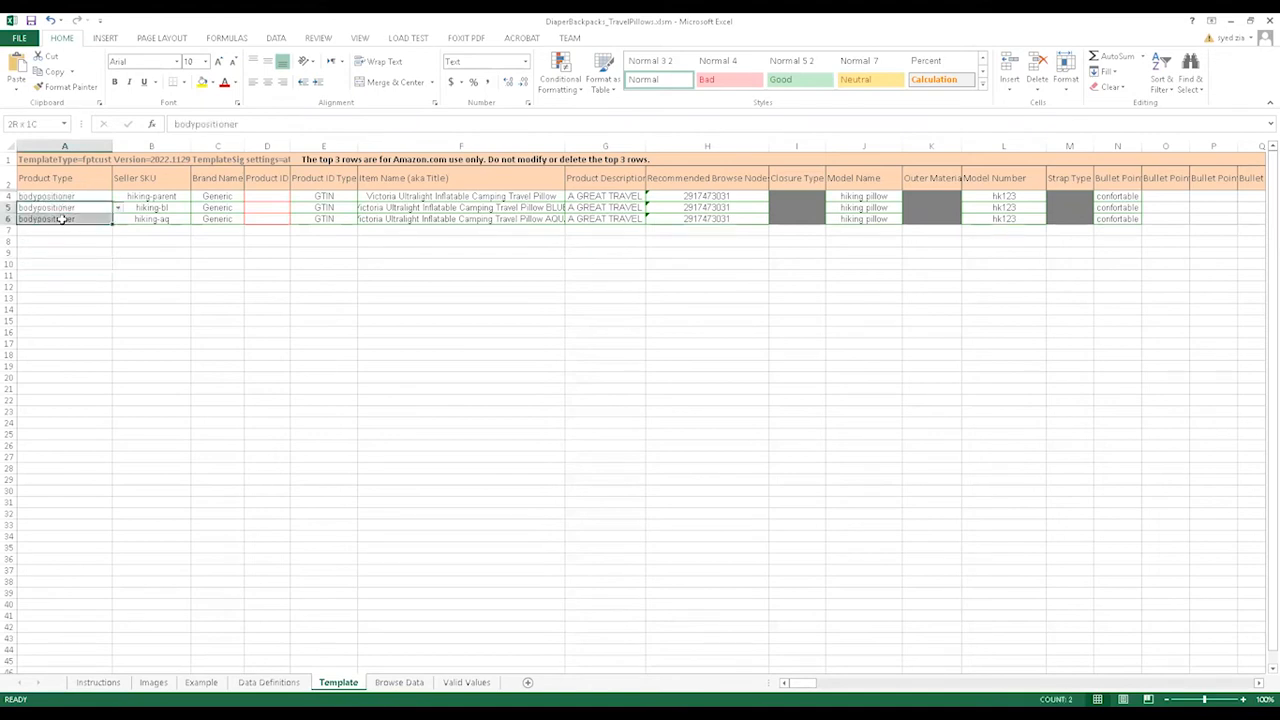
pyautogui.click(149, 288)
pyautogui.moveTo(152, 197); pyautogui.dragTo(218, 218)
pyautogui.moveTo(323, 197); pyautogui.dragTo(324, 208)
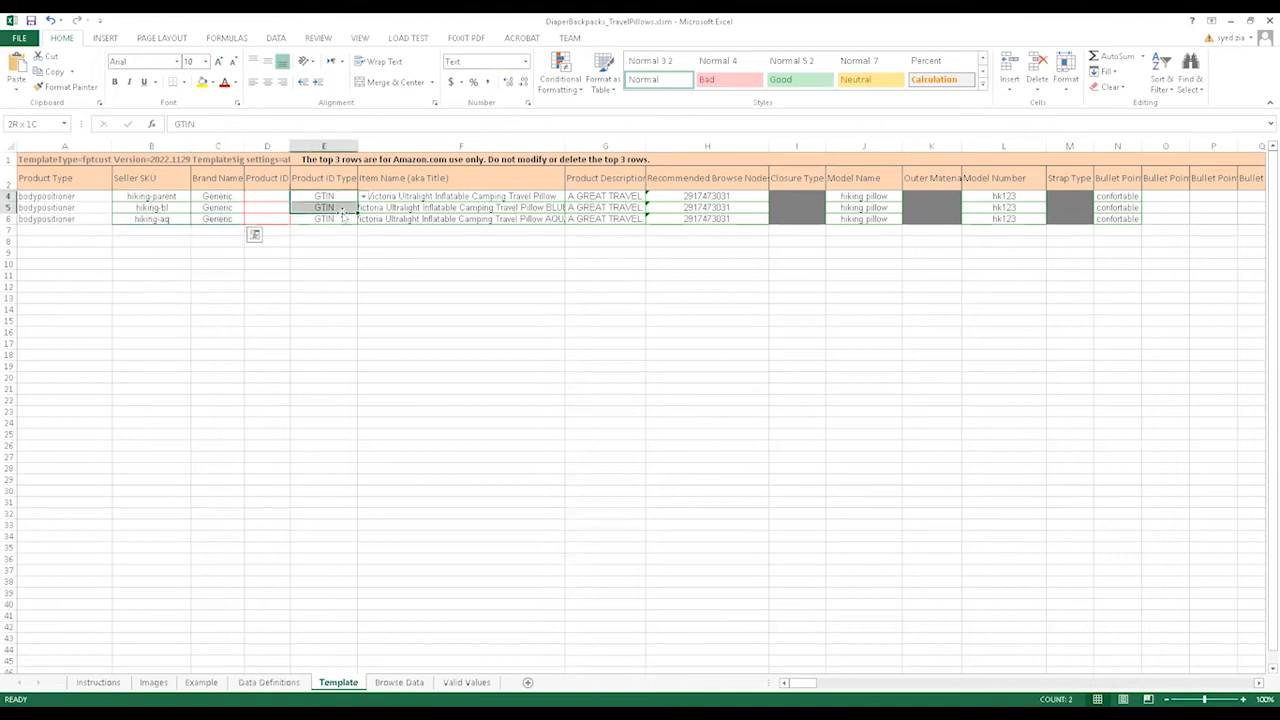
pyautogui.click(421, 285)
pyautogui.moveTo(418, 197); pyautogui.dragTo(429, 219)
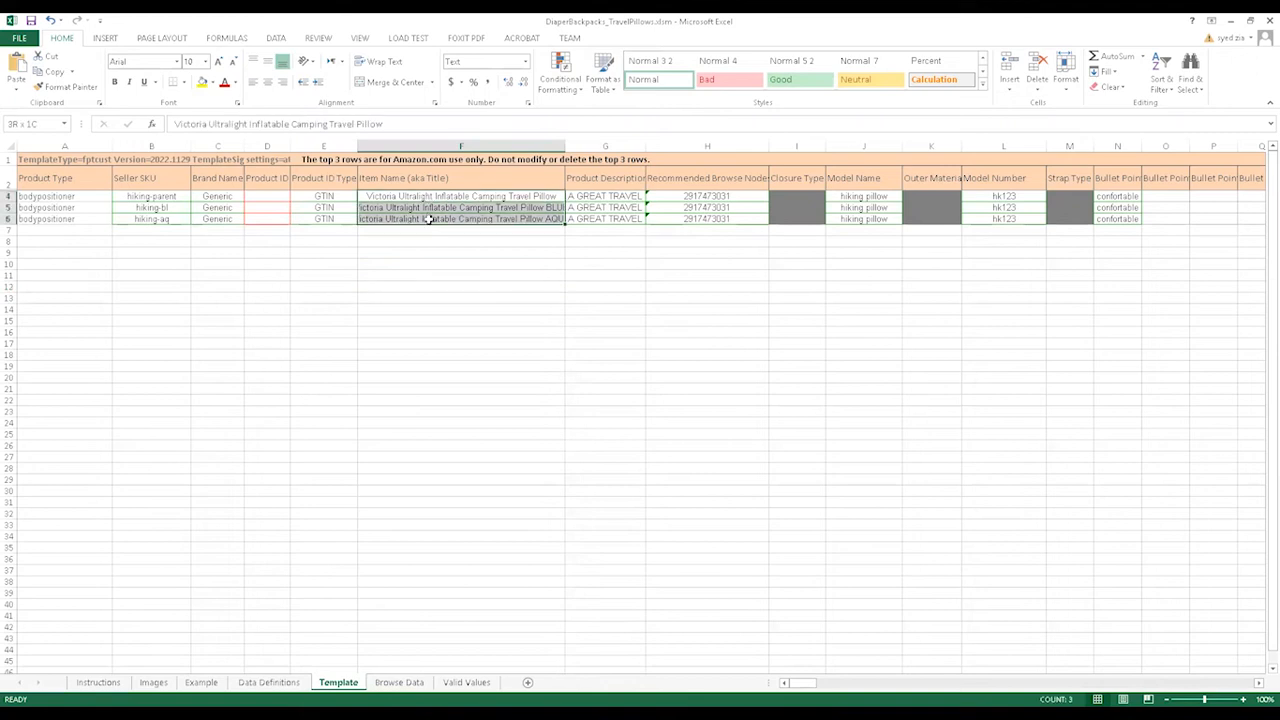
pyautogui.click(461, 220)
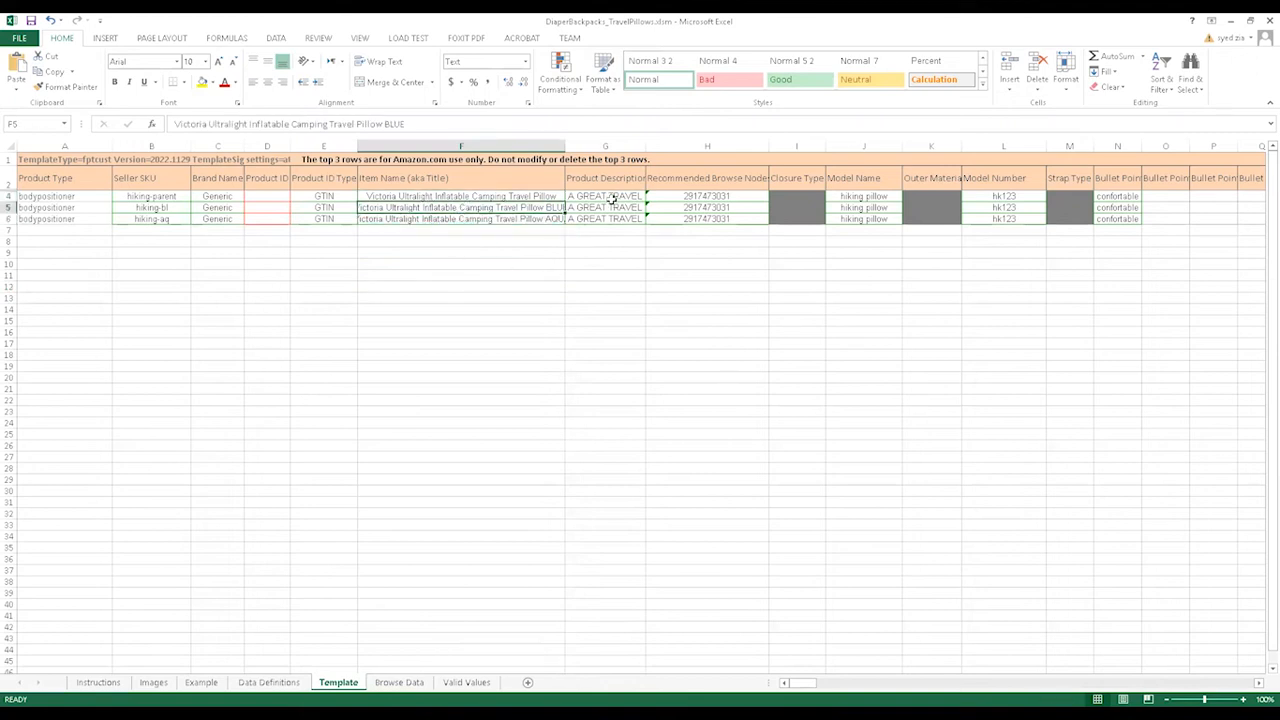
pyautogui.moveTo(606, 197); pyautogui.dragTo(611, 217)
# - Compare row 4's Recommended Browse Node with the node IDs of the selected products on the Seller Central page in Chrome, and return to Excel
pyautogui.click(708, 198)
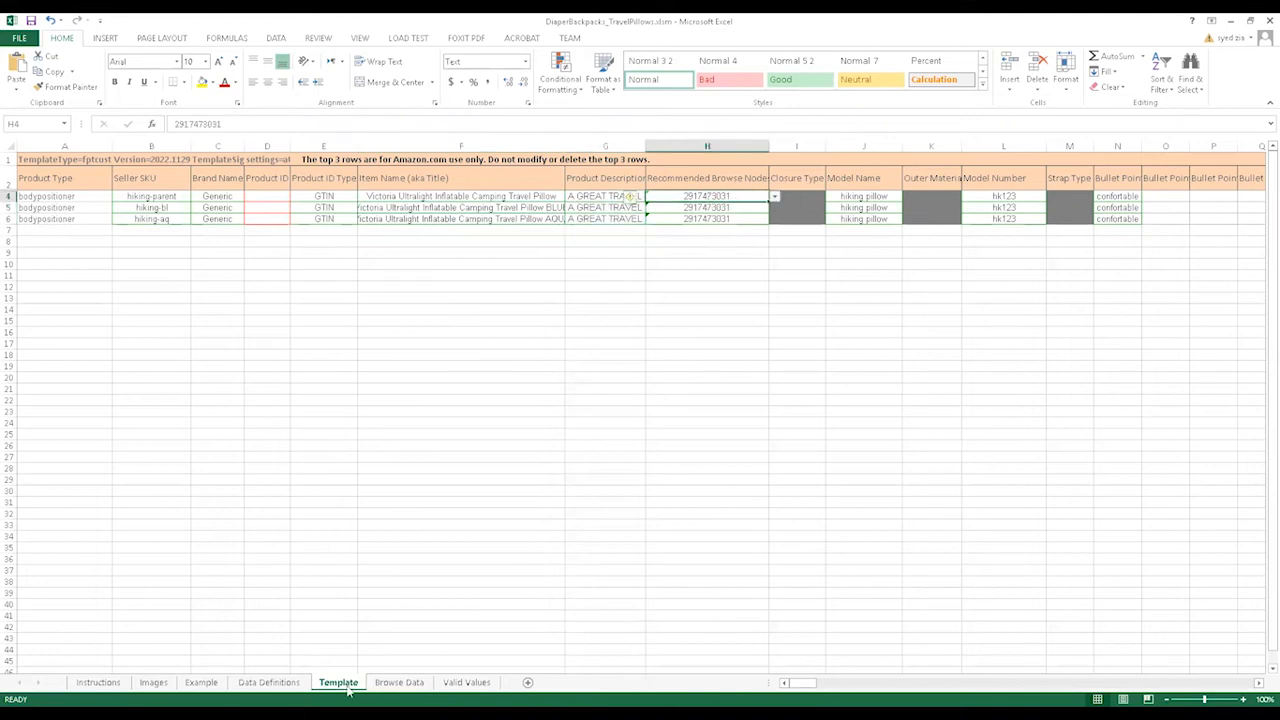
pyautogui.hotkey('alt', 'Tab')
pyautogui.click(104, 22)
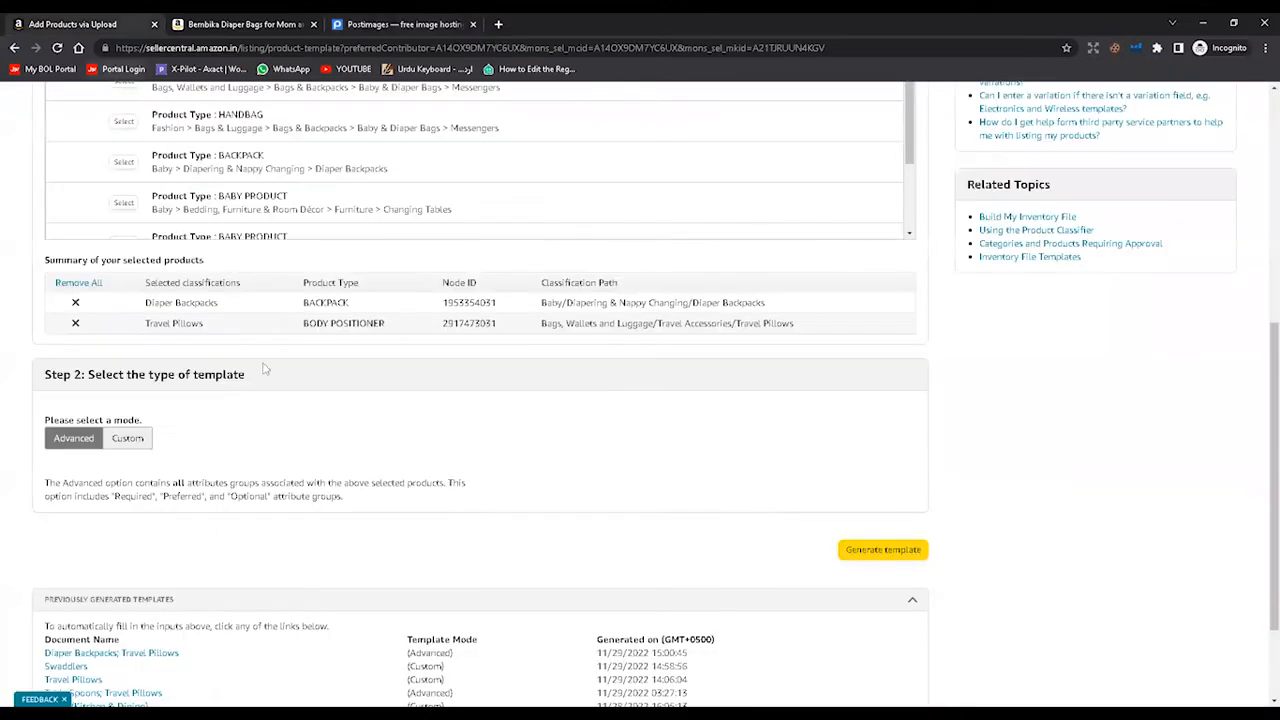
pyautogui.moveTo(445, 302)
pyautogui.mouseDown()
pyautogui.moveTo(488, 303)
pyautogui.moveTo(443, 309)
pyautogui.mouseUp()
pyautogui.click(466, 309)
pyautogui.hotkey('alt', 'Tab')
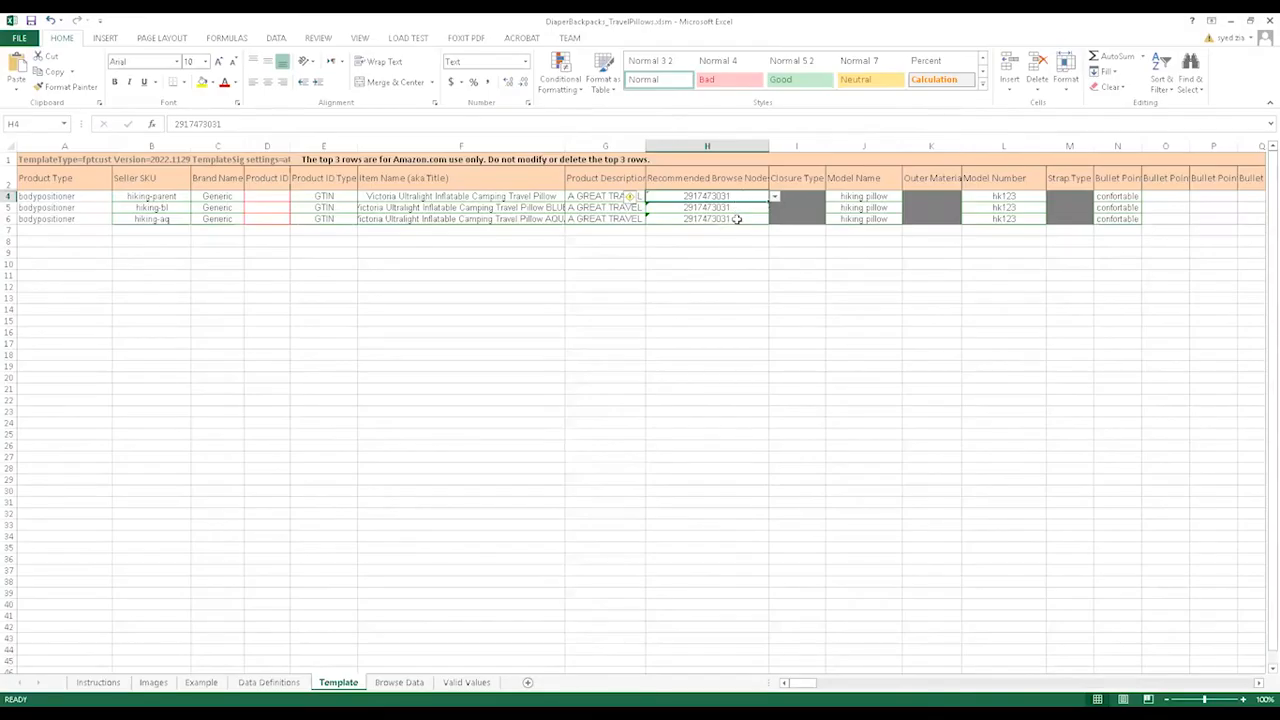
# - Review the Model Name, Model Number and first Bullet Point values of the three product rows
pyautogui.click(773, 332)
pyautogui.moveTo(878, 197); pyautogui.dragTo(880, 218)
pyautogui.click(966, 298)
pyautogui.moveTo(1000, 197); pyautogui.dragTo(1000, 229)
pyautogui.moveTo(877, 197); pyautogui.dragTo(879, 229)
pyautogui.click(1164, 275)
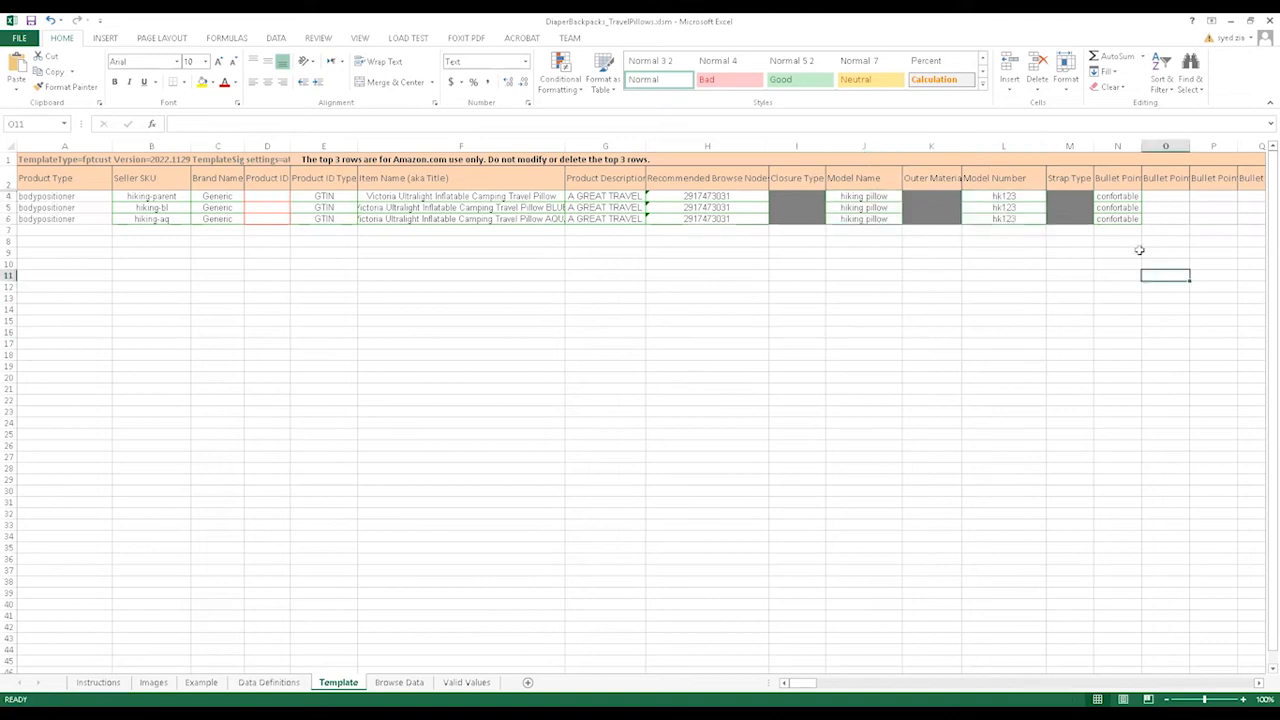
pyautogui.click(1118, 196)
pyautogui.moveTo(1118, 196); pyautogui.dragTo(1118, 218)
pyautogui.click(1162, 605)
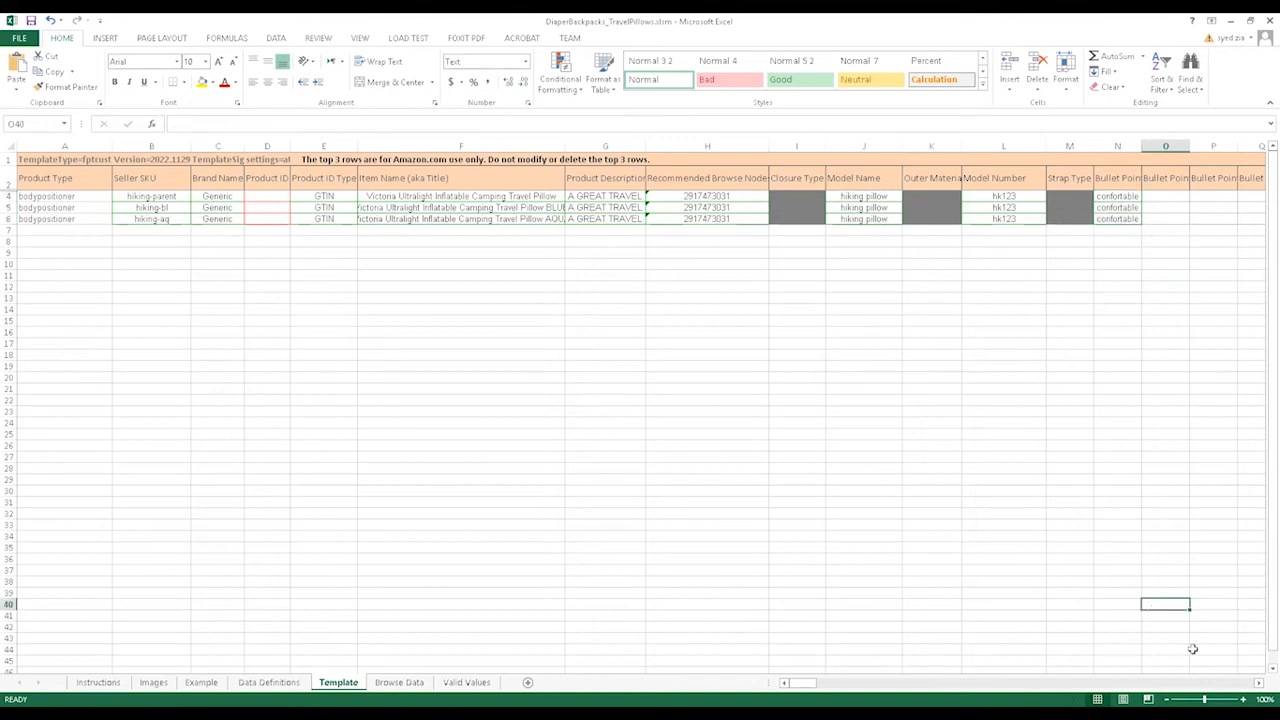
# - Review the remaining product columns, from Color and Size through Country of Origin, HSN Code, prices and Fabric Type
pyautogui.click(1258, 683)
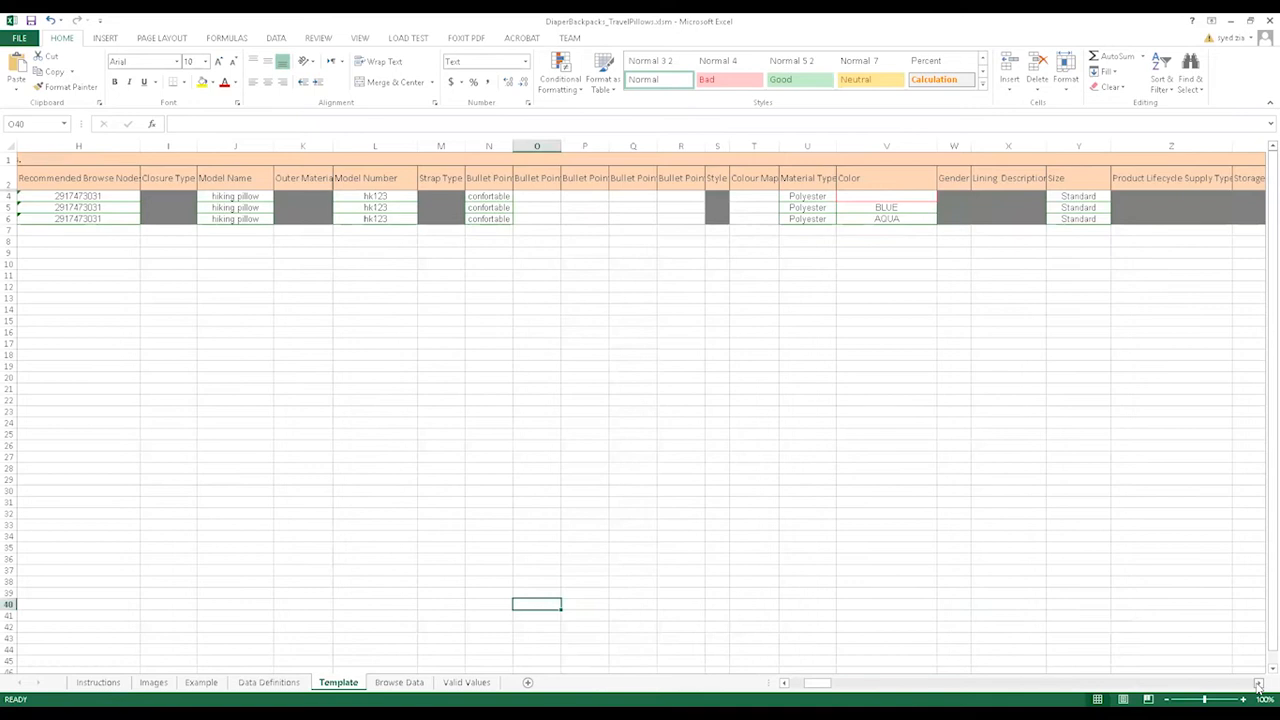
pyautogui.click(1258, 683)
pyautogui.click(1258, 683)
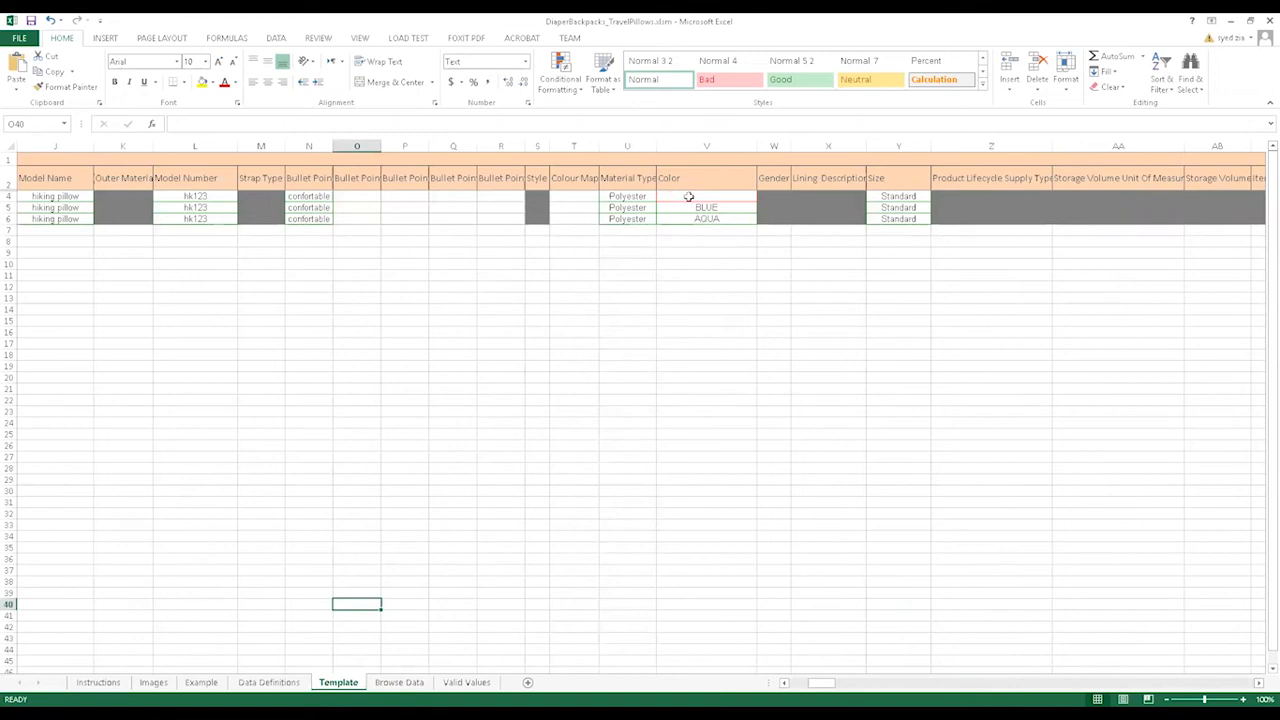
pyautogui.moveTo(730, 208); pyautogui.dragTo(724, 220)
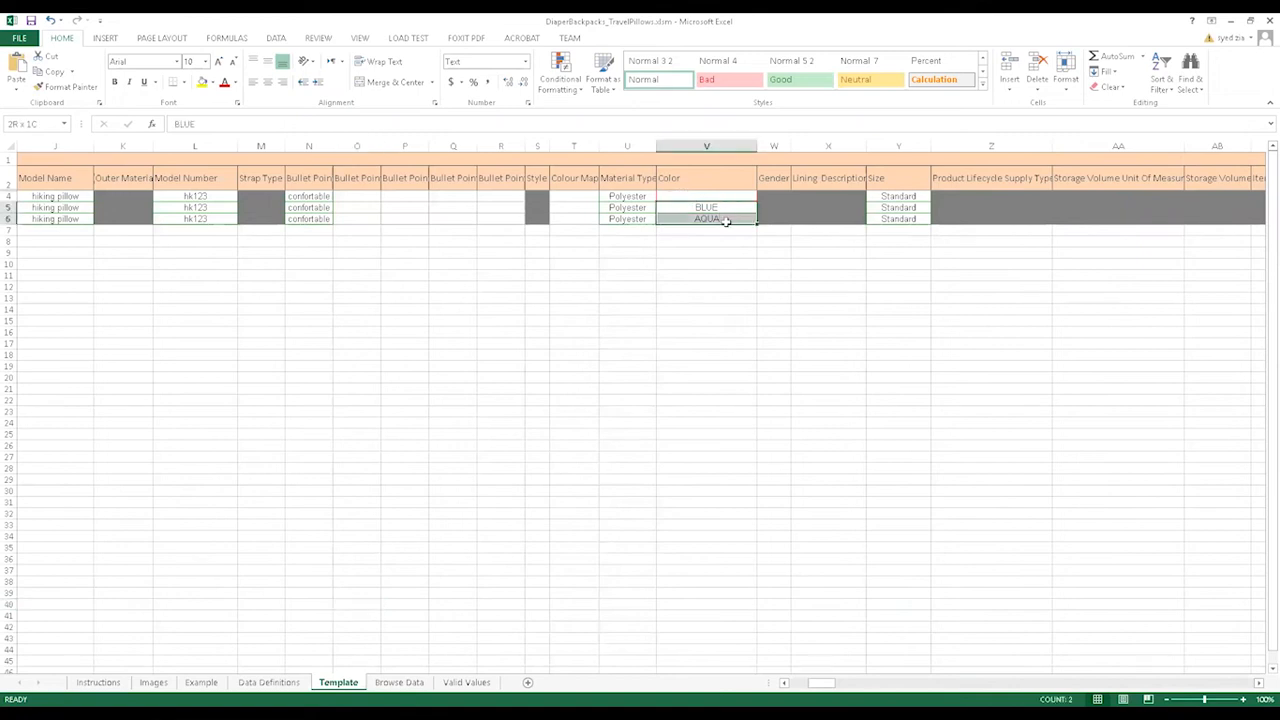
pyautogui.moveTo(900, 198); pyautogui.dragTo(920, 217)
pyautogui.click(1030, 332)
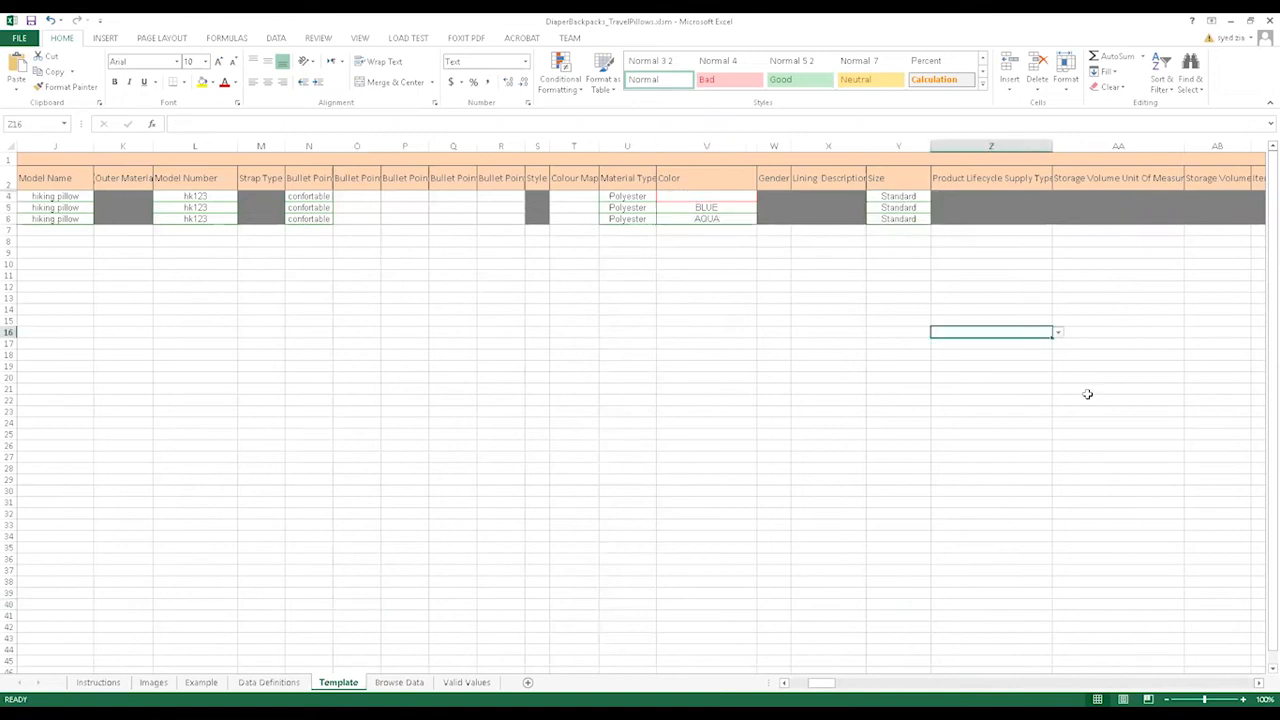
pyautogui.moveTo(829, 687); pyautogui.dragTo(871, 689)
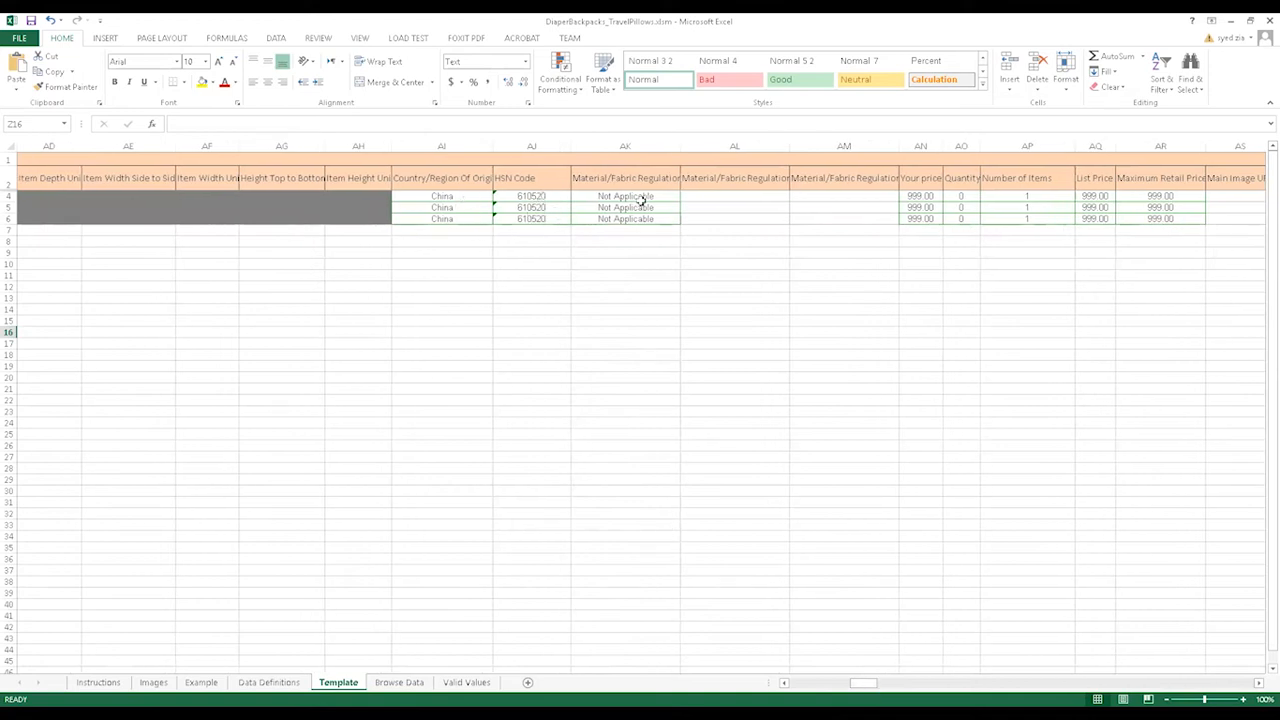
pyautogui.moveTo(866, 686); pyautogui.dragTo(889, 688)
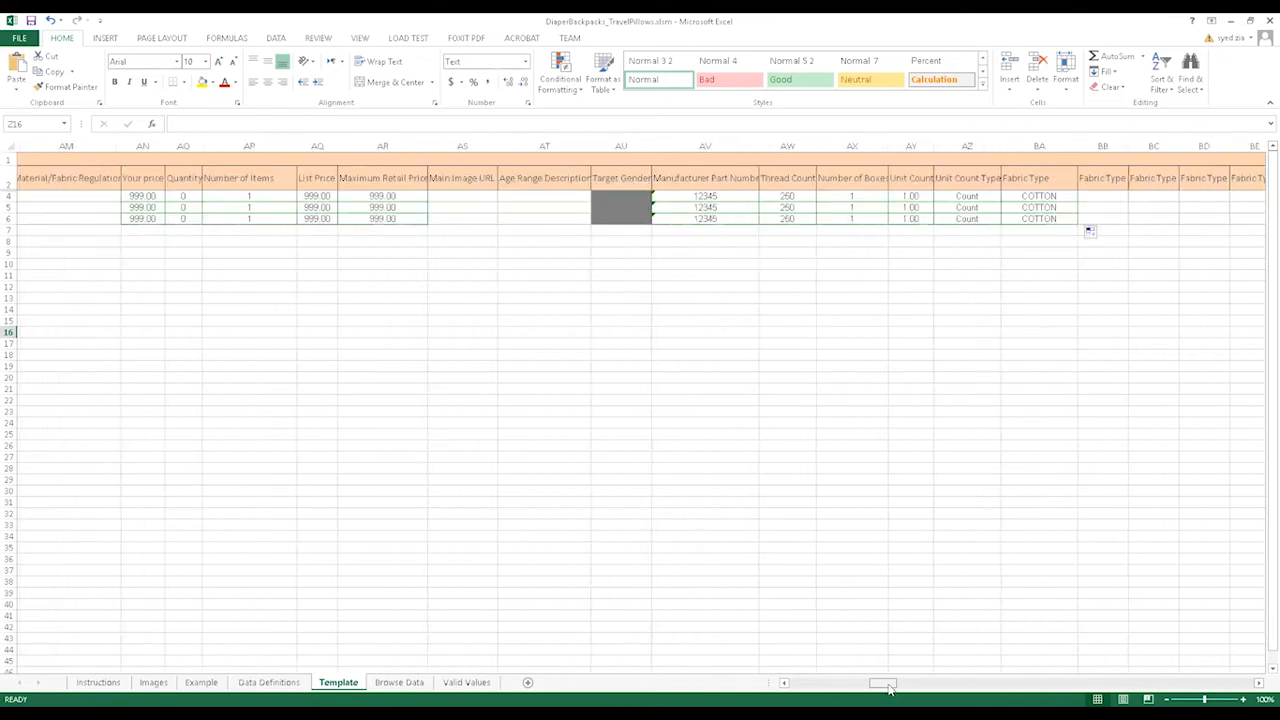
# - Select row 4's Main Image URL cell, switch to Postimages in Chrome and upload the back-parent-main image without resizing or expiration
pyautogui.click(458, 199)
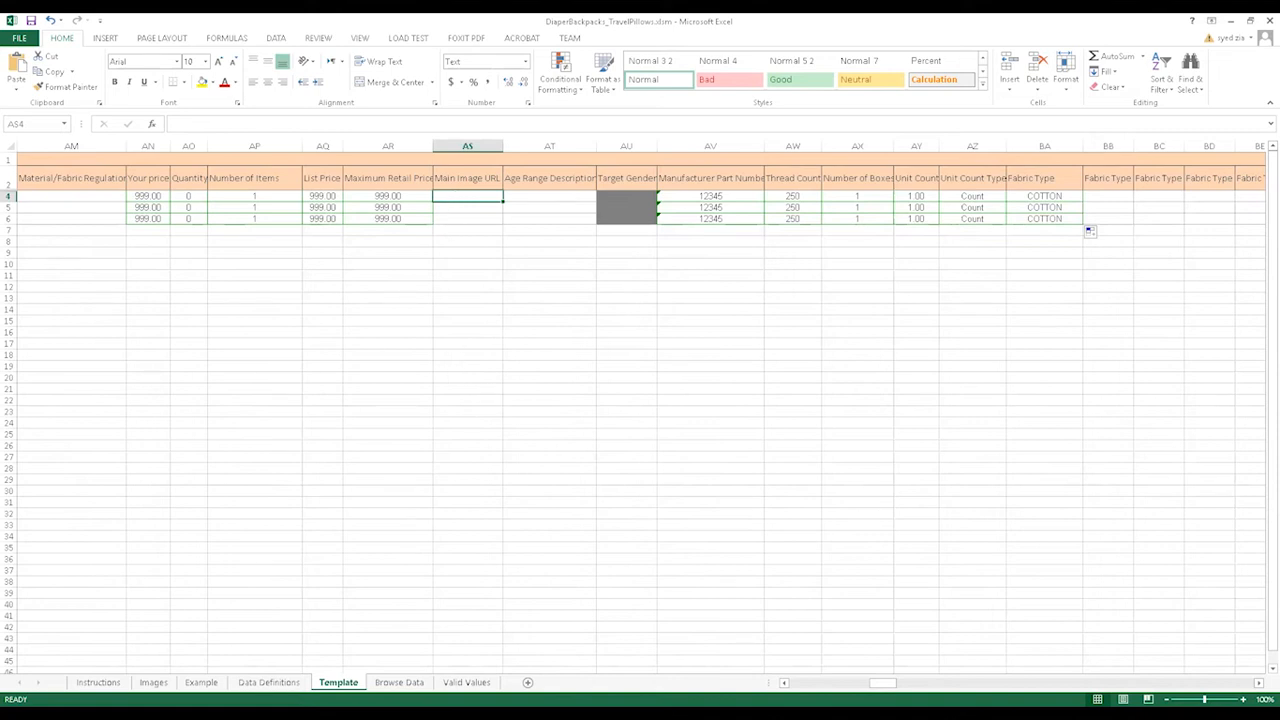
pyautogui.hotkey('alt', 'Tab')
pyautogui.click(339, 17)
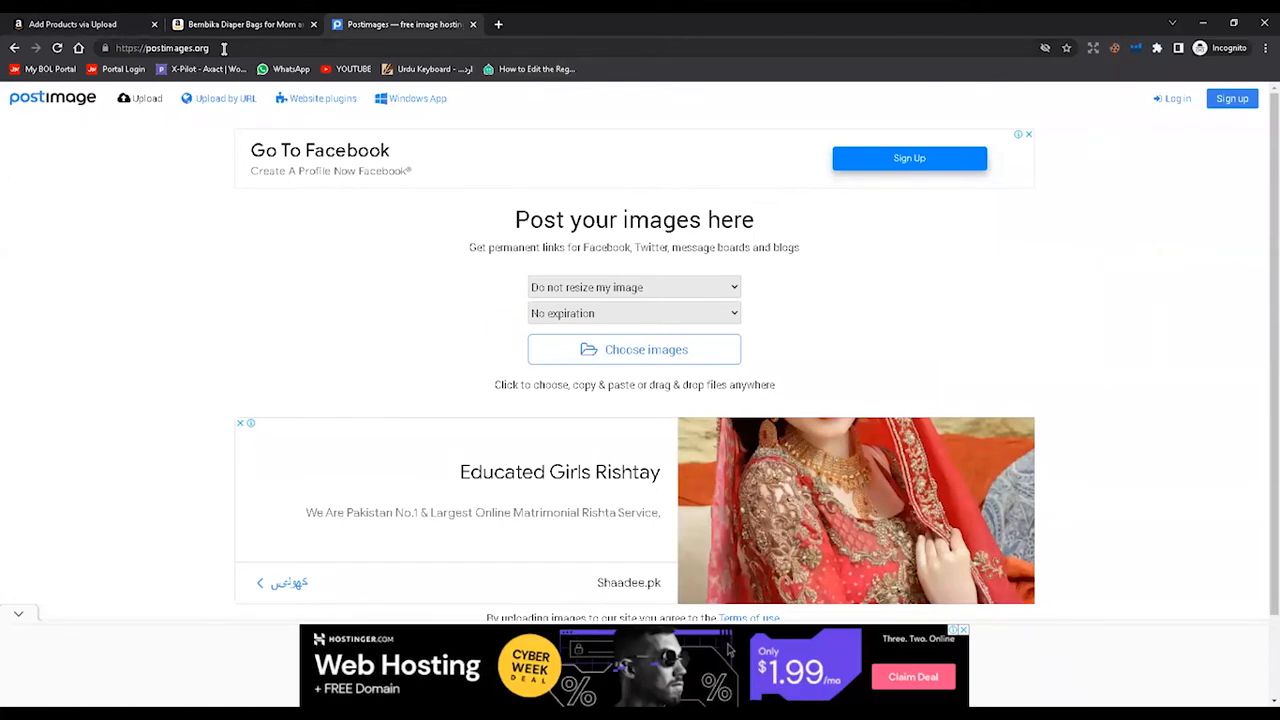
pyautogui.click(632, 355)
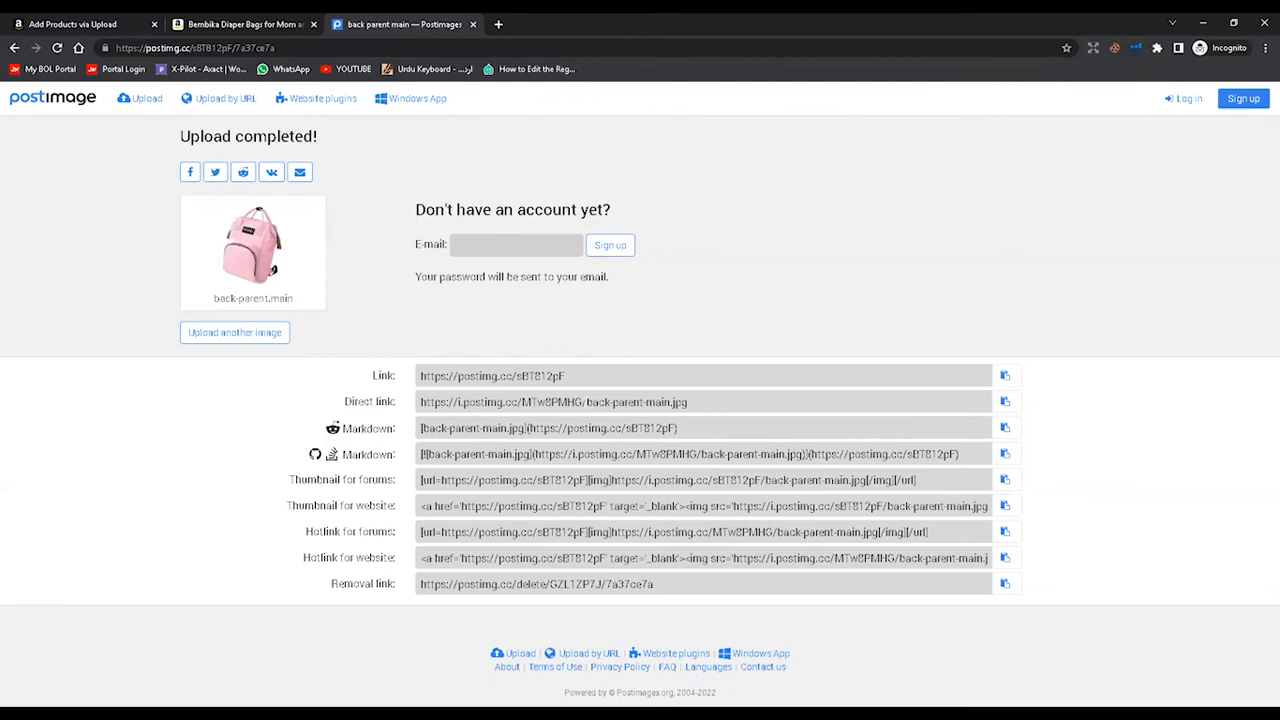
# - Copy the direct link of the uploaded back-parent-main image and return to the Excel template
pyautogui.click(588, 402)
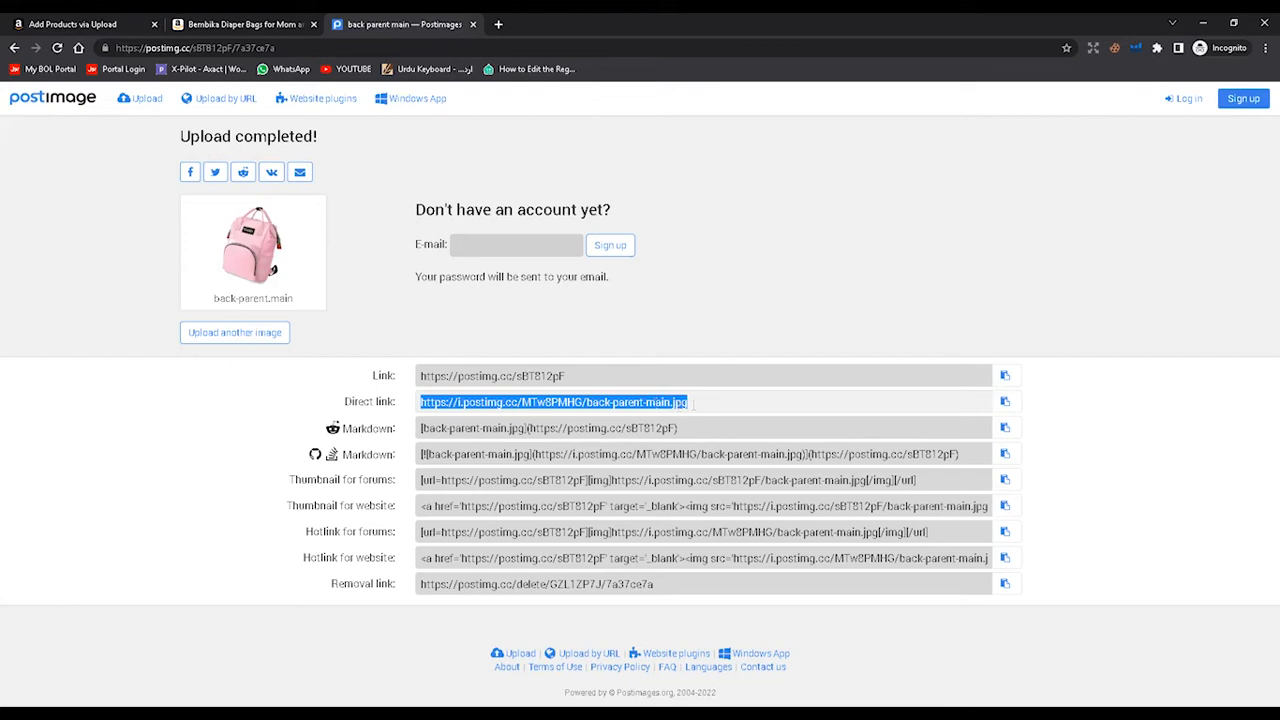
pyautogui.click(1069, 428)
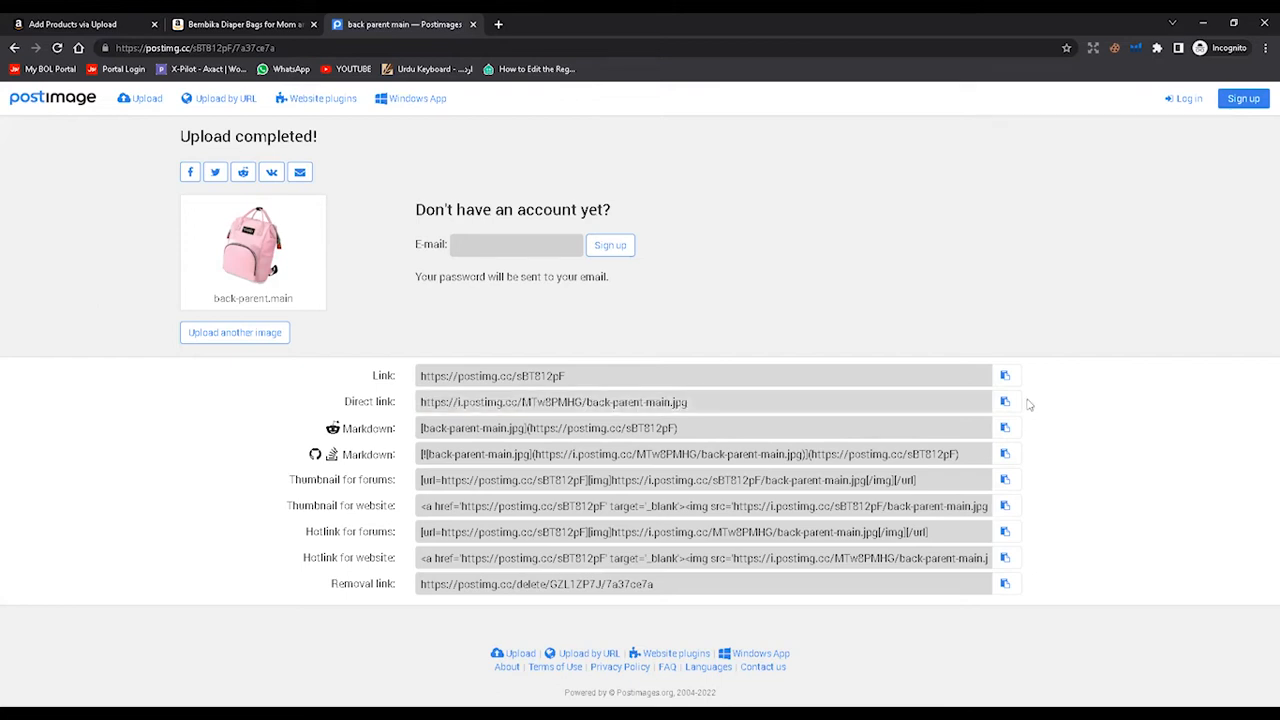
pyautogui.click(1007, 401)
pyautogui.hotkey('alt', 'Tab')
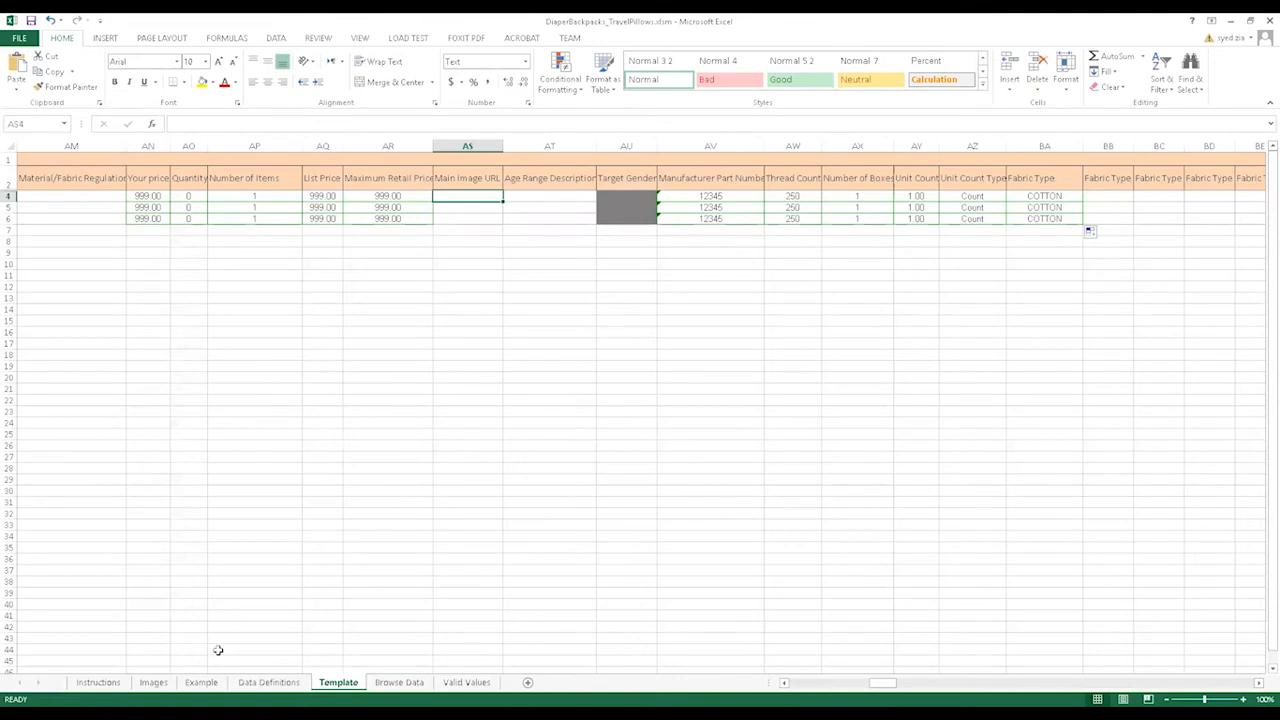
# - Check the image file naming and formatting guidance on the Images sheet, and return to the Template sheet
pyautogui.click(153, 682)
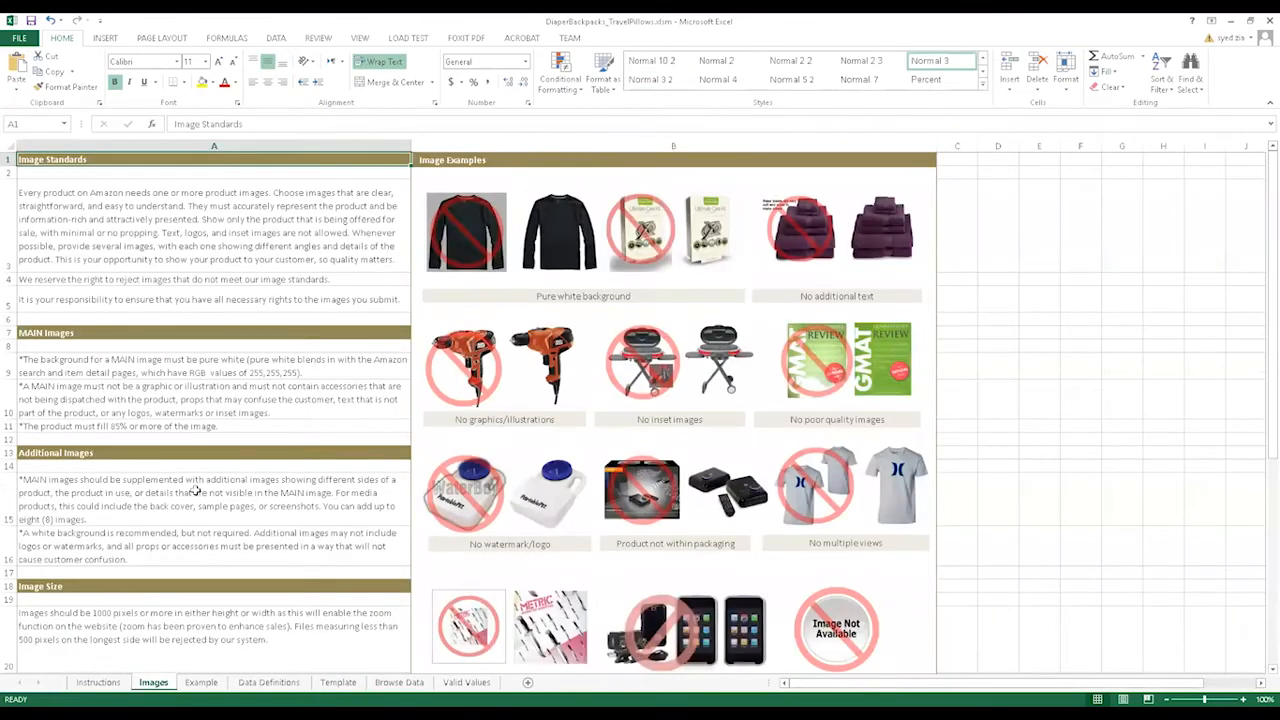
pyautogui.scroll(-2, 197, 490)
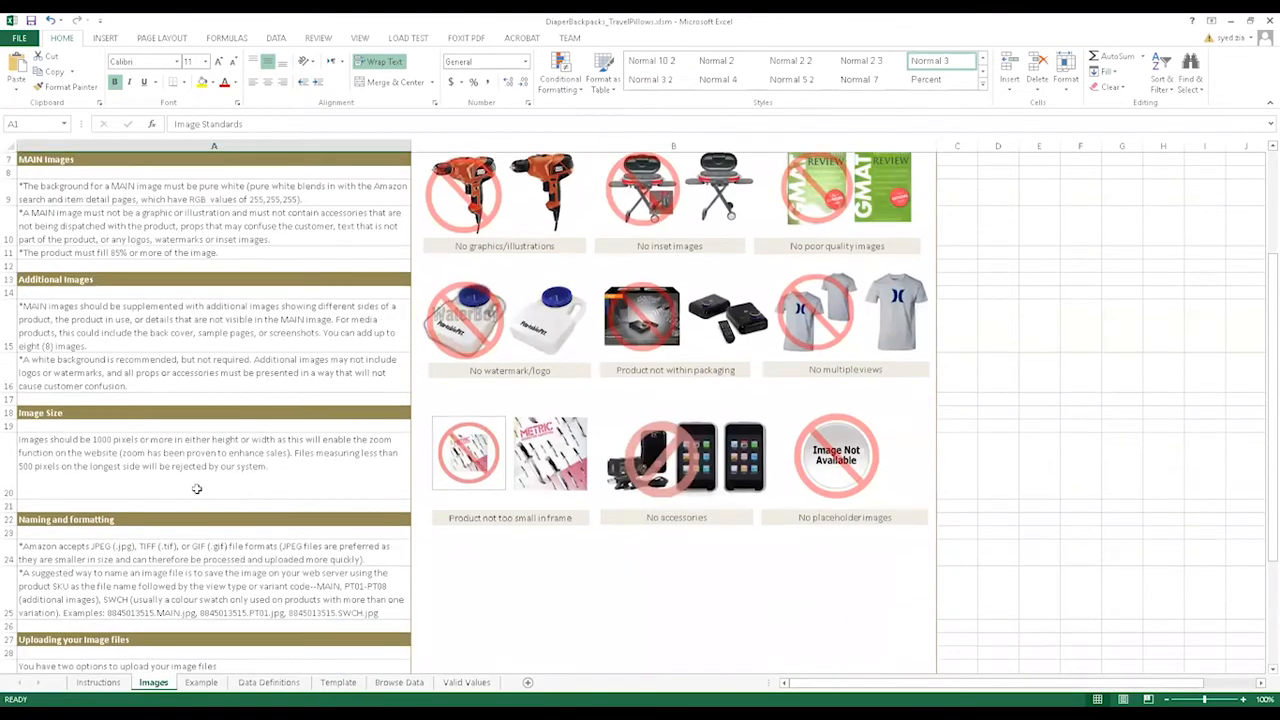
pyautogui.click(316, 592)
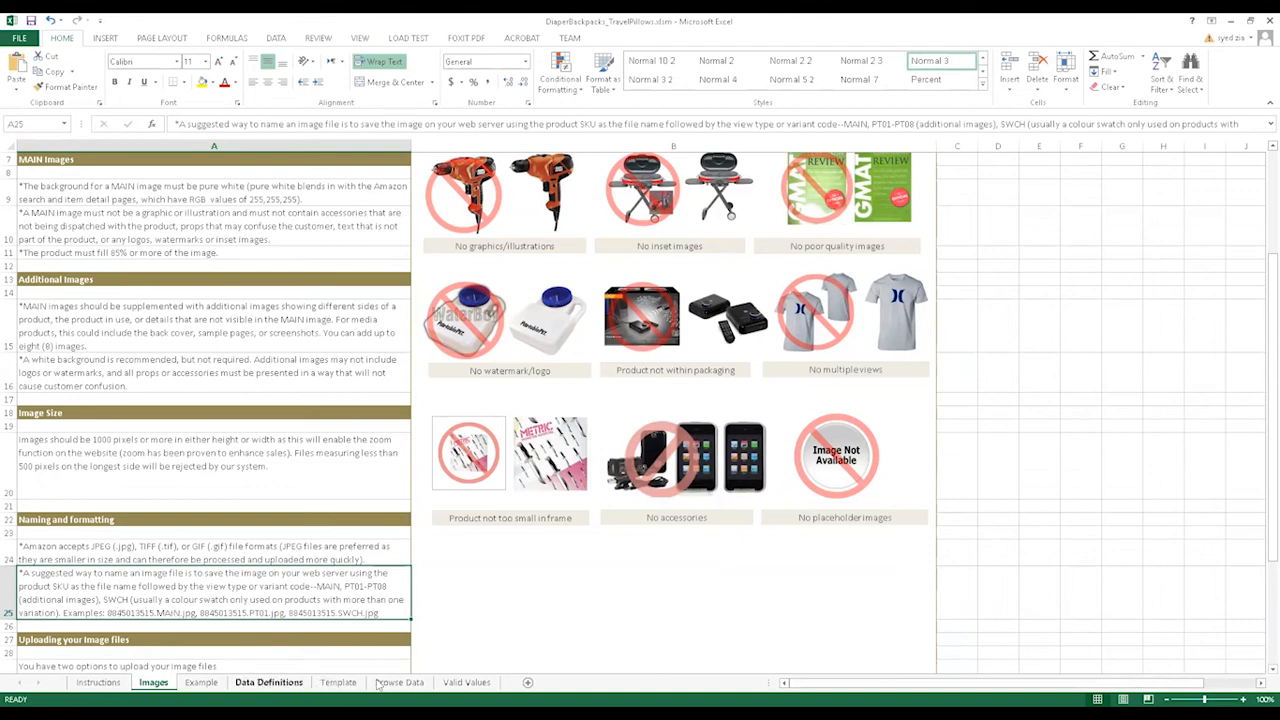
pyautogui.click(338, 682)
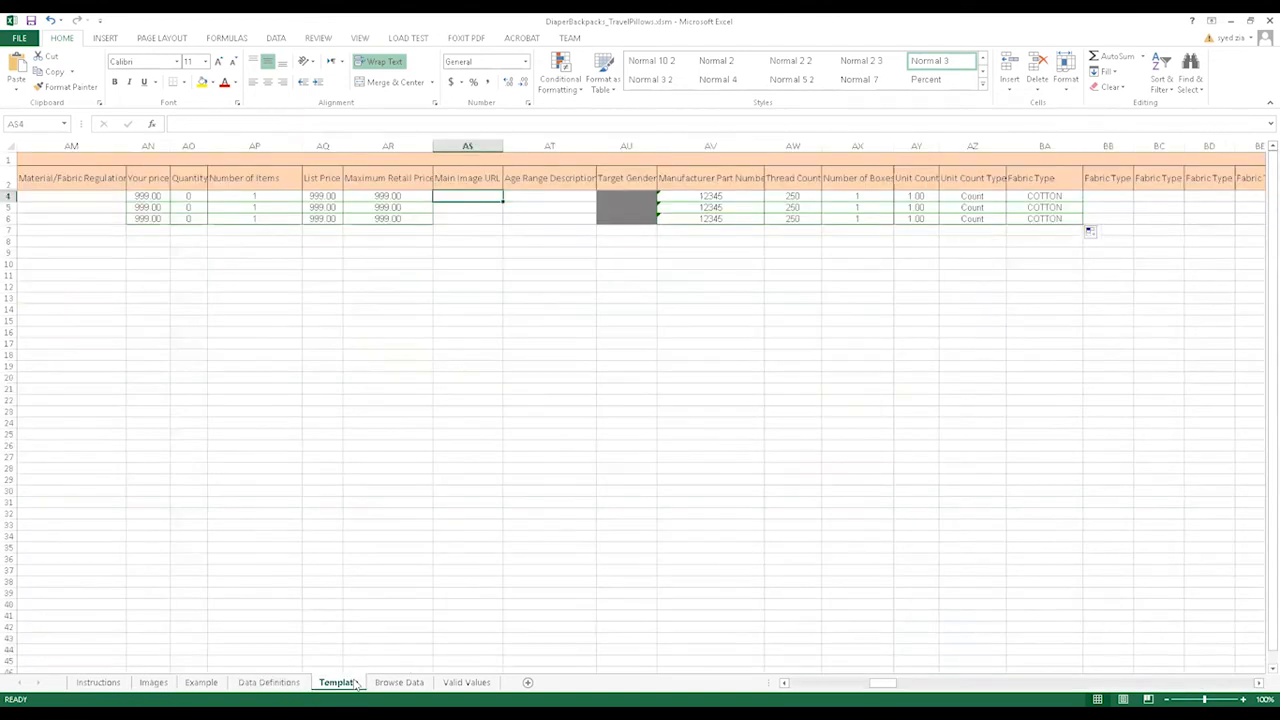
# - Paste the copied direct link of the back-parent-main image into row 4's Main Image URL cell
pyautogui.rightClick(467, 196)
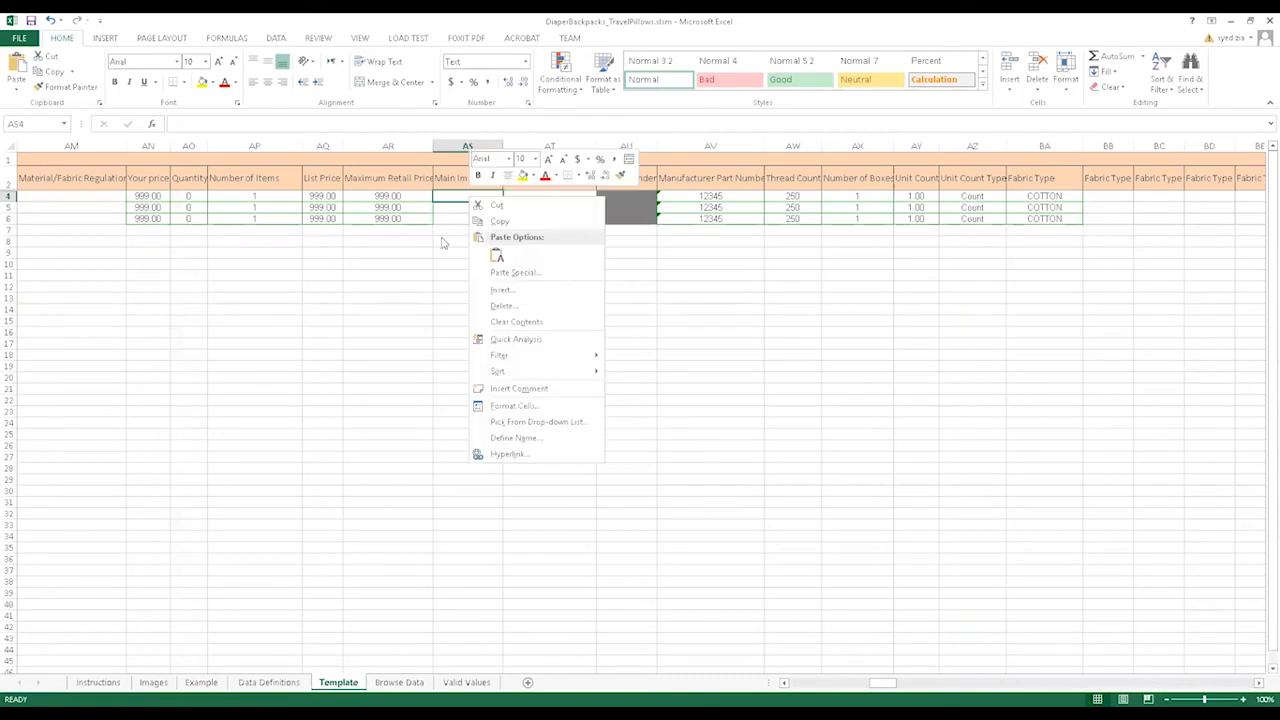
pyautogui.press('Escape')
pyautogui.click(293, 124)
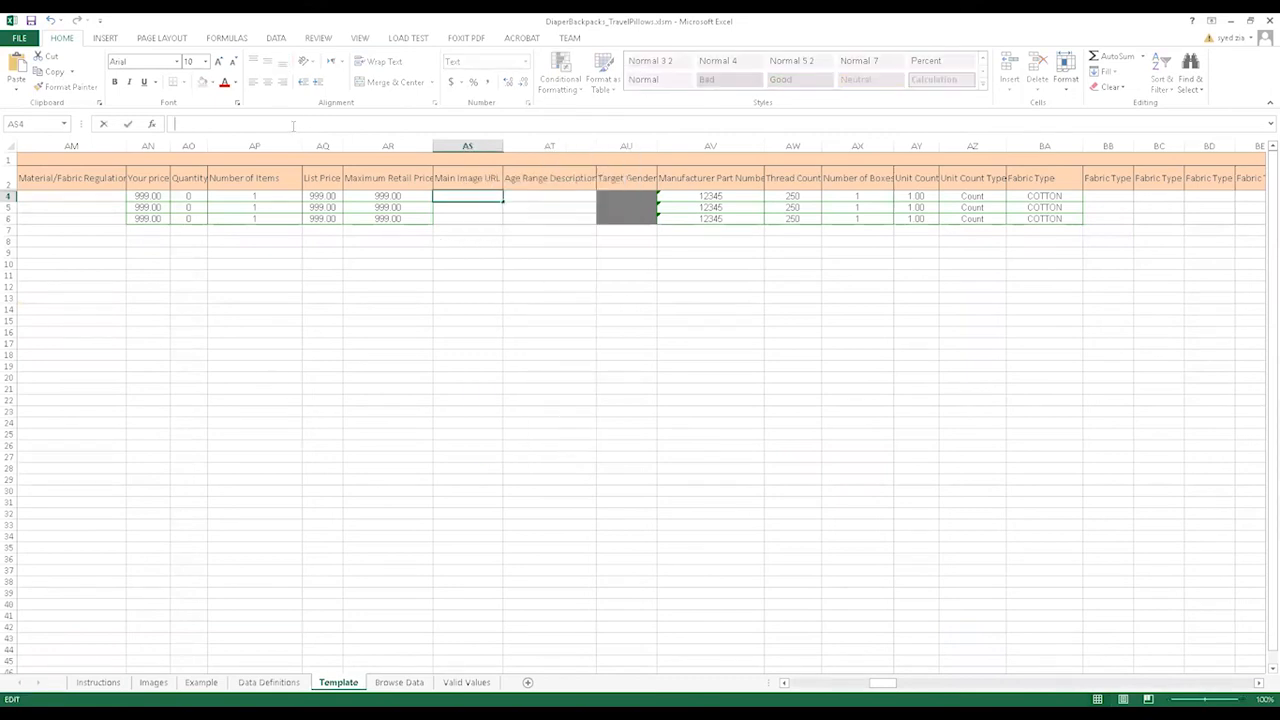
pyautogui.rightClick(293, 124)
pyautogui.click(322, 185)
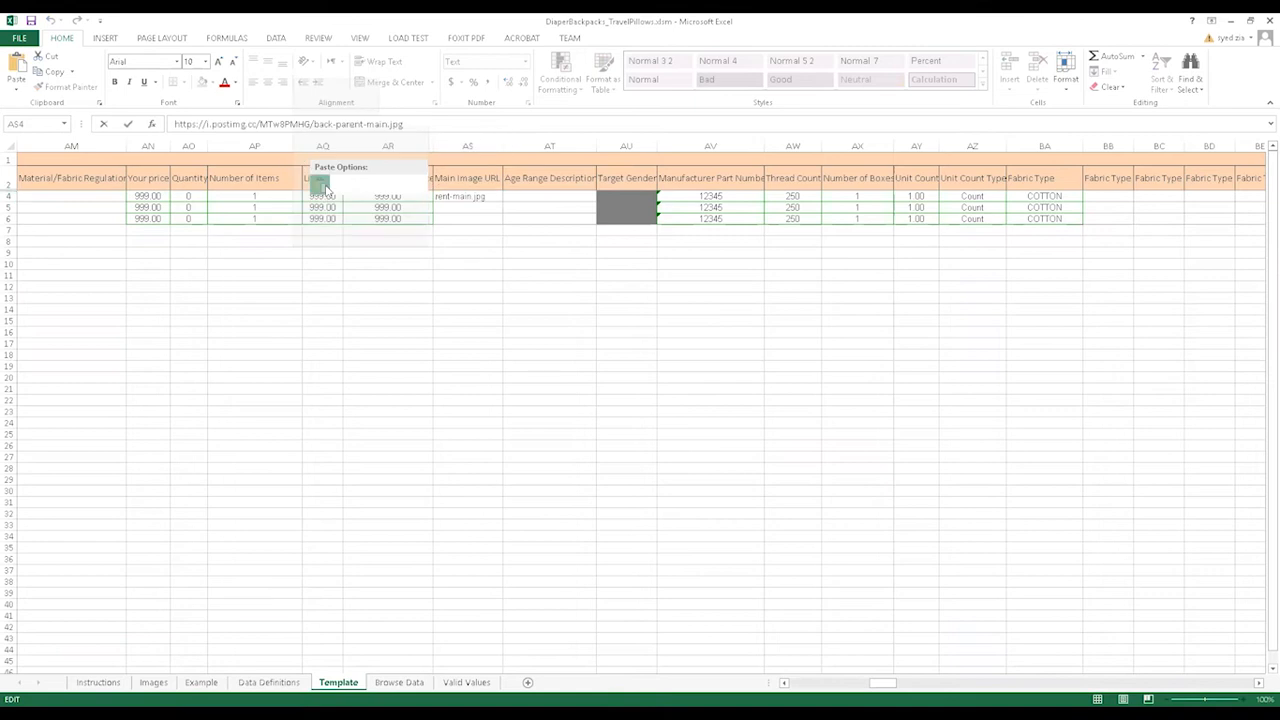
pyautogui.click(464, 216)
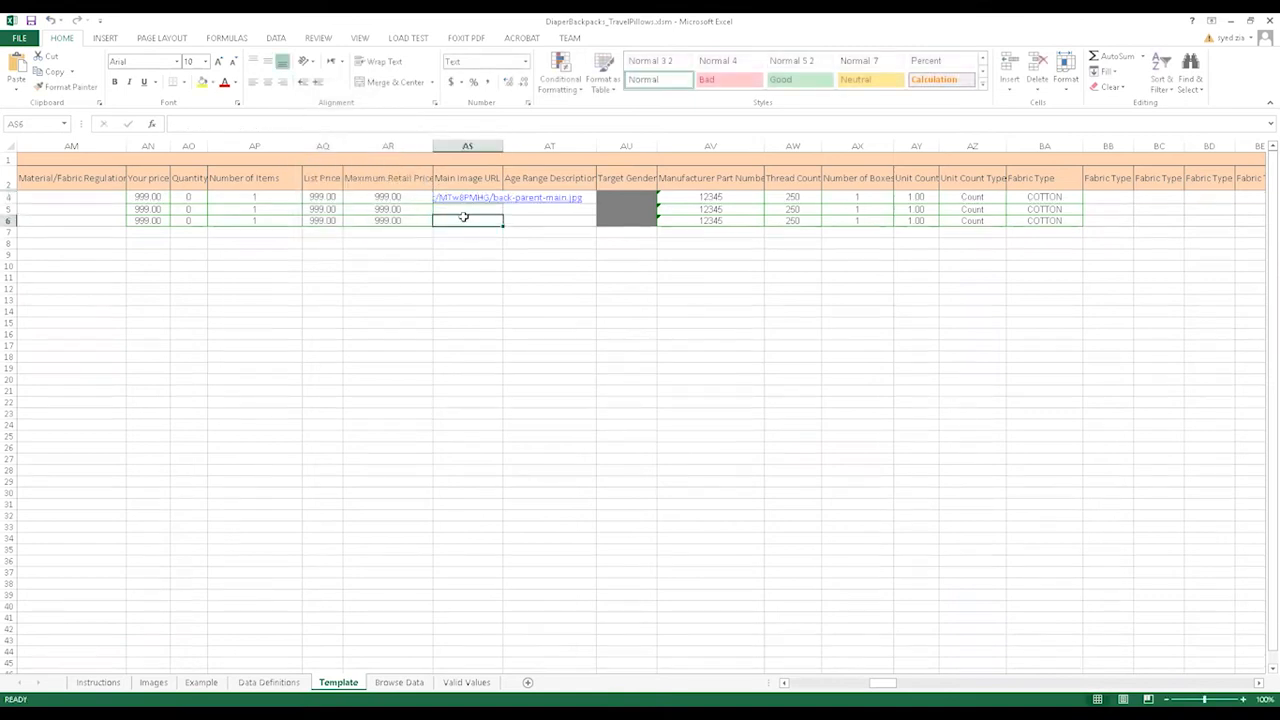
# - Fill the Main Image URL cells with the back-bl-main link in row 5 and the back-parent-main link in row 6
pyautogui.click(455, 210)
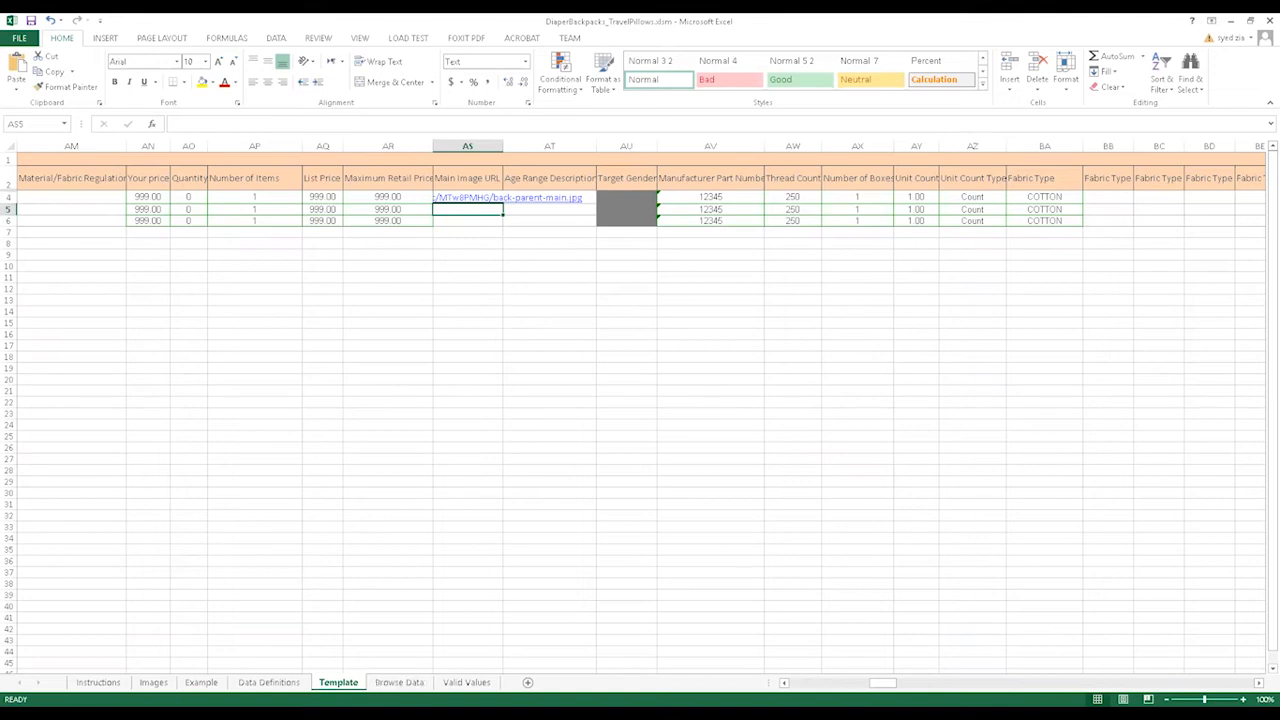
pyautogui.hotkey('ctrl', 'v')
pyautogui.click(549, 300)
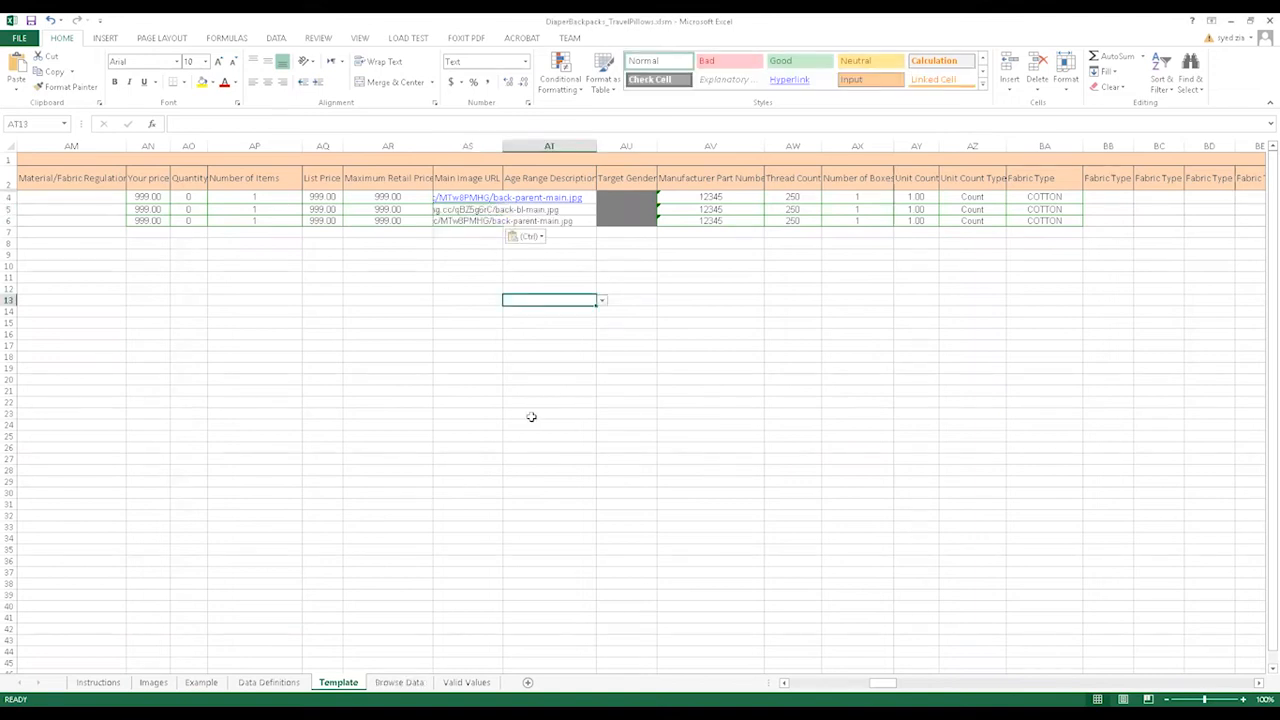
# - Widen the Parentage and Parent SKU columns in the Variation section
pyautogui.moveTo(889, 686); pyautogui.dragTo(934, 686)
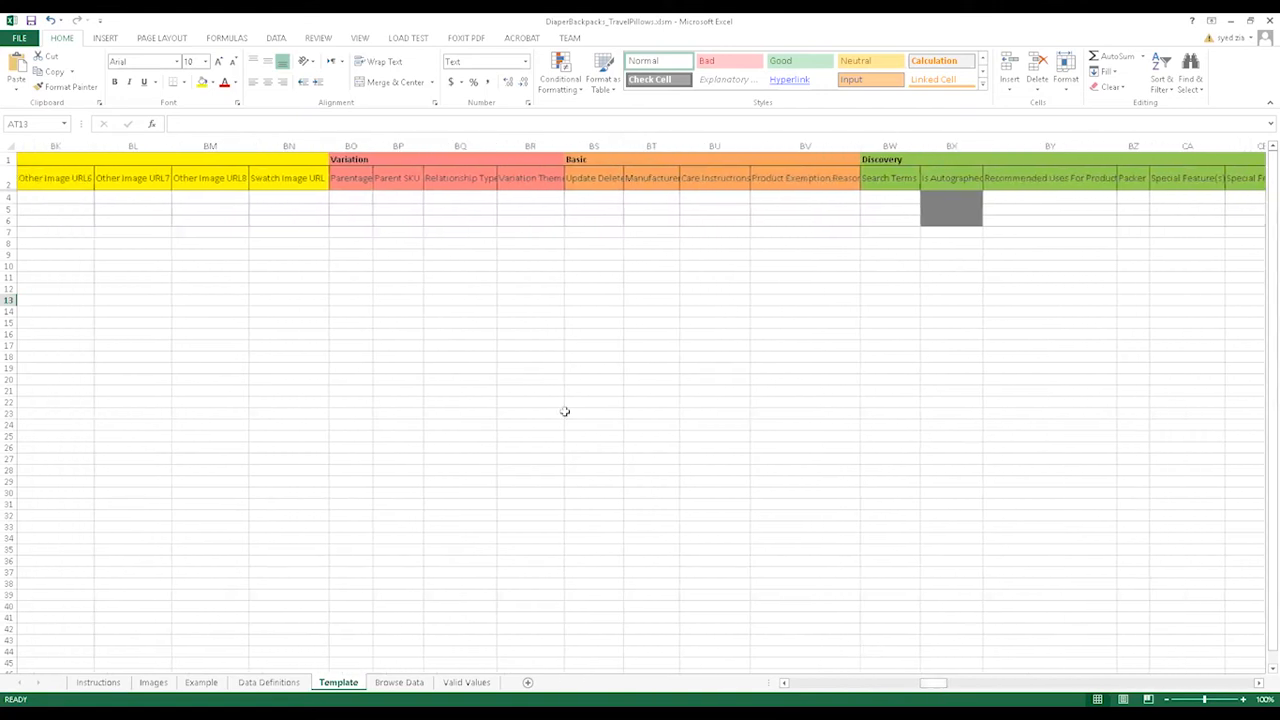
pyautogui.click(348, 177)
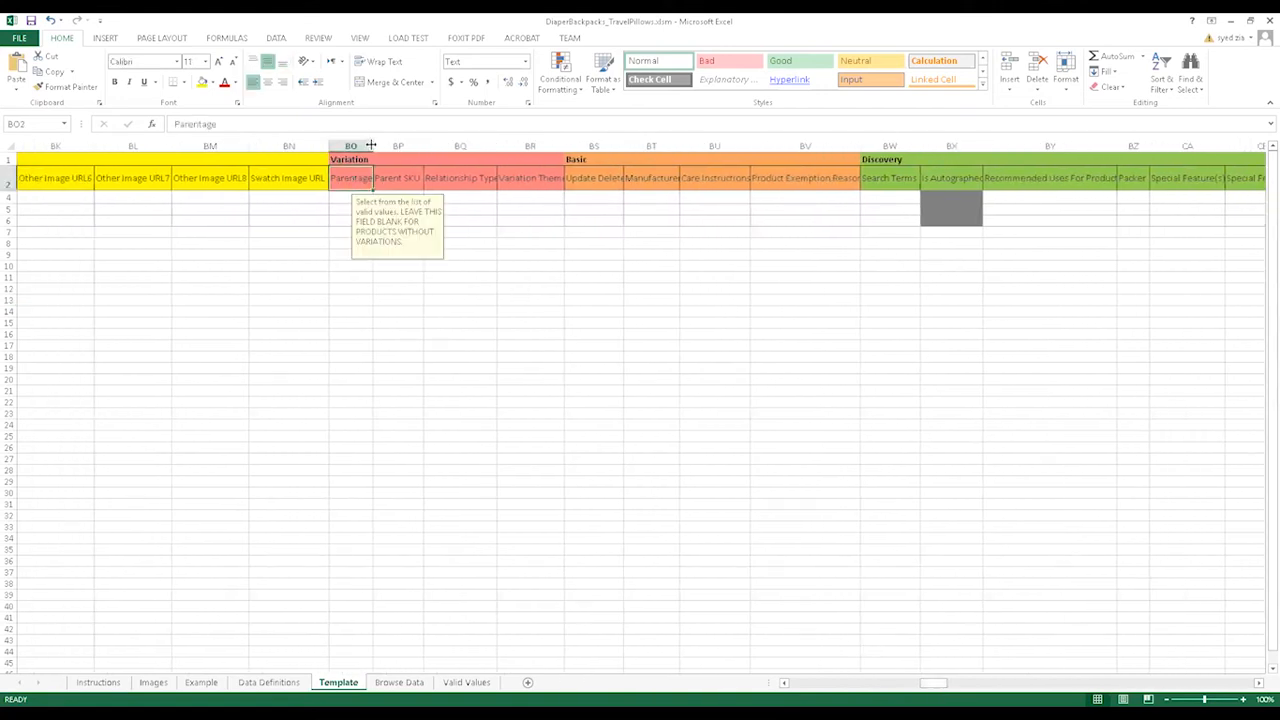
pyautogui.moveTo(400, 146); pyautogui.dragTo(566, 150)
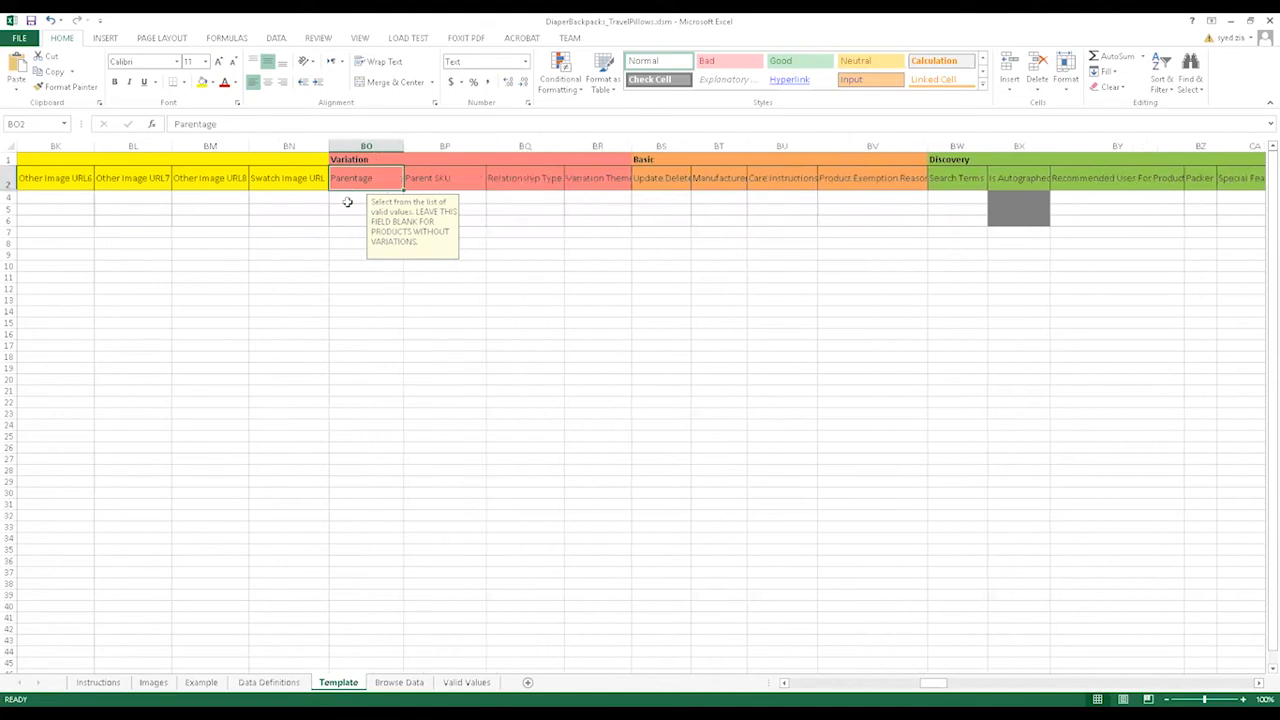
# - Set Parentage to Parent for row 4 and to Child for rows 5 and 6
pyautogui.click(346, 198)
pyautogui.click(409, 199)
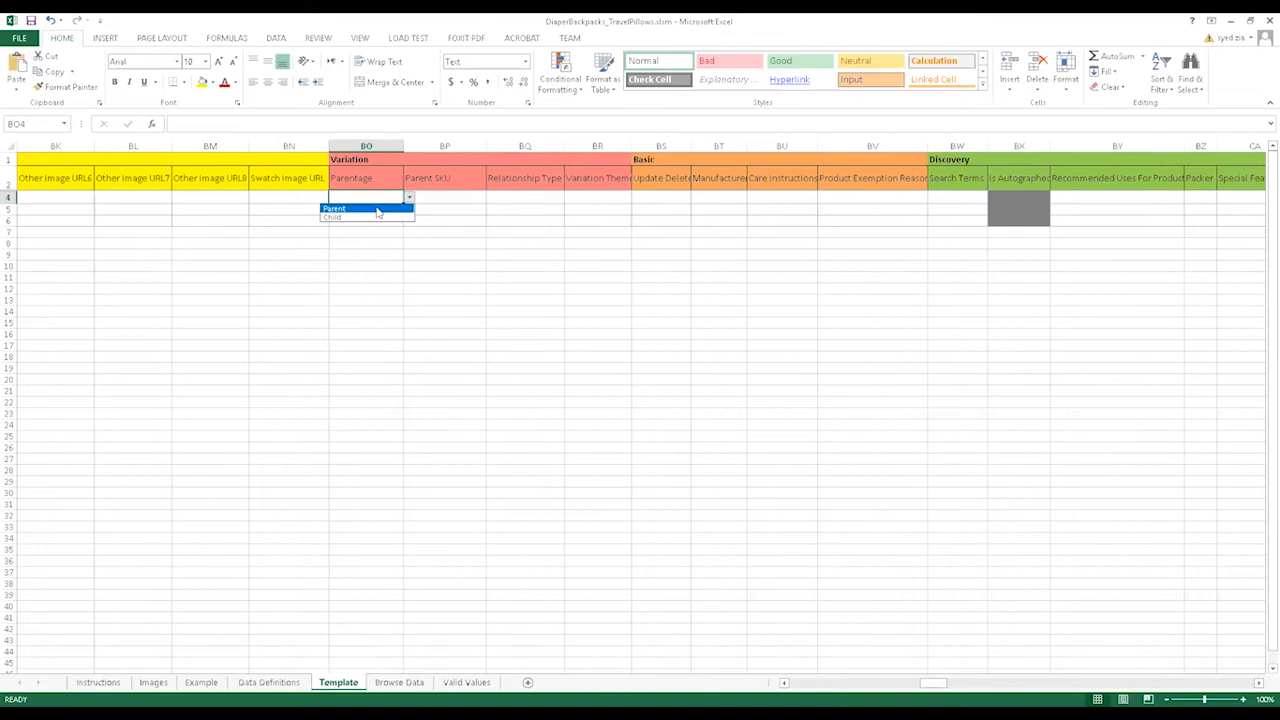
pyautogui.click(378, 210)
pyautogui.click(366, 208)
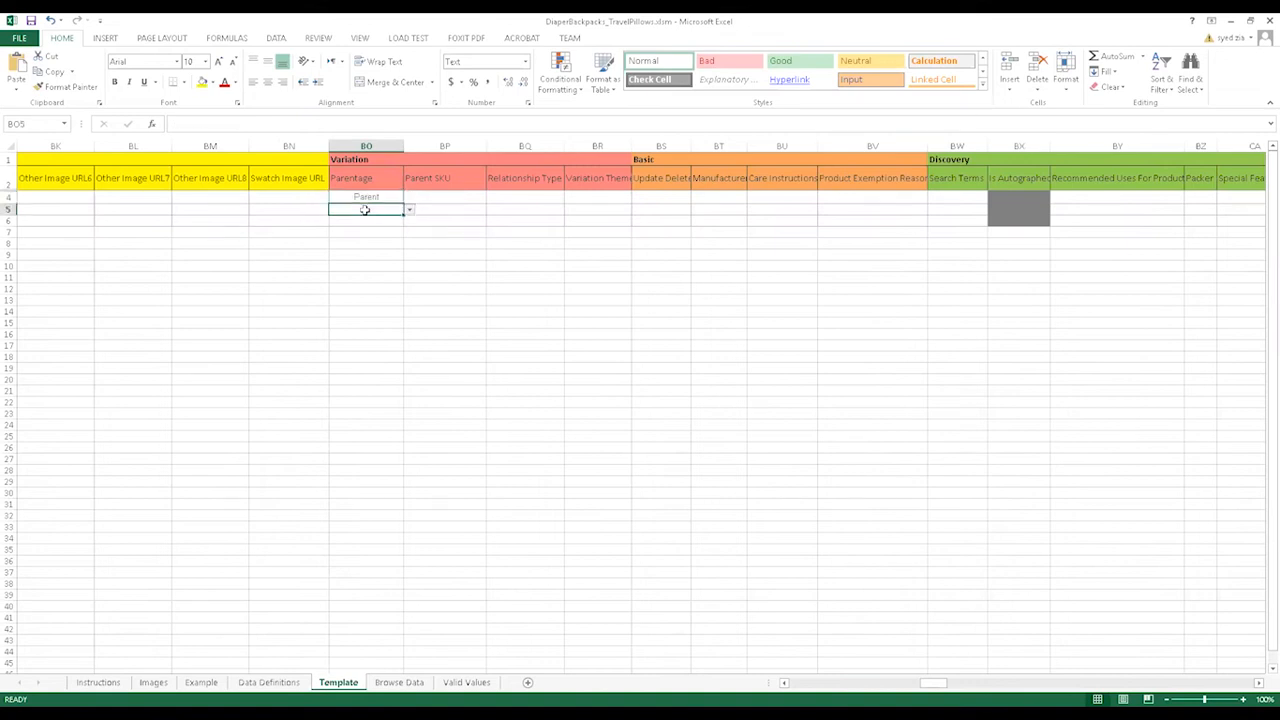
pyautogui.click(409, 210)
pyautogui.click(374, 226)
pyautogui.click(395, 221)
pyautogui.click(411, 224)
pyautogui.click(378, 241)
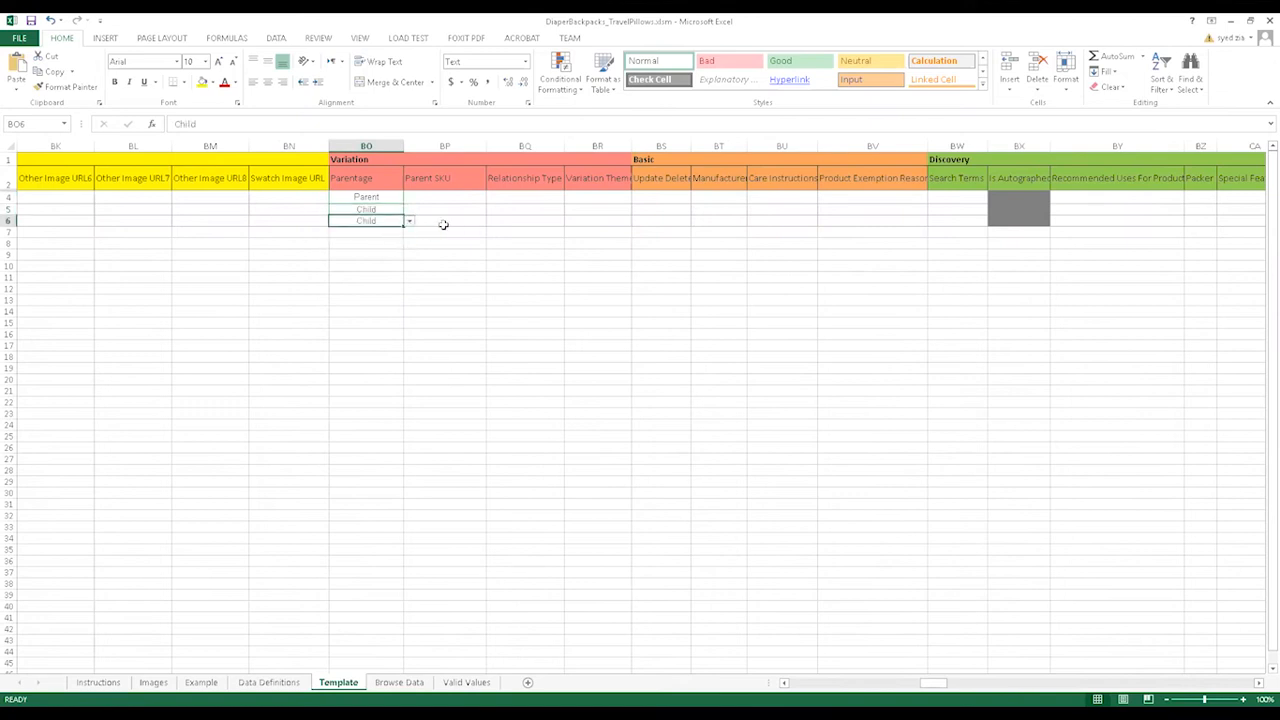
# - Copy row 4's Seller SKU, hiking-parent, into the Parent SKU cells of child rows 5 and 6
pyautogui.click(435, 198)
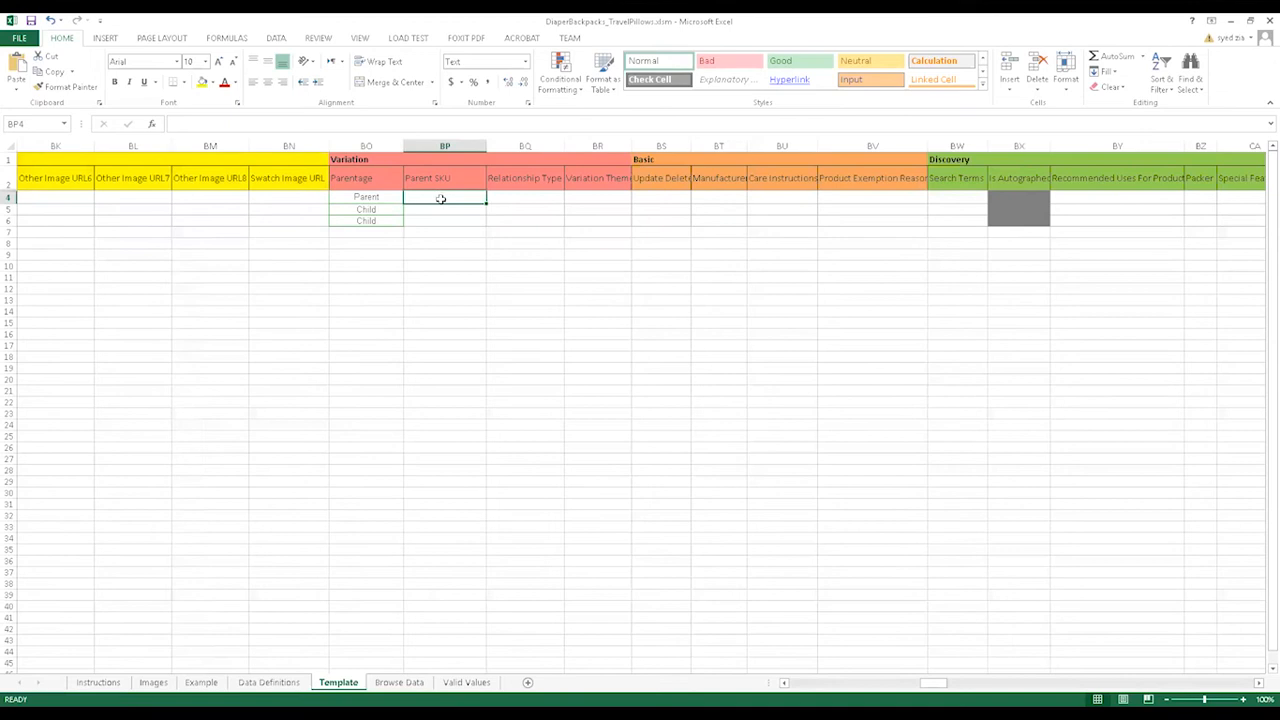
pyautogui.click(437, 210)
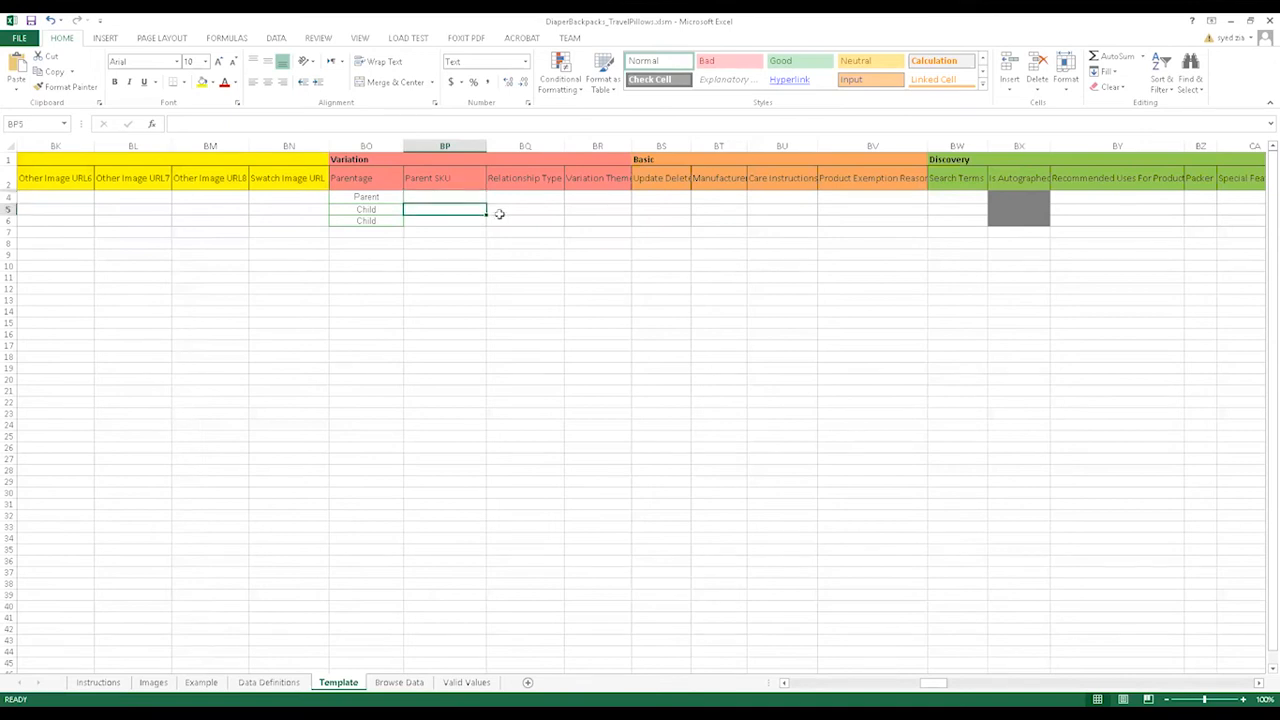
pyautogui.moveTo(934, 683); pyautogui.dragTo(804, 650)
pyautogui.click(159, 198)
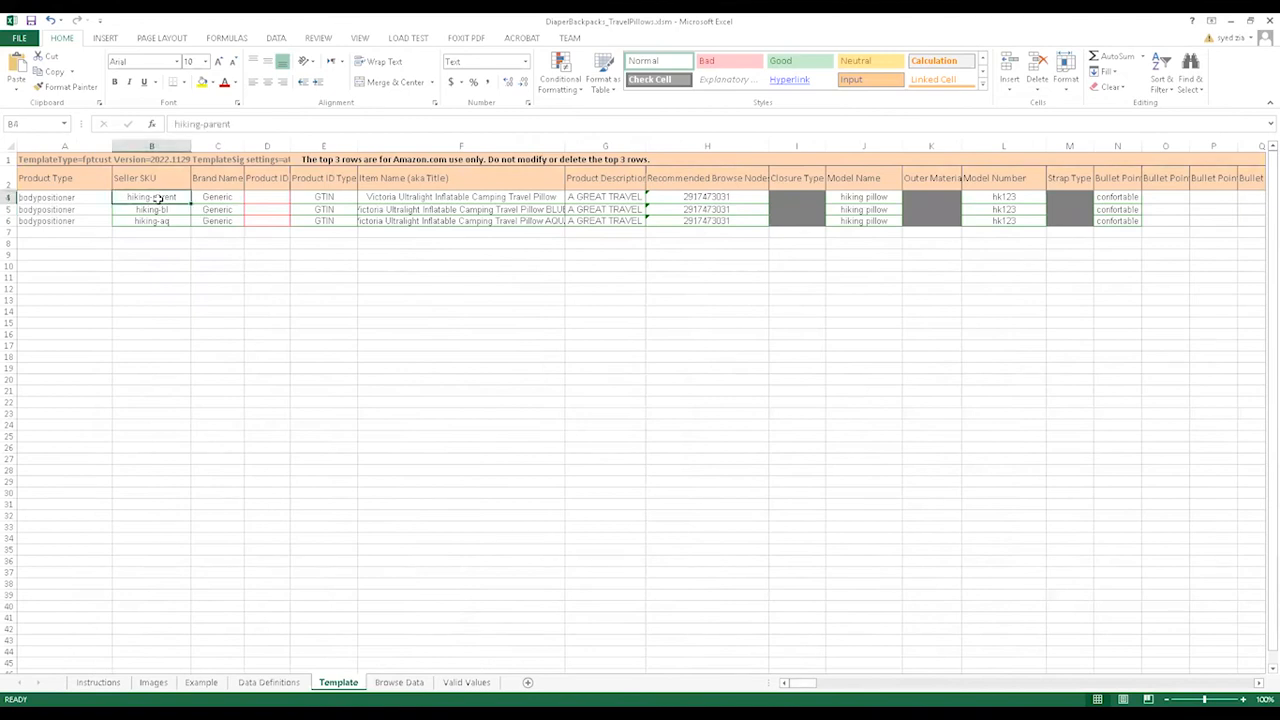
pyautogui.hotkey('ctrl', 'c')
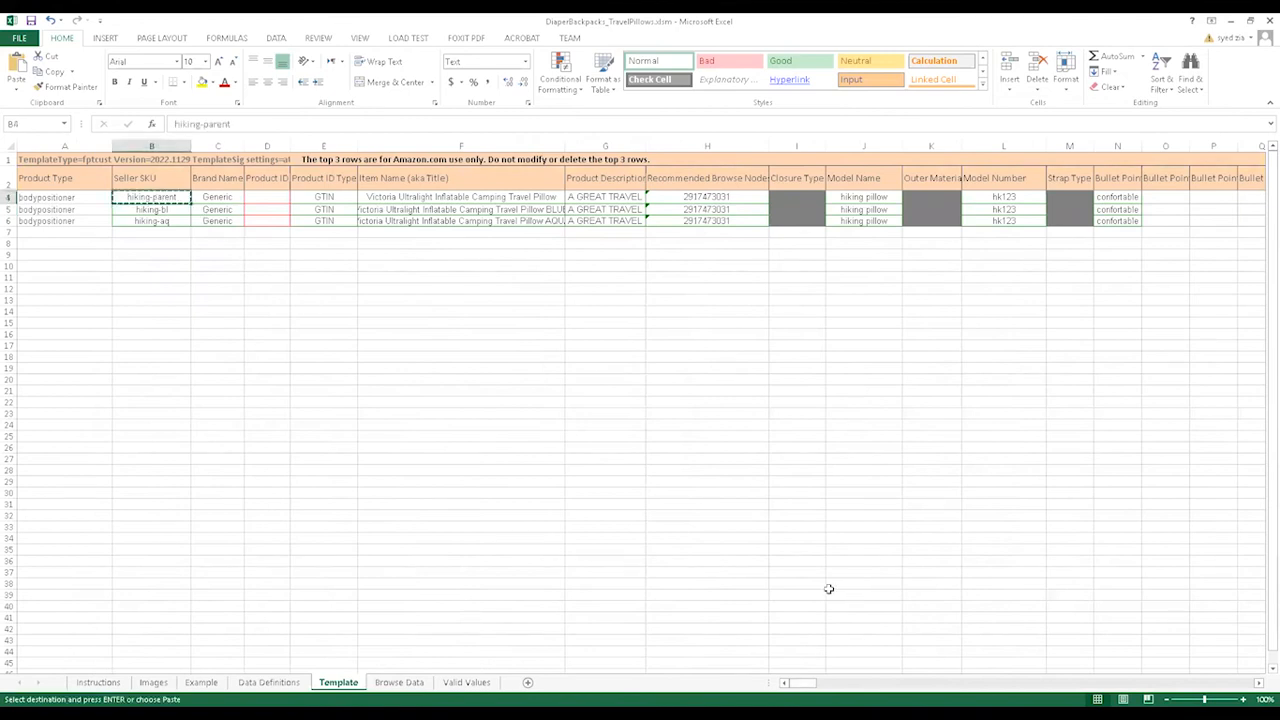
pyautogui.moveTo(812, 686); pyautogui.dragTo(928, 683)
pyautogui.click(585, 211)
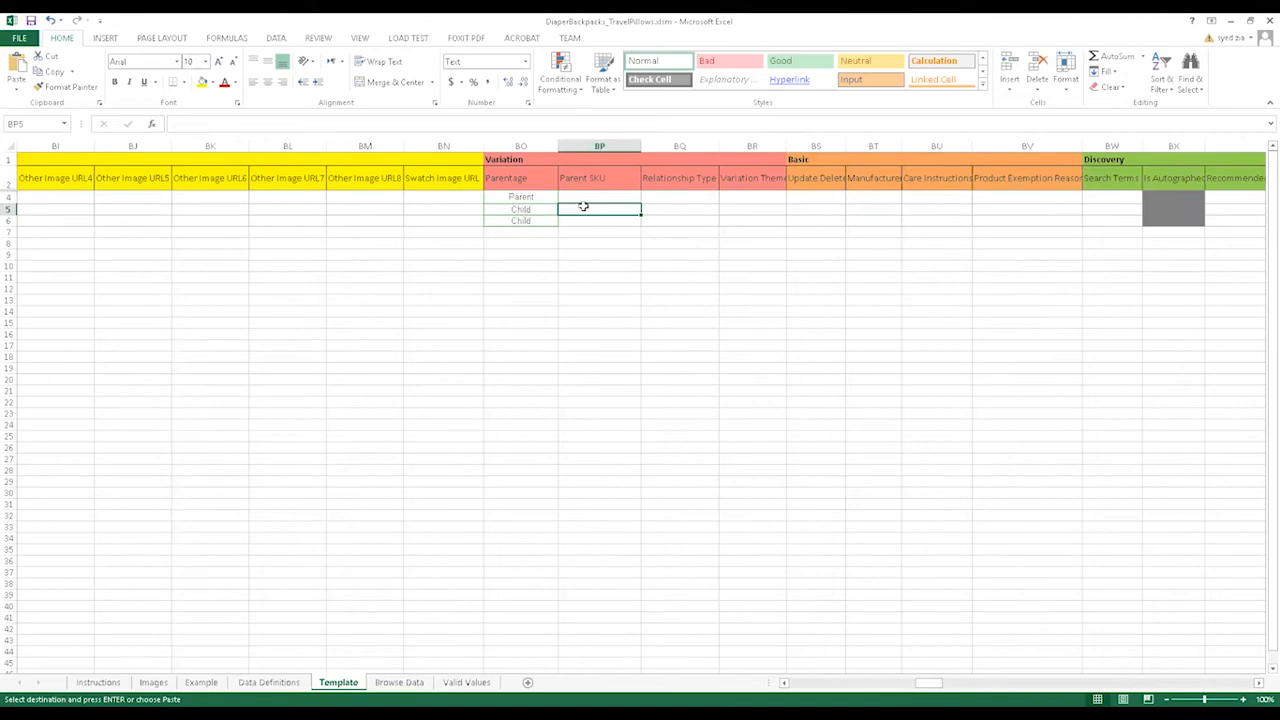
pyautogui.hotkey('ctrl', 'v')
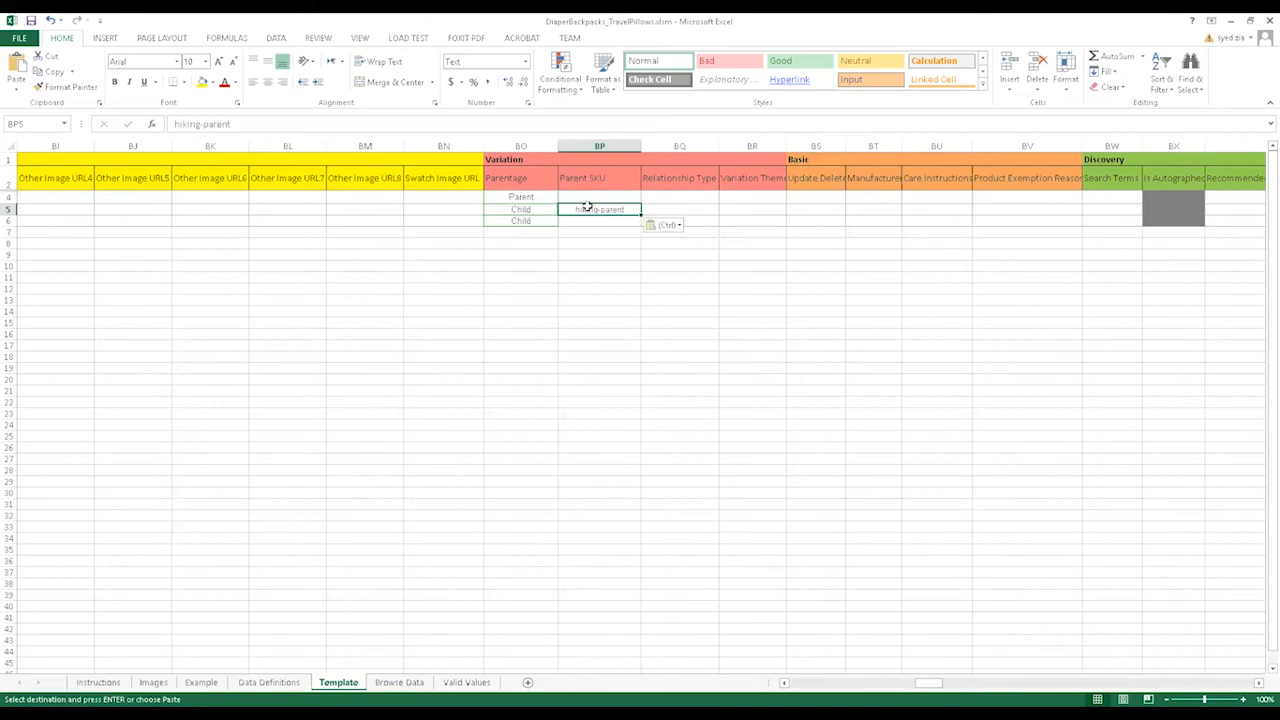
pyautogui.press('Escape')
pyautogui.click(595, 225)
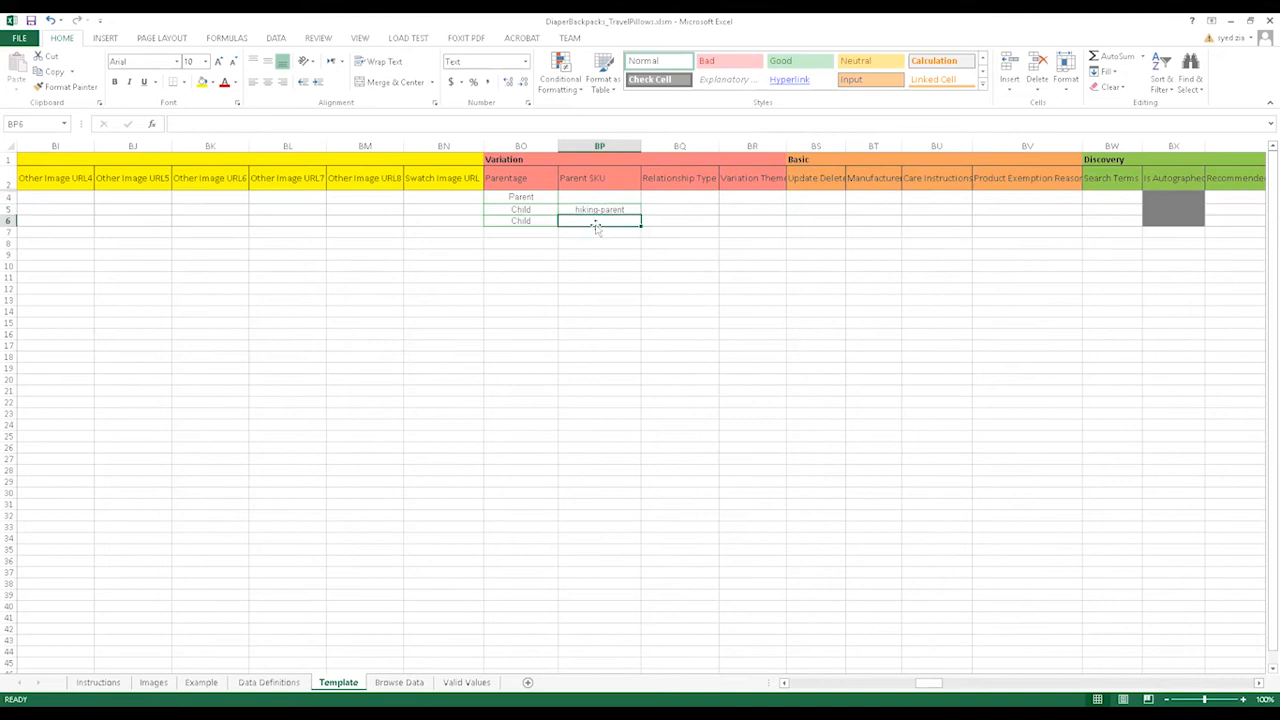
pyautogui.click(587, 210)
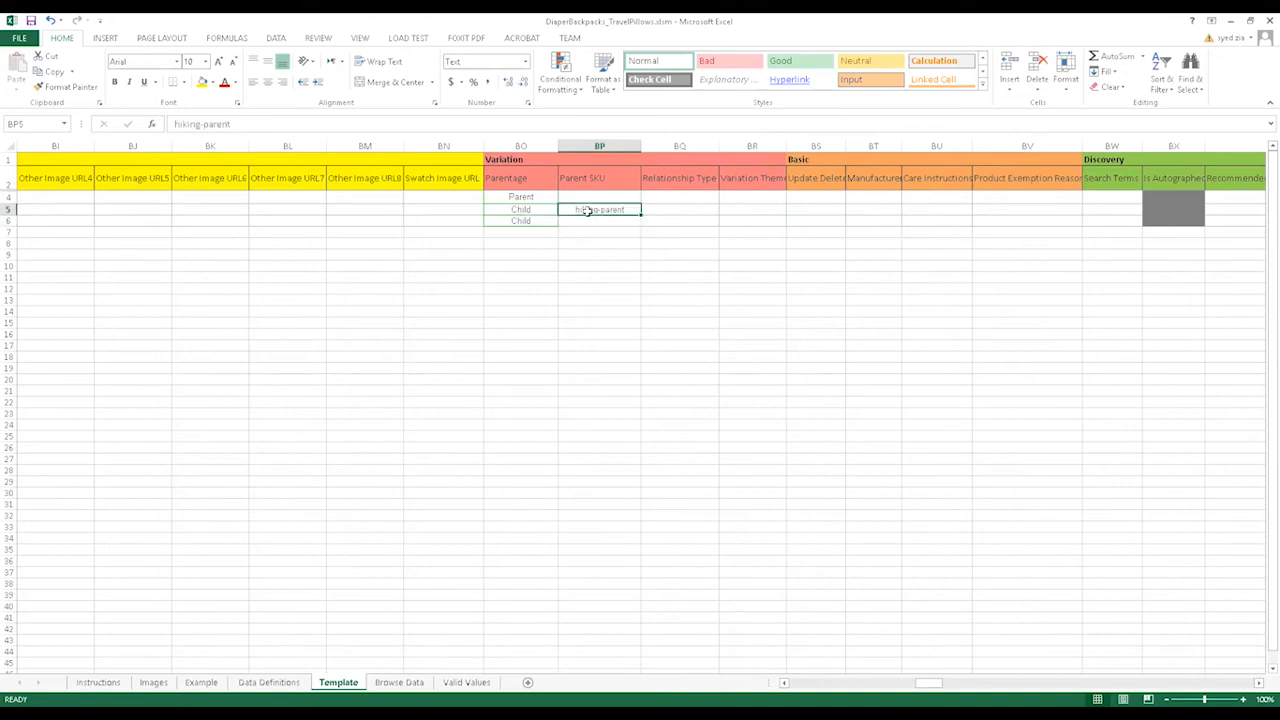
pyautogui.moveTo(640, 215); pyautogui.dragTo(640, 222)
# - Set Relationship Type to Variation for rows 5 and 6, leaving the parent row blank
pyautogui.click(677, 209)
pyautogui.click(725, 210)
pyautogui.click(690, 229)
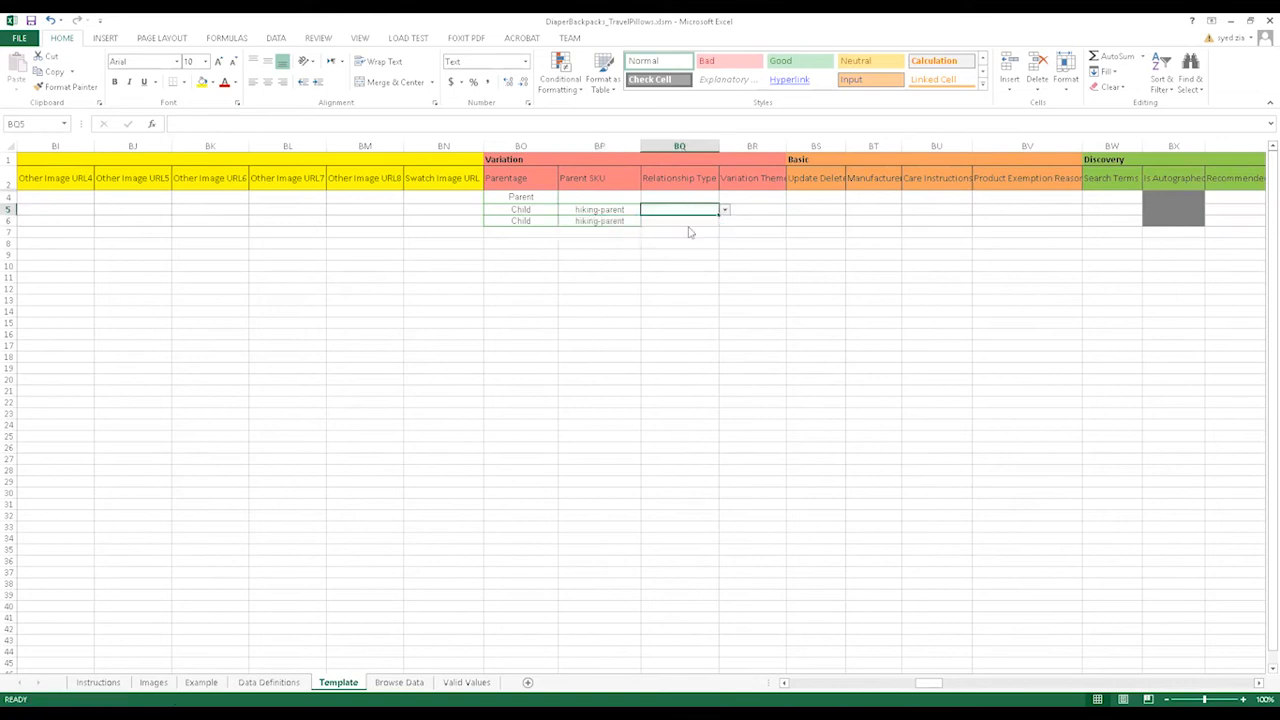
pyautogui.click(689, 222)
pyautogui.click(724, 224)
pyautogui.click(692, 240)
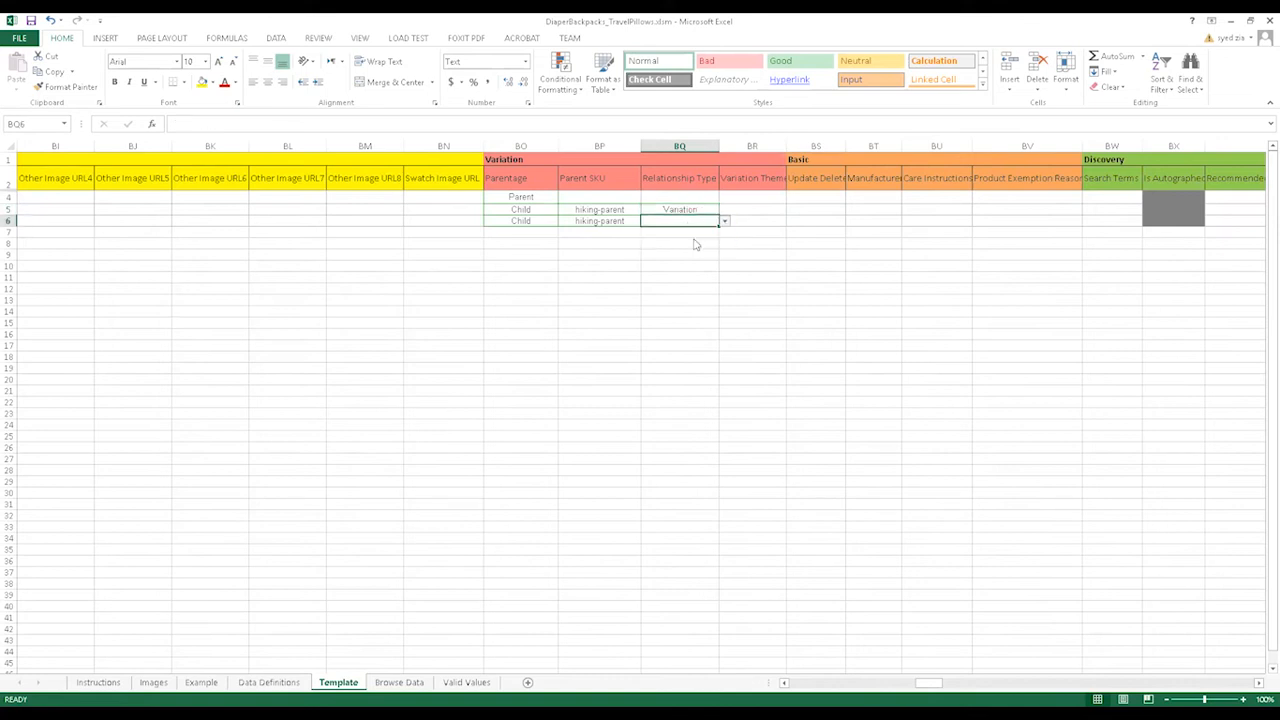
pyautogui.click(687, 198)
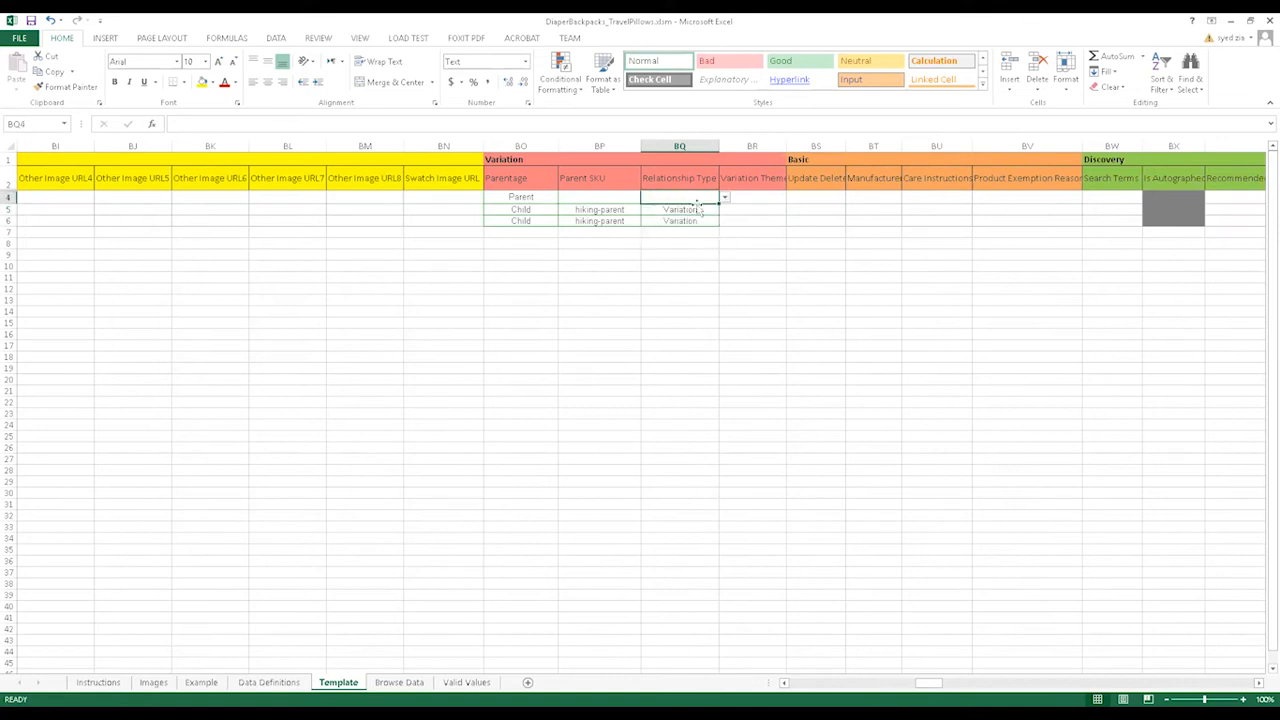
# - Set the Variation Theme to ColorName for child rows 5 and 6
pyautogui.click(751, 210)
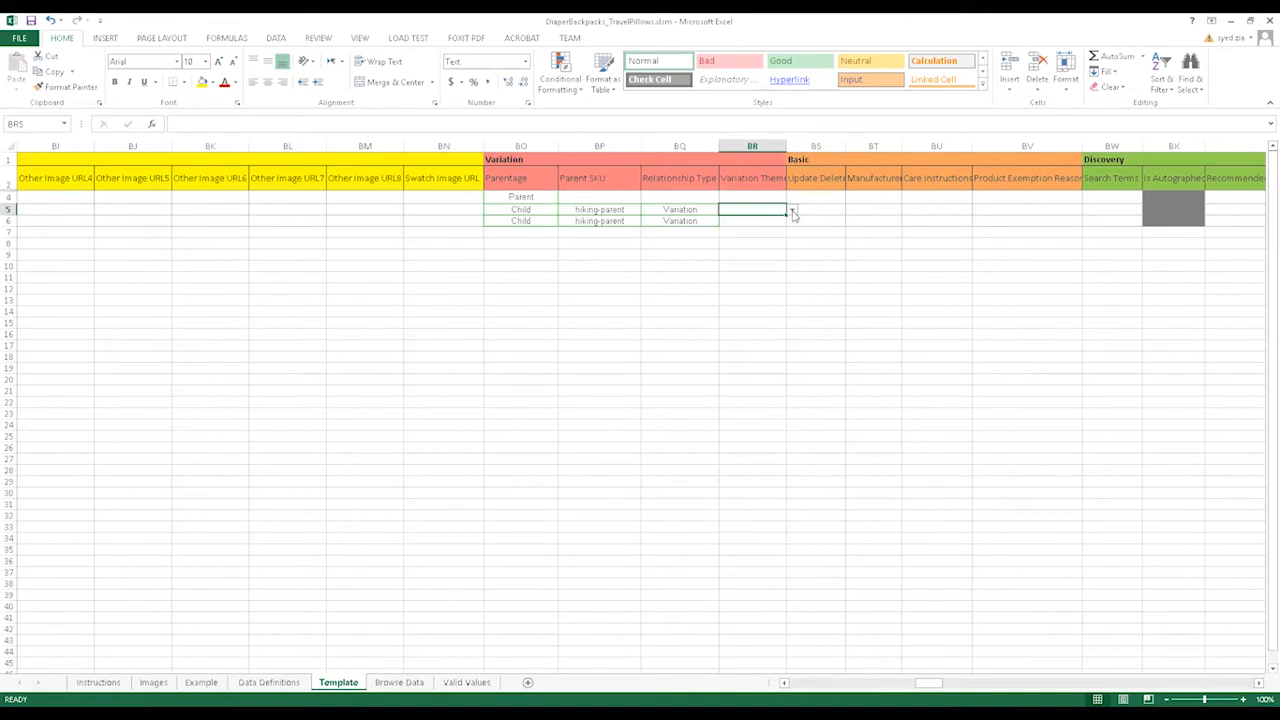
pyautogui.click(792, 212)
pyautogui.moveTo(793, 235); pyautogui.dragTo(796, 268)
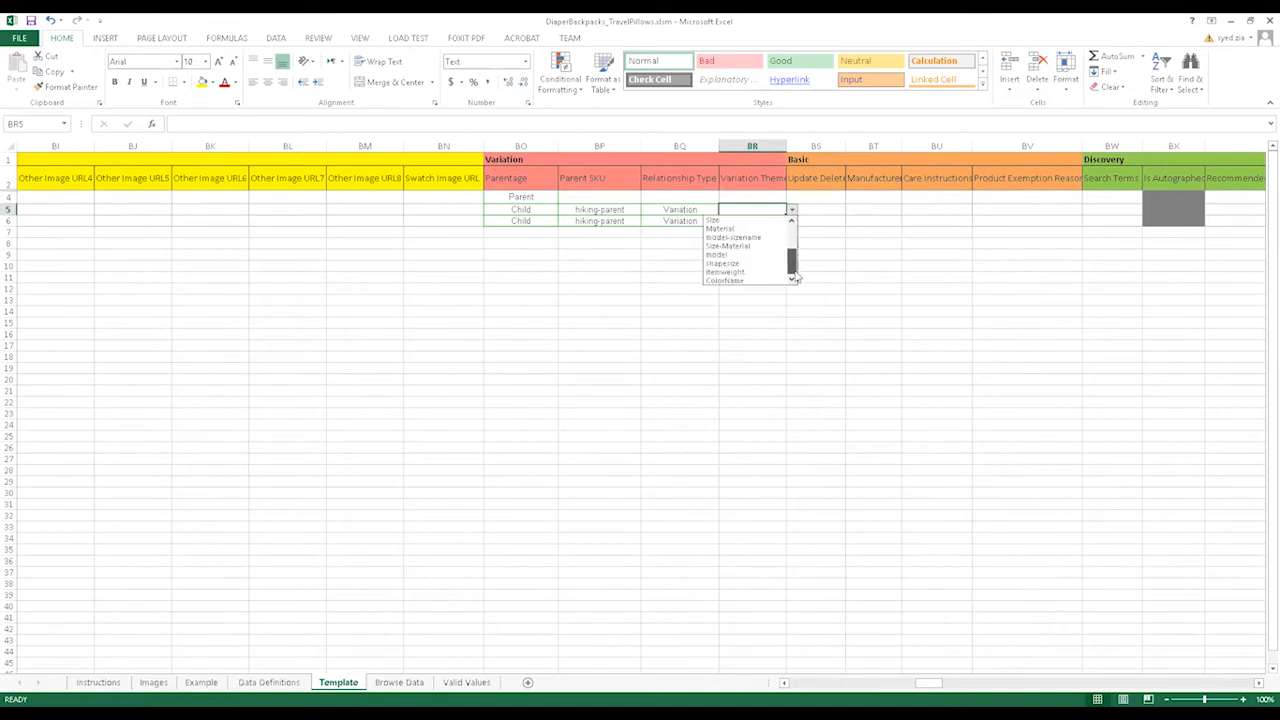
pyautogui.click(763, 281)
pyautogui.click(740, 220)
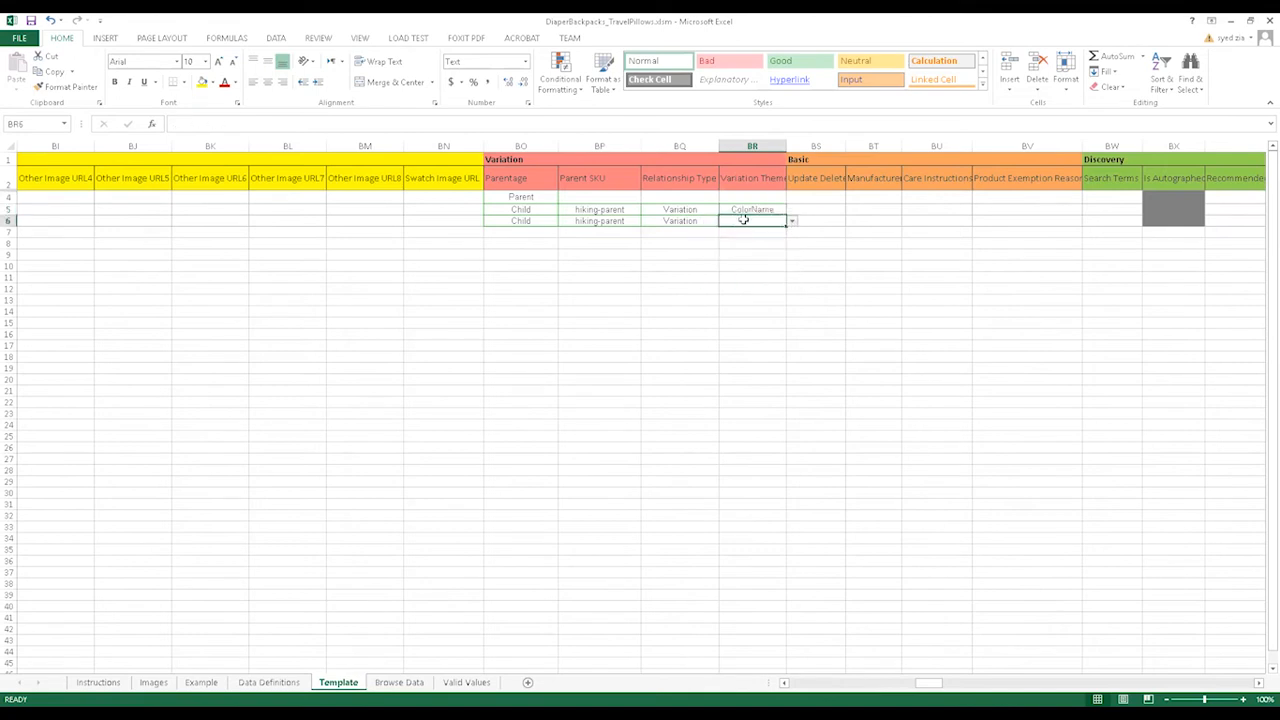
pyautogui.click(792, 221)
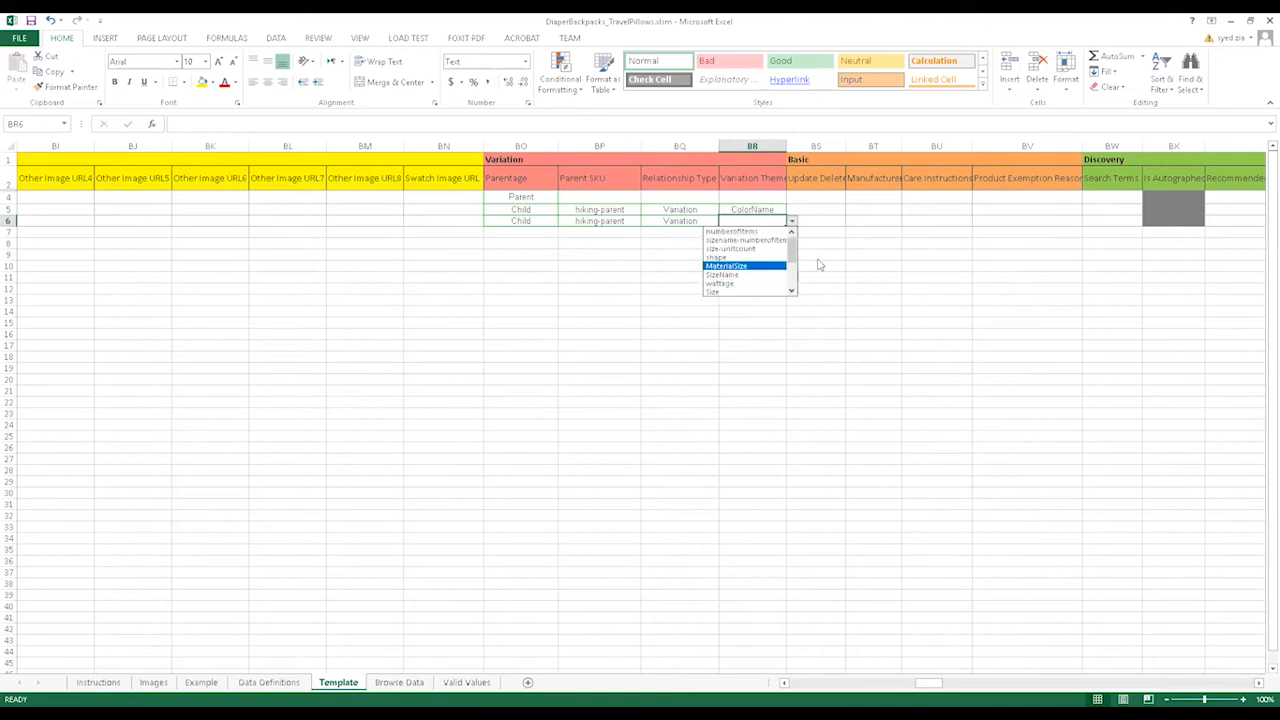
pyautogui.moveTo(793, 253); pyautogui.dragTo(792, 285)
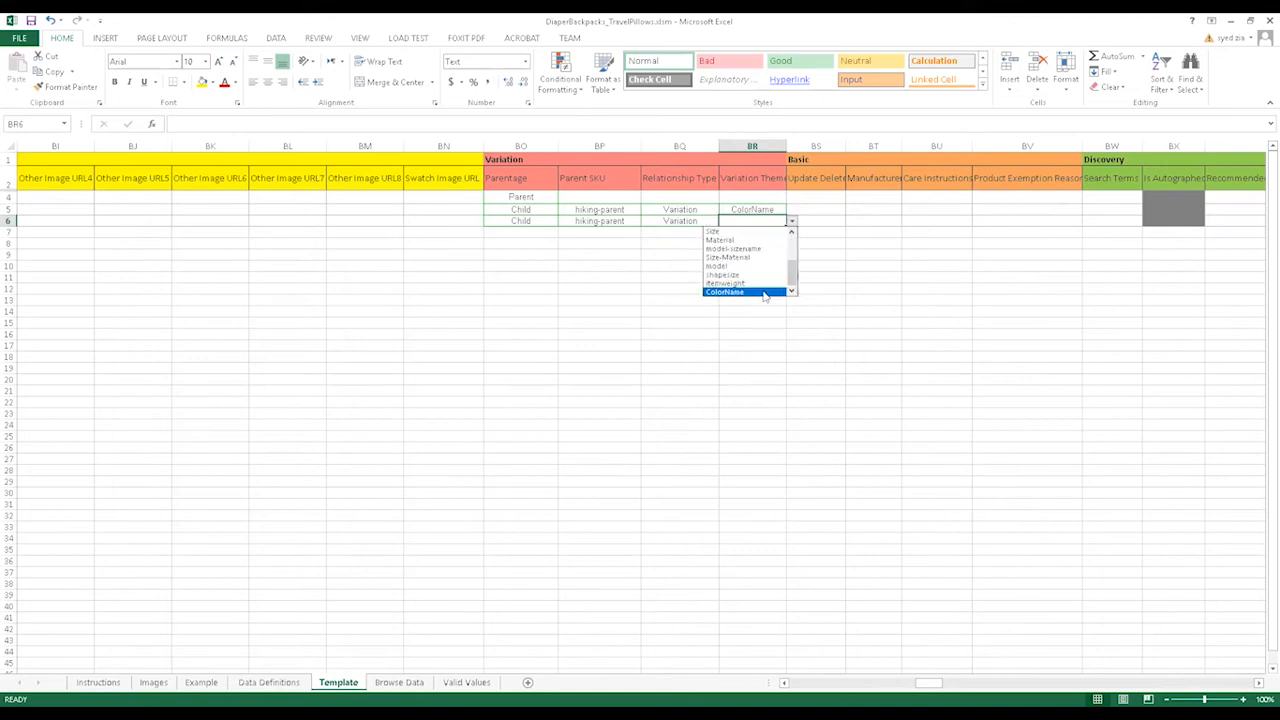
pyautogui.click(763, 292)
pyautogui.click(848, 286)
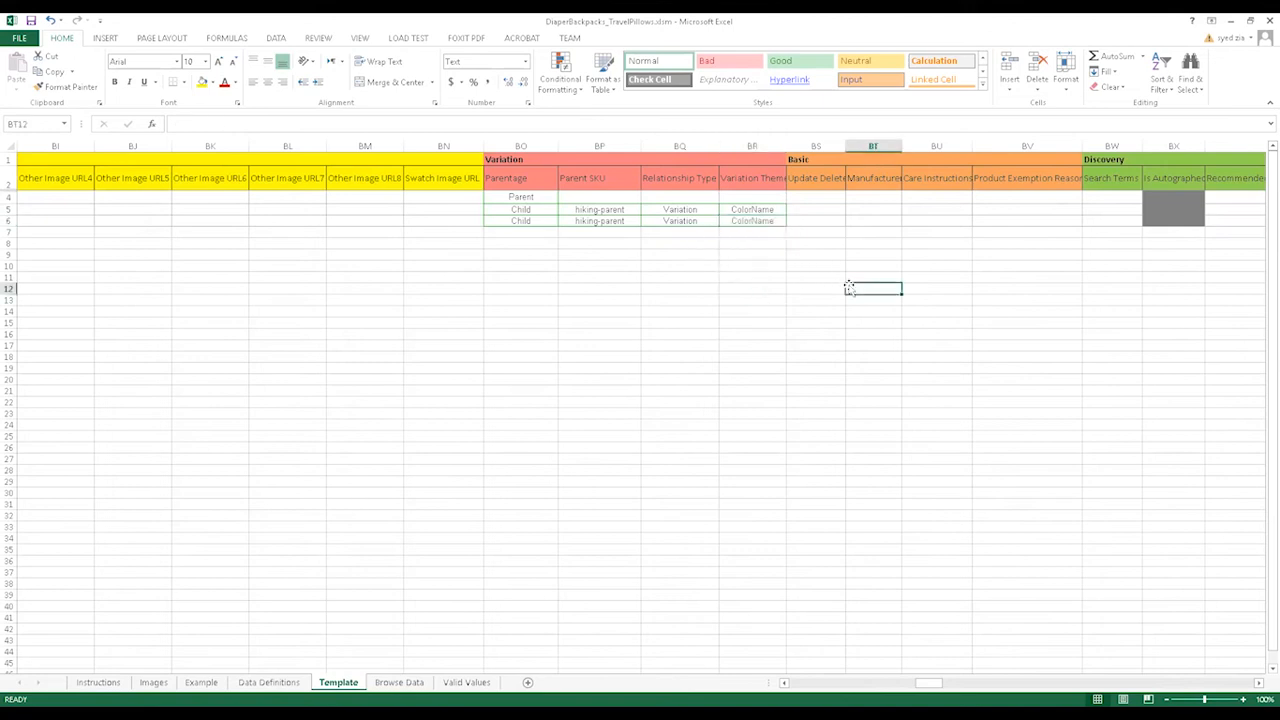
# - Set the parent row's Variation Theme to ColorName as well
pyautogui.click(757, 196)
pyautogui.click(791, 197)
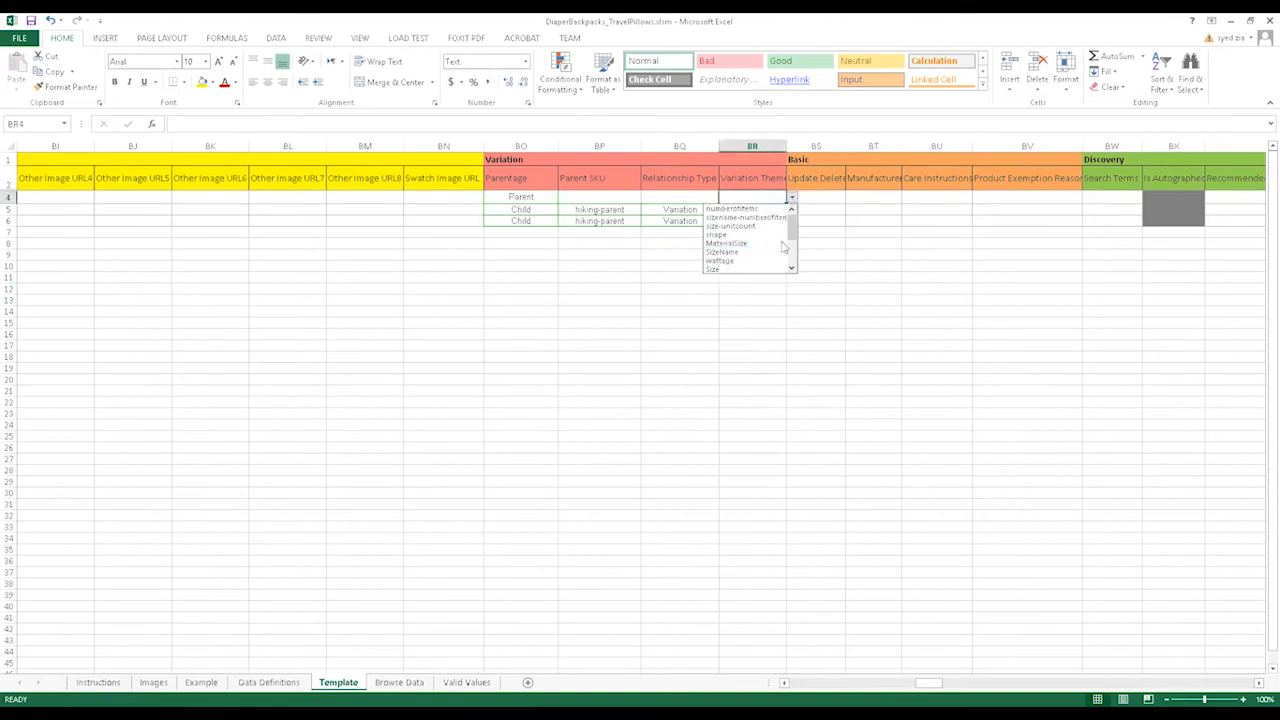
pyautogui.moveTo(797, 228); pyautogui.dragTo(797, 250)
pyautogui.click(765, 273)
pyautogui.click(877, 281)
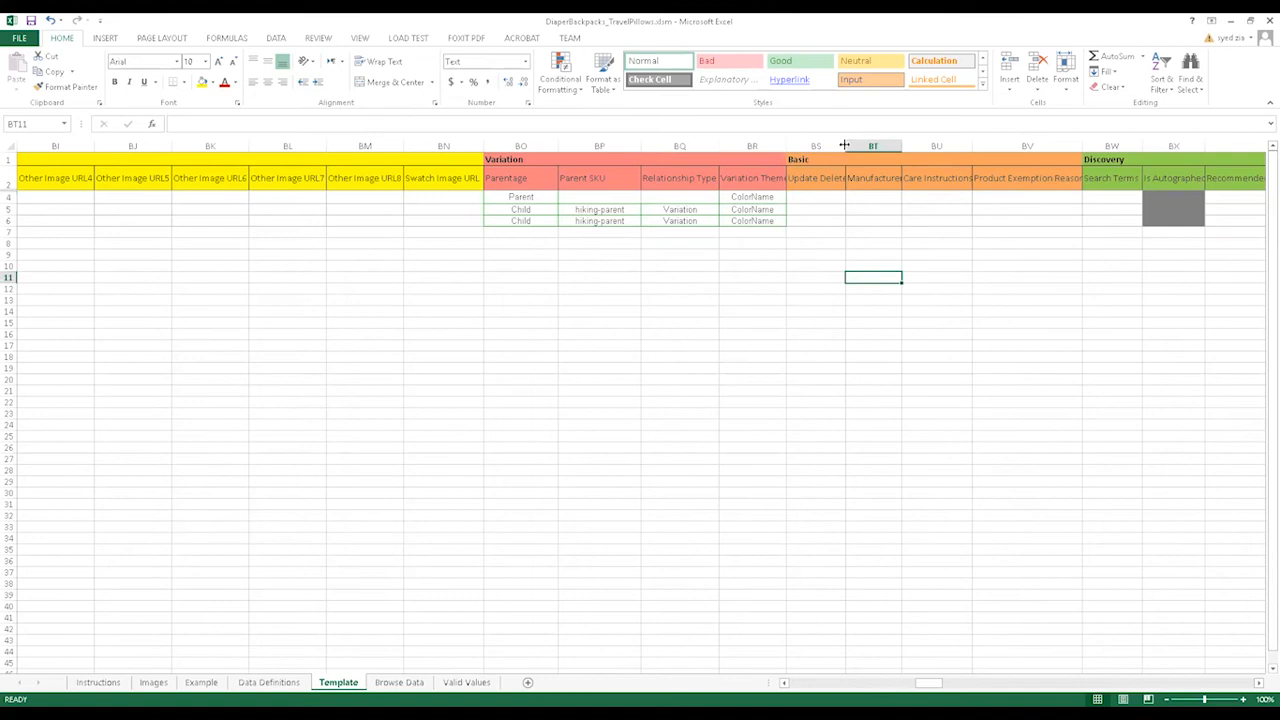
# - Widen the Update Delete column and set its value to Update for rows 4, 5 and 6
pyautogui.moveTo(845, 145); pyautogui.dragTo(877, 222)
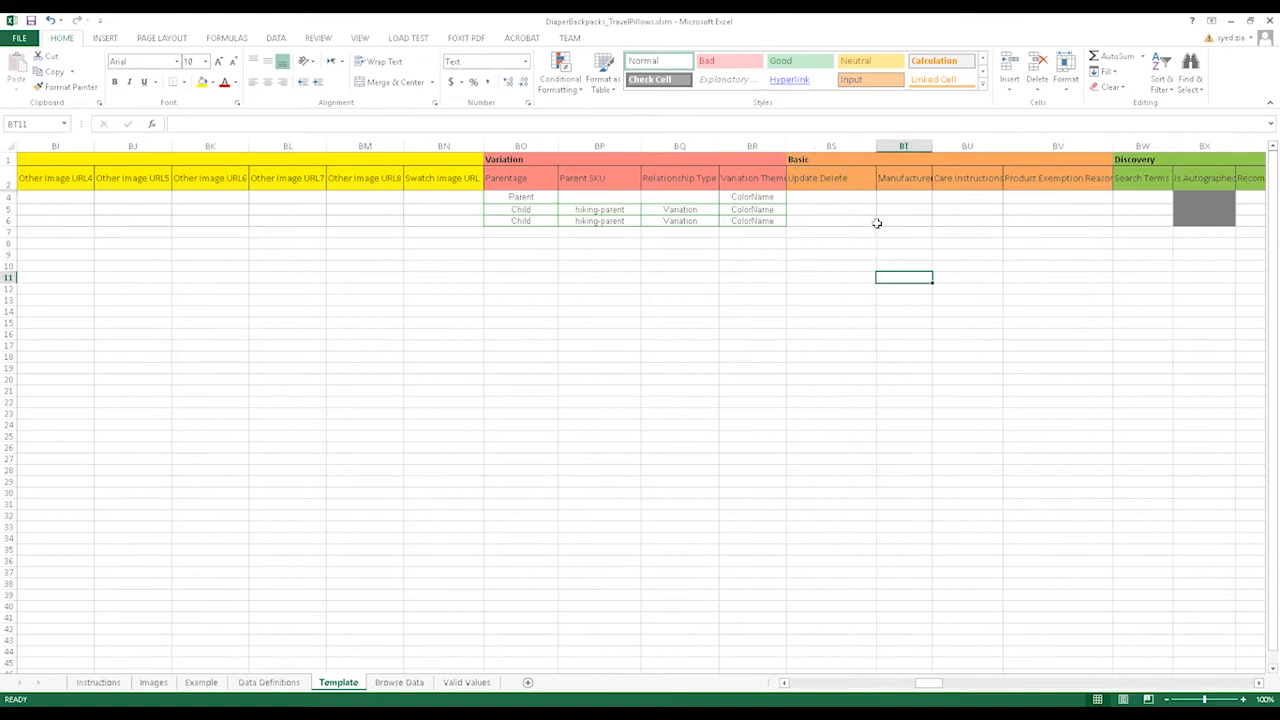
pyautogui.click(824, 197)
pyautogui.click(881, 197)
pyautogui.click(831, 208)
pyautogui.click(831, 210)
pyautogui.click(881, 210)
pyautogui.click(834, 219)
pyautogui.click(838, 221)
pyautogui.click(881, 221)
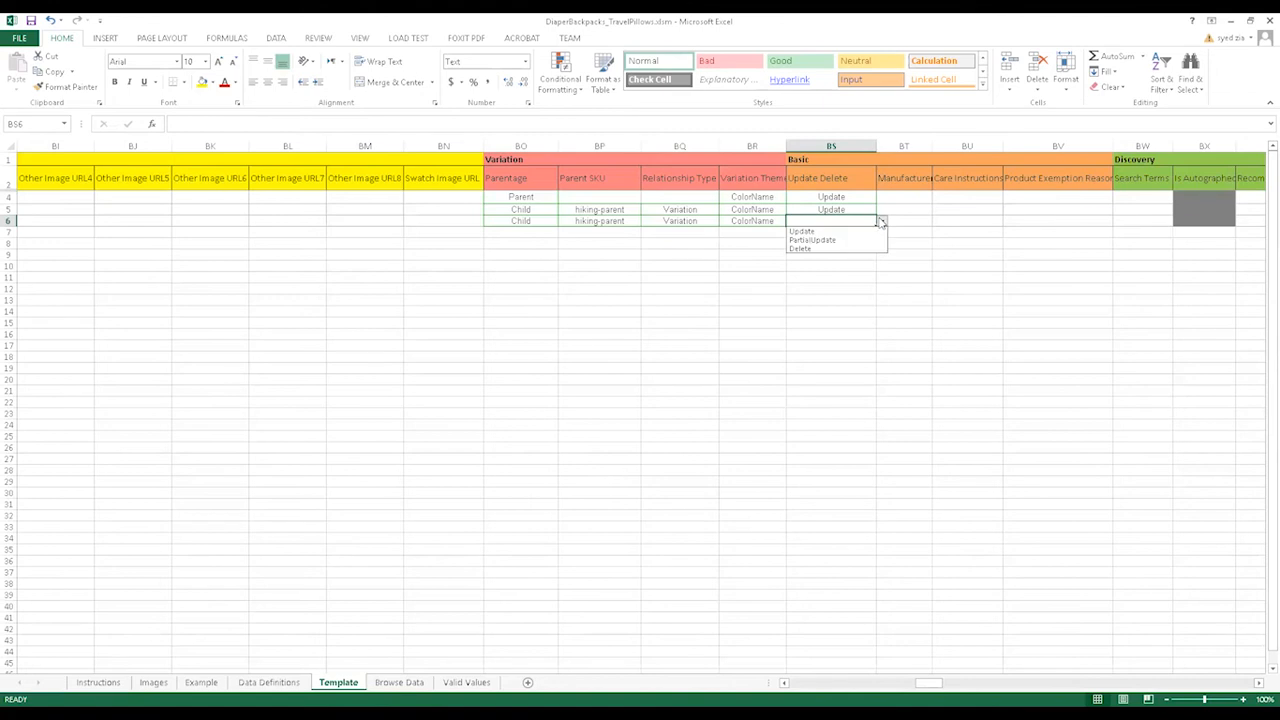
pyautogui.click(828, 232)
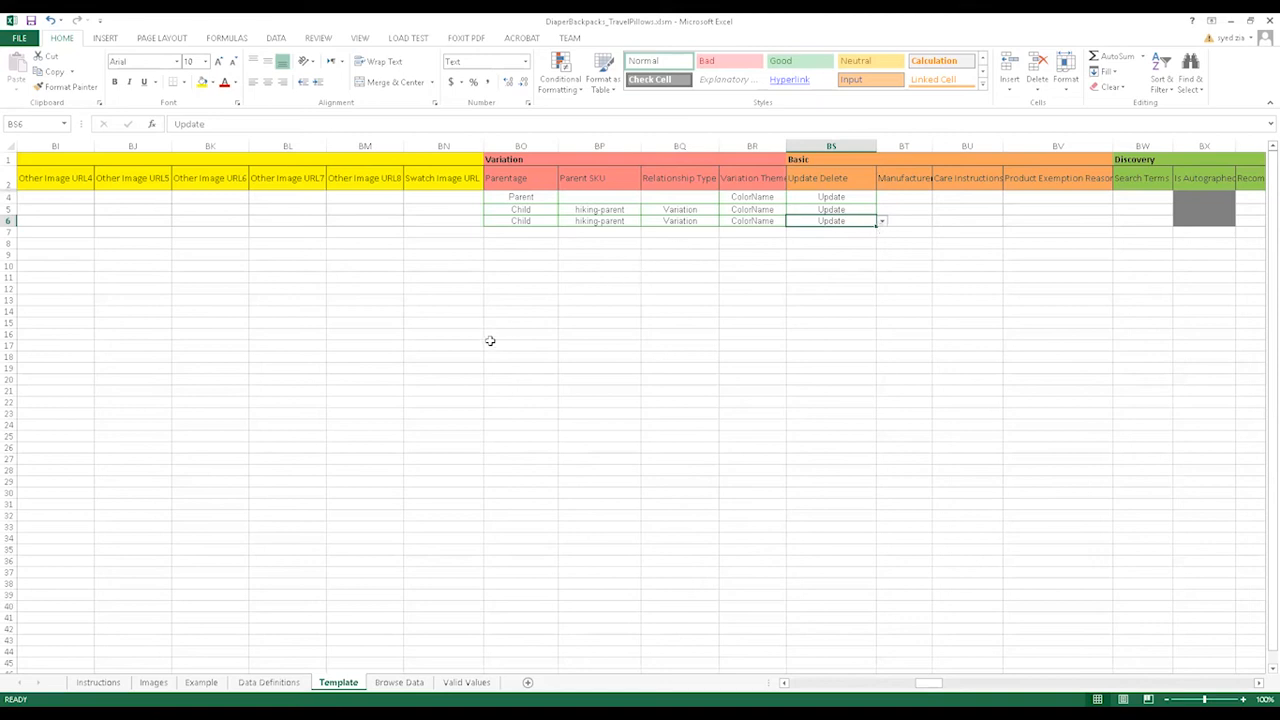
# - Examine the available Update Delete options in row 6 and the actions chosen for rows 4 to 6
pyautogui.click(882, 221)
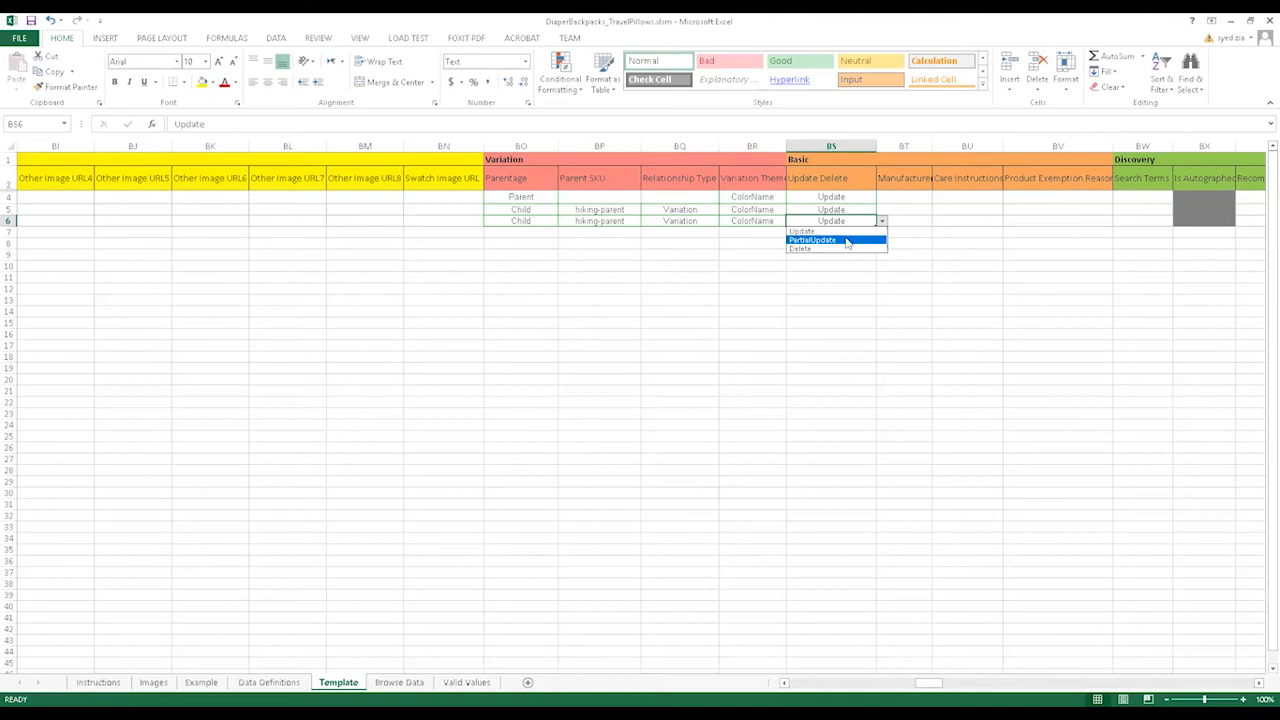
pyautogui.press('Escape')
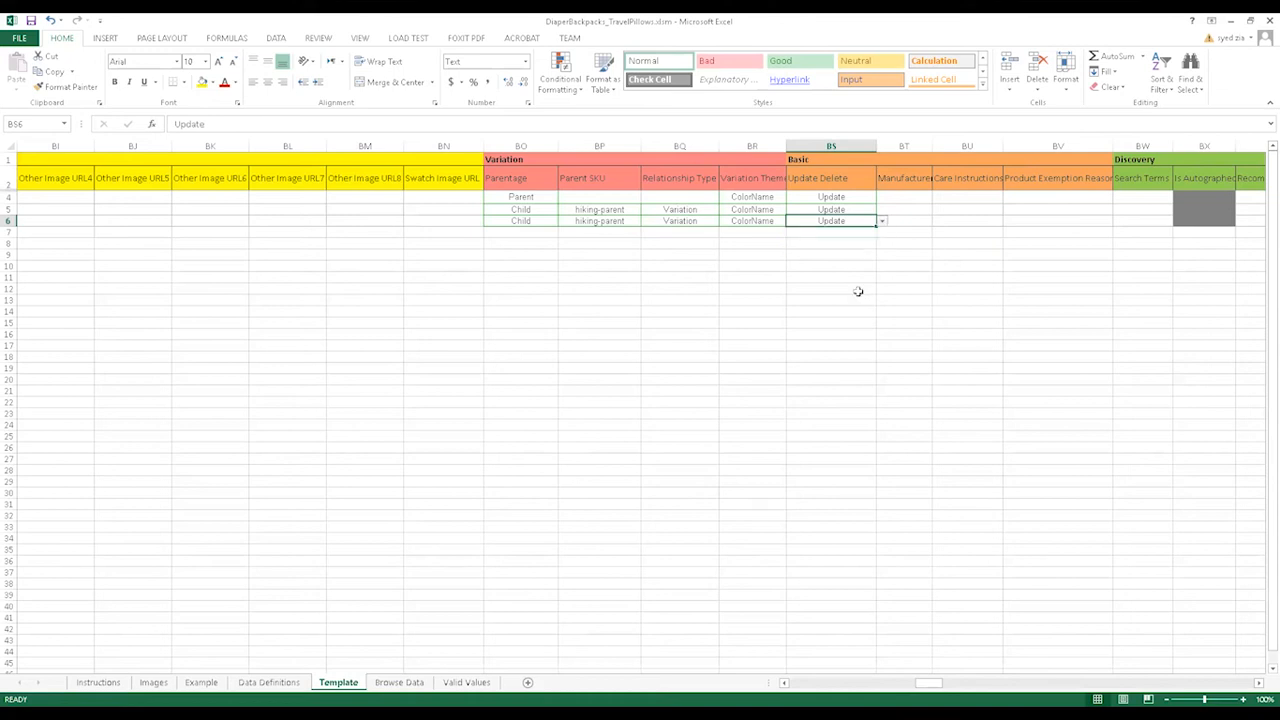
pyautogui.click(852, 197)
pyautogui.moveTo(852, 197); pyautogui.dragTo(849, 221)
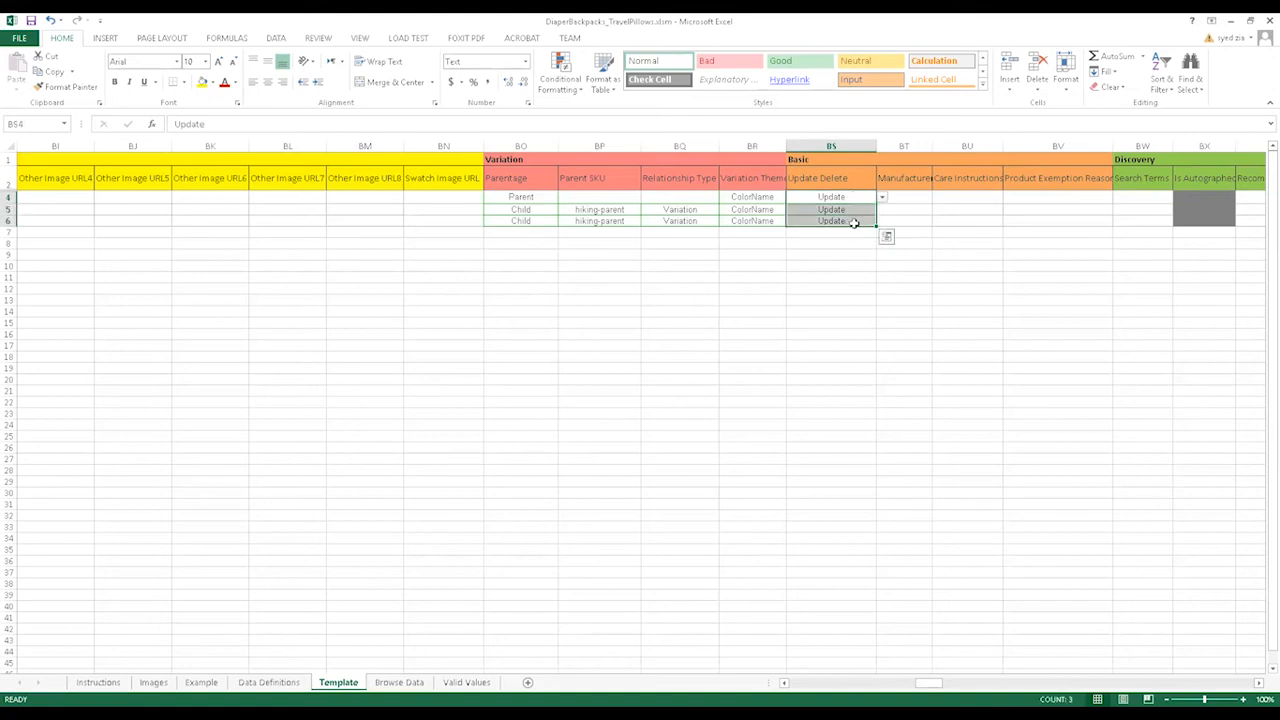
pyautogui.click(944, 222)
pyautogui.click(430, 266)
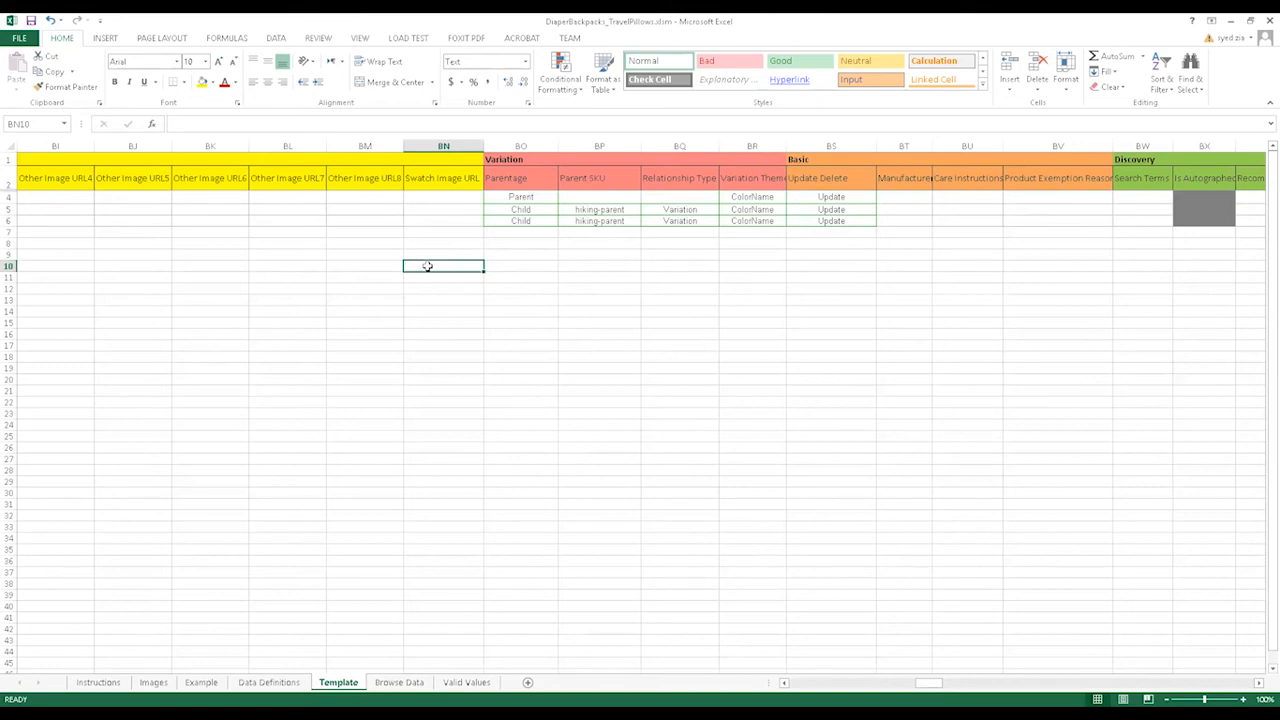
# - Find the Condition column by searching for "condit", widen it, and set Condition to New for rows 4, 5 and 6
pyautogui.hotkey('ctrl', 'f')
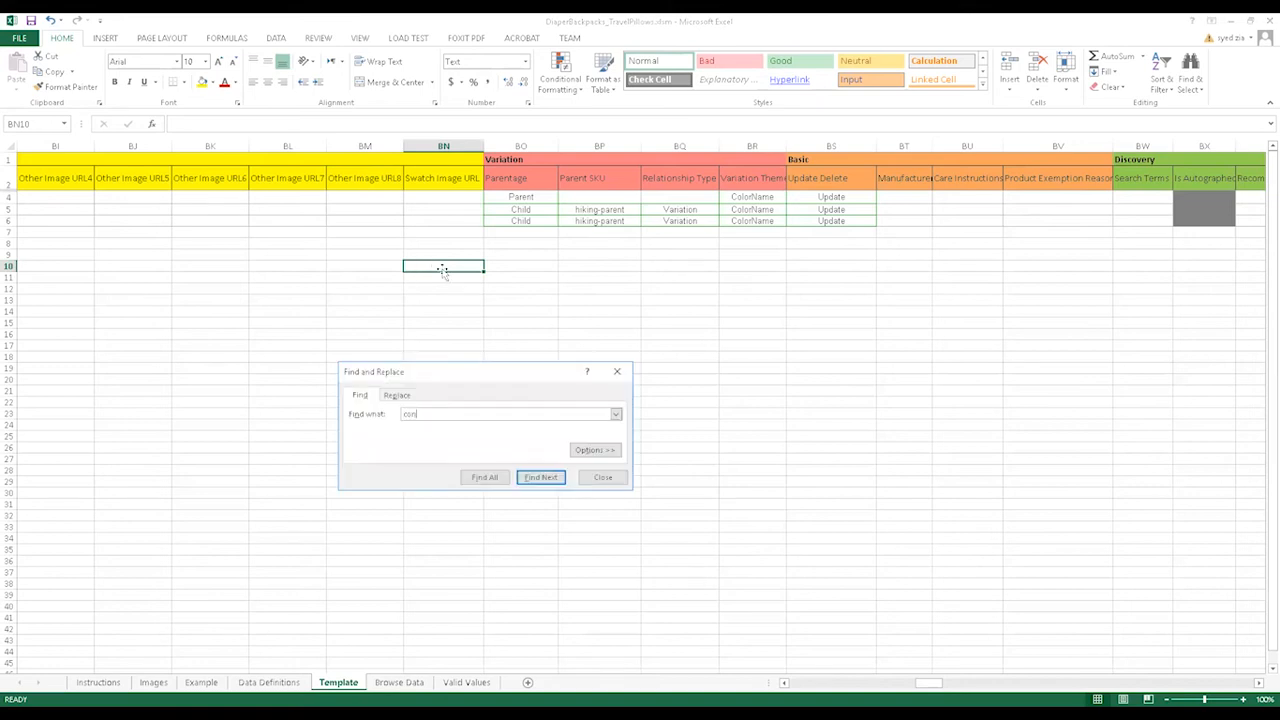
pyautogui.write('condit')
pyautogui.click(540, 477)
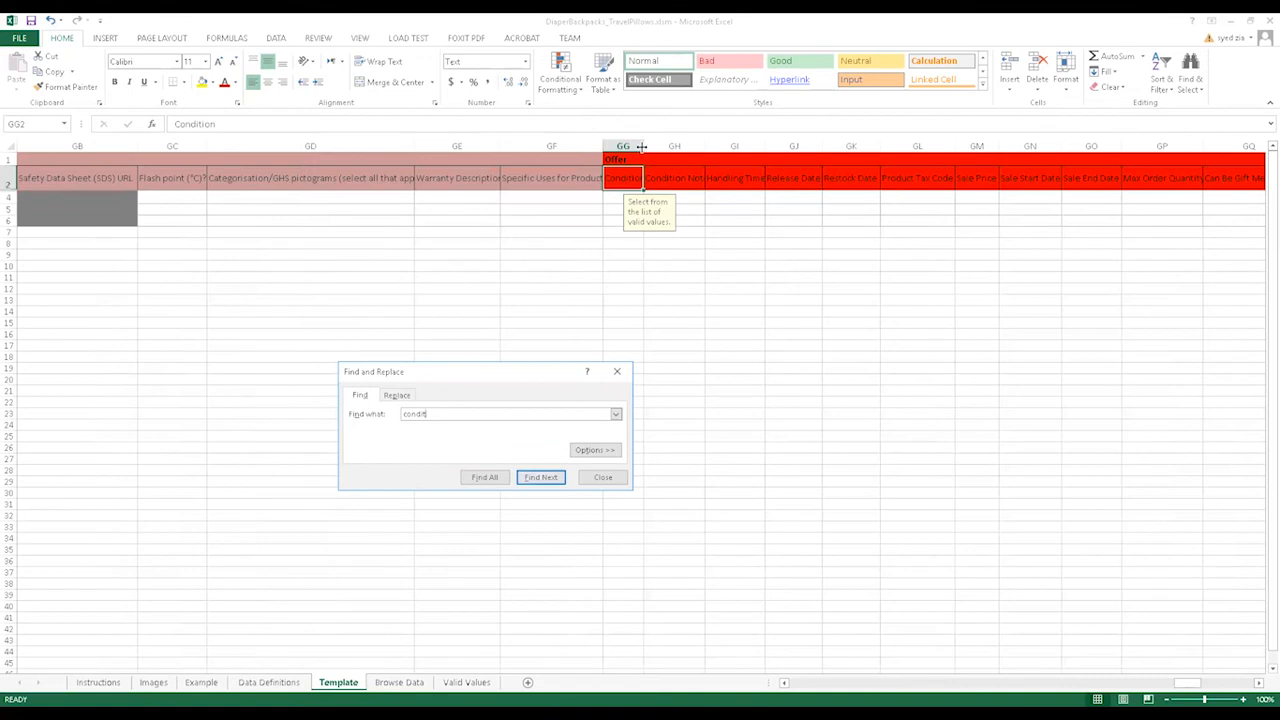
pyautogui.moveTo(675, 143); pyautogui.dragTo(677, 145)
pyautogui.click(622, 197)
pyautogui.click(682, 197)
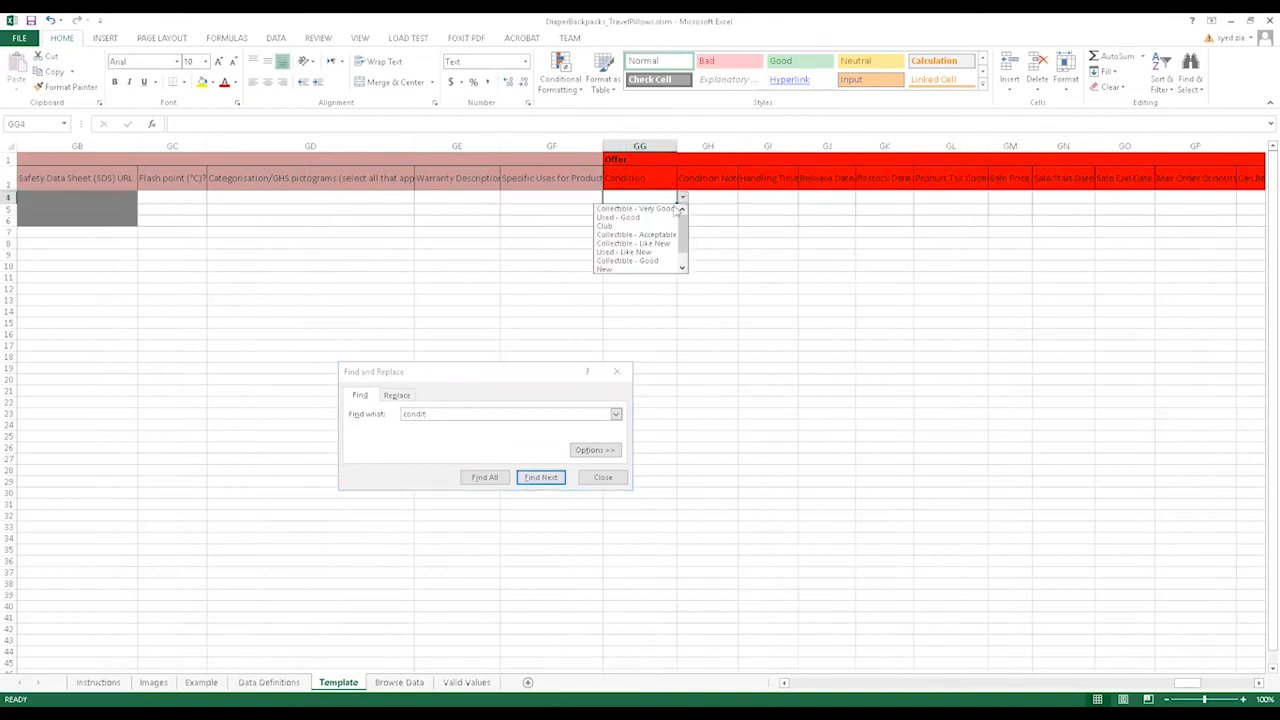
pyautogui.click(636, 270)
pyautogui.moveTo(676, 204); pyautogui.dragTo(676, 226)
pyautogui.click(742, 288)
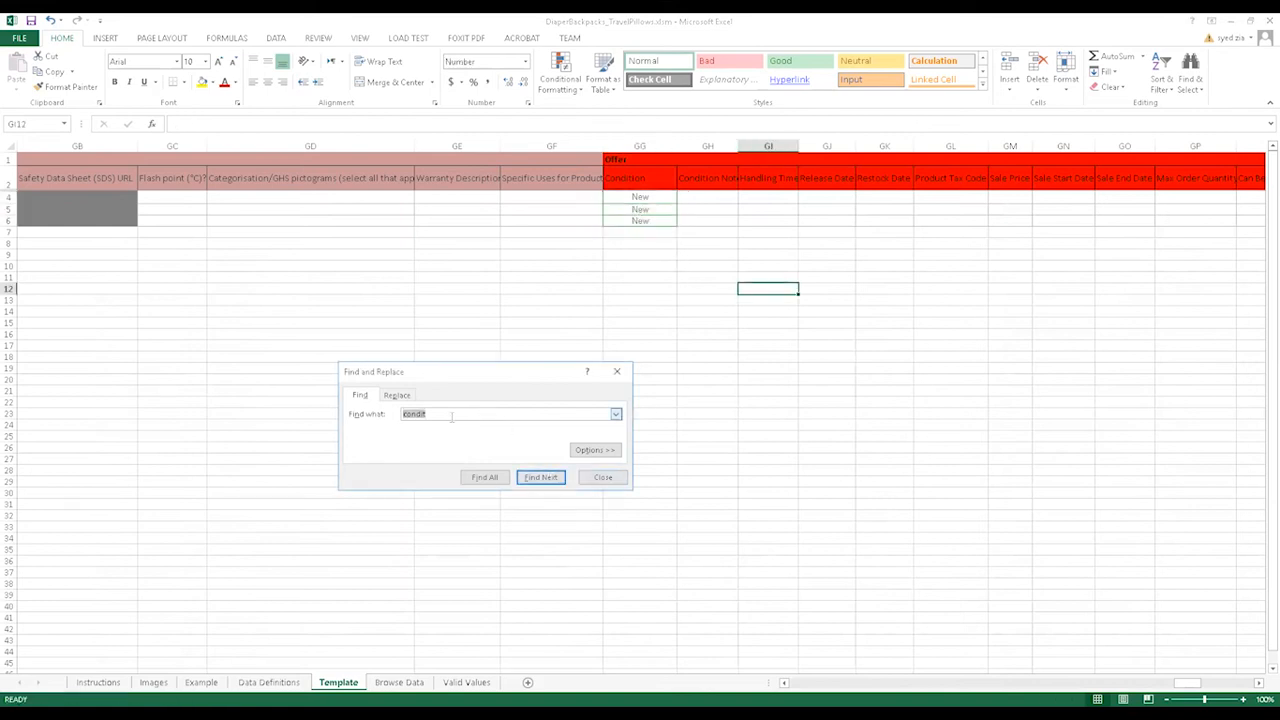
# - Search for "fulfil" and set the Fulfillment Center value to AMAZON_IN for rows 4, 5 and 6
pyautogui.write('fulfil')
pyautogui.click(540, 477)
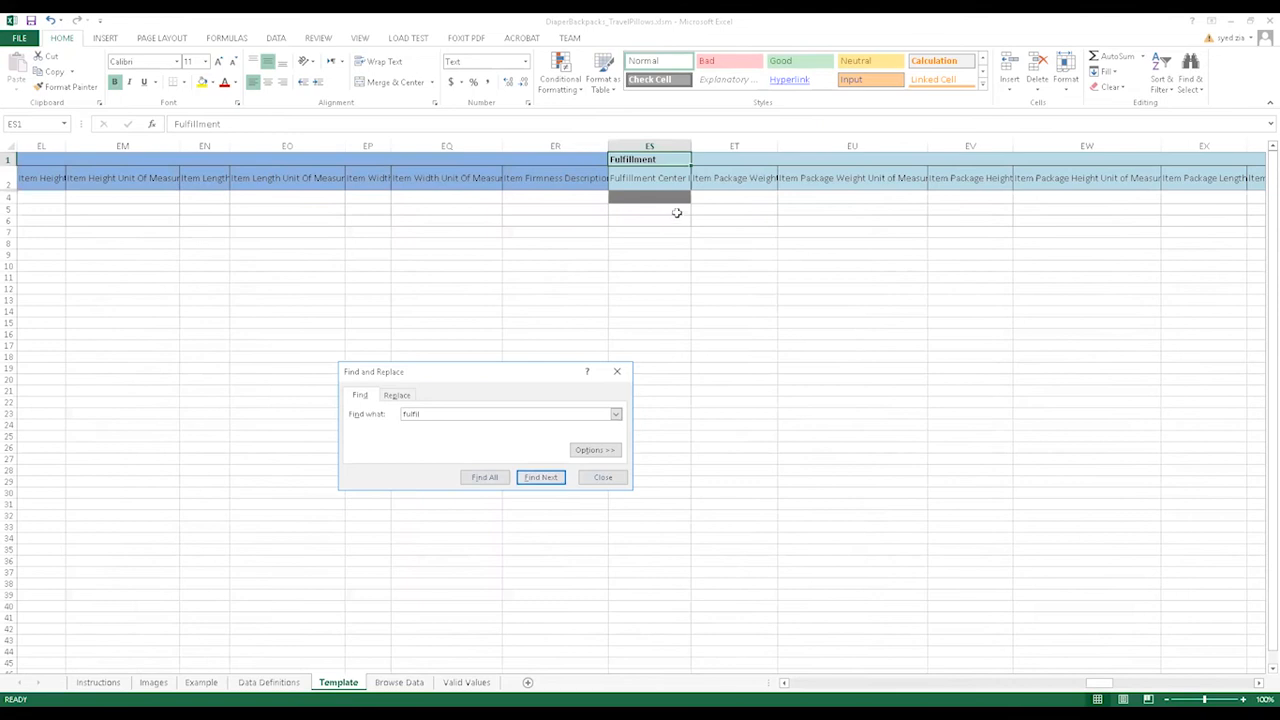
pyautogui.click(660, 199)
pyautogui.click(696, 197)
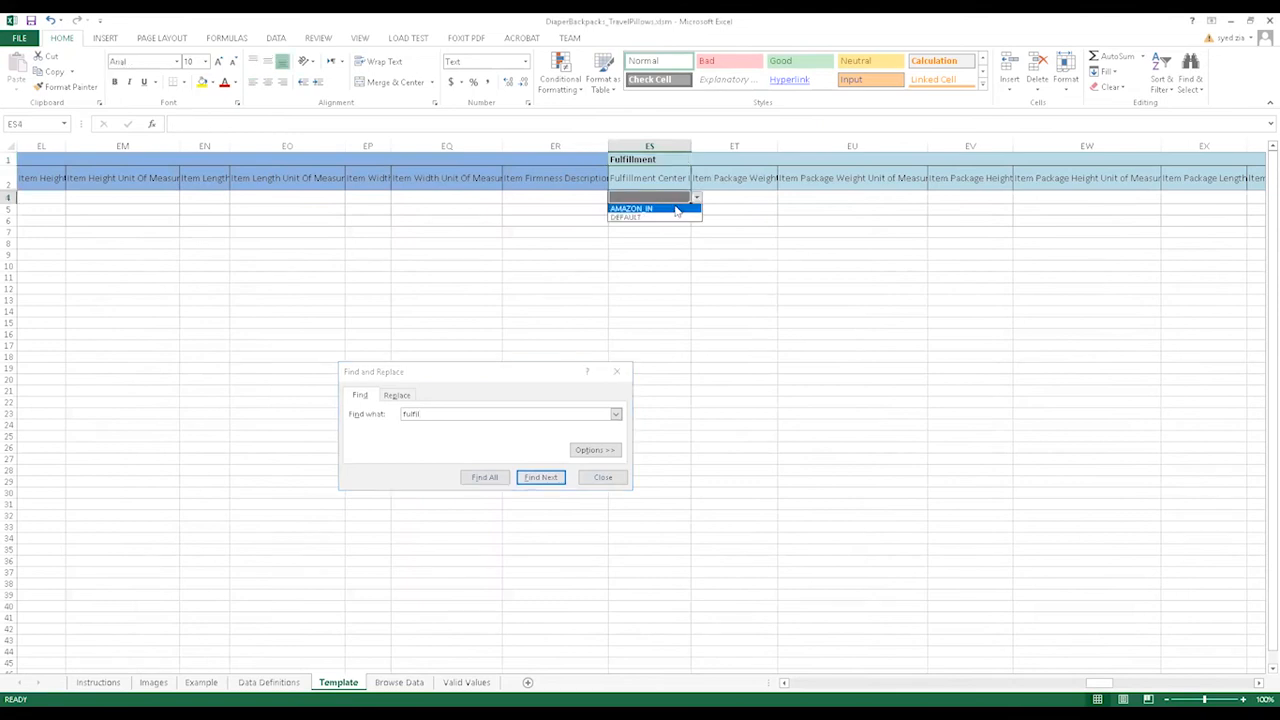
pyautogui.click(654, 210)
pyautogui.click(654, 208)
pyautogui.click(697, 210)
pyautogui.click(666, 221)
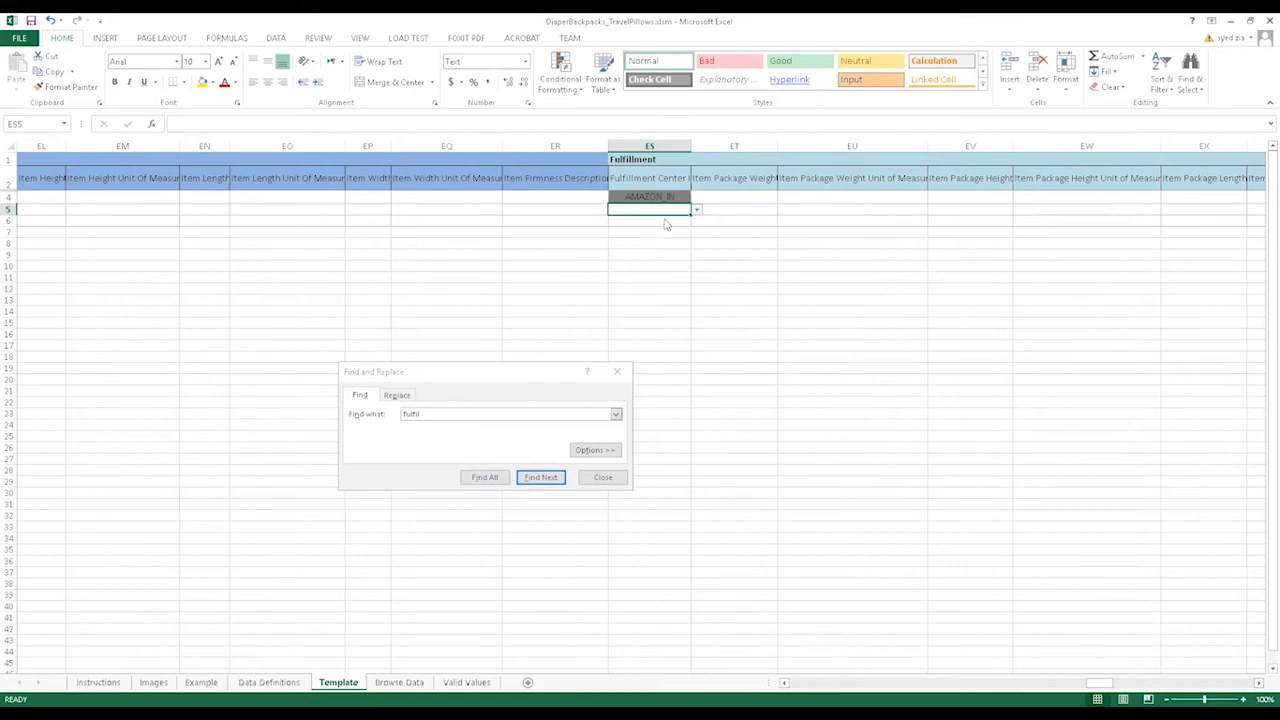
pyautogui.click(652, 220)
pyautogui.click(697, 221)
pyautogui.click(650, 232)
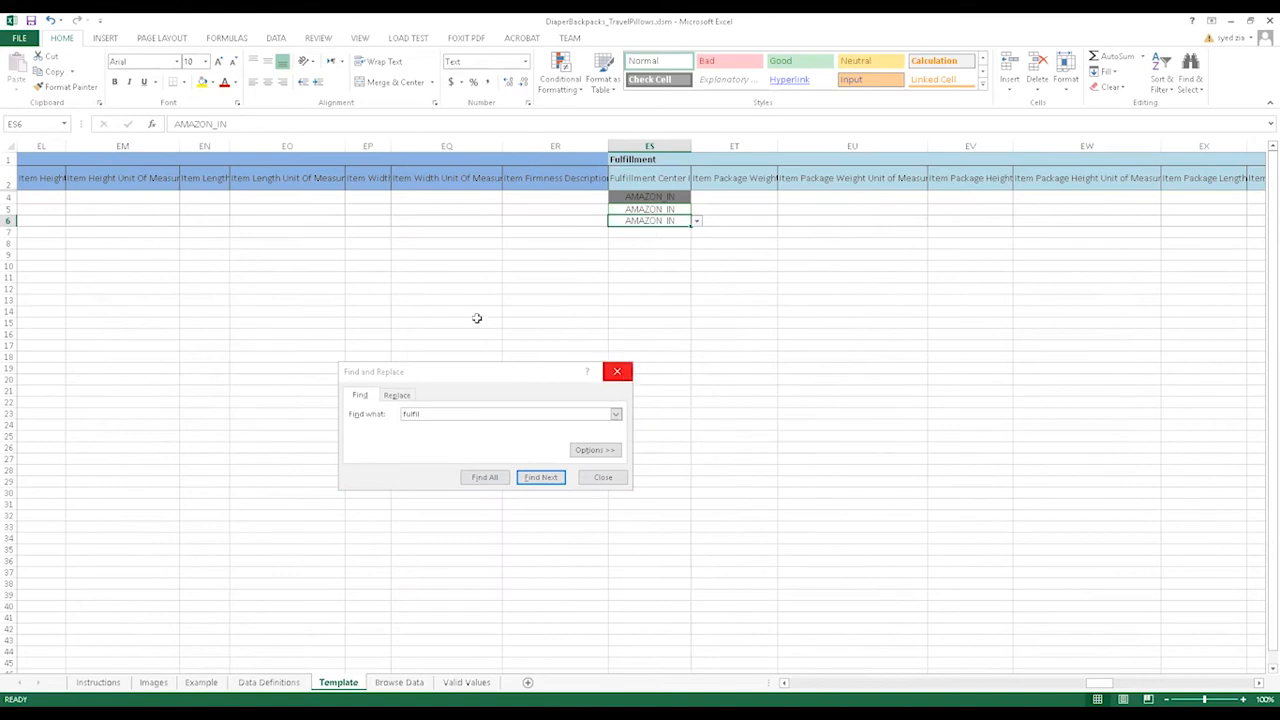
# - Search for "quantity" and check the Quantity values of rows 4 to 6
pyautogui.hotkey('ctrl', 'f')
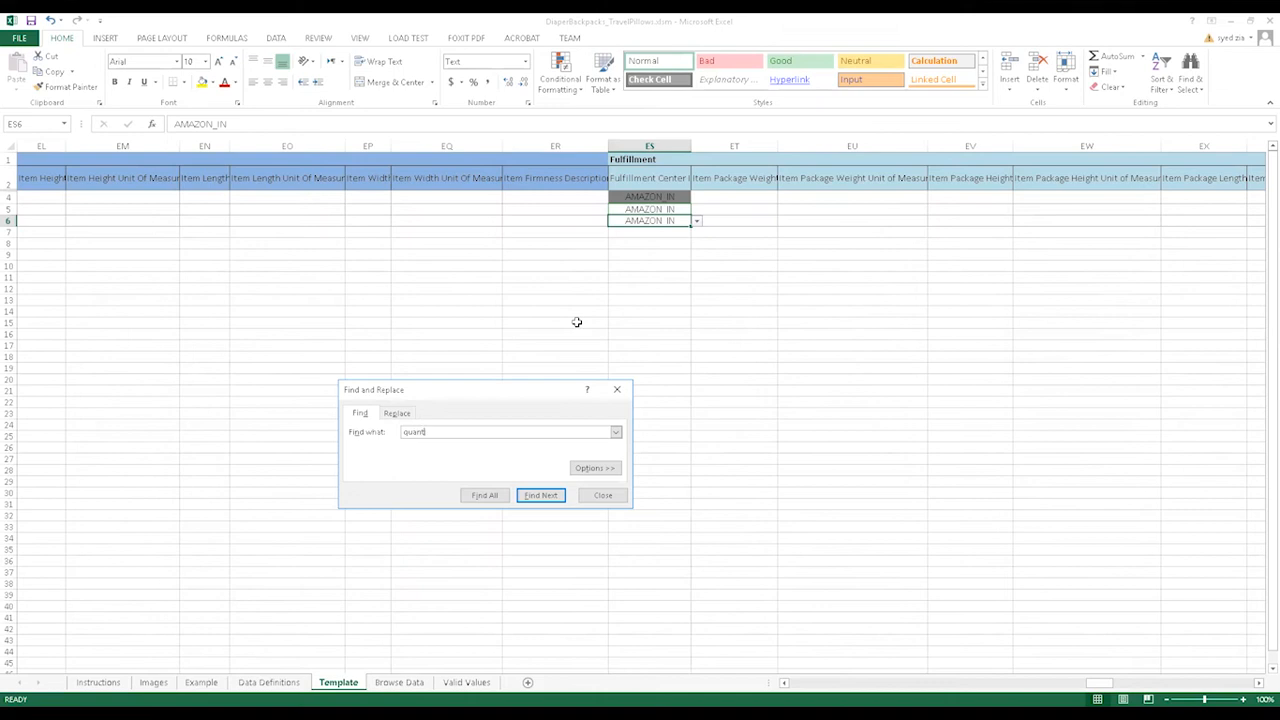
pyautogui.click(549, 502)
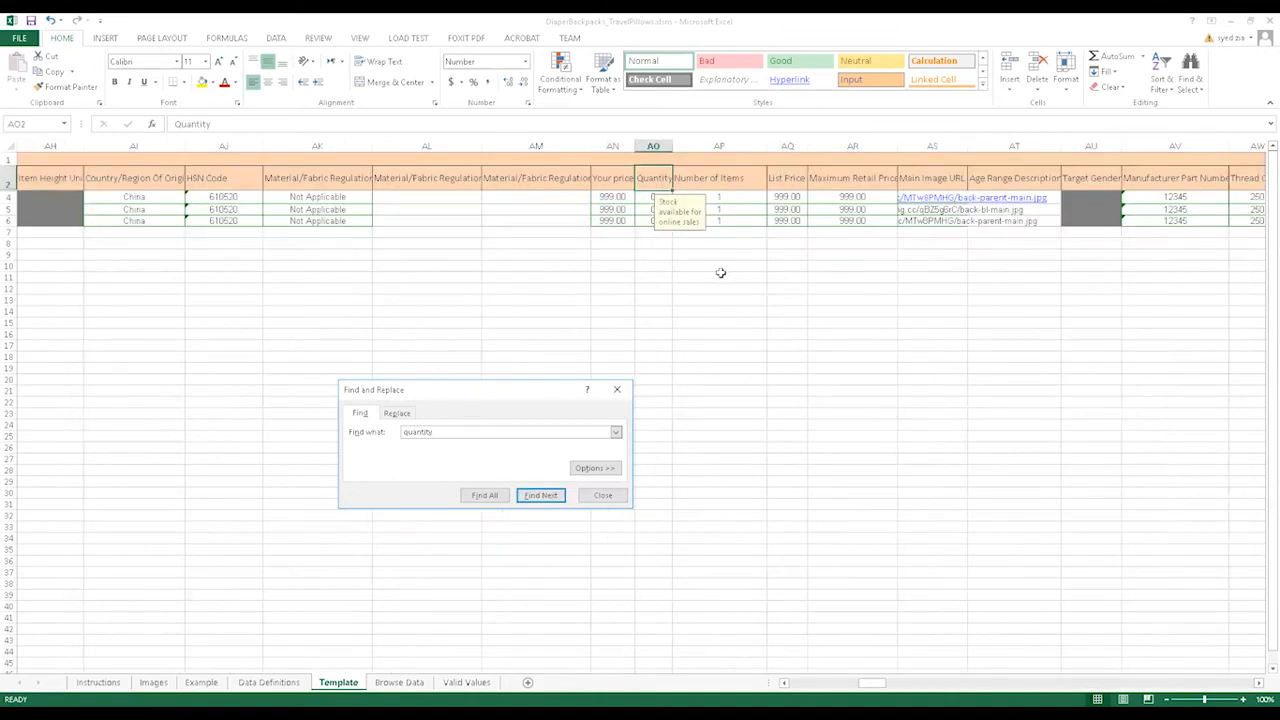
pyautogui.click(720, 274)
pyautogui.moveTo(660, 196); pyautogui.dragTo(658, 220)
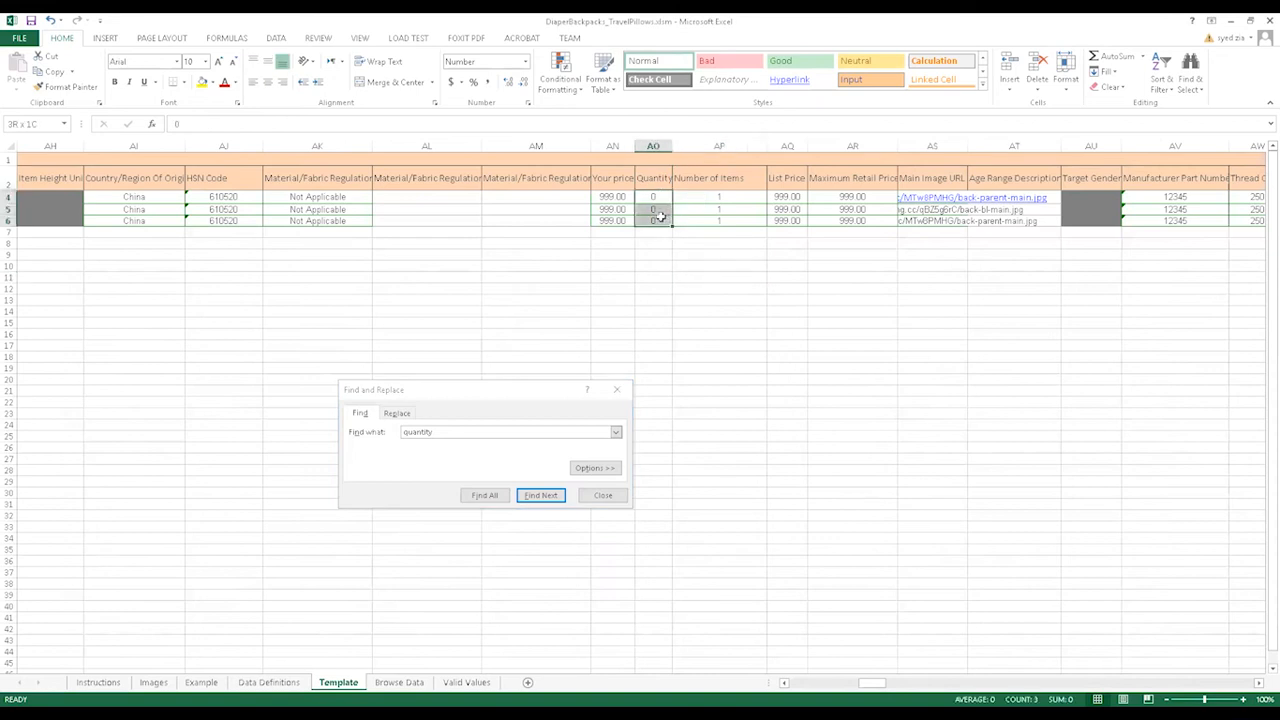
pyautogui.click(608, 495)
# - Consult the Data Definitions sheet for the required fields from item_sku through product_description
pyautogui.moveTo(883, 686); pyautogui.dragTo(803, 682)
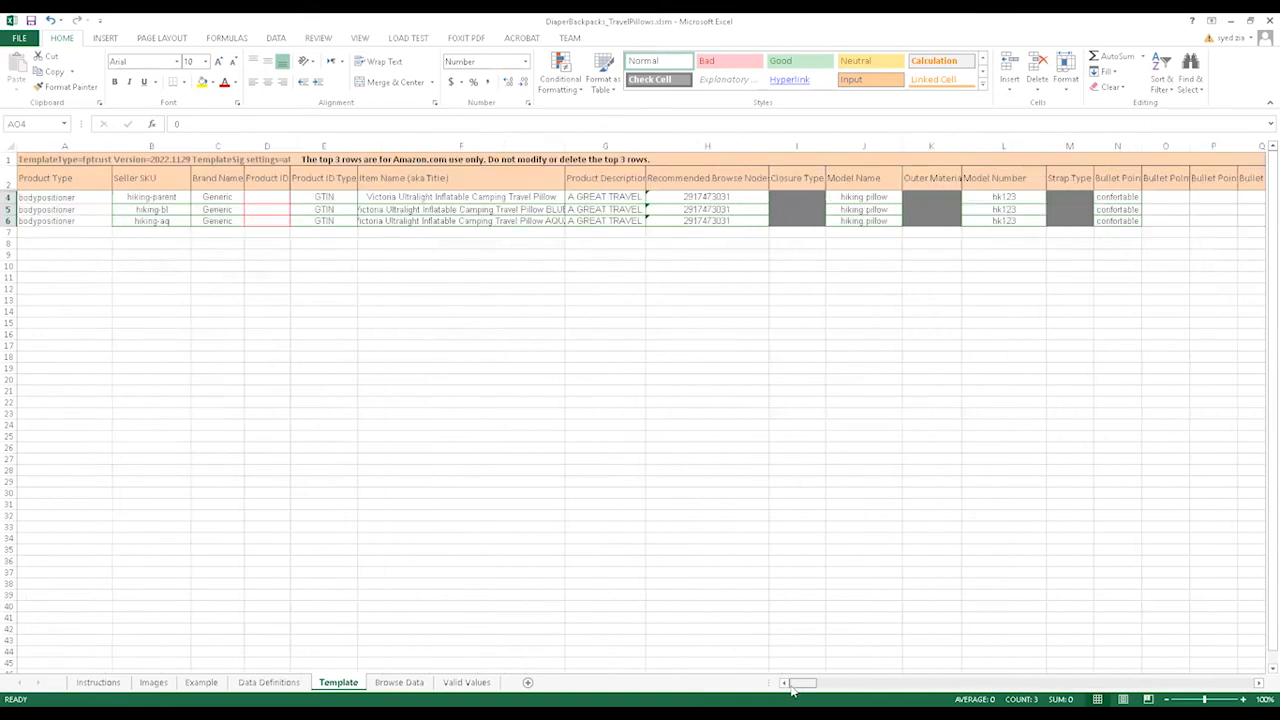
pyautogui.click(290, 684)
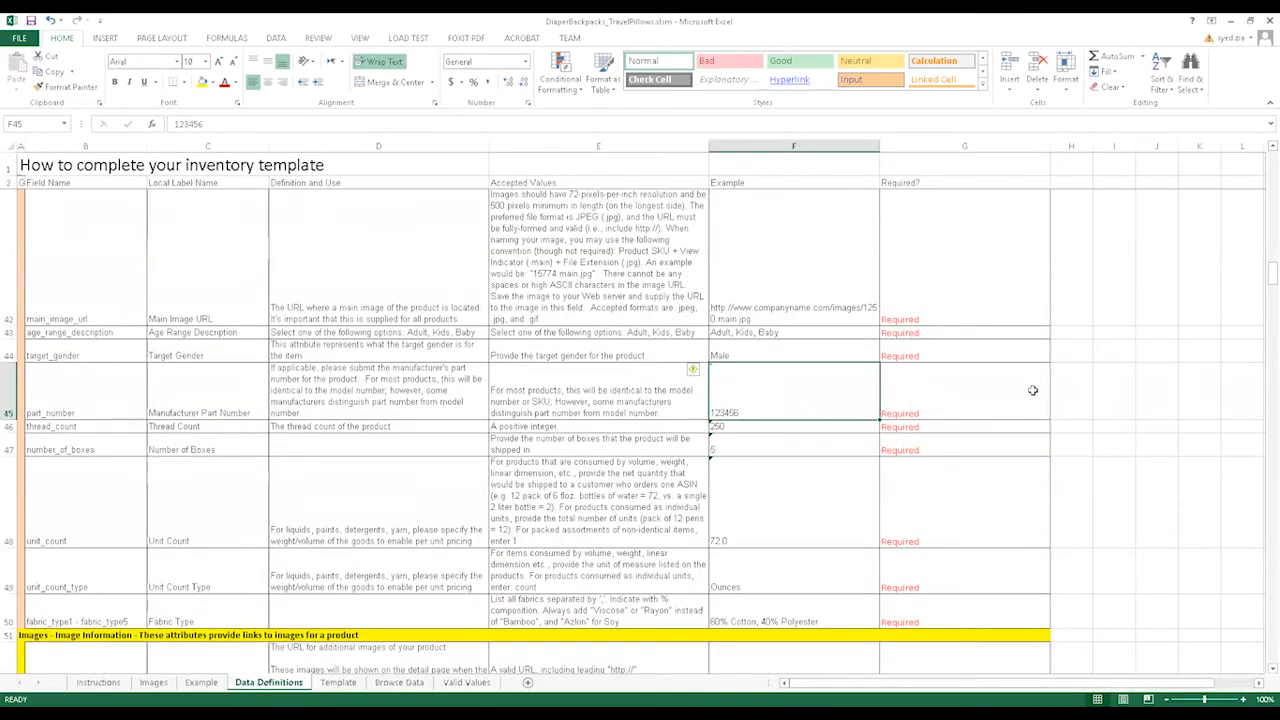
pyautogui.scroll(13, 912, 300)
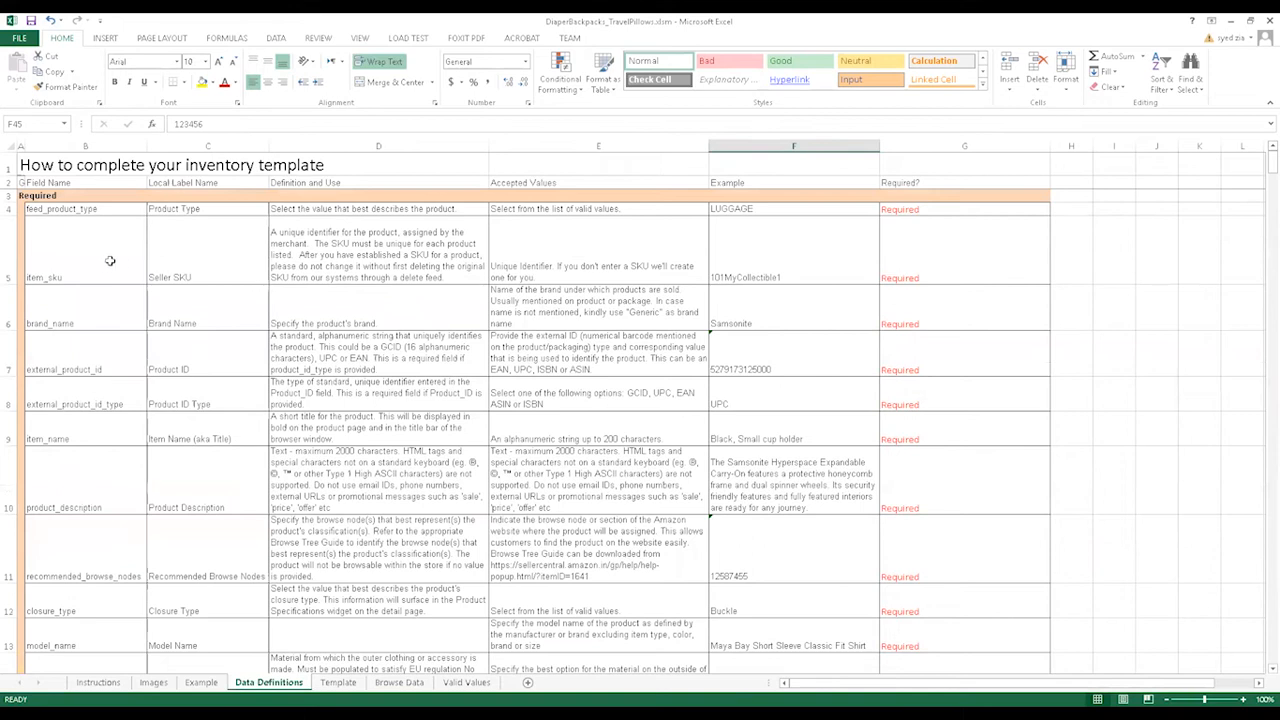
pyautogui.click(110, 261)
pyautogui.click(98, 314)
pyautogui.click(86, 361)
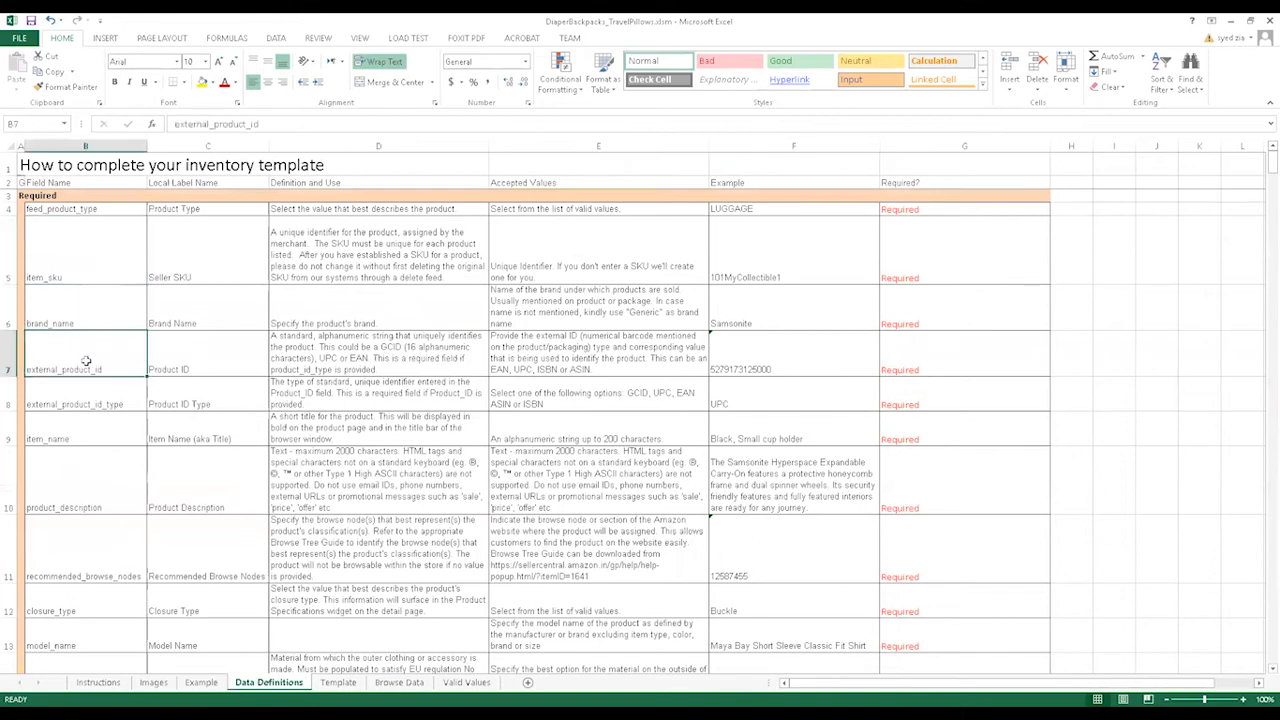
pyautogui.click(94, 430)
pyautogui.click(96, 485)
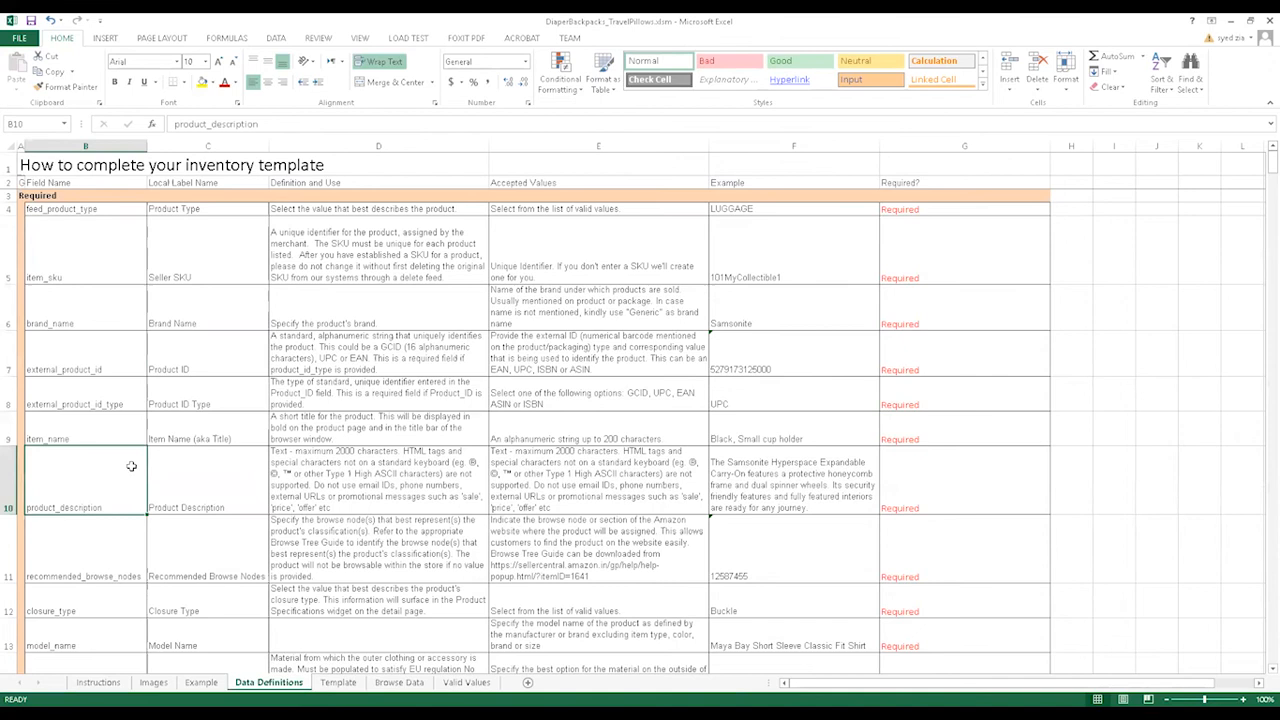
# - Read through the remaining required field definitions, including color_map, down to the Images and Variation sections
pyautogui.scroll(-1, 131, 466)
pyautogui.click(89, 451)
pyautogui.scroll(-2, 89, 451)
pyautogui.click(78, 458)
pyautogui.click(92, 492)
pyautogui.scroll(-2, 817, 450)
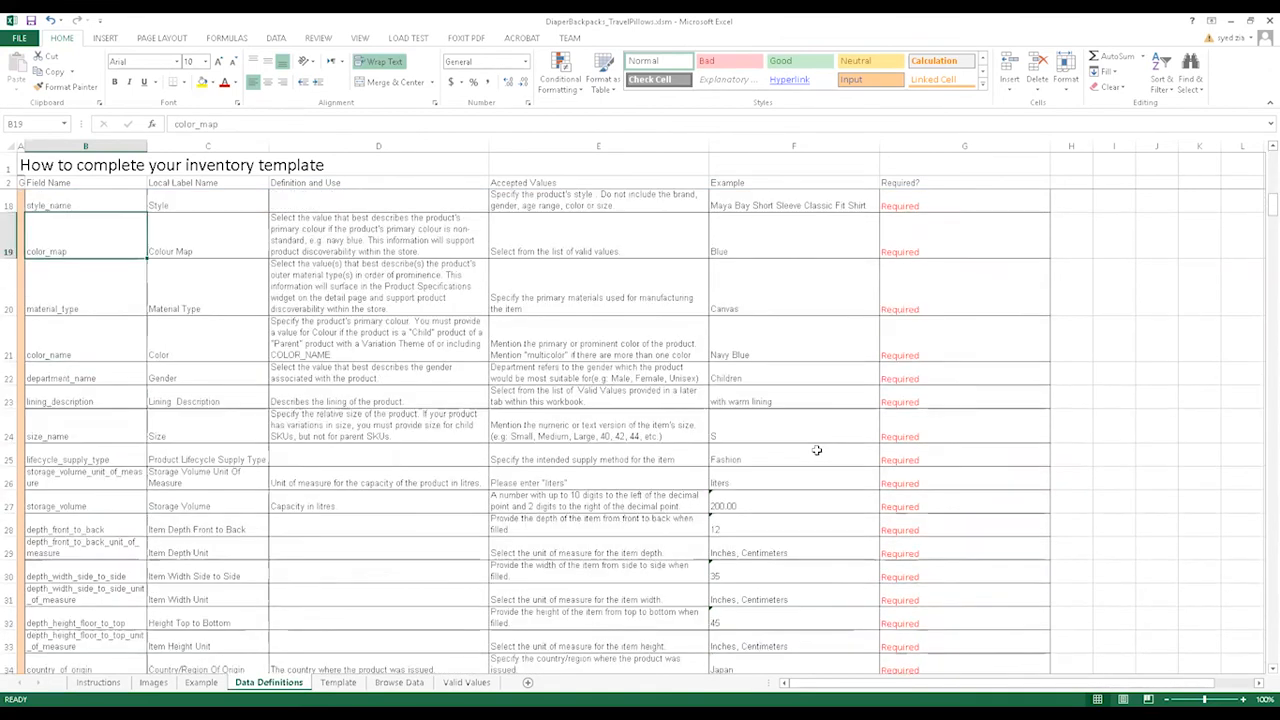
pyautogui.scroll(-1, 817, 450)
pyautogui.scroll(-3, 590, 482)
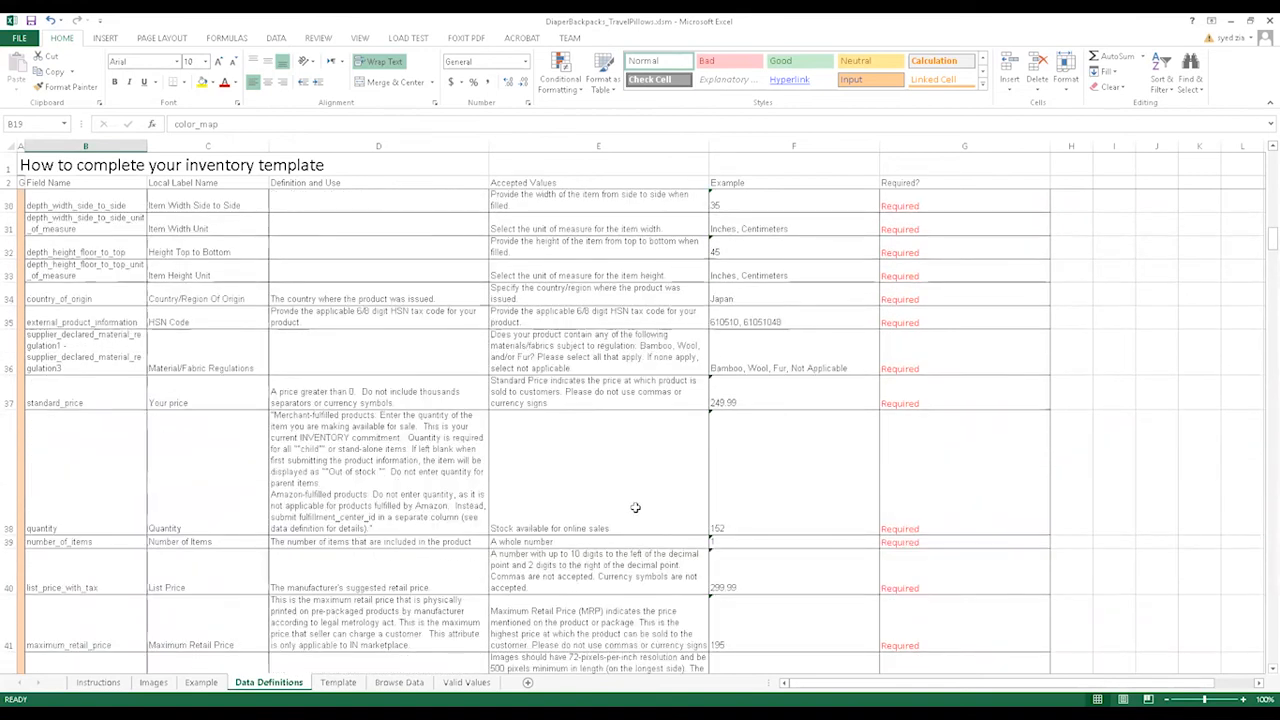
pyautogui.scroll(-7, 635, 508)
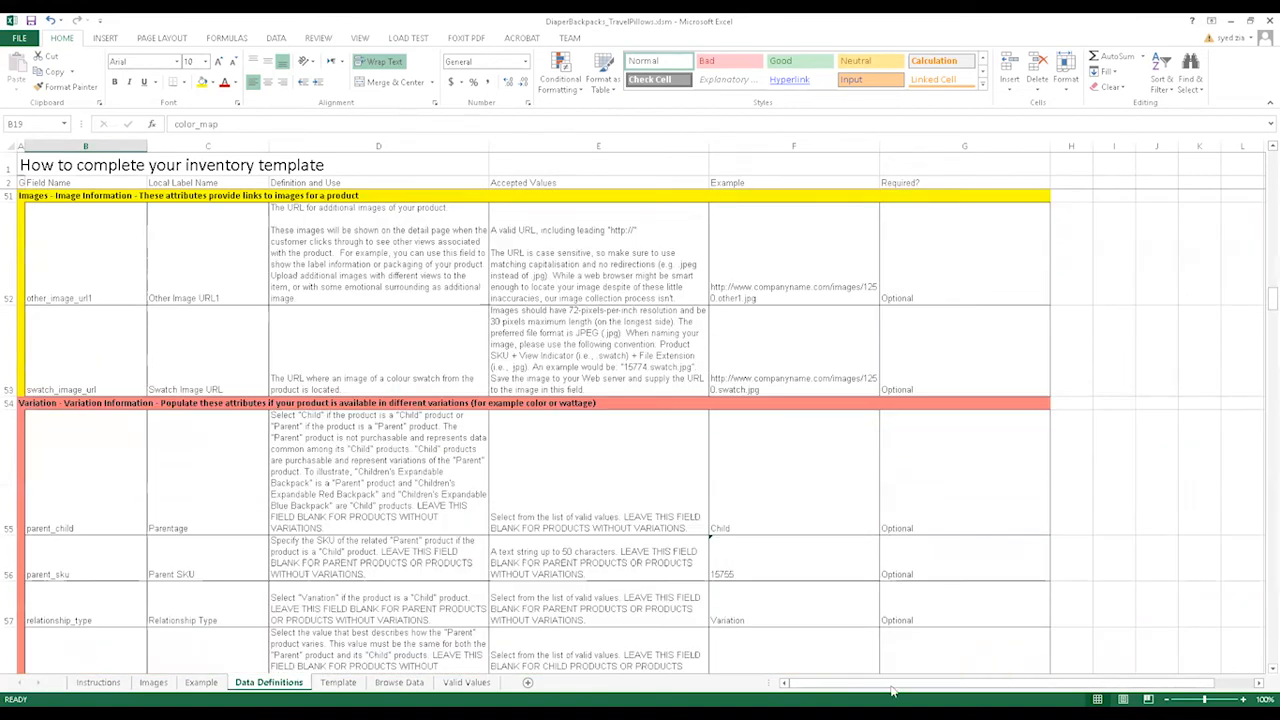
# - Back on the Template sheet, set Product Type to backpack in row 7 and fill it down through row 9
pyautogui.click(338, 682)
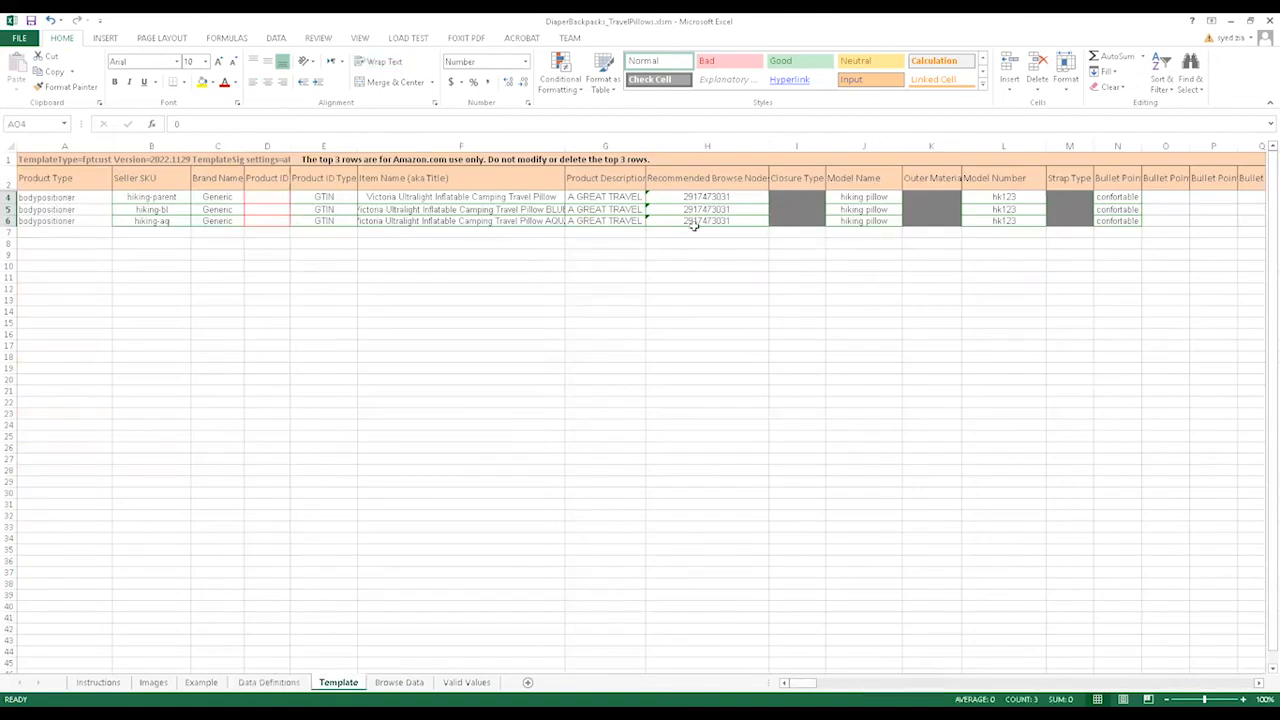
pyautogui.click(32, 233)
pyautogui.click(117, 233)
pyautogui.click(50, 246)
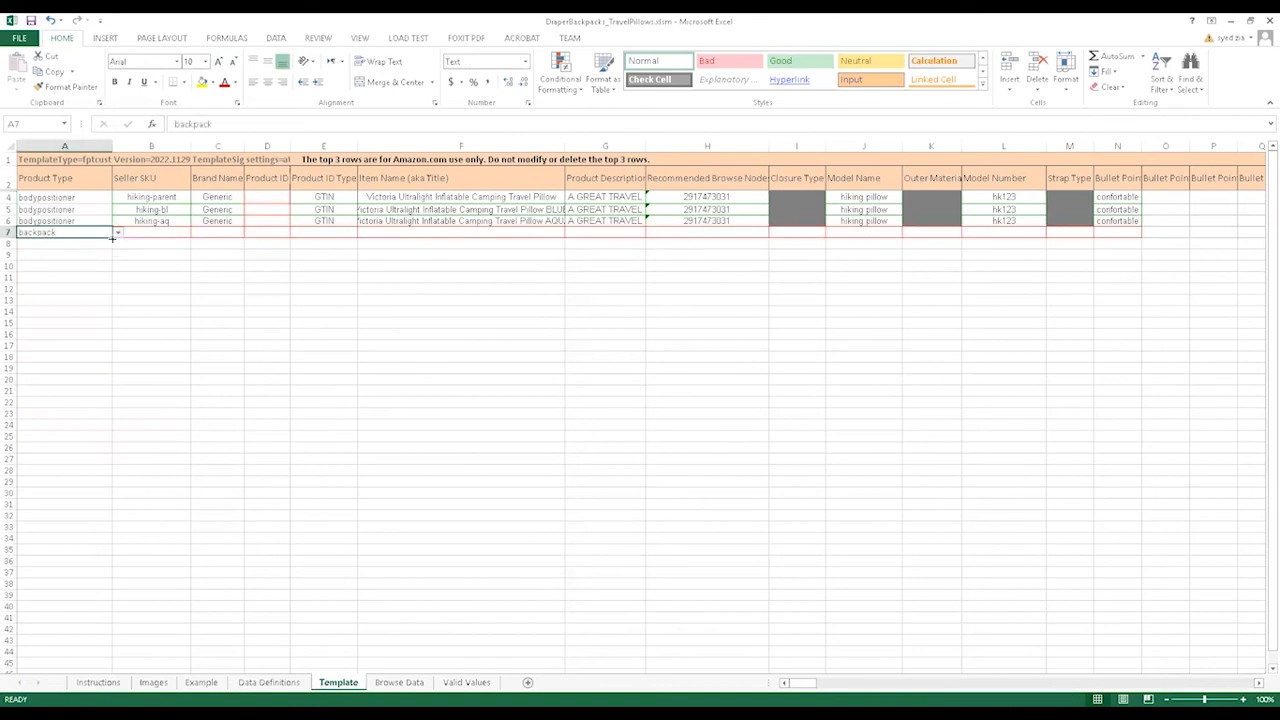
pyautogui.moveTo(113, 237); pyautogui.dragTo(58, 258)
pyautogui.click(148, 231)
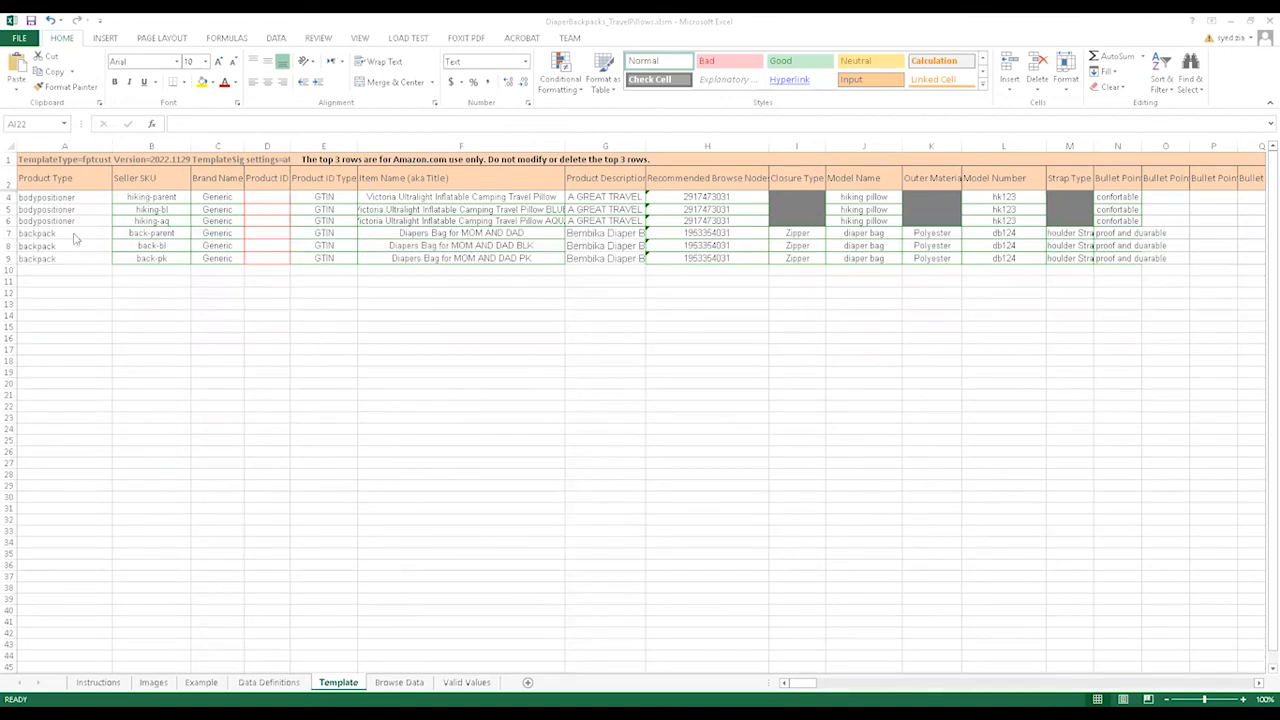
# - Review the diaper bag entries in rows 7 to 9, from Seller SKU and Item Name through Closure Type, Model Name and Outer Material
pyautogui.click(159, 233)
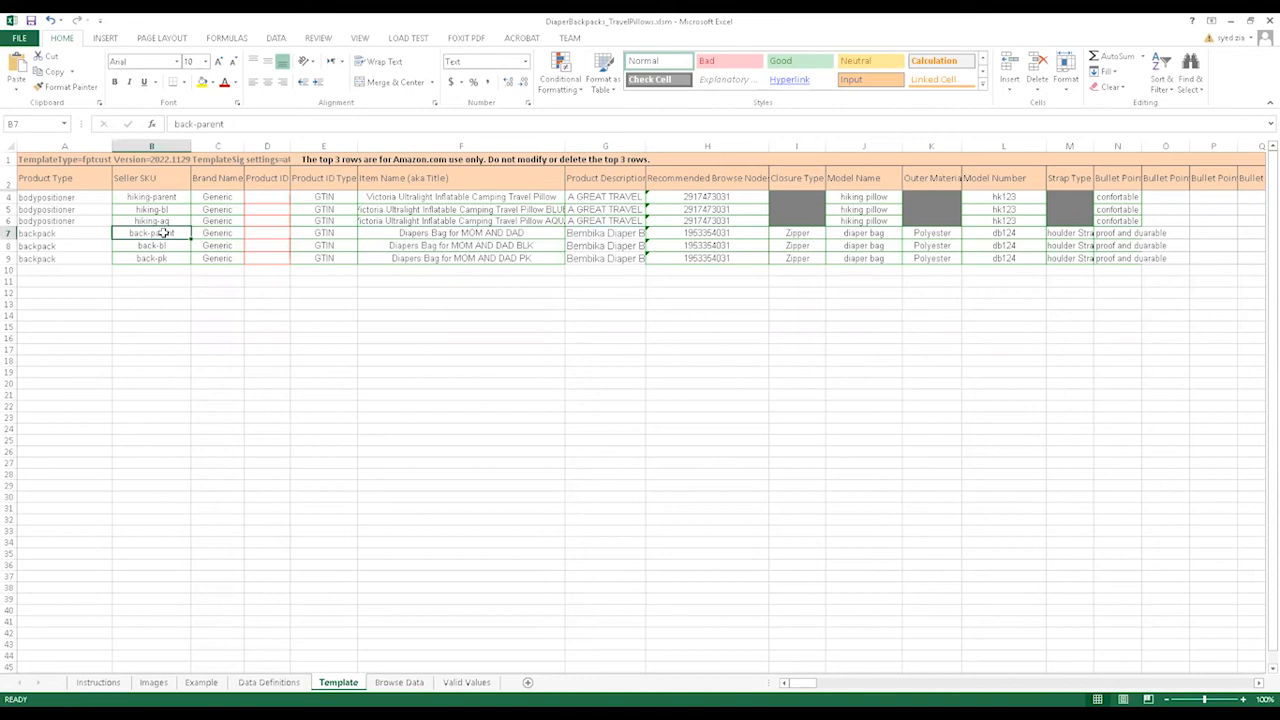
pyautogui.moveTo(220, 236); pyautogui.dragTo(219, 246)
pyautogui.moveTo(430, 232); pyautogui.dragTo(490, 250)
pyautogui.click(626, 236)
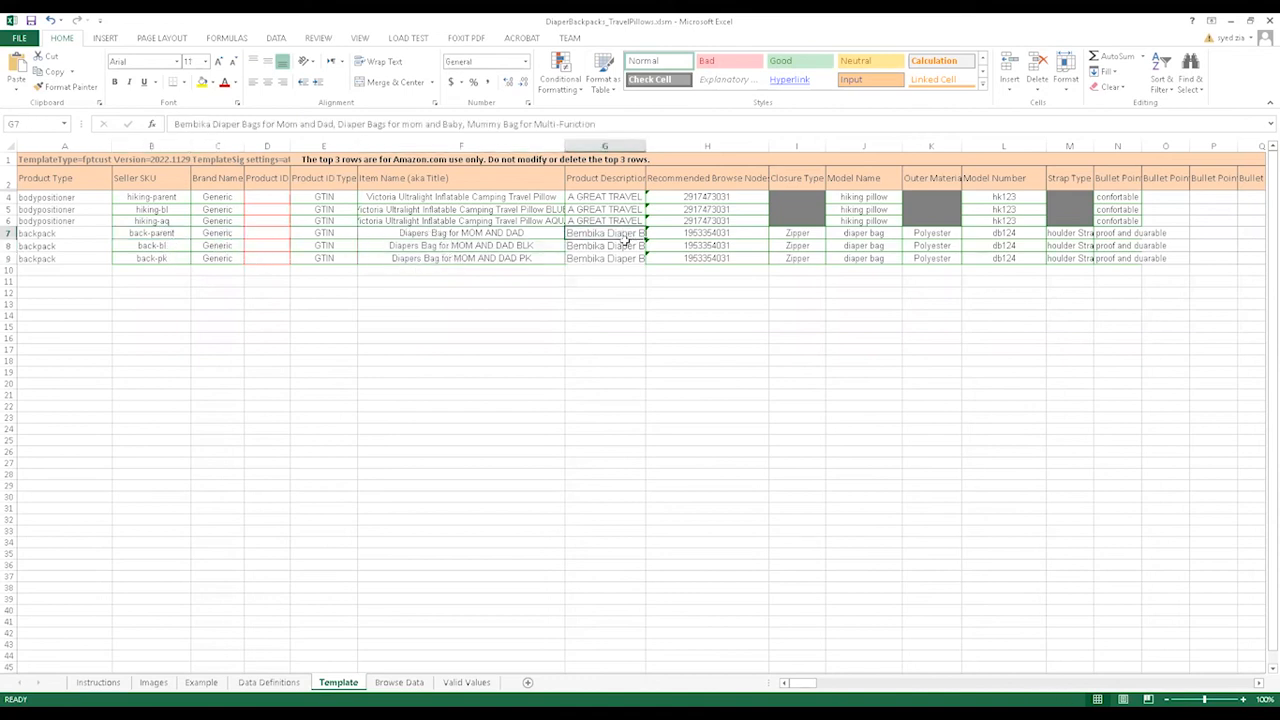
pyautogui.click(803, 233)
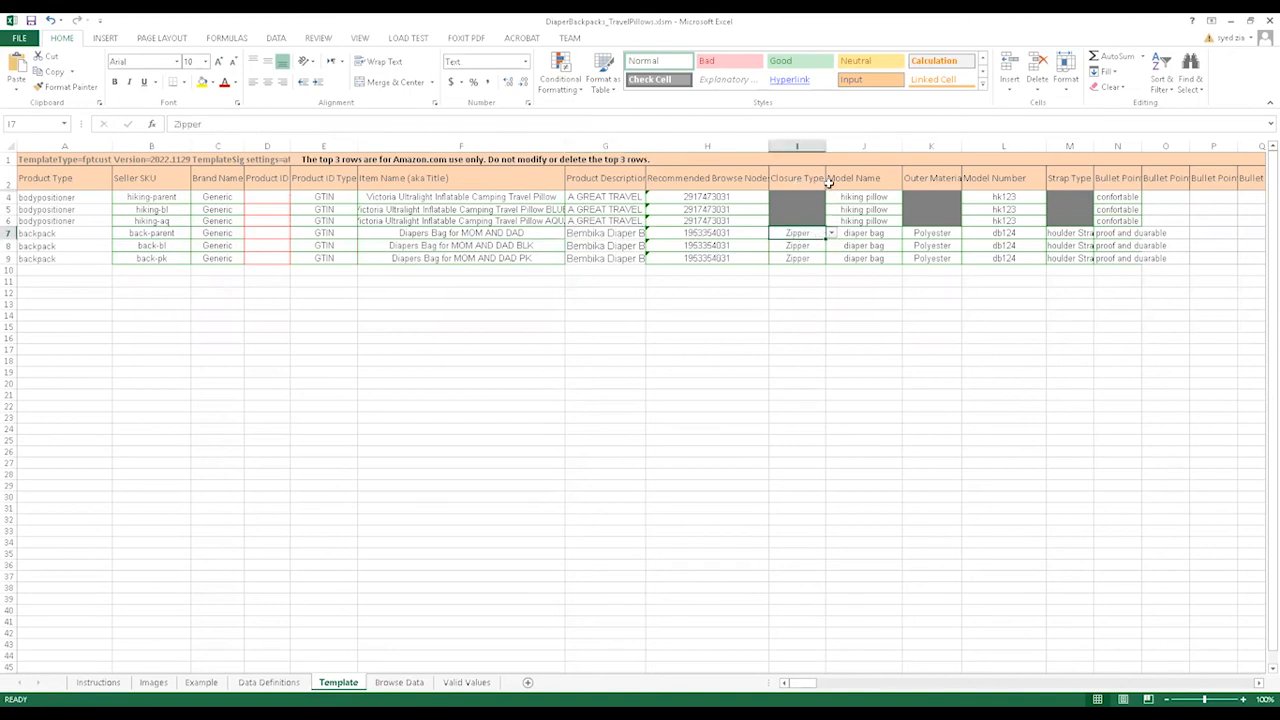
pyautogui.moveTo(873, 233); pyautogui.dragTo(870, 259)
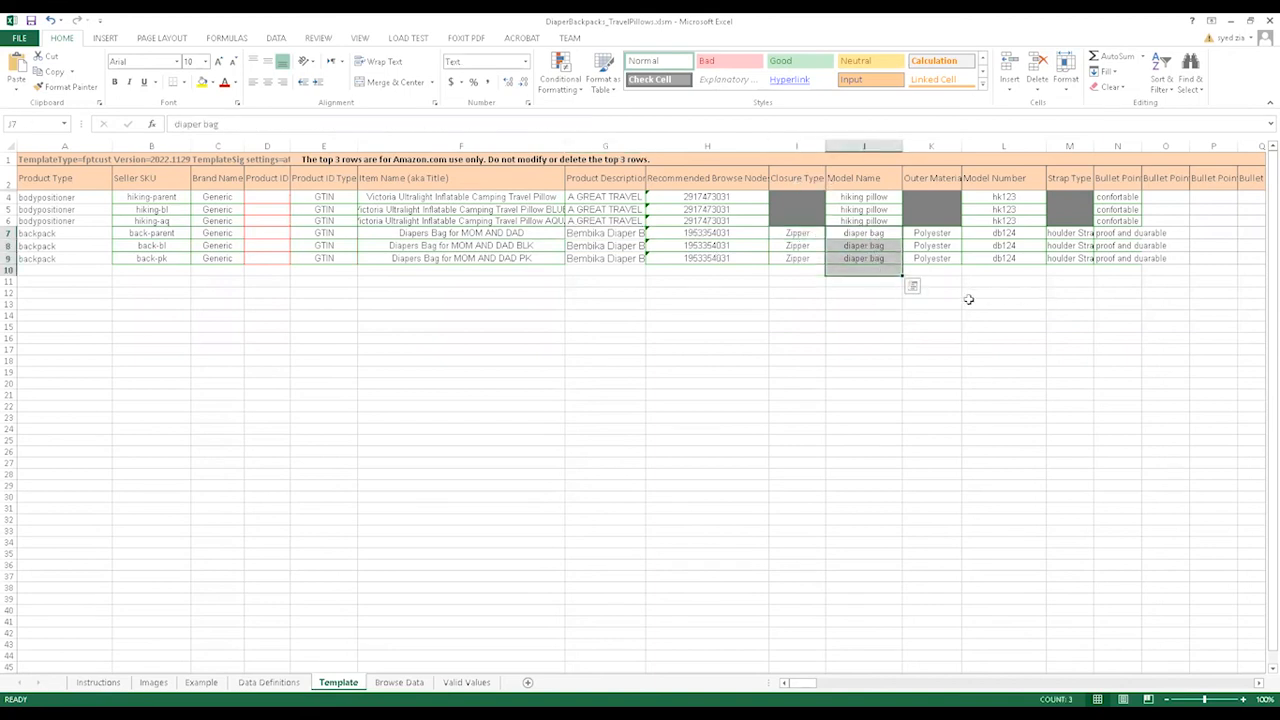
pyautogui.click(929, 262)
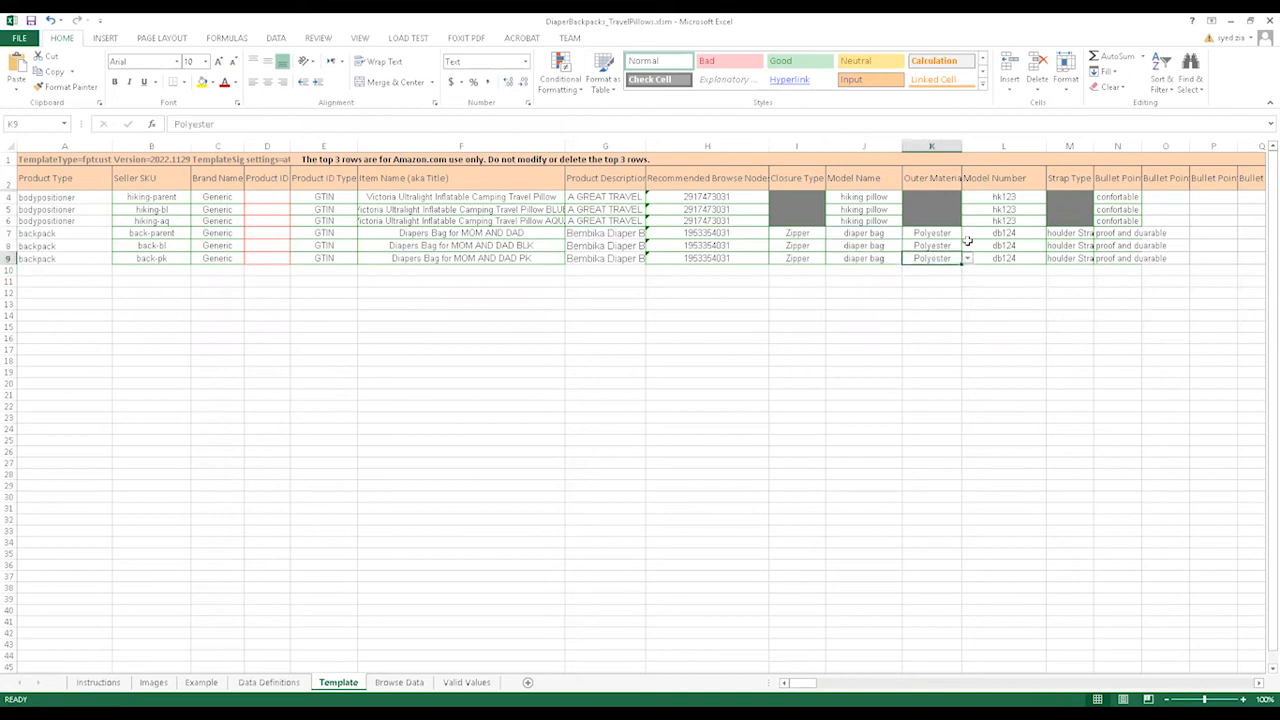
pyautogui.click(1028, 318)
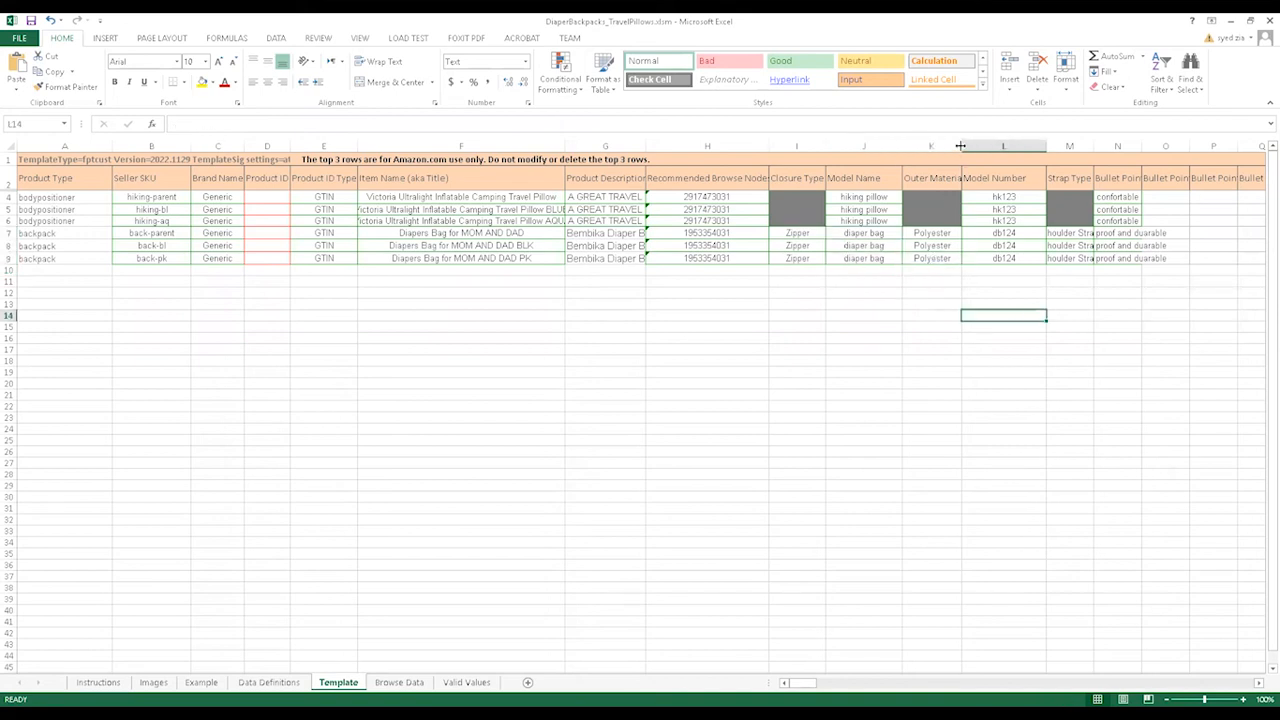
# - Check the Colour Map, Color and Size entries of rows 7 to 9, continuing across to the price and quantity columns
pyautogui.moveTo(800, 686); pyautogui.dragTo(821, 688)
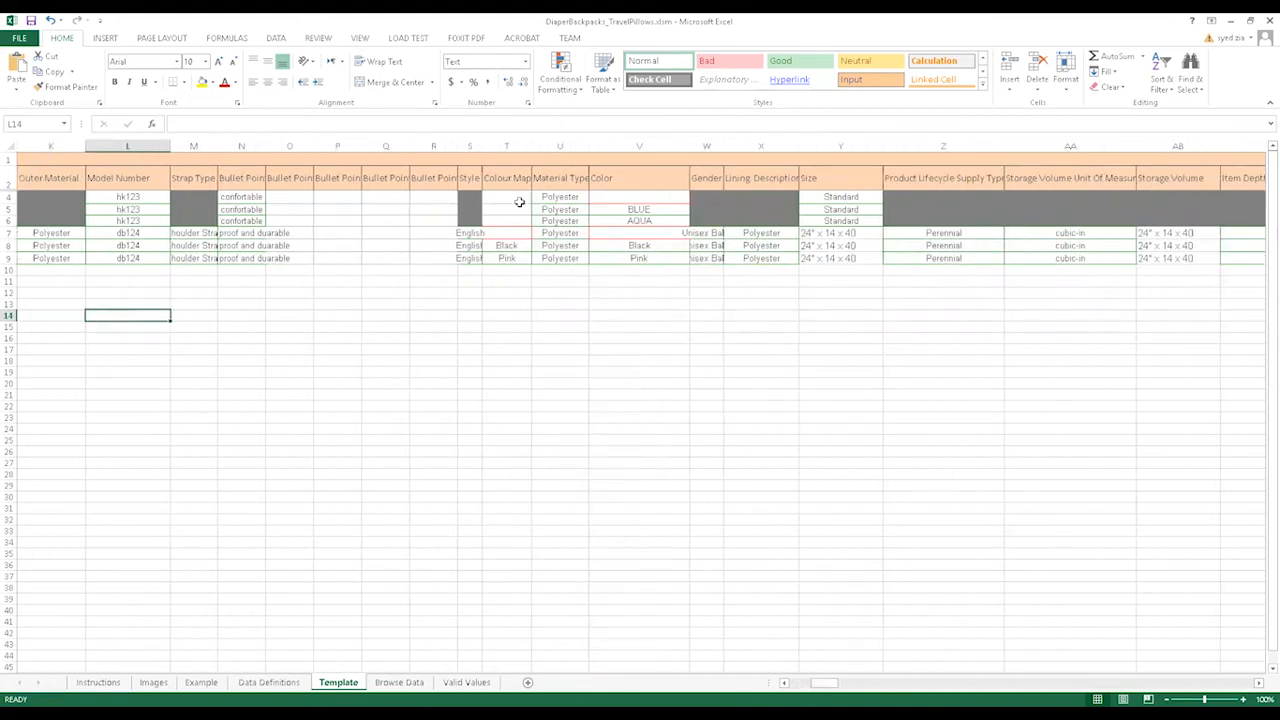
pyautogui.moveTo(514, 248); pyautogui.dragTo(517, 260)
pyautogui.click(632, 351)
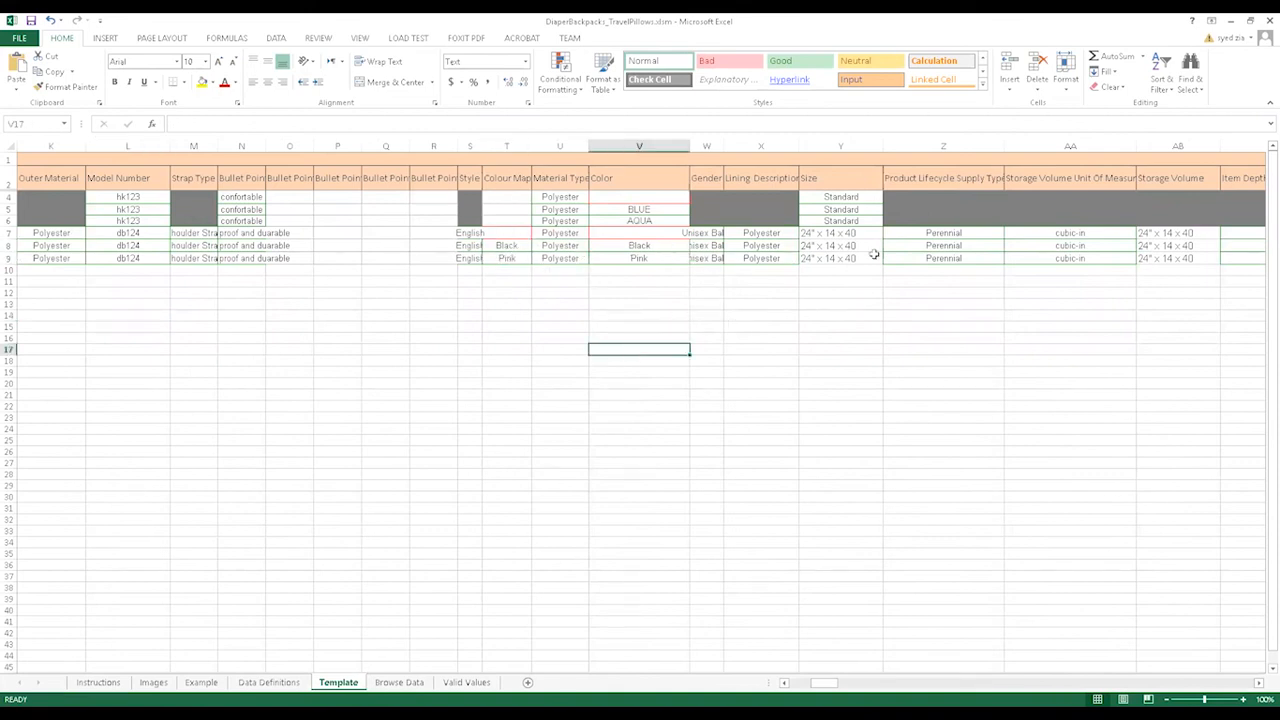
pyautogui.moveTo(826, 683); pyautogui.dragTo(875, 683)
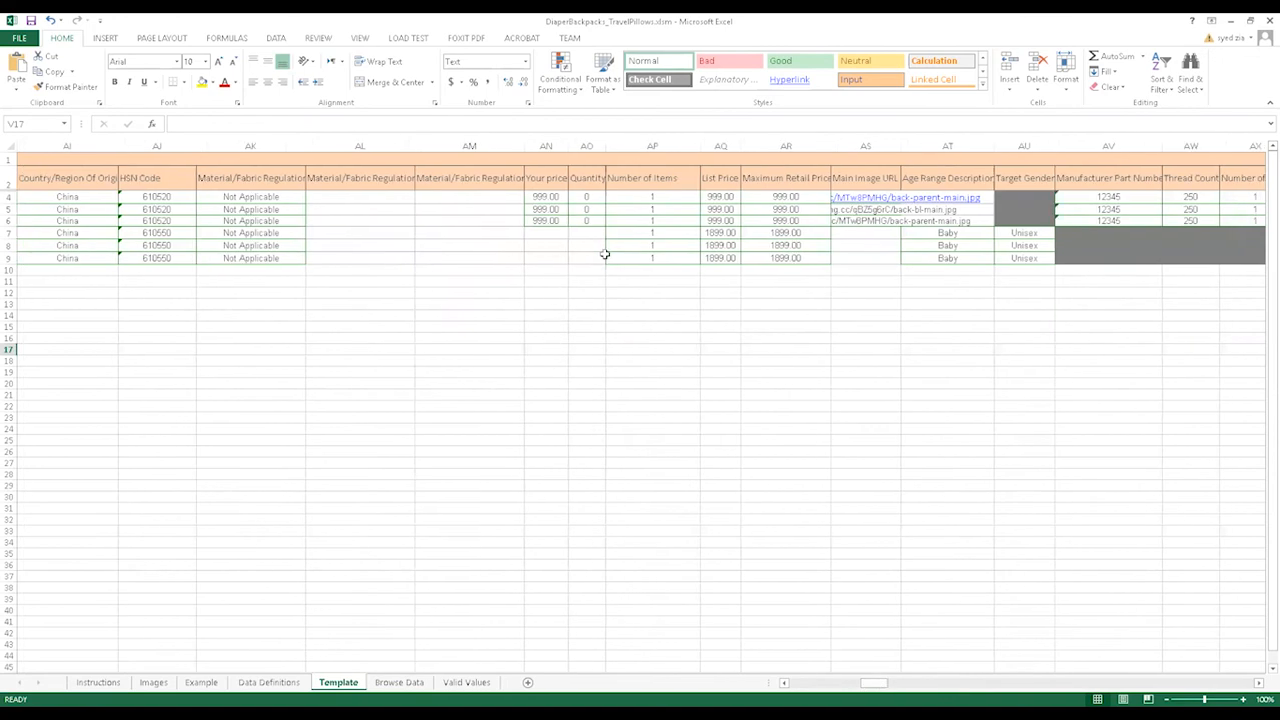
# - Enter 1899 as Your price for the three backpack rows, 7 to 9
pyautogui.click(810, 234)
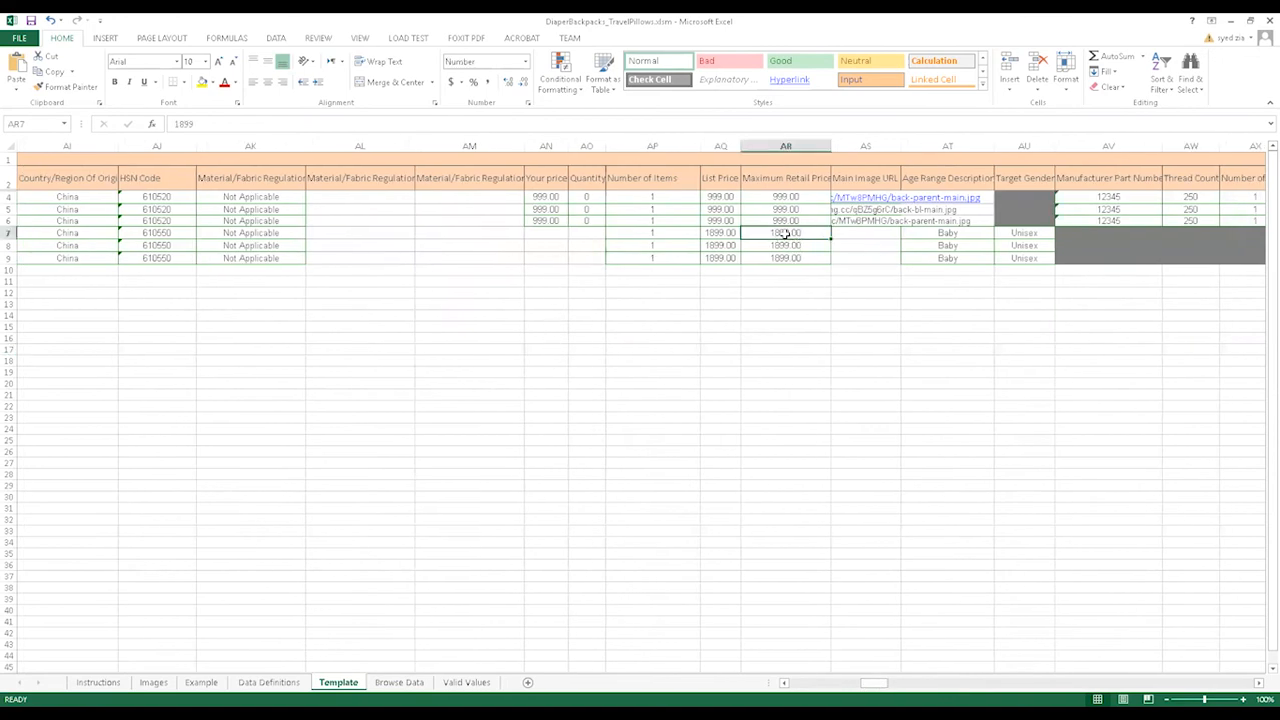
pyautogui.hotkey('ctrl', 'c')
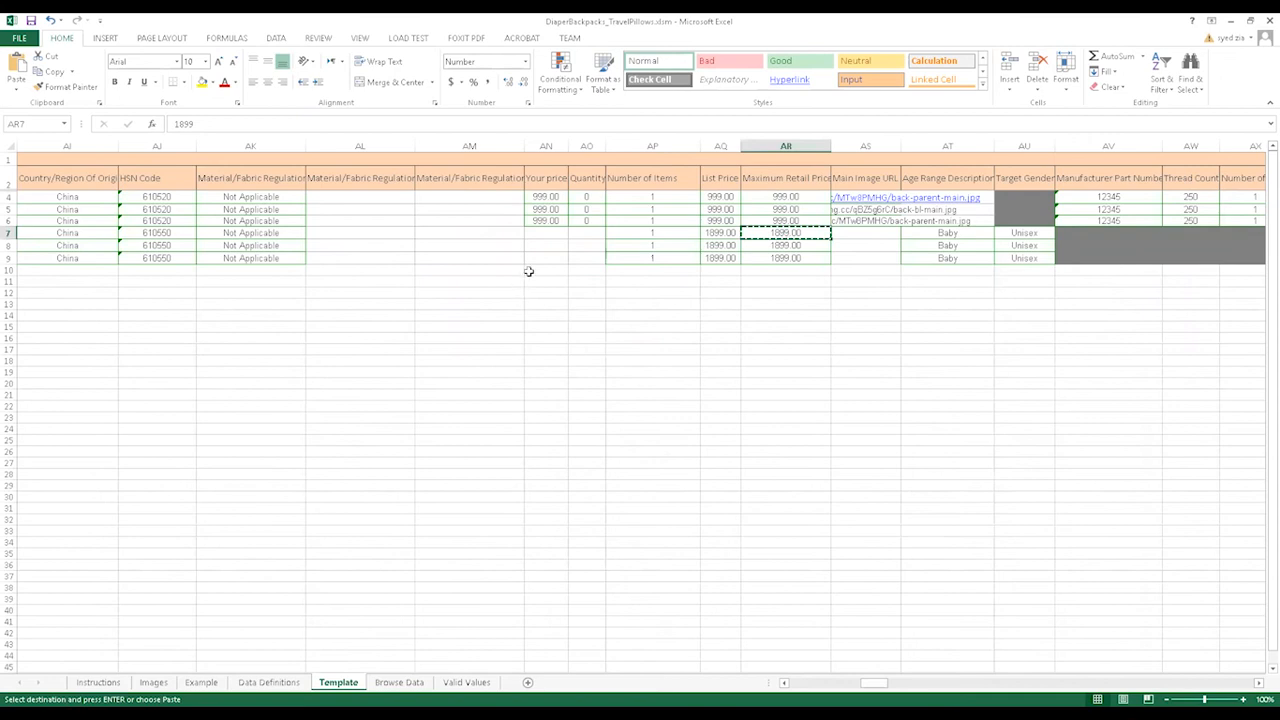
pyautogui.click(548, 233)
pyautogui.hotkey('ctrl', 'v')
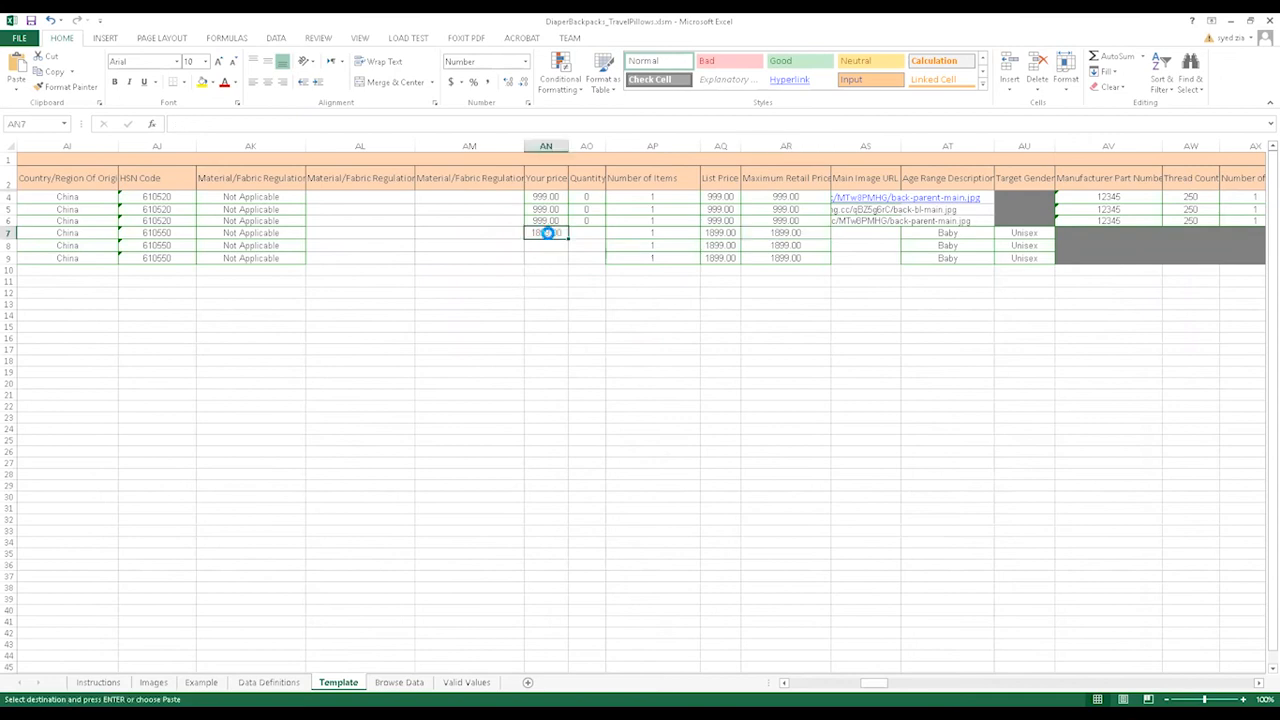
pyautogui.press('Escape')
pyautogui.press('Down')
pyautogui.write('18')
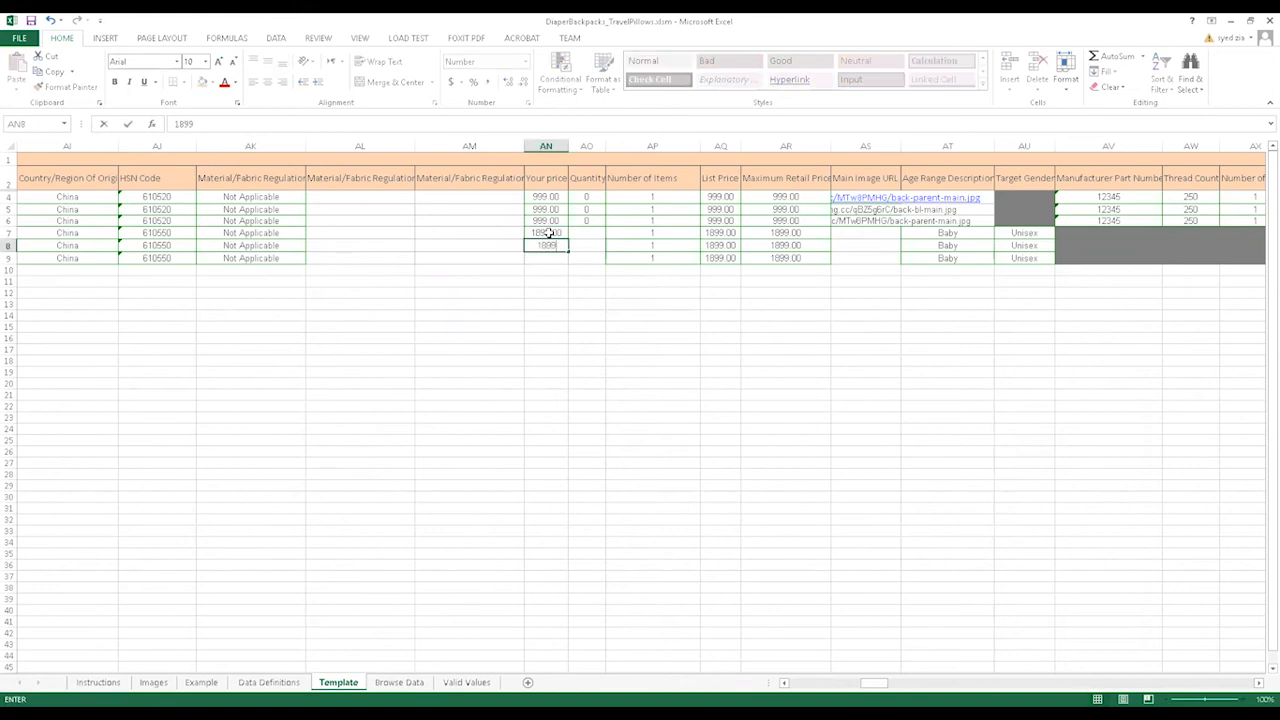
pyautogui.write('99')
pyautogui.press('Return')
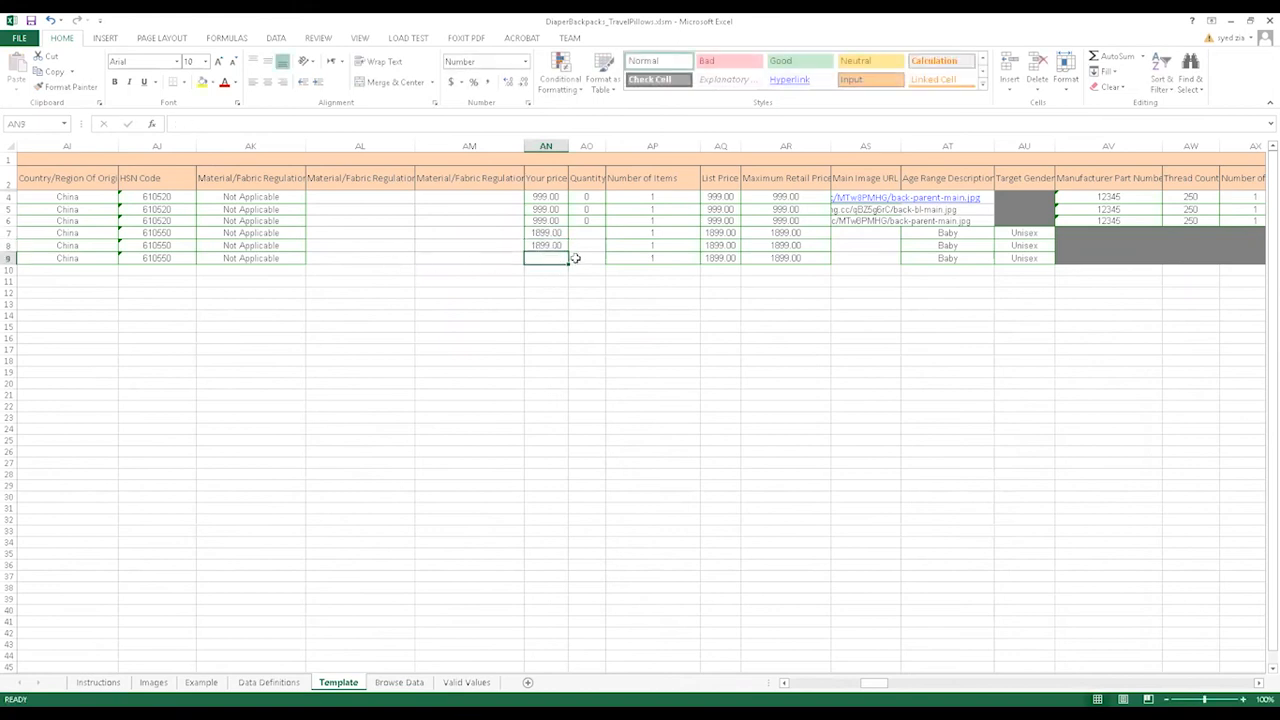
pyautogui.hotkey('ctrl', 'd')
# - Fill the Quantity value 0 from row 6 down through backpack rows 7 to 9
pyautogui.click(589, 220)
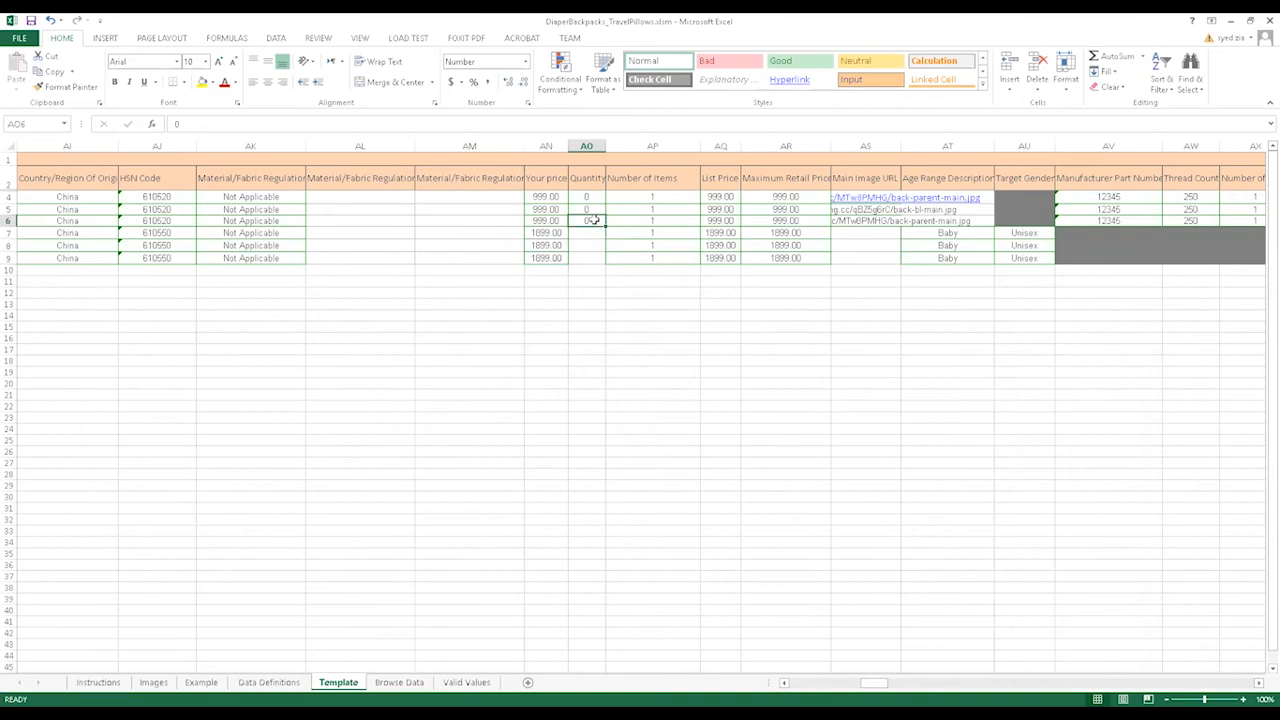
pyautogui.moveTo(606, 224); pyautogui.dragTo(601, 260)
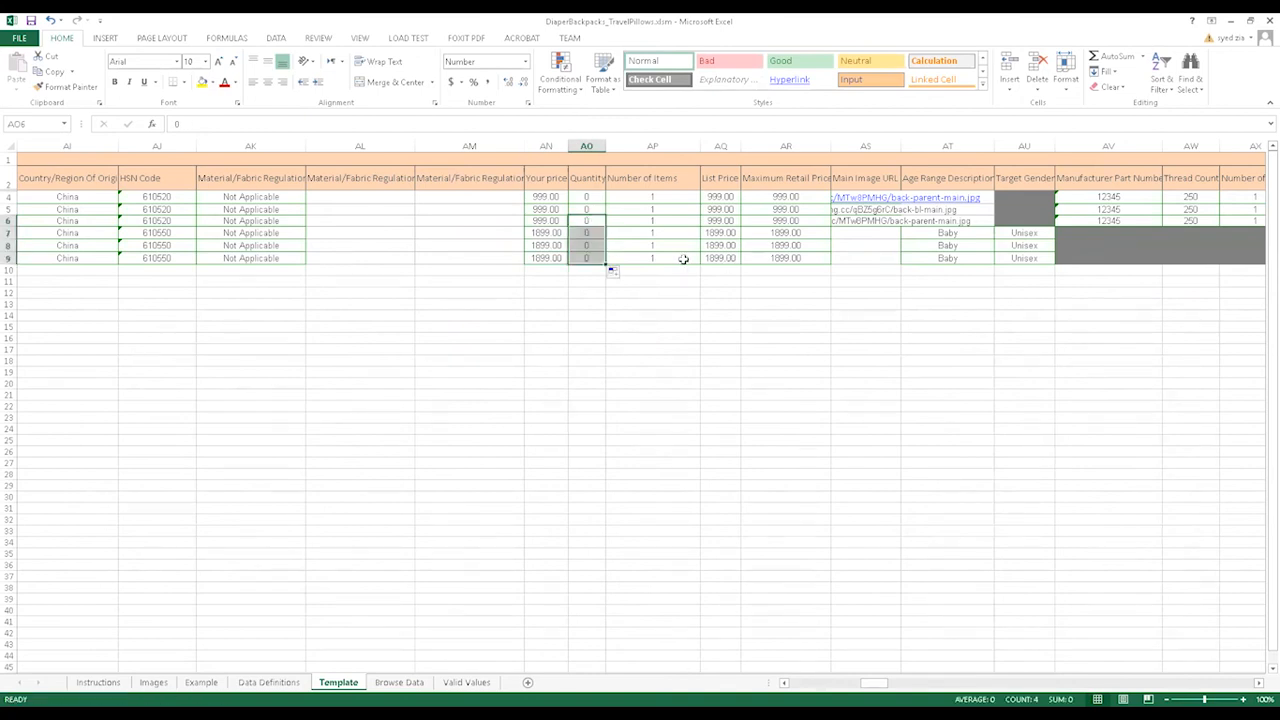
pyautogui.click(866, 234)
# - In the Variation section, set Parentage to Parent for row 7 and Child for rows 8 and 9
pyautogui.moveTo(880, 688); pyautogui.dragTo(928, 684)
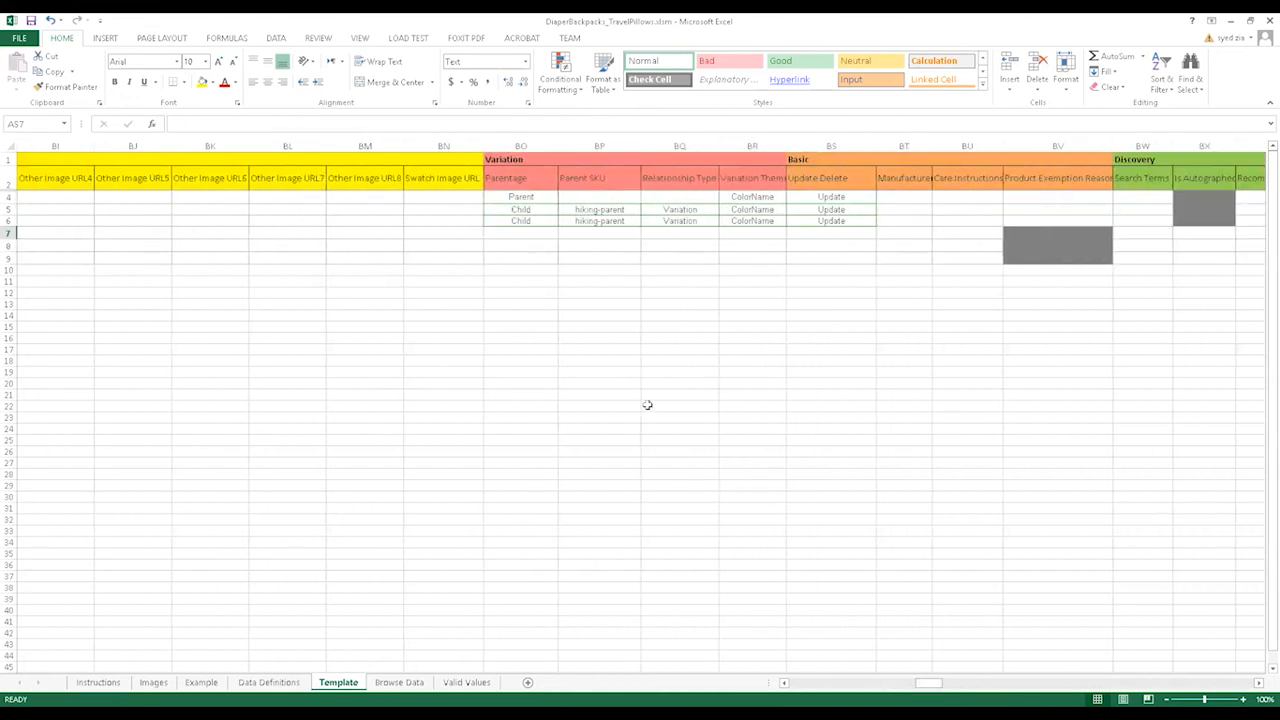
pyautogui.click(527, 234)
pyautogui.click(563, 233)
pyautogui.click(531, 244)
pyautogui.click(533, 245)
pyautogui.click(563, 248)
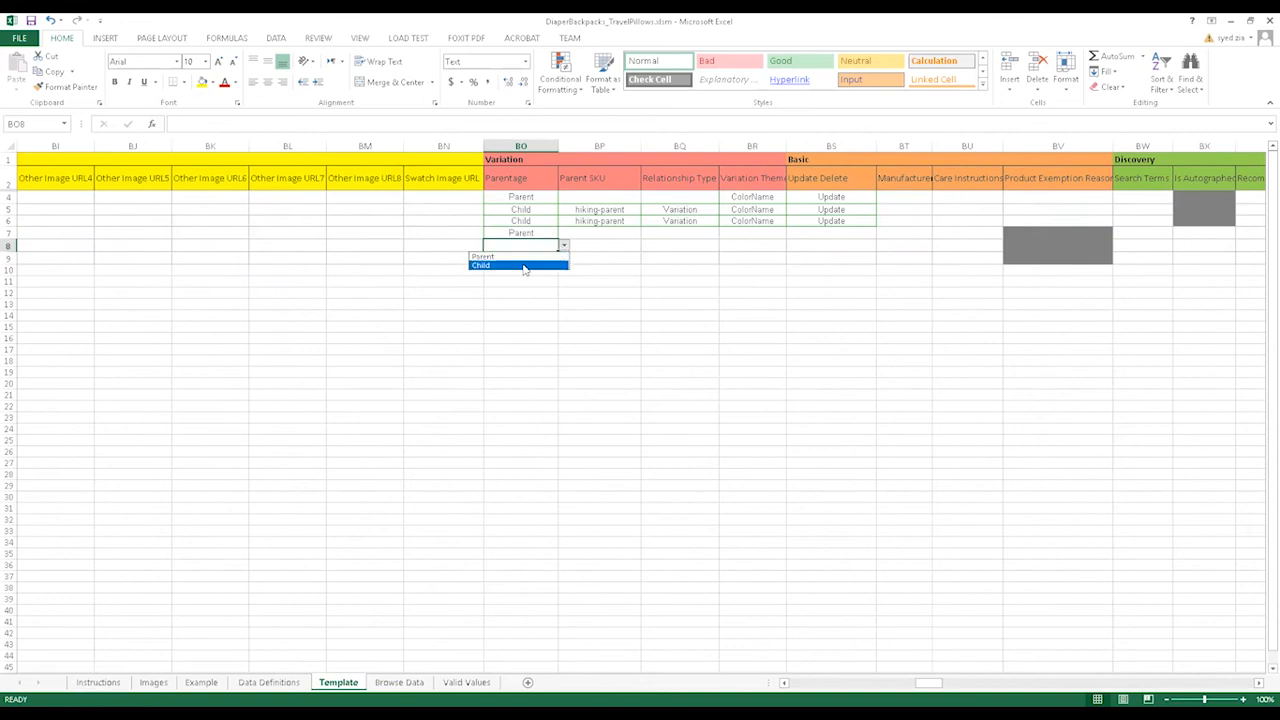
pyautogui.click(528, 266)
pyautogui.click(528, 258)
pyautogui.click(564, 260)
pyautogui.click(526, 278)
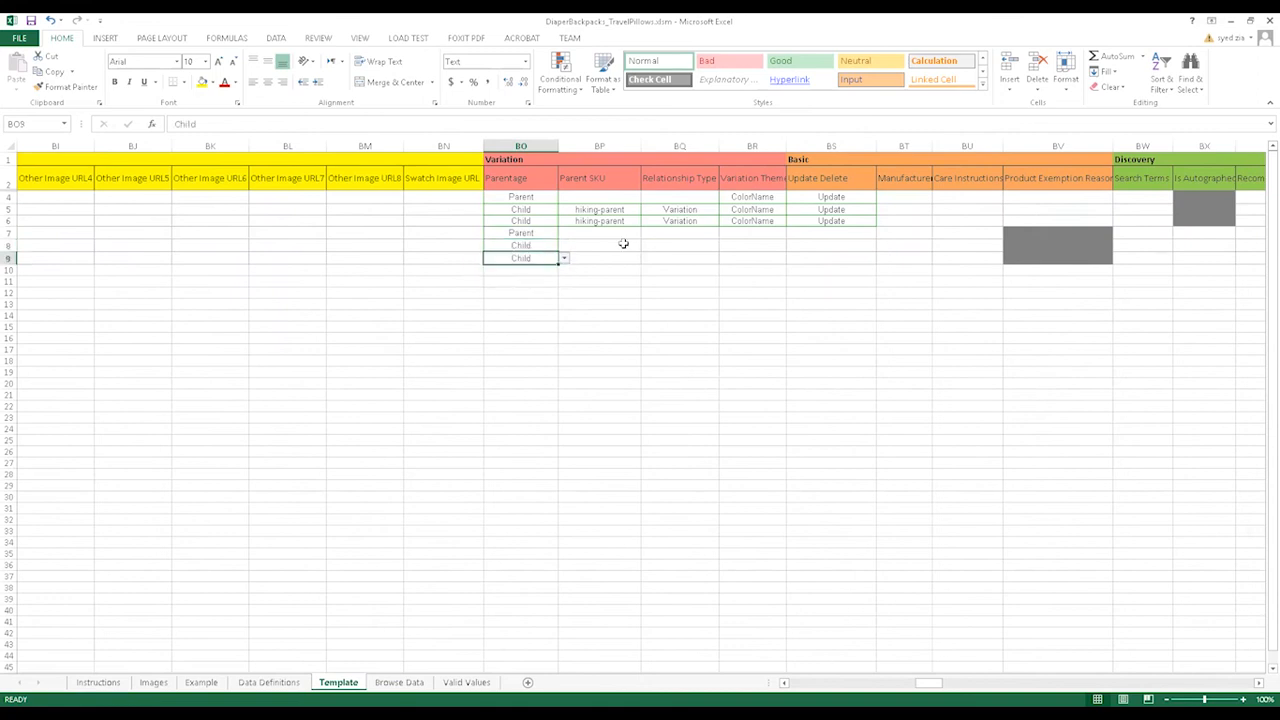
pyautogui.click(599, 245)
pyautogui.click(588, 234)
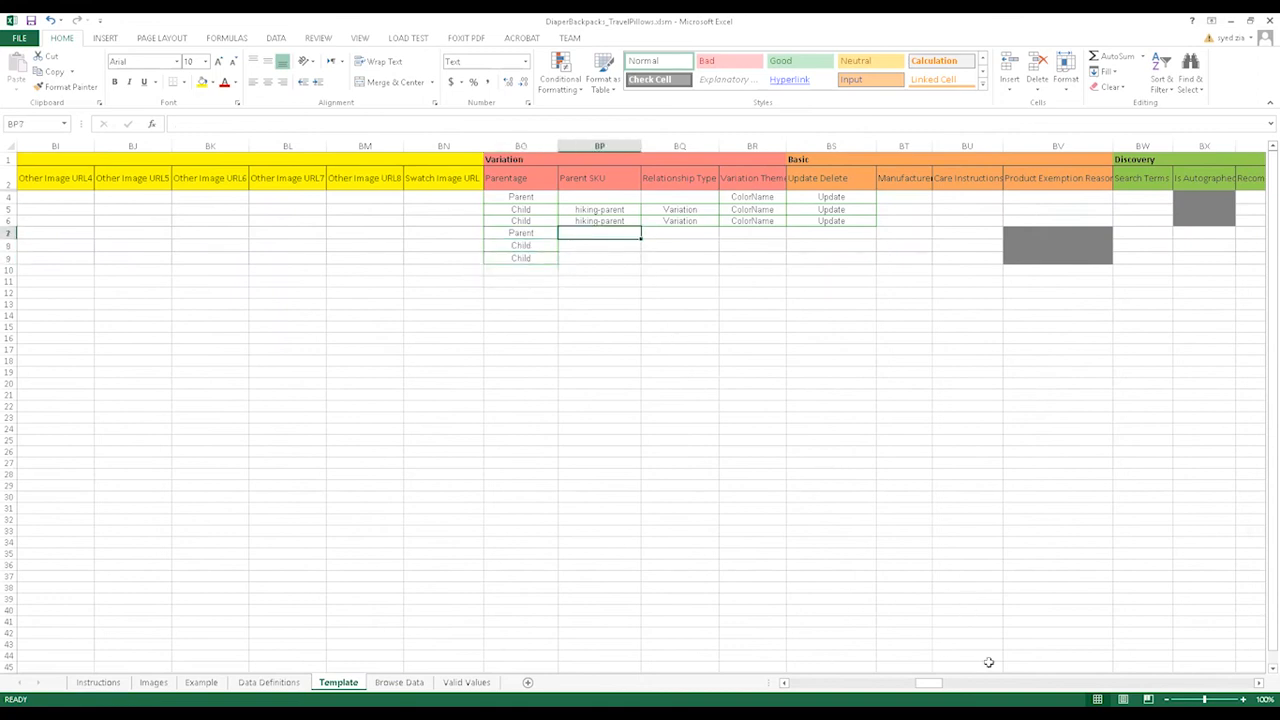
pyautogui.moveTo(926, 688); pyautogui.dragTo(768, 686)
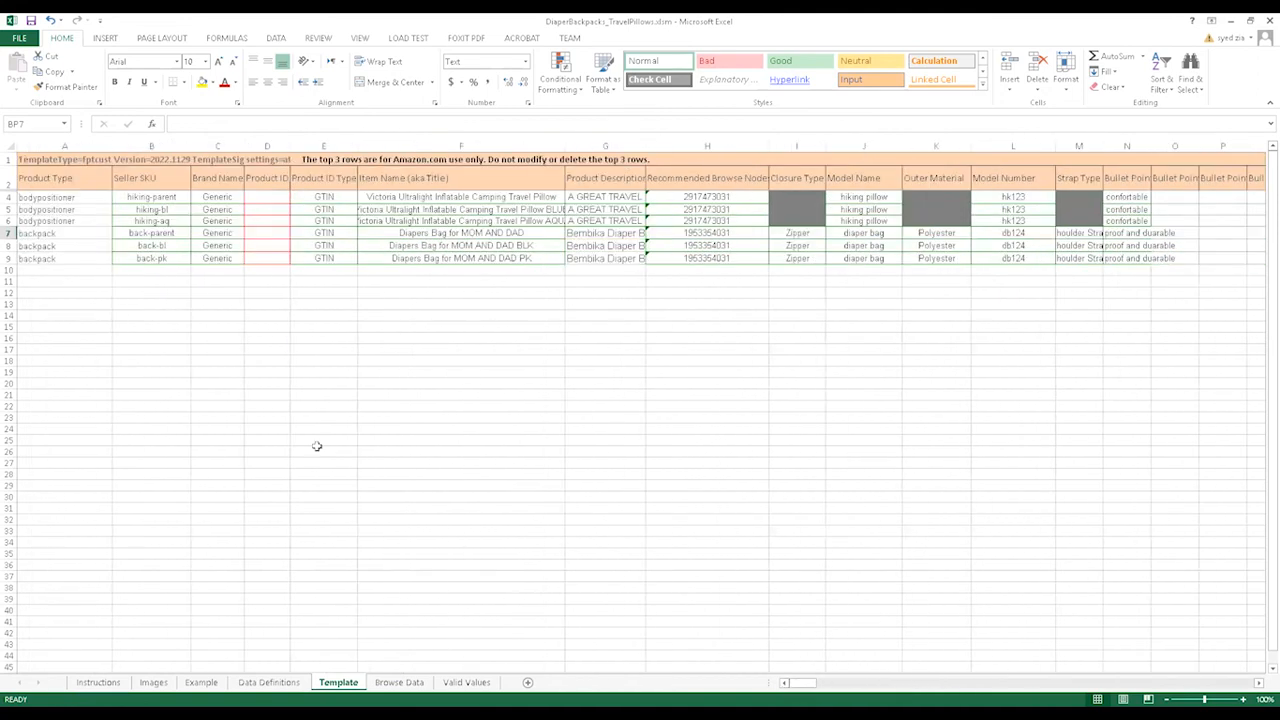
pyautogui.click(173, 234)
pyautogui.hotkey('ctrl', 'c')
pyautogui.press('Escape')
pyautogui.moveTo(820, 684); pyautogui.dragTo(924, 684)
pyautogui.click(748, 248)
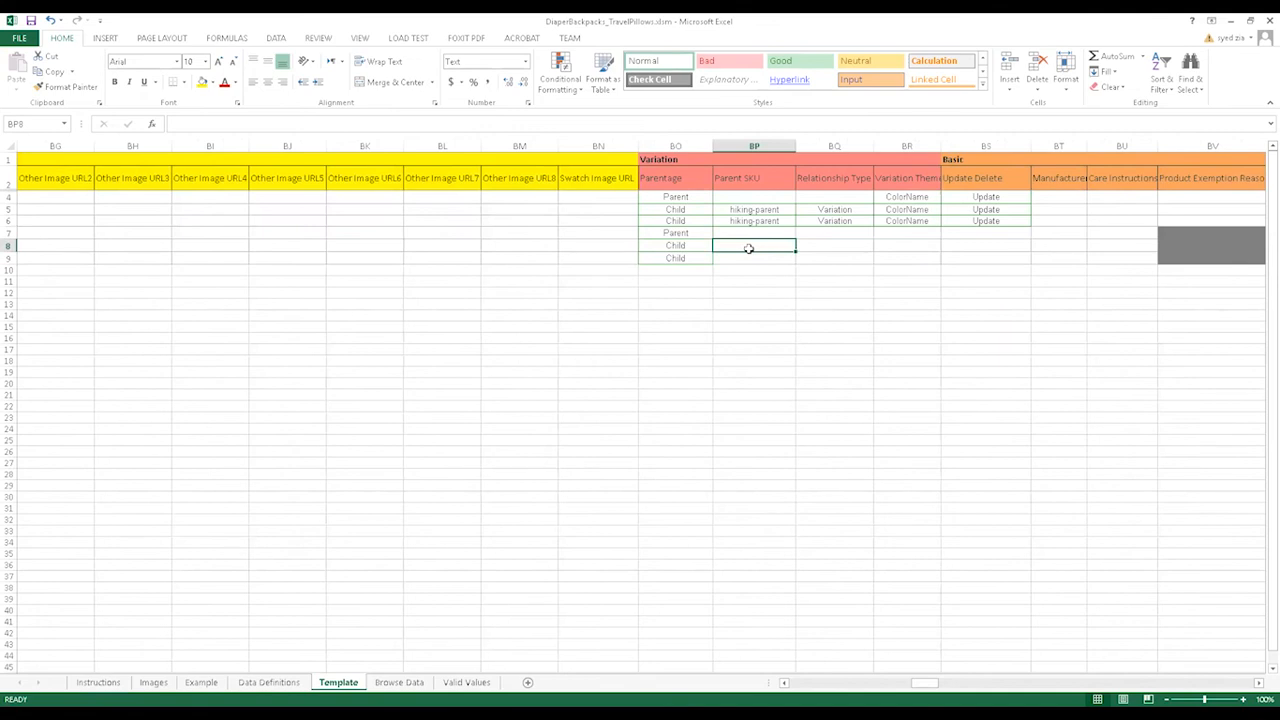
# - Copy the Seller SKU back-parent from row 7 into Parent SKU of row 8 and fill it down to row 9
pyautogui.moveTo(930, 685); pyautogui.dragTo(795, 683)
pyautogui.click(153, 229)
pyautogui.hotkey('ctrl', 'c')
pyautogui.moveTo(808, 684); pyautogui.dragTo(922, 679)
pyautogui.click(872, 247)
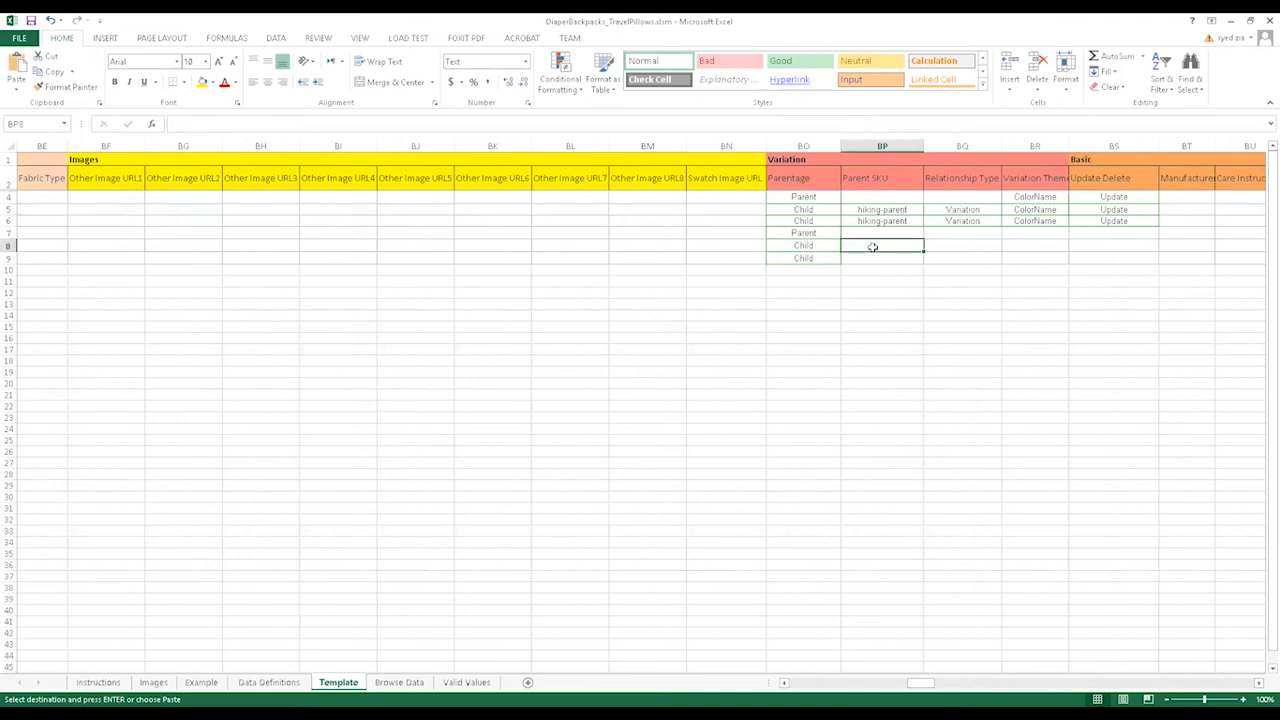
pyautogui.hotkey('ctrl', 'v')
pyautogui.press('Escape')
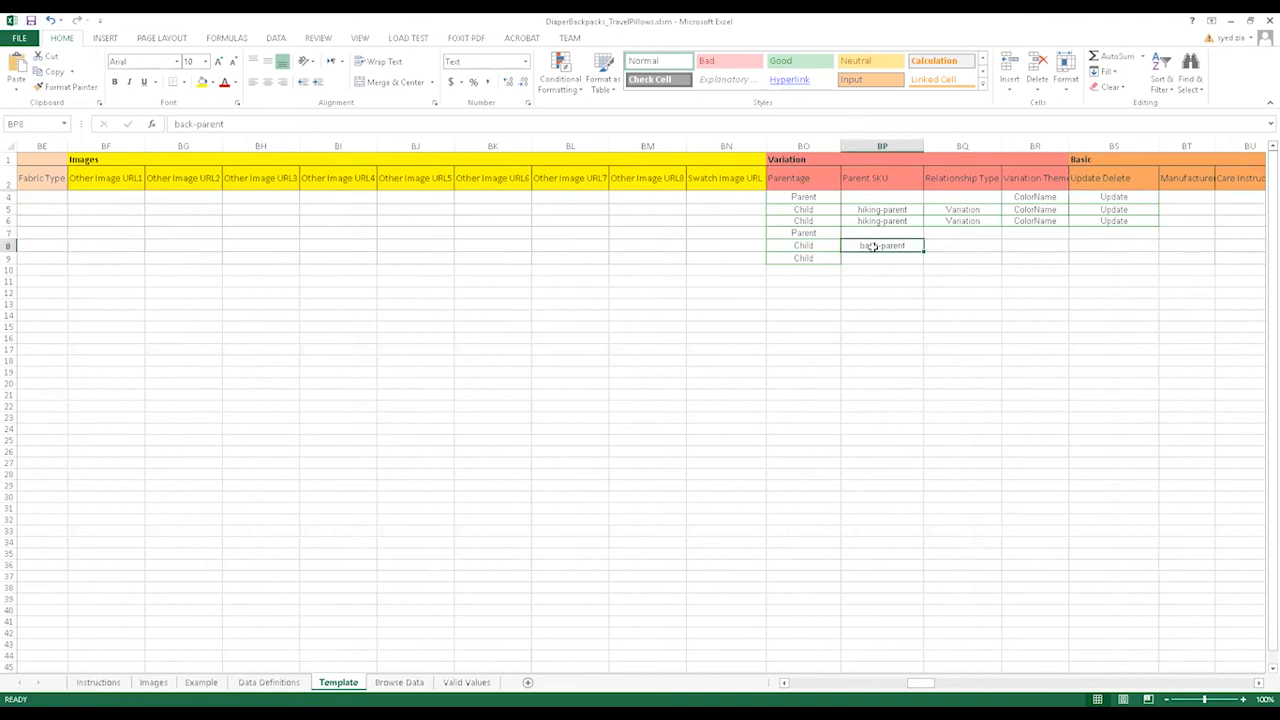
pyautogui.hotkey('ctrl', 'c')
pyautogui.press('Escape')
pyautogui.click(876, 257)
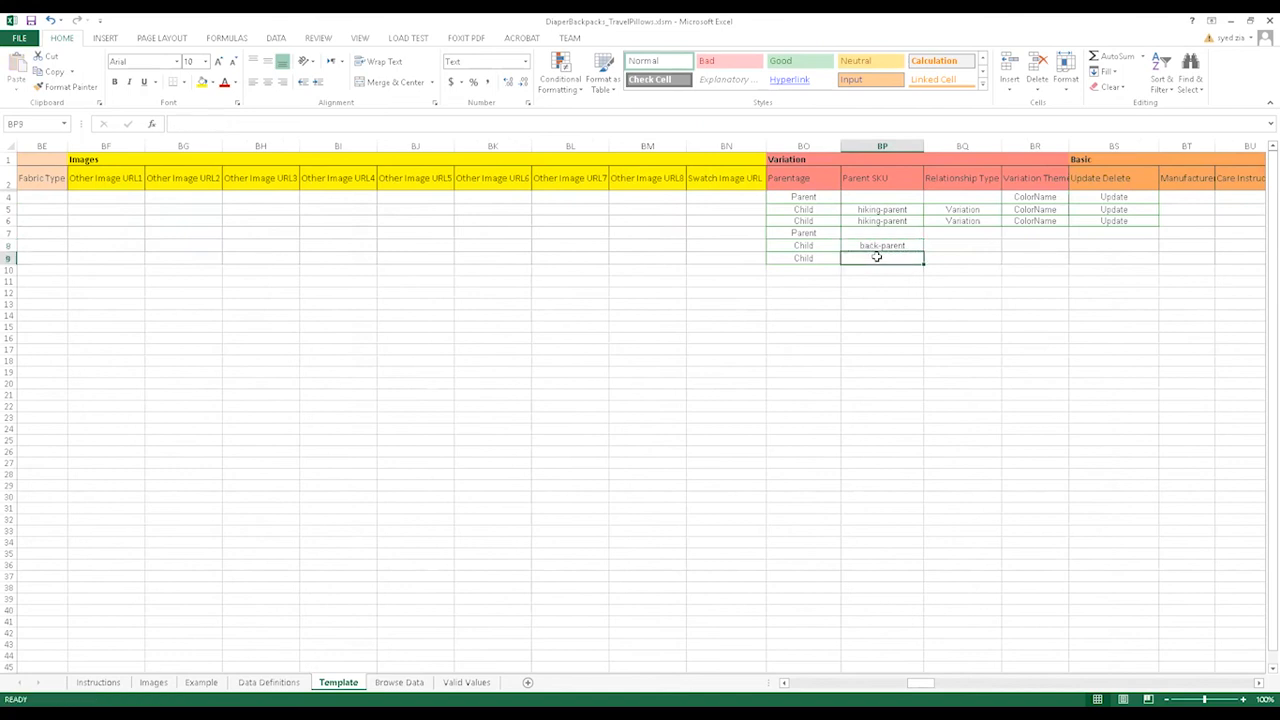
pyautogui.click(895, 247)
pyautogui.moveTo(922, 253); pyautogui.dragTo(929, 268)
# - Set Relationship Type to Variation for the child backpacks in rows 8 and 9
pyautogui.click(966, 247)
pyautogui.click(1007, 245)
pyautogui.click(960, 277)
pyautogui.click(974, 258)
pyautogui.click(1007, 258)
pyautogui.click(977, 278)
# - Set Variation Theme to ColorName in row 8 and fill it down to row 9
pyautogui.click(1037, 246)
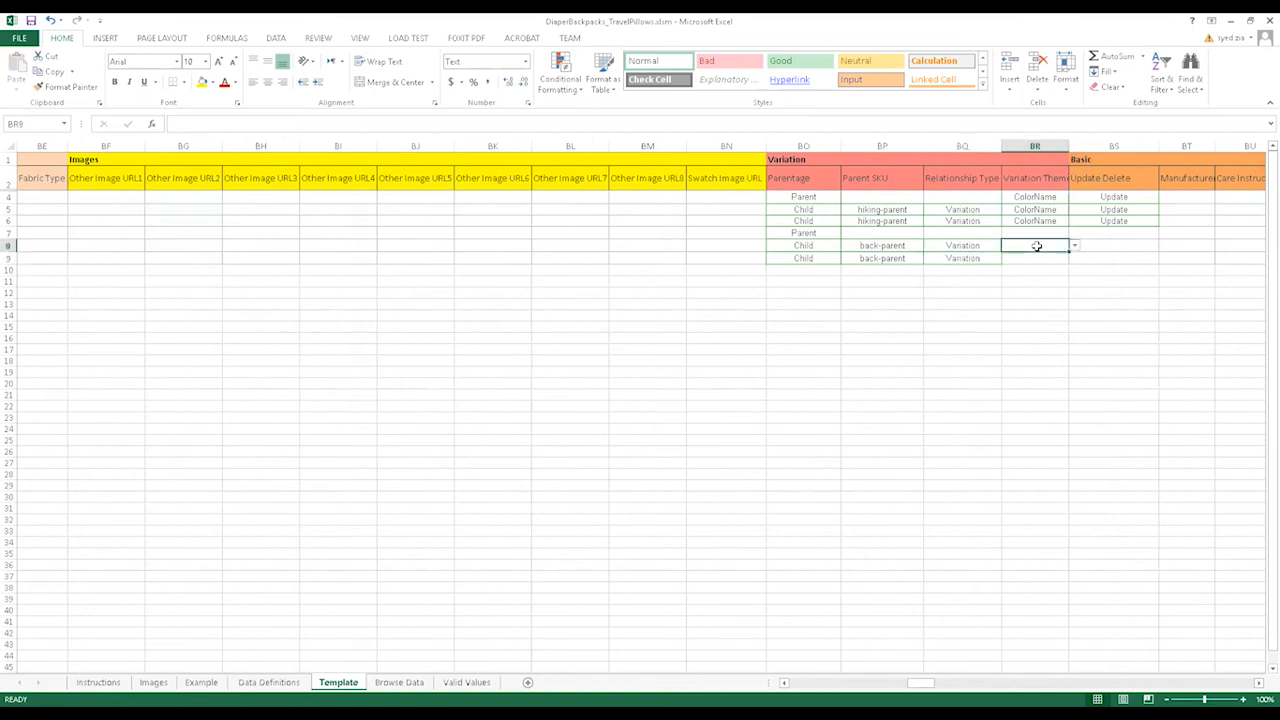
pyautogui.click(1076, 245)
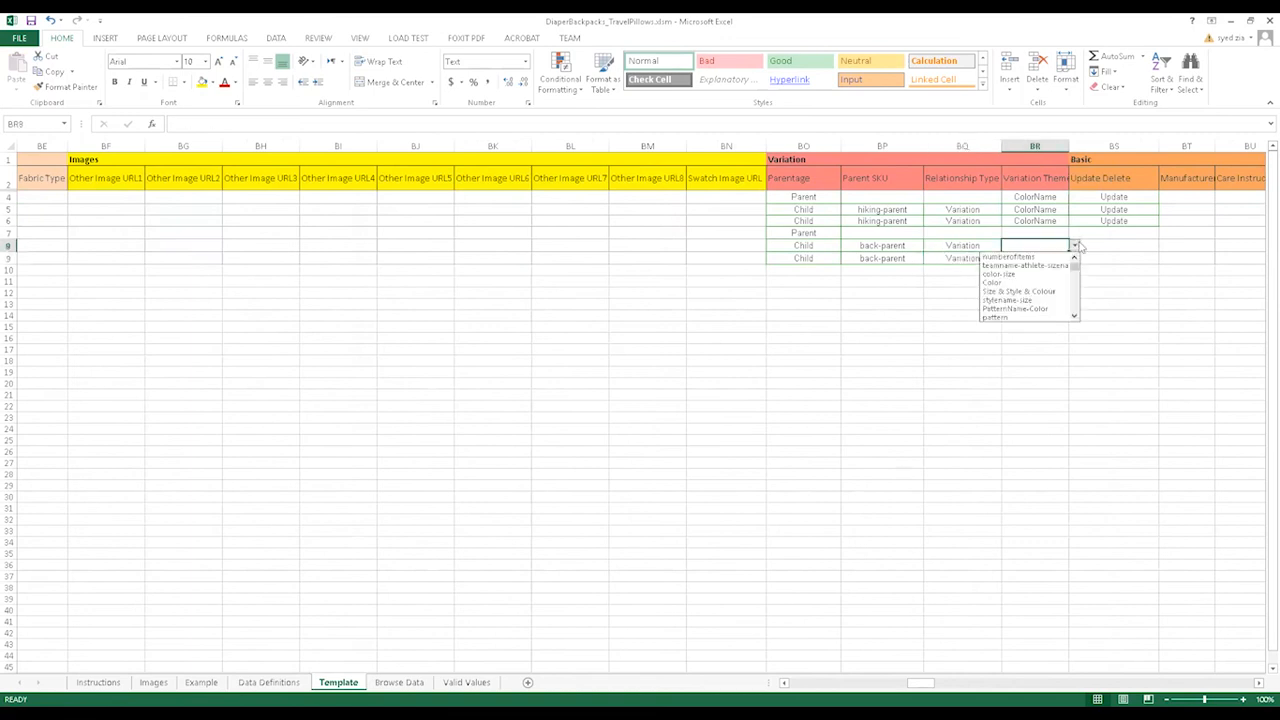
pyautogui.scroll(-5, 1067, 283)
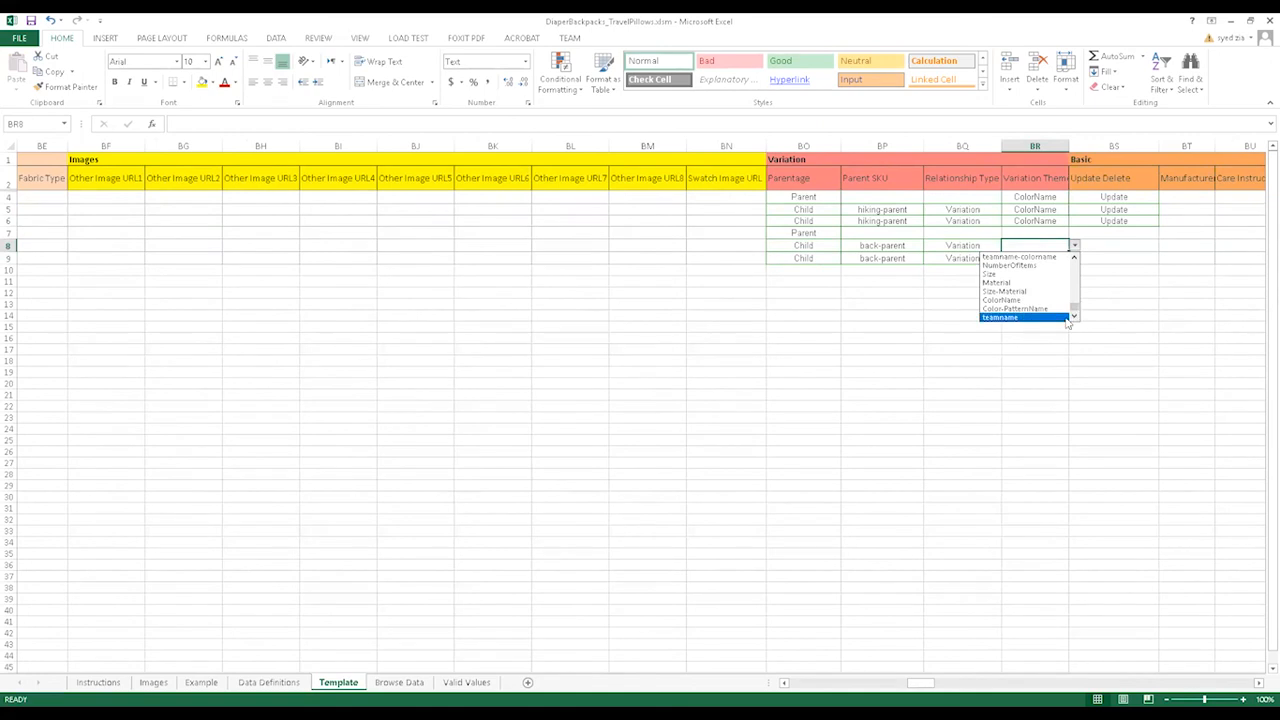
pyautogui.click(1048, 300)
pyautogui.click(1038, 258)
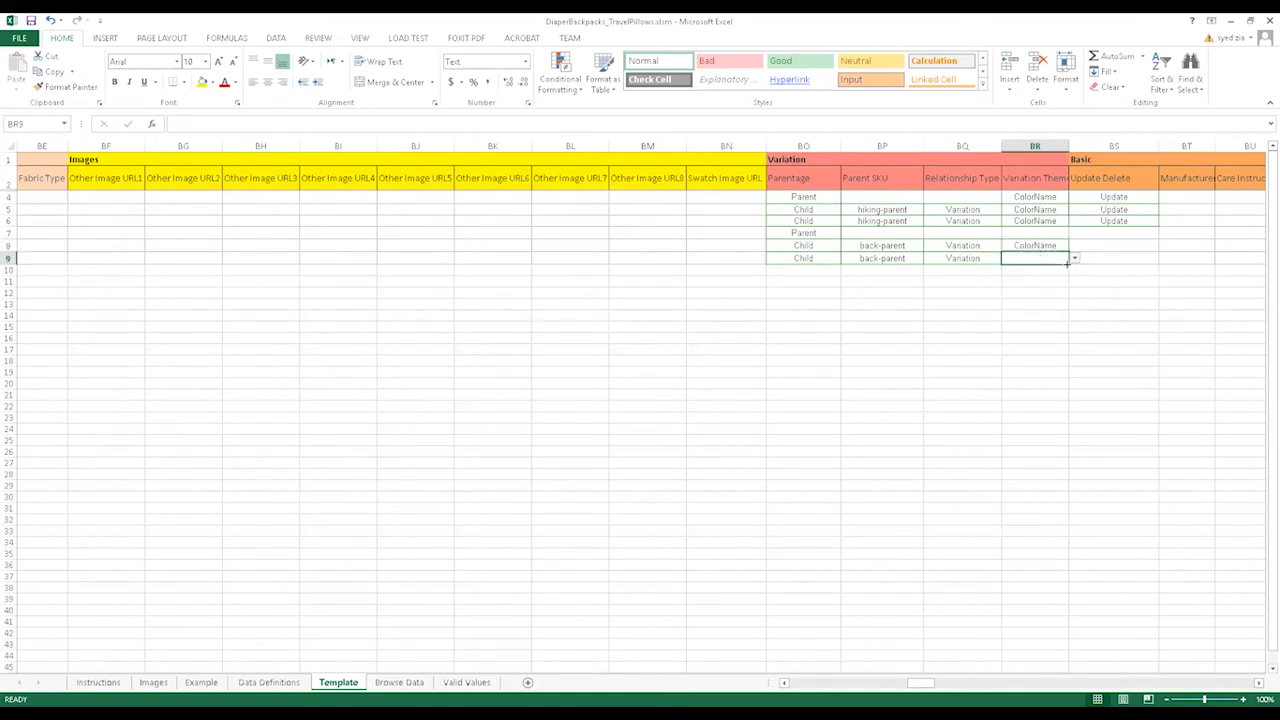
pyautogui.click(1075, 260)
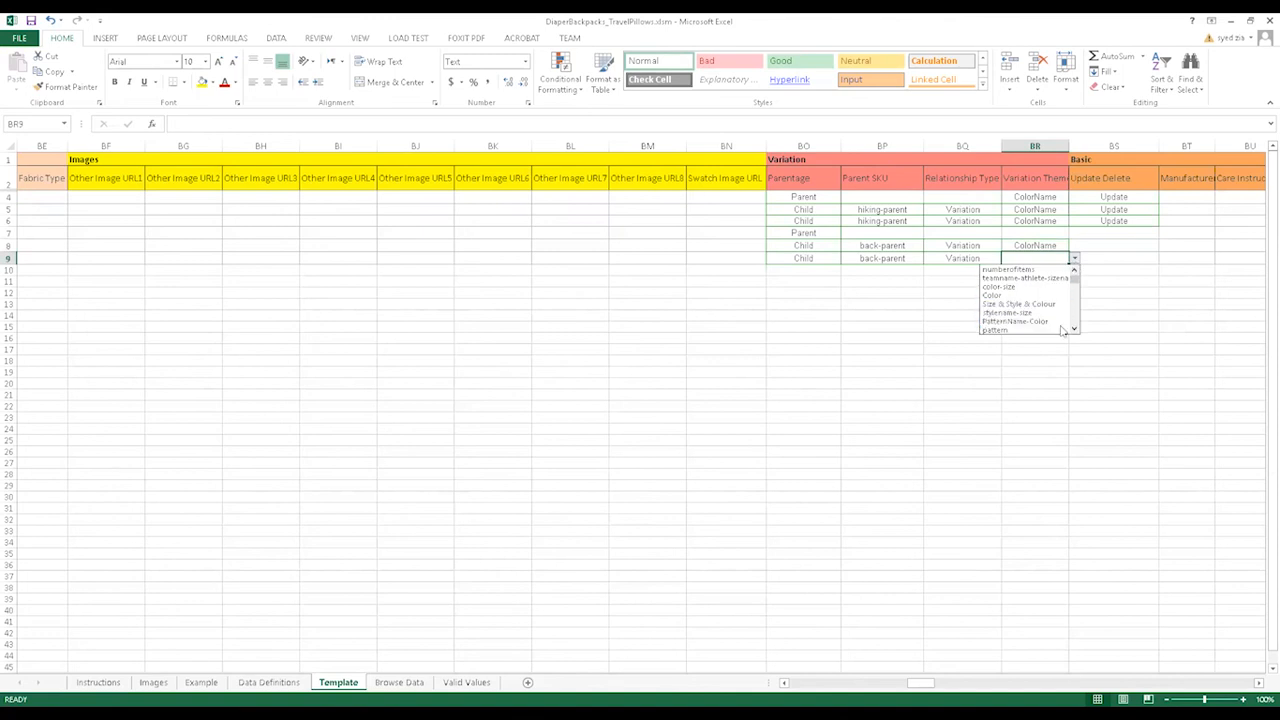
pyautogui.click(1108, 301)
pyautogui.click(1052, 244)
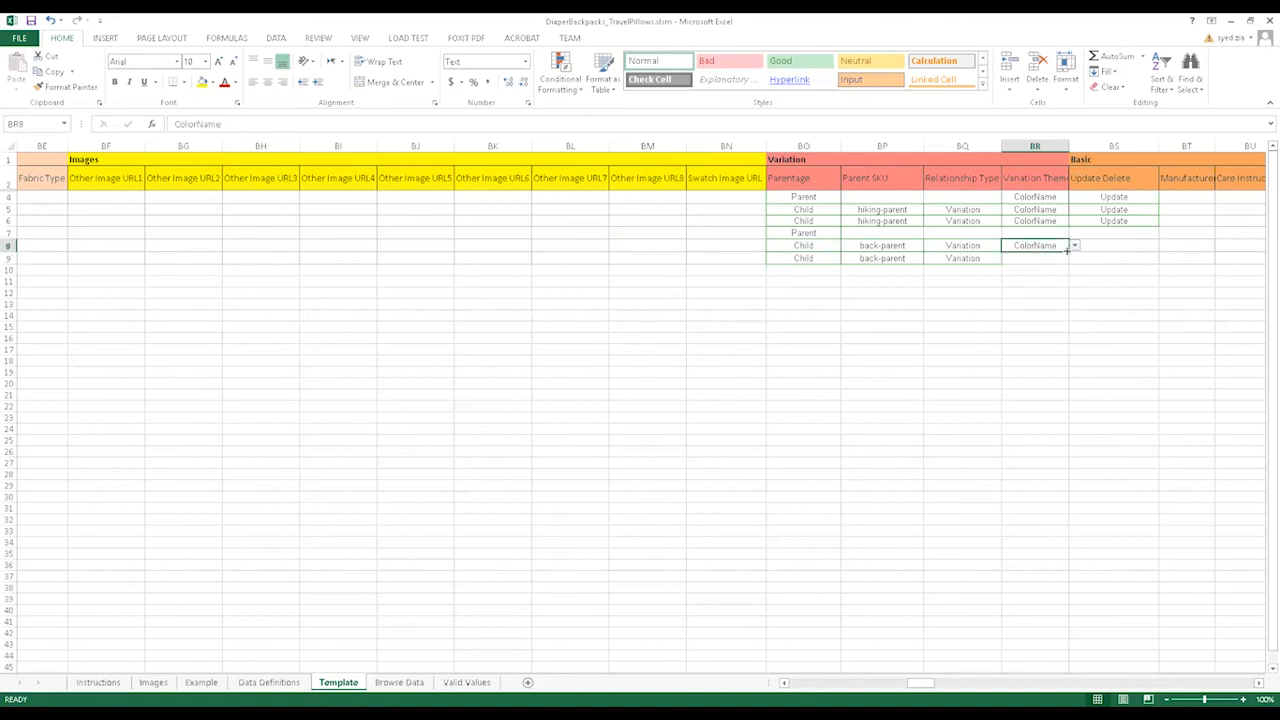
pyautogui.moveTo(1069, 252); pyautogui.dragTo(1068, 264)
# - Fill the ColorName variation theme from row 6 down to the parent backpack in row 7
pyautogui.click(1036, 236)
pyautogui.click(1036, 244)
pyautogui.click(1040, 221)
pyautogui.moveTo(1069, 227); pyautogui.dragTo(1100, 242)
# - Set Update Delete to Update in row 7 and fill it down through row 9
pyautogui.click(1100, 236)
pyautogui.click(1164, 234)
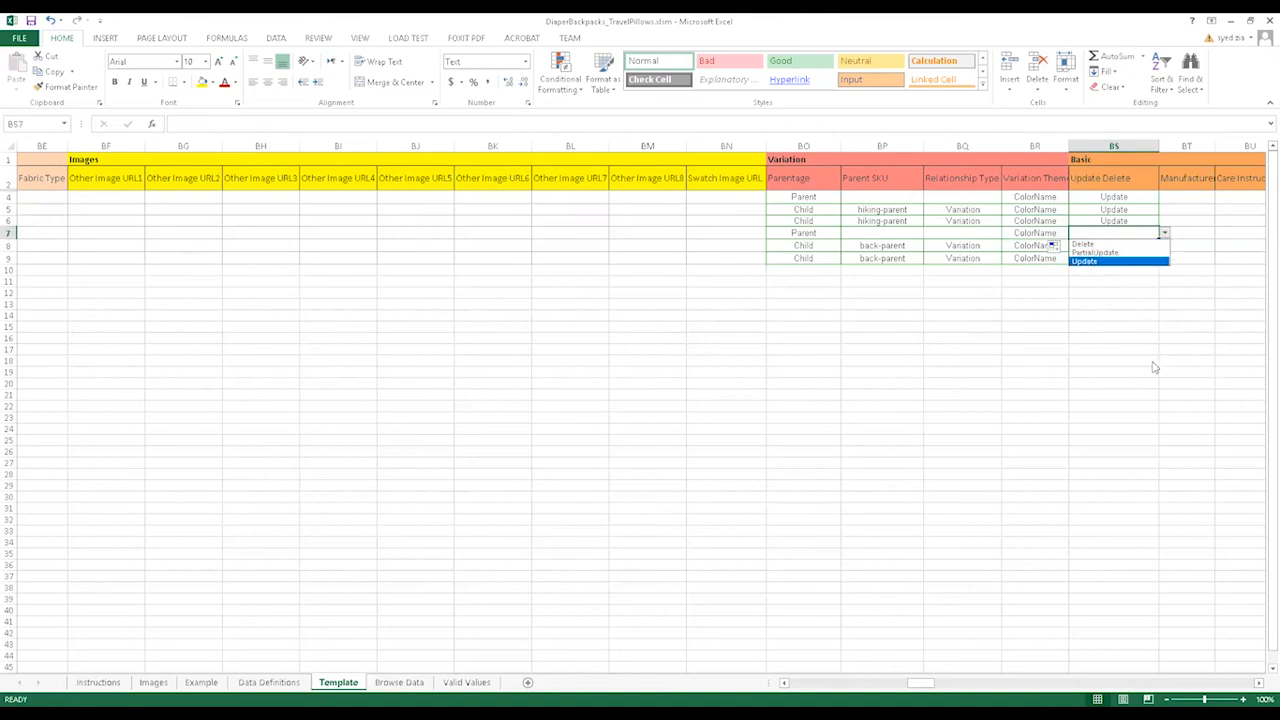
pyautogui.click(1100, 260)
pyautogui.click(1120, 246)
pyautogui.click(1164, 246)
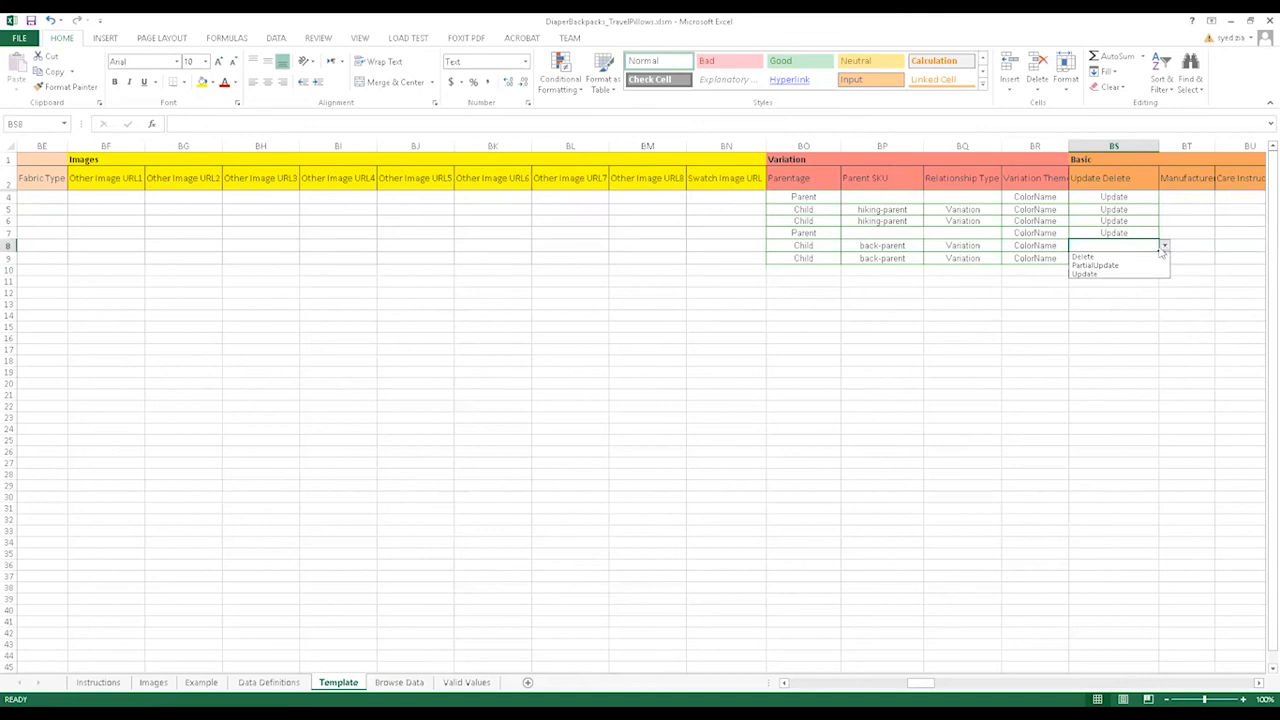
pyautogui.press('Escape')
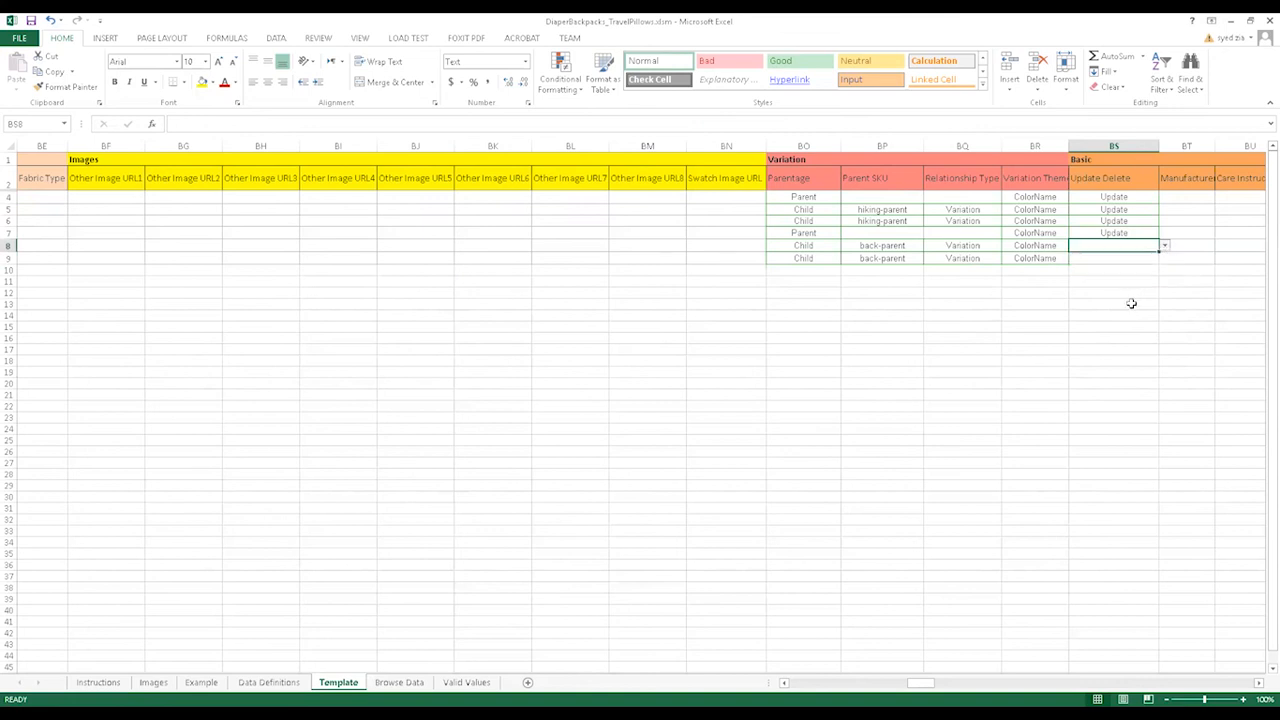
pyautogui.click(1129, 232)
pyautogui.moveTo(1159, 236); pyautogui.dragTo(1158, 262)
pyautogui.click(1128, 316)
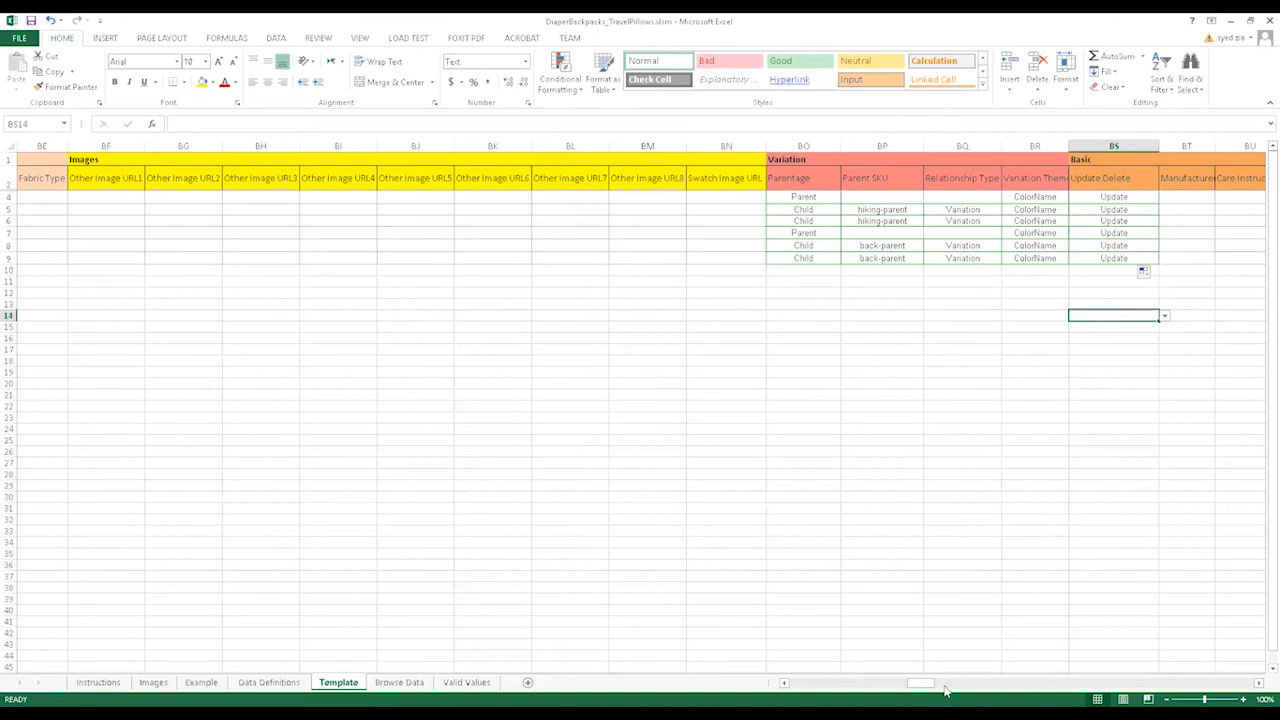
# - Review the completed entries in rows 4 to 9 from Product Type across to the Variation and Basic sections
pyautogui.moveTo(922, 685)
pyautogui.mouseDown()
pyautogui.moveTo(1138, 682)
pyautogui.moveTo(897, 689)
pyautogui.mouseUp()
pyautogui.moveTo(298, 232); pyautogui.dragTo(322, 258)
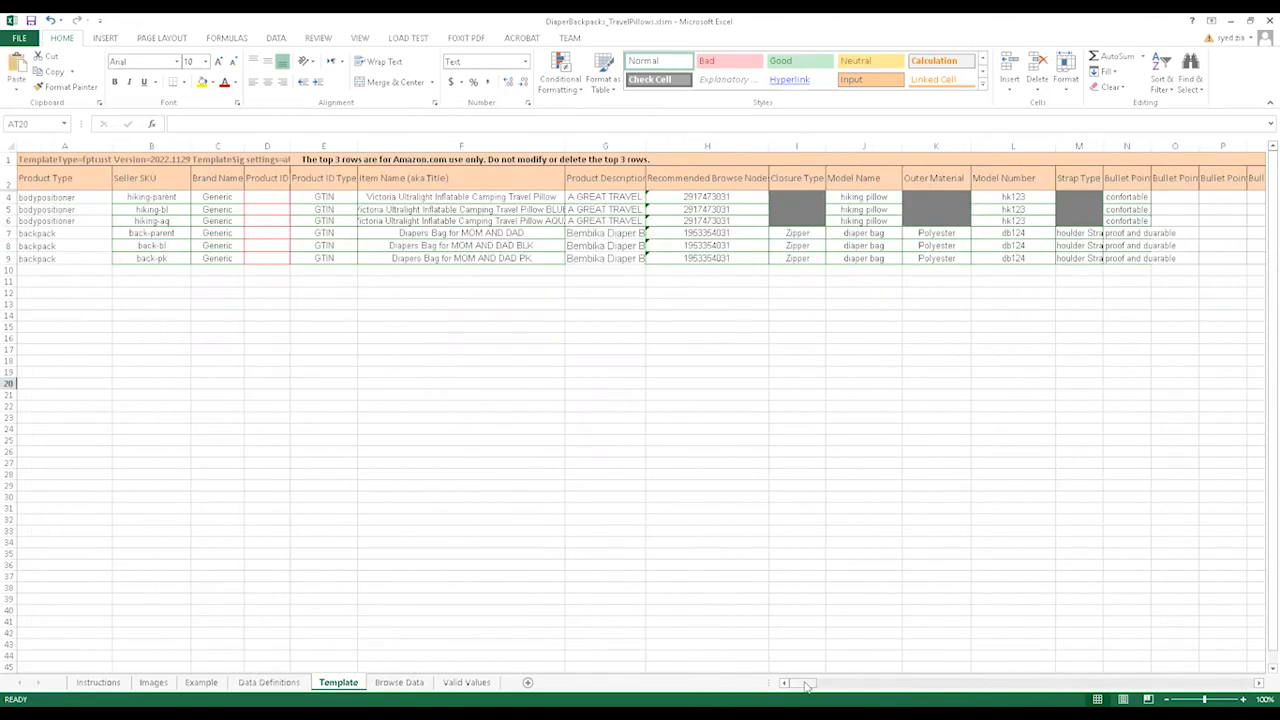
pyautogui.moveTo(806, 687); pyautogui.dragTo(935, 686)
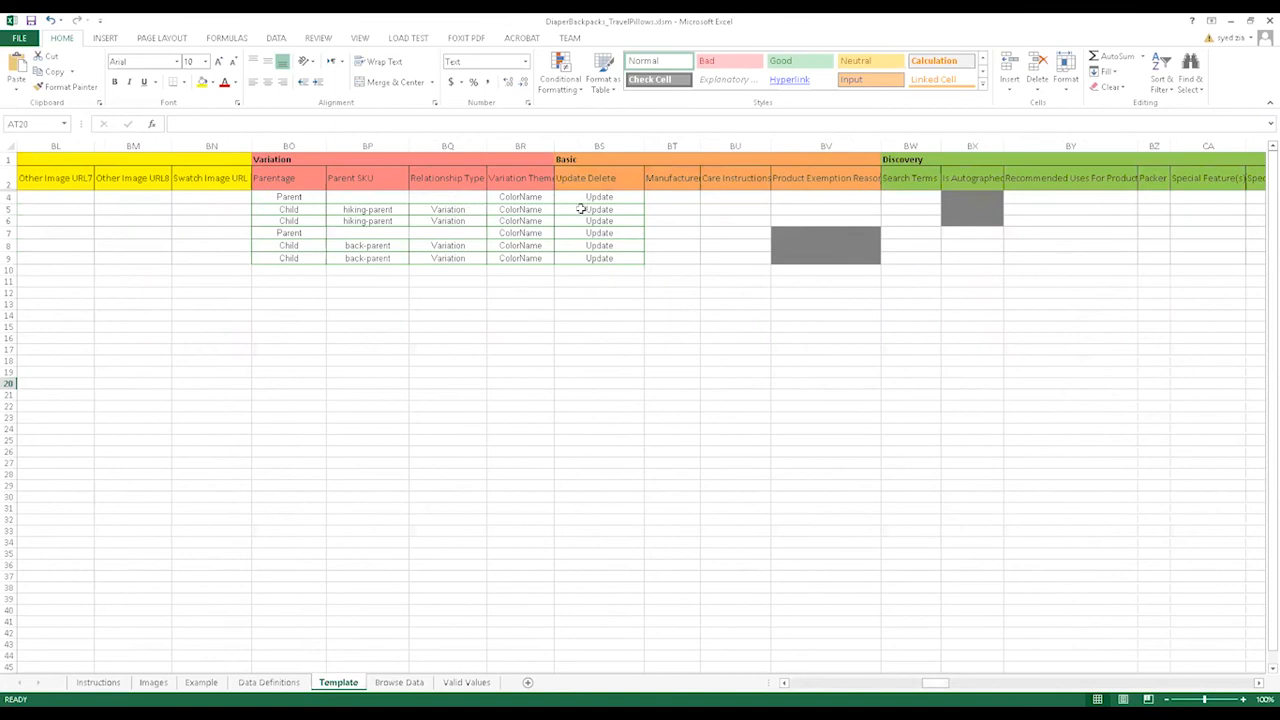
pyautogui.moveTo(933, 685); pyautogui.dragTo(774, 671)
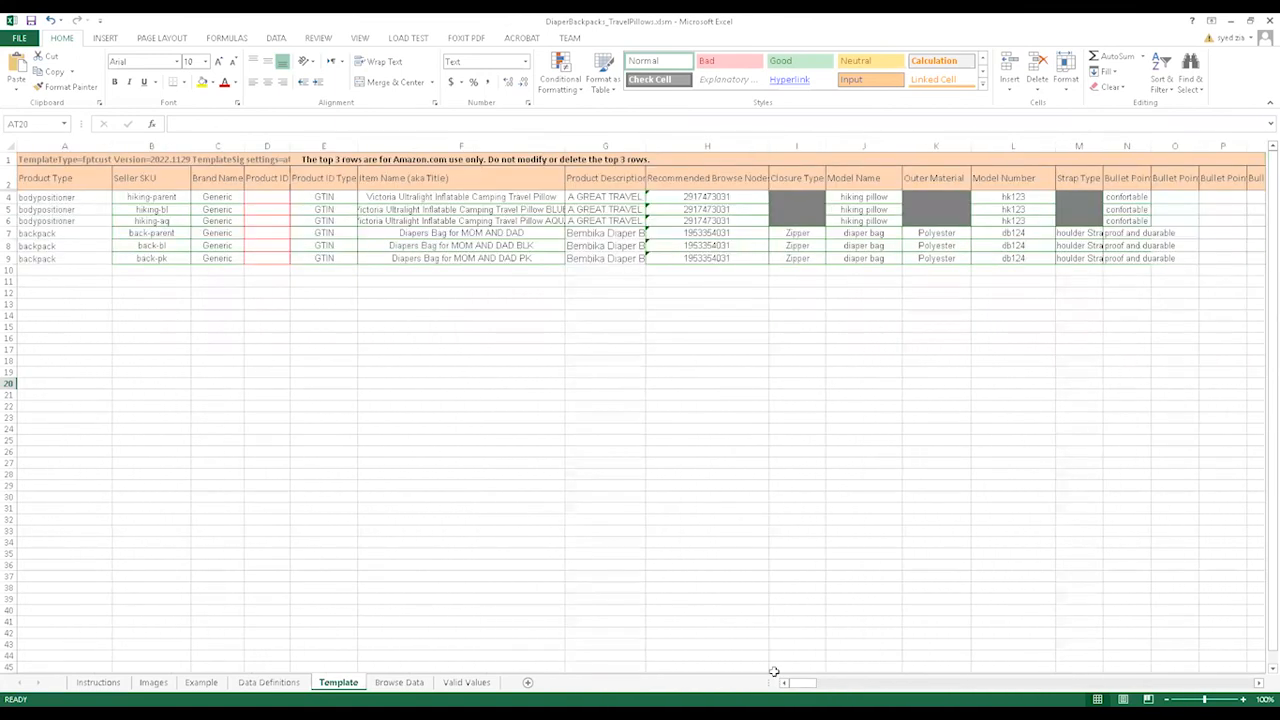
# - Save a copy of DiaperBackpacks_TravelPillows on Local Disk (D:) as an Excel Workbook (*.xlsx)
pyautogui.click(22, 38)
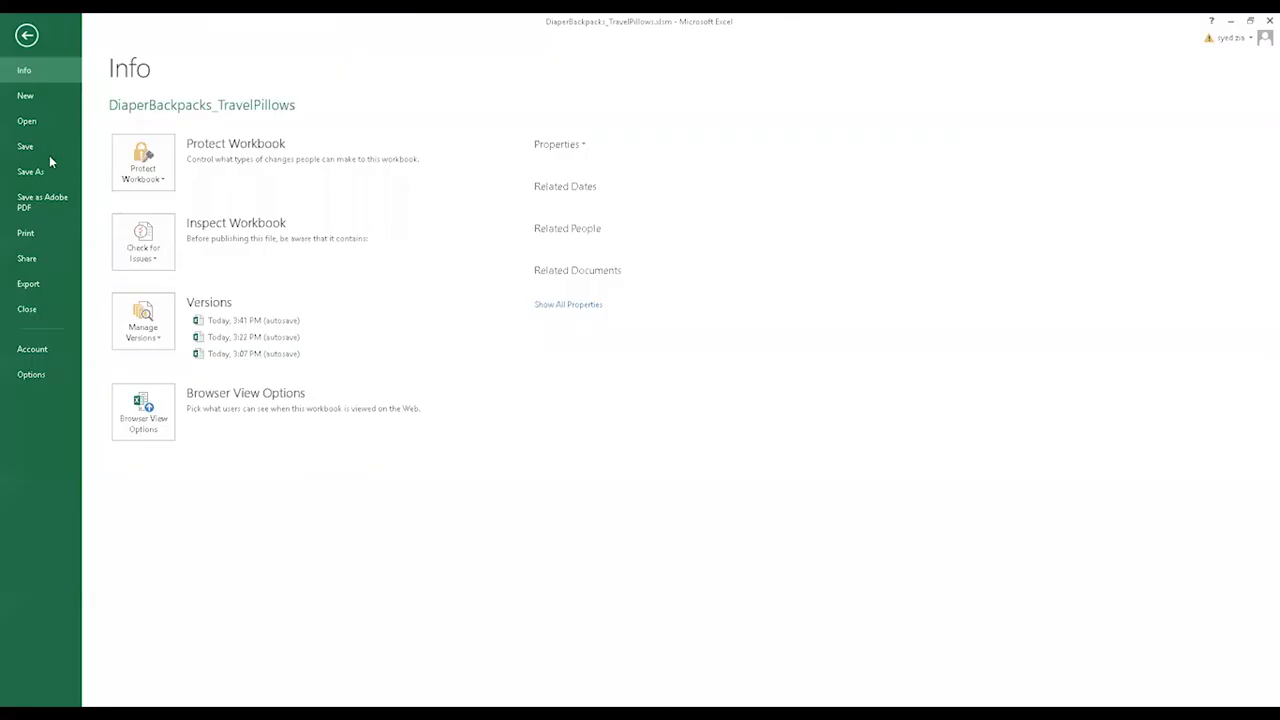
pyautogui.click(38, 172)
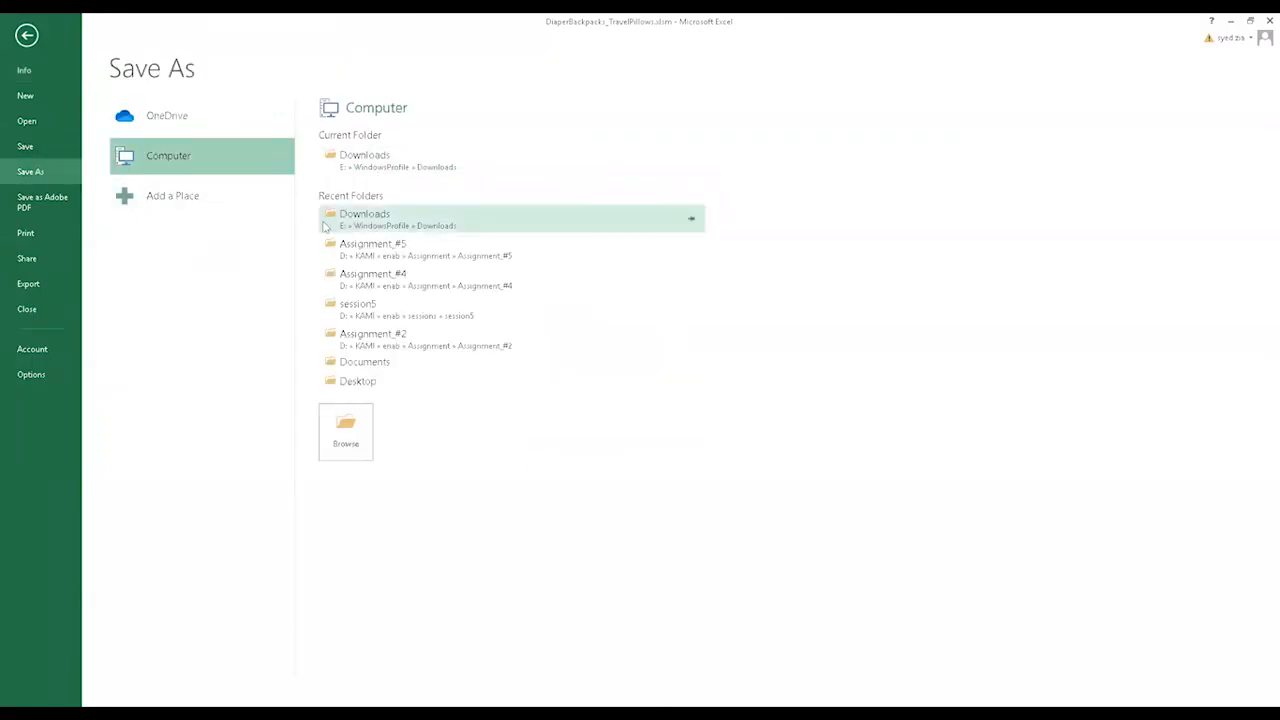
pyautogui.click(397, 311)
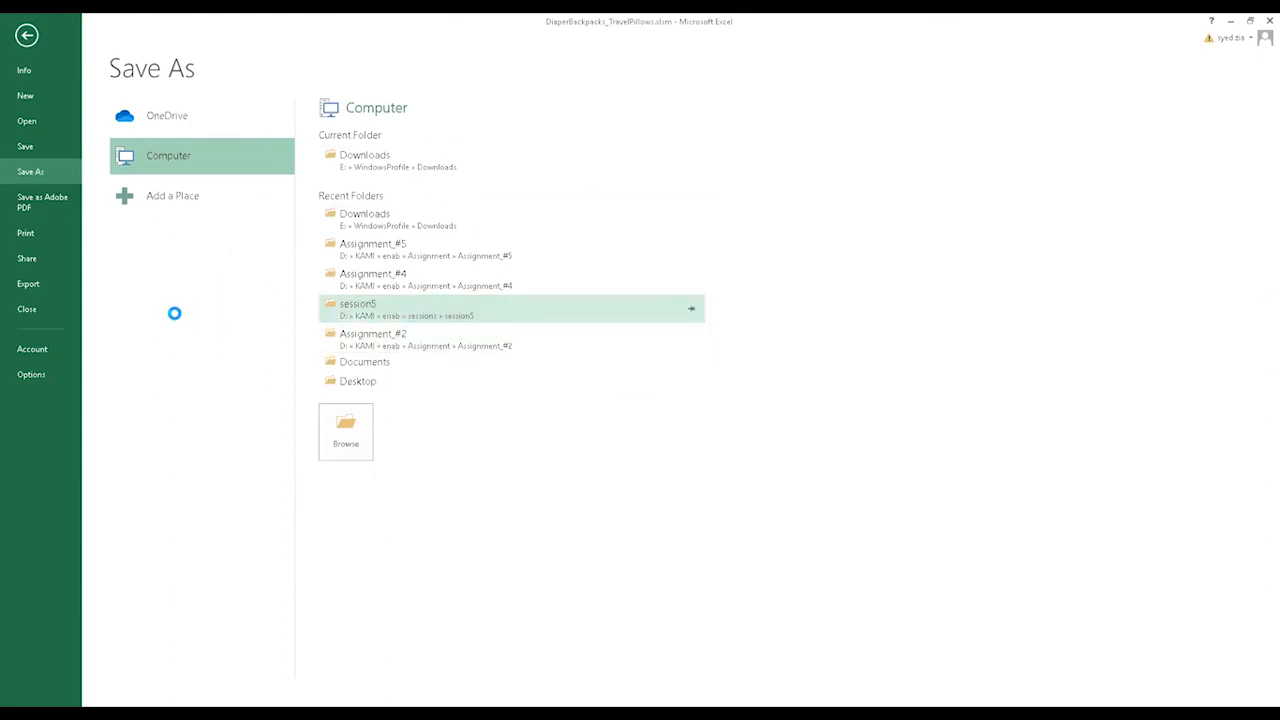
pyautogui.click(588, 369)
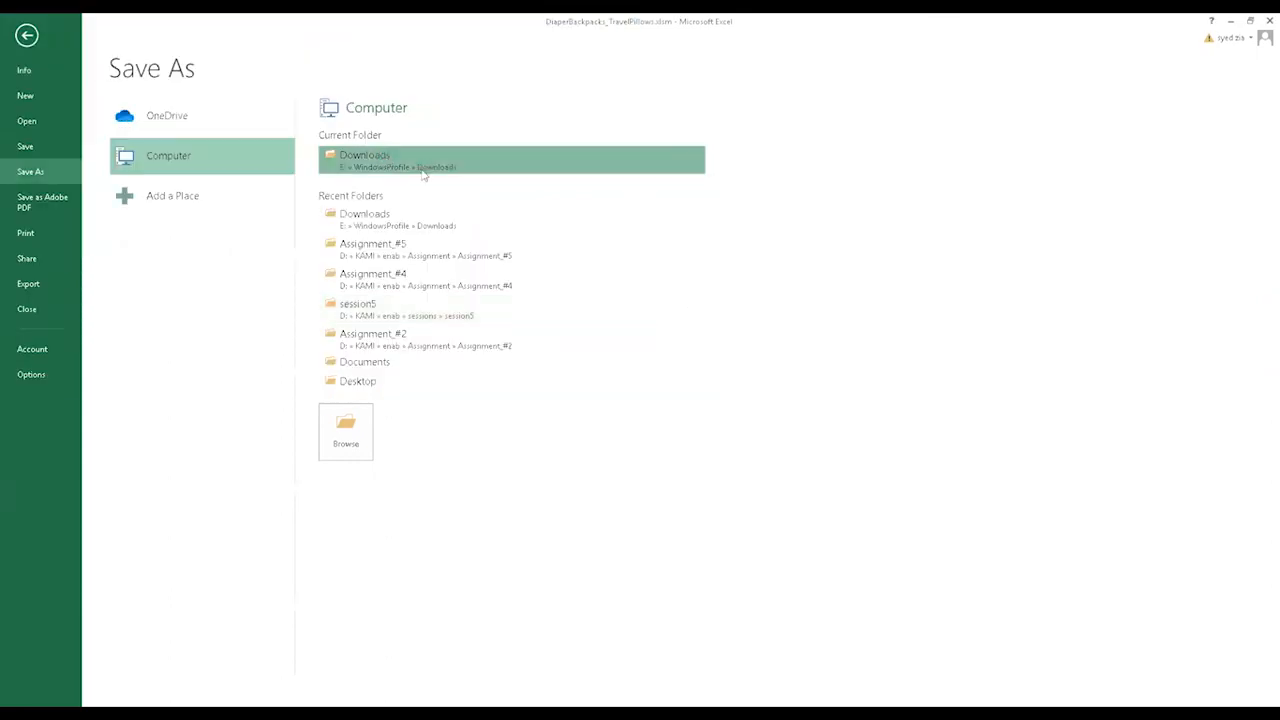
pyautogui.scroll(-3, 86, 205)
pyautogui.click(70, 197)
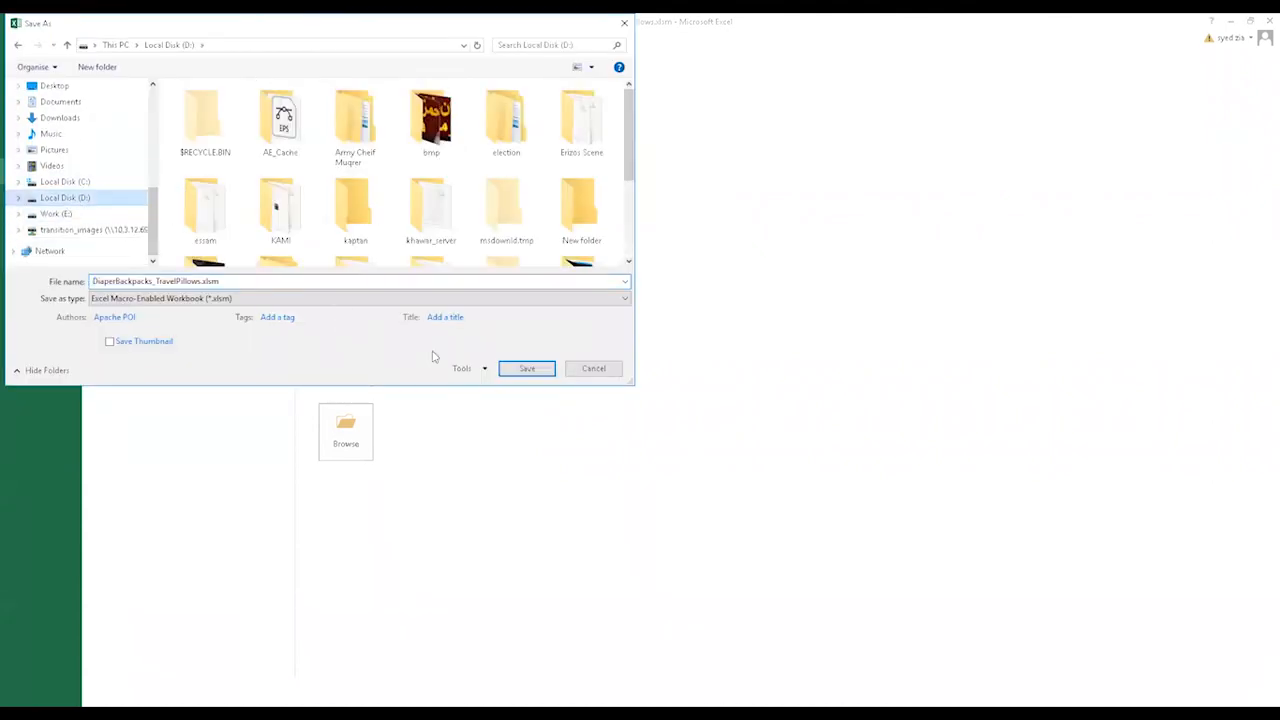
pyautogui.click(213, 301)
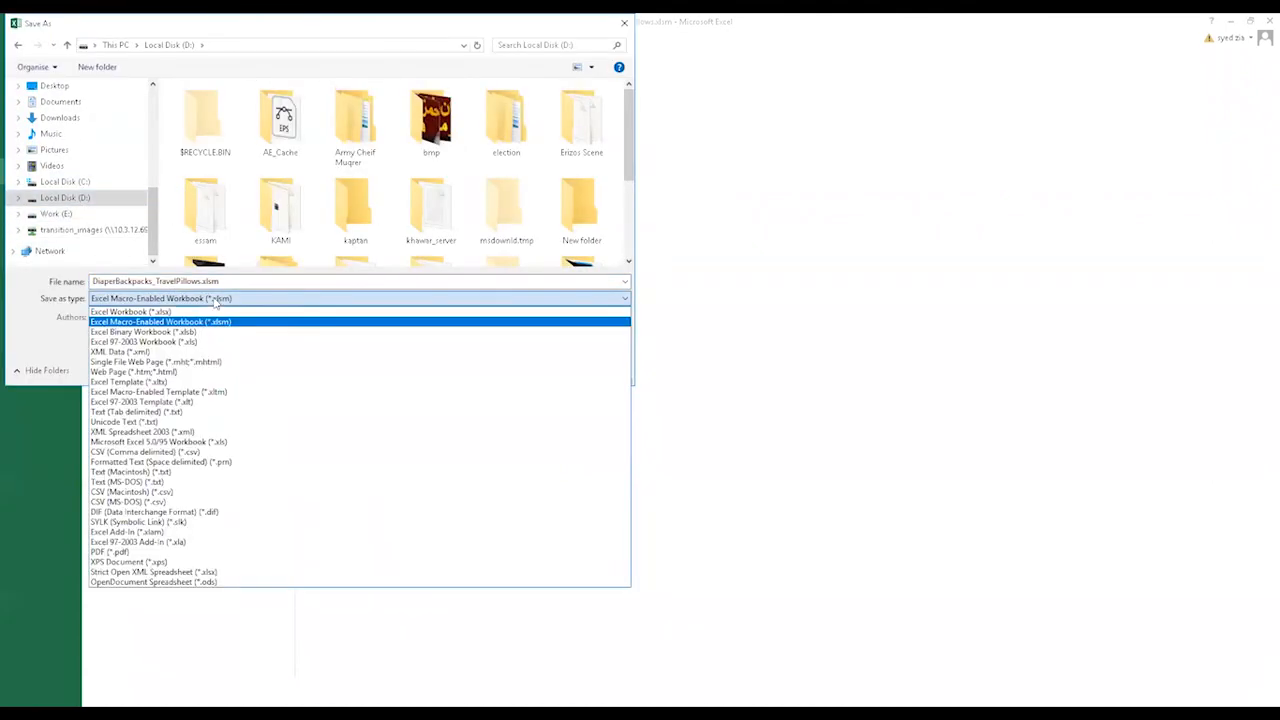
pyautogui.click(130, 311)
pyautogui.click(523, 367)
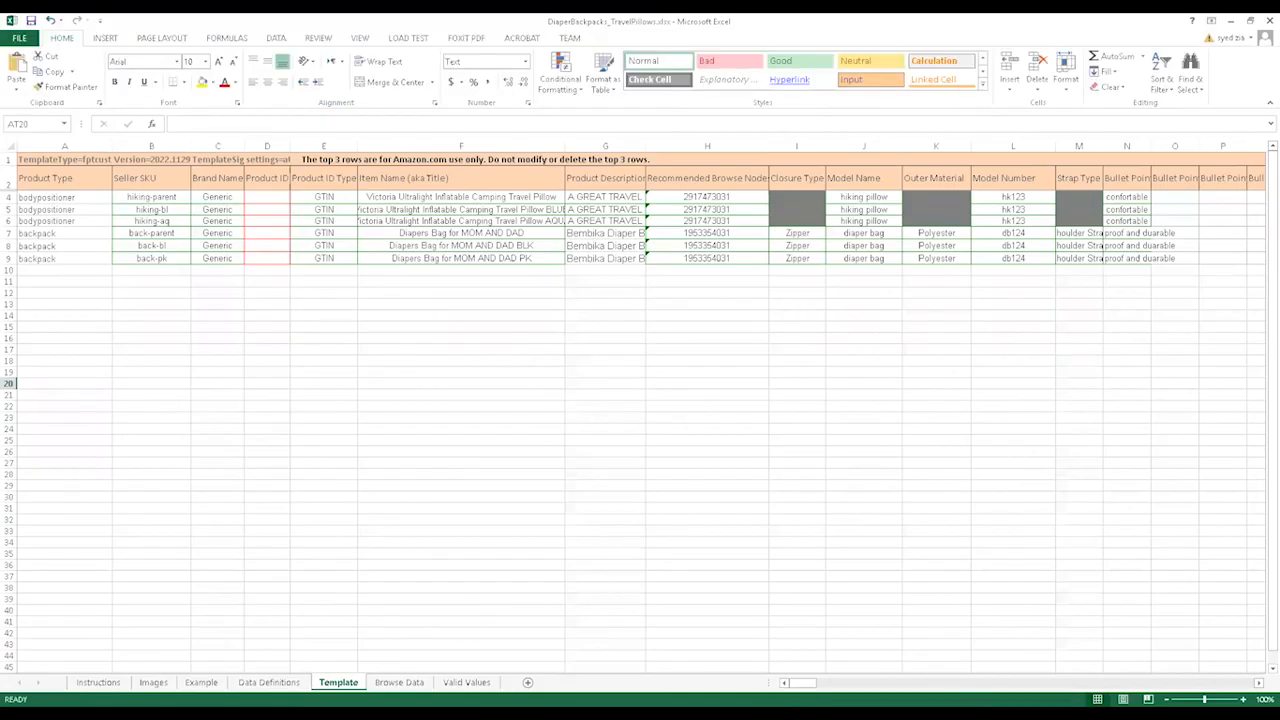
# - Switch to Amazon Seller Central in the browser and open the Upload your spreadsheet page
pyautogui.hotkey('alt', 'Tab')
pyautogui.click(56, 18)
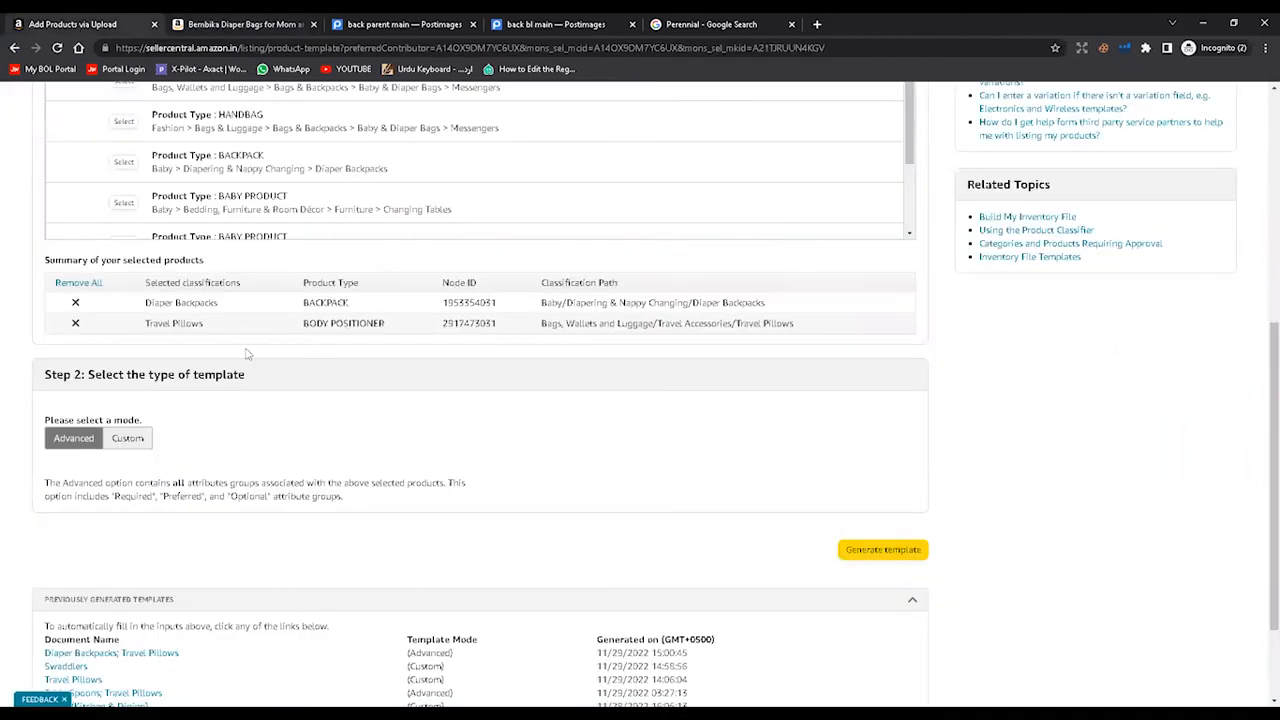
pyautogui.scroll(4, 341, 458)
pyautogui.scroll(1, 341, 458)
pyautogui.click(223, 199)
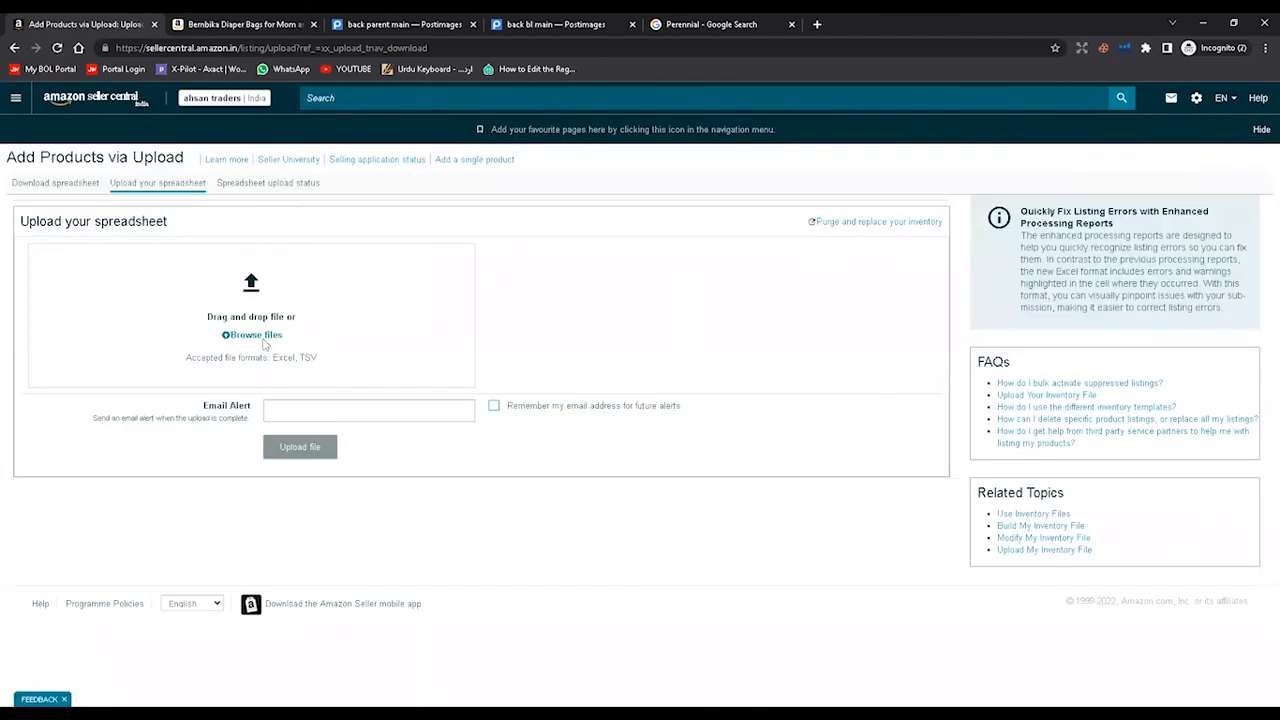
# - Choose DiaperBackpacks_TravelPillows.xlsx from Local Disk (D:) as the spreadsheet file for validation
pyautogui.click(257, 335)
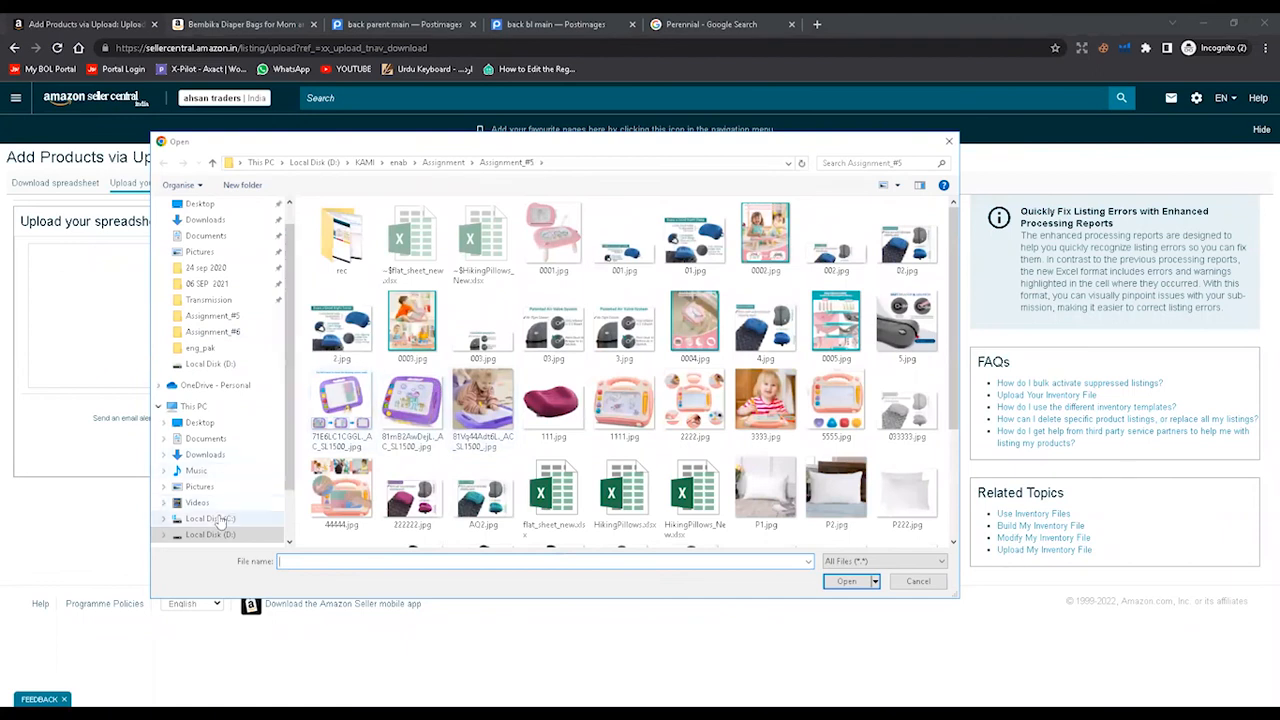
pyautogui.click(205, 534)
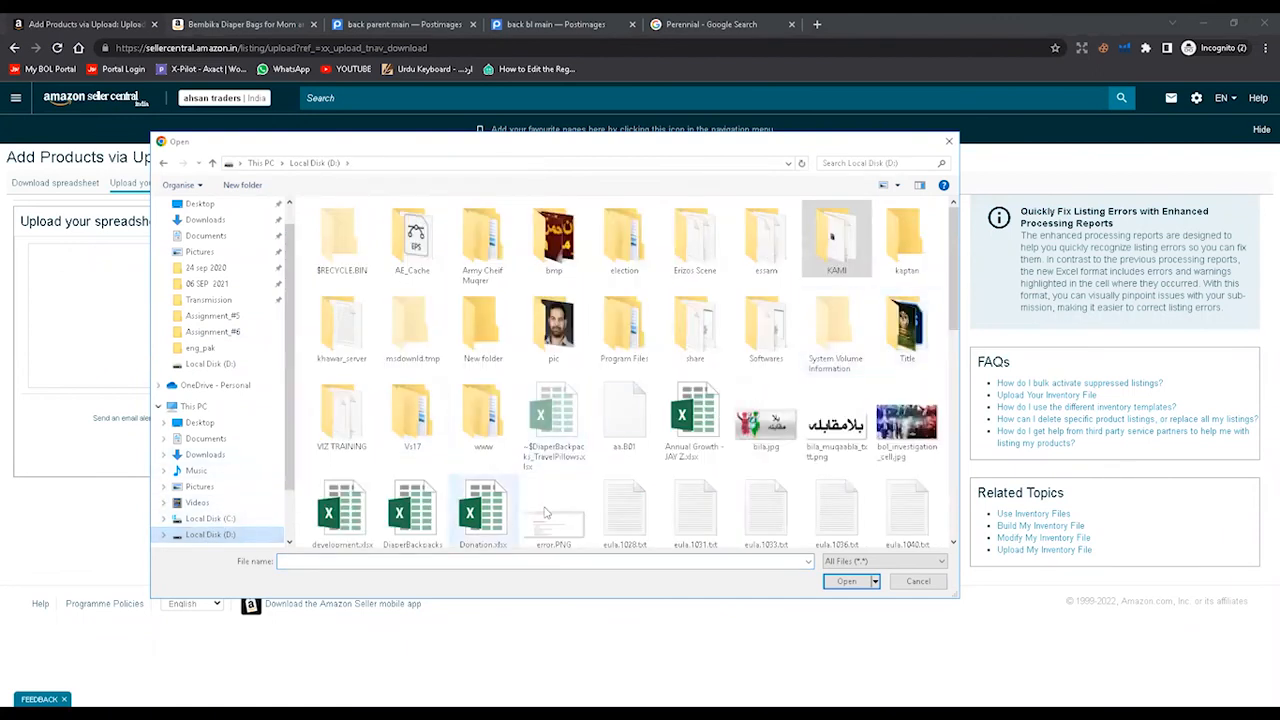
pyautogui.click(483, 510)
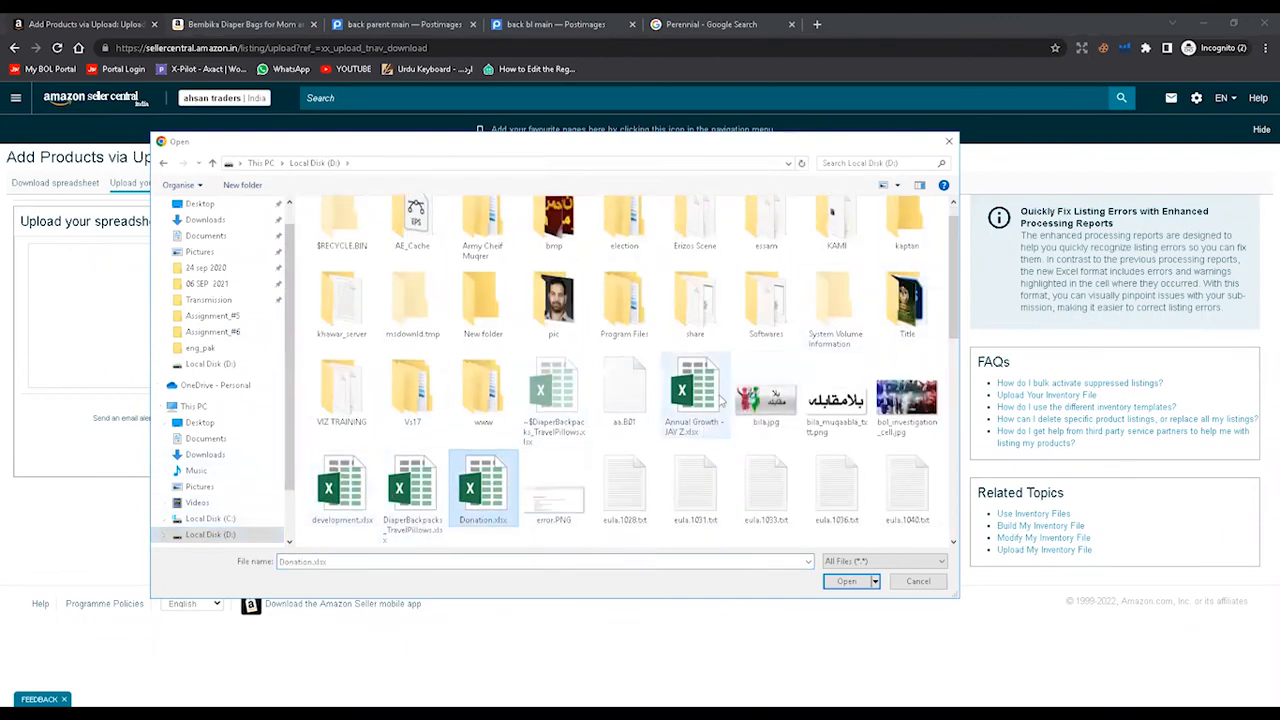
pyautogui.click(412, 490)
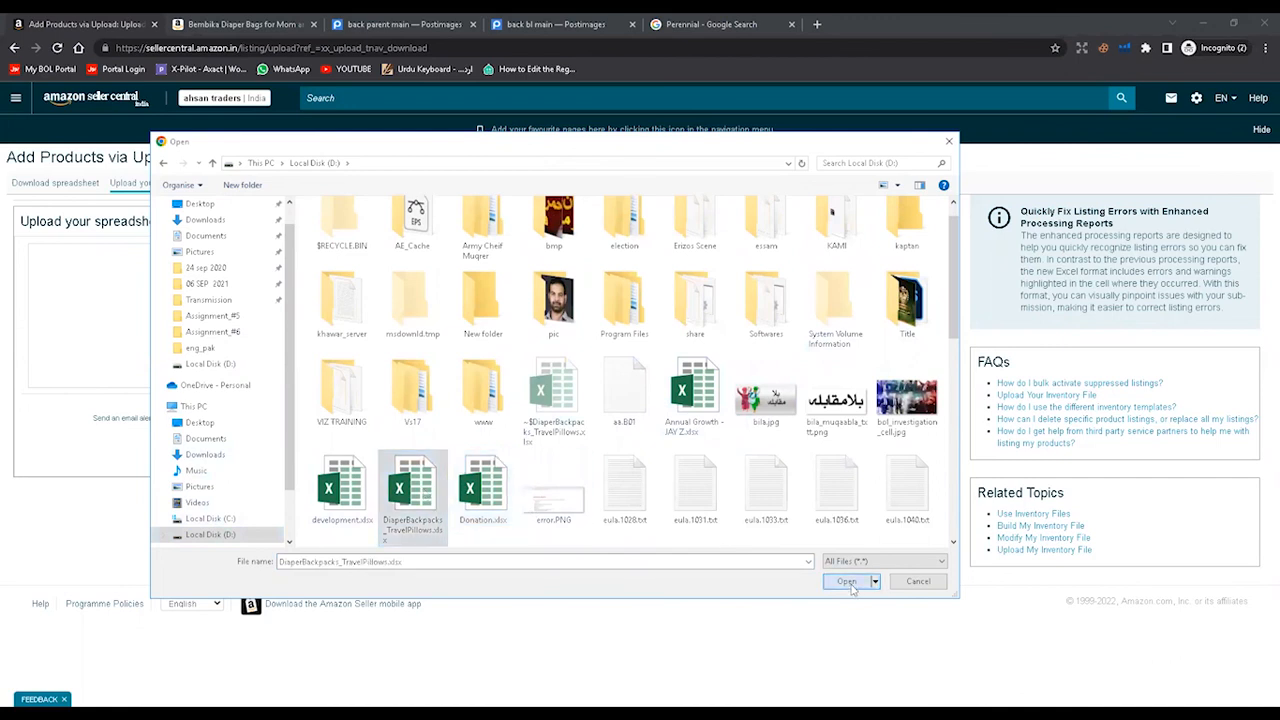
pyautogui.click(846, 581)
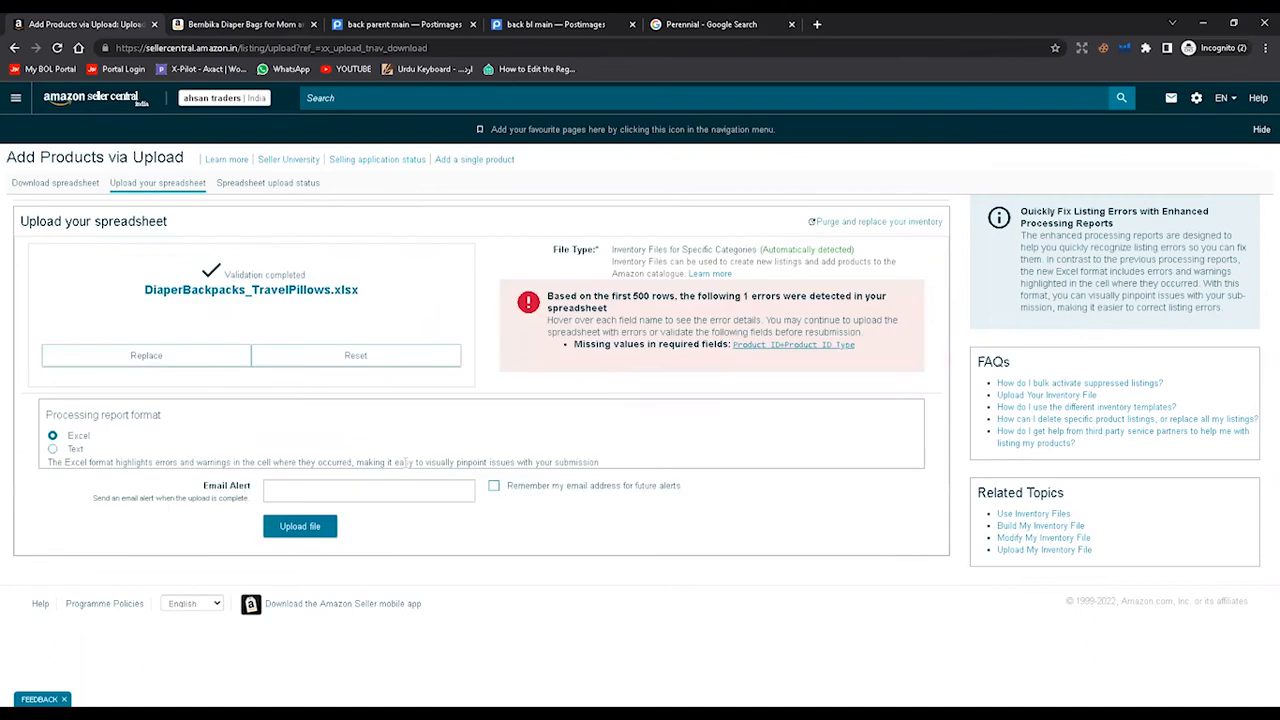
# - Upload the selected DiaperBackpacks_TravelPillows.xlsx file for processing and check its upload status
pyautogui.moveTo(818, 348)
pyautogui.hotkey('alt', 'Tab')
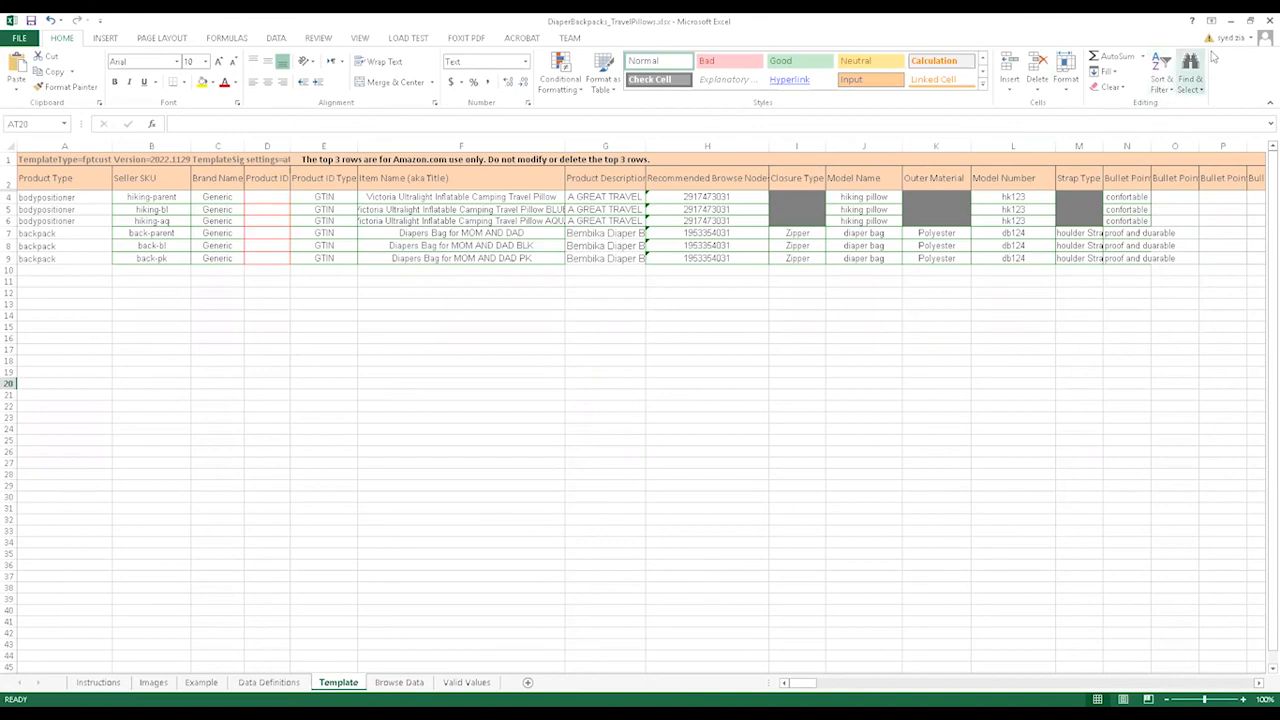
pyautogui.hotkey('alt', 'Tab')
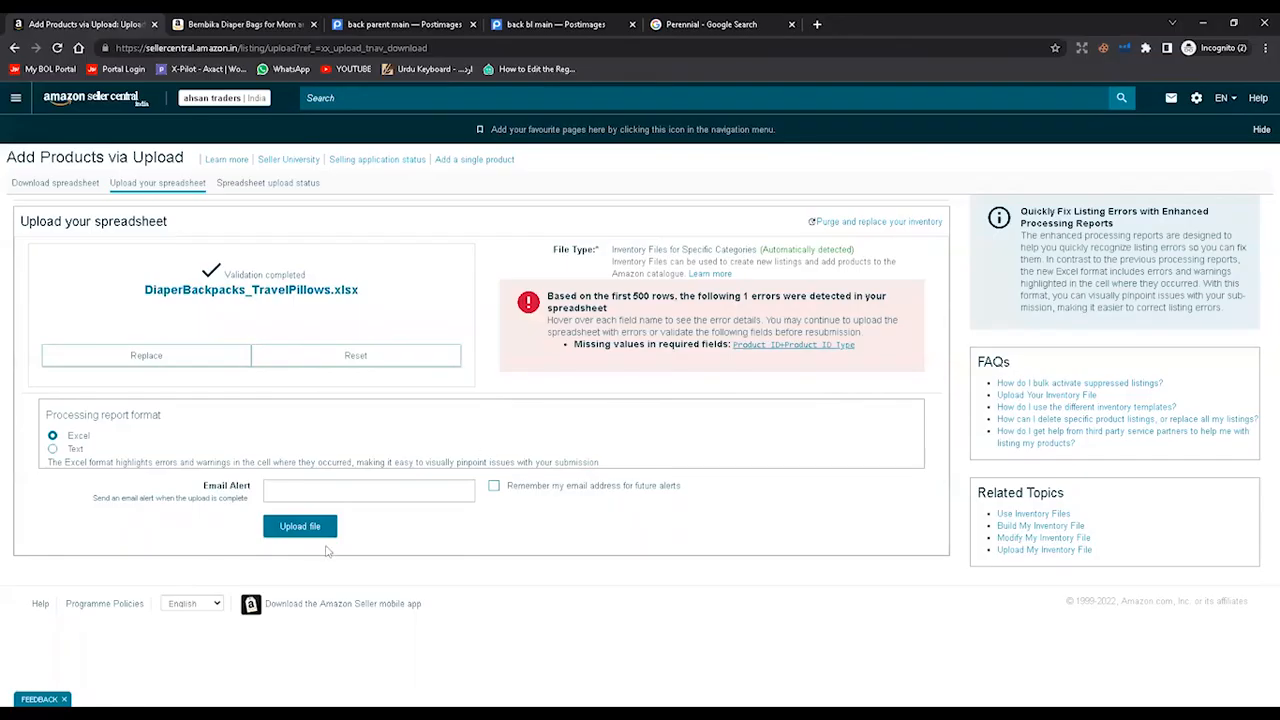
pyautogui.click(300, 527)
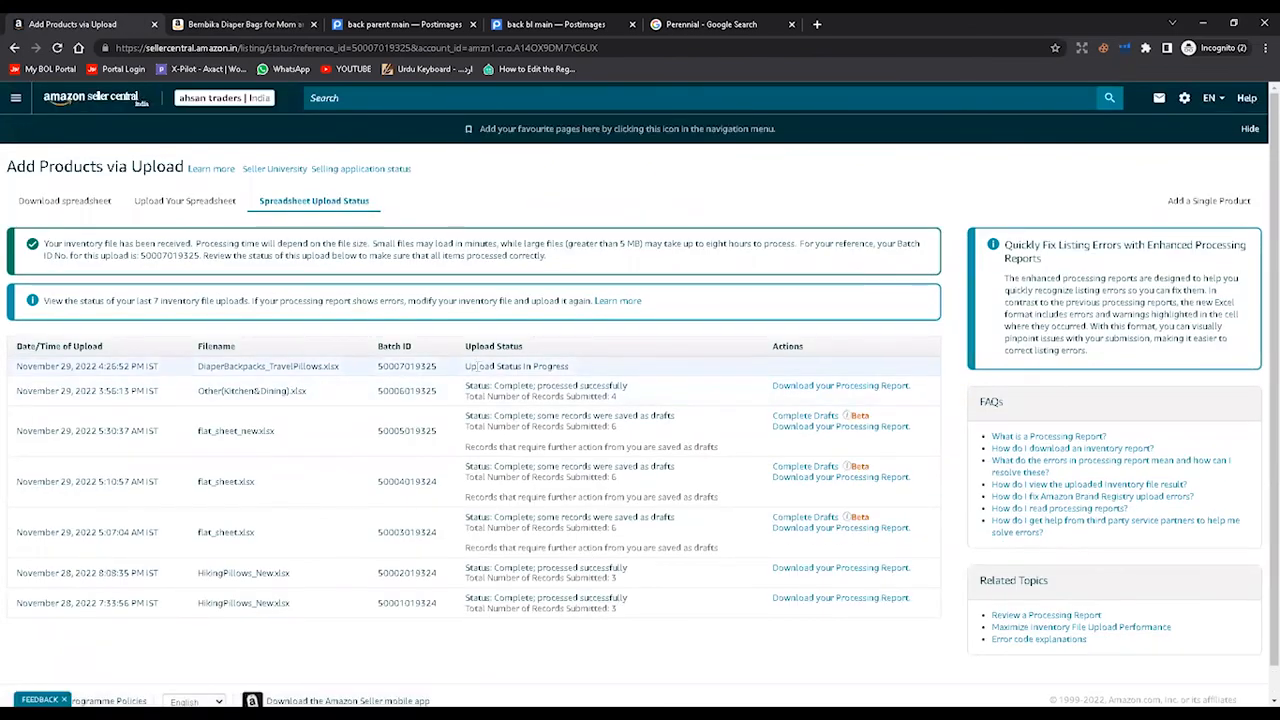
pyautogui.moveTo(466, 367); pyautogui.dragTo(563, 369)
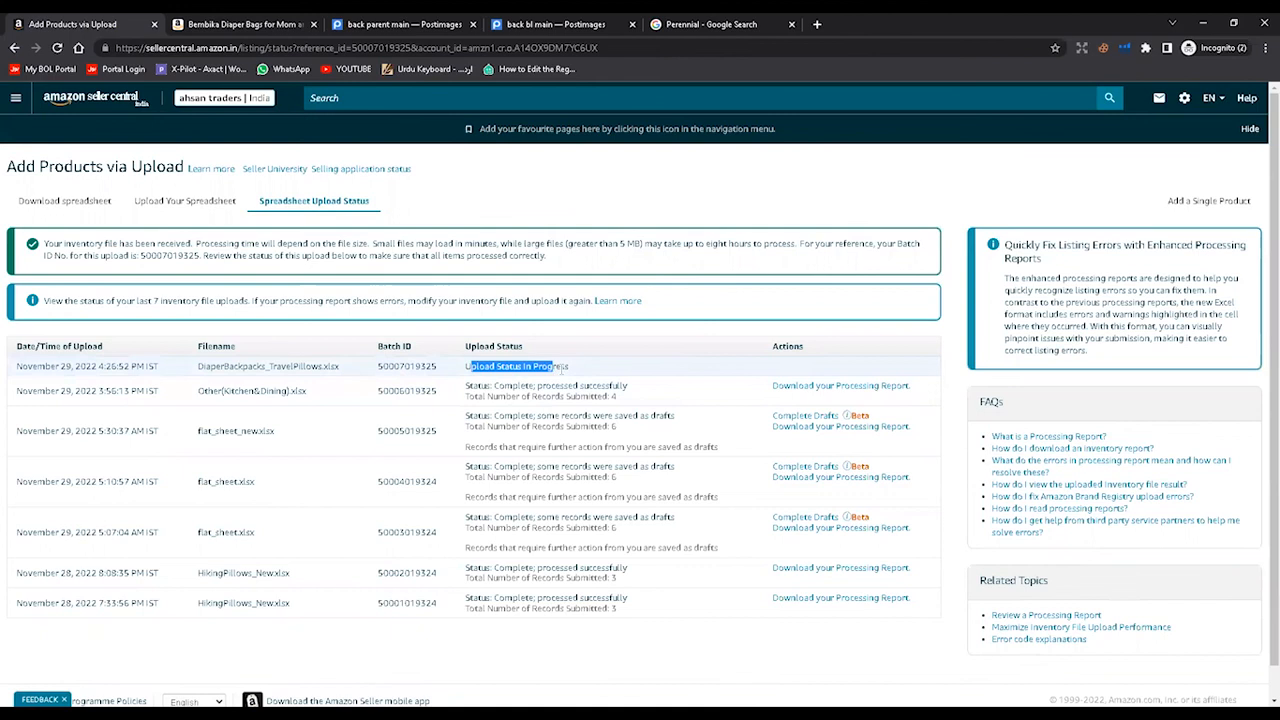
pyautogui.click(585, 372)
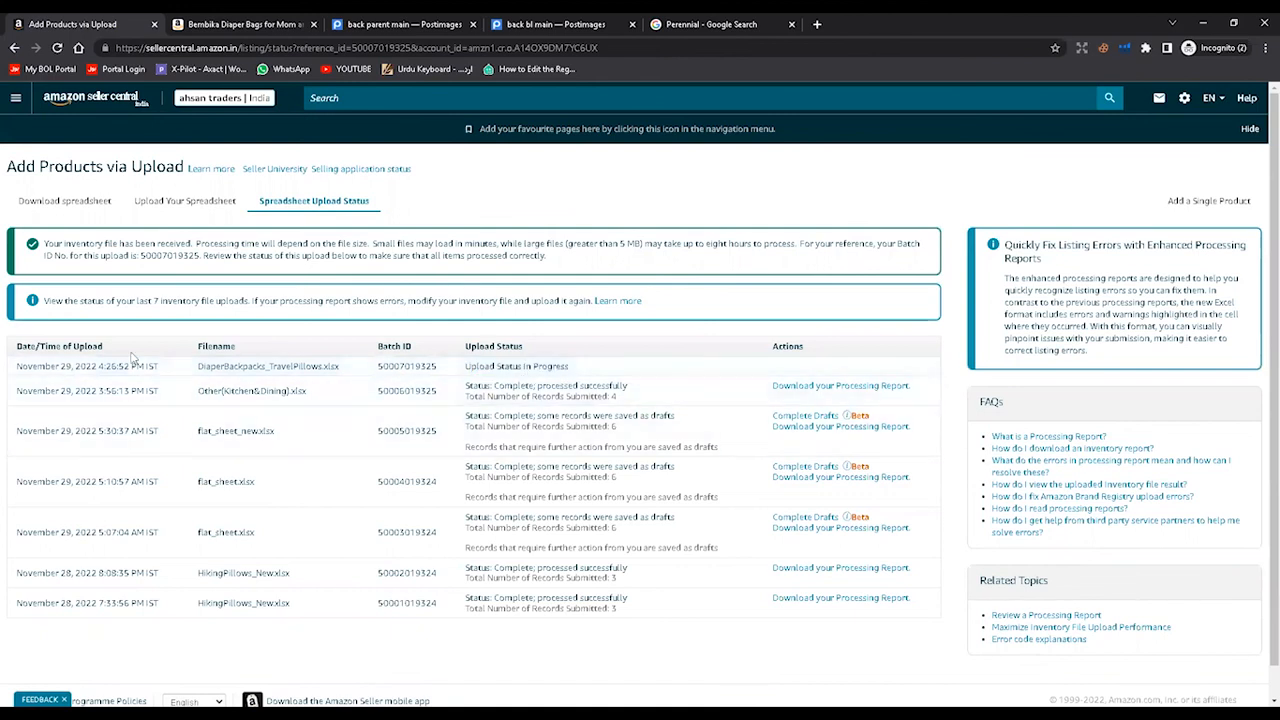
# - Open Manage All Inventory and look through the product list, including the variations of the Victoria travel pillow listing
pyautogui.click(15, 97)
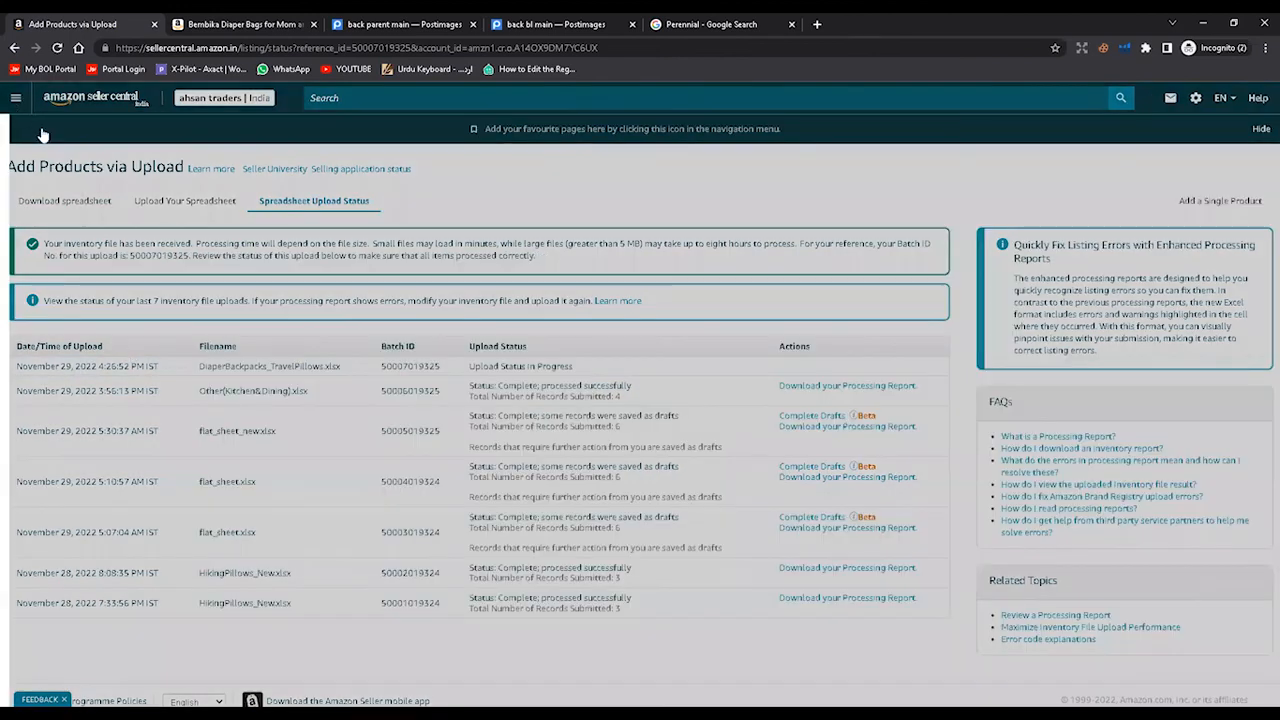
pyautogui.moveTo(113, 135)
pyautogui.moveTo(69, 157)
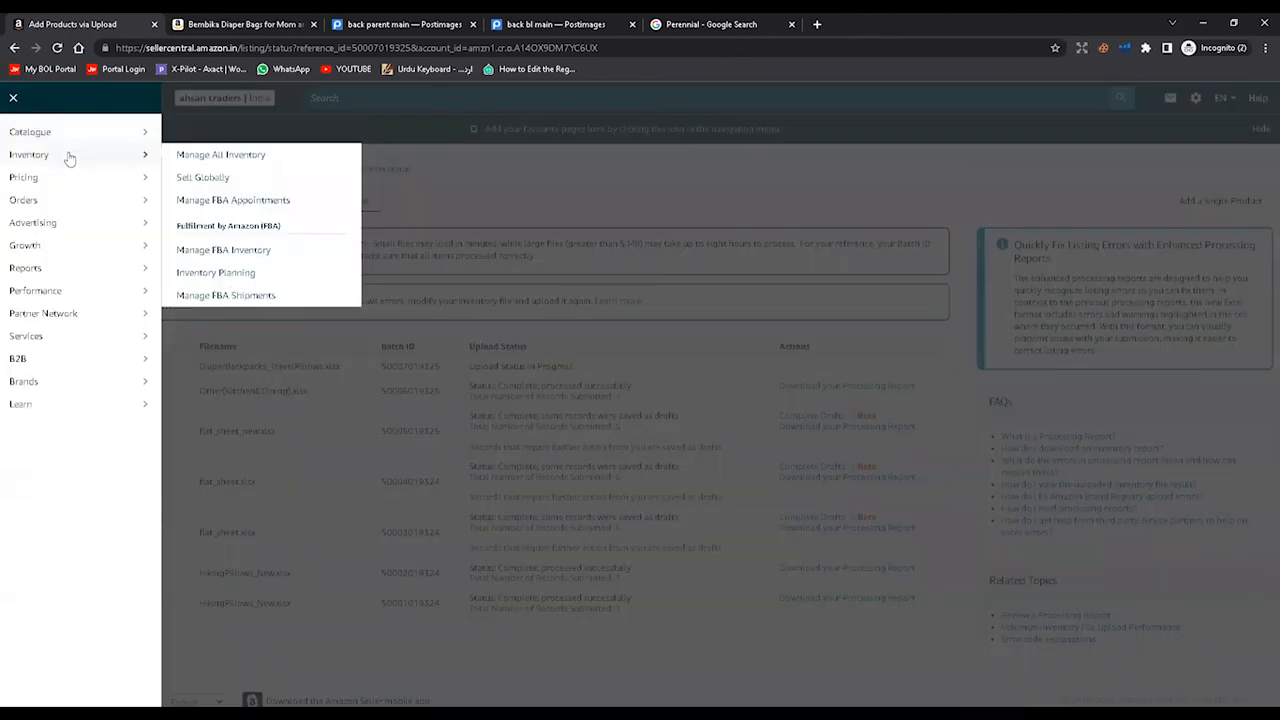
pyautogui.click(216, 160)
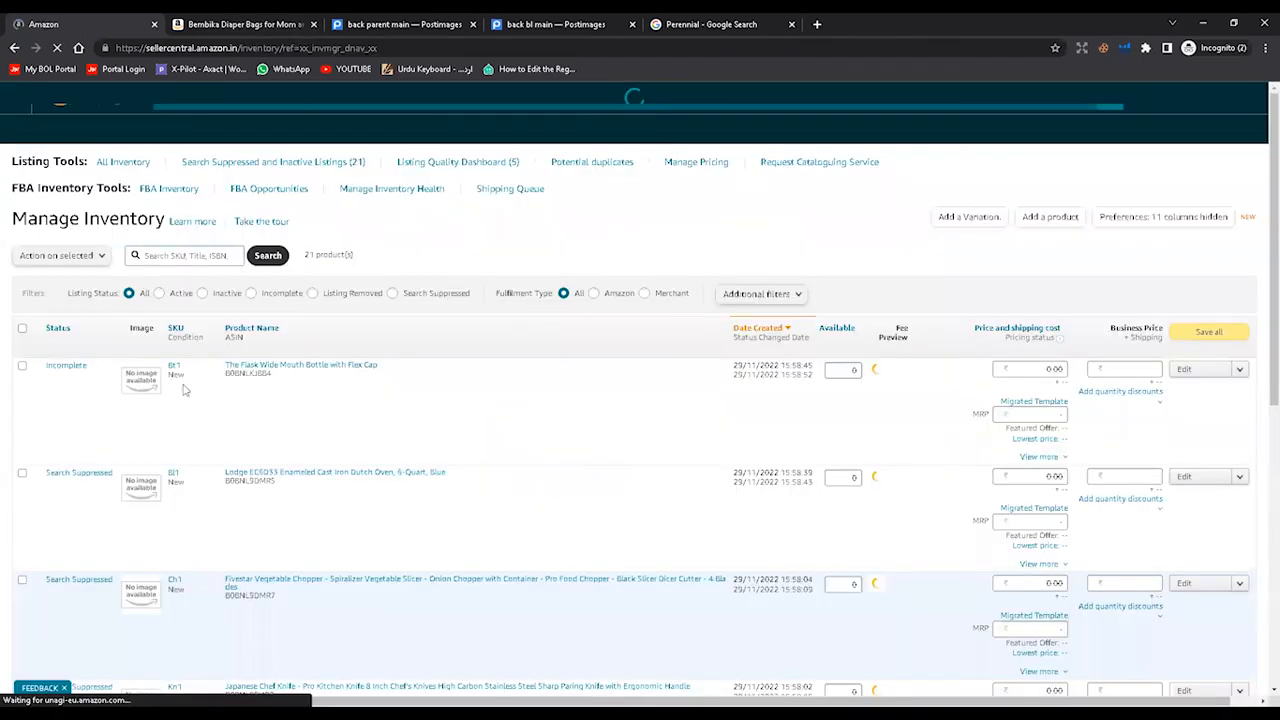
pyautogui.scroll(-3, 45, 457)
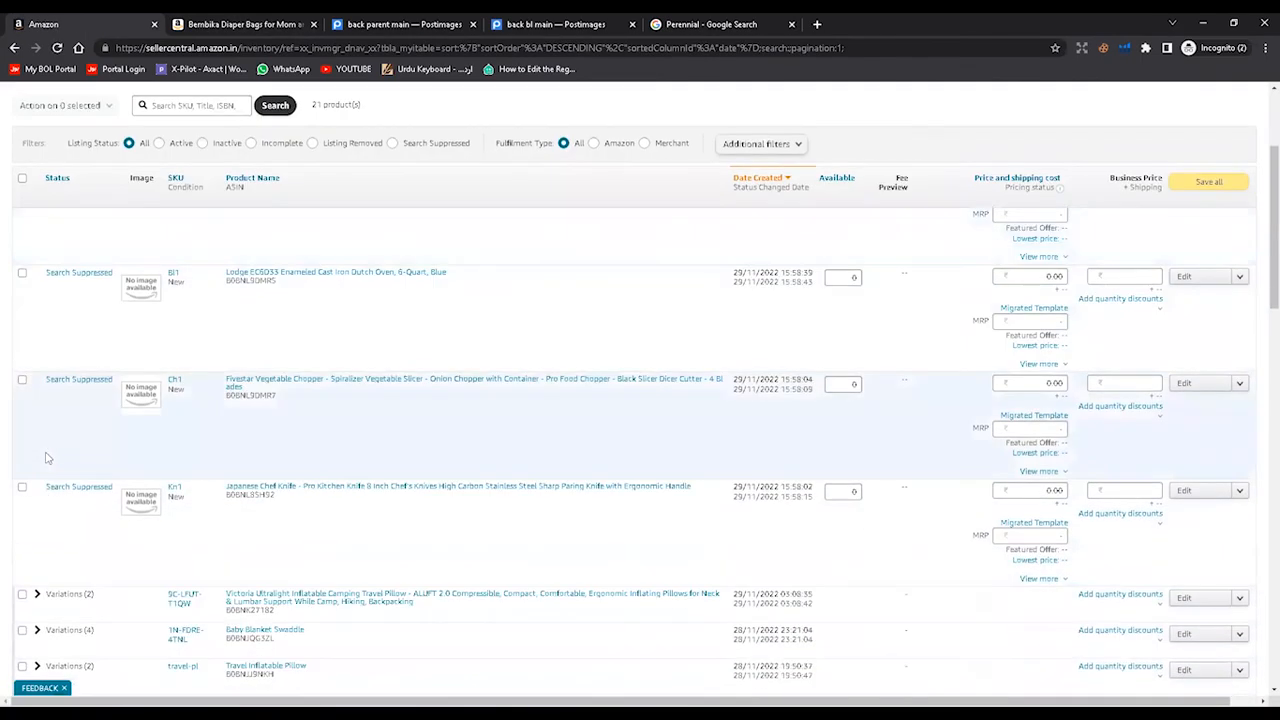
pyautogui.scroll(-3, 45, 457)
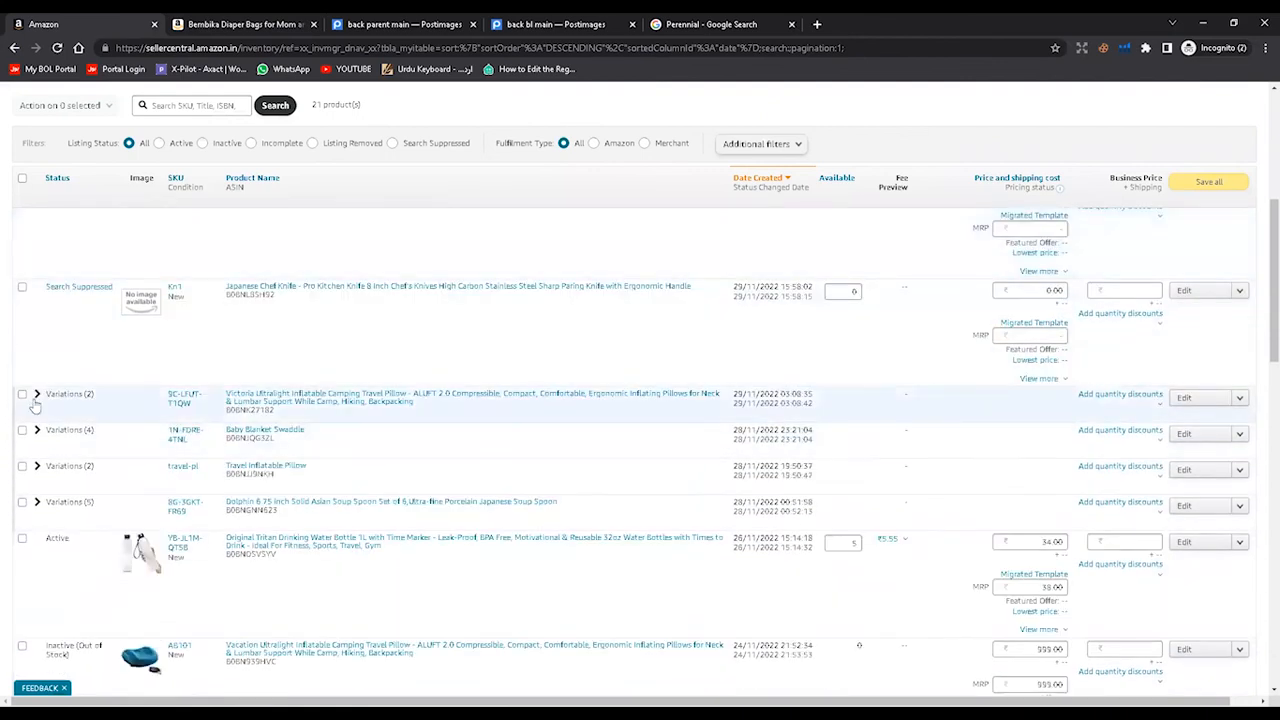
pyautogui.click(37, 396)
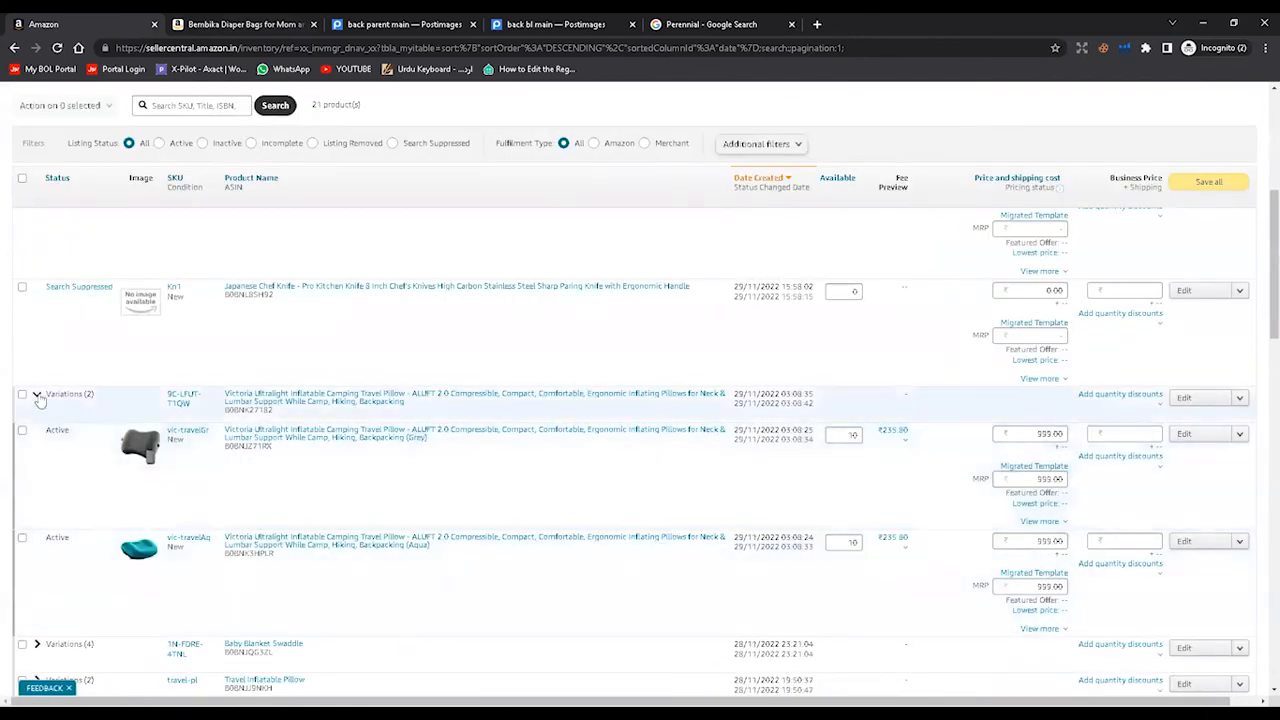
pyautogui.click(37, 396)
pyautogui.scroll(6, 172, 470)
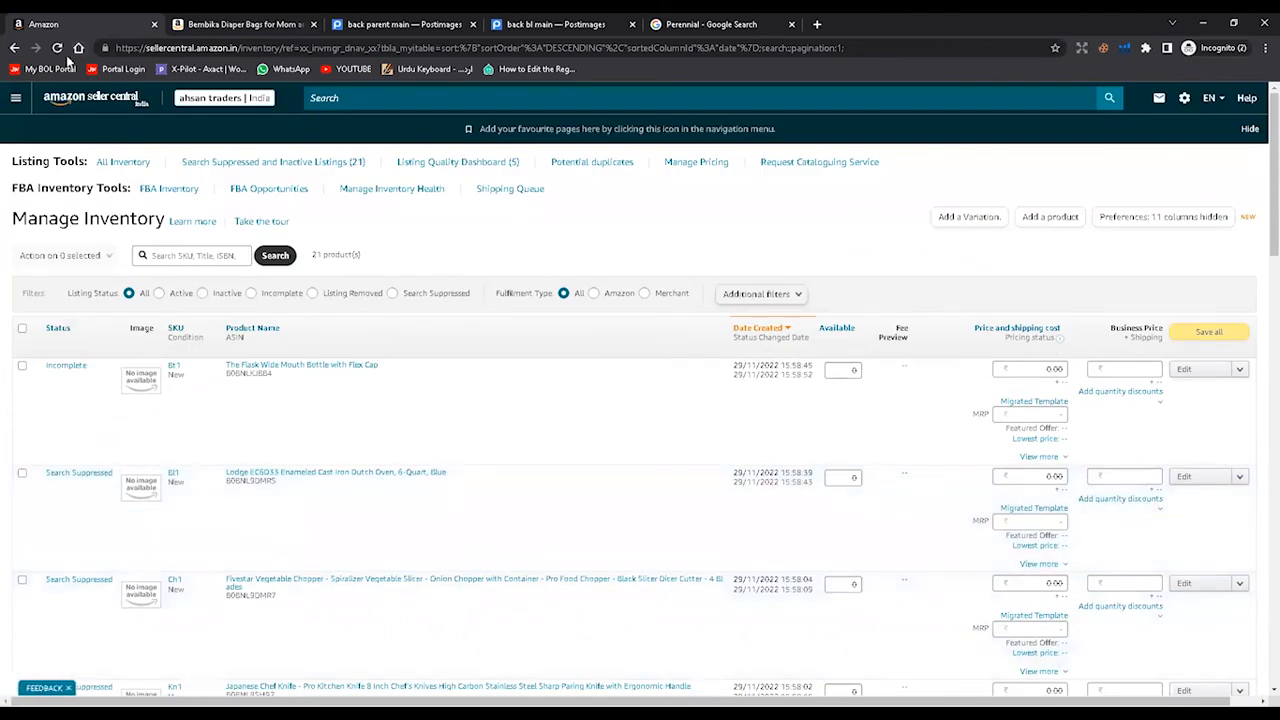
# - Open the Add Products page of the catalogue
pyautogui.click(15, 97)
pyautogui.moveTo(51, 135)
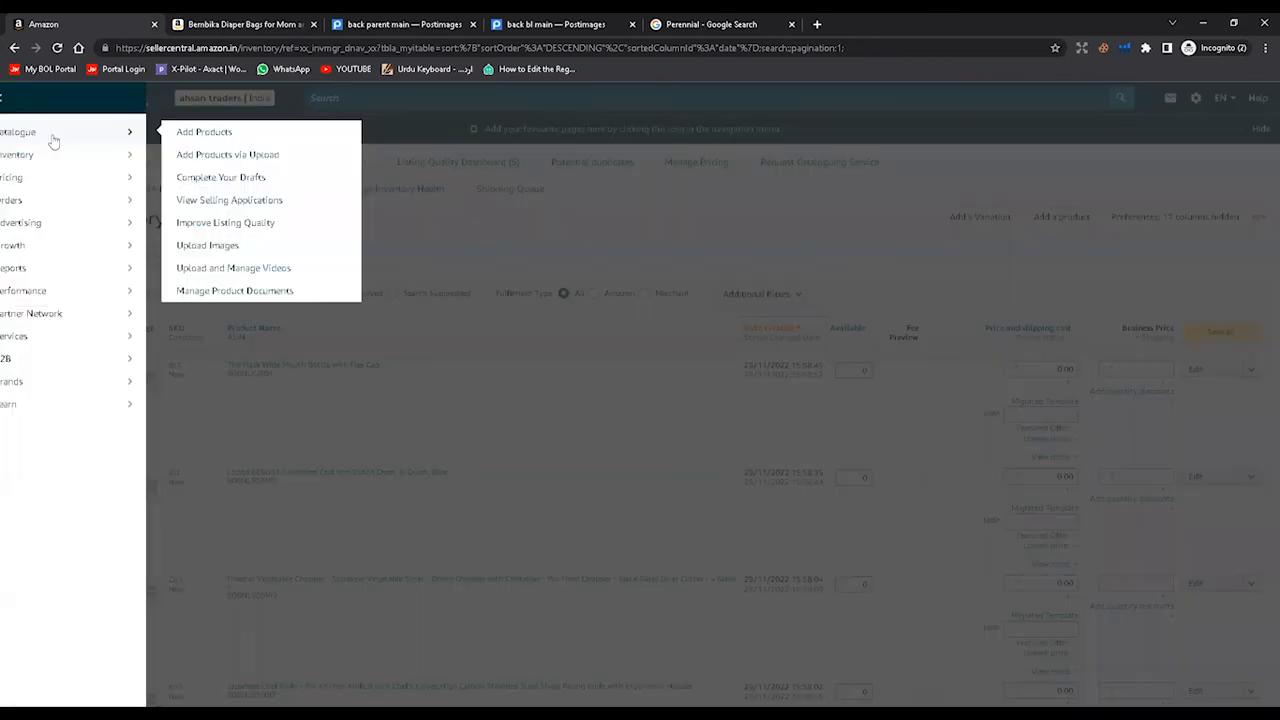
pyautogui.click(213, 141)
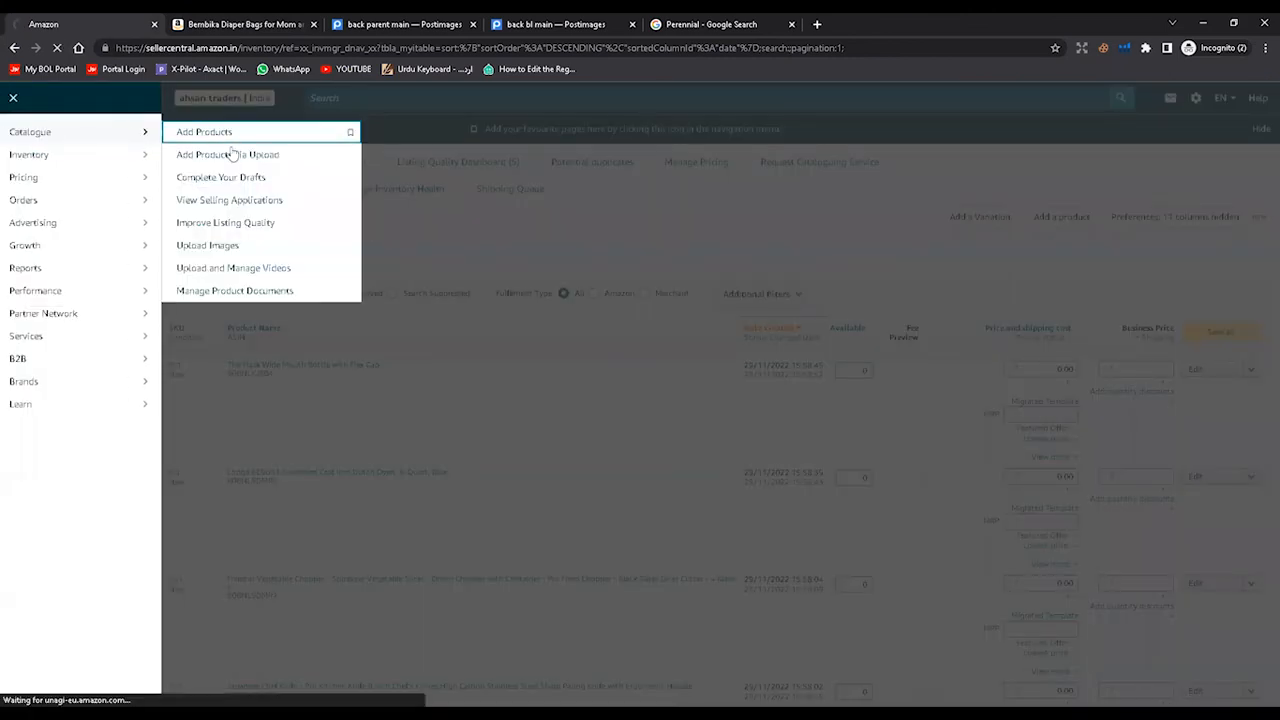